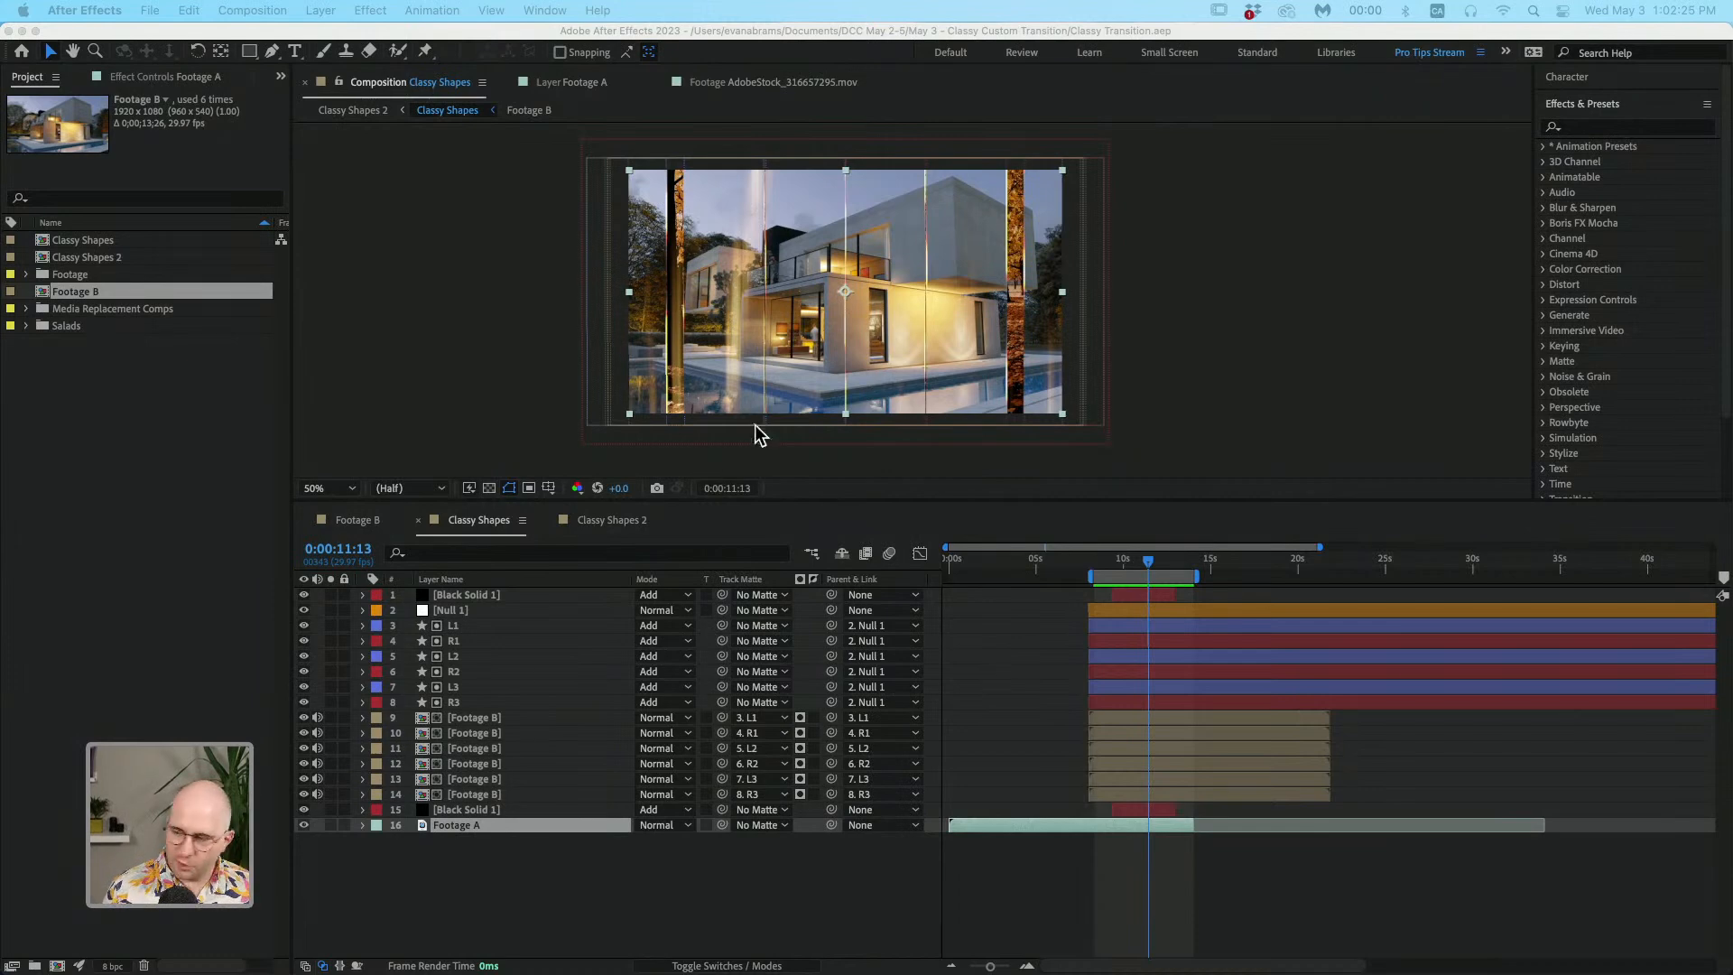
Step: Preview the strip transition in the Classy Shapes composition, starting from about 0;00;08;10
left_click(1103, 566)
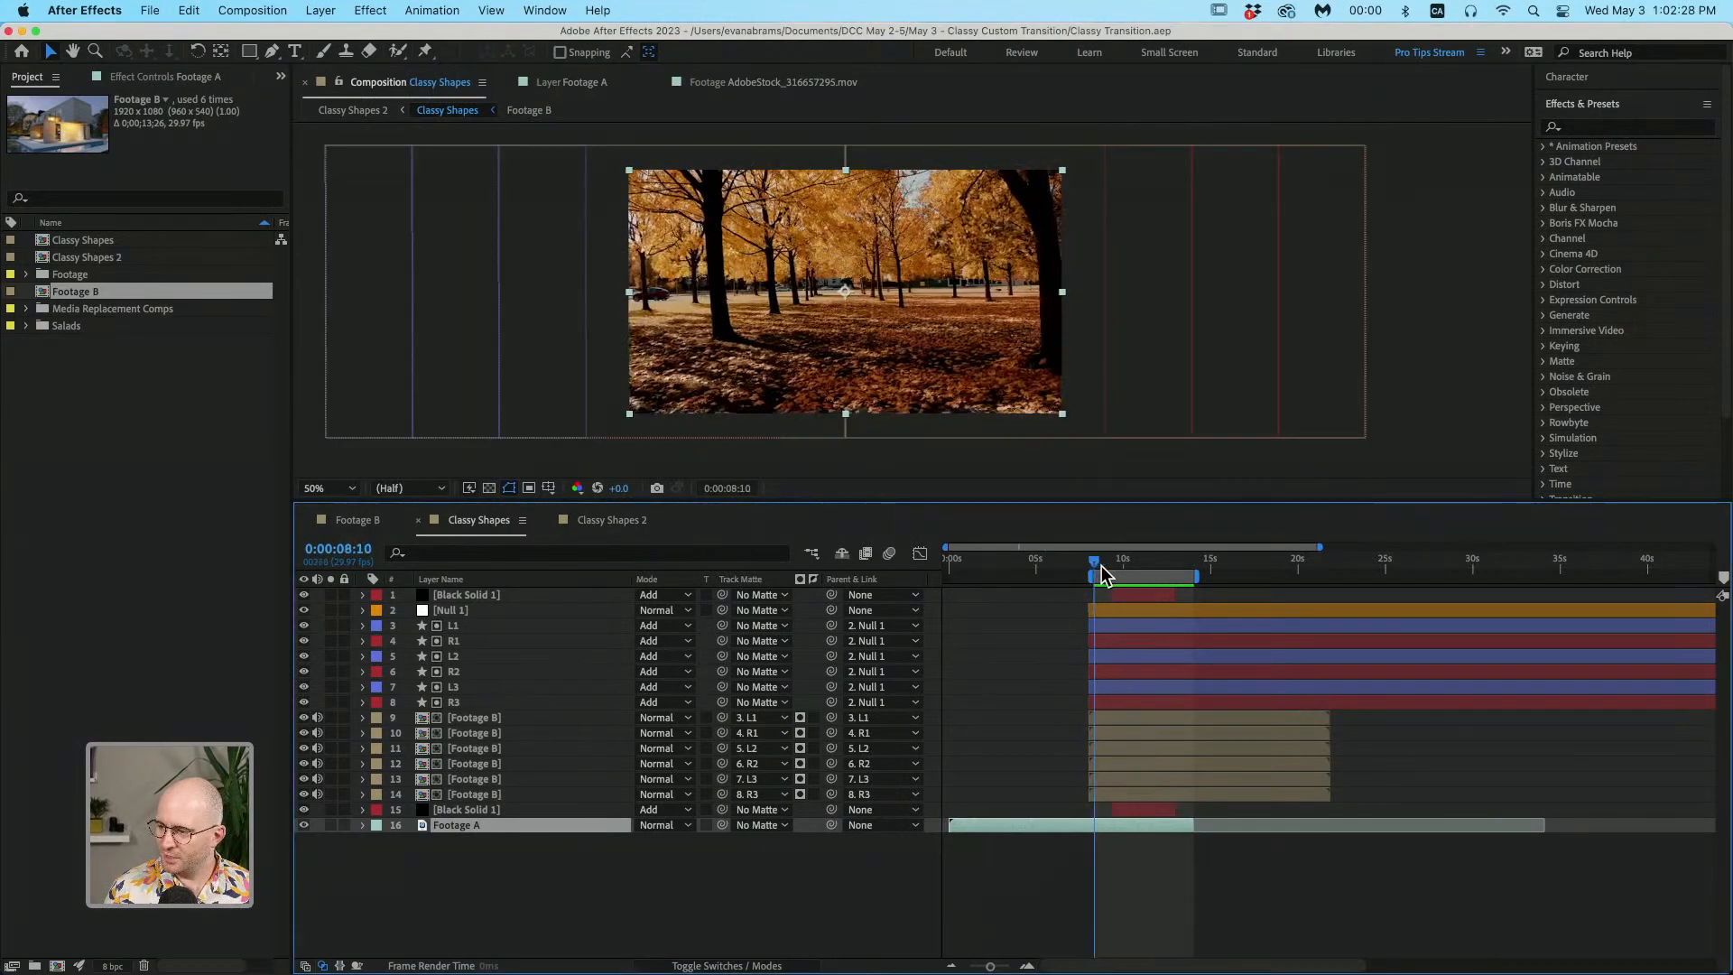
key("space")
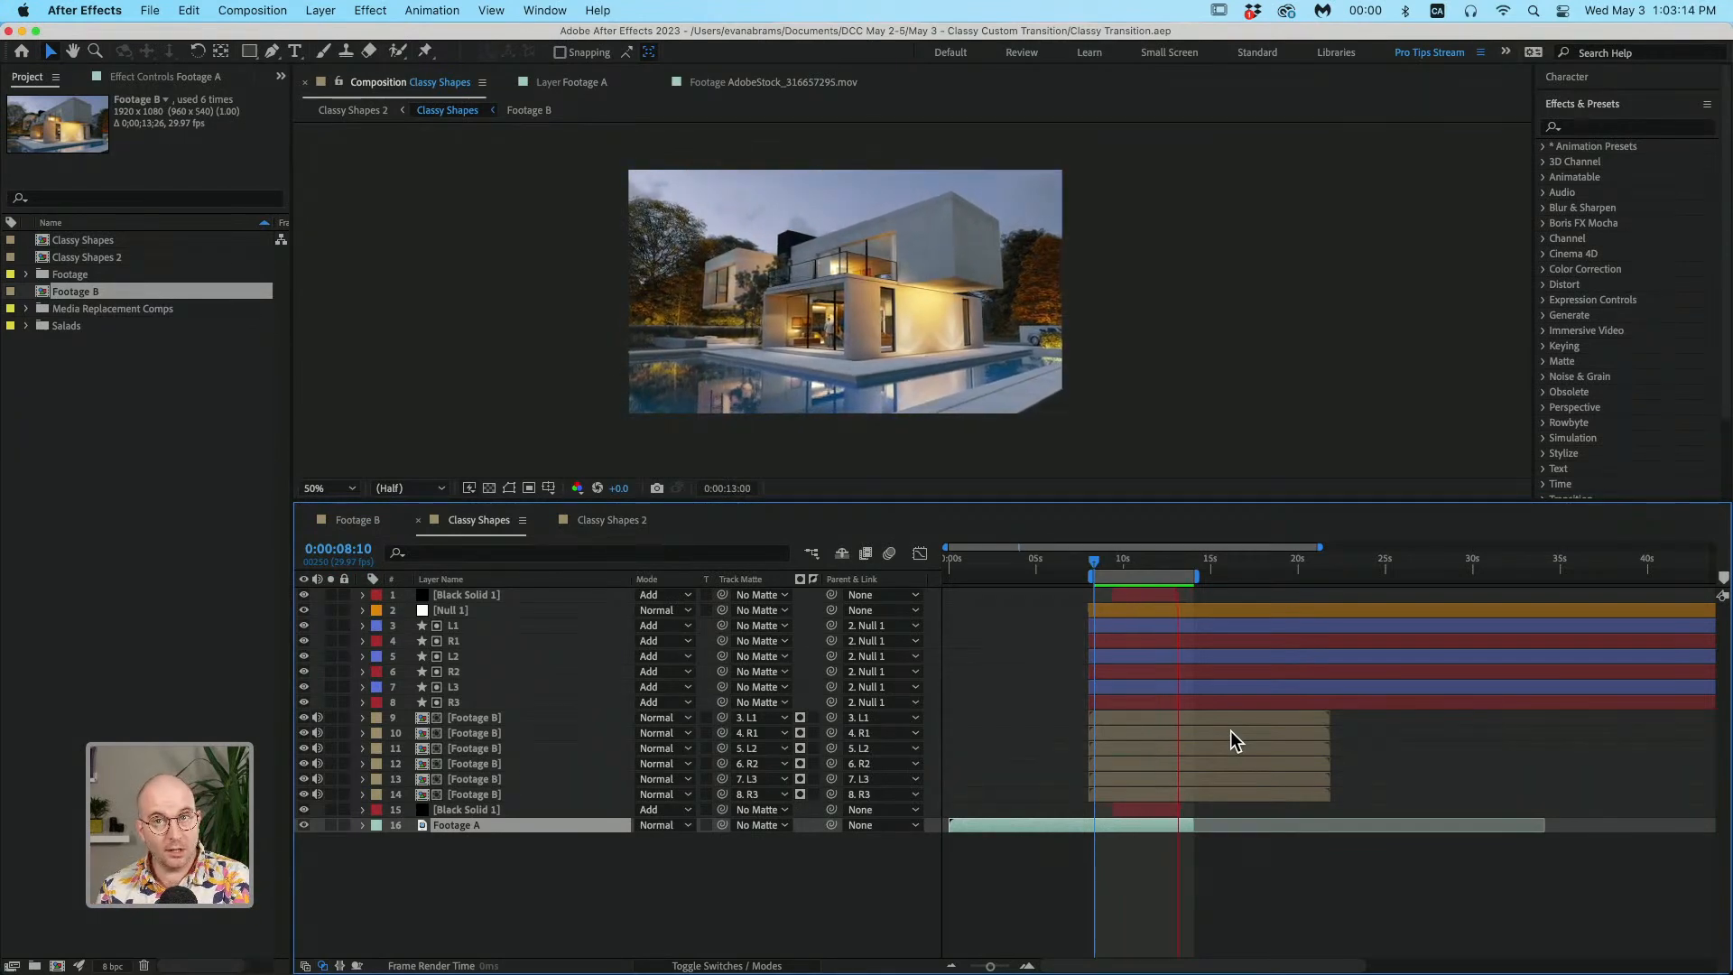
key("space")
key("space")
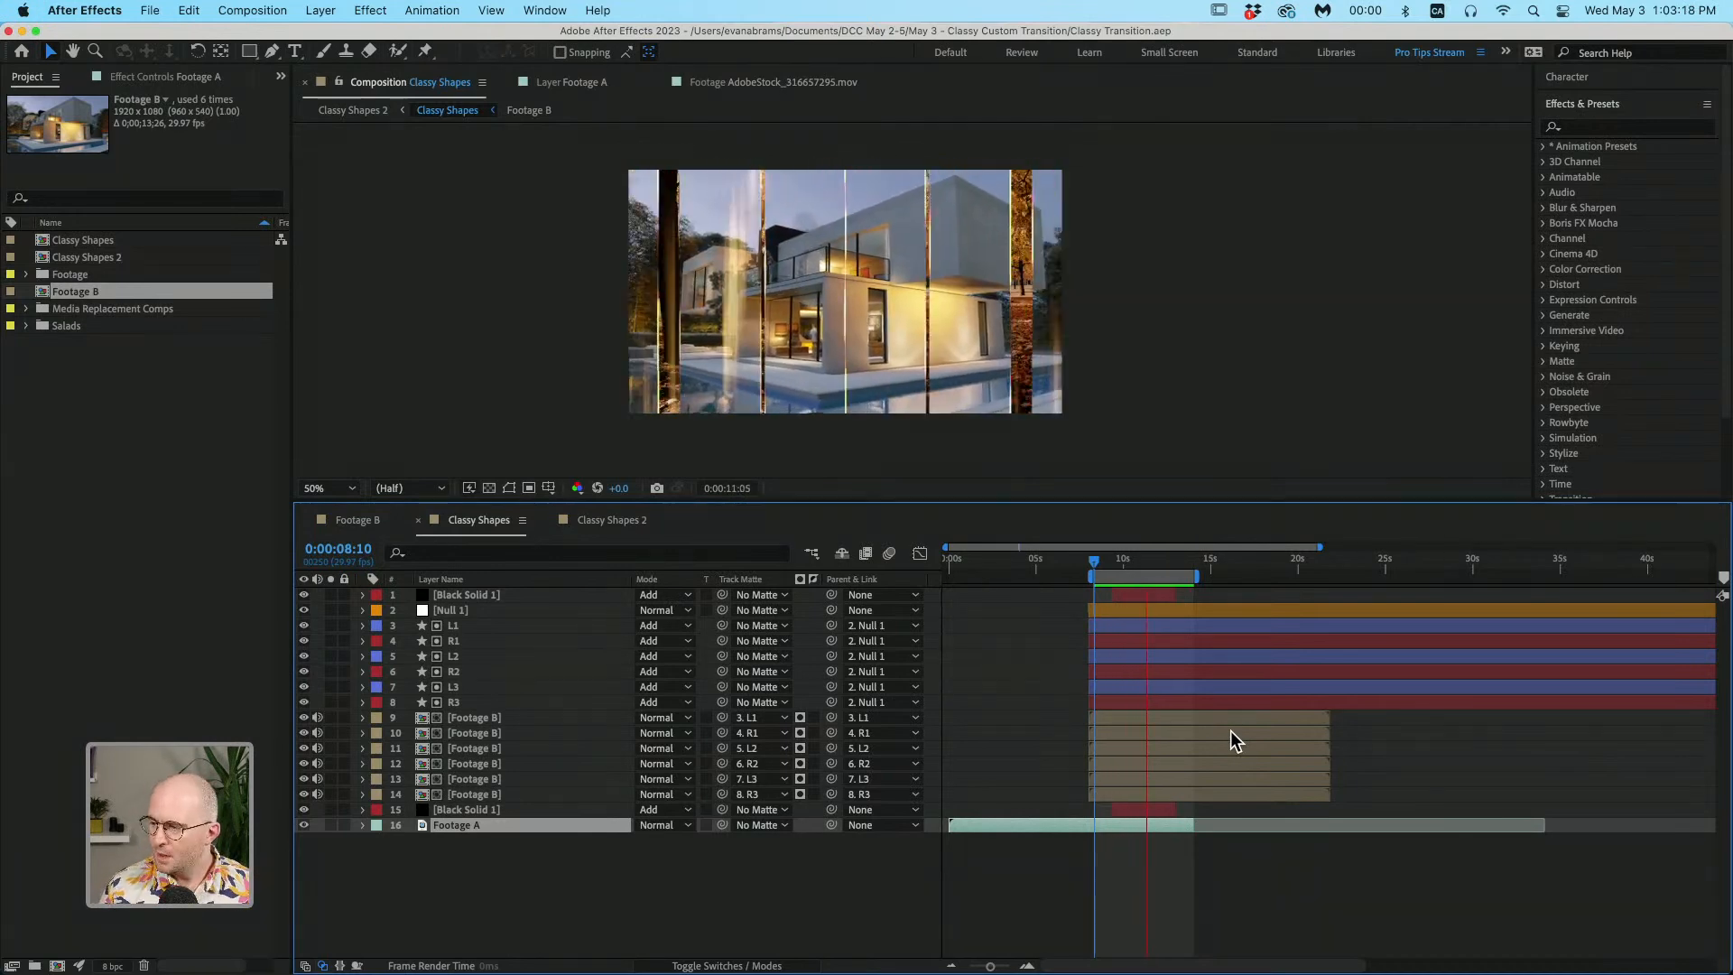
key("space")
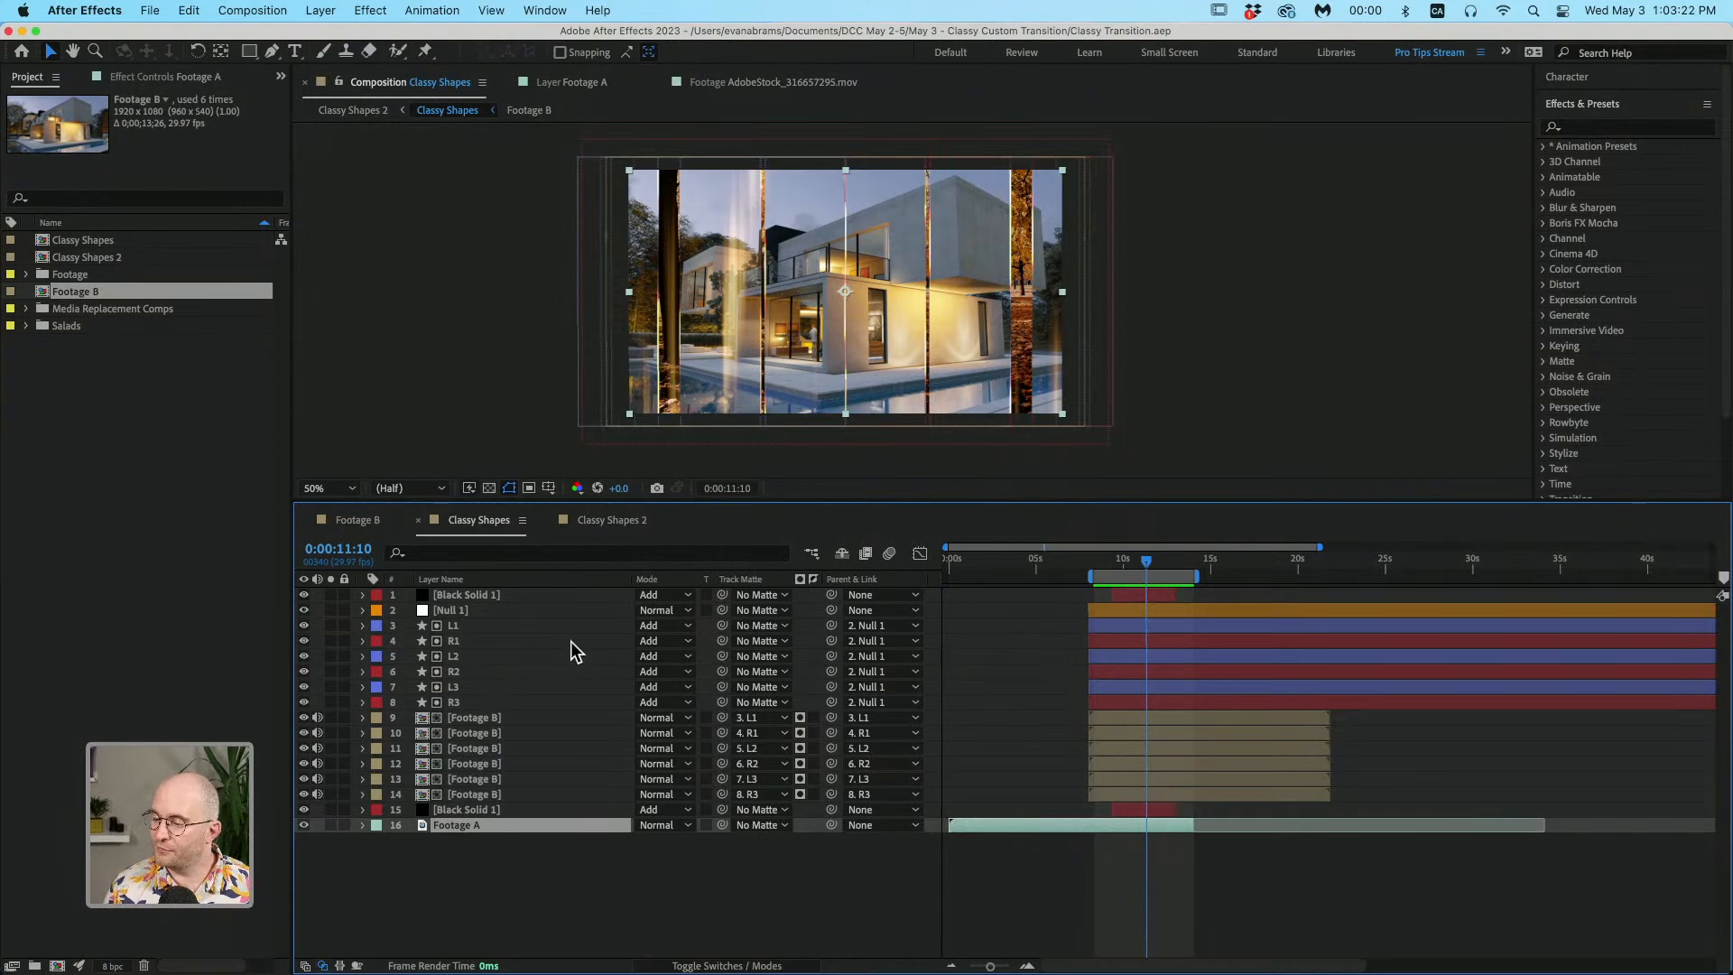
Step: Examine the L and R strip shape layers and the six matted Footage B layers in the Classy Shapes composition
left_click(516, 635)
left_click(518, 623)
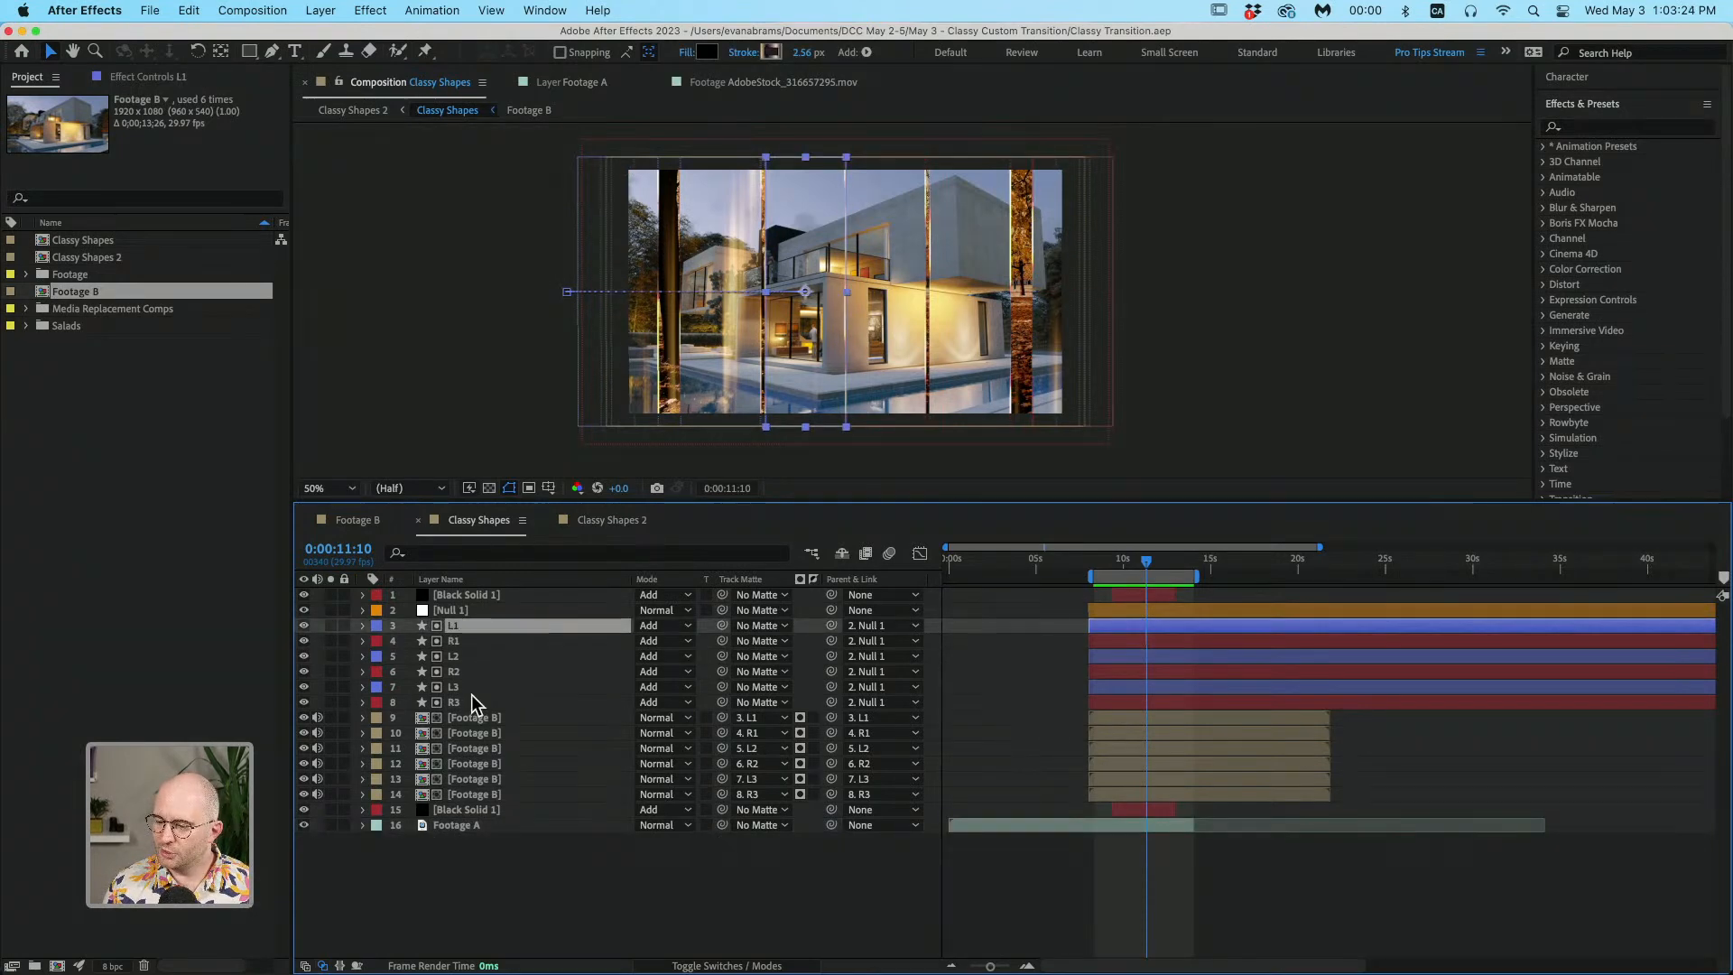
left_click(469, 691, "shift")
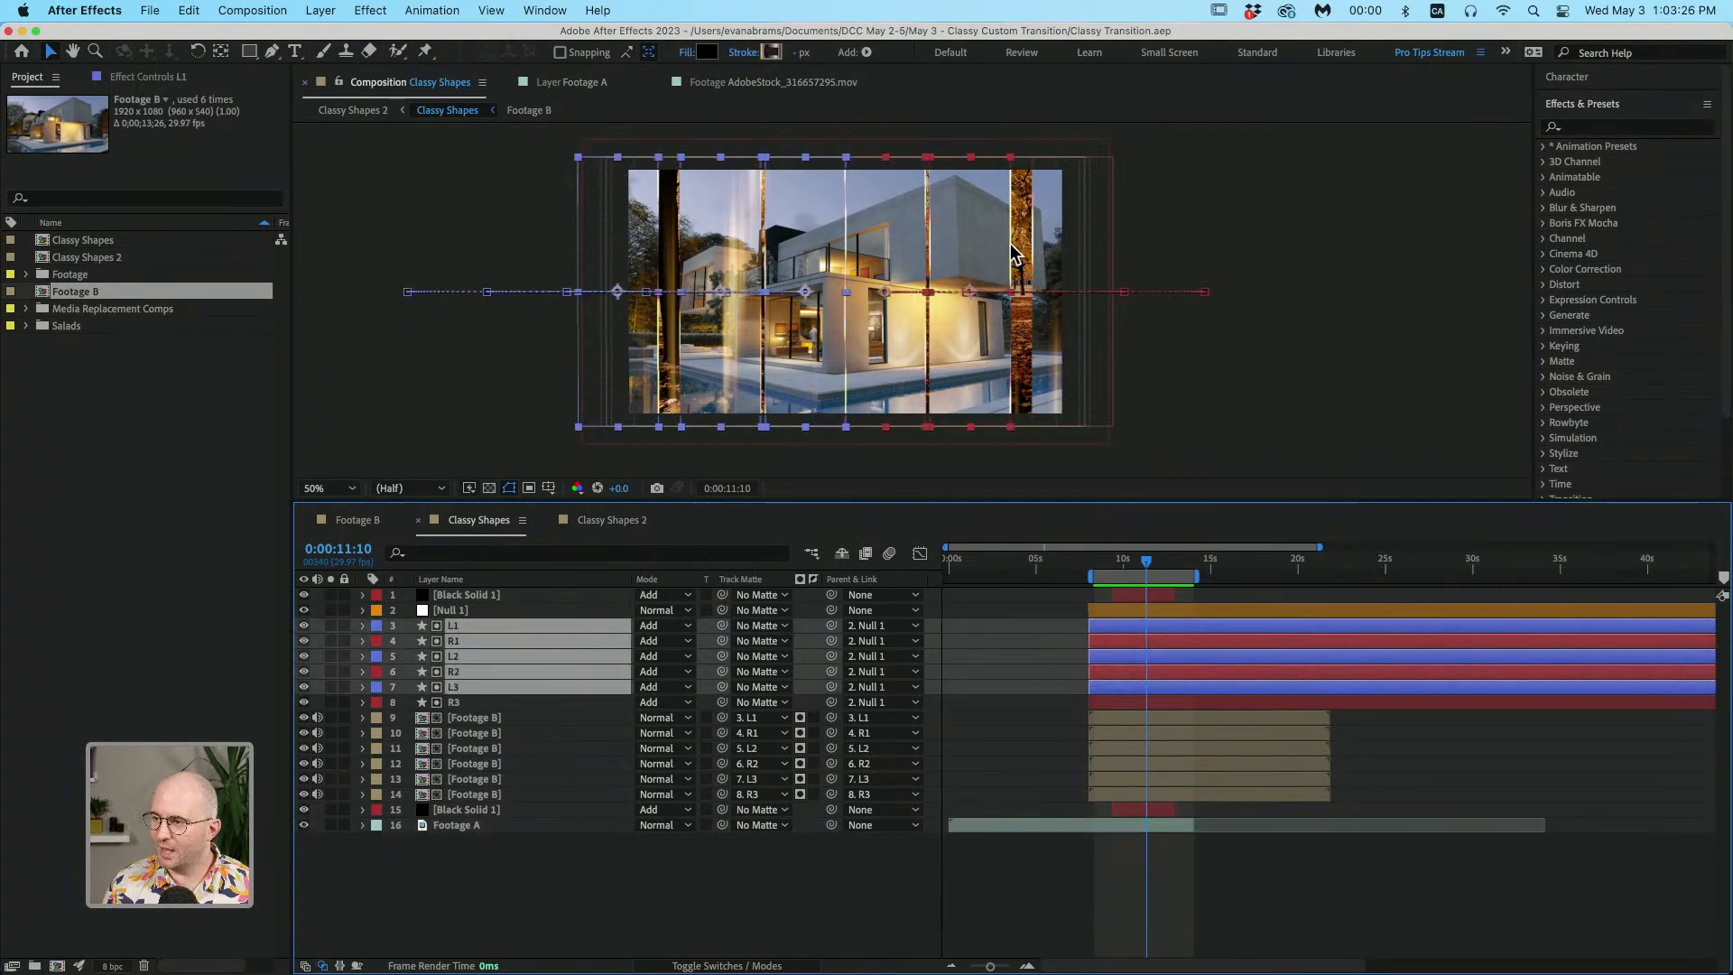
left_click(1120, 713)
left_click(1140, 793, "shift")
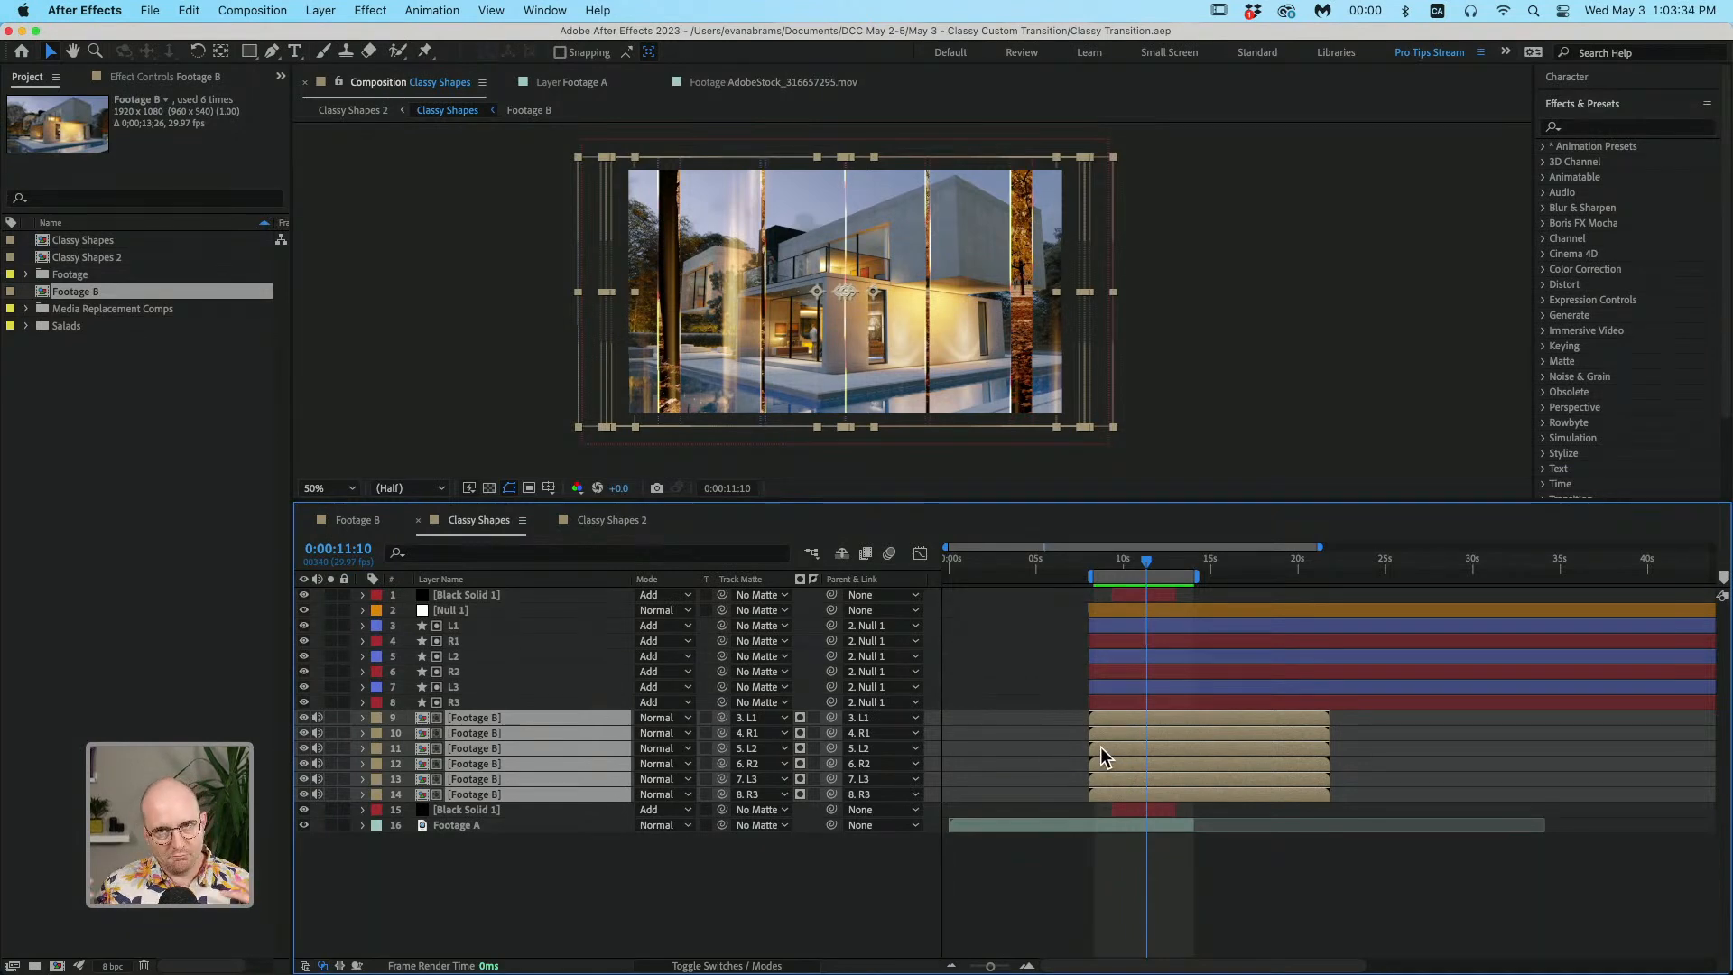
left_click(1089, 854)
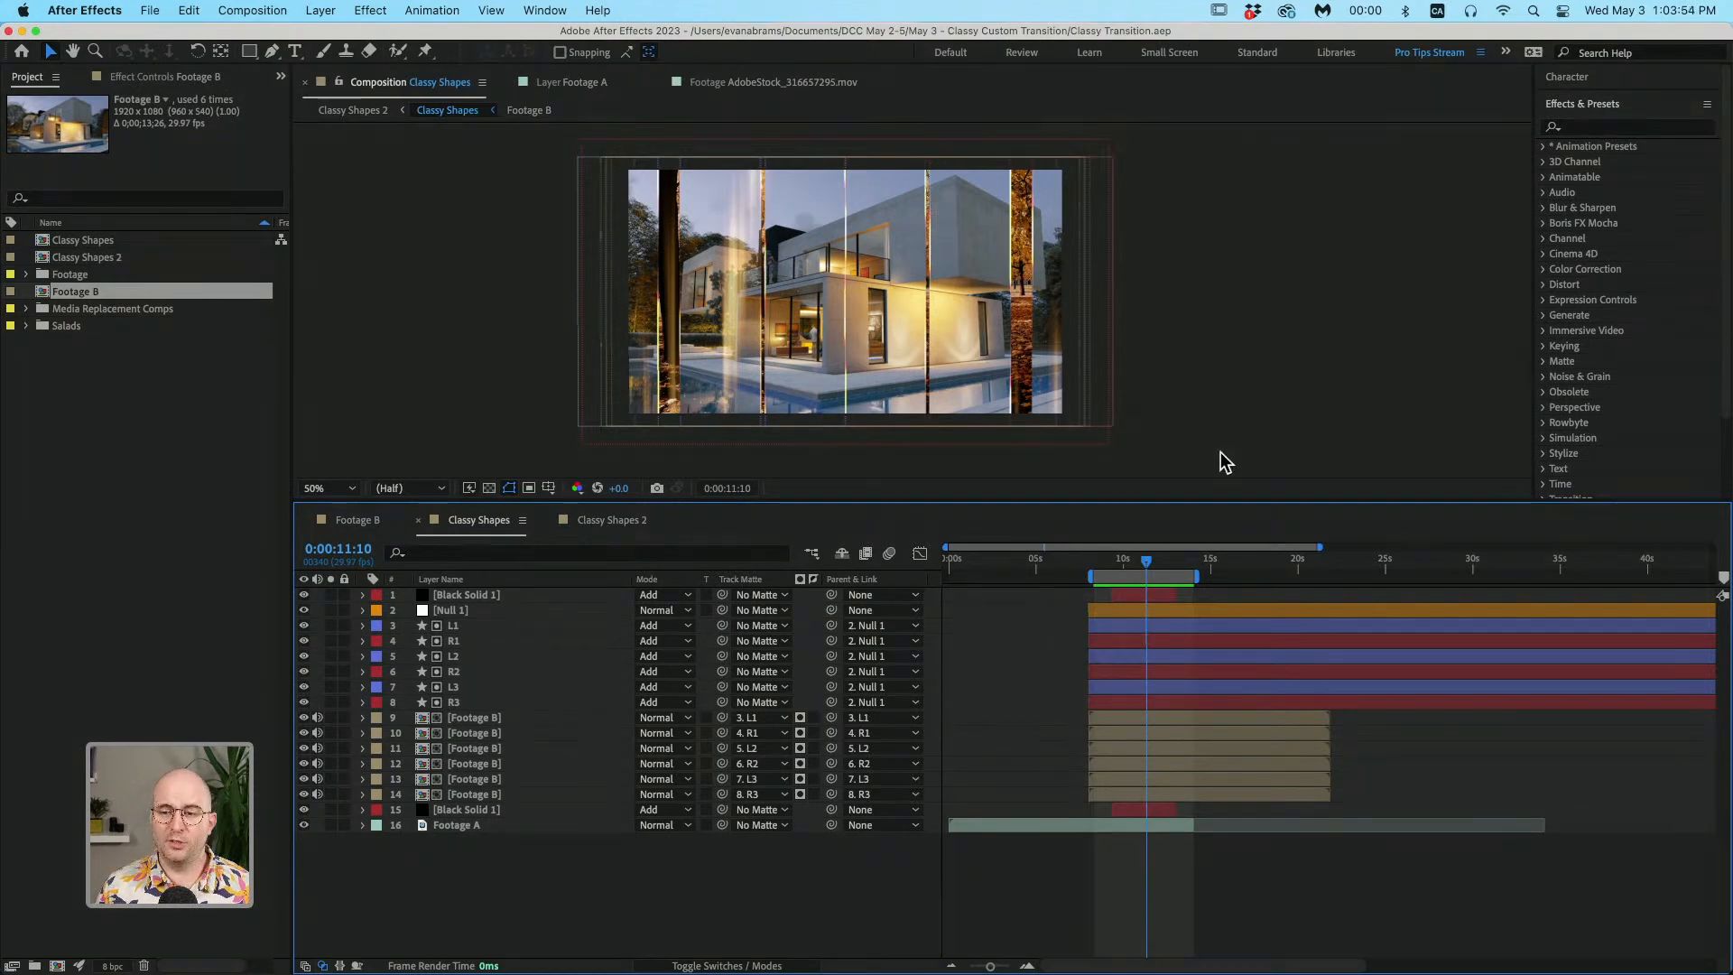
Step: Expand the Footage folder in the project and inspect each of the four AdobeStock clips
left_click(237, 458)
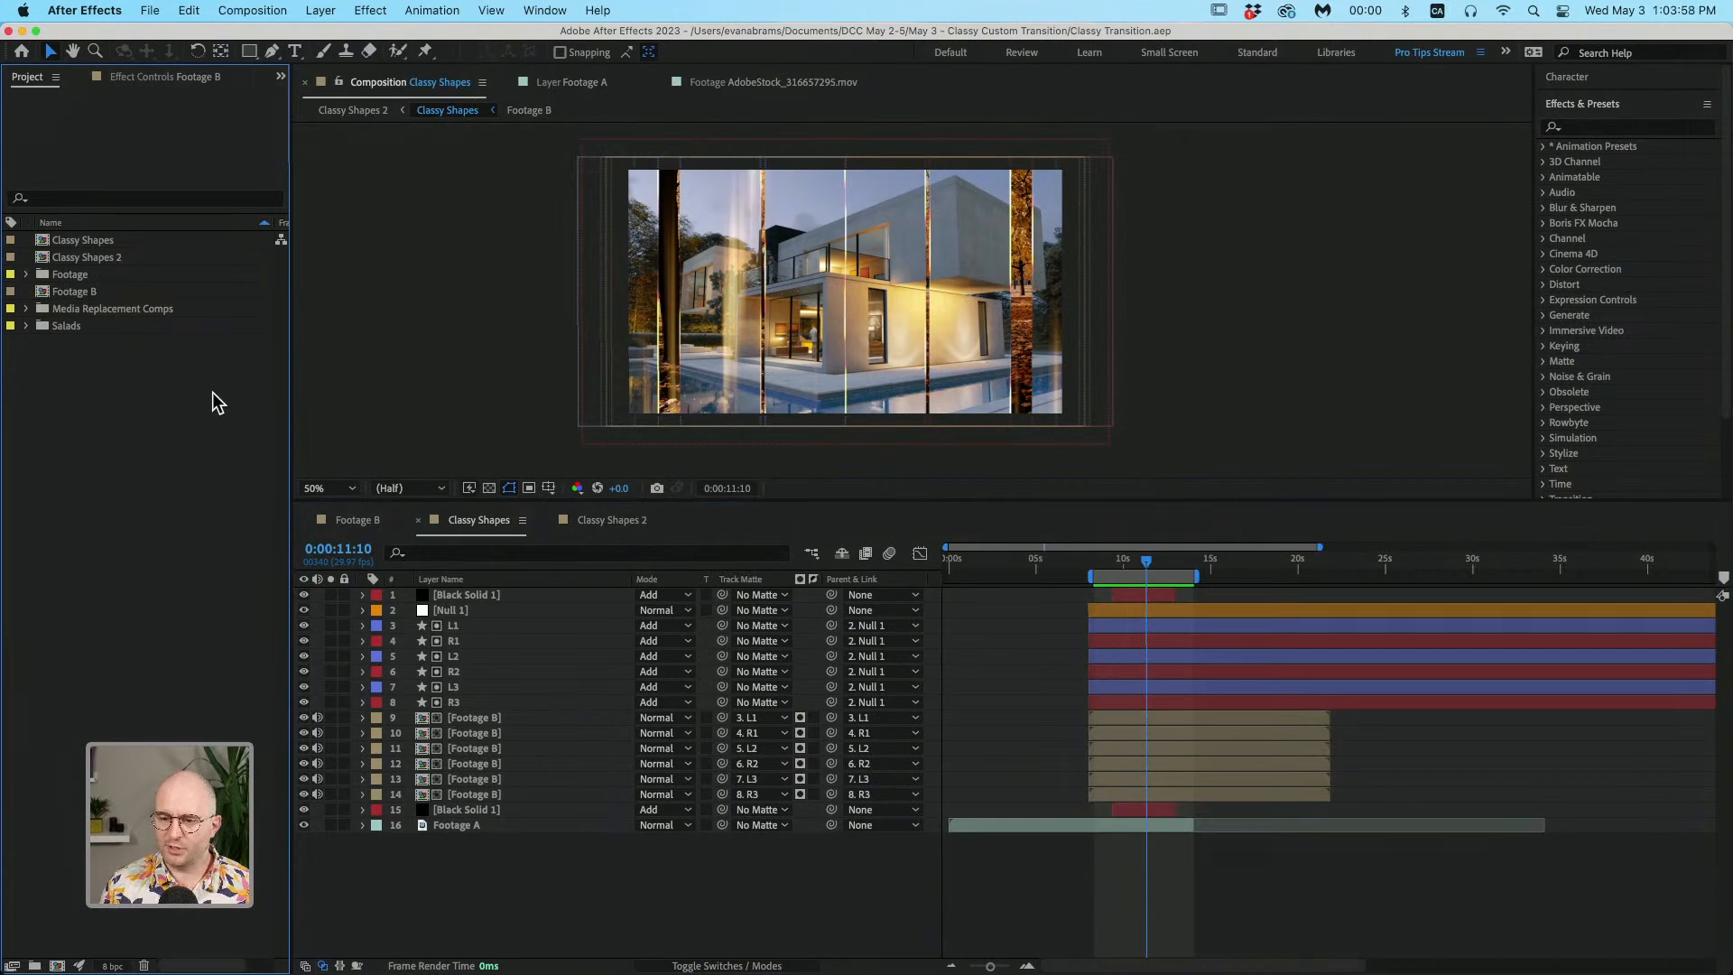
left_click(26, 274)
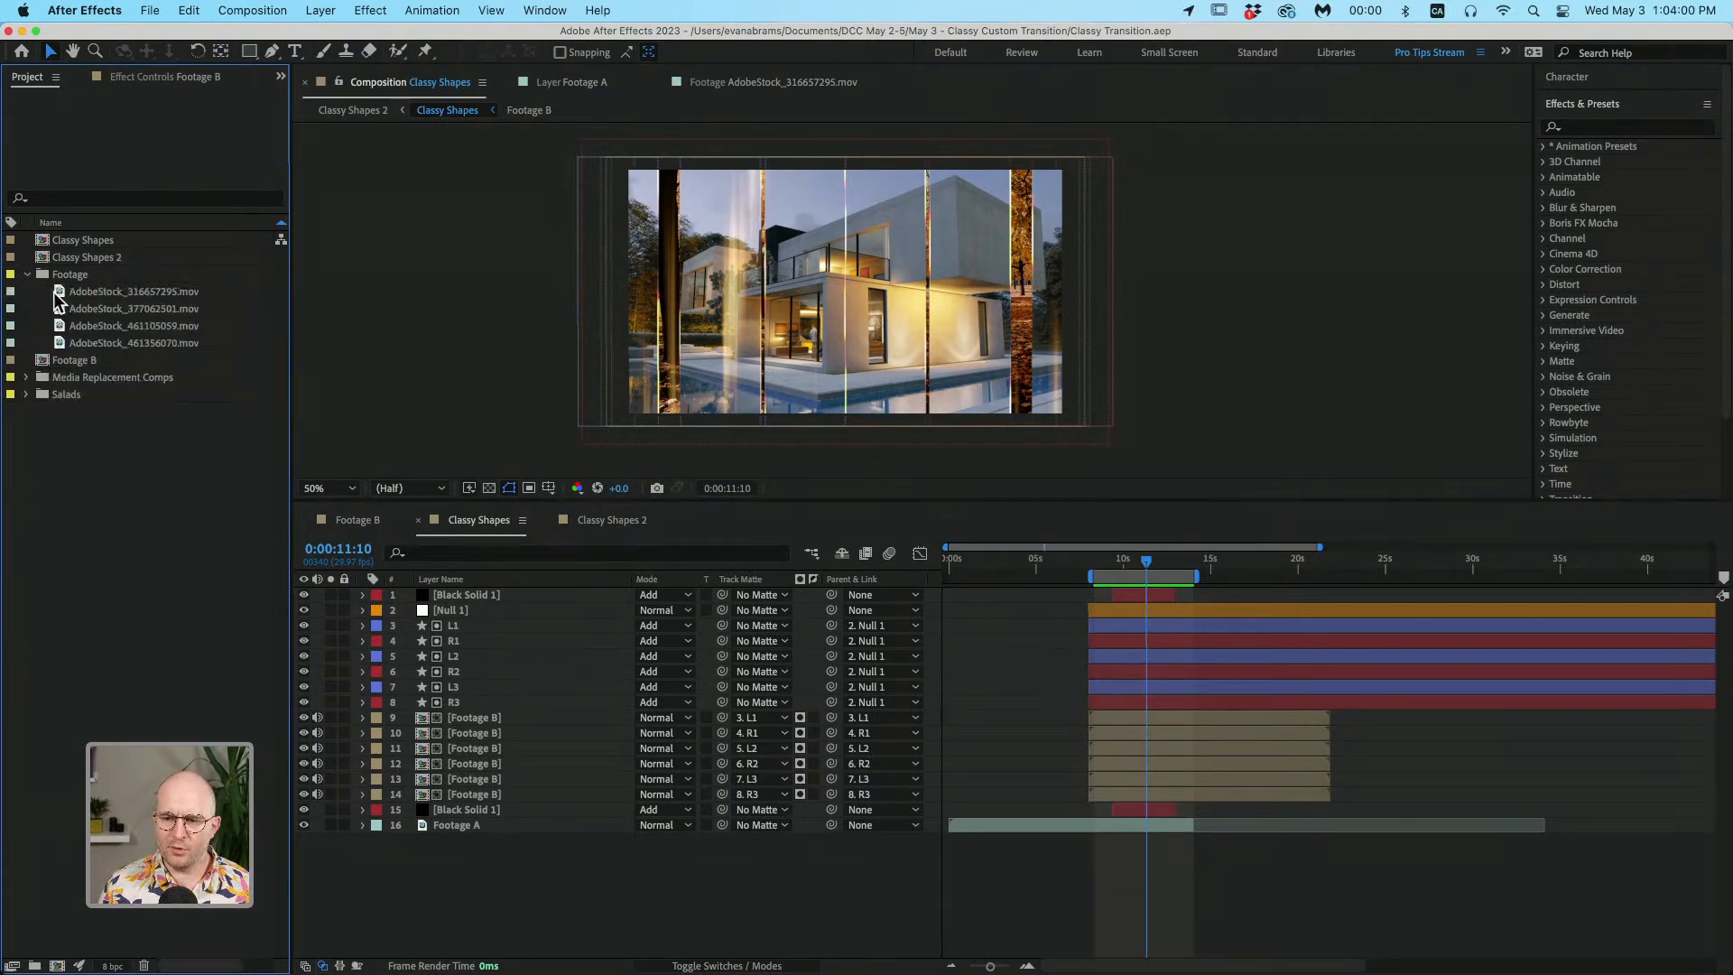
left_click(89, 293)
left_click(90, 309)
left_click(89, 326)
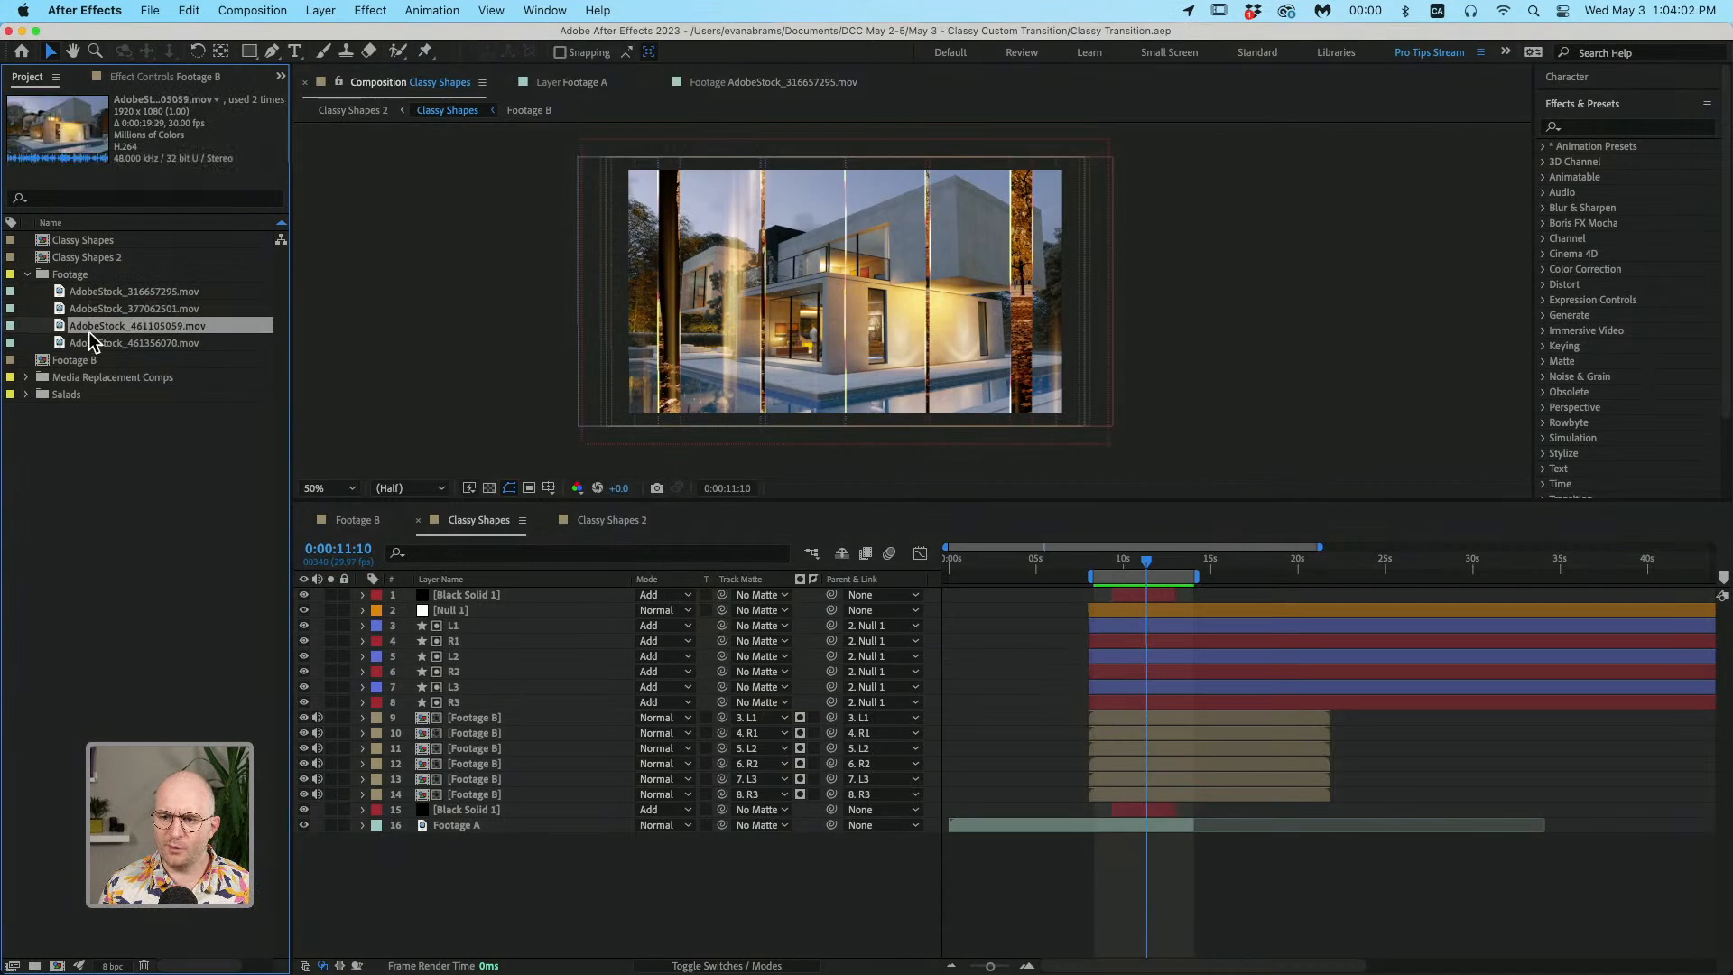
left_click(88, 340)
left_click(108, 299)
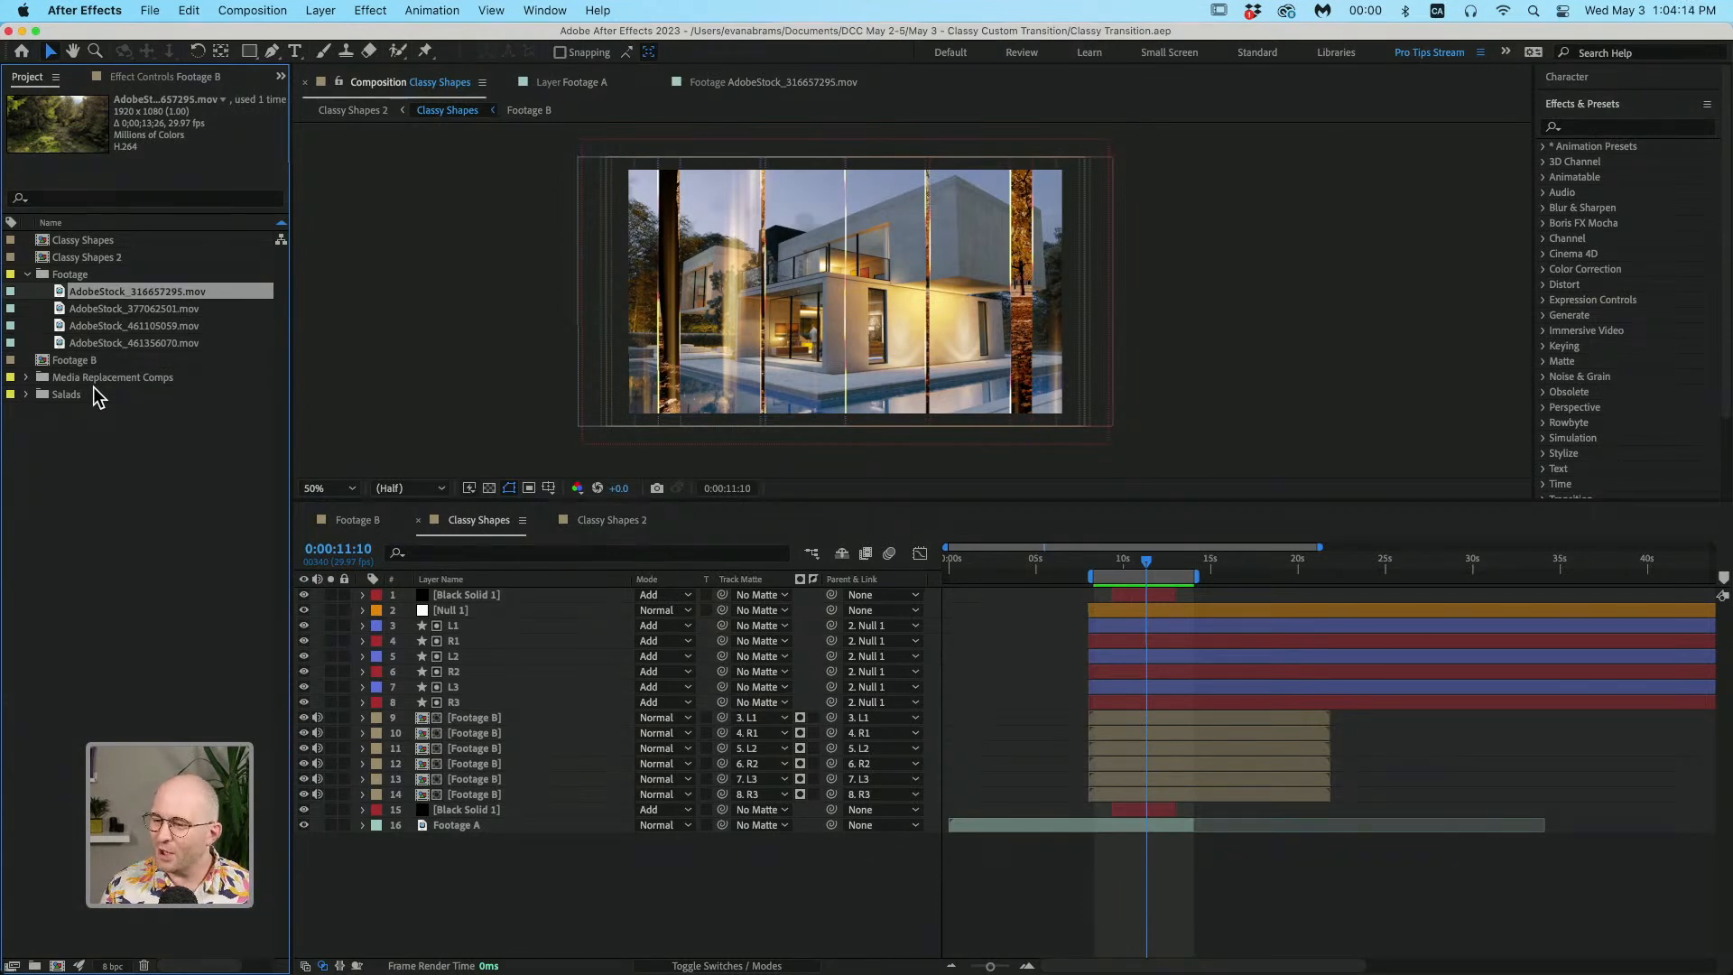
left_click(153, 308)
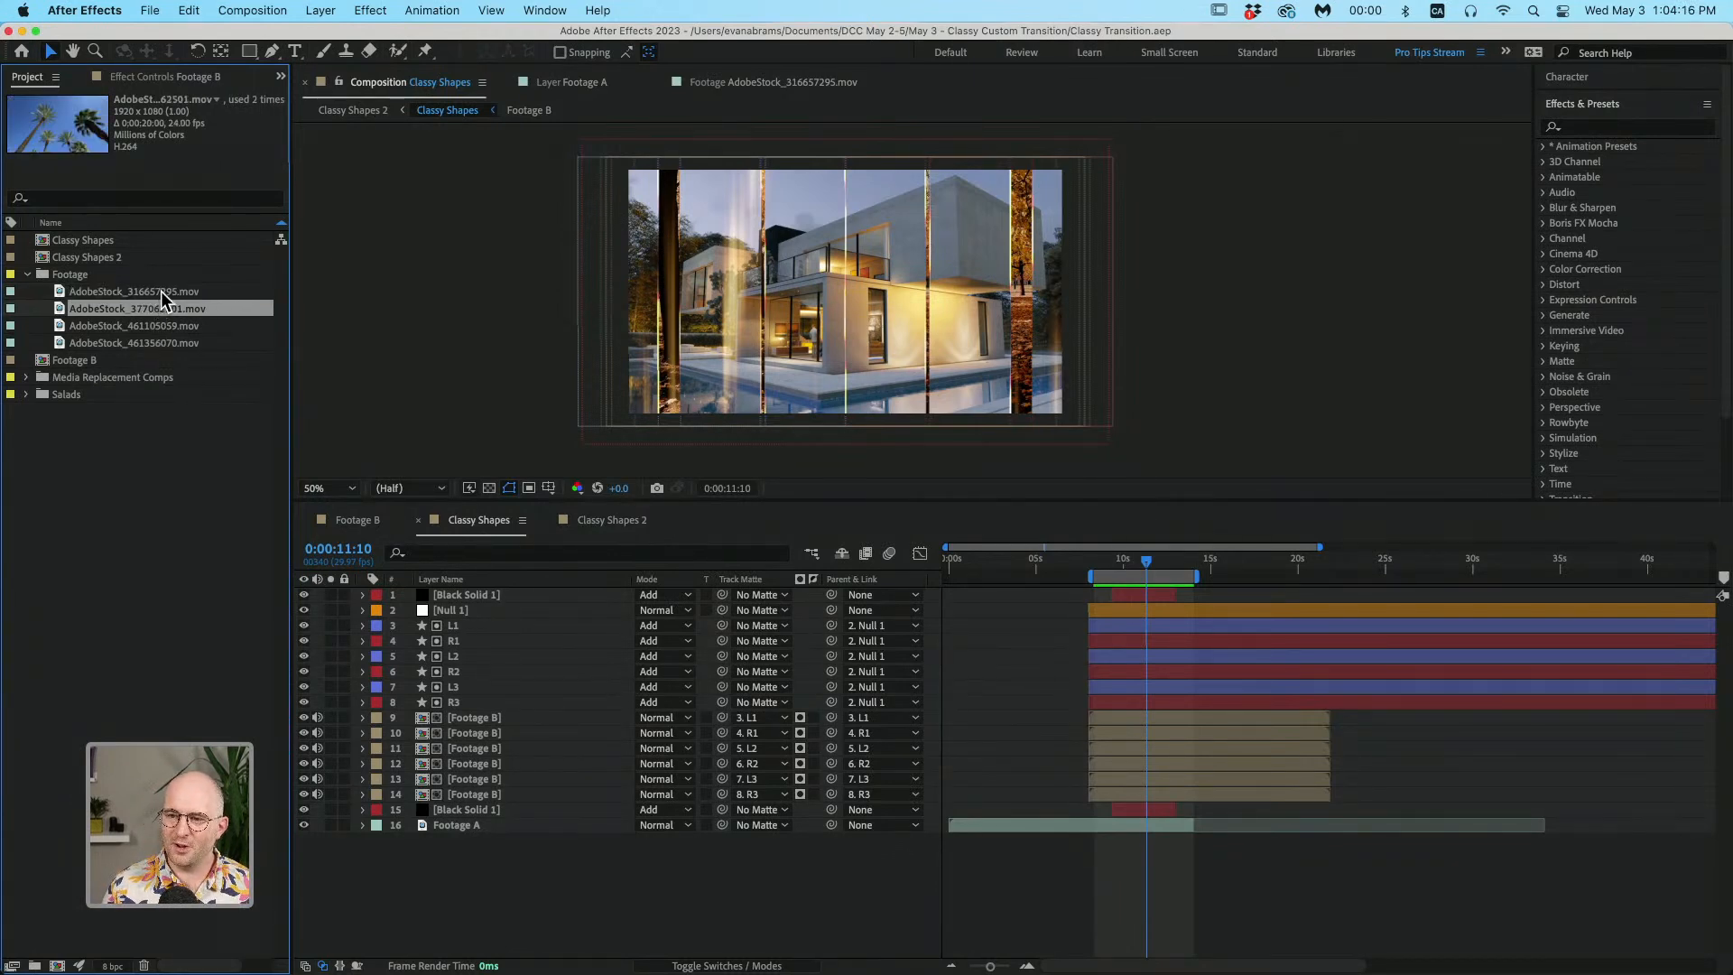
left_click(157, 325)
left_click(154, 342)
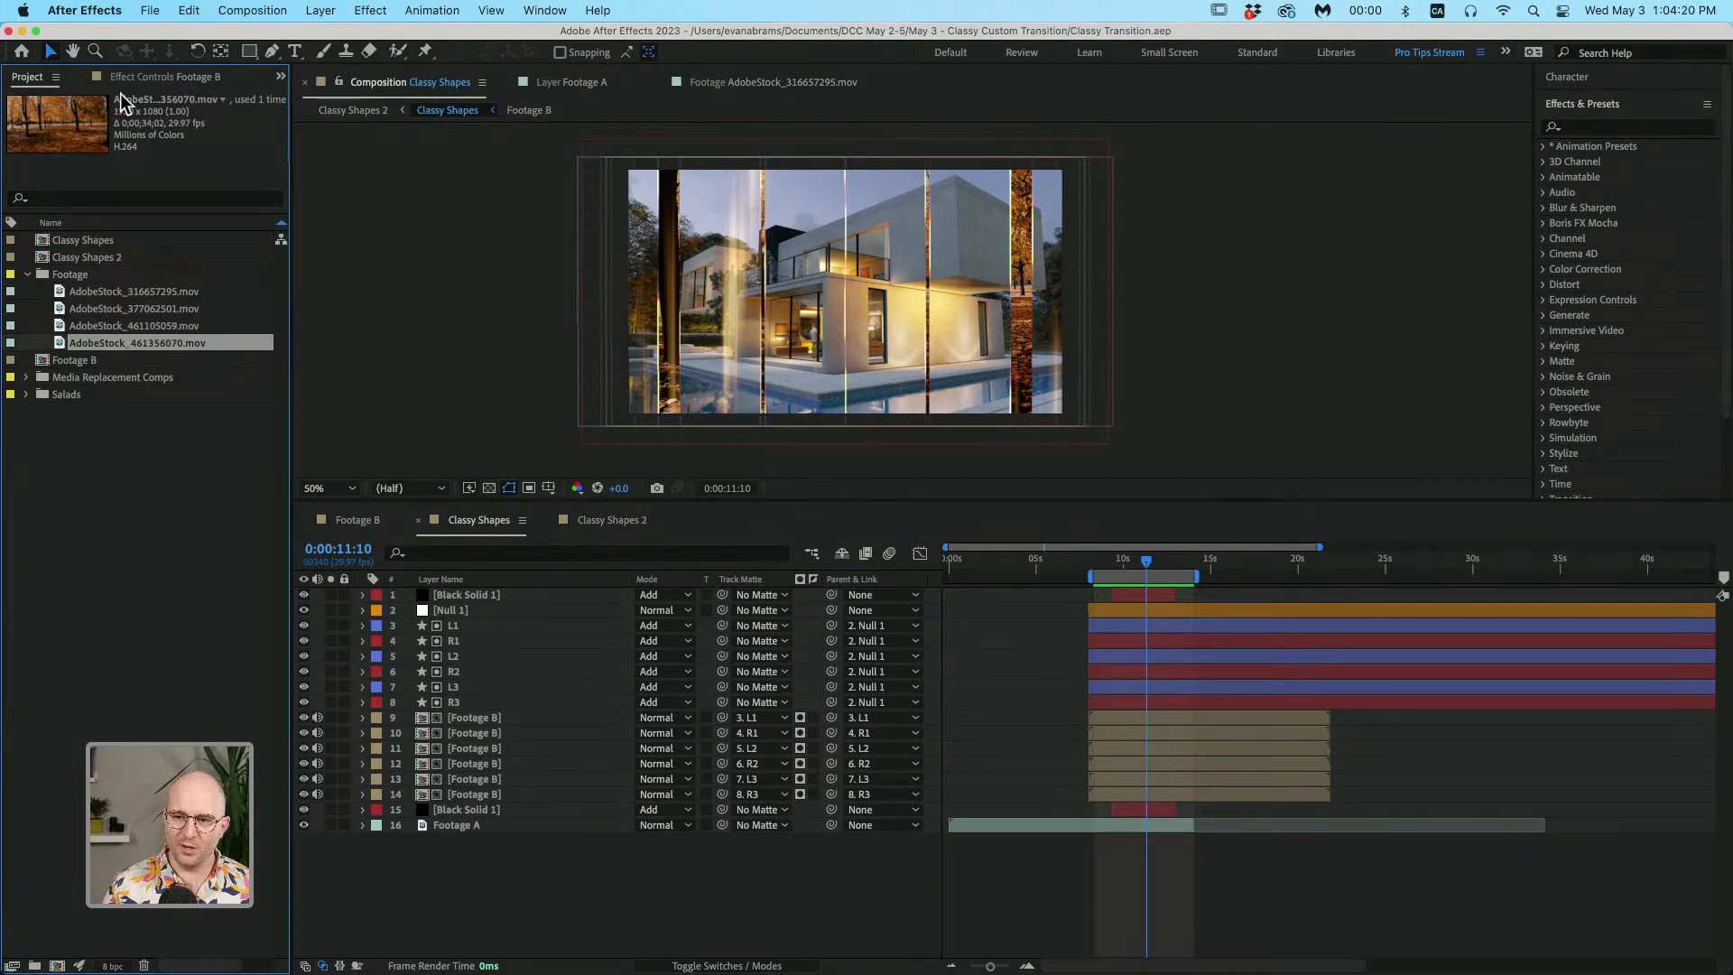
Step: Create a new composition from AdobeStock_461356070.mov and place the current time at 0;00;05;00
left_click_drag(106, 340, 57, 966)
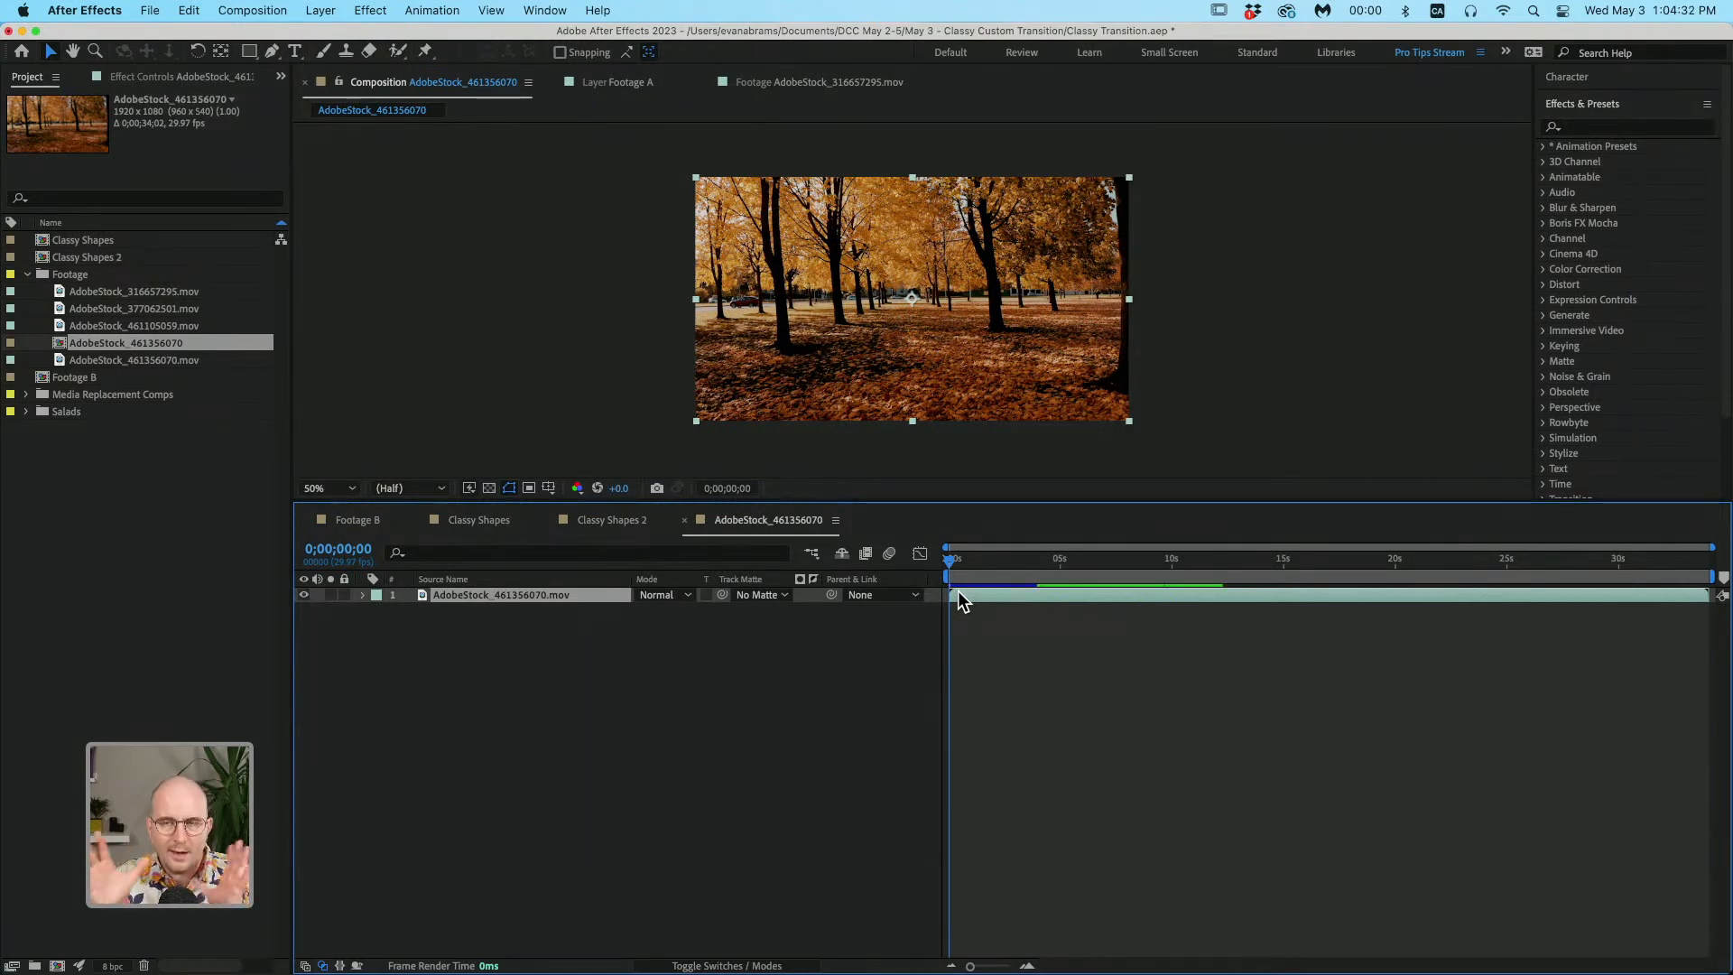
left_click_drag(977, 567, 1059, 594)
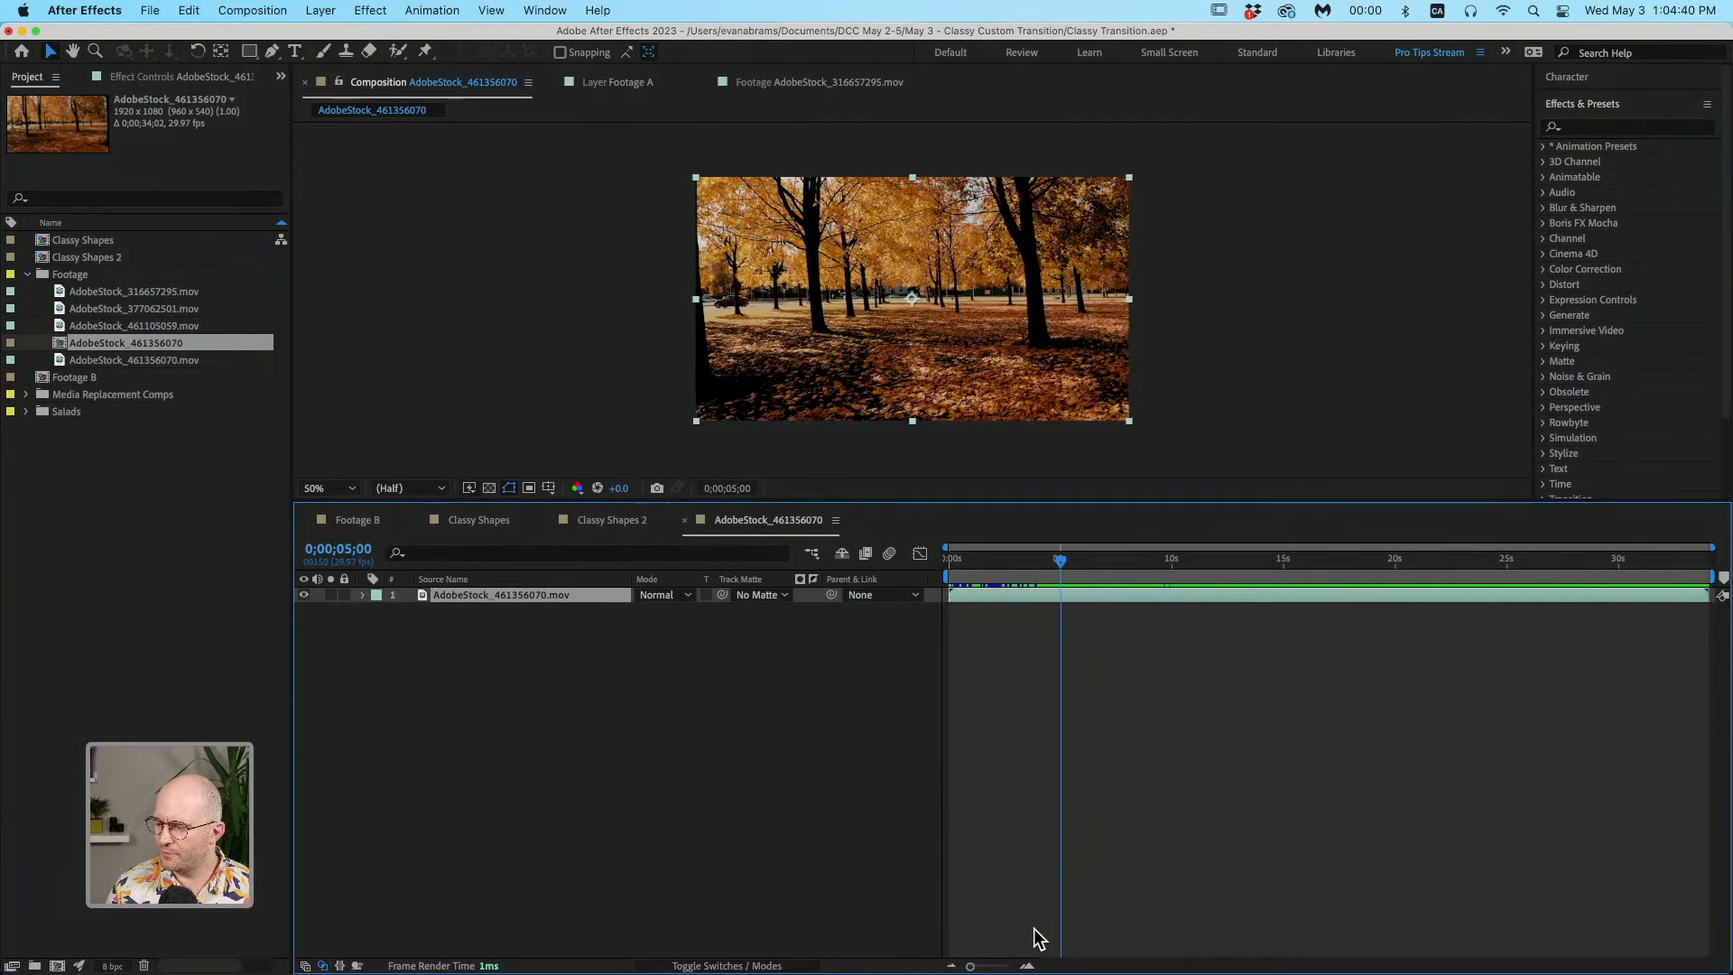
left_click(1028, 966)
left_click(1027, 966)
key("h")
left_click_drag(1079, 699, 1242, 898)
key("minus")
key("minus")
mouse_move(1197, 569)
left_mouse_down()
mouse_move(1182, 565)
mouse_move(1196, 585)
left_mouse_up()
key("v")
left_click(1198, 634)
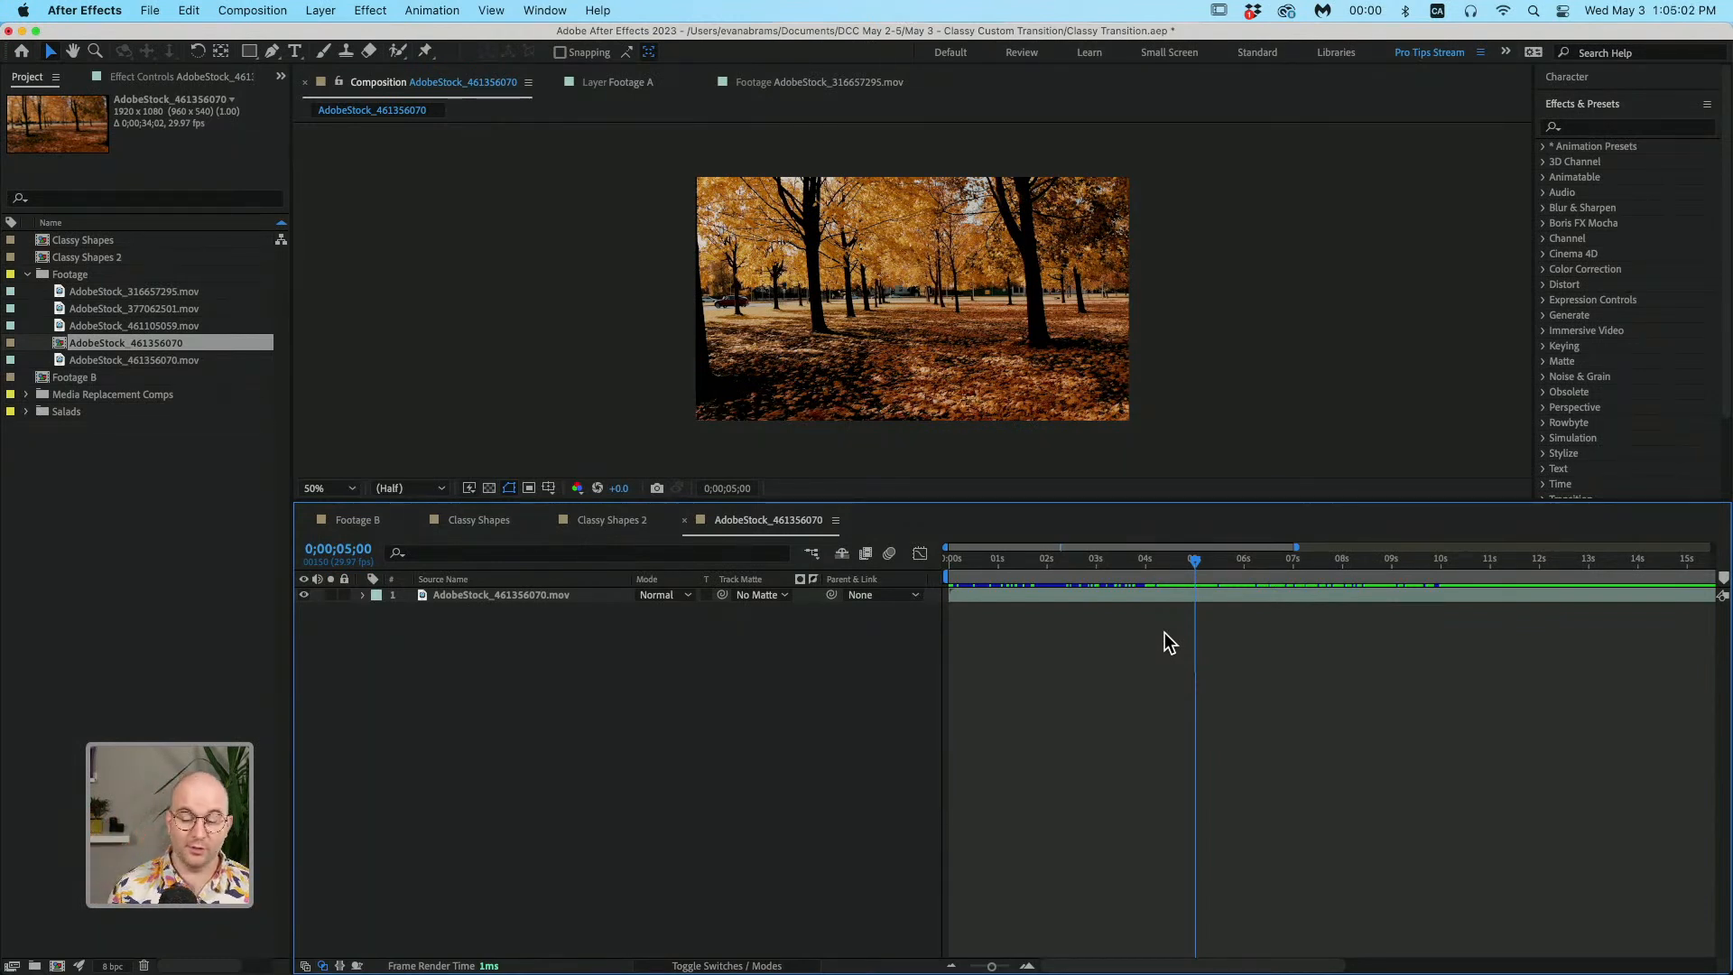
Step: Add a composition-sized rectangle as a new shape layer above the footage and give it a black 000000 fill
left_click(1164, 596)
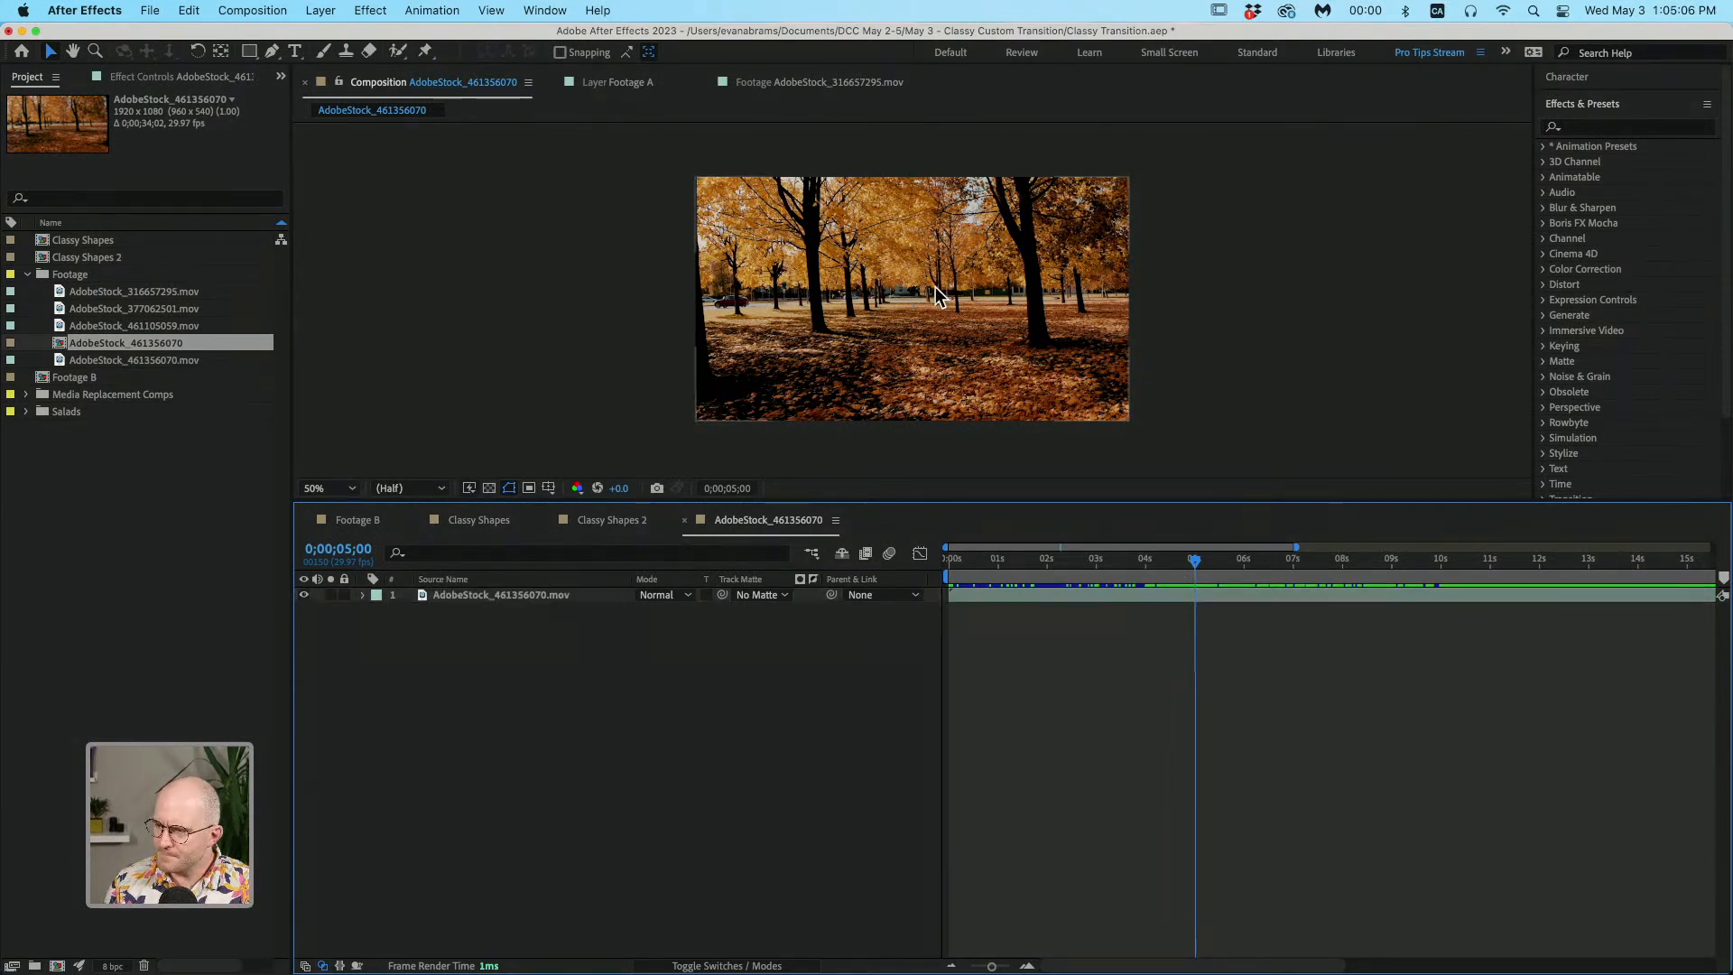
left_click(936, 296)
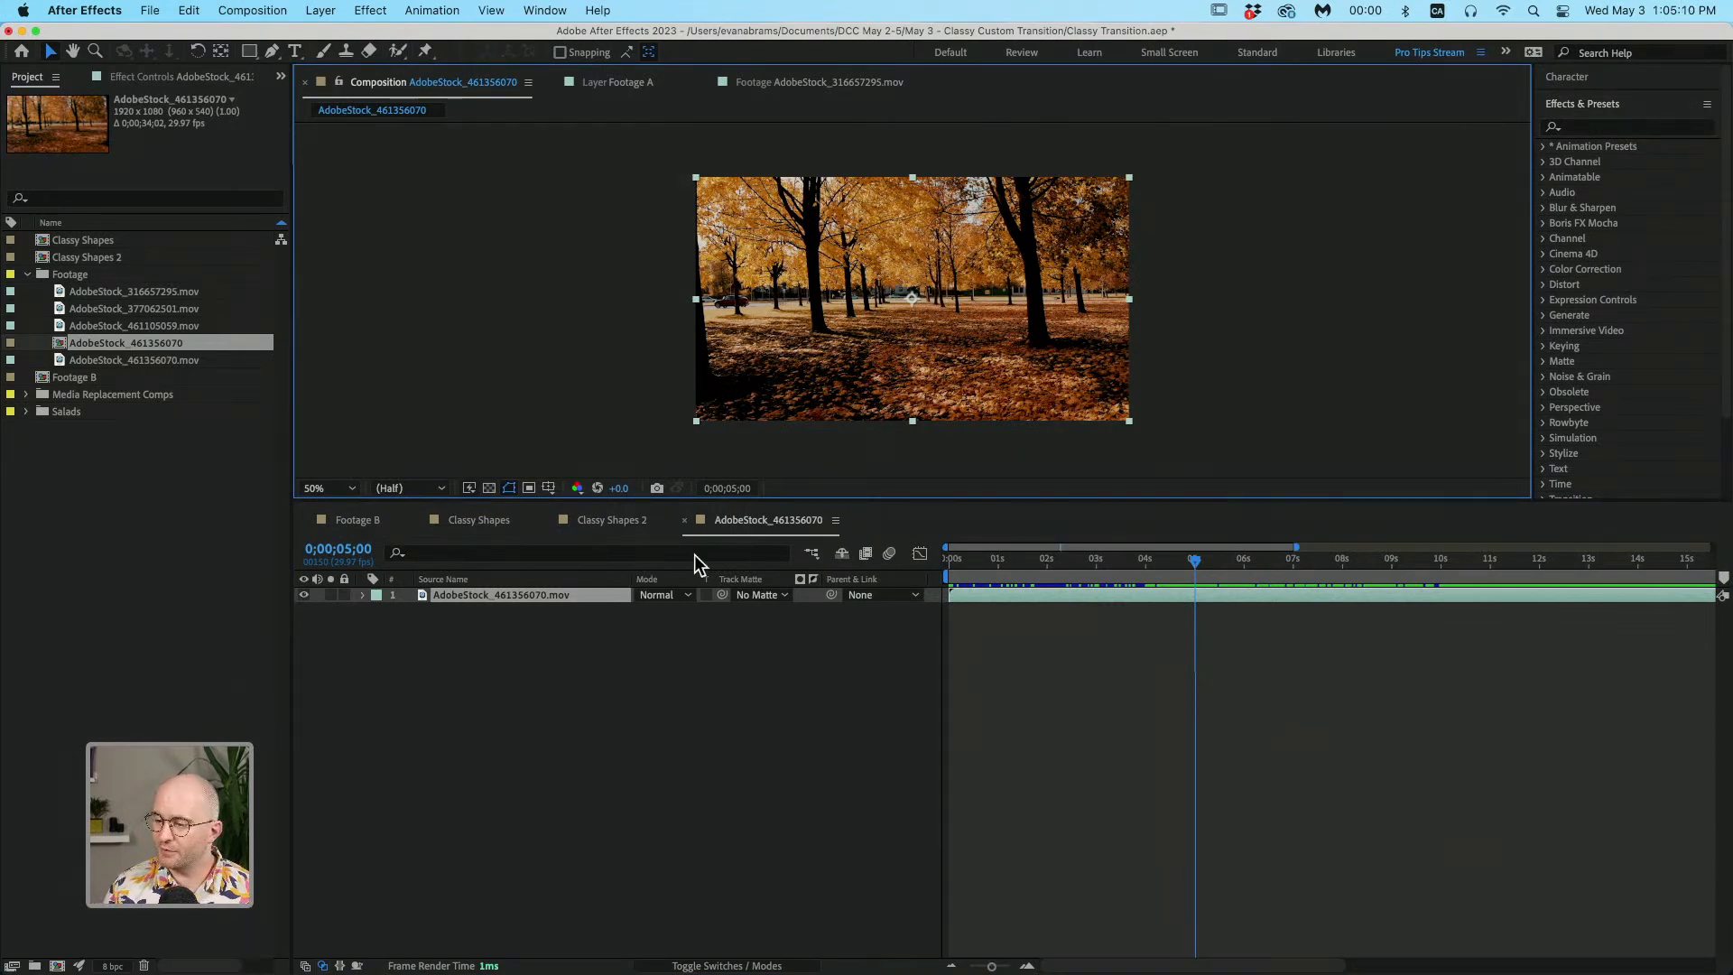
left_click(674, 664)
double_click(249, 52)
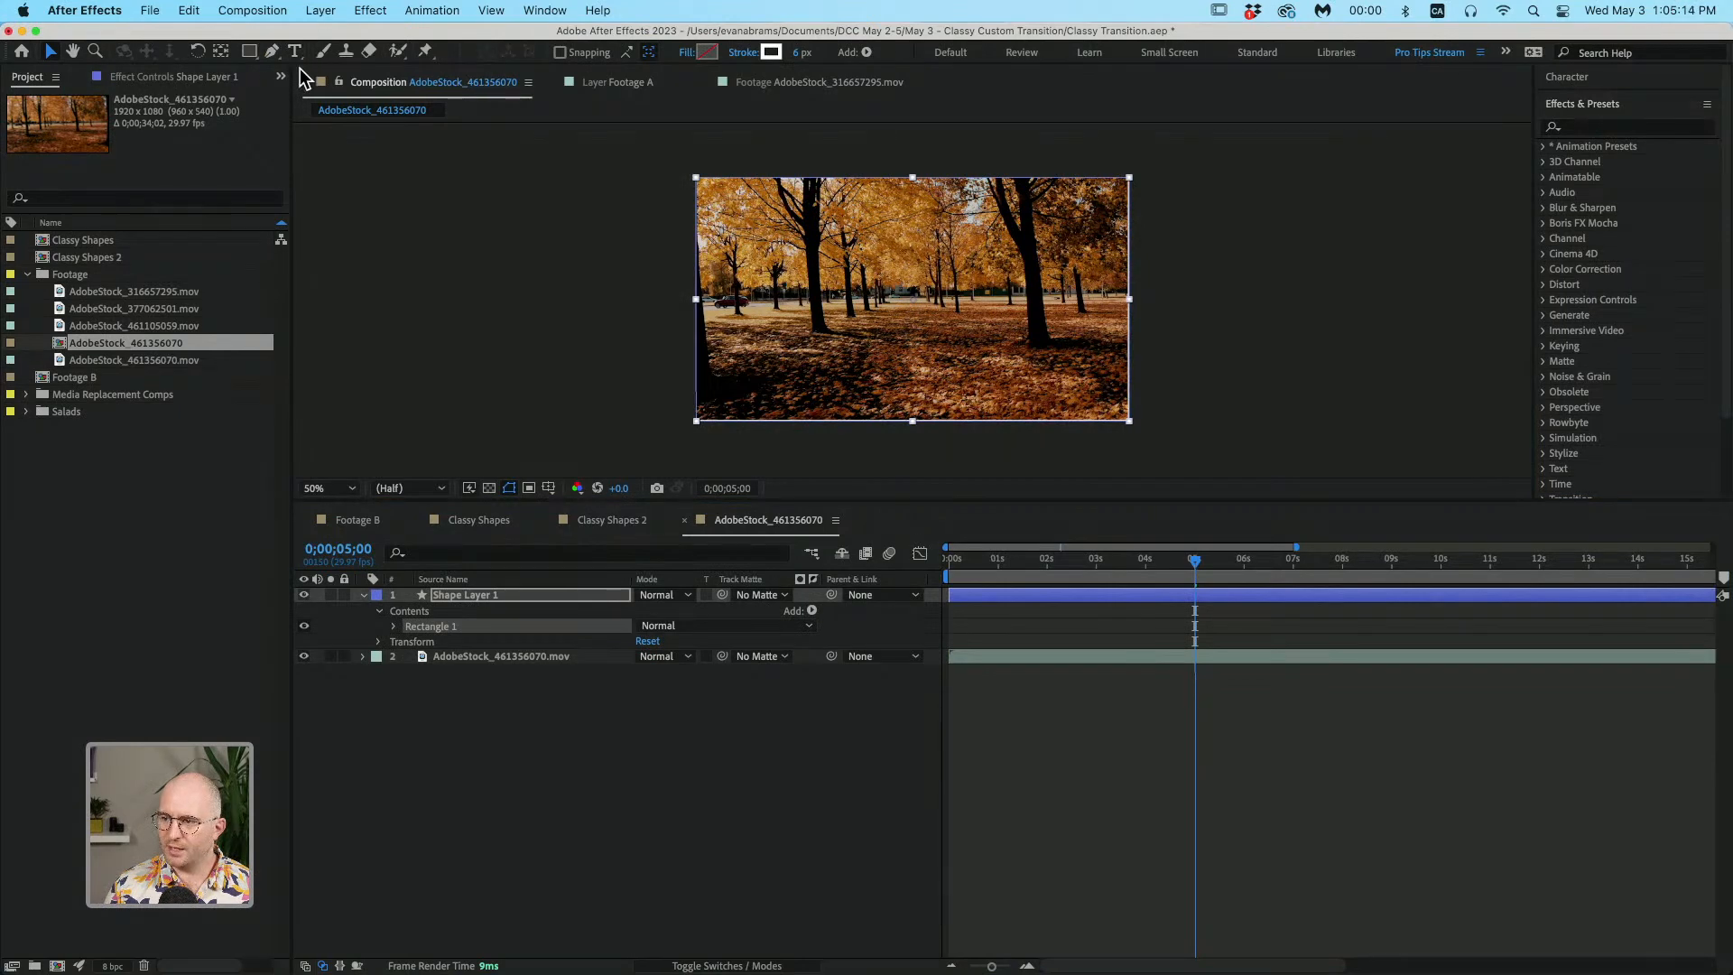
left_click(703, 52)
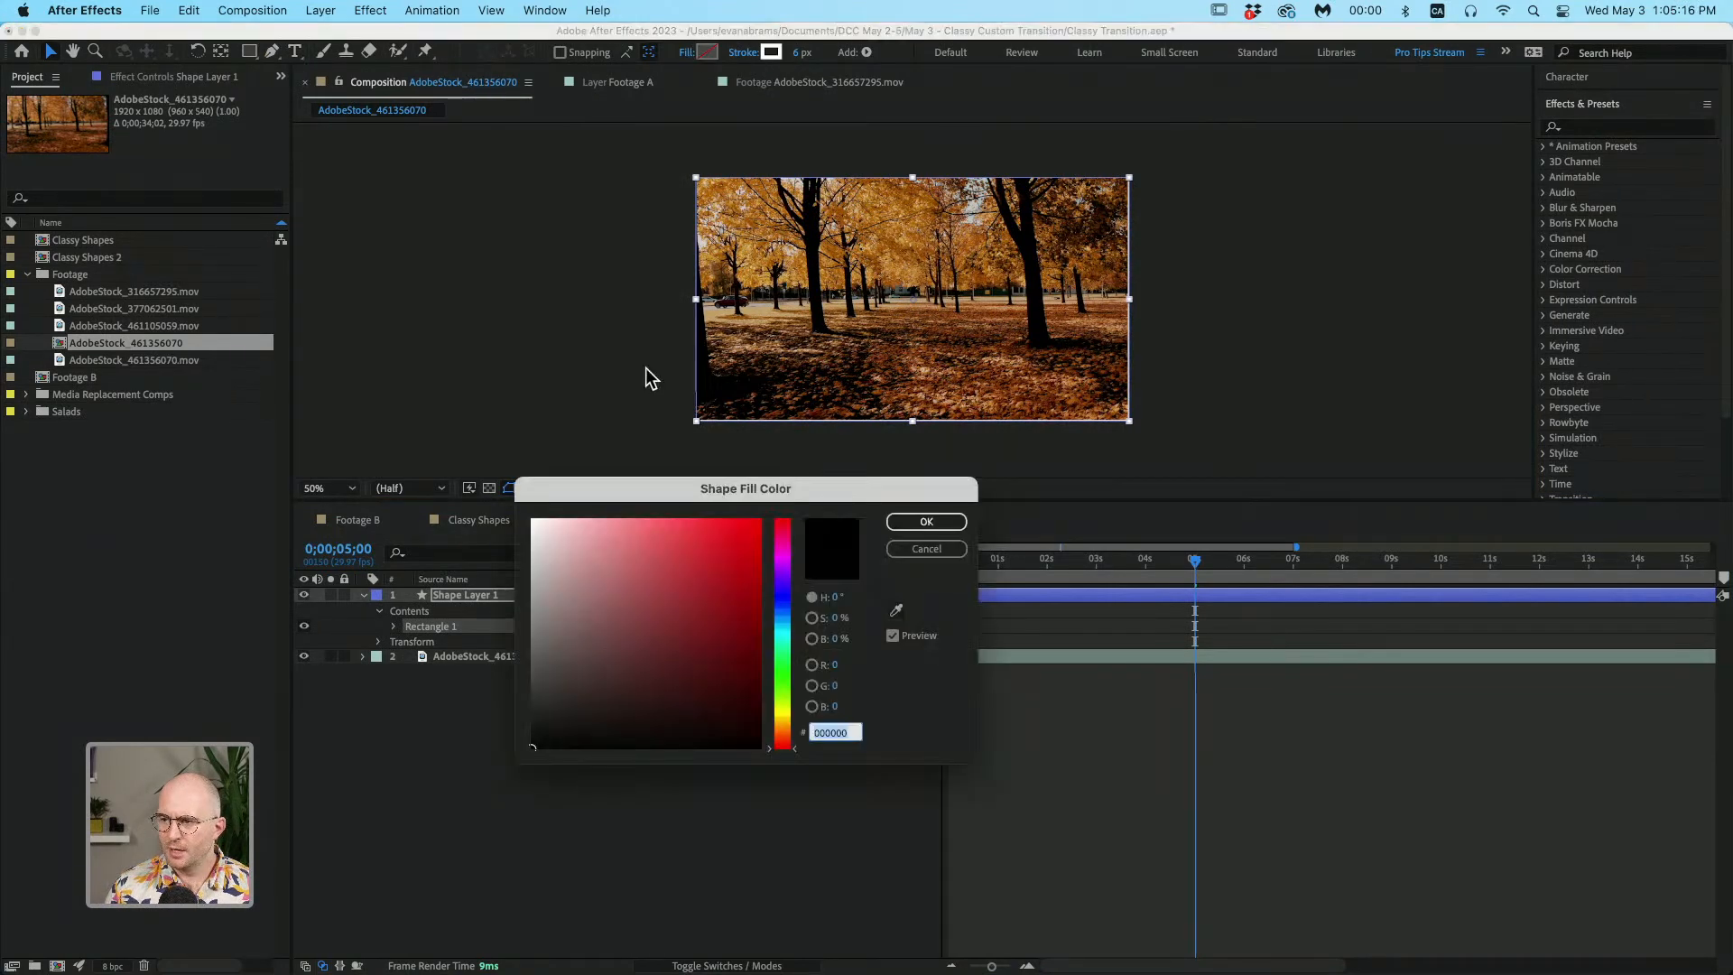
left_click_drag(677, 673, 464, 794)
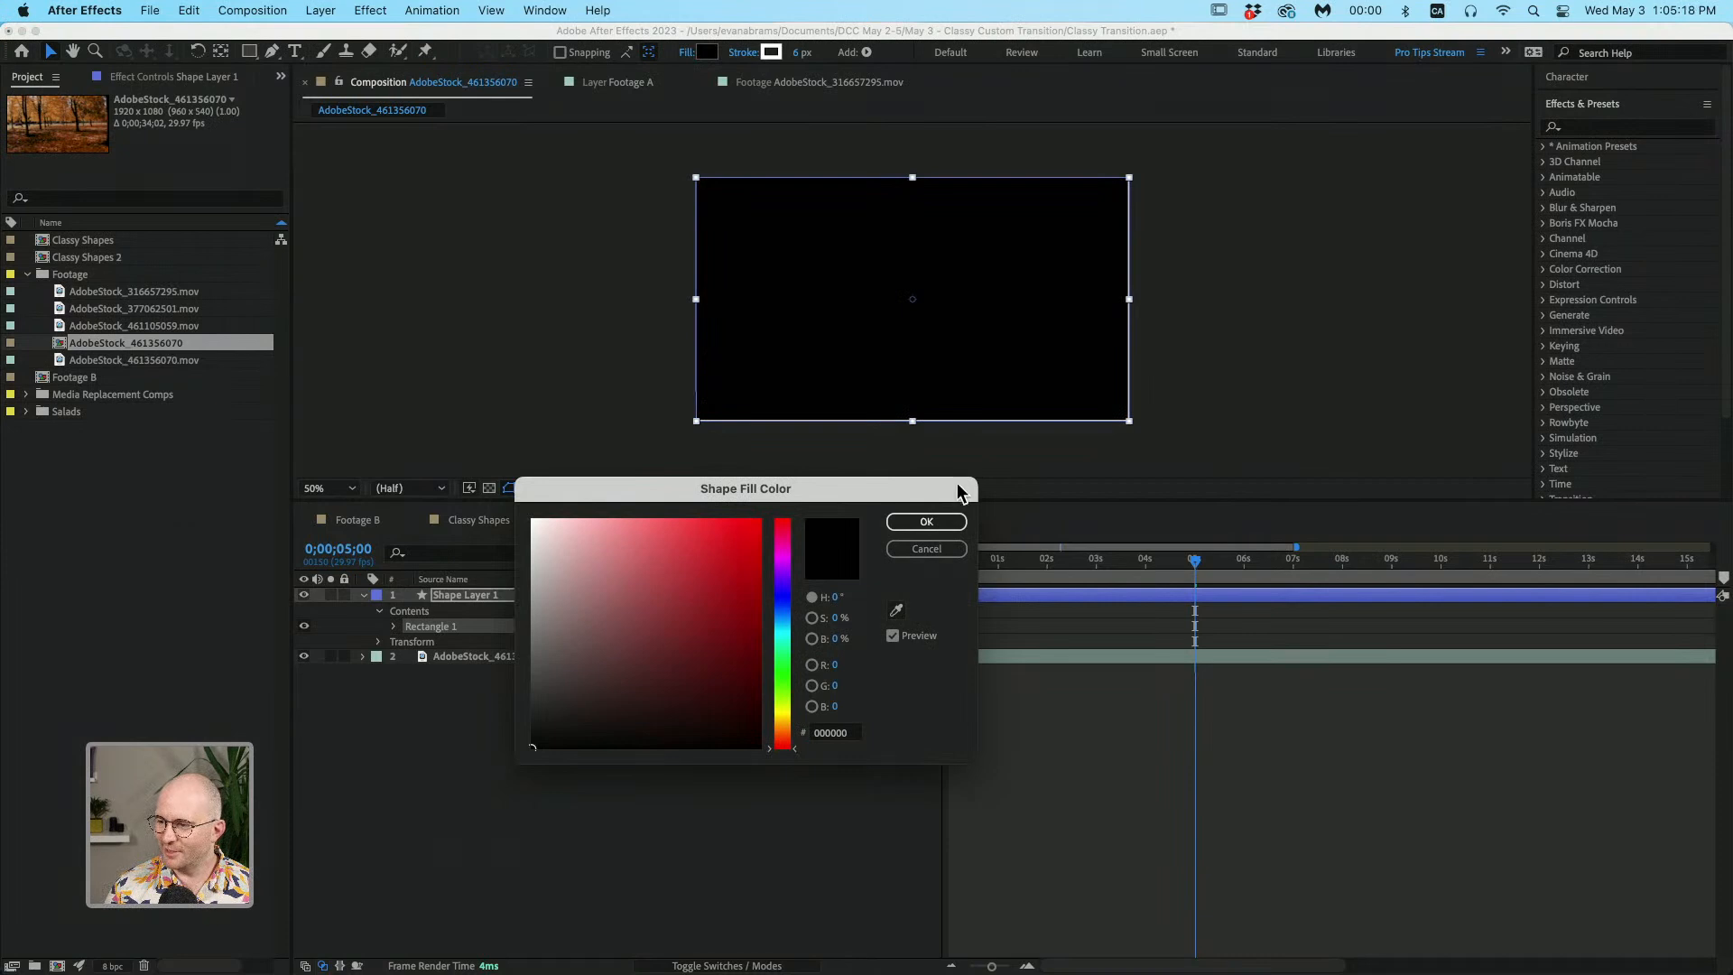
left_click(926, 522)
left_click(1038, 749)
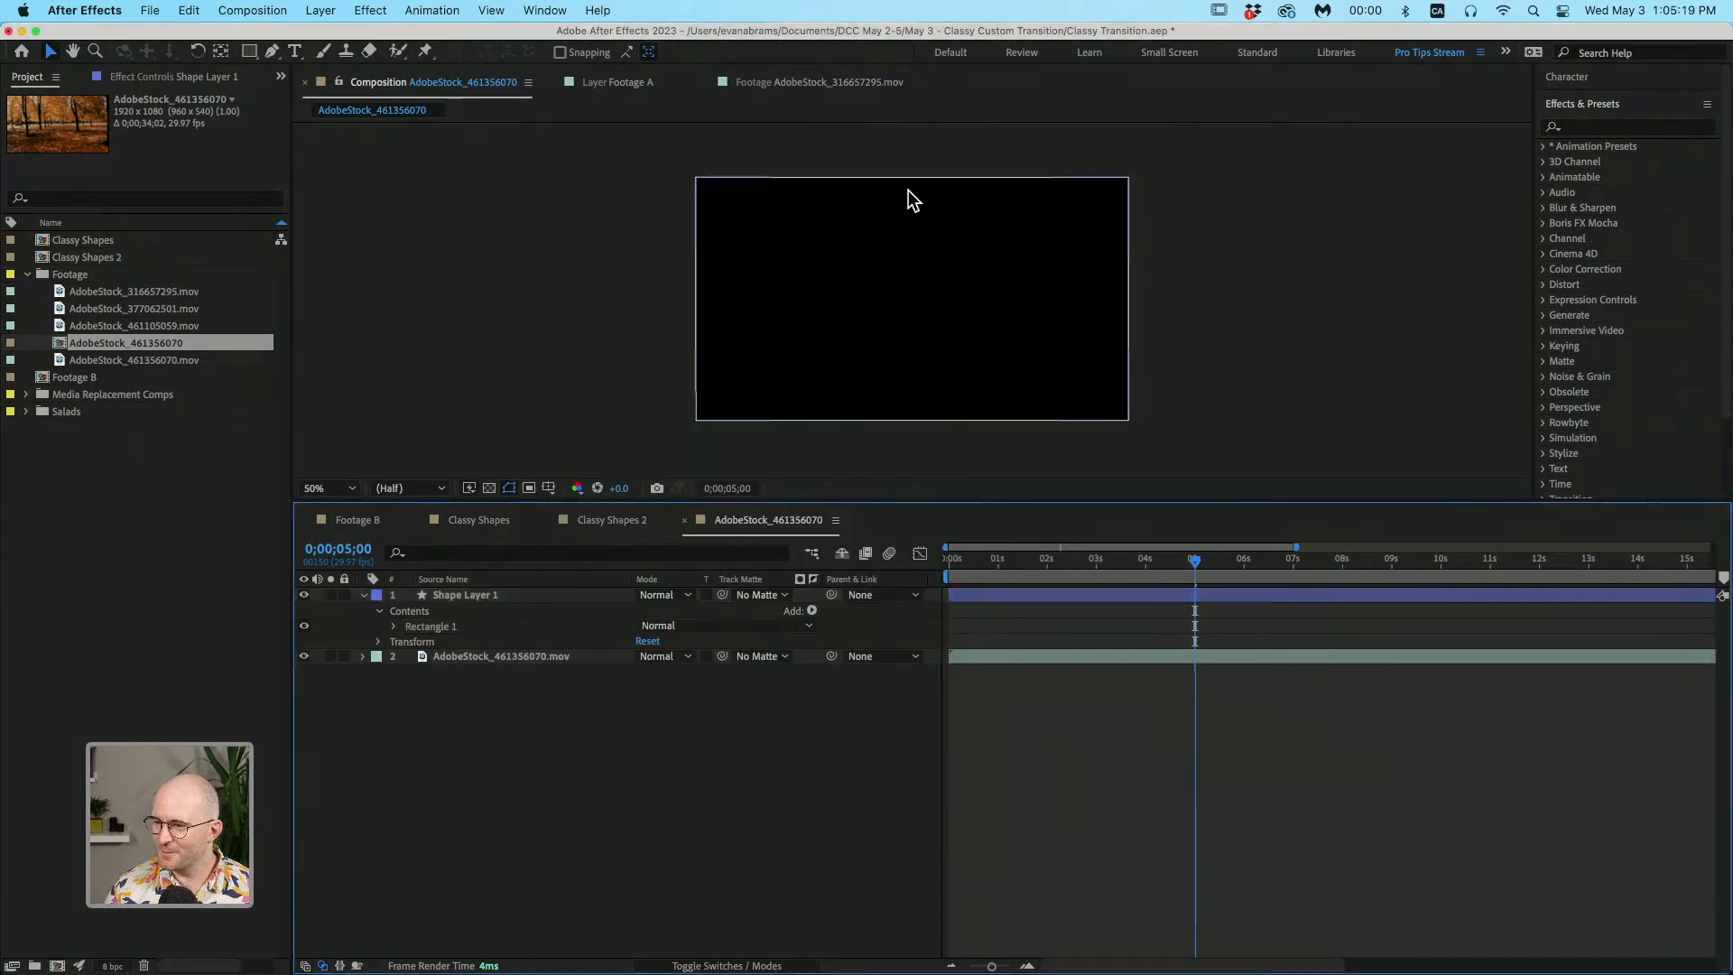
Step: Set the rectangle path's width to one sixth of the frame (1920/6), keeping the height at 1080
left_click(896, 238)
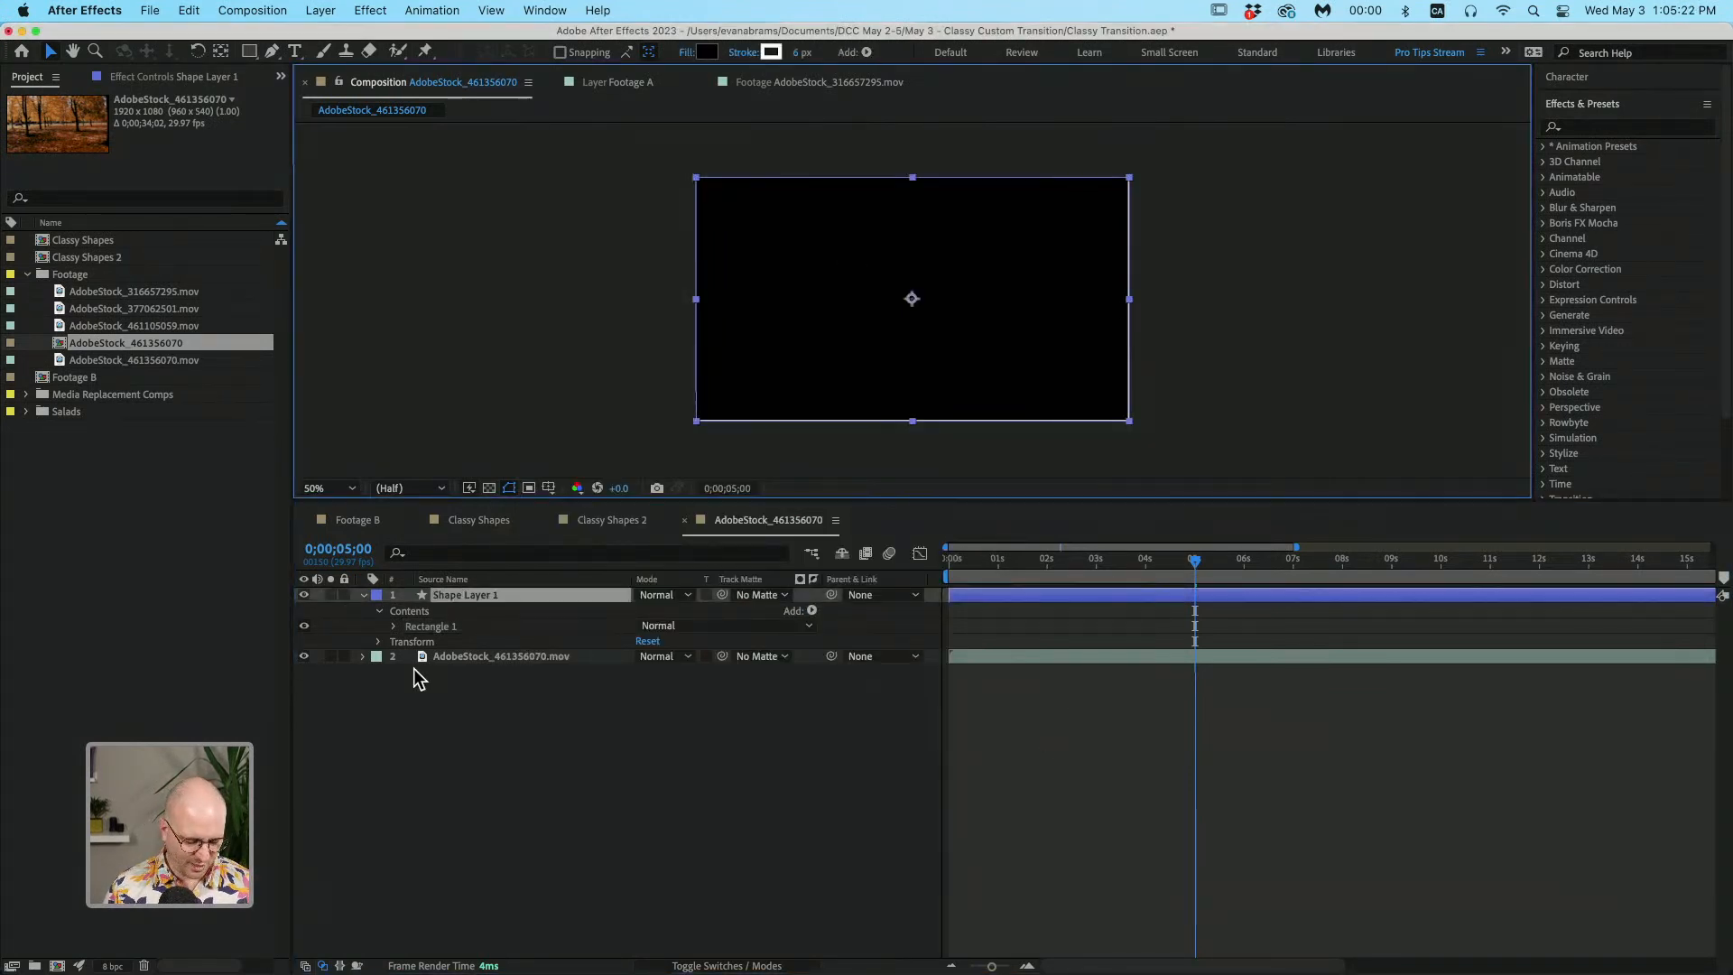
key("u")
key("u")
left_click(502, 657)
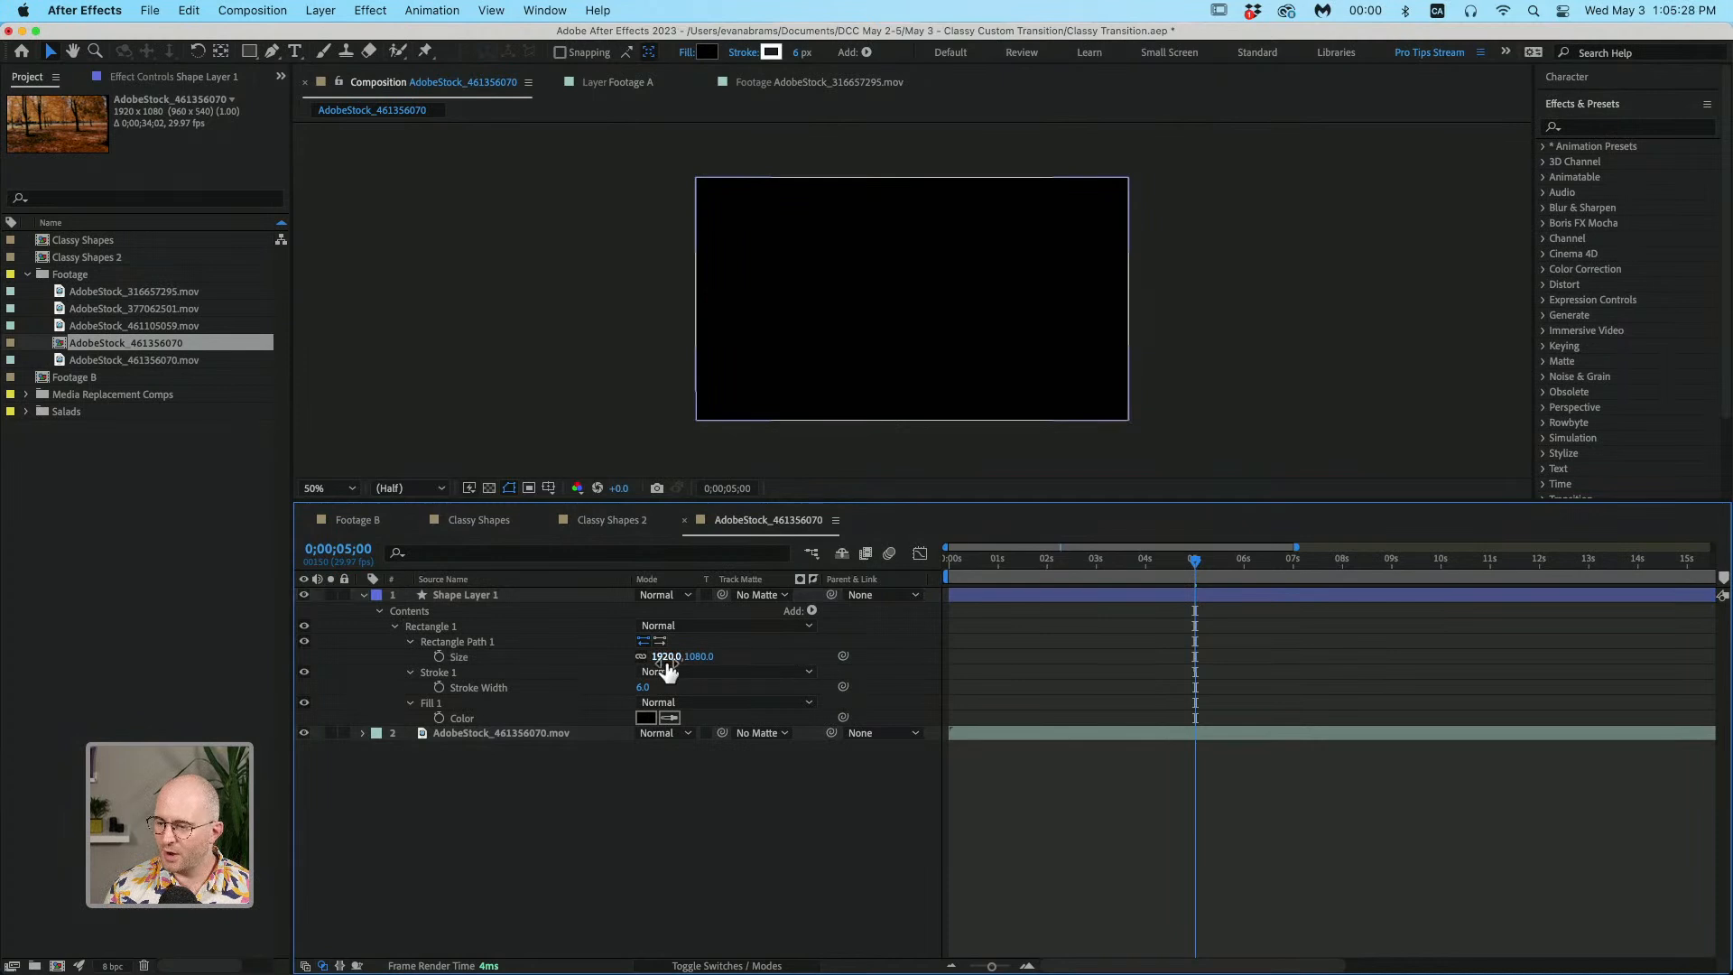
left_click(666, 656)
key("Right")
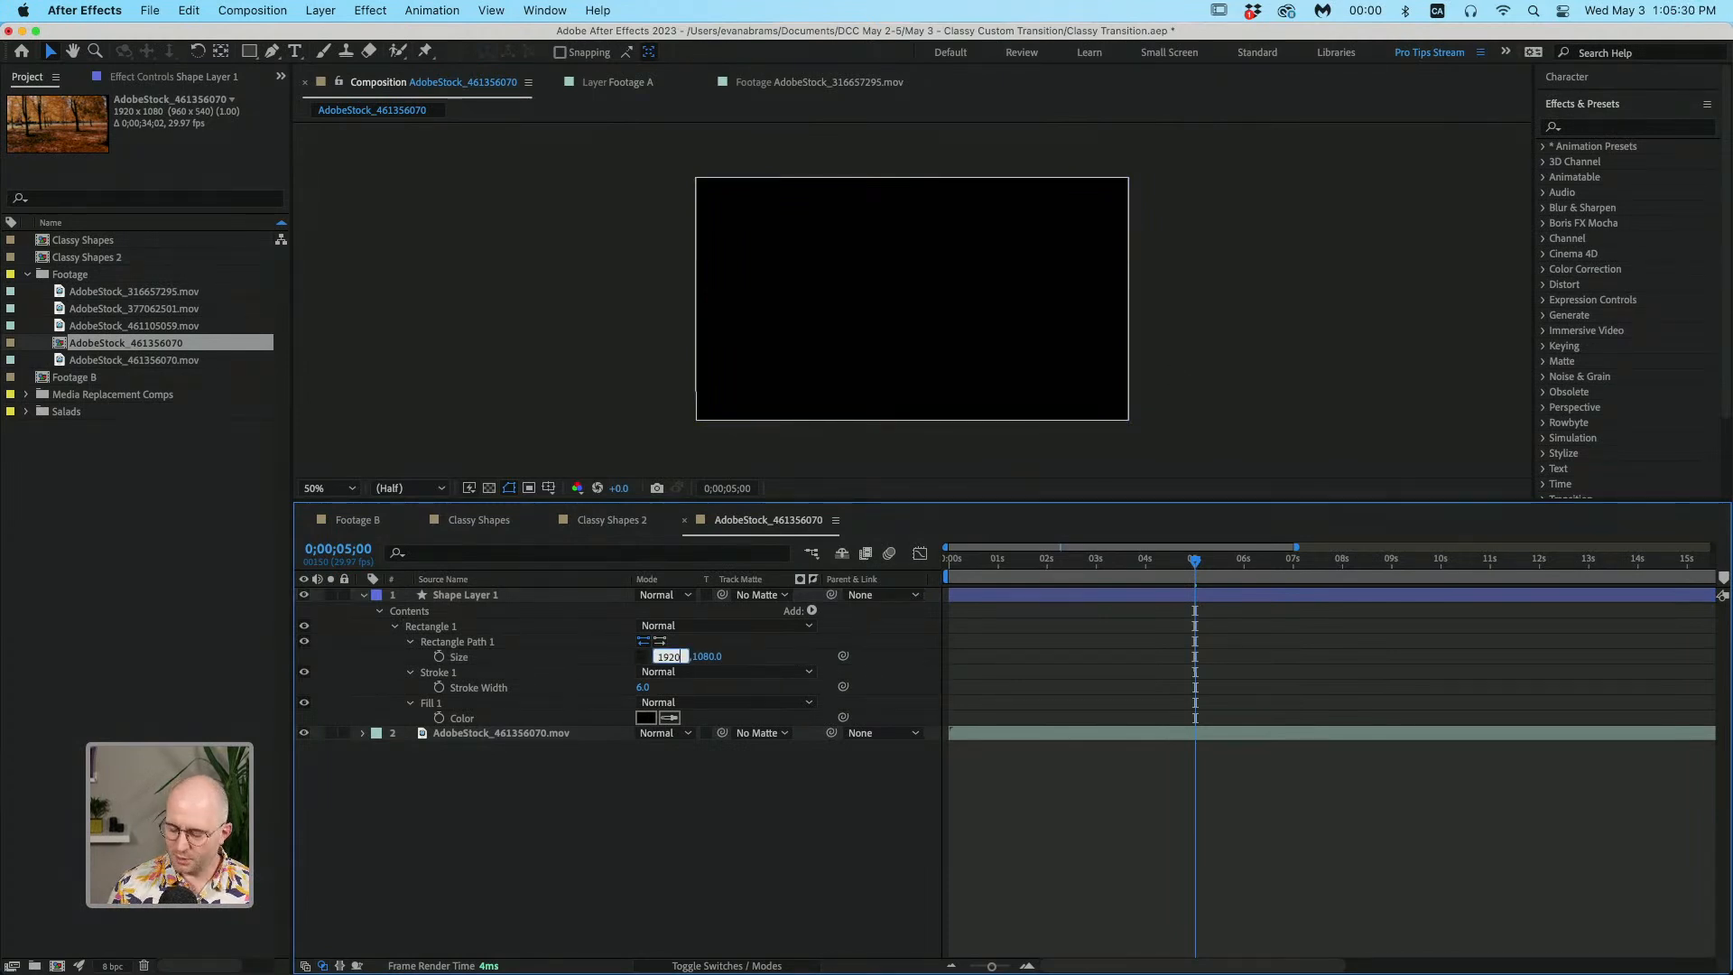
type("/6")
key("Return")
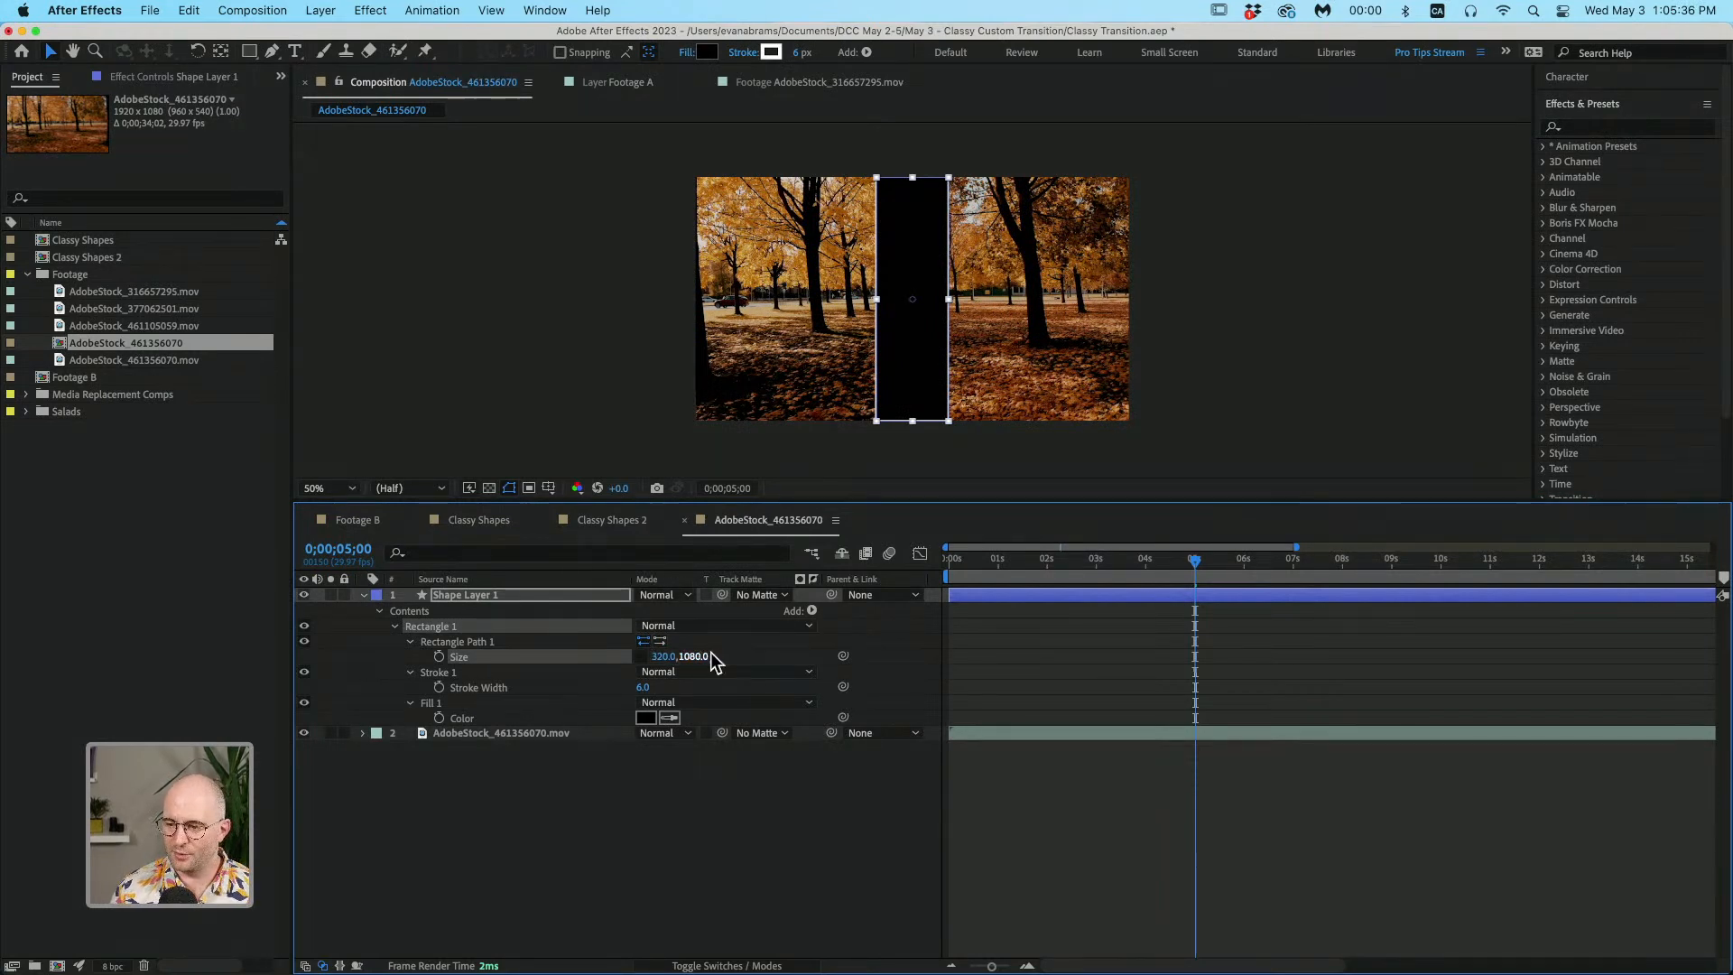
left_click(919, 640)
Step: Move the black strip so its right edge snaps to the horizontal centre of the composition
left_click(994, 594)
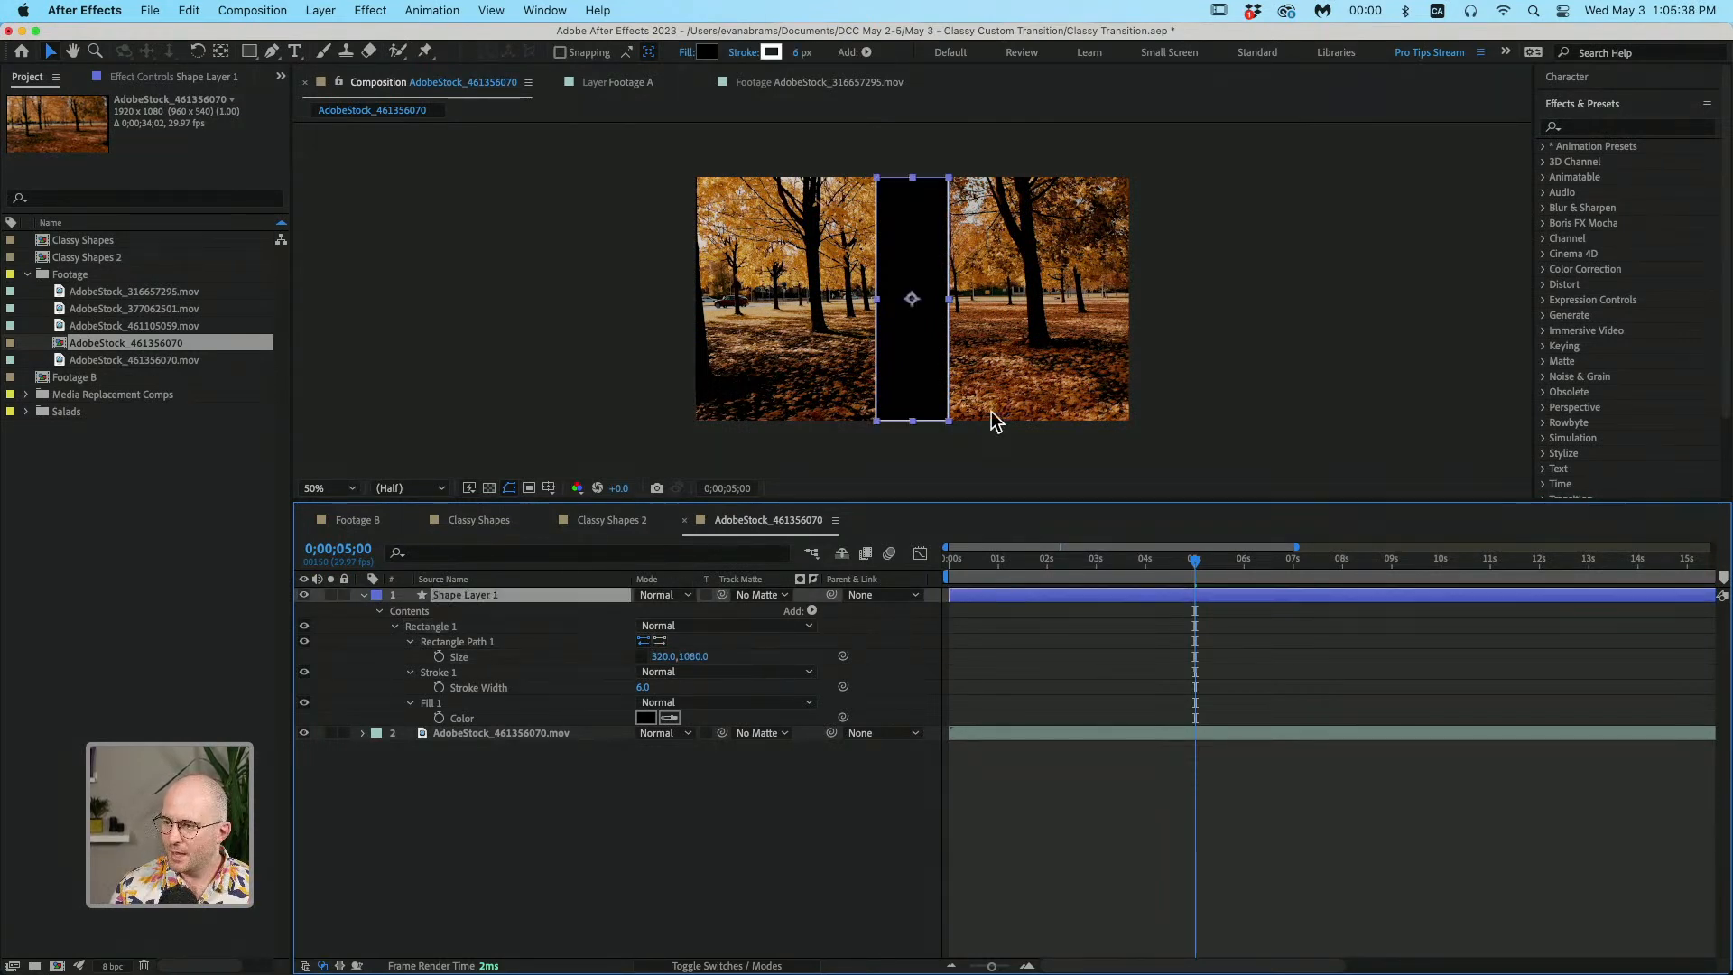
scroll(994, 348, "up", 2)
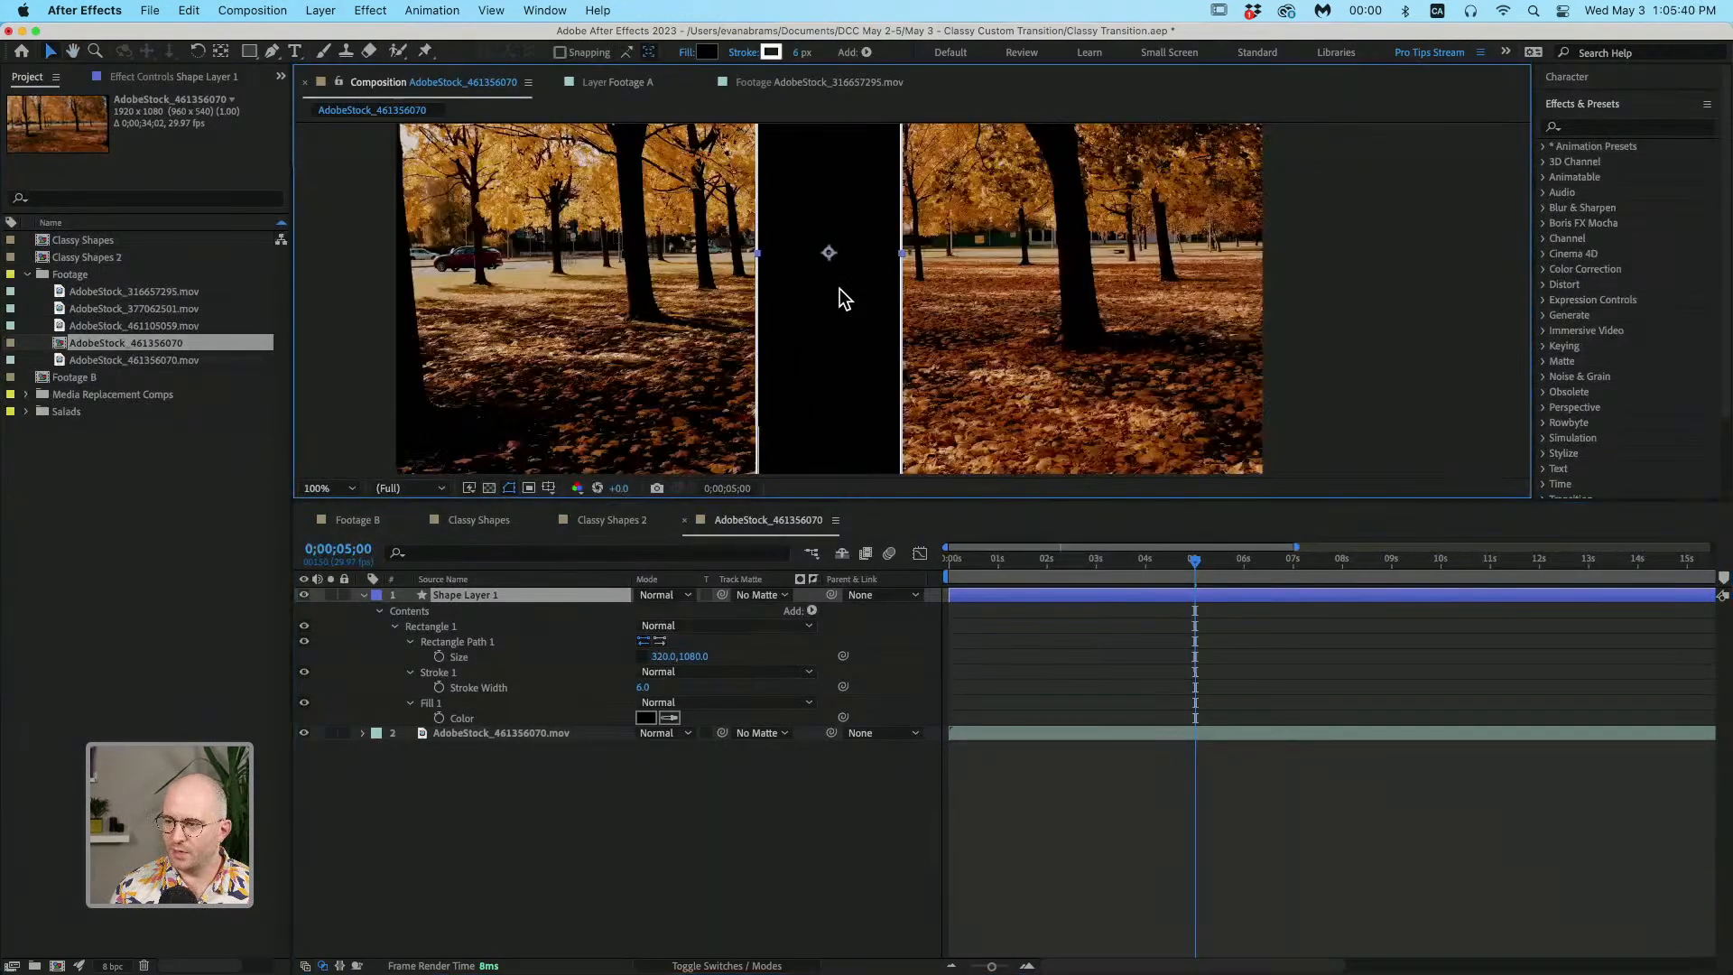
scroll(840, 289, "down", 2)
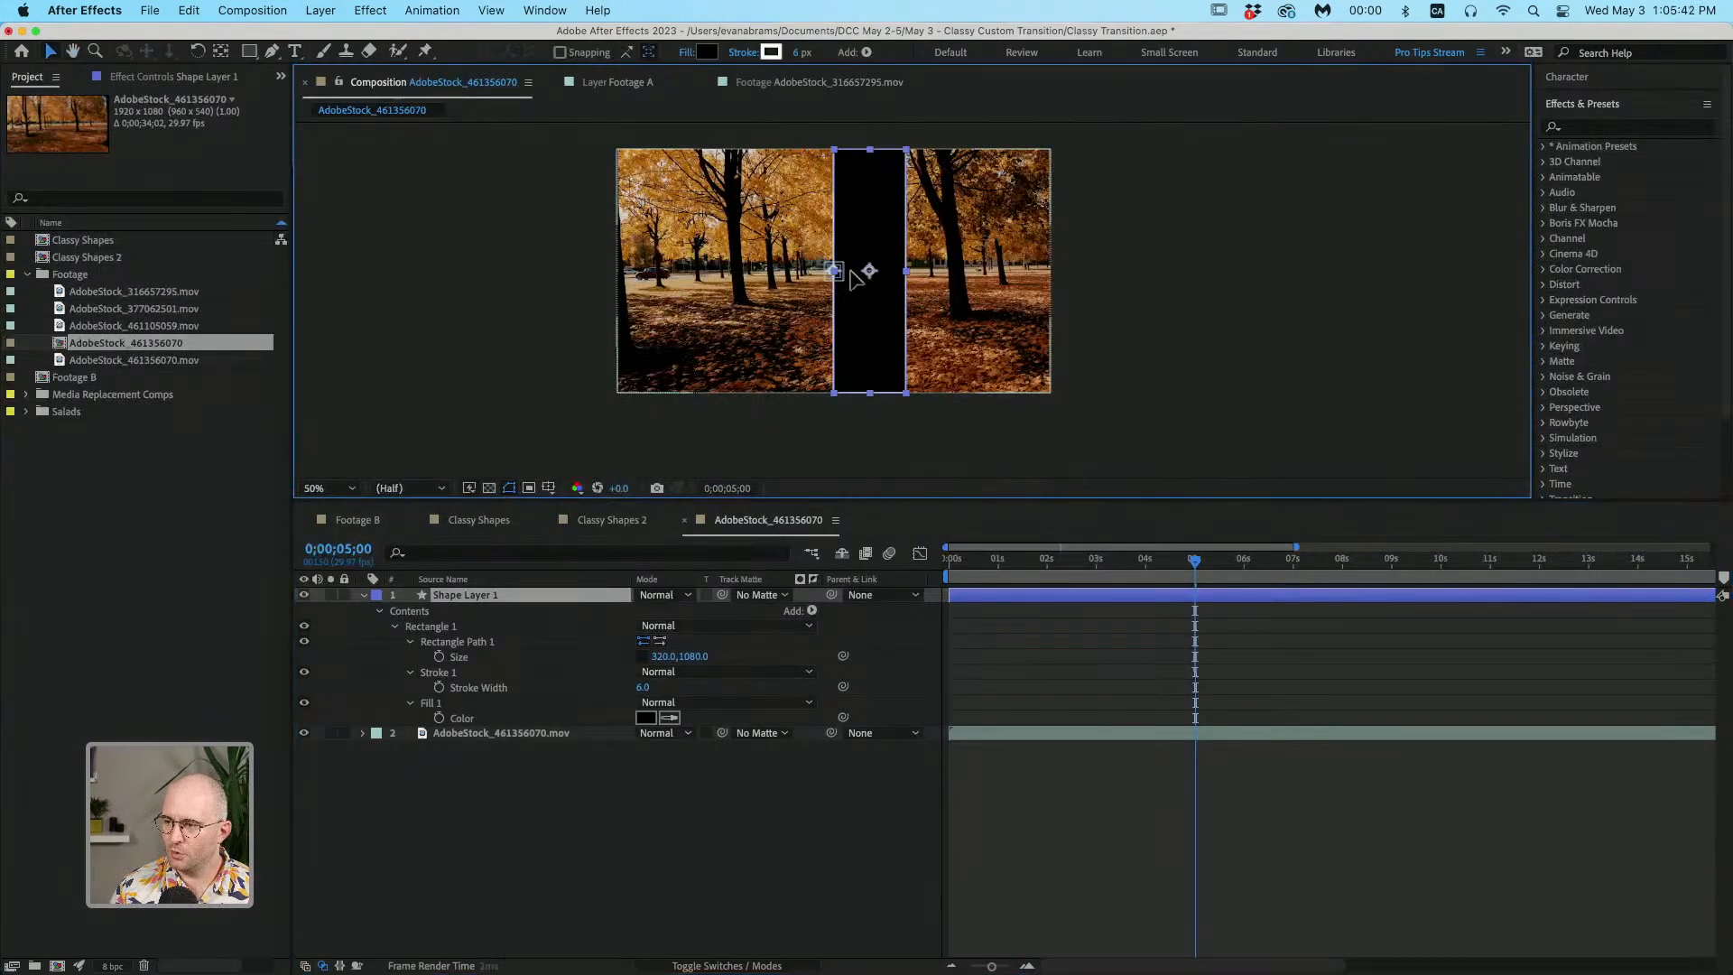
key("Return")
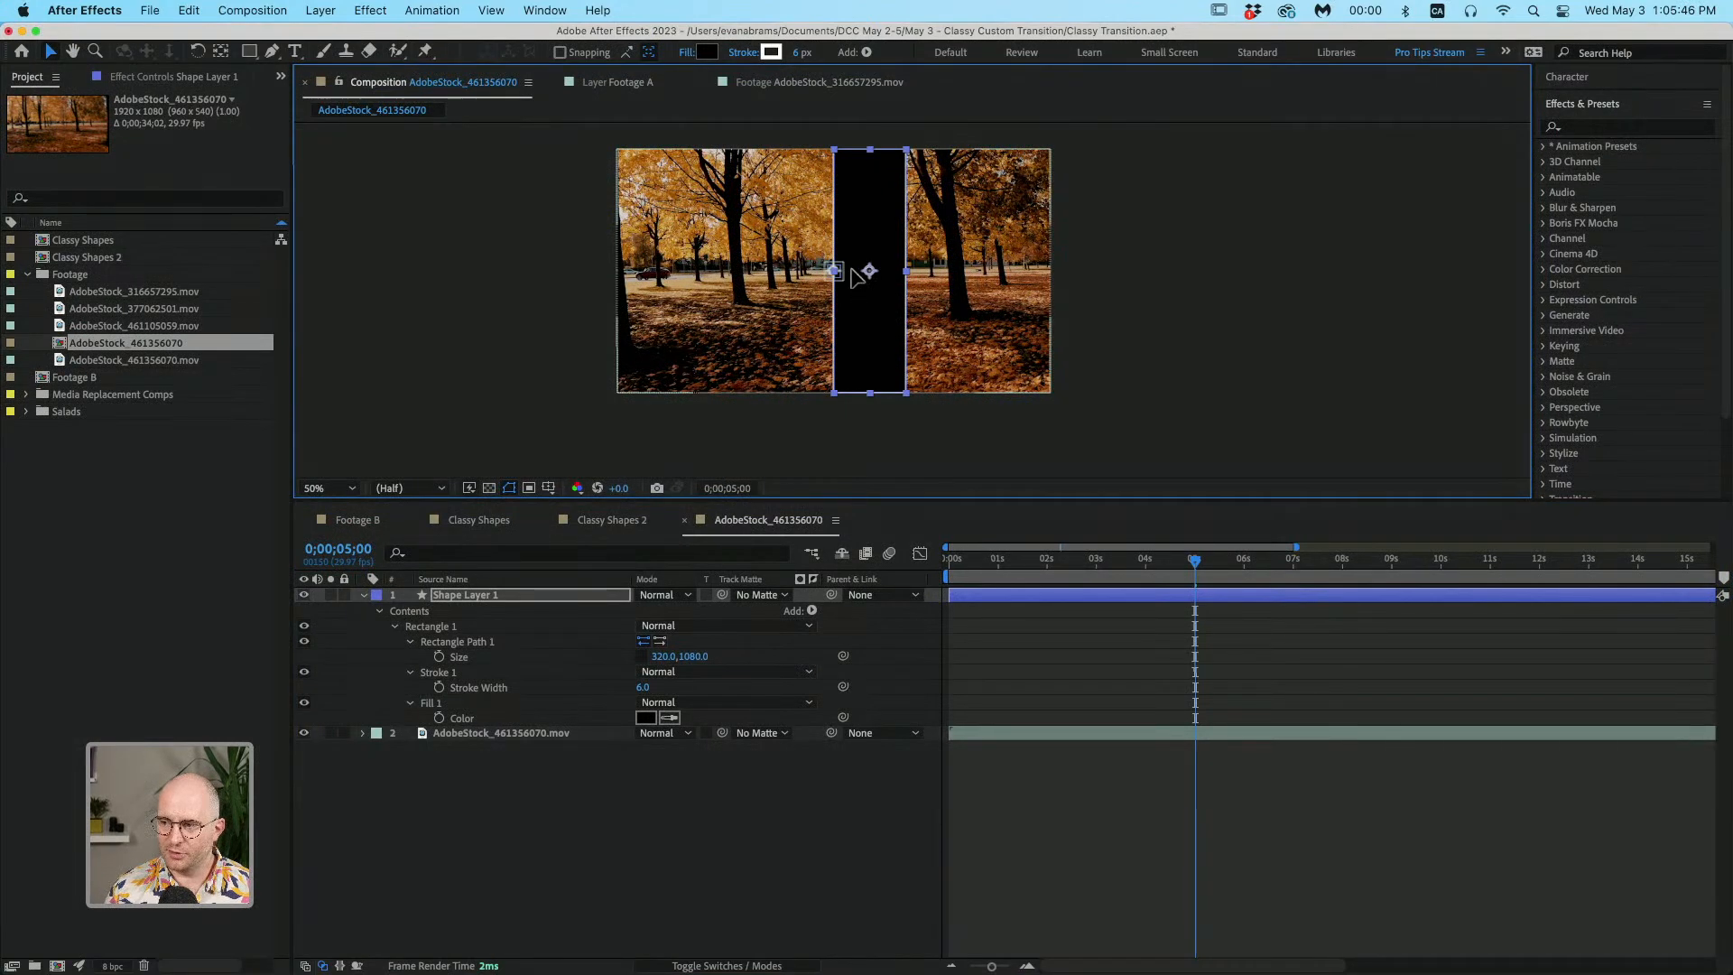
left_click_drag(878, 278, 832, 276)
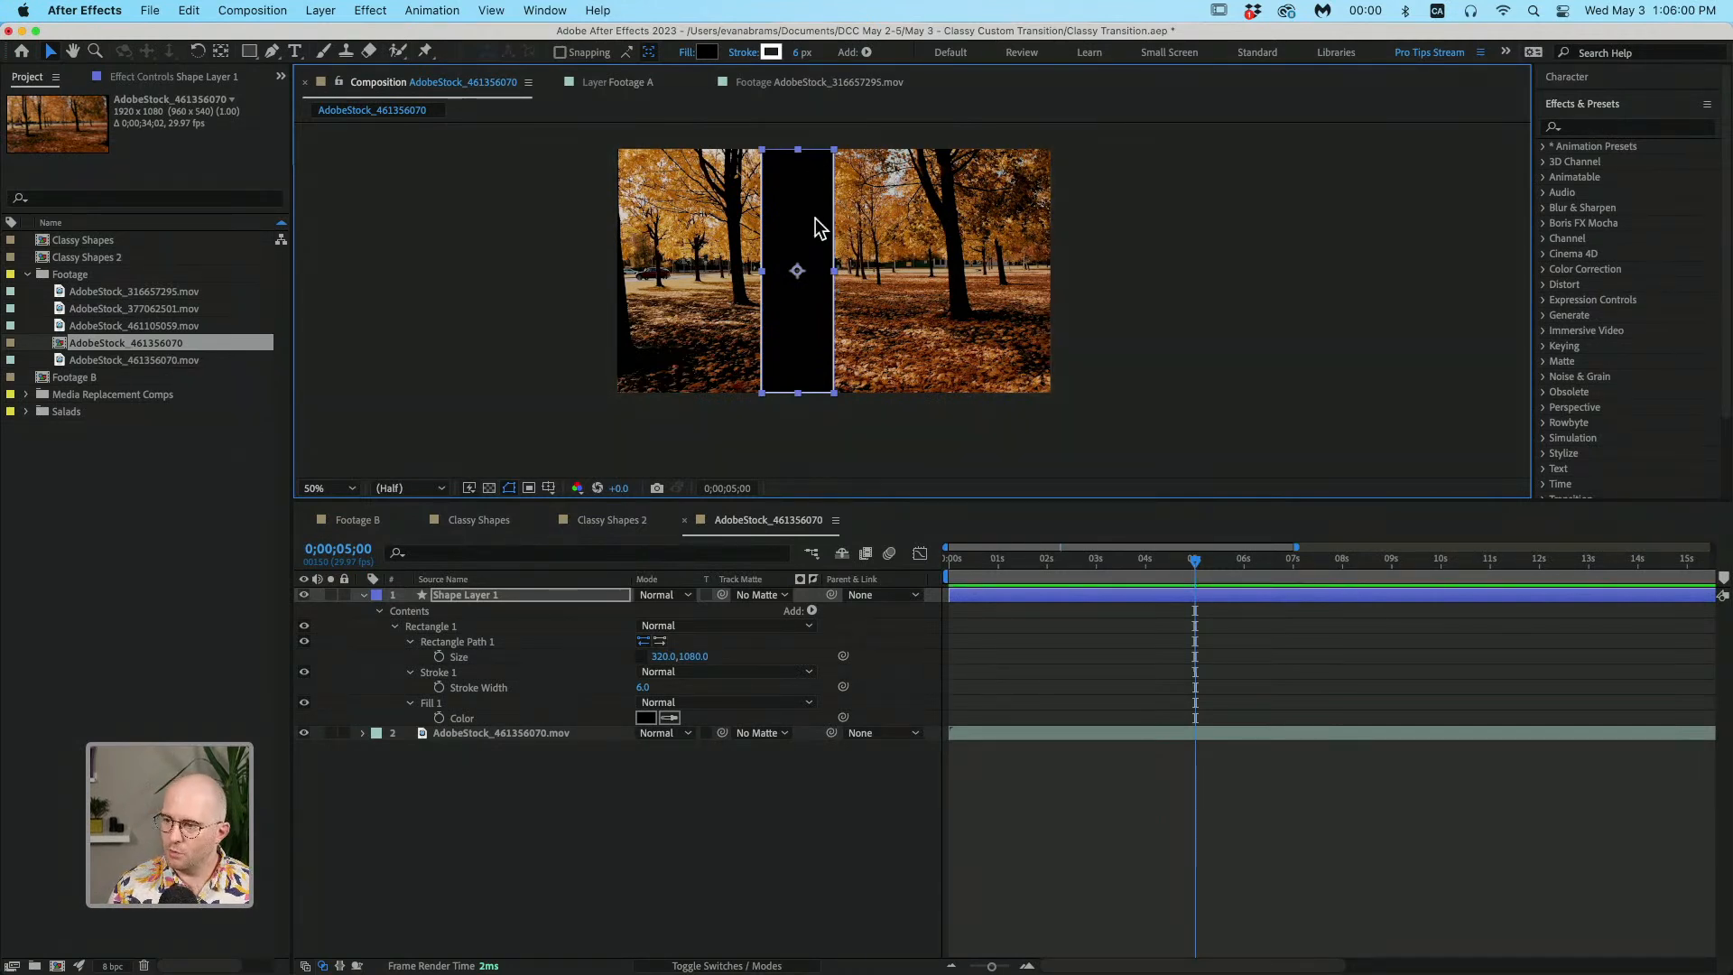
Step: Set a Position keyframe on the strip's shape layer at 0;00;05;00
key("slash")
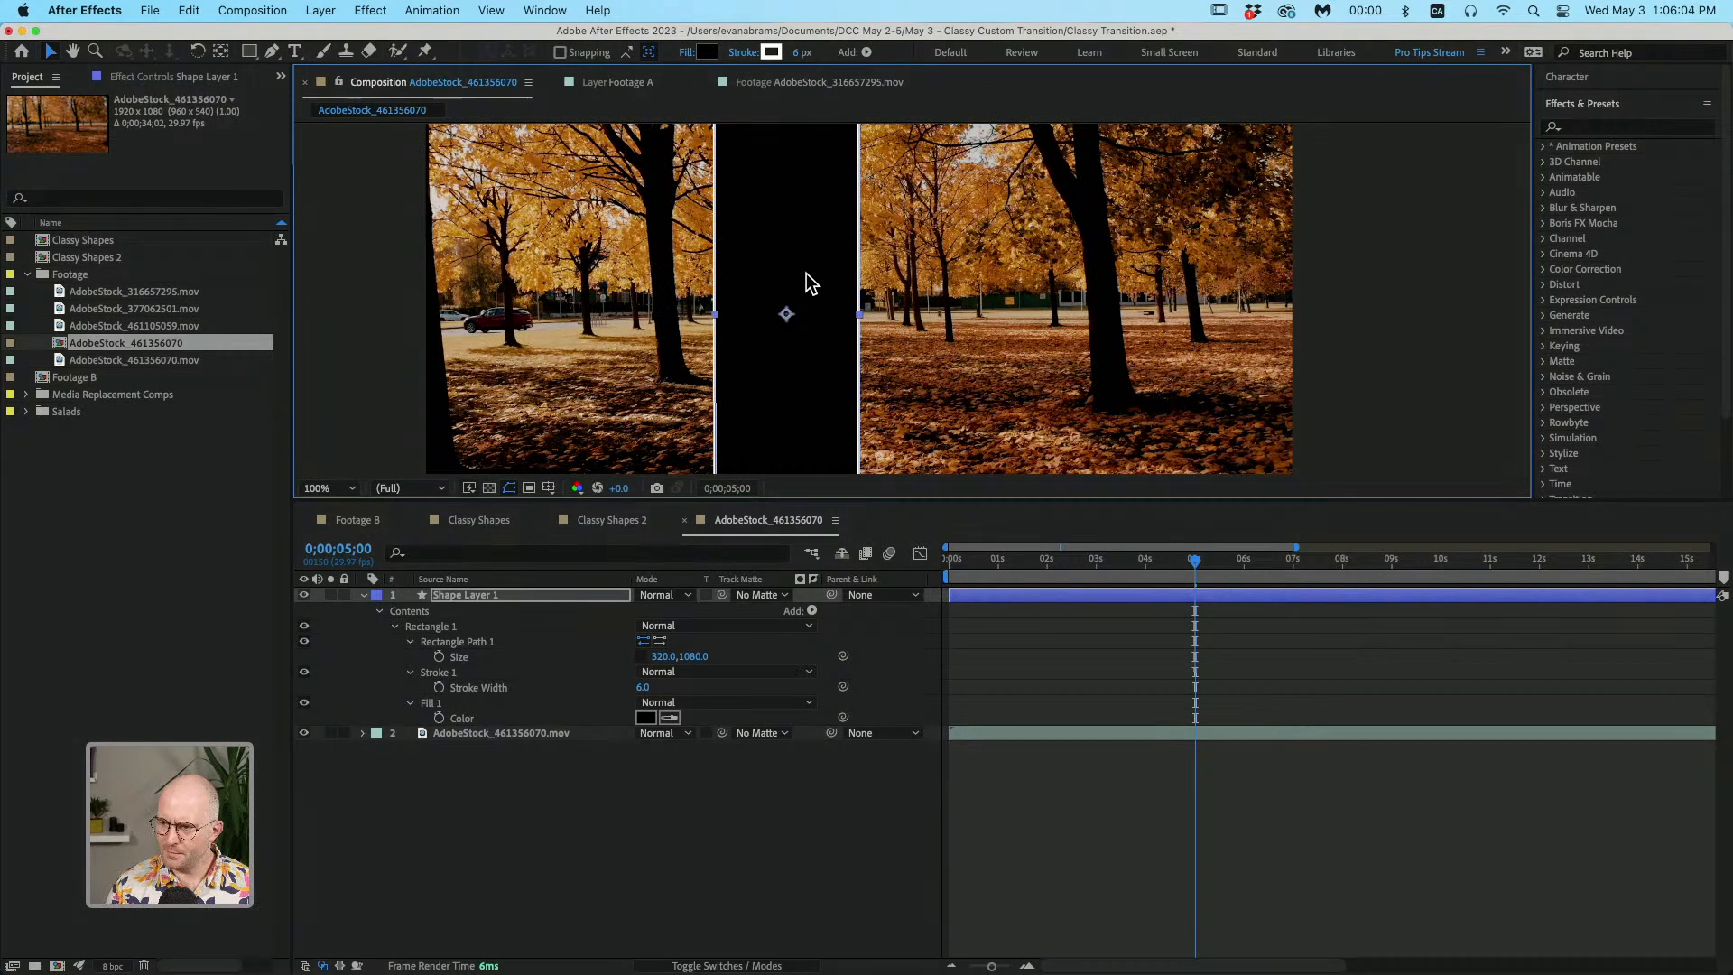
key("p")
left_click(409, 611)
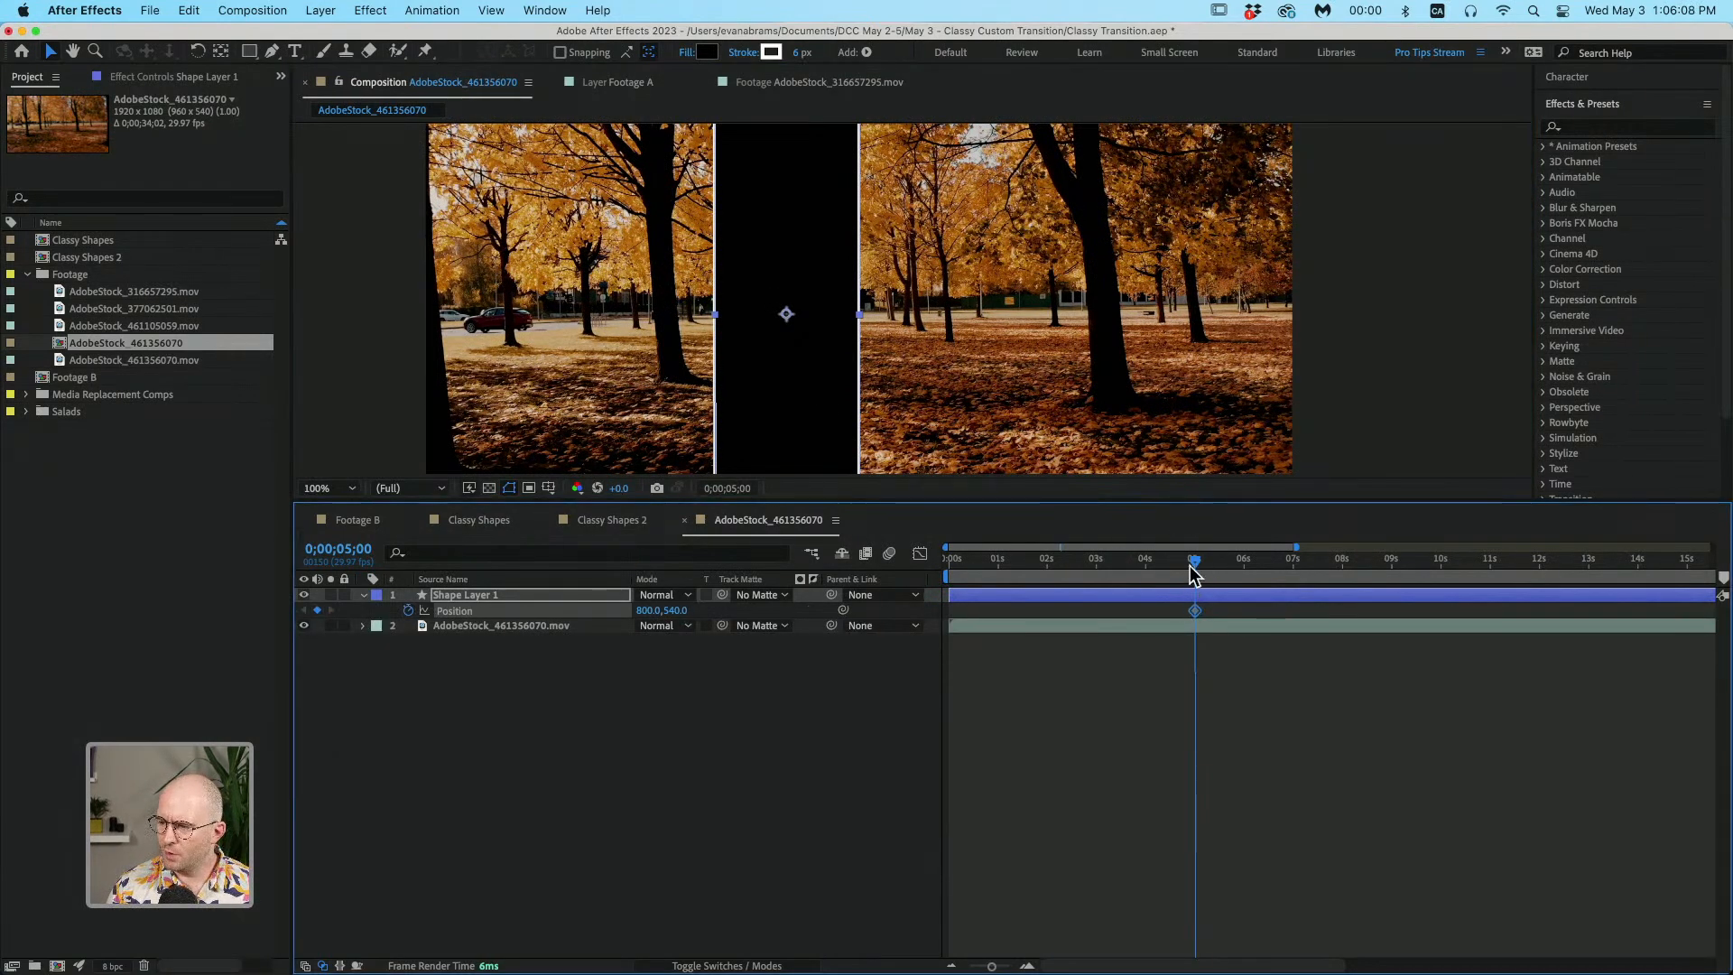
scroll(1124, 415, "down", 1)
left_click_drag(1125, 416, 1166, 360)
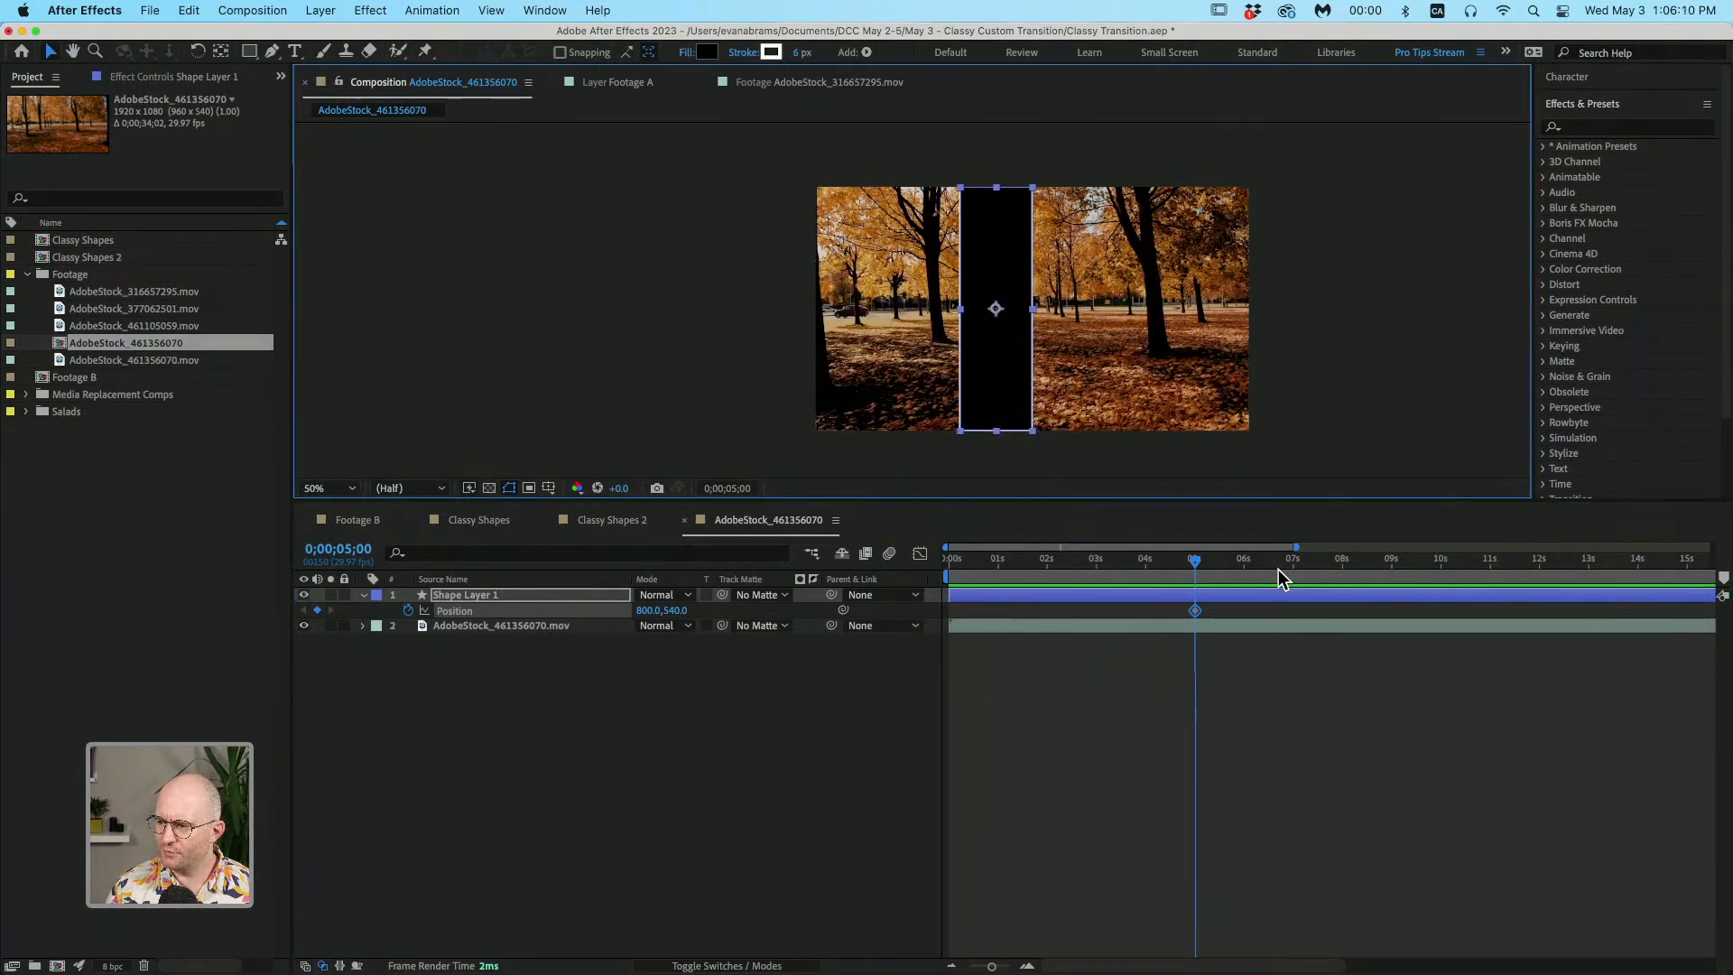
Step: At 0;00;03;20, move the black strip just outside the frame's left edge as its starting position, and preview the slide-in
key("shift+Page_Up")
key("shift+Page_Up")
key("shift+Page_Up")
key("shift+Page_Up")
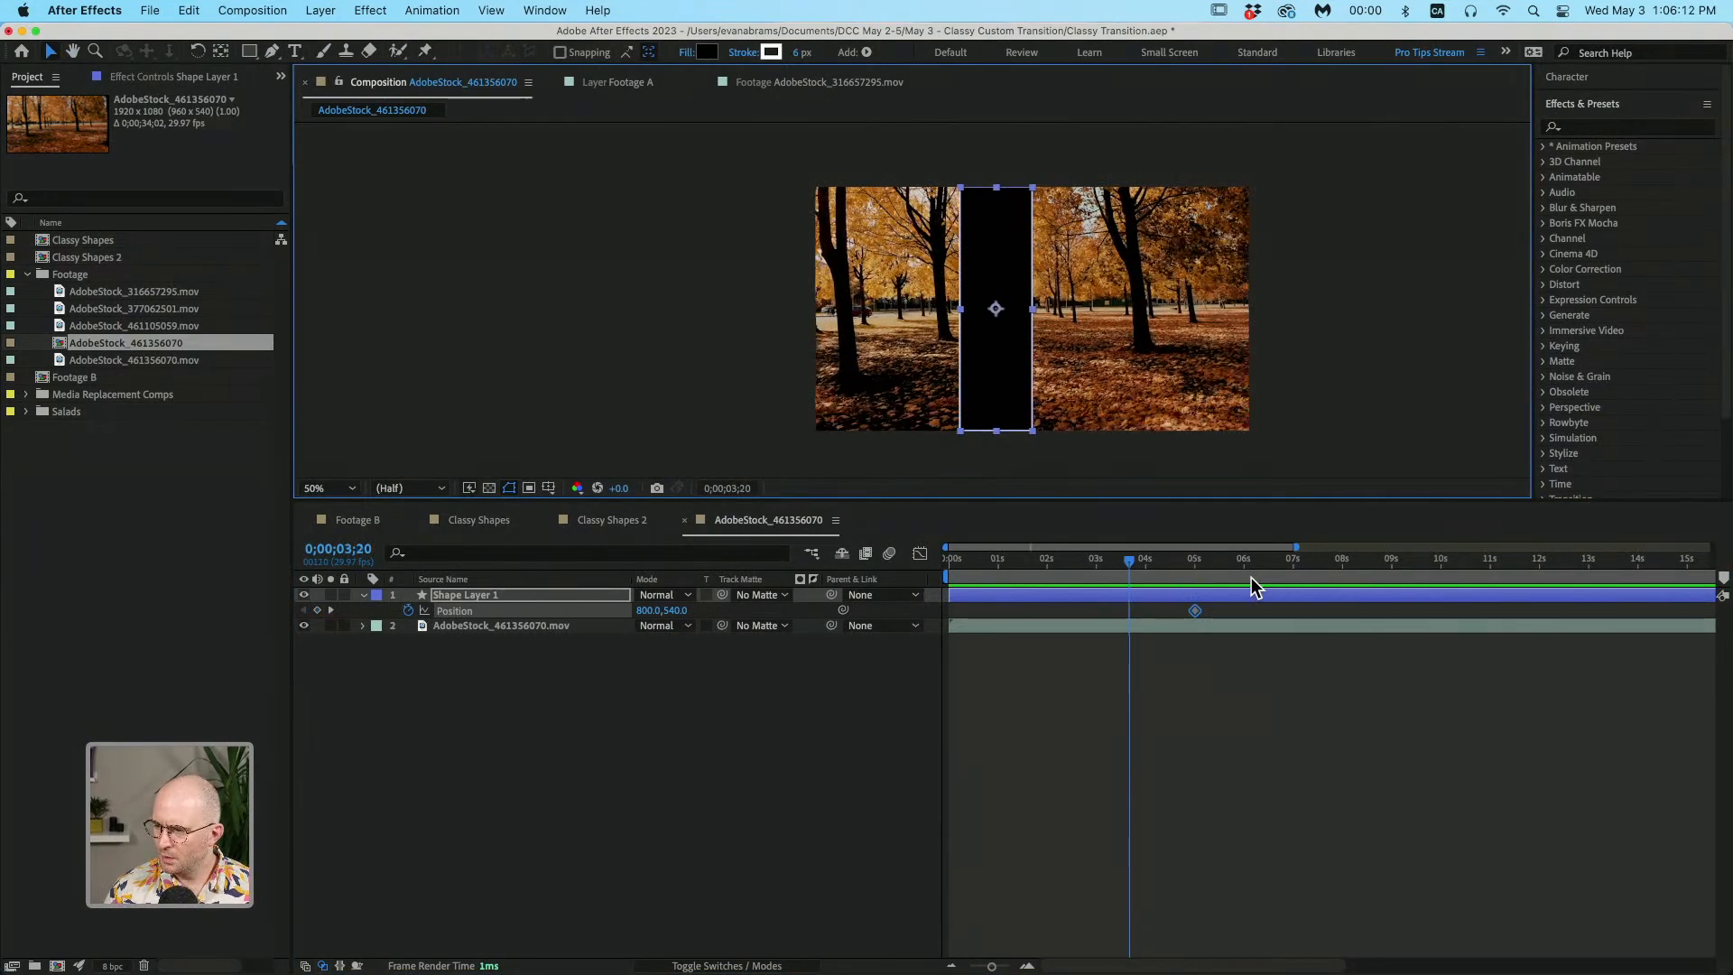
key("shift+Page_Down")
key("shift+Page_Down")
key("shift+Page_Down")
key("shift+Page_Down")
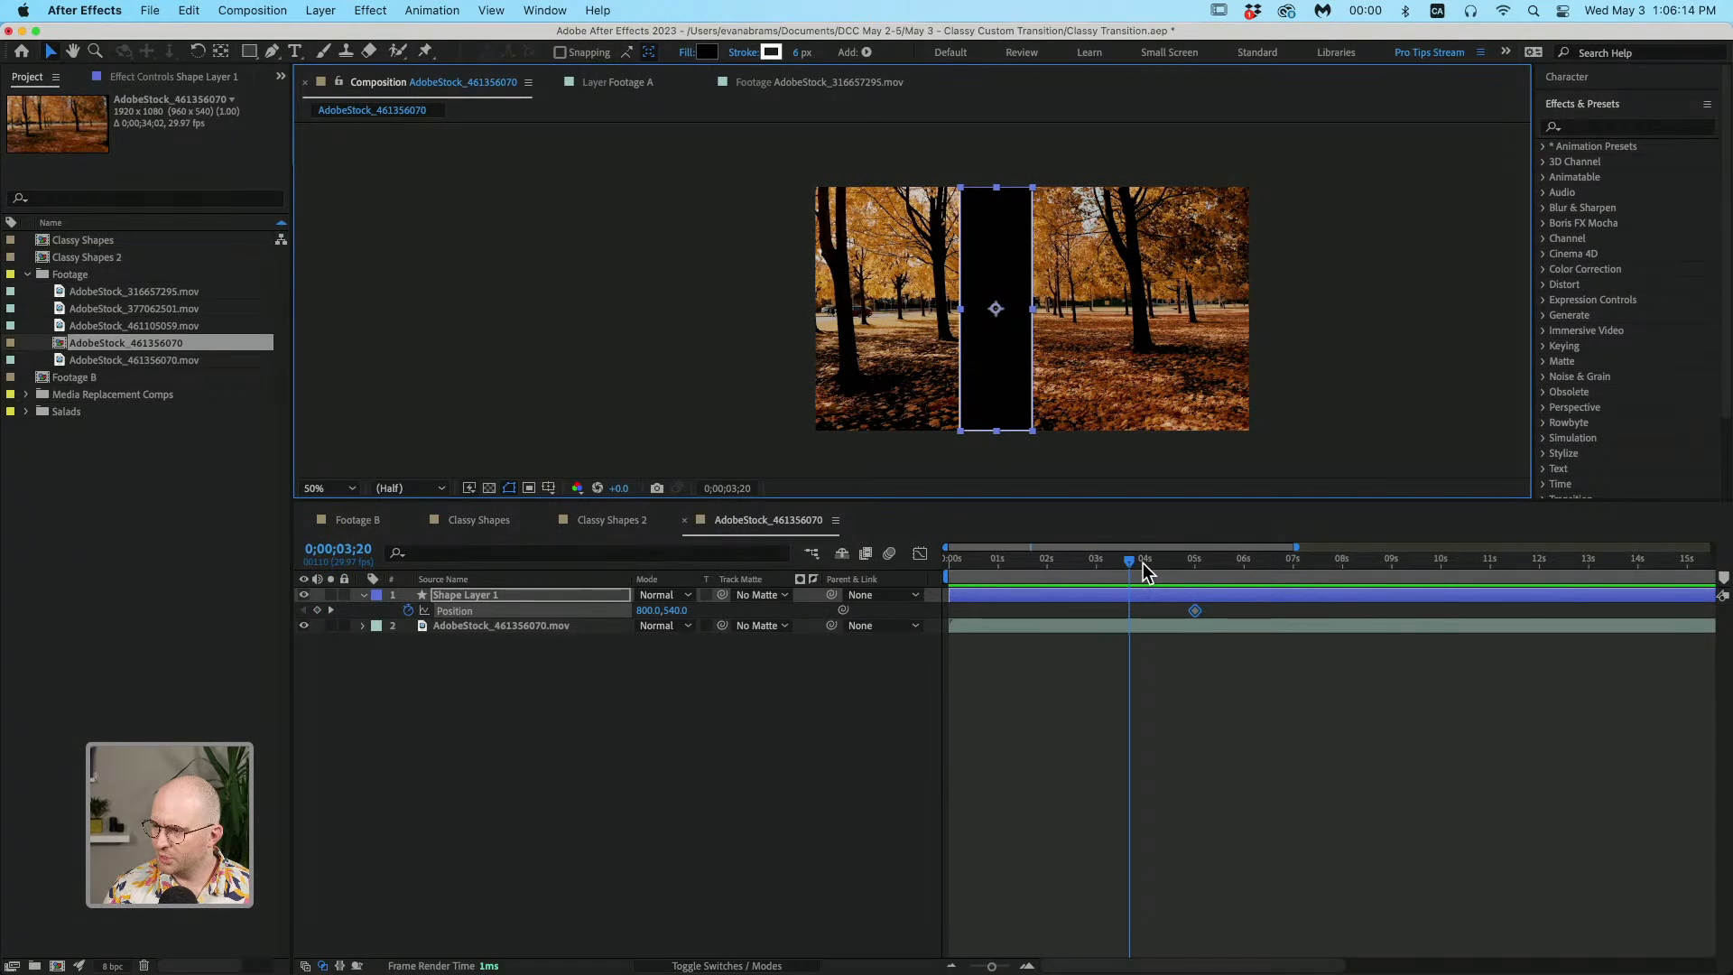
key("shift+Page_Up")
key("shift+Page_Up")
key("shift+Page_Up")
key("shift+Page_Up")
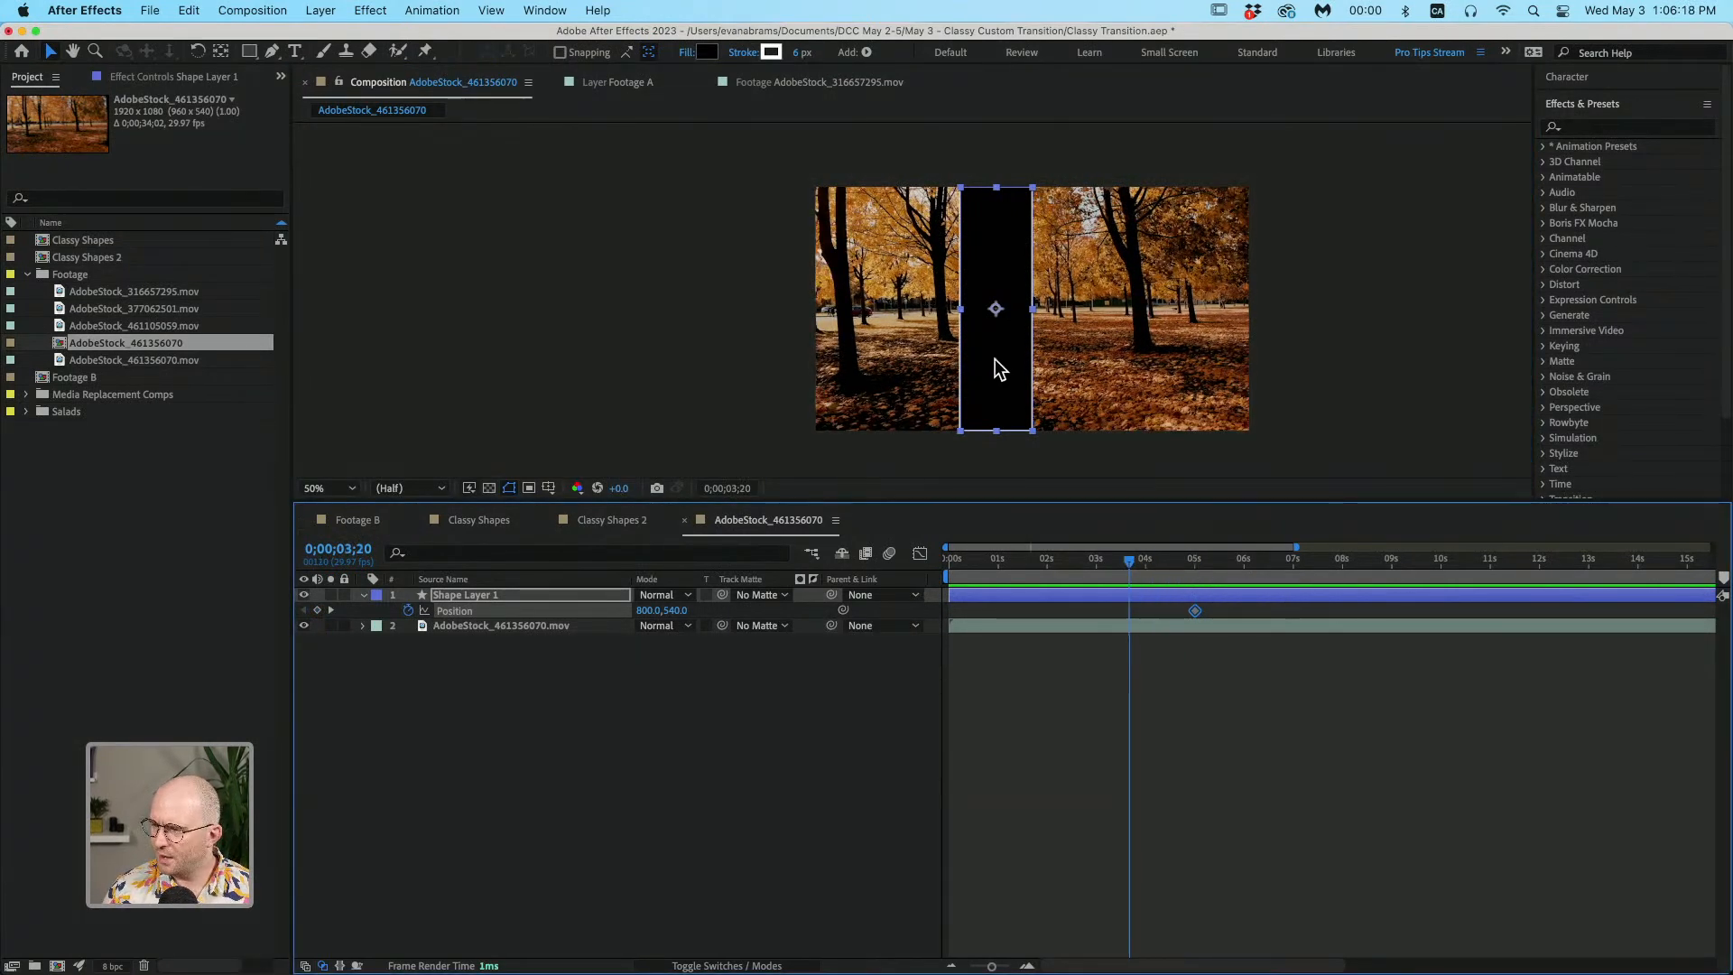
scroll(1048, 320, "down", 2)
scroll(1037, 317, "up", 3)
scroll(1028, 312, "down", 1)
left_click_drag(1009, 298, 791, 294)
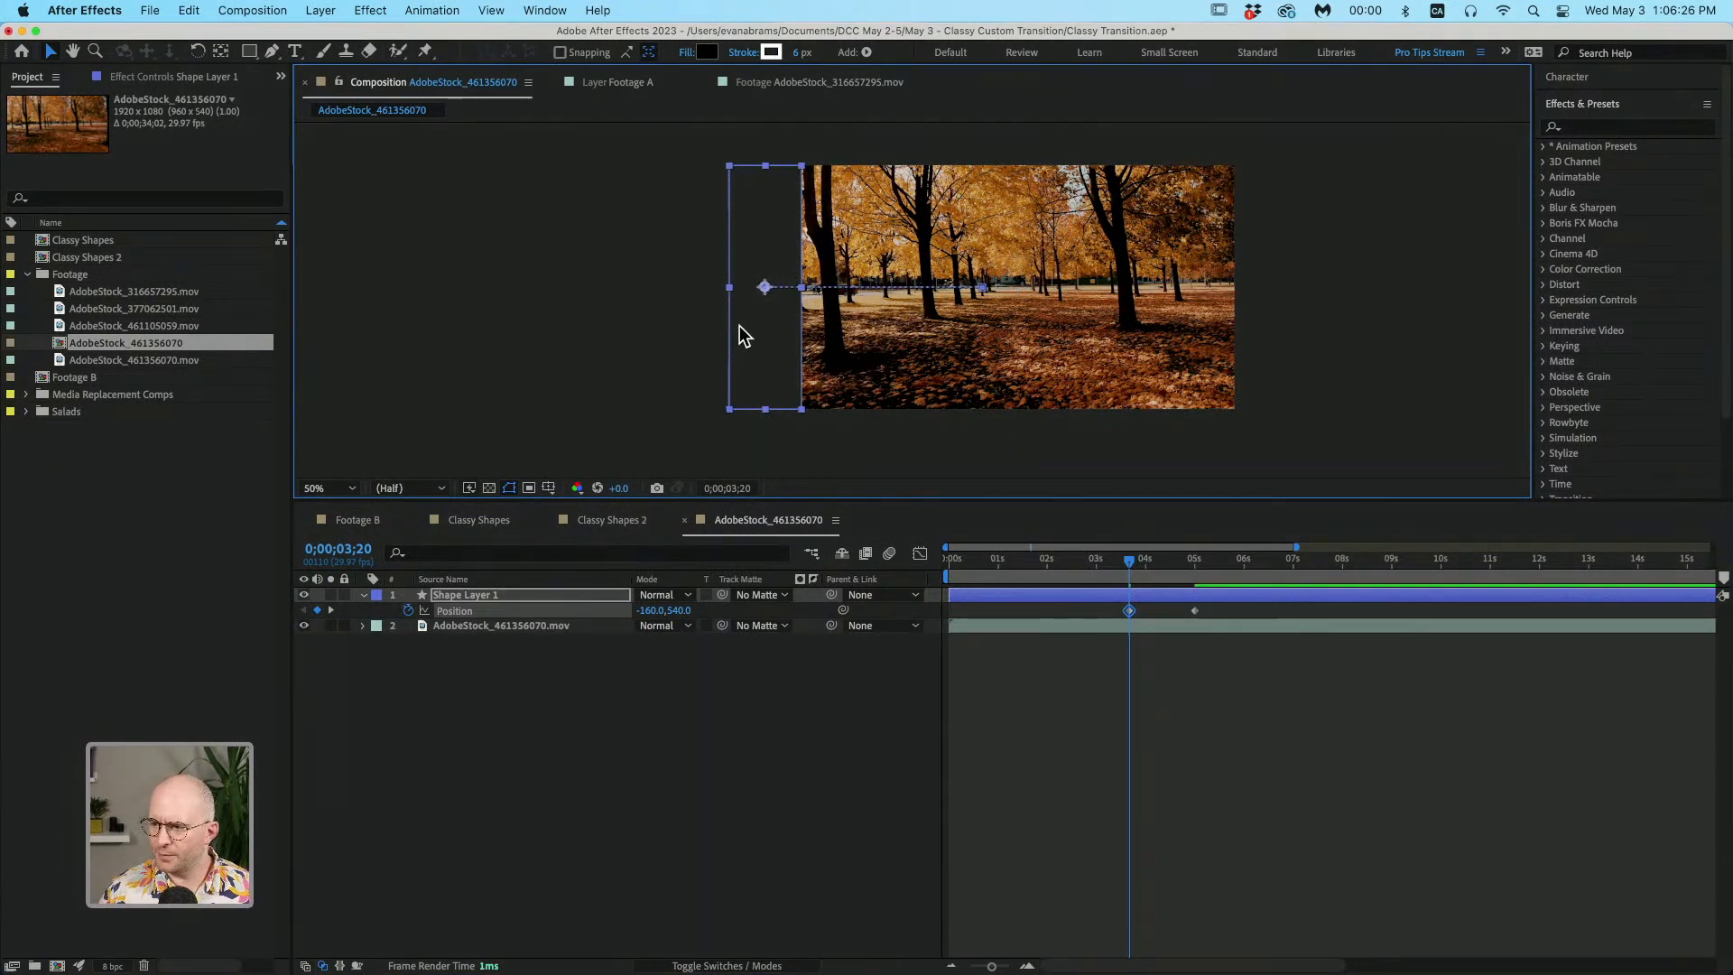
key("space")
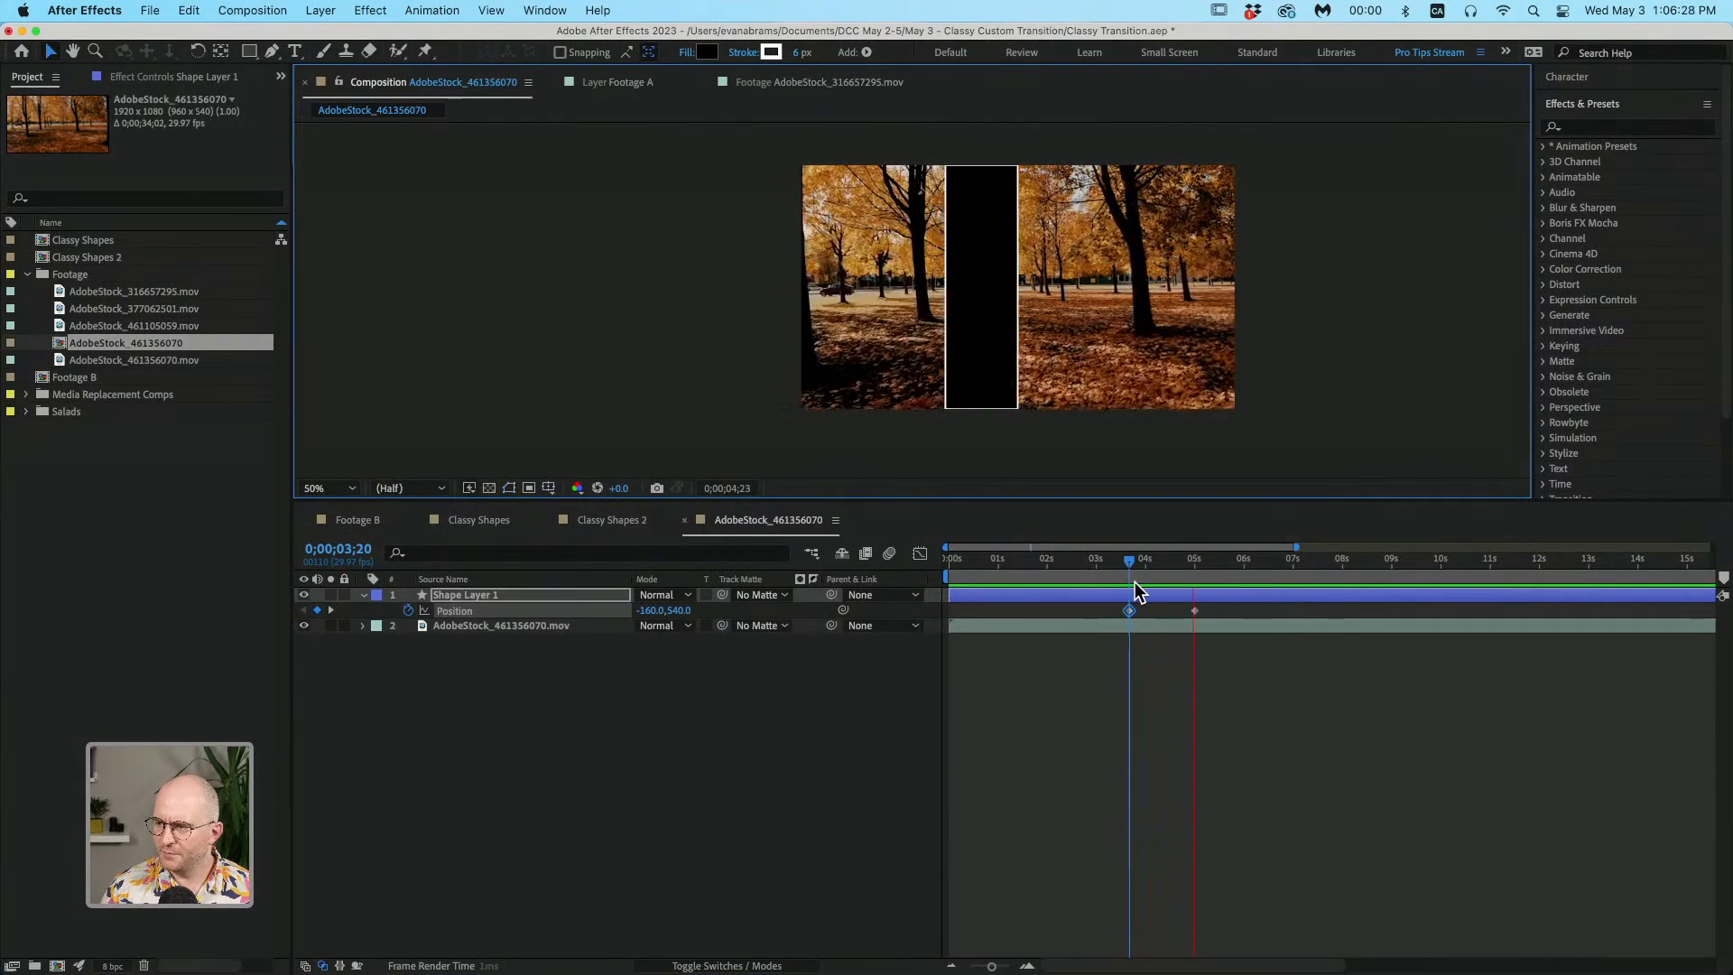
key("space")
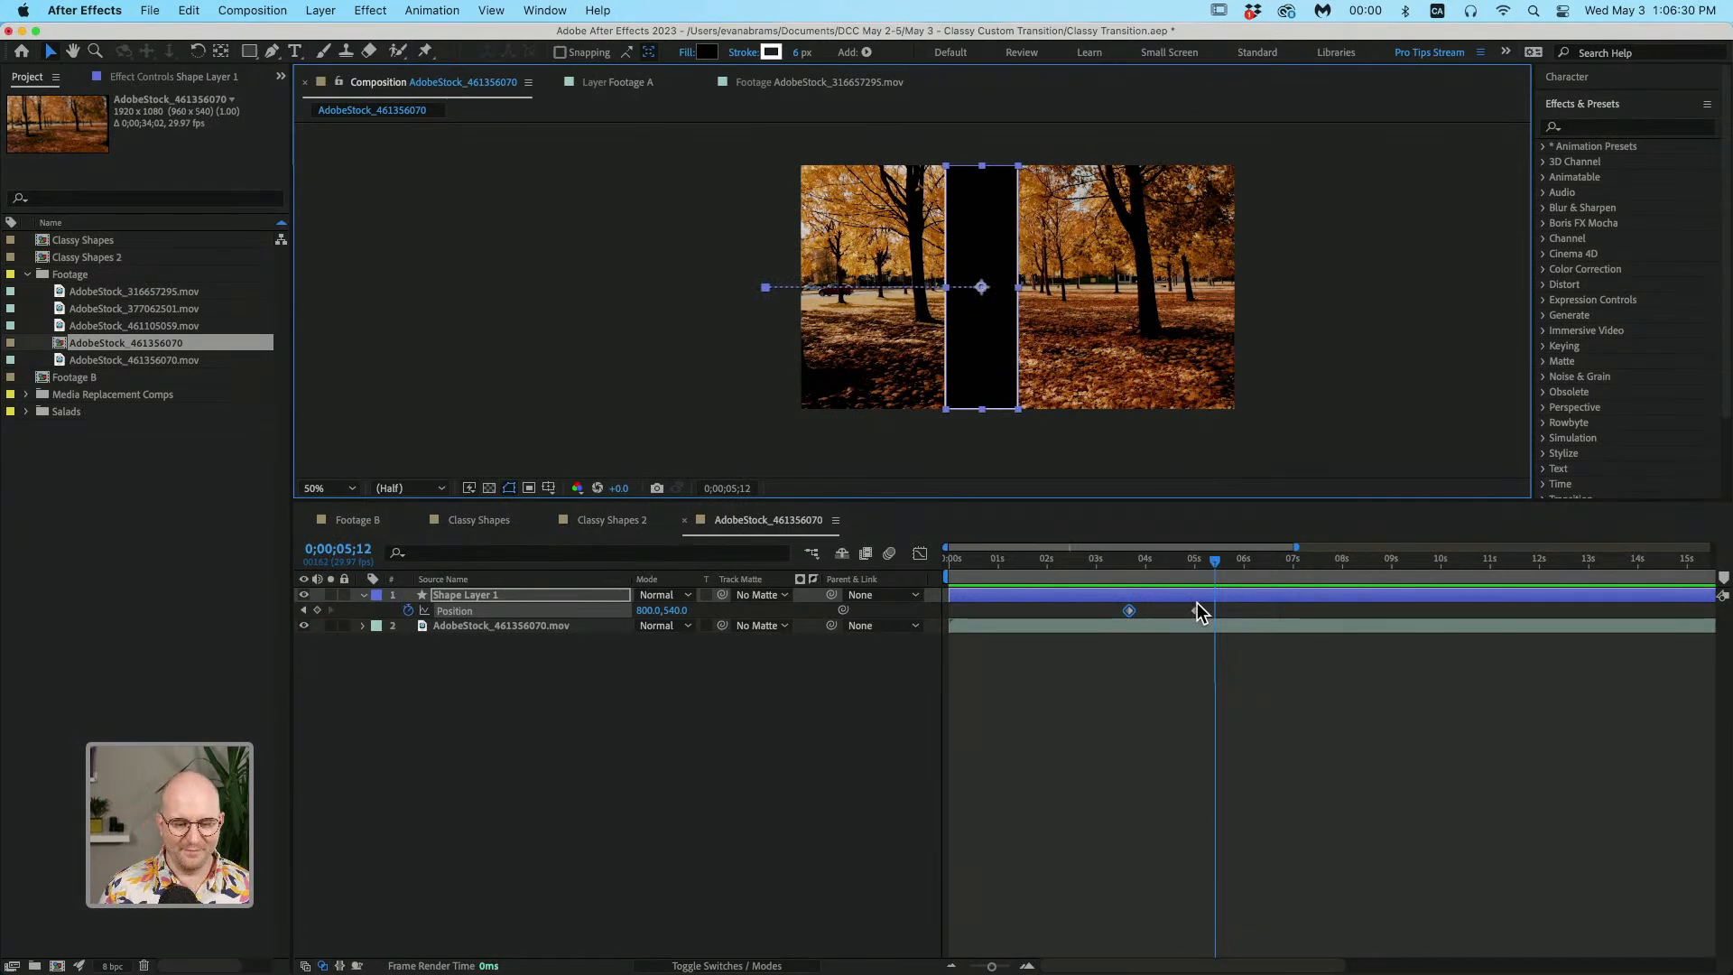
Step: Apply Easy Ease to both Position keyframes of the strip and preview the motion from 0;00;03;20
left_click_drag(1203, 608, 1089, 616)
key("F9")
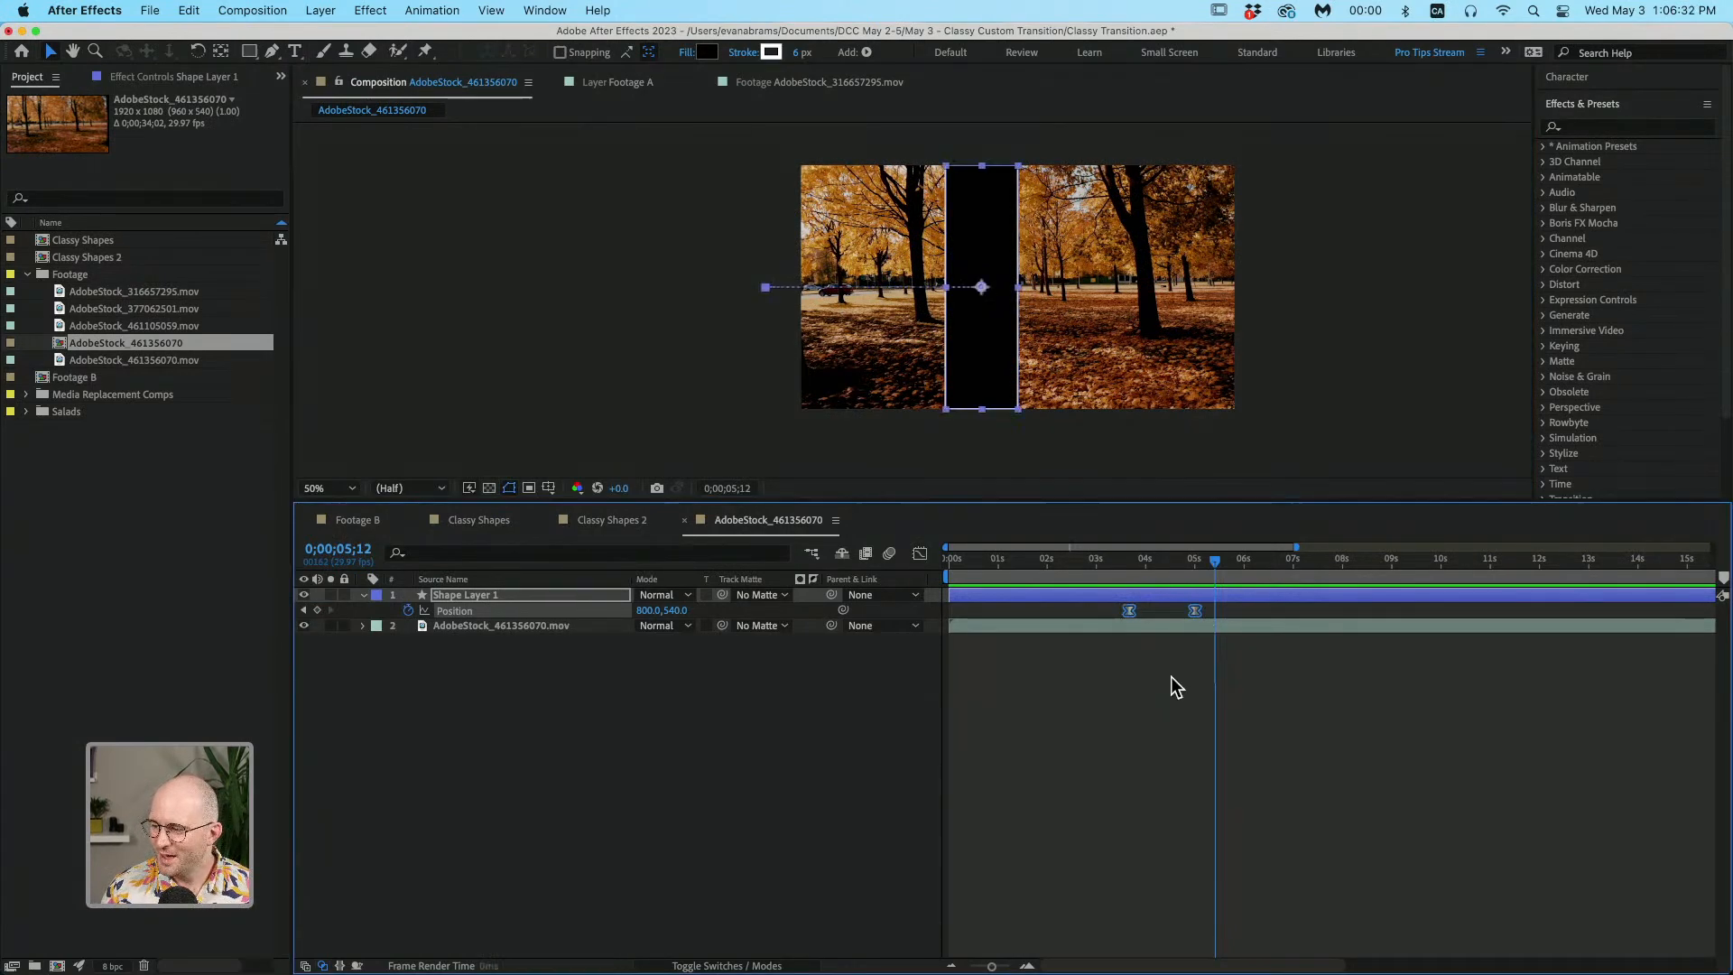
left_click(1132, 569)
key("space")
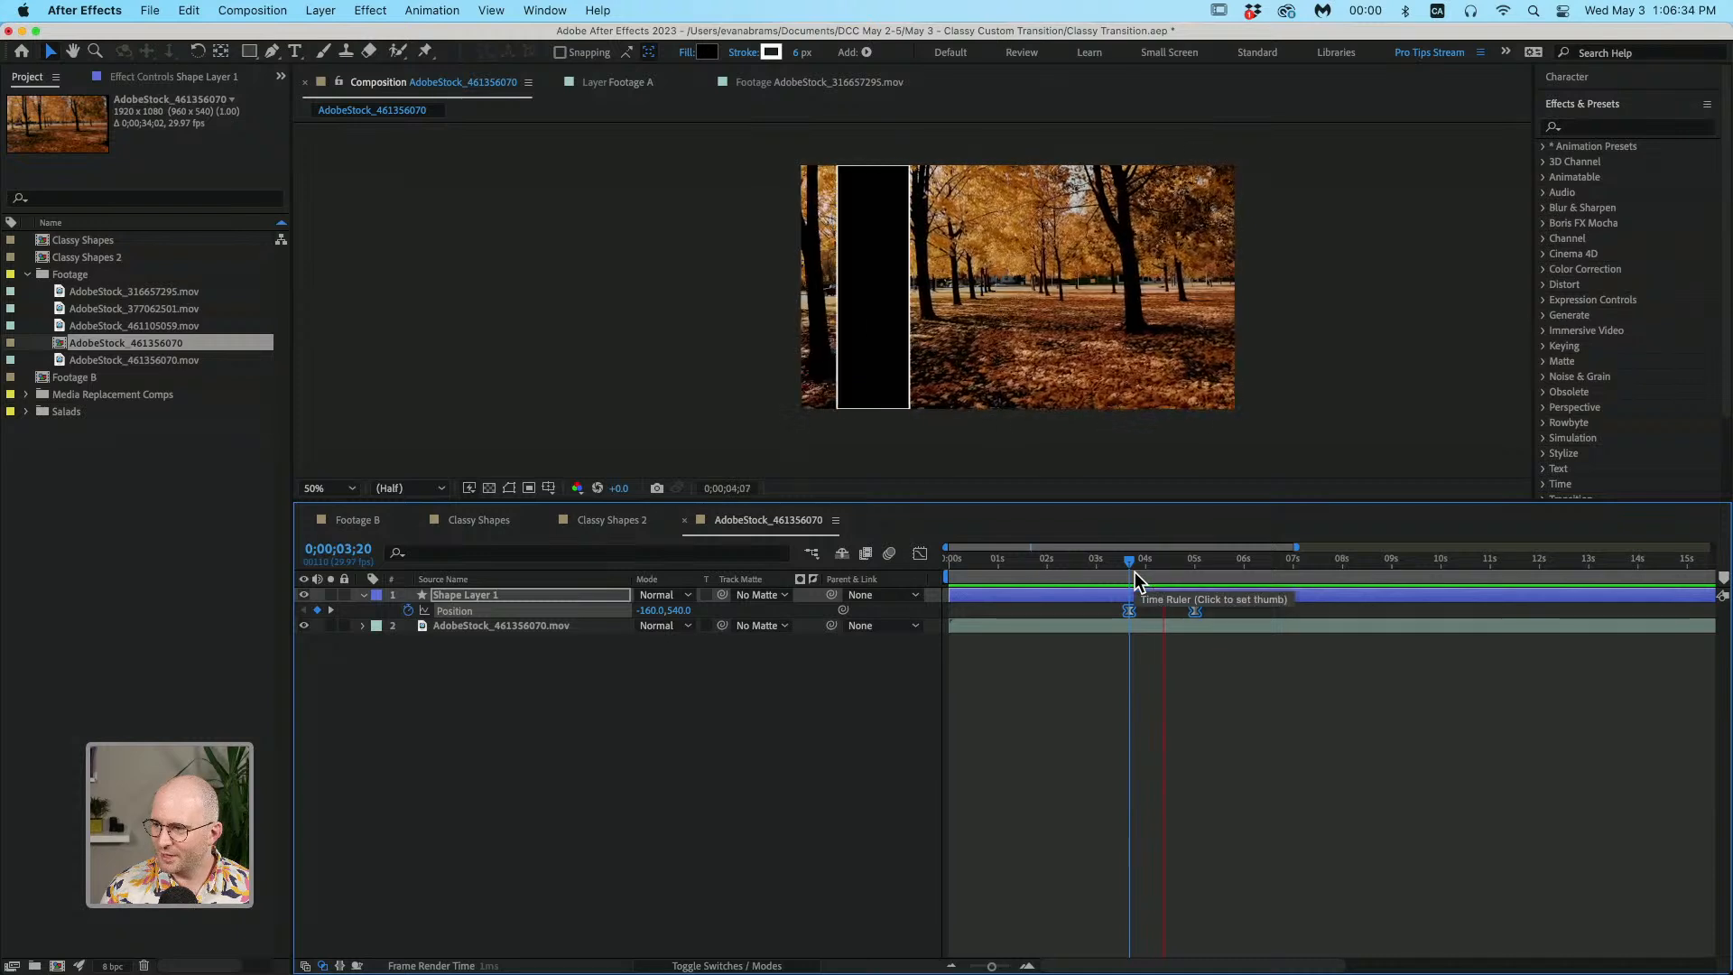
Step: Lengthen the ease into the strip's final Position keyframe in the speed graph so the speed peaks early, and preview it
left_click(1195, 611)
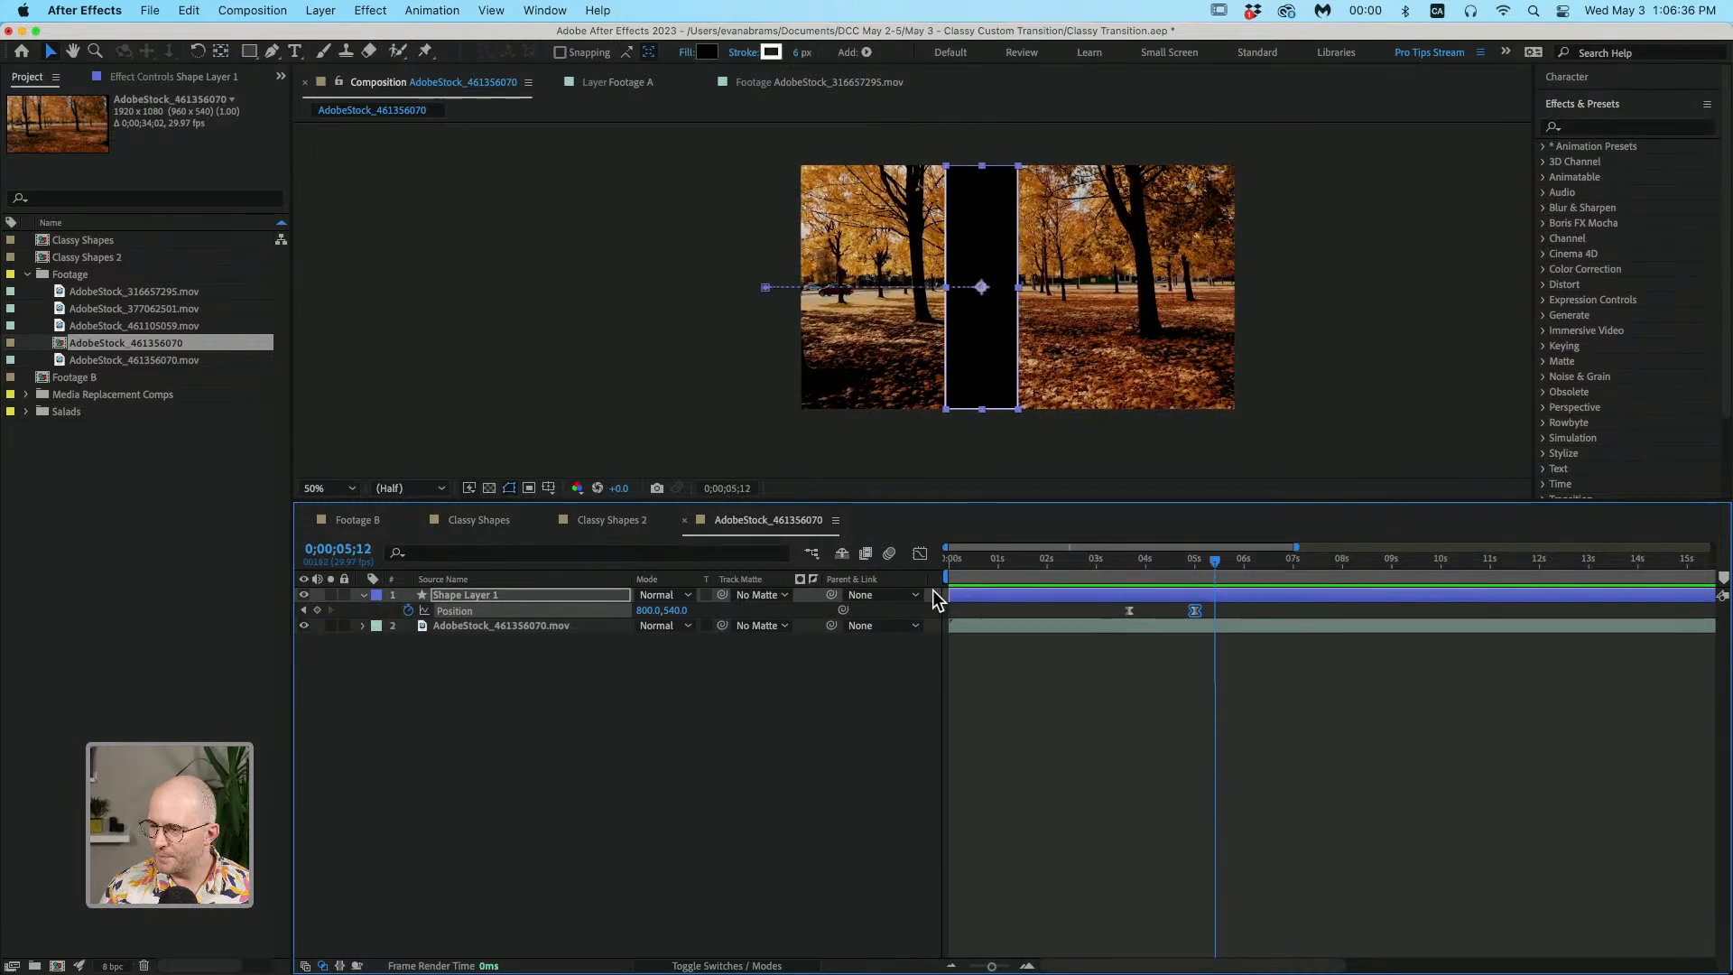
left_click(919, 554)
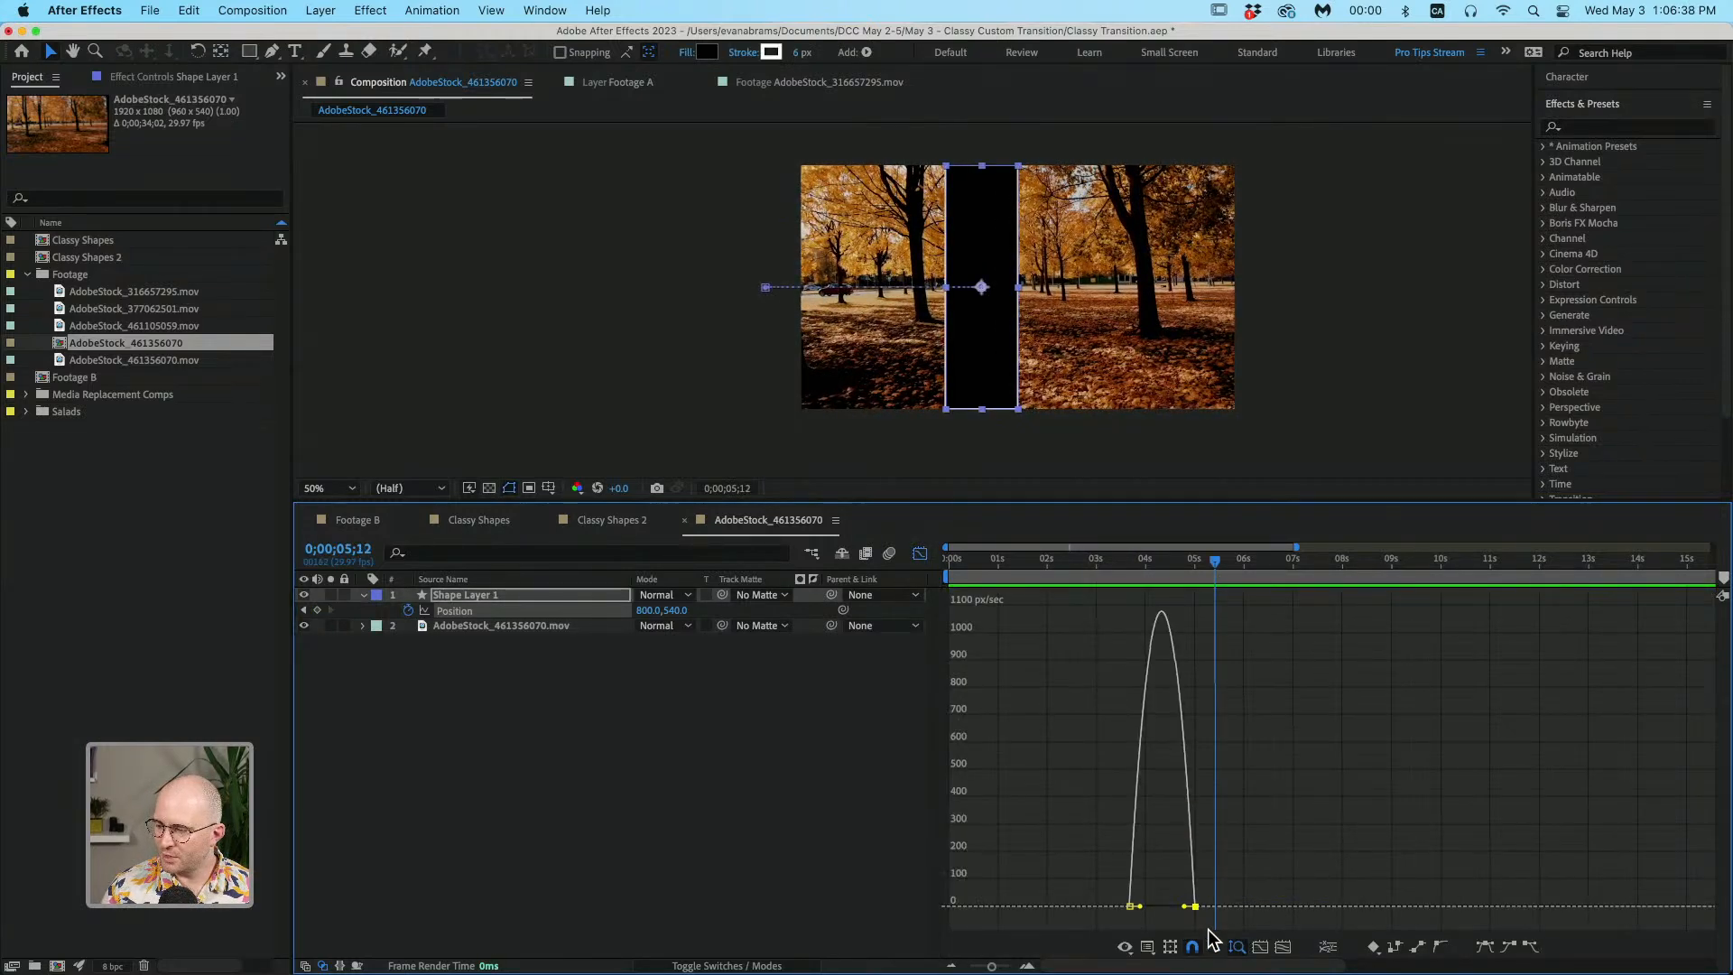
left_click(1146, 945)
left_click(1296, 704)
left_click_drag(1183, 907, 1164, 912)
left_click(1130, 567)
key("space")
left_click_drag(1164, 910, 1145, 907)
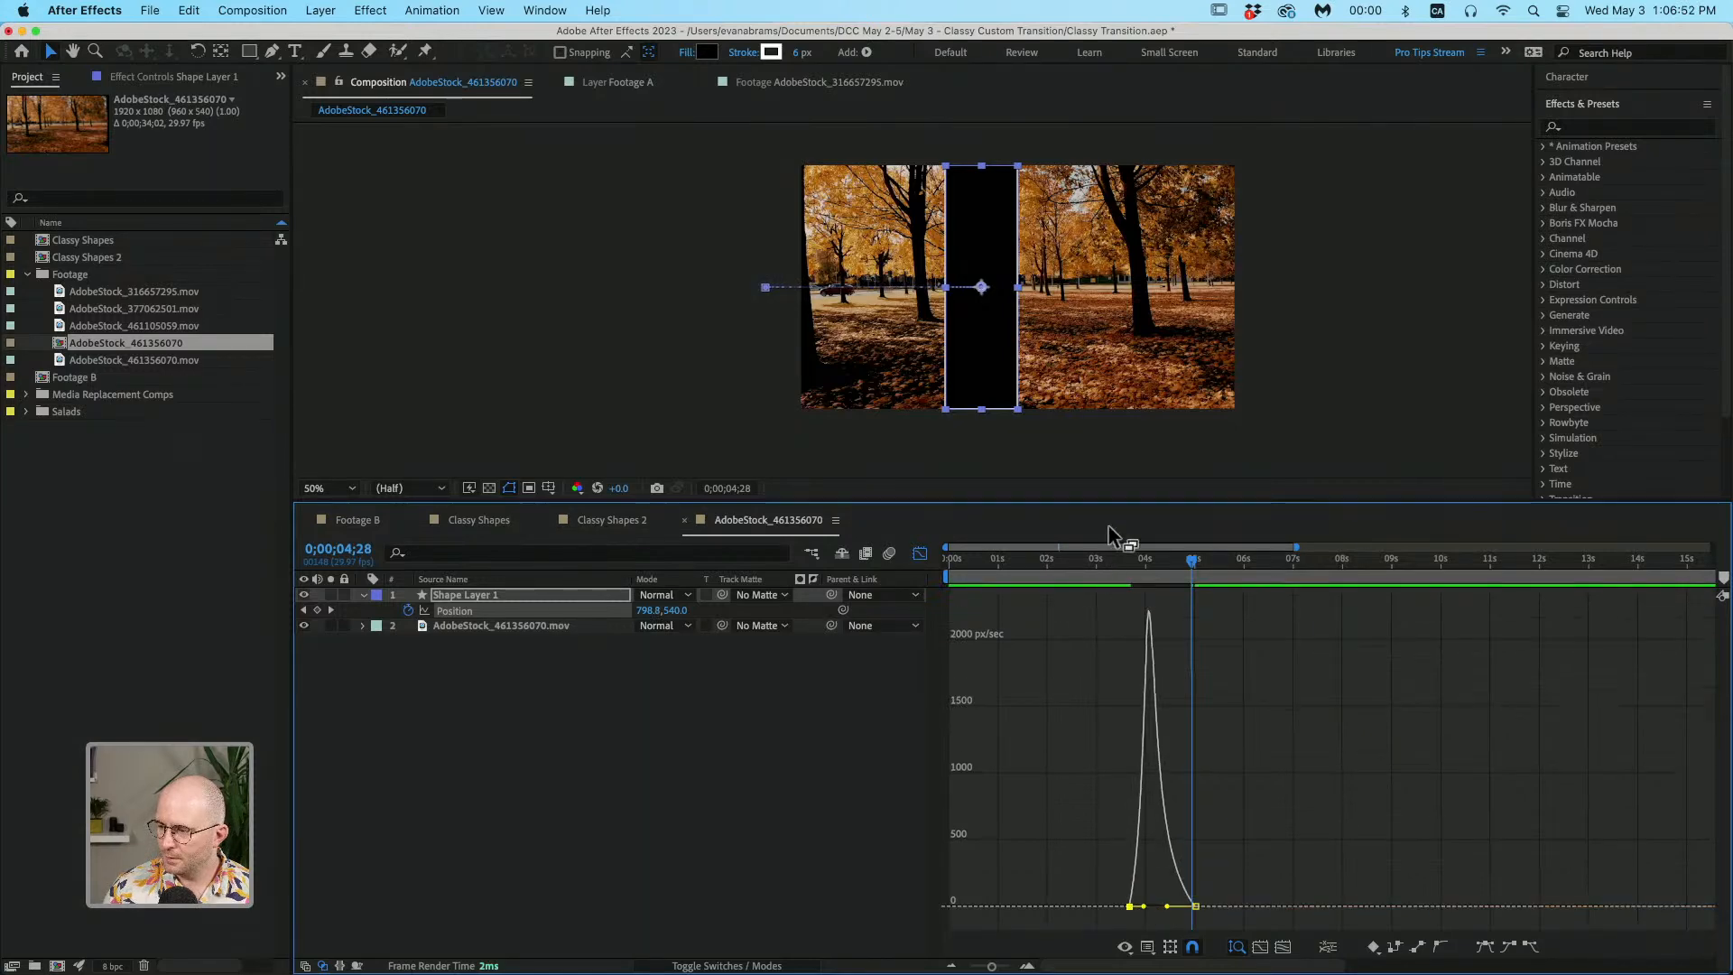
left_click(1123, 561)
key("space")
key("space")
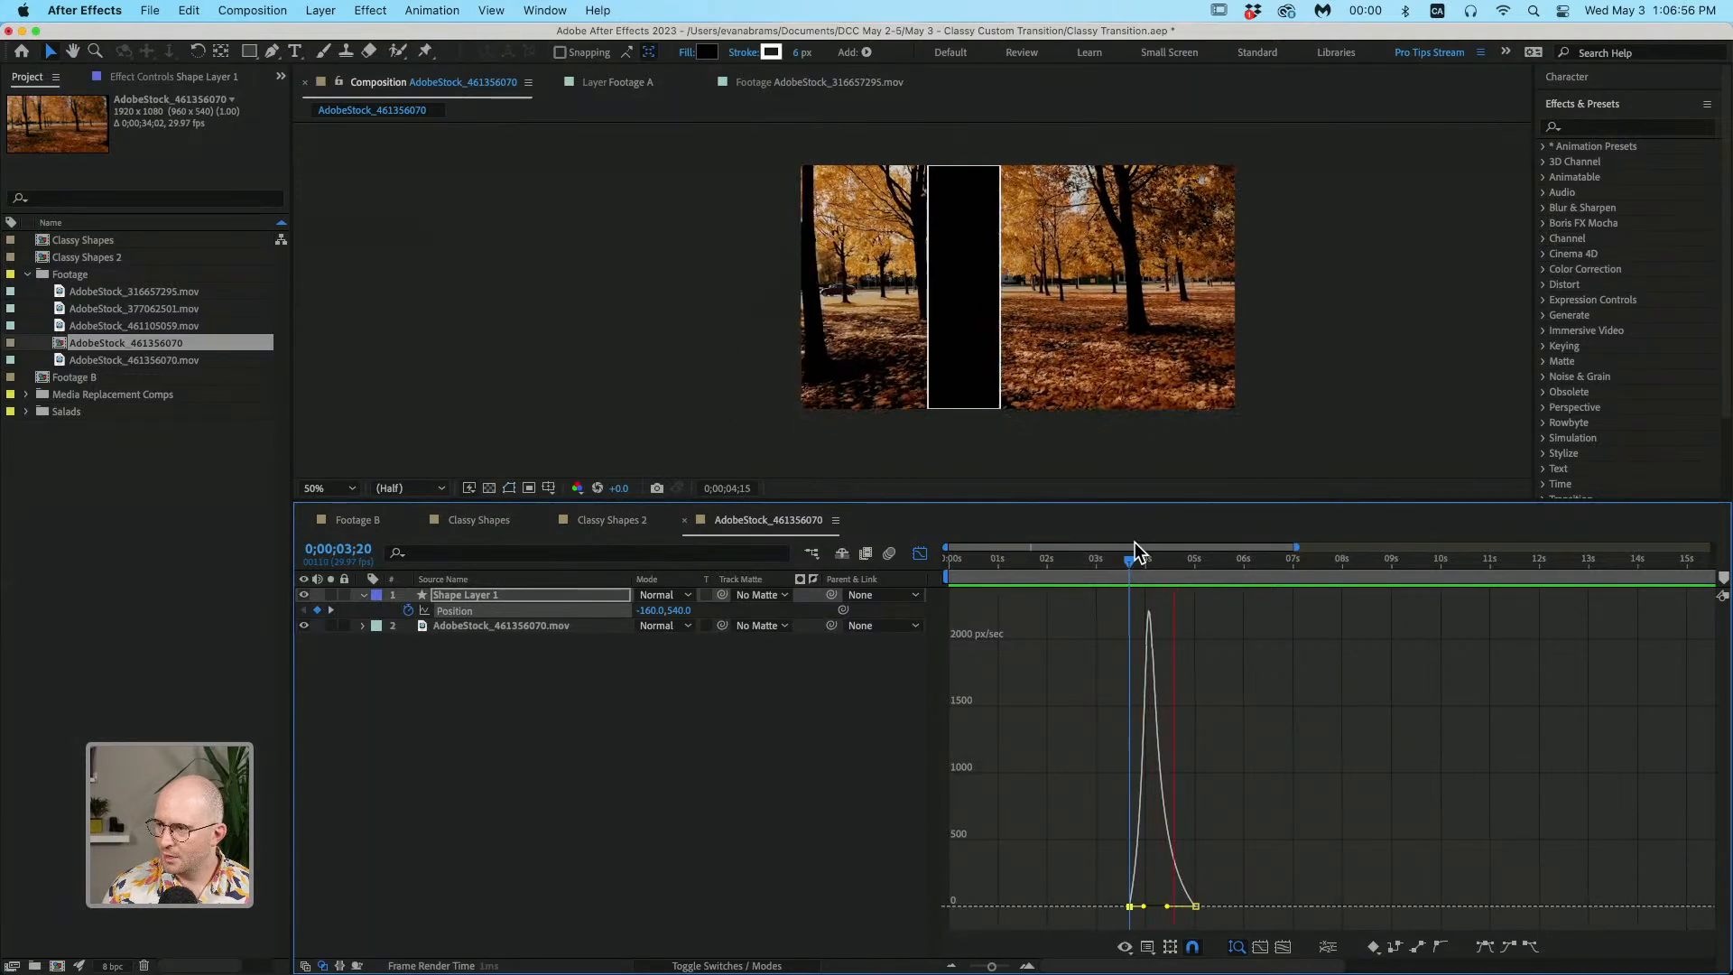
left_click(920, 553)
left_click(1278, 727)
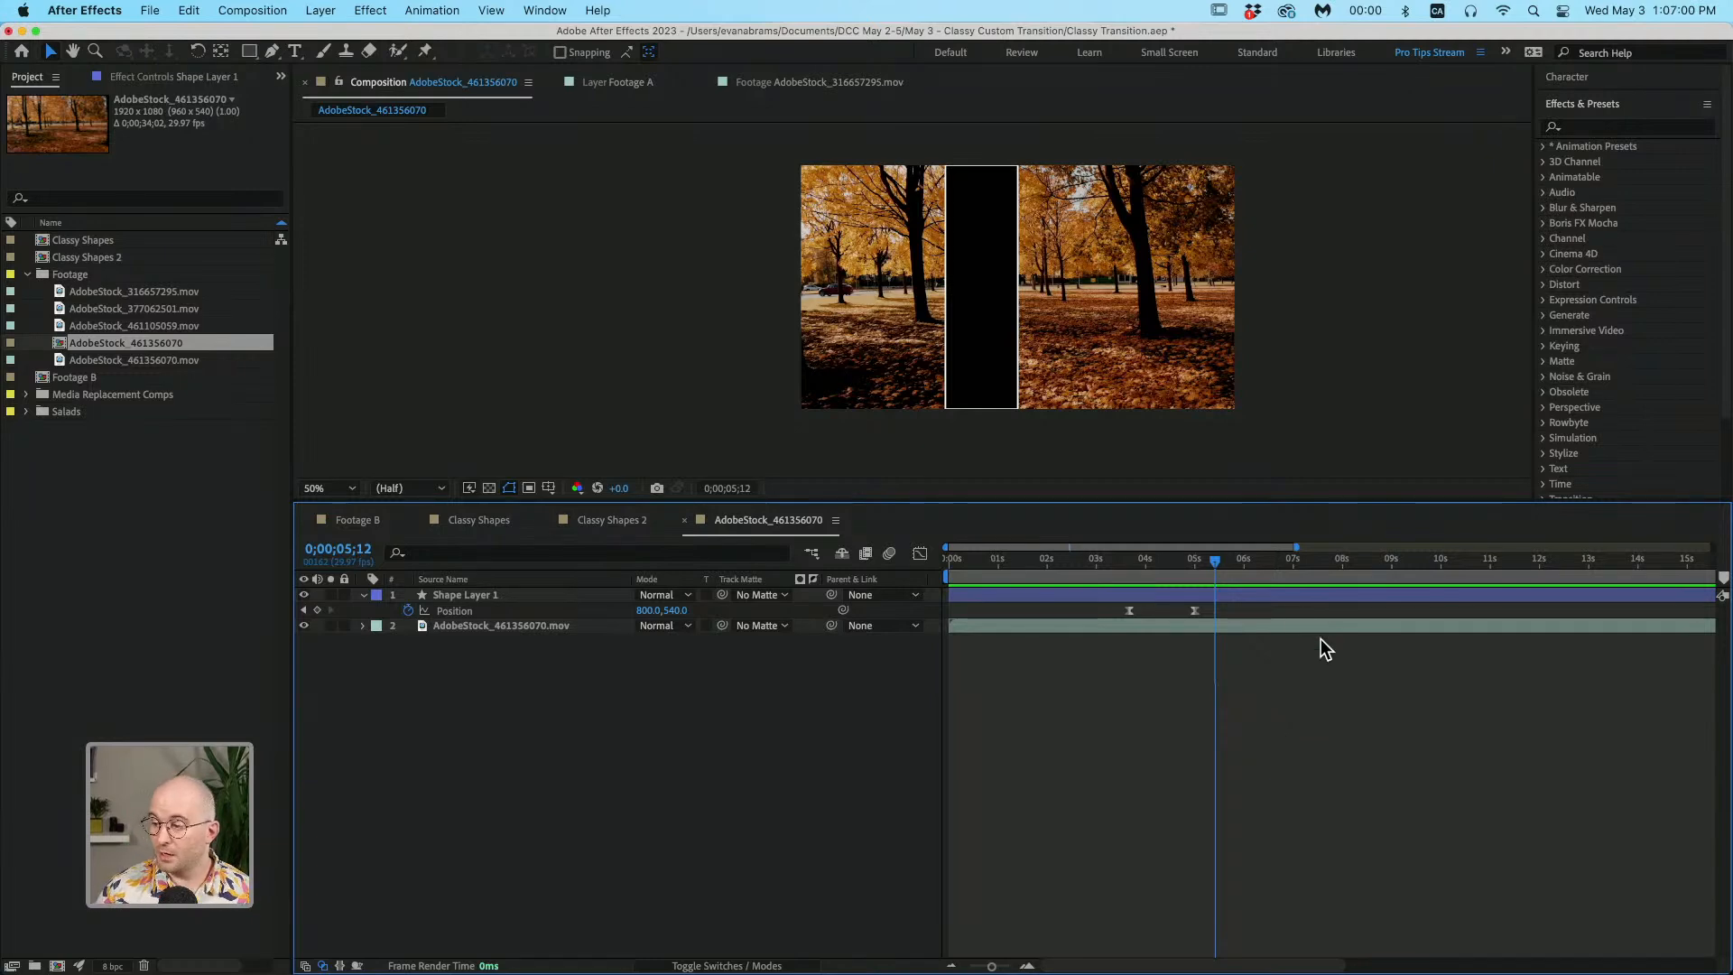
Step: Filter the layer properties by width and set a Stroke Width keyframe on the strip at 0;00;05;00
left_click_drag(1217, 576, 1200, 574)
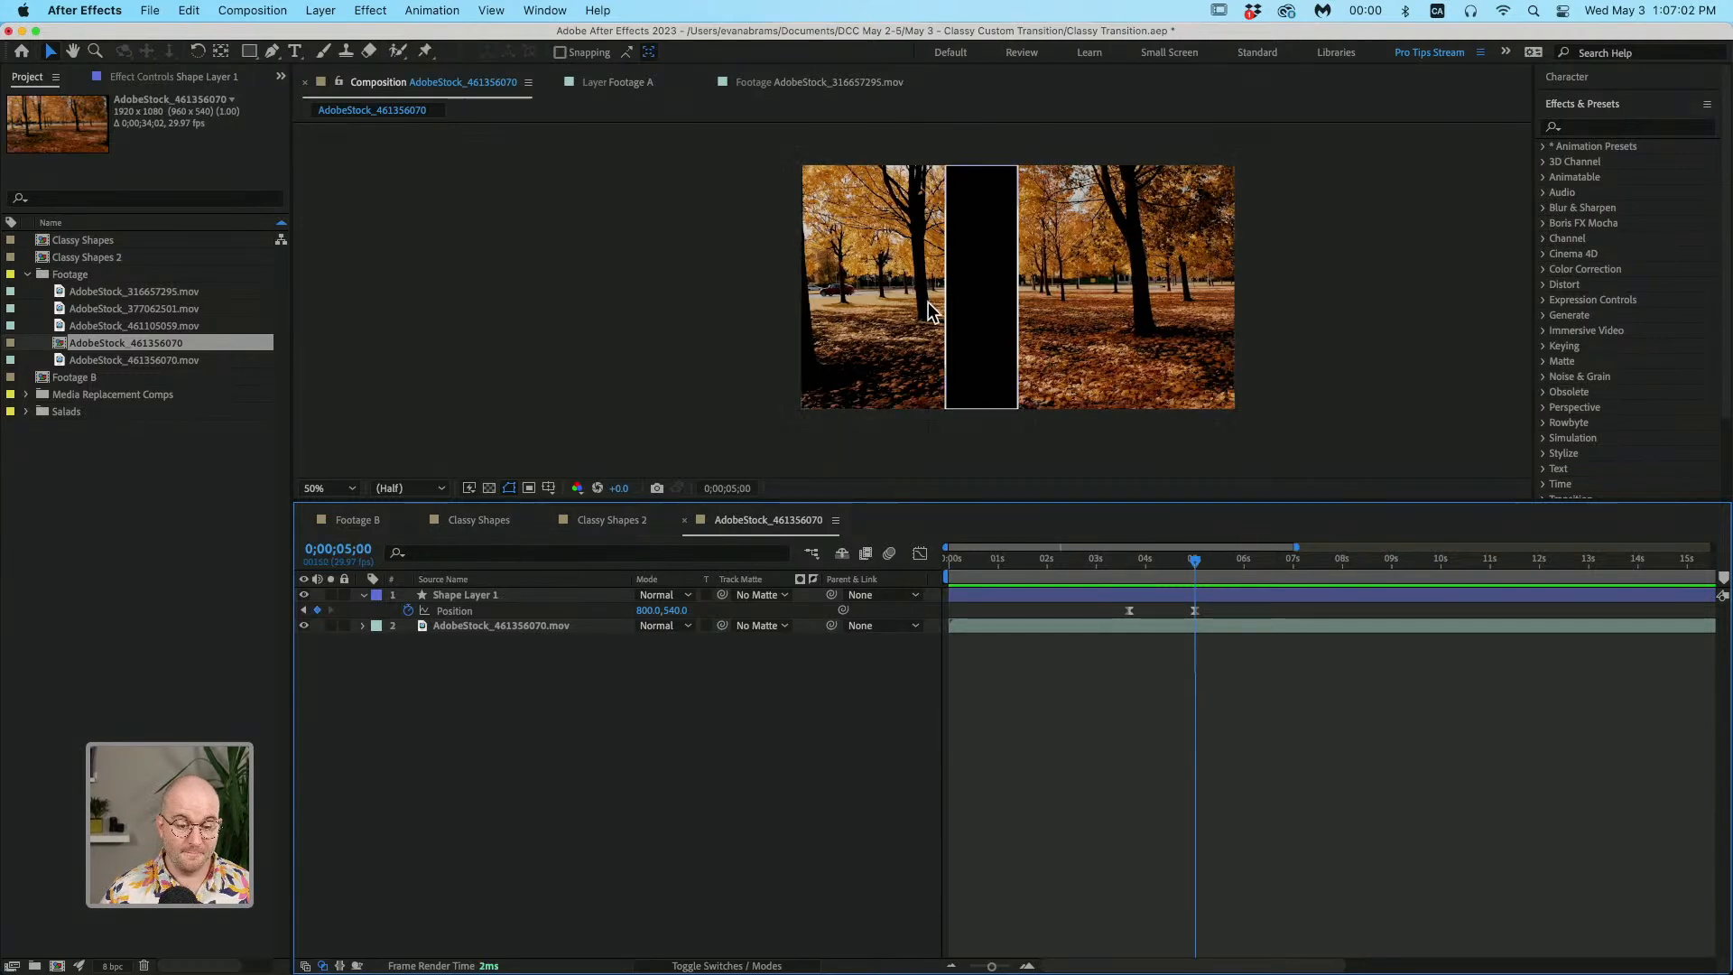
scroll(966, 291, "up", 2)
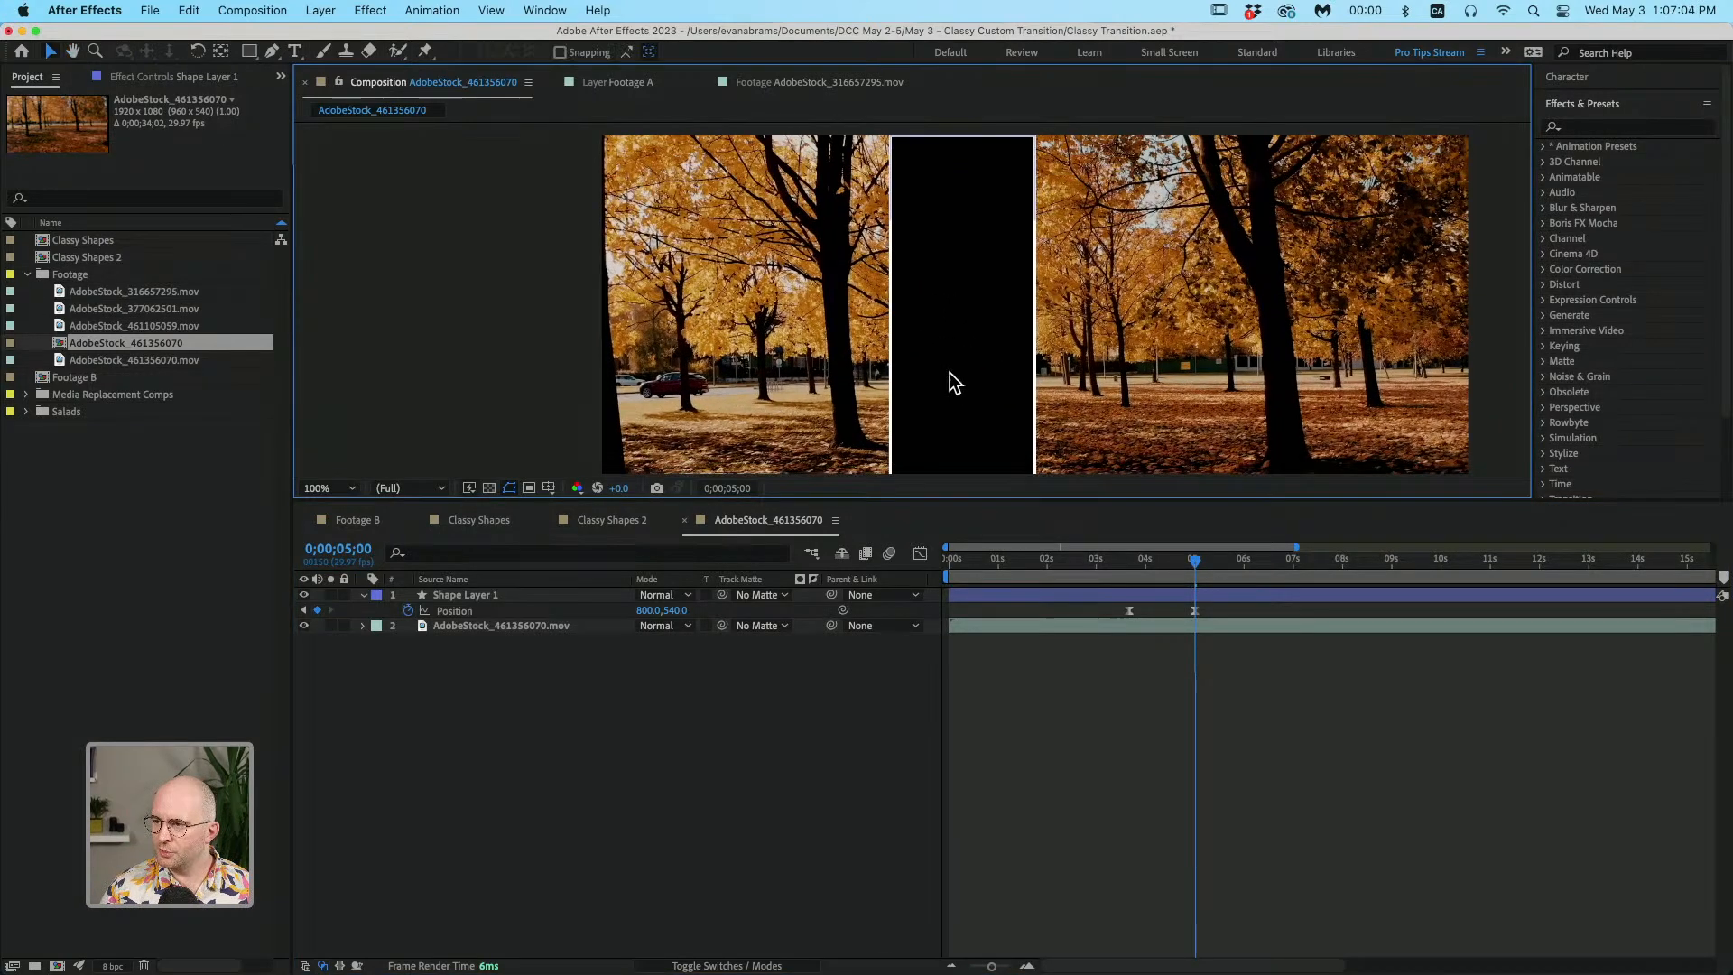
left_click(948, 372)
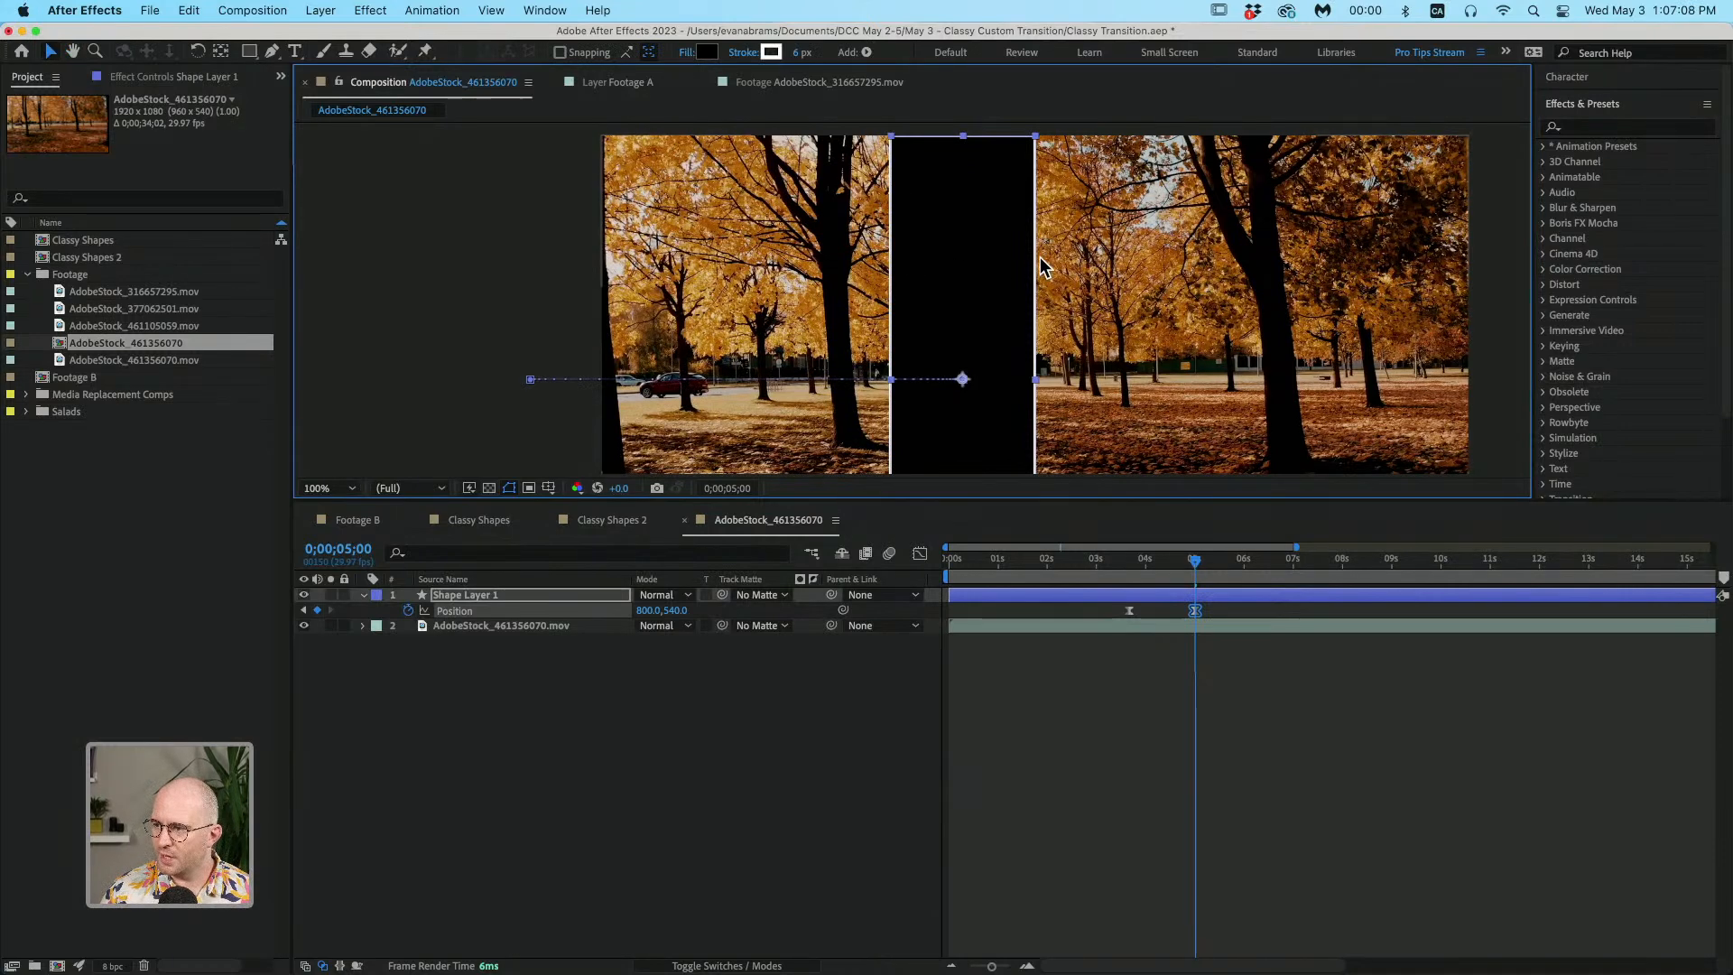
left_click(451, 553)
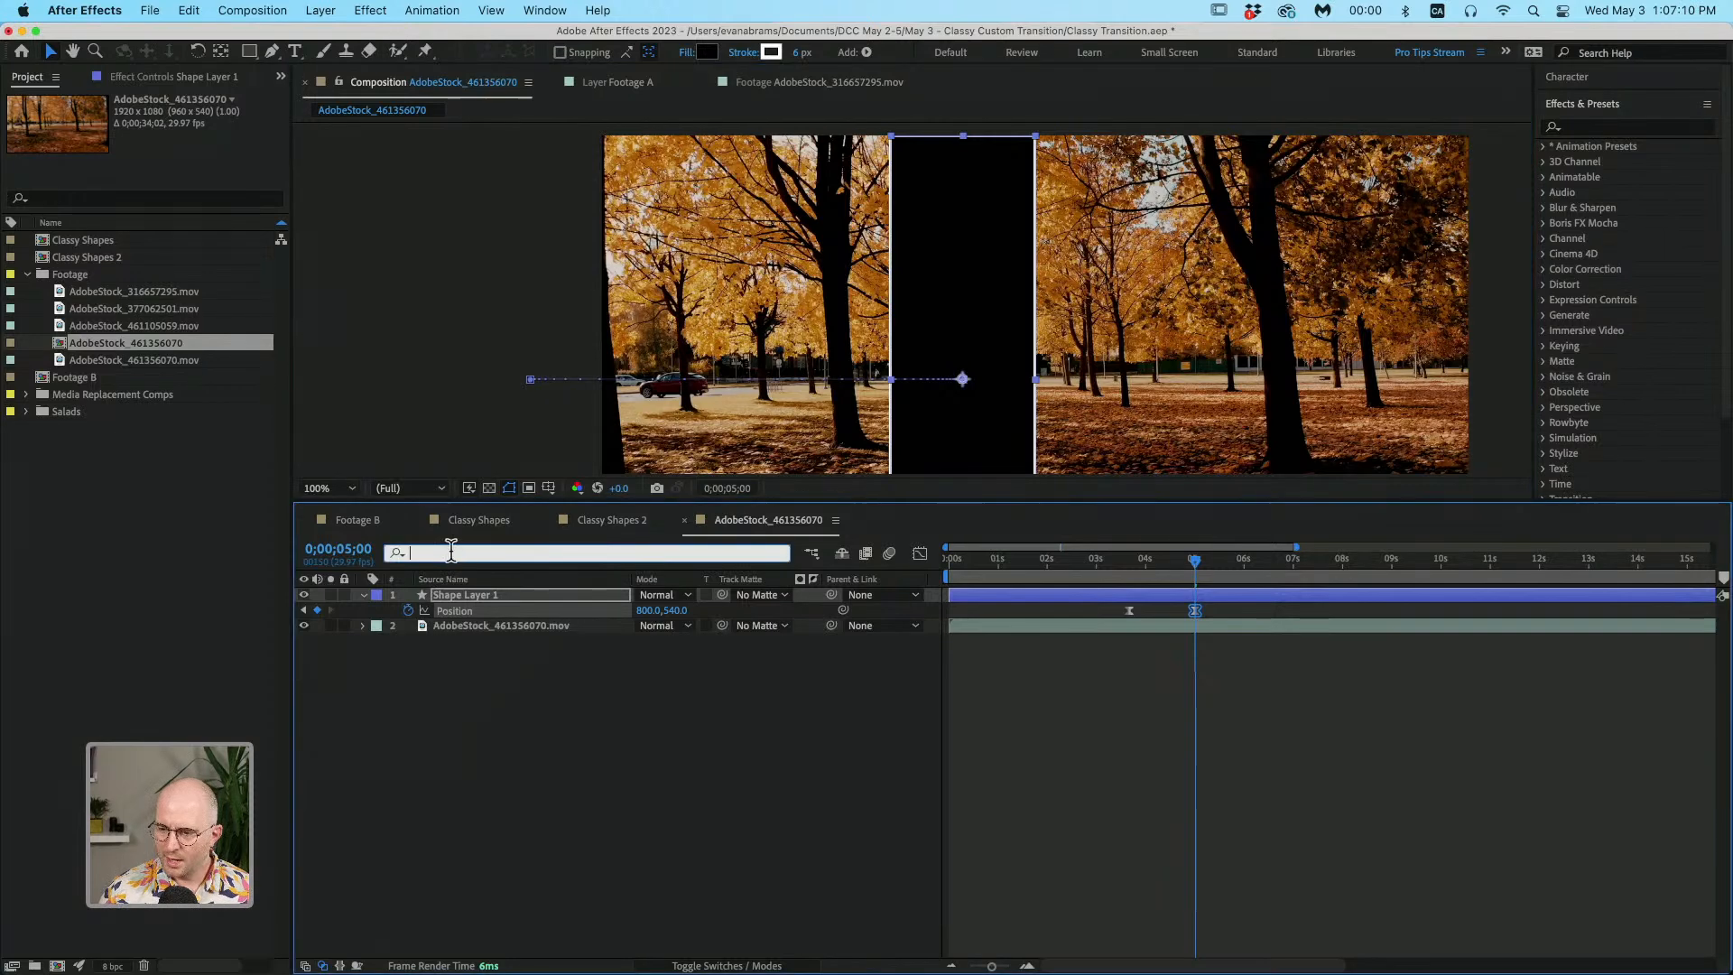
type("wid")
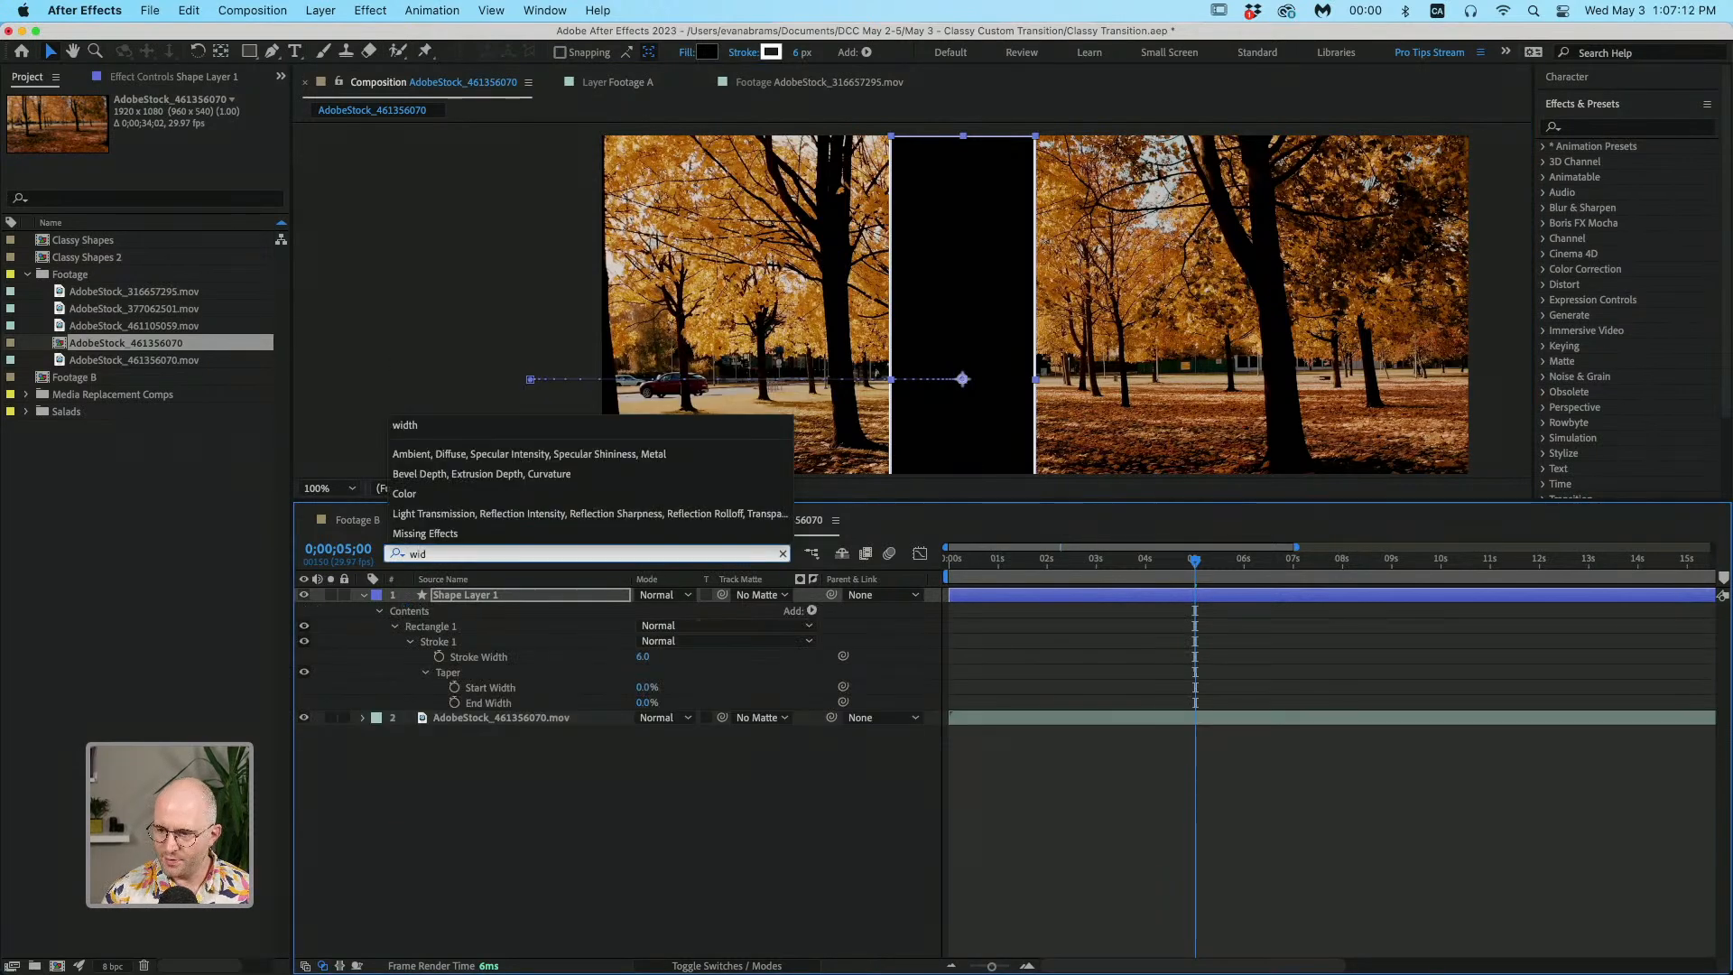
left_click(506, 774)
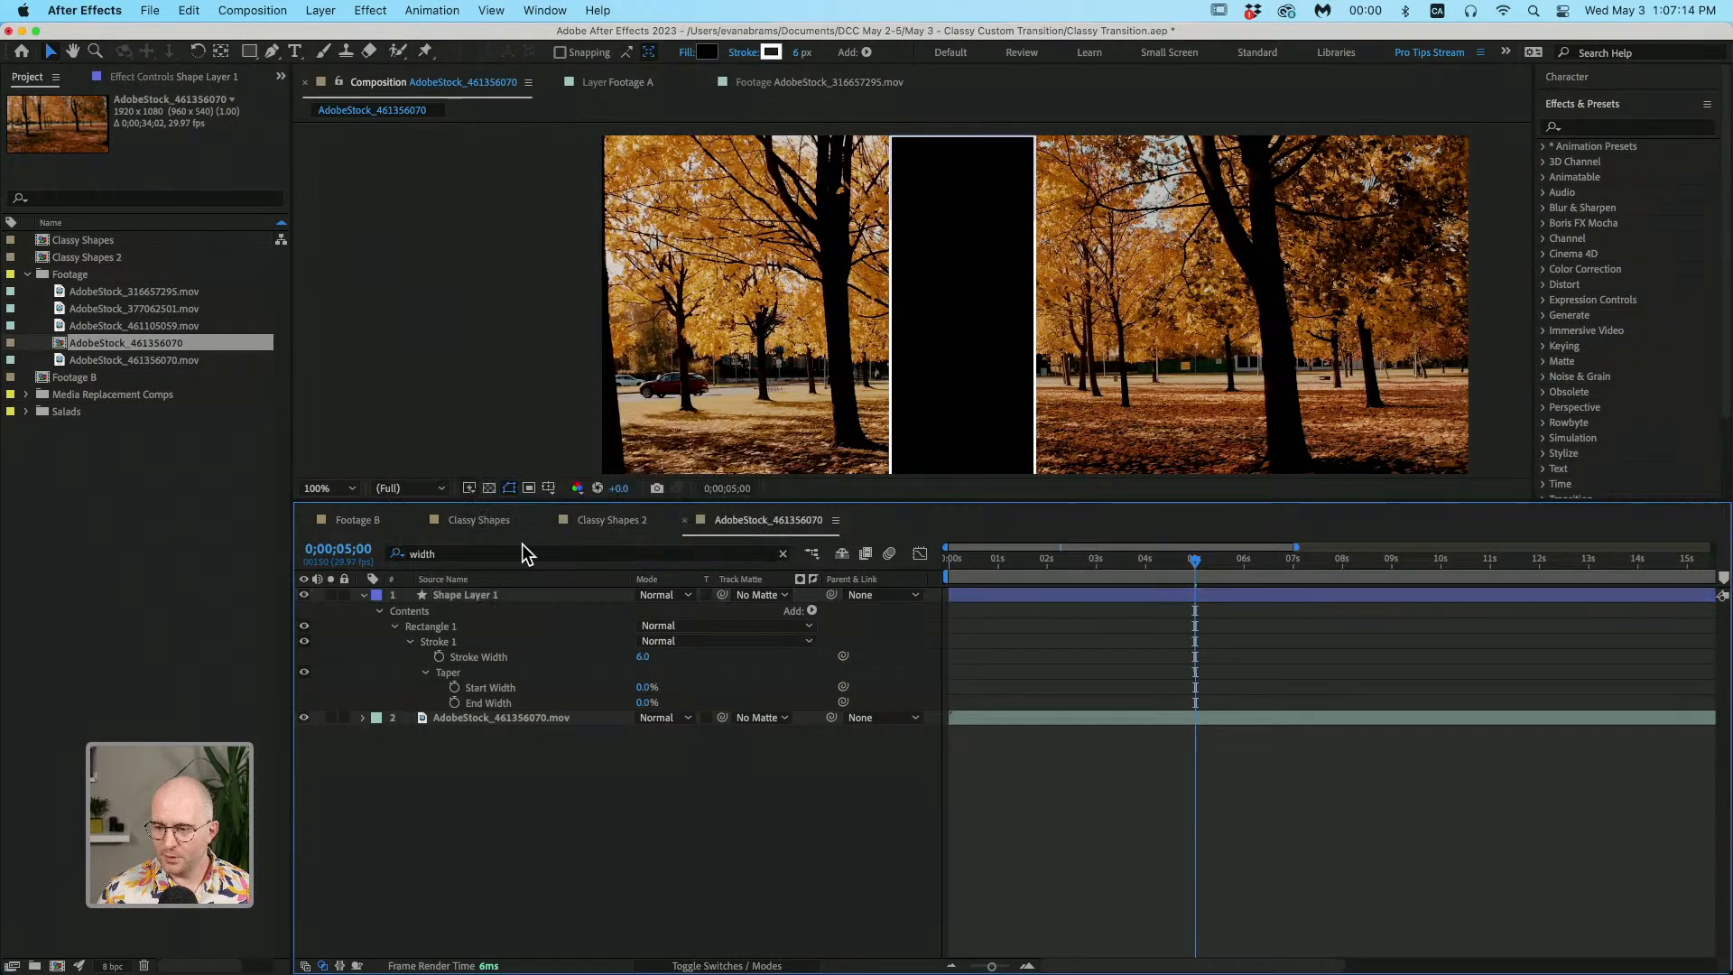
left_click(509, 554)
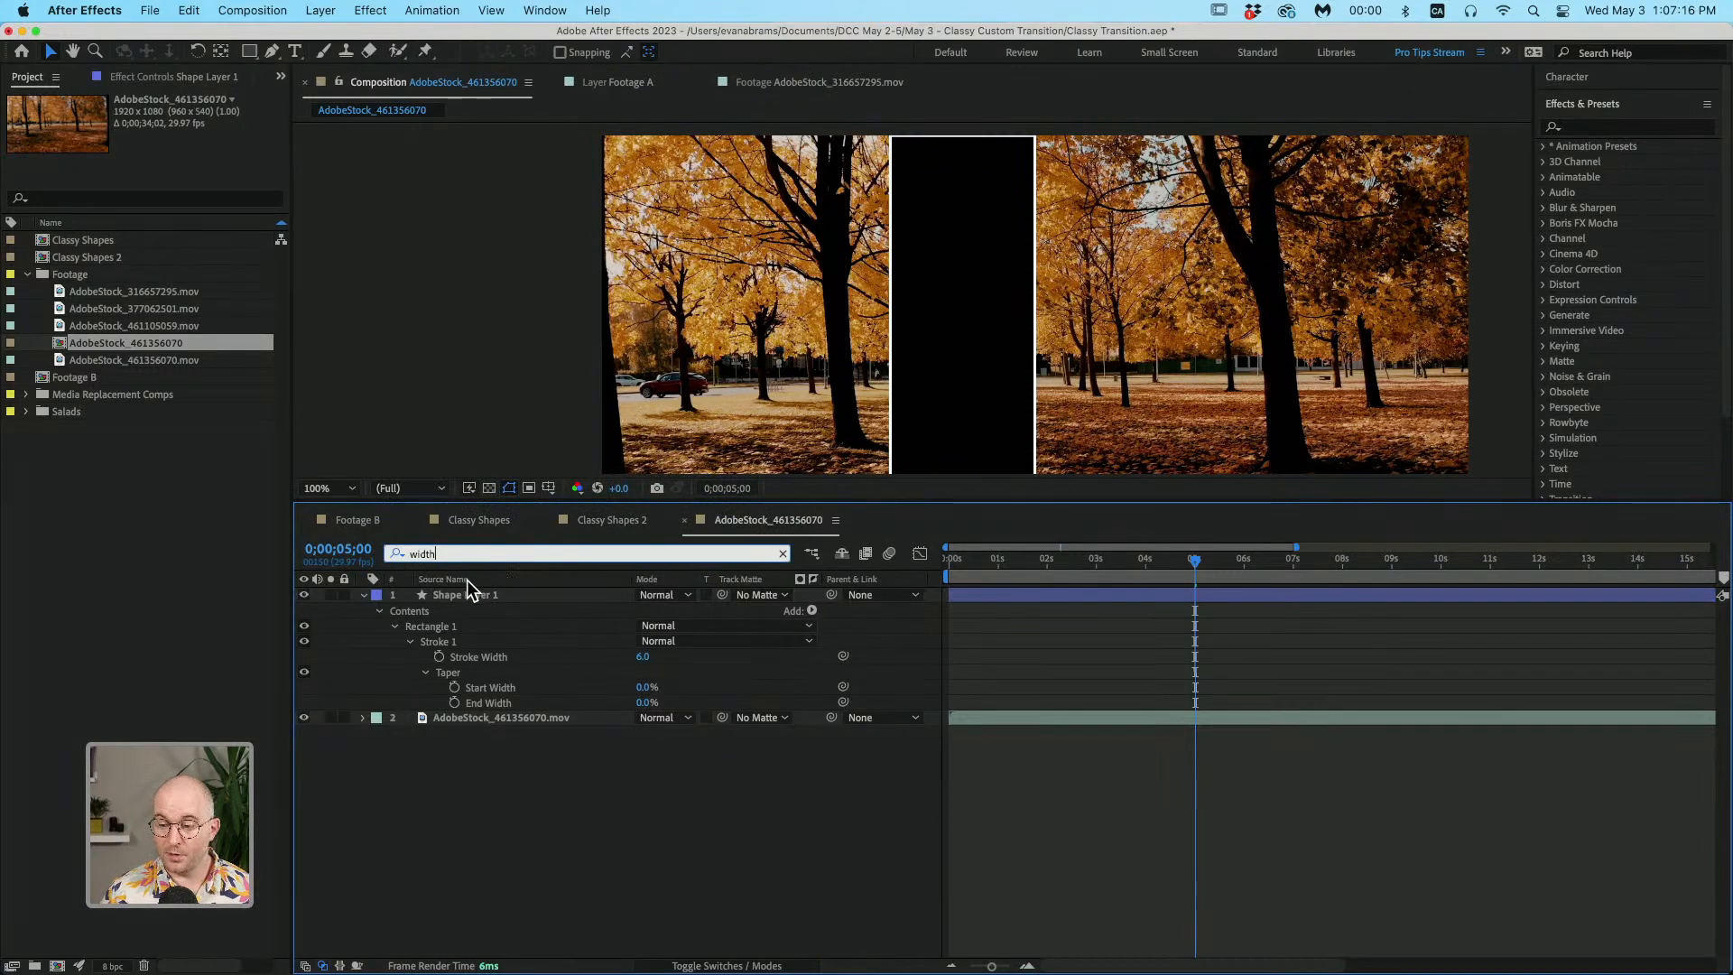
left_click(541, 656)
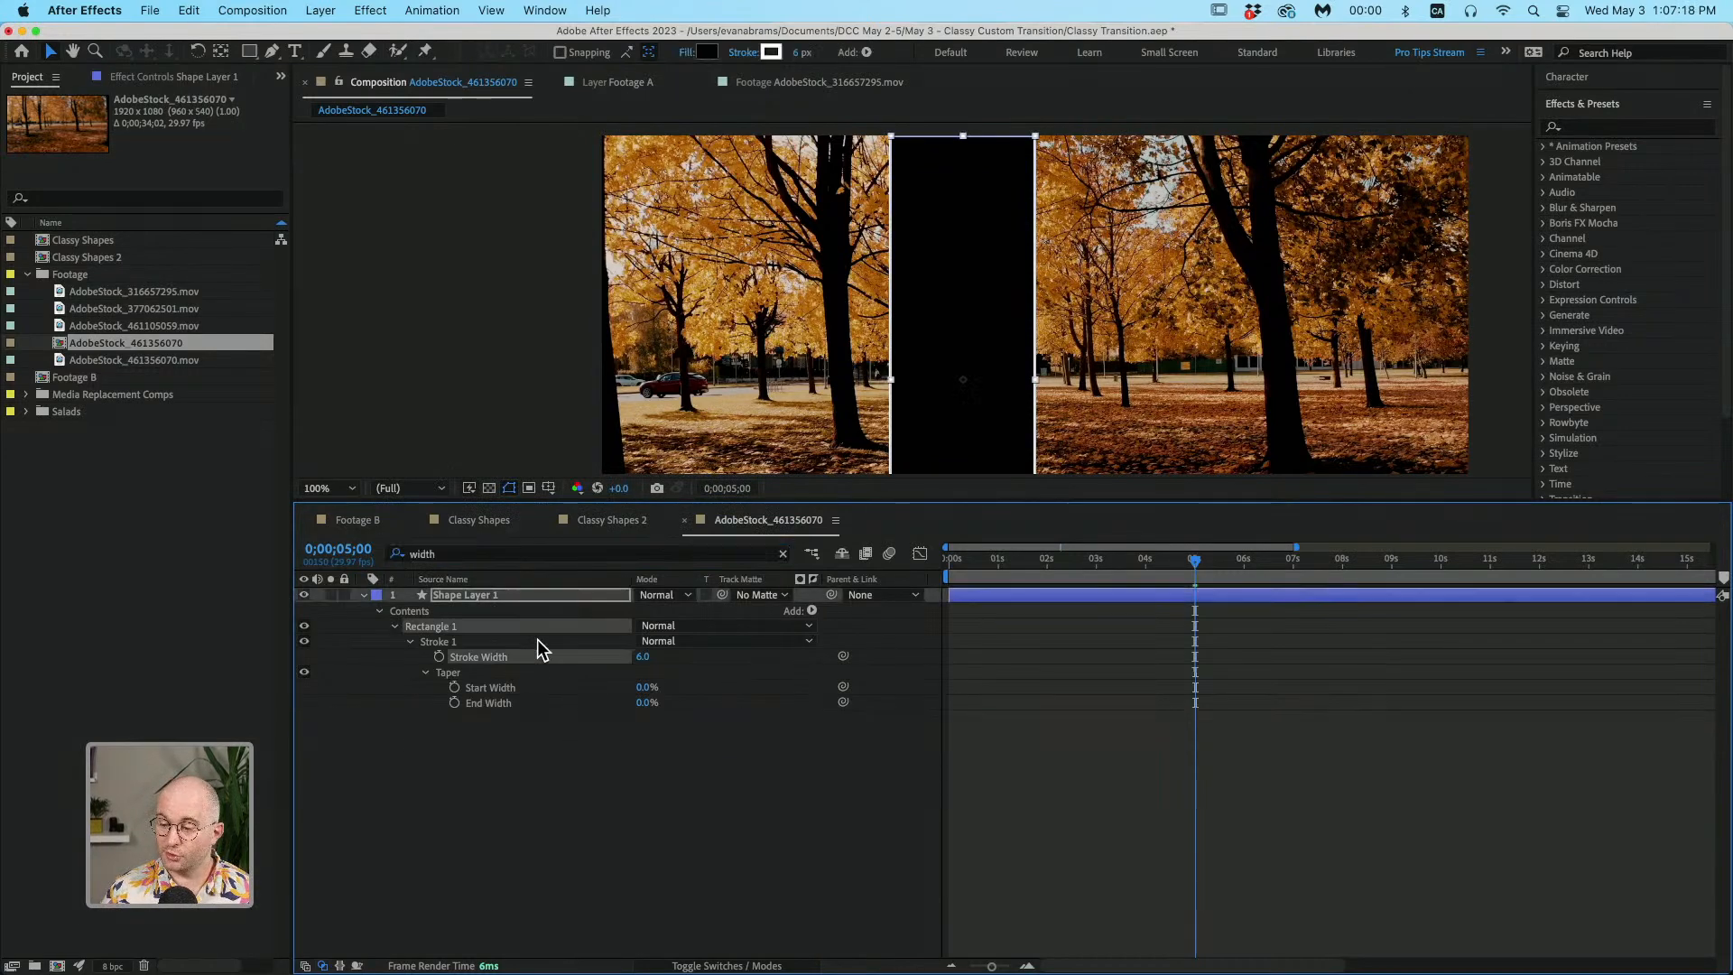
left_click(440, 657)
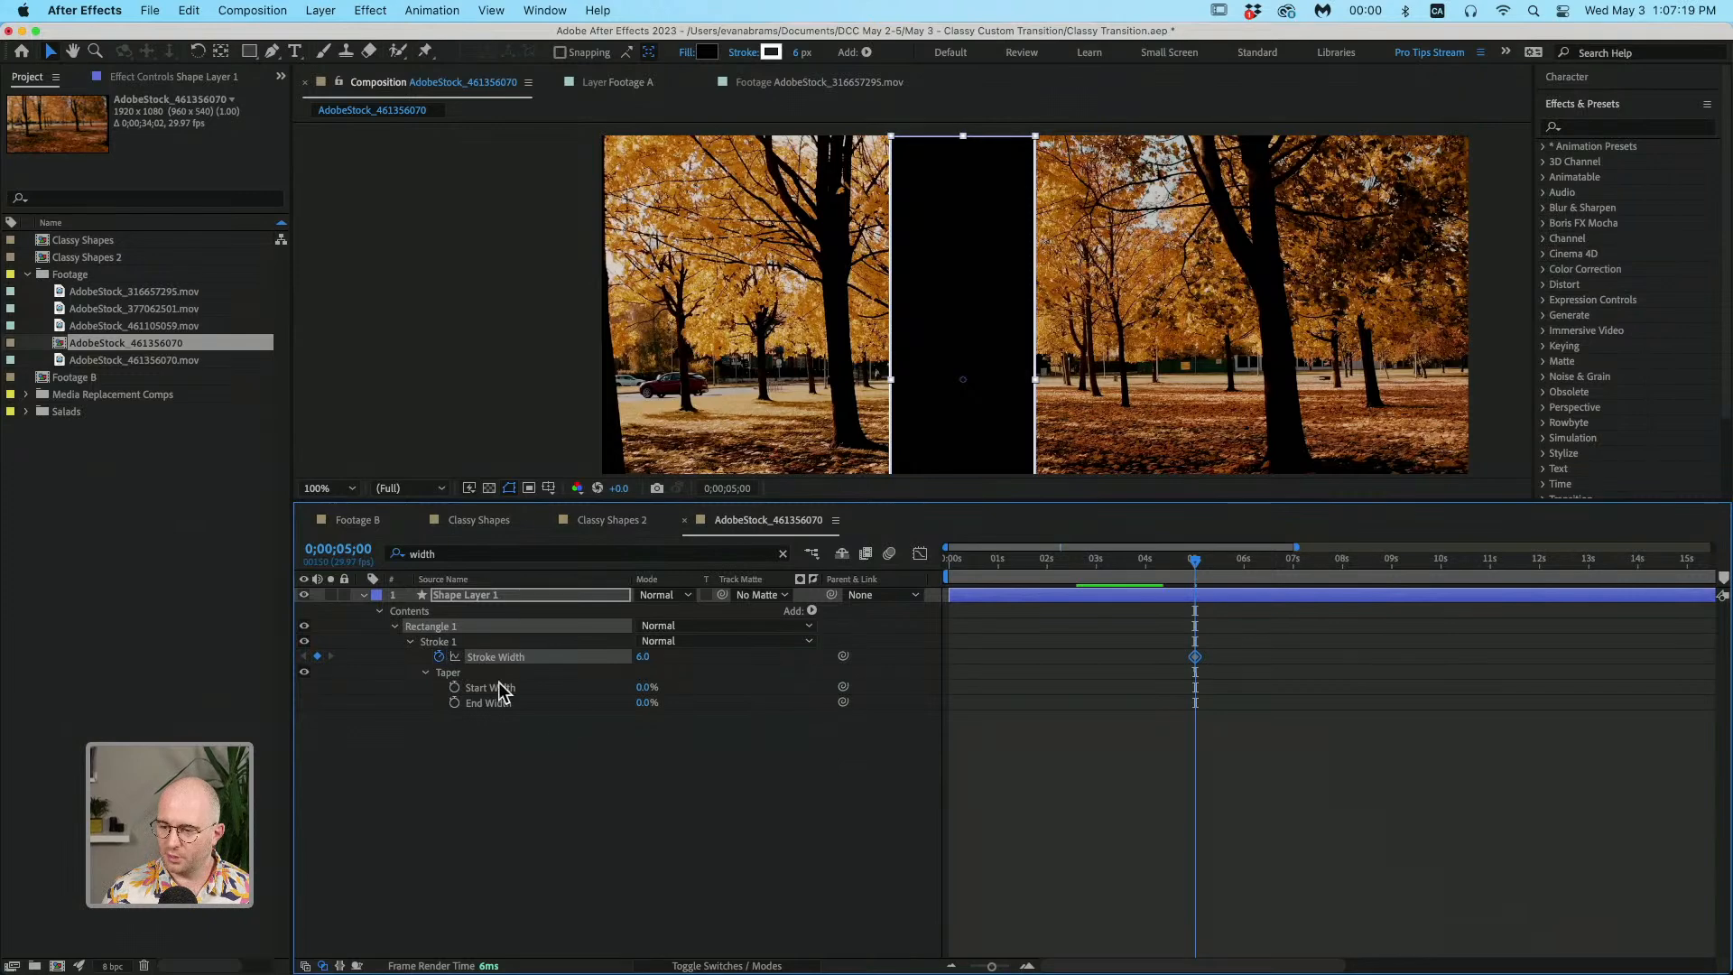
left_click(814, 755)
key("u")
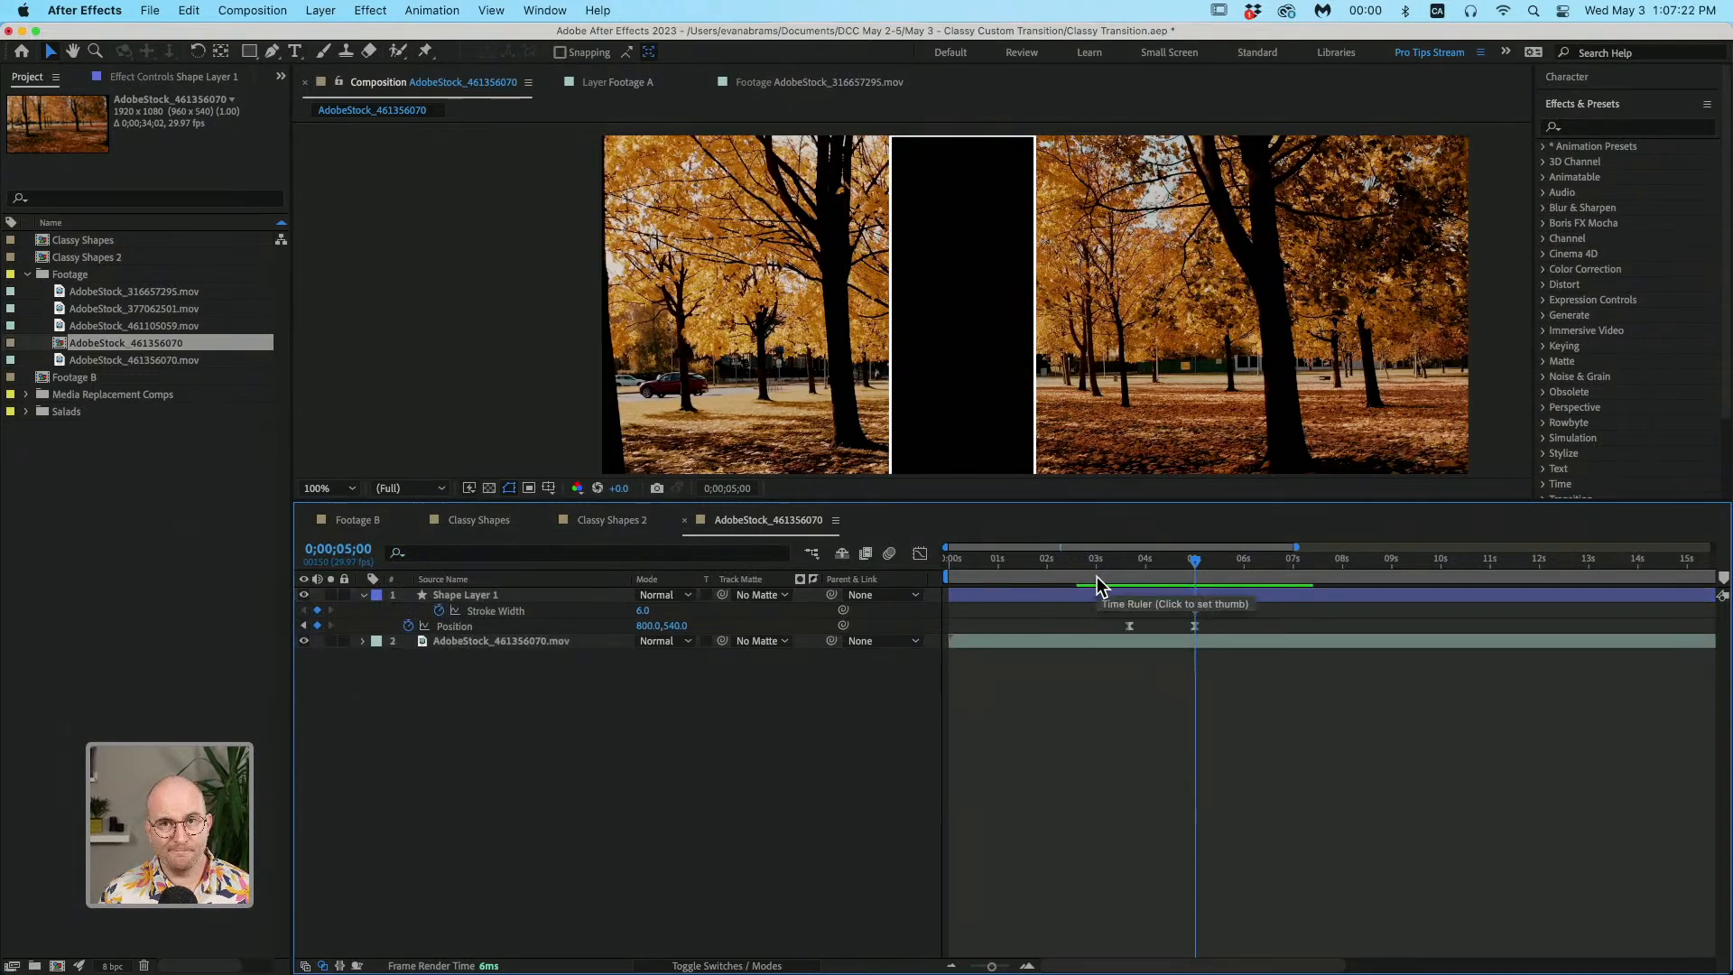
Step: Set the strip's Stroke Width to 0 at 0;00;05;20 and preview the stroke shrinking away
key("shift+Page_Down")
key("shift+Page_Down")
left_click(652, 610)
key("Return")
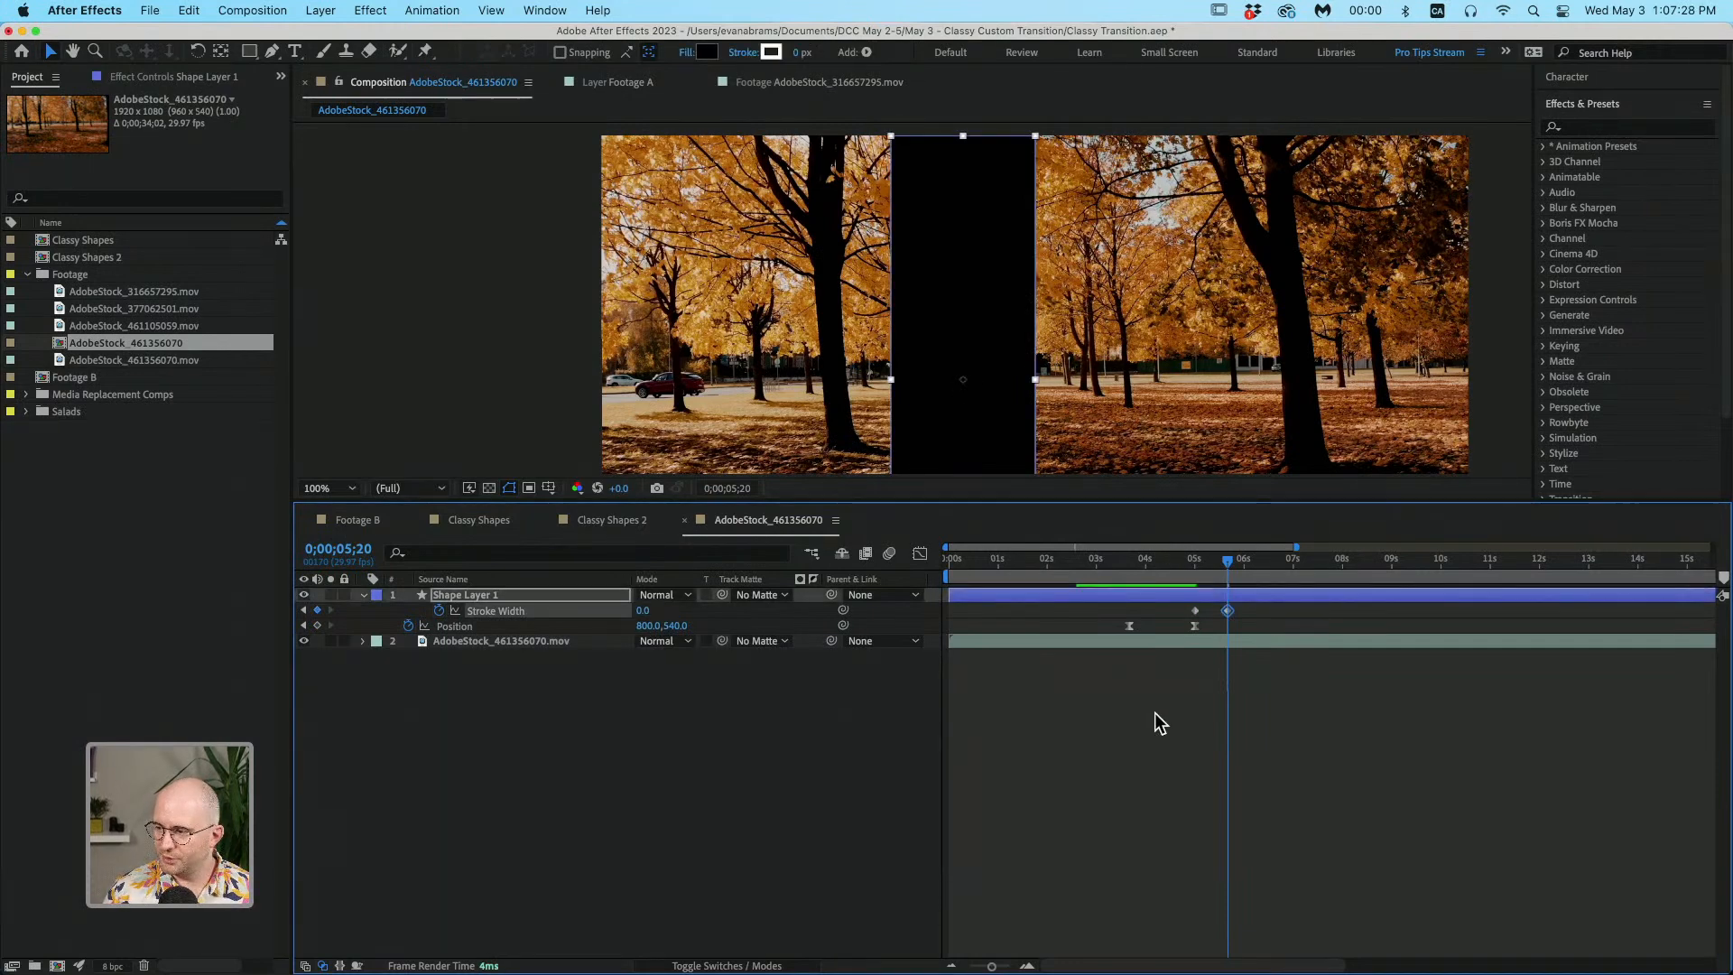
left_click(1192, 564)
scroll(1120, 355, "down", 2)
key("space")
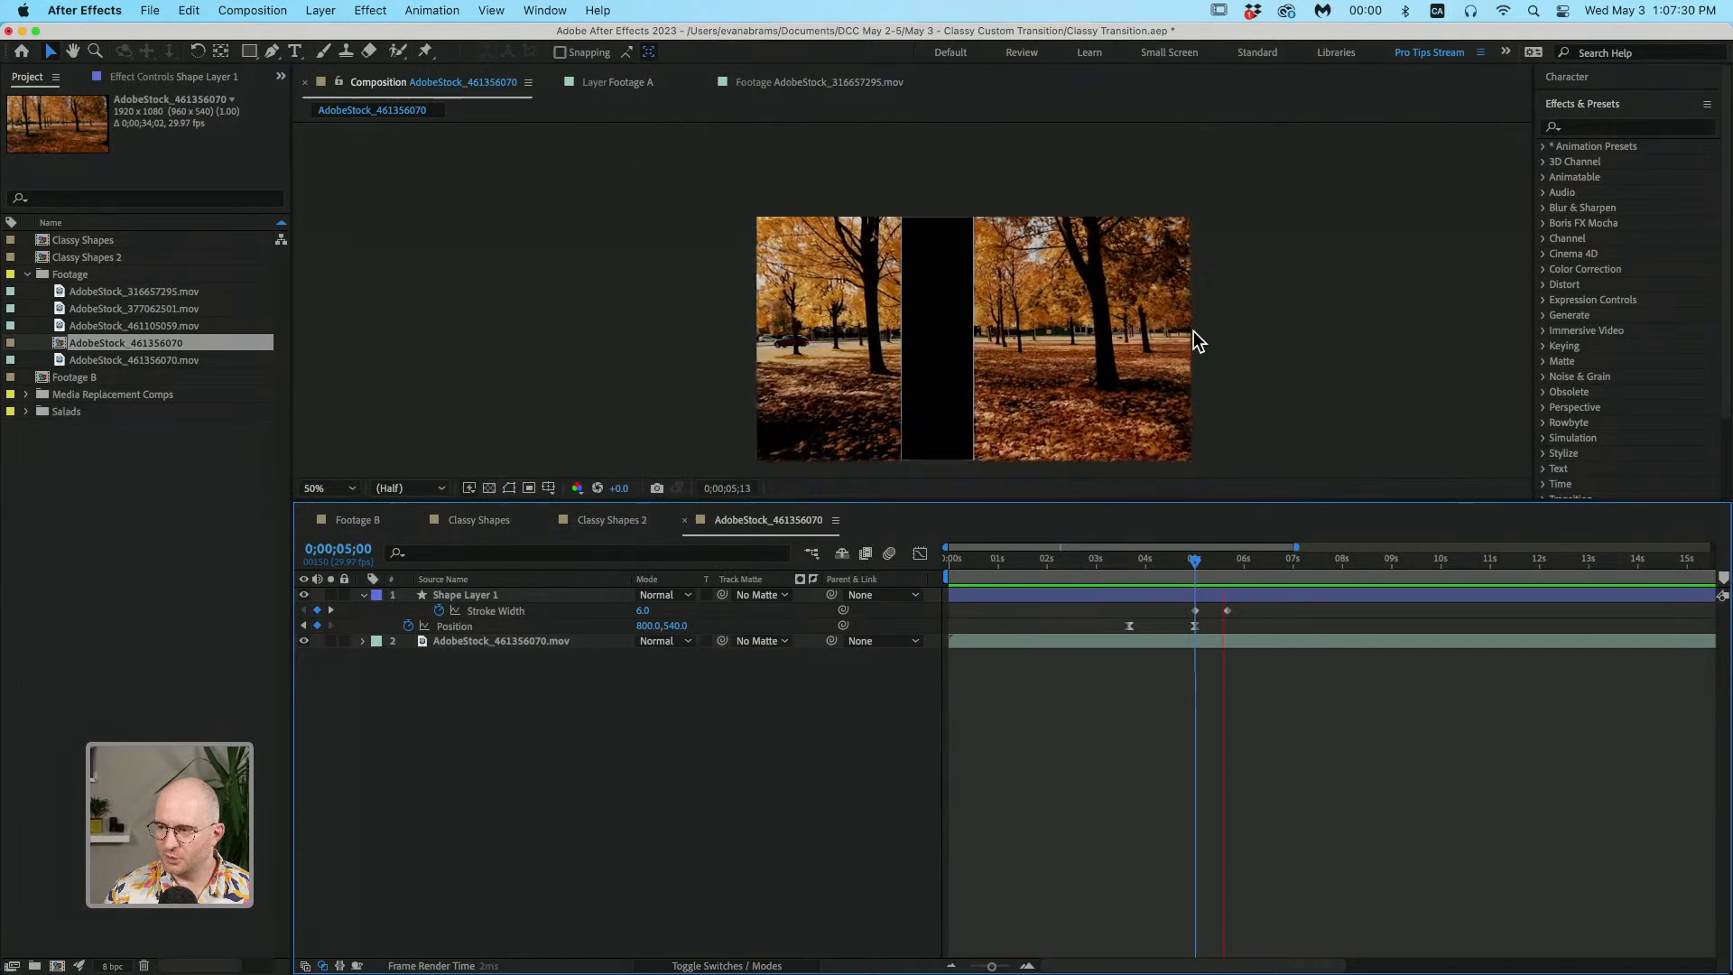
mouse_move(1211, 575)
left_mouse_down()
mouse_move(1108, 578)
mouse_move(1230, 599)
left_mouse_up()
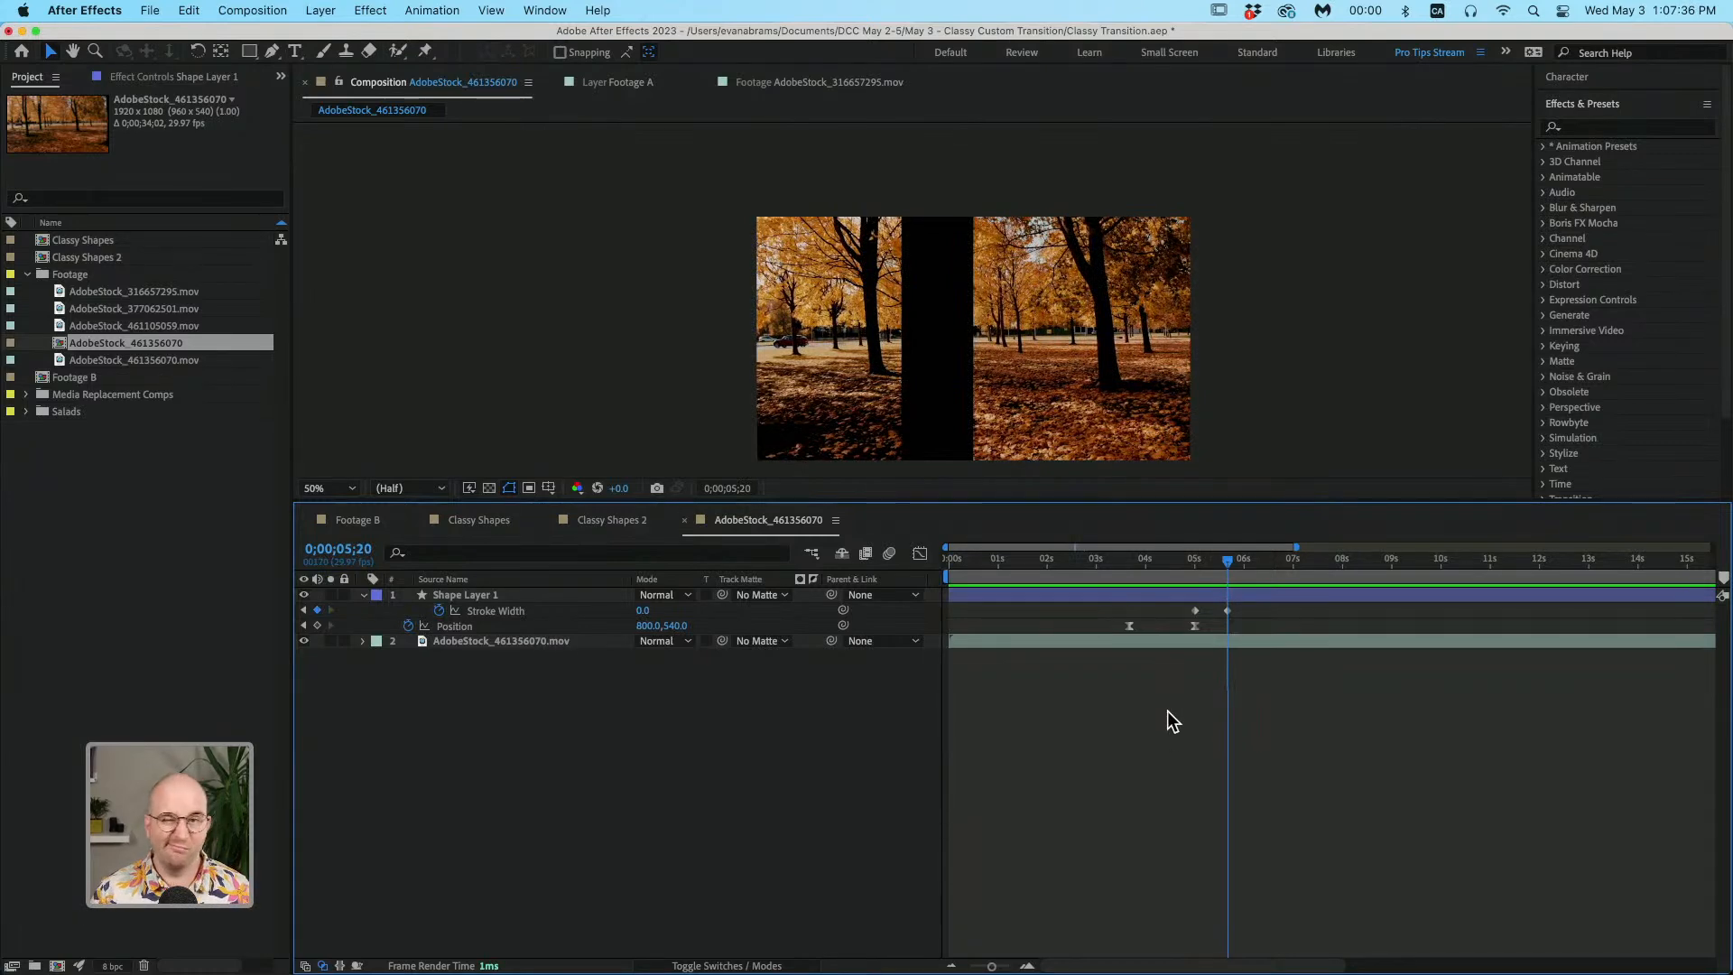
mouse_move(1171, 561)
left_mouse_down()
mouse_move(1142, 566)
mouse_move(1228, 567)
left_mouse_up()
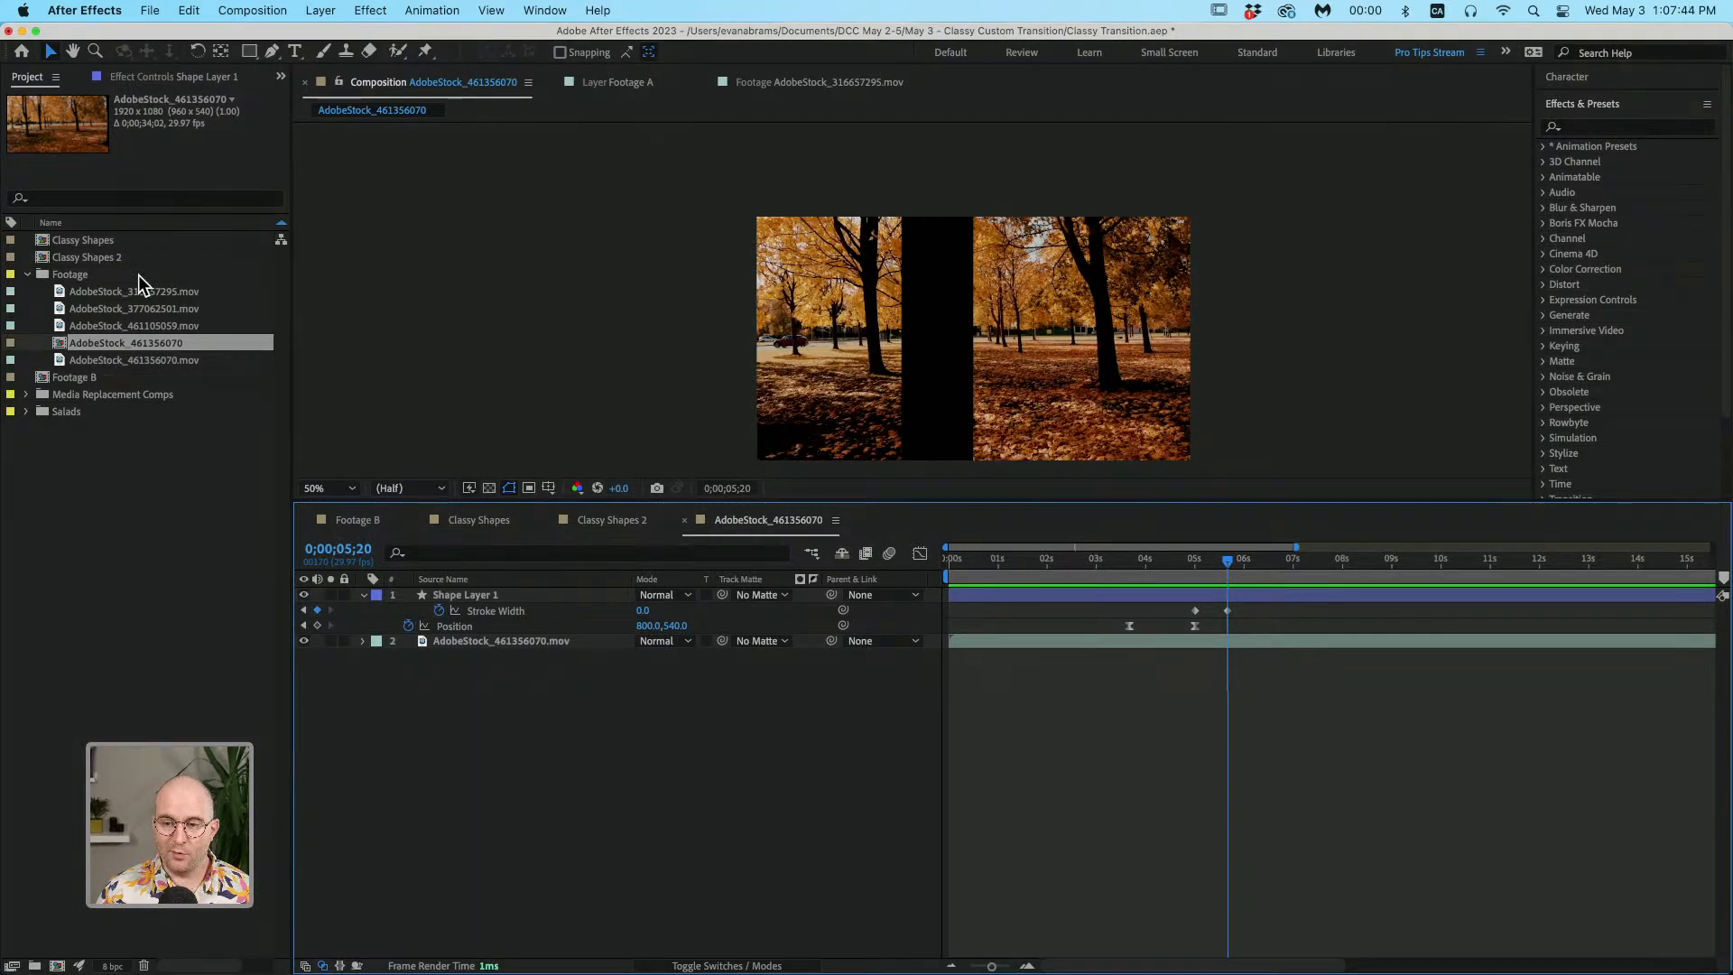
Step: Add AdobeStock_316657295.mov between the strip and the autumn footage, starting at 0;00;03;20, and scrub through the result
left_click(142, 325)
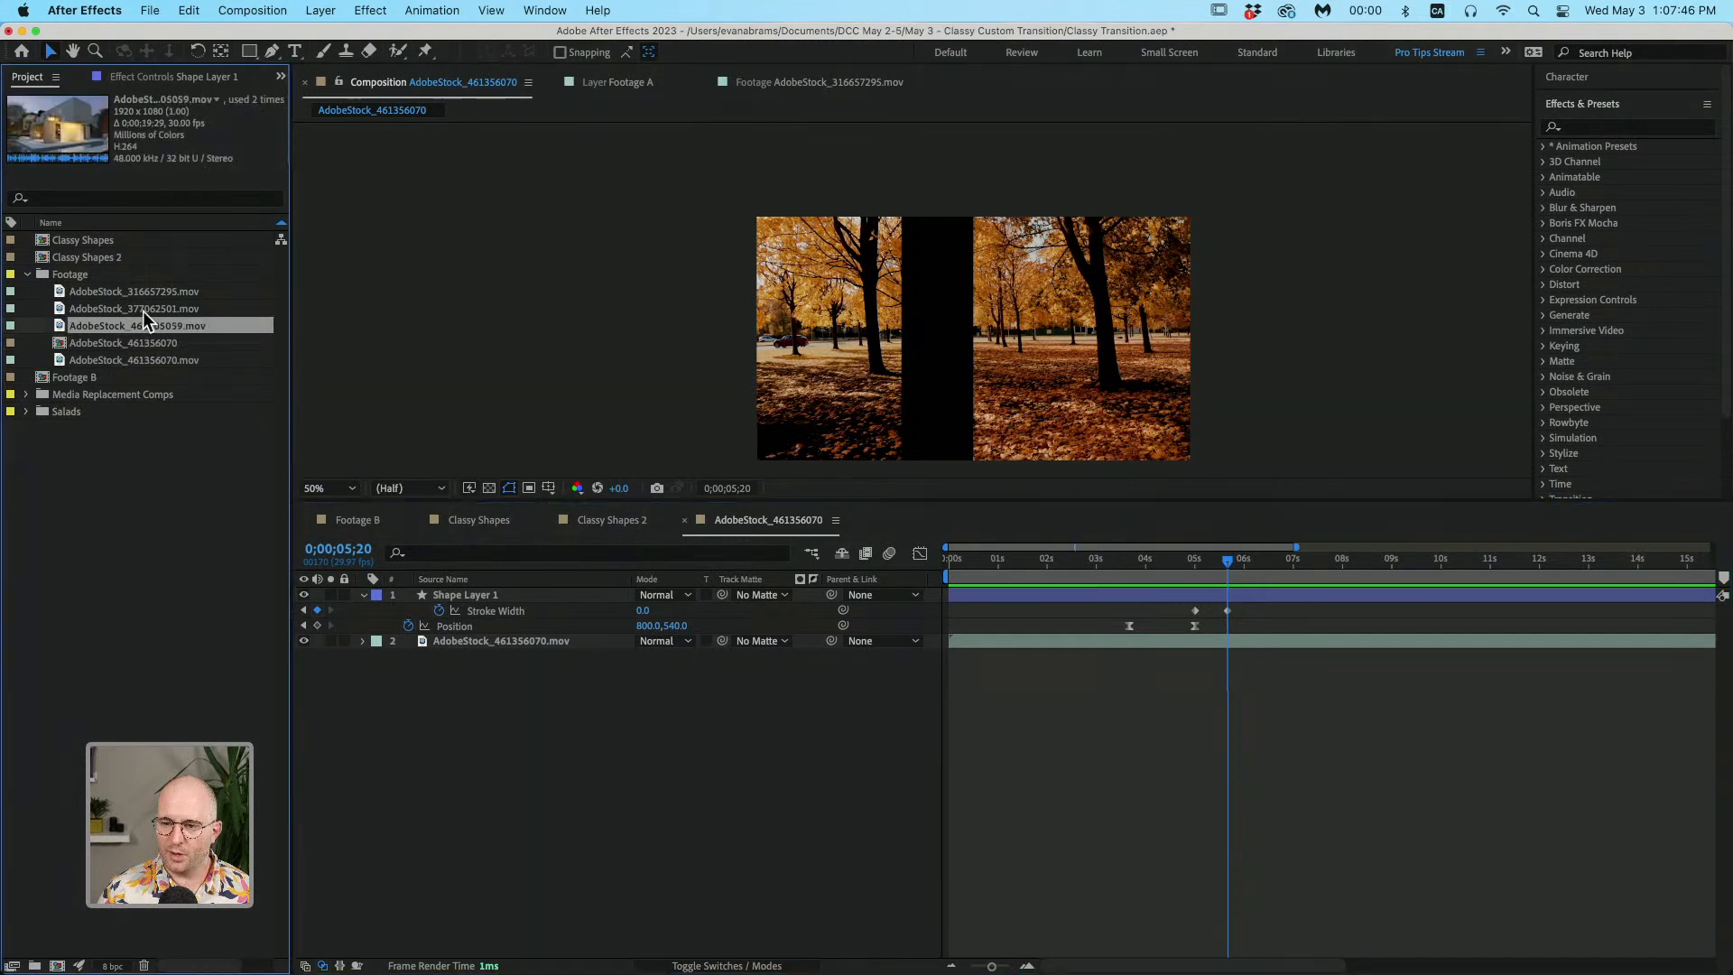
left_click(142, 310)
left_click(144, 295)
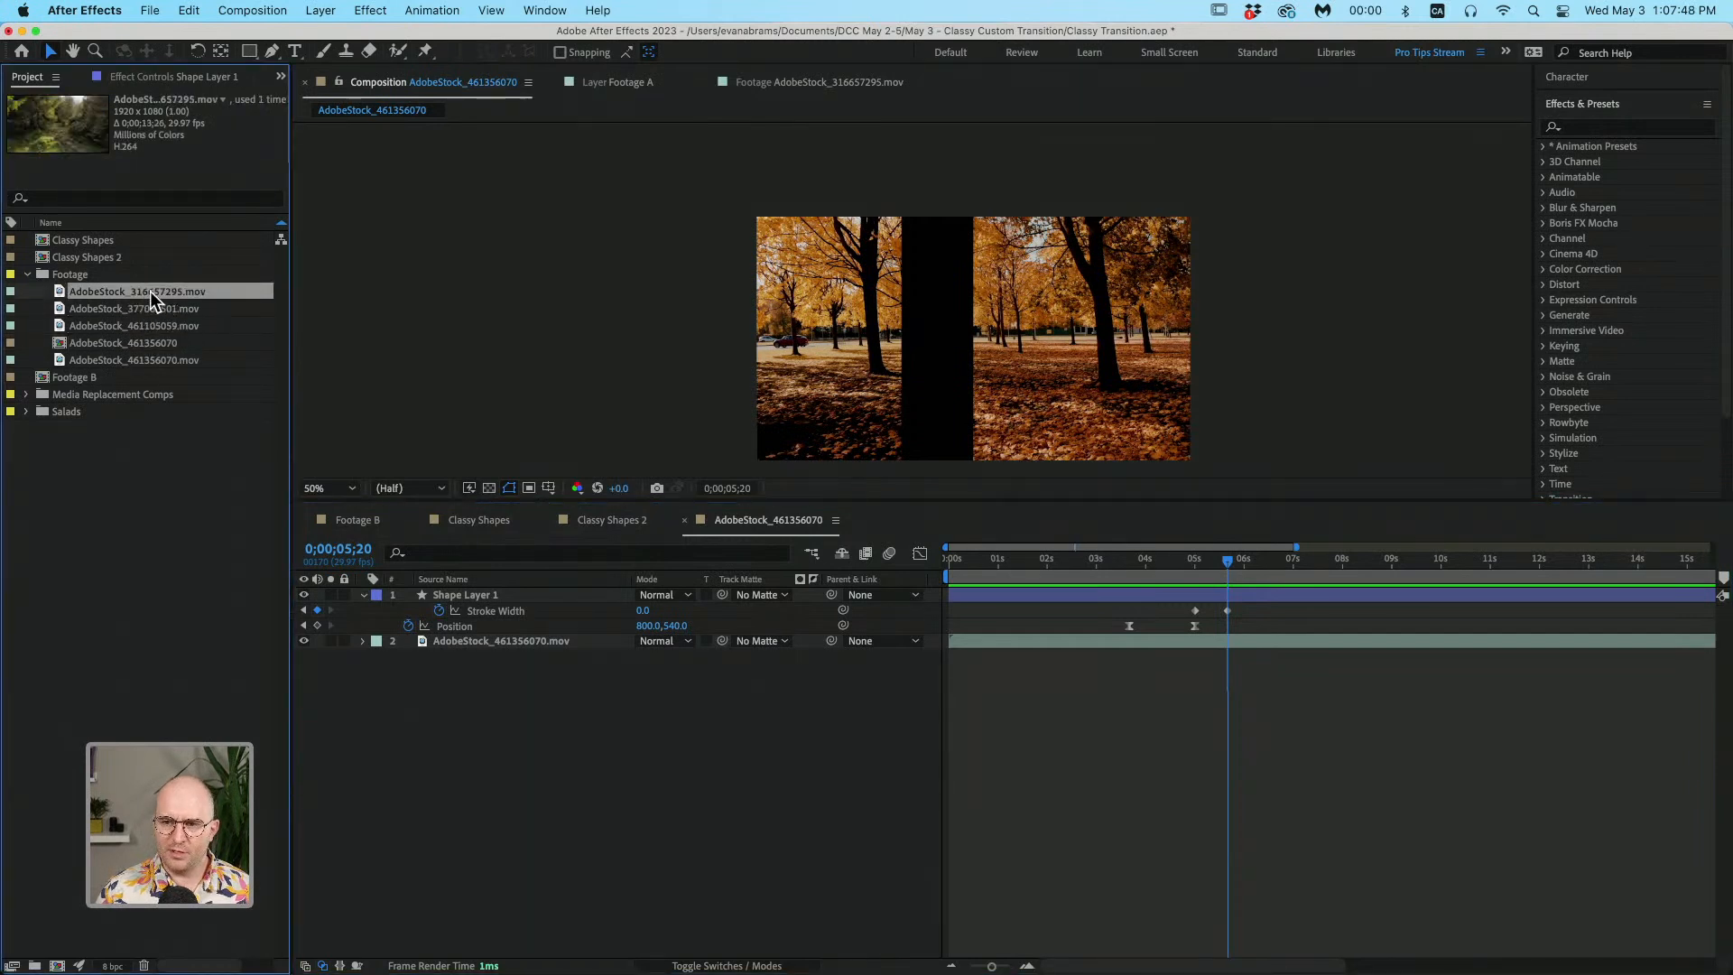
left_click_drag(150, 291, 1168, 648)
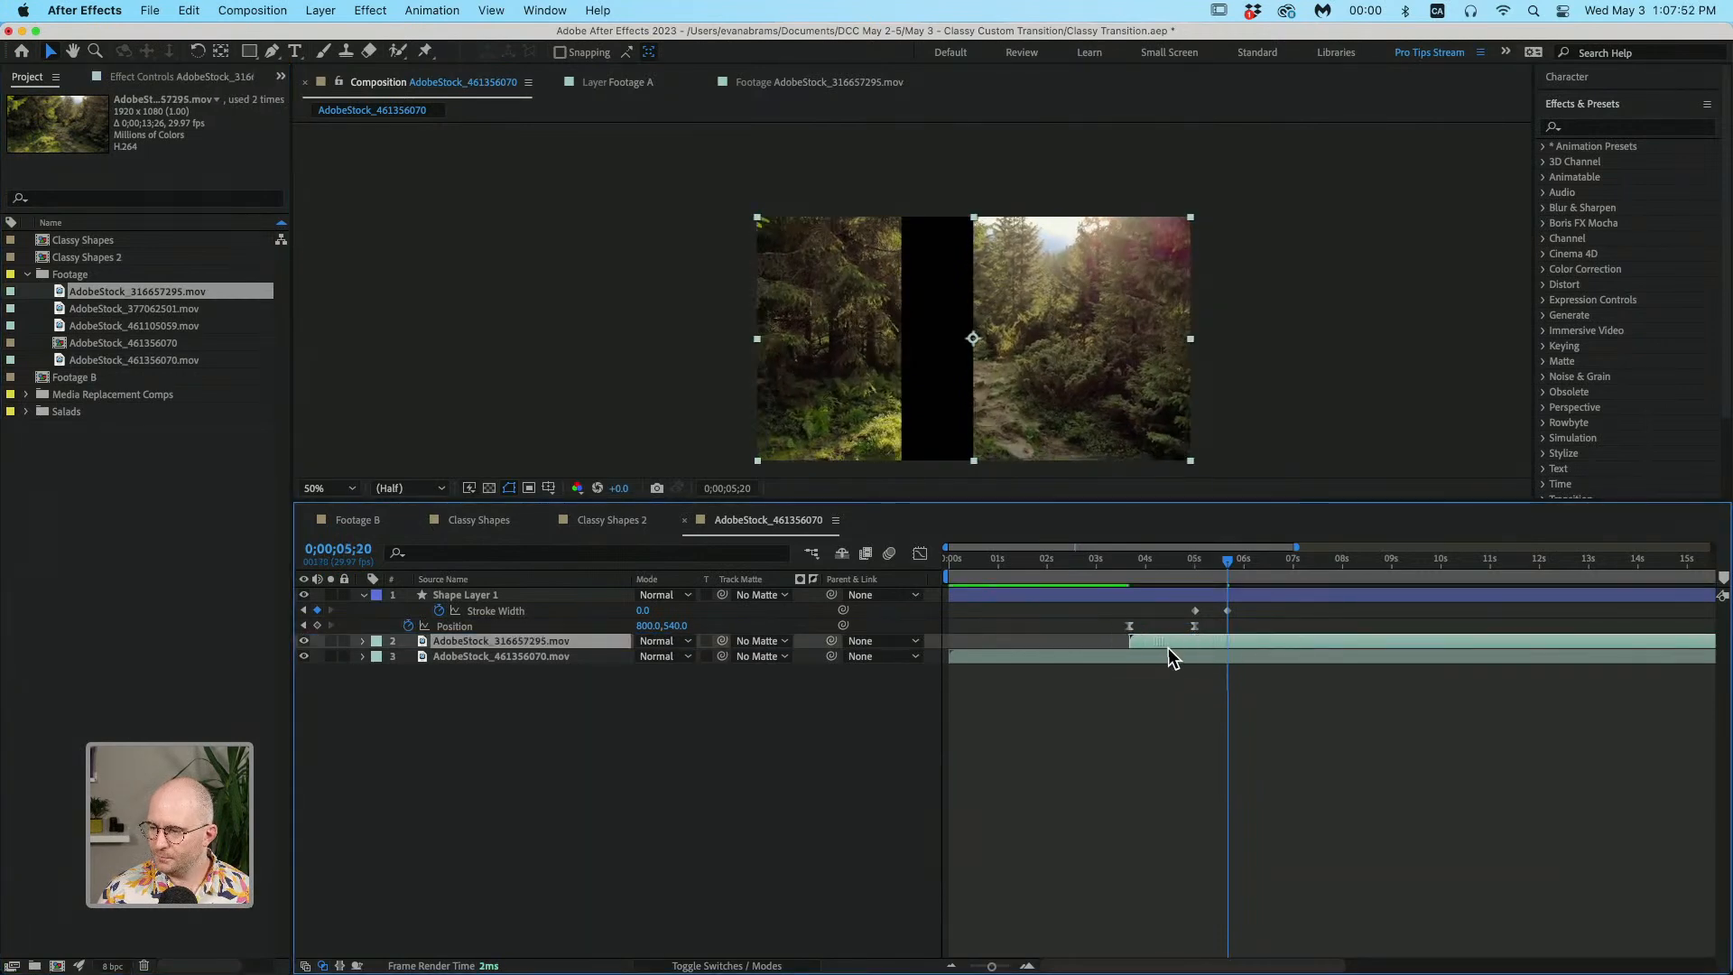
left_click_drag(1127, 566, 1215, 564)
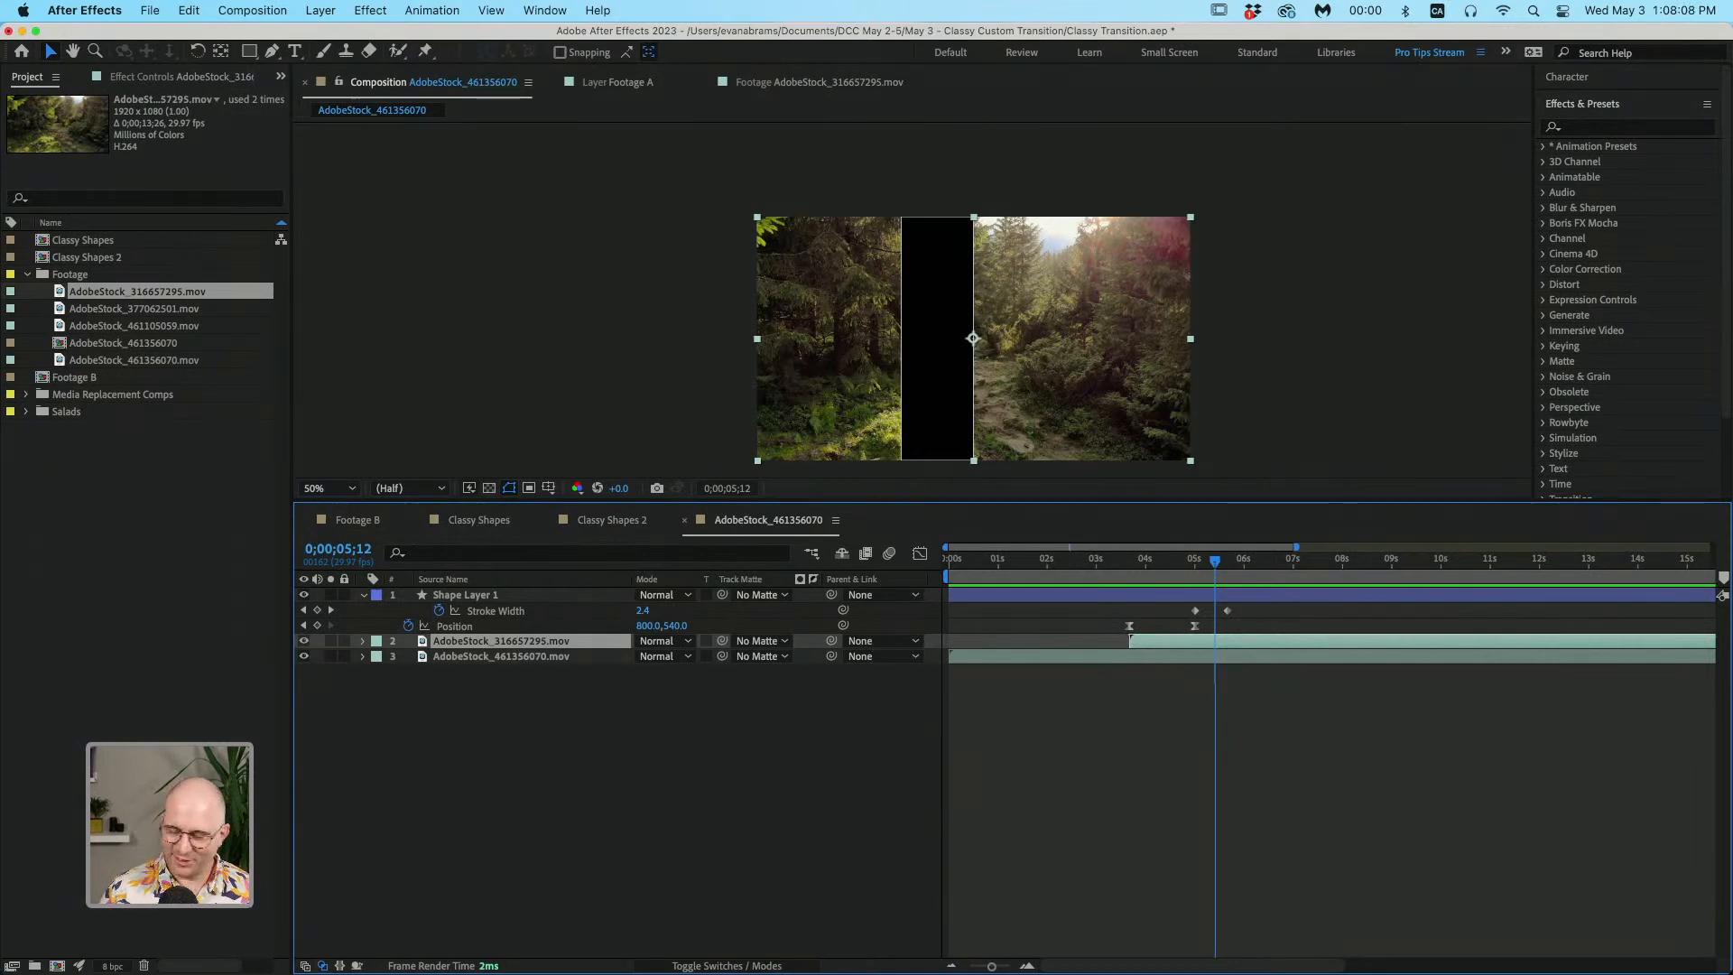
Step: Use the strip's shape layer as the track matte for the AdobeStock_316657295.mov layer and inspect the masked strip
left_click(733, 966)
left_click(731, 966)
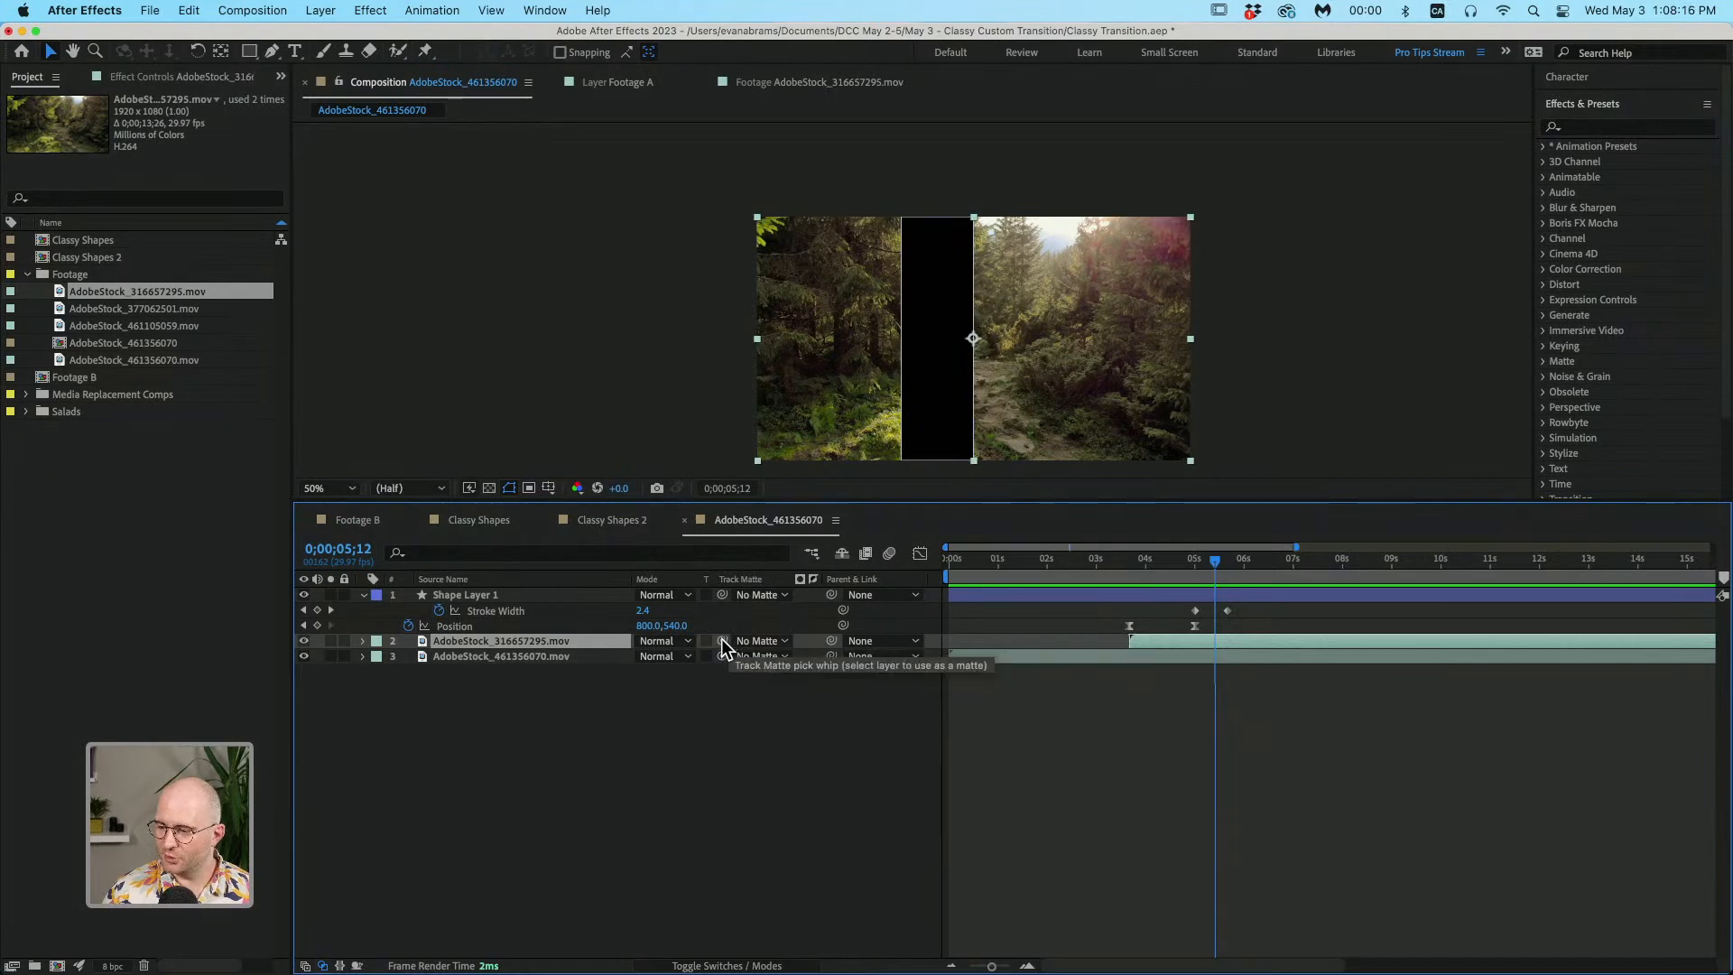
left_click_drag(722, 641, 507, 593)
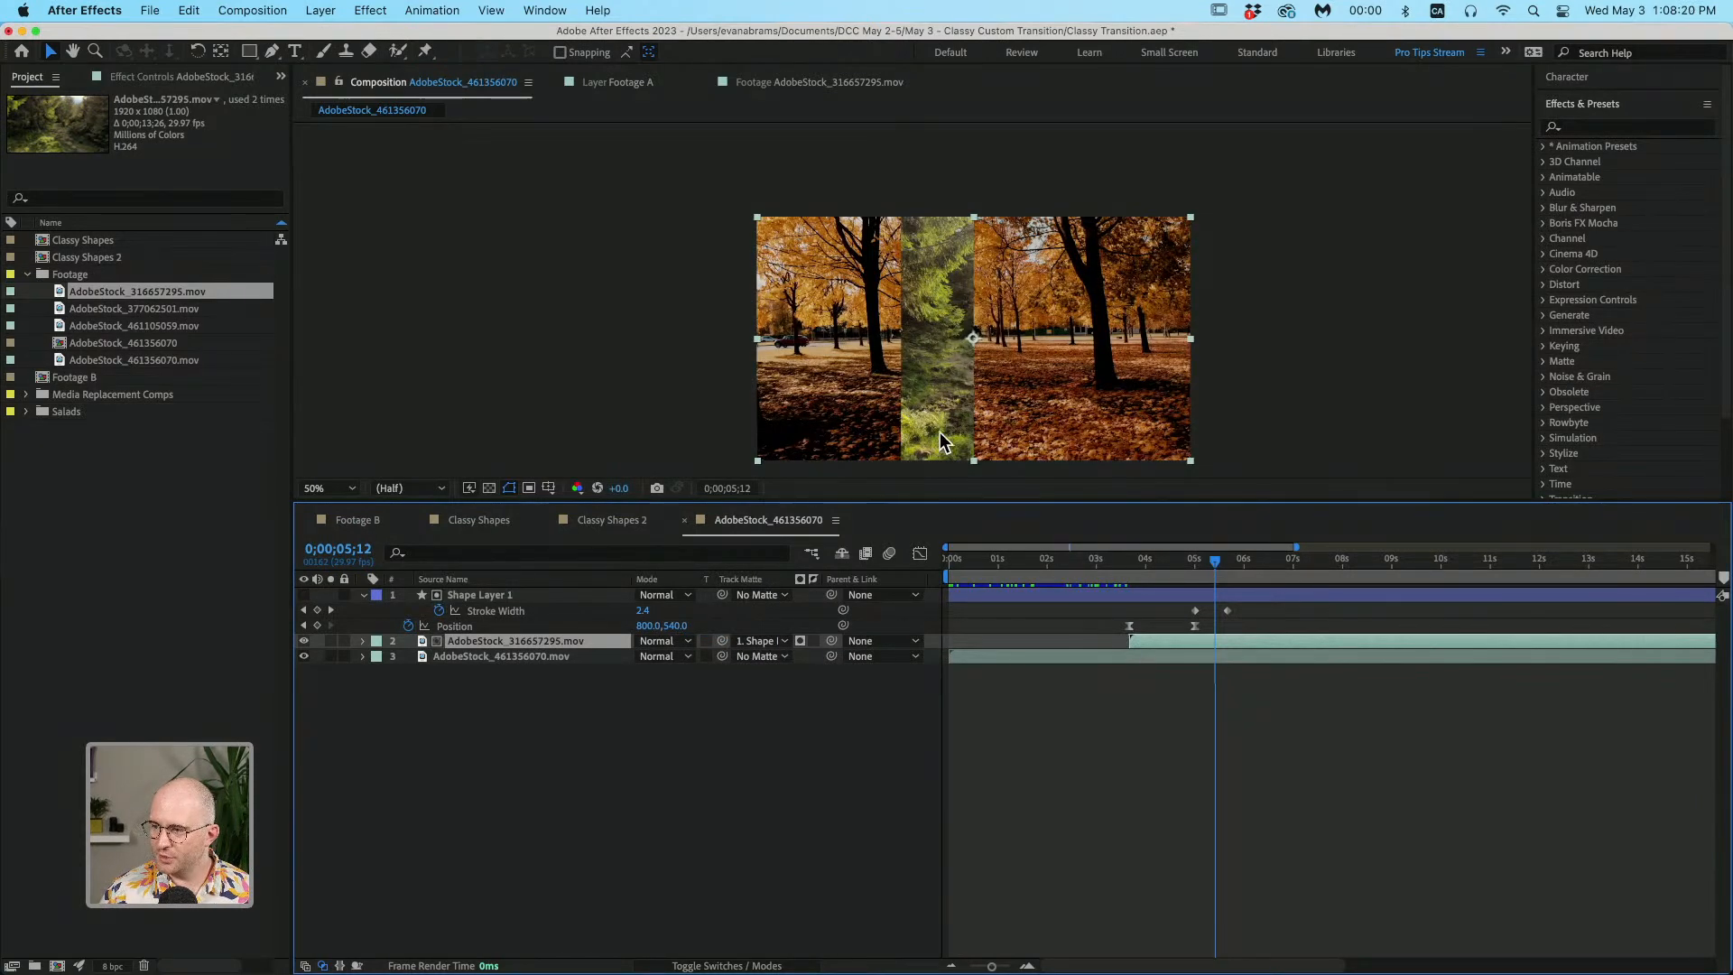
scroll(963, 304, "up", 2)
scroll(962, 303, "down", 1)
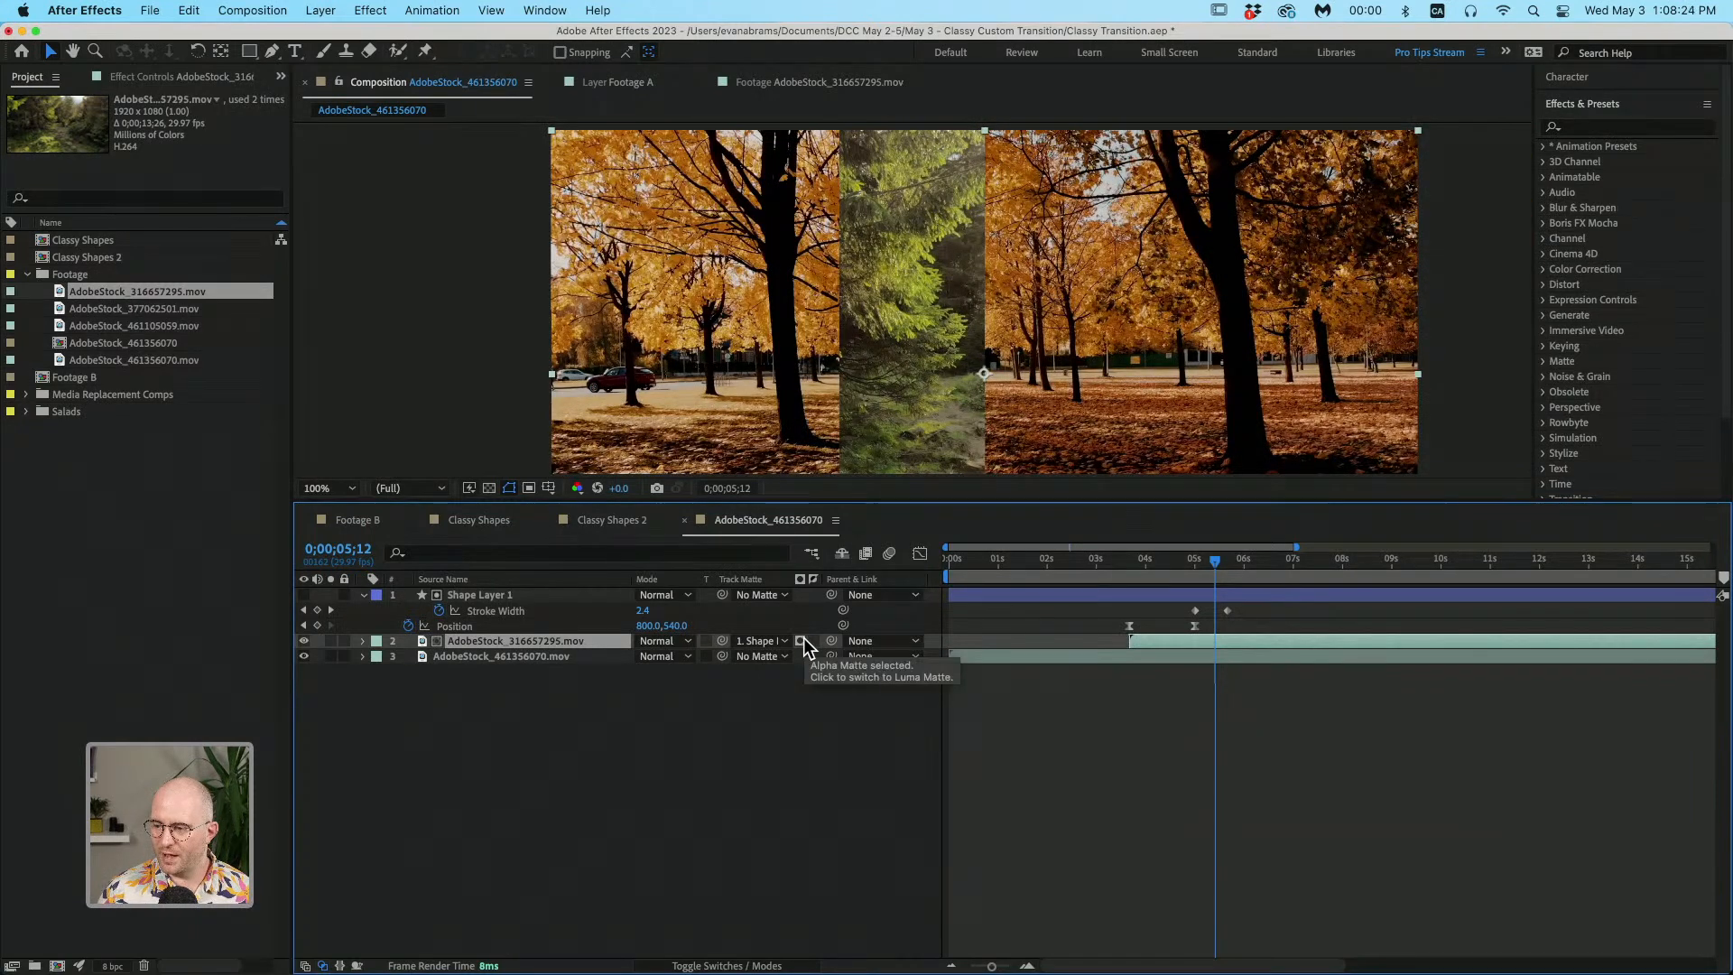
Step: Select the strip's shape layer and scrub to 0;00;05;20 to view the masked strip without its stroke
left_click(1028, 594)
mouse_move(1215, 567)
left_mouse_down()
mouse_move(1245, 585)
mouse_move(1145, 598)
mouse_move(1221, 594)
left_mouse_up()
scroll(1119, 405, "down", 1)
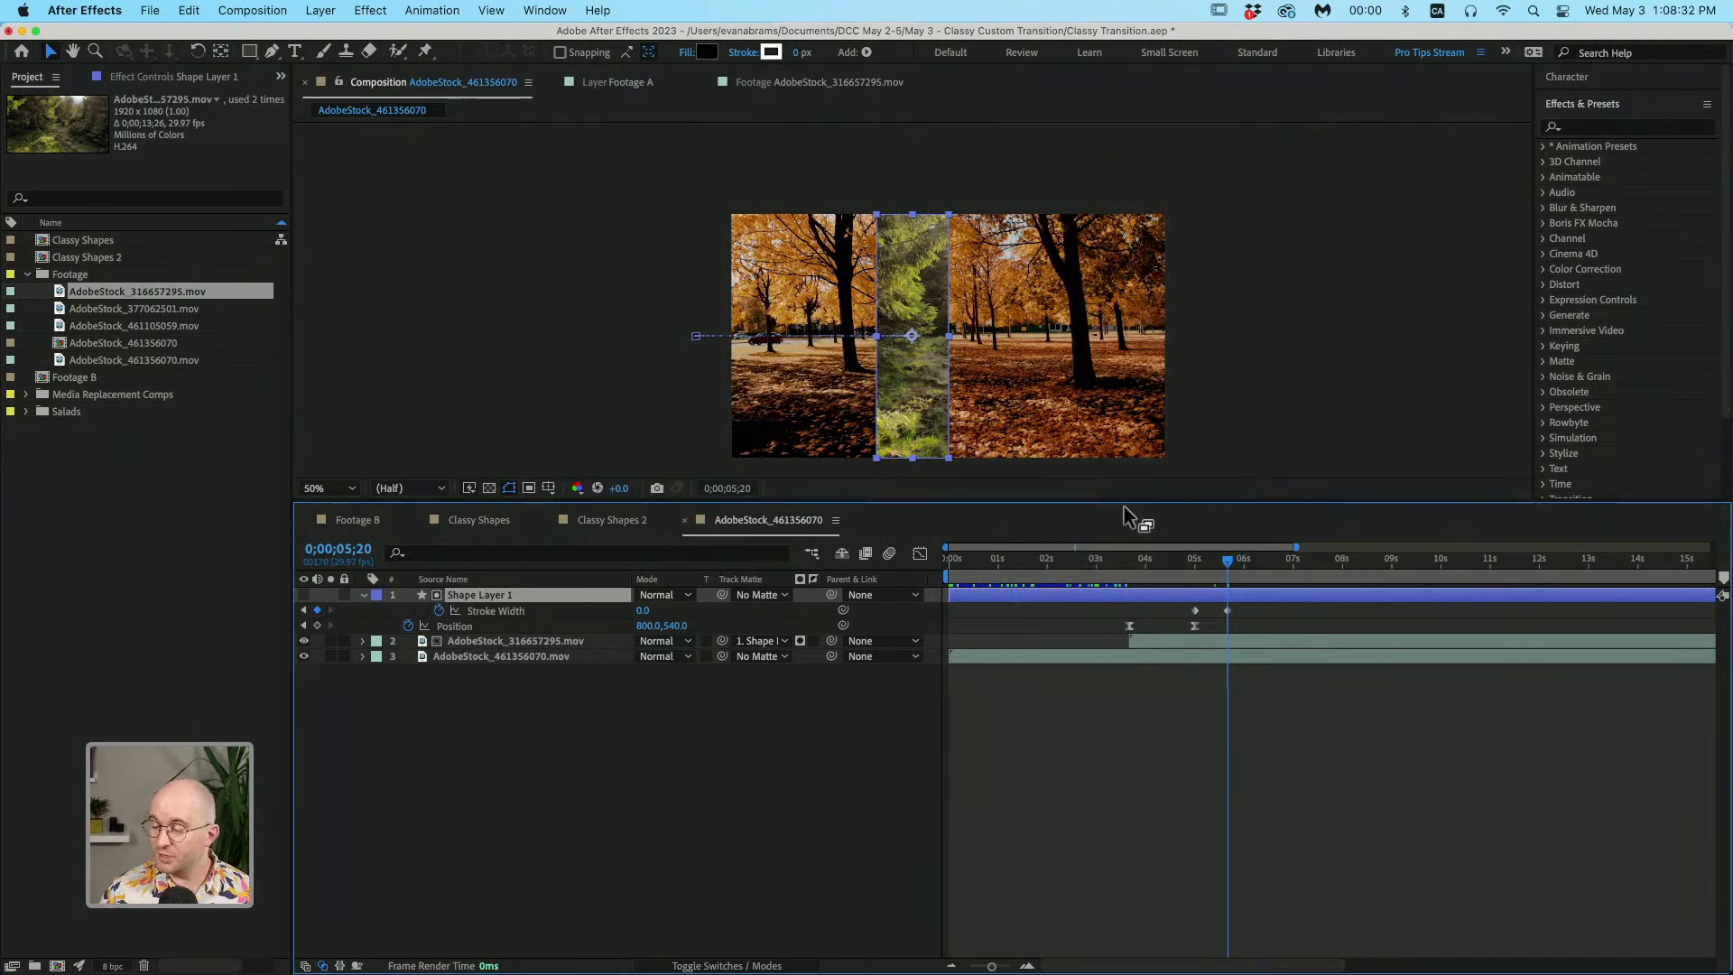
Step: Try moving the AdobeStock_316657295.mov layer above its matte shape layer, and undo the reordering
left_click(1149, 639)
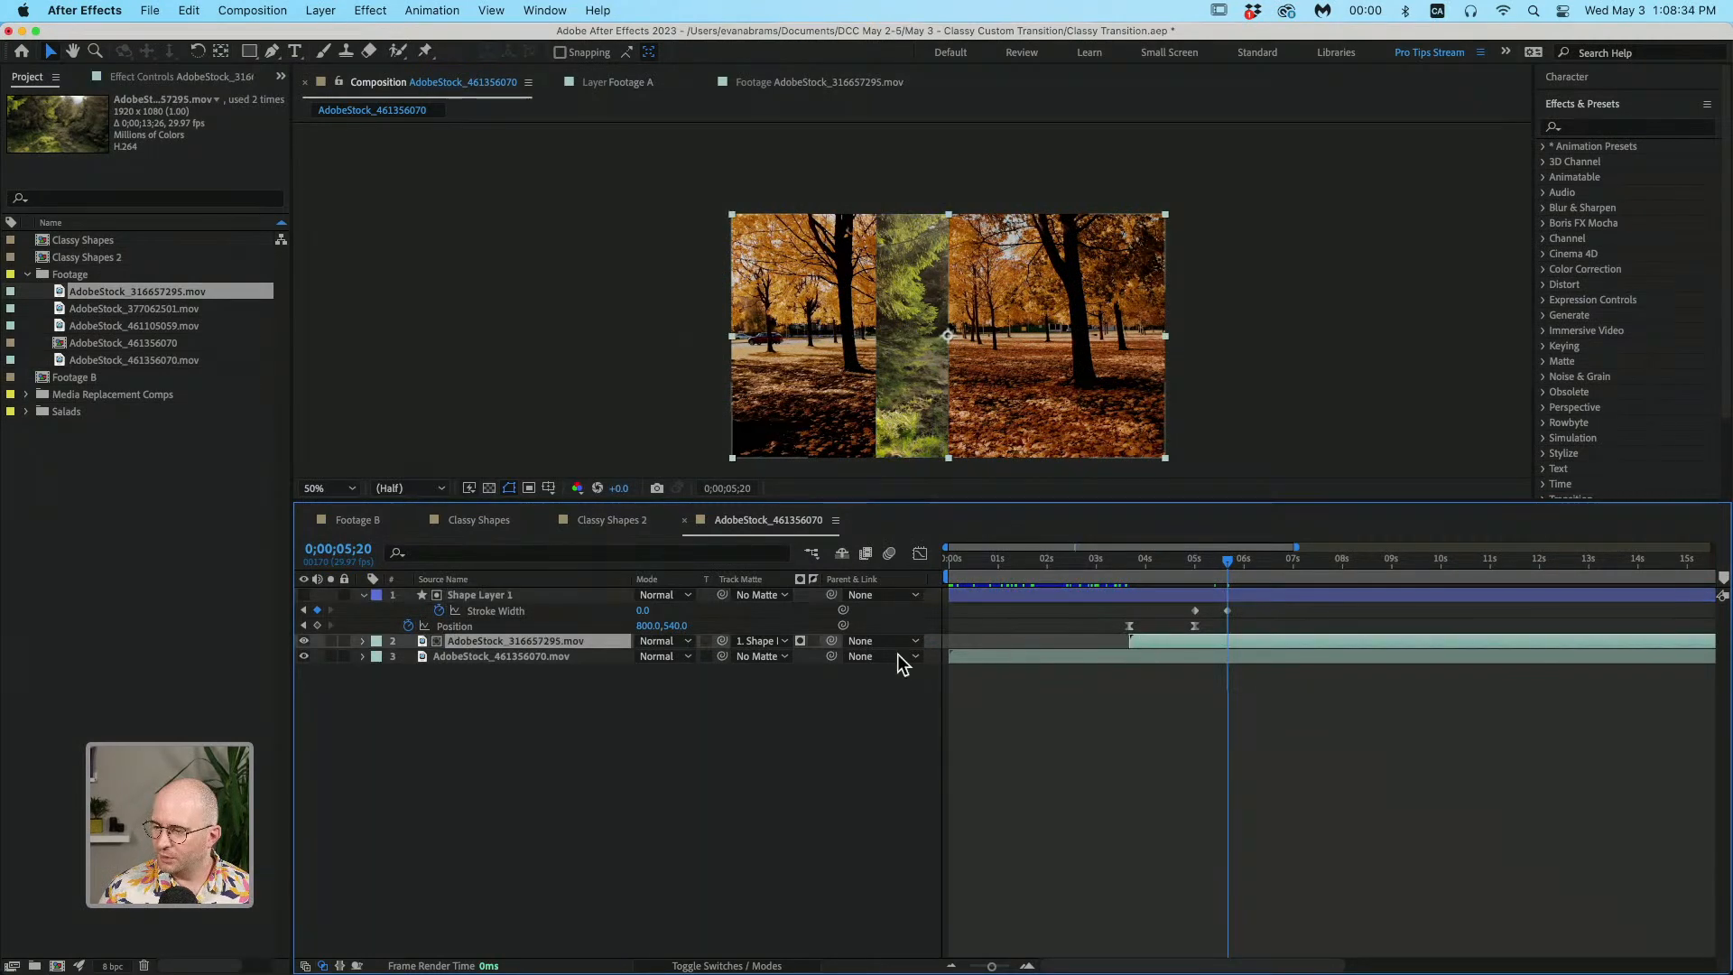
left_click_drag(604, 643, 601, 589)
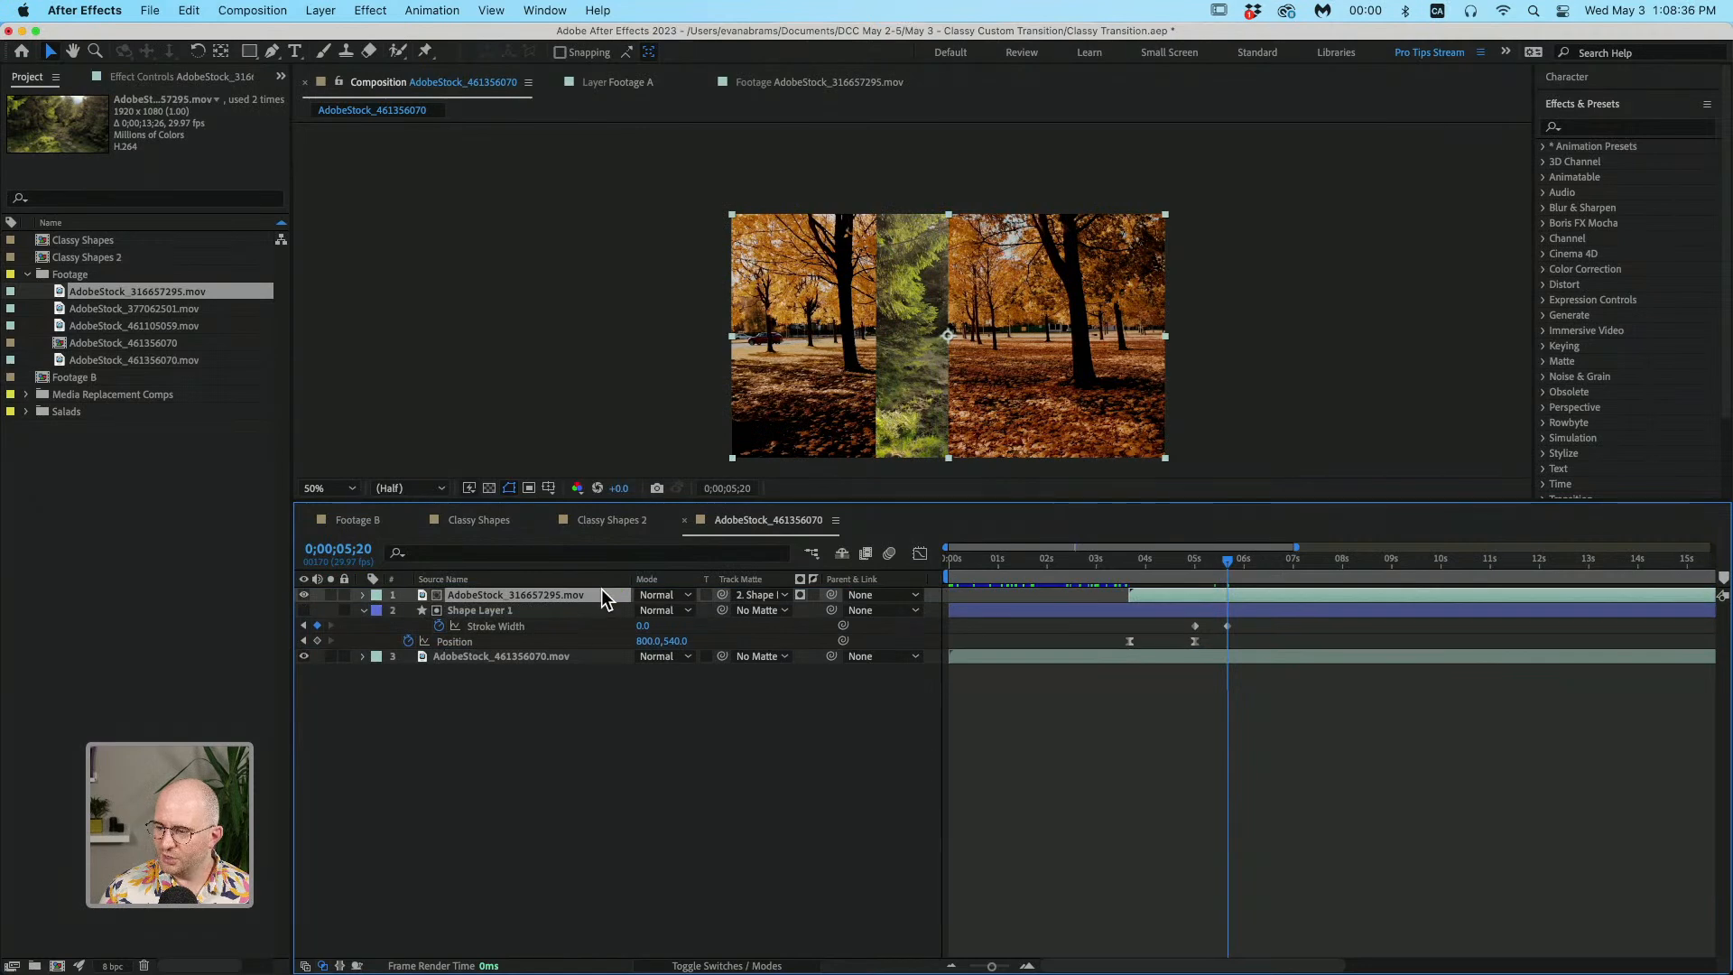
key("super+z")
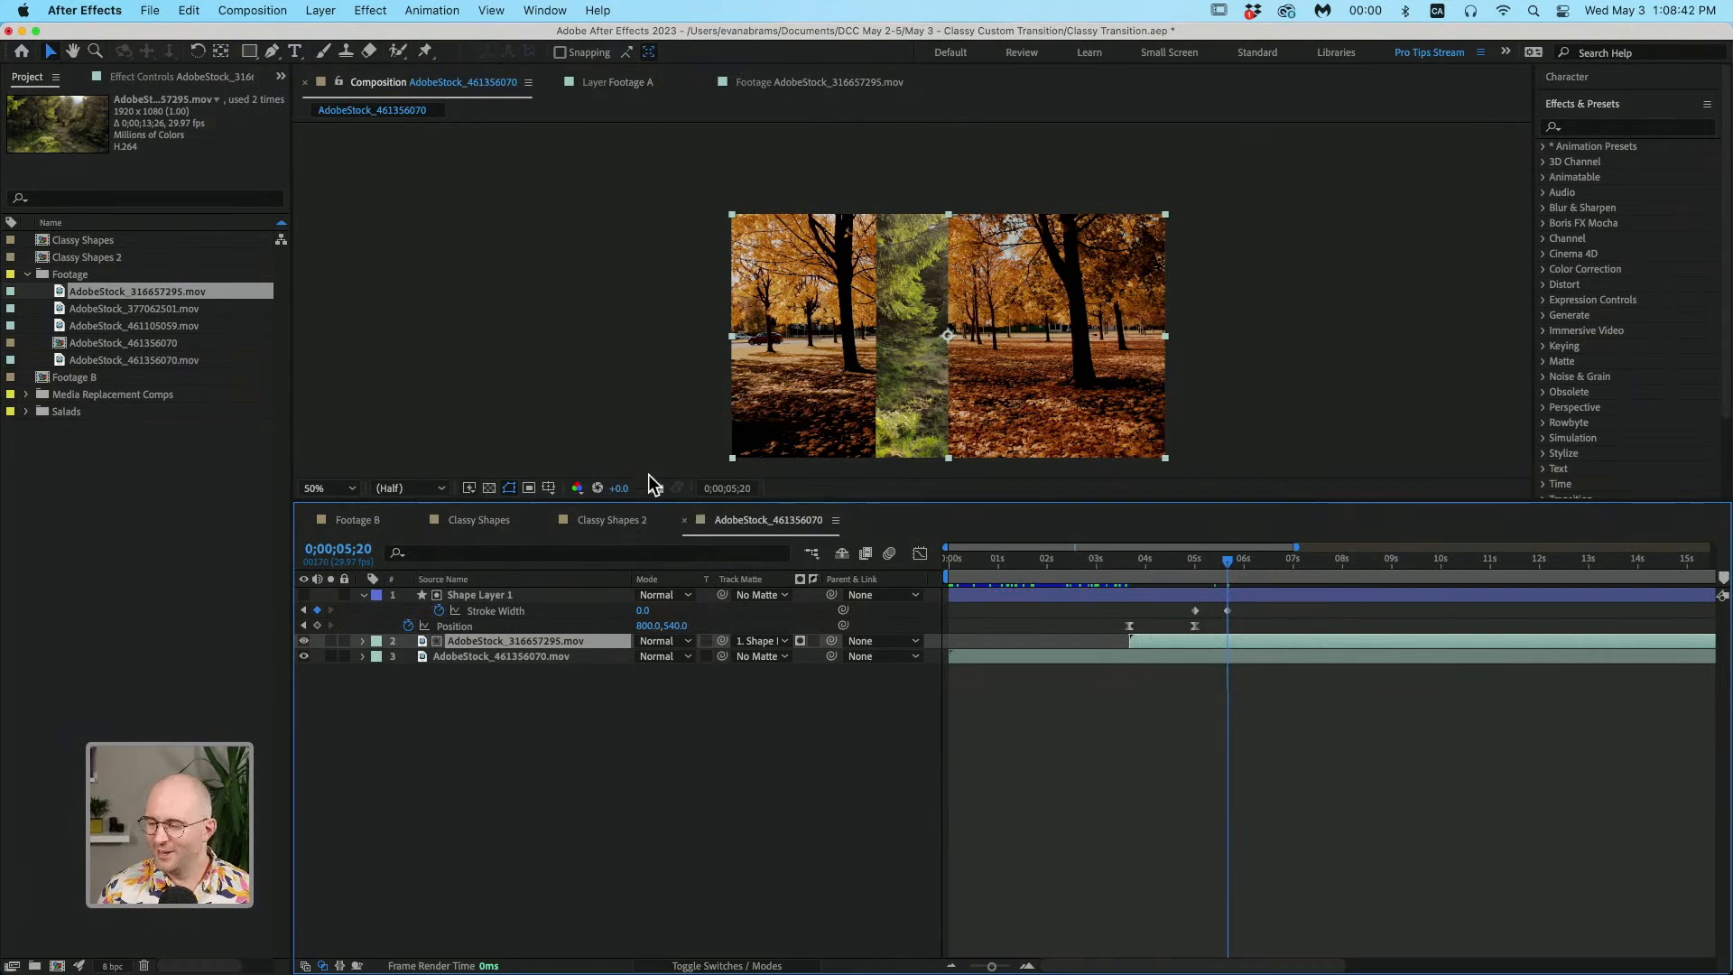
left_click(1117, 668)
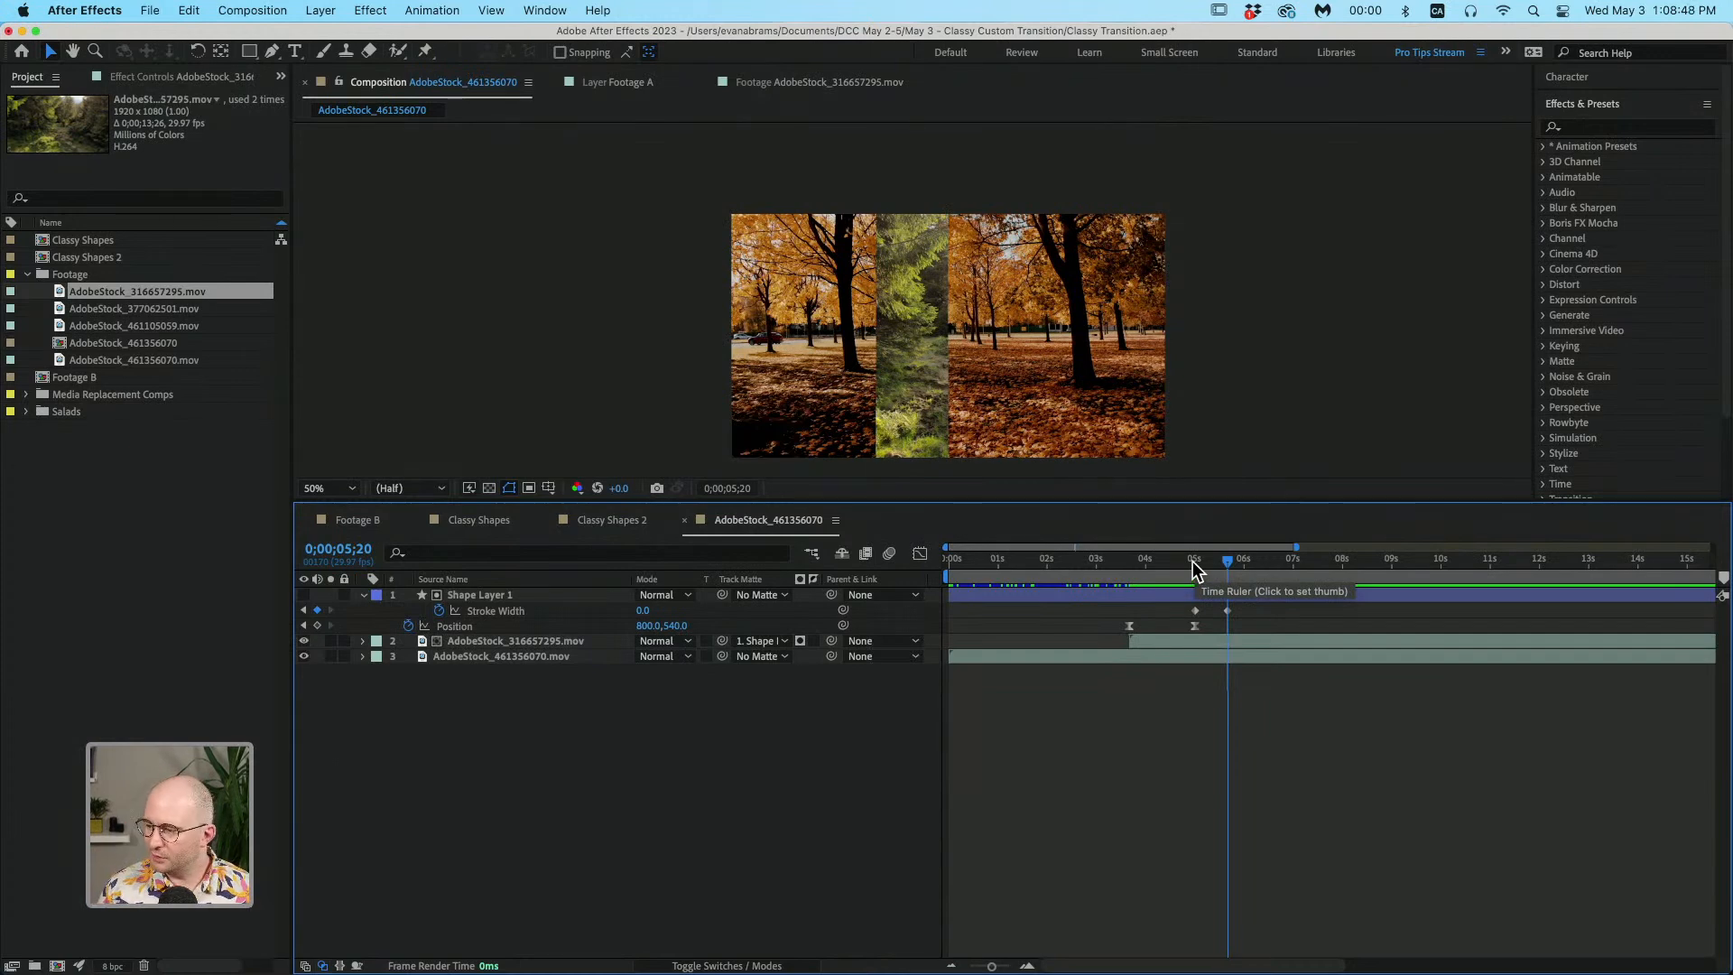
Step: Pre-compose the AdobeStock_316657295.mov layer as Clip B, leaving all attributes in the current composition and opening the new composition
left_click(1192, 565)
mouse_move(1189, 566)
left_mouse_down()
mouse_move(1233, 573)
mouse_move(1227, 606)
left_mouse_up()
left_click(1218, 641)
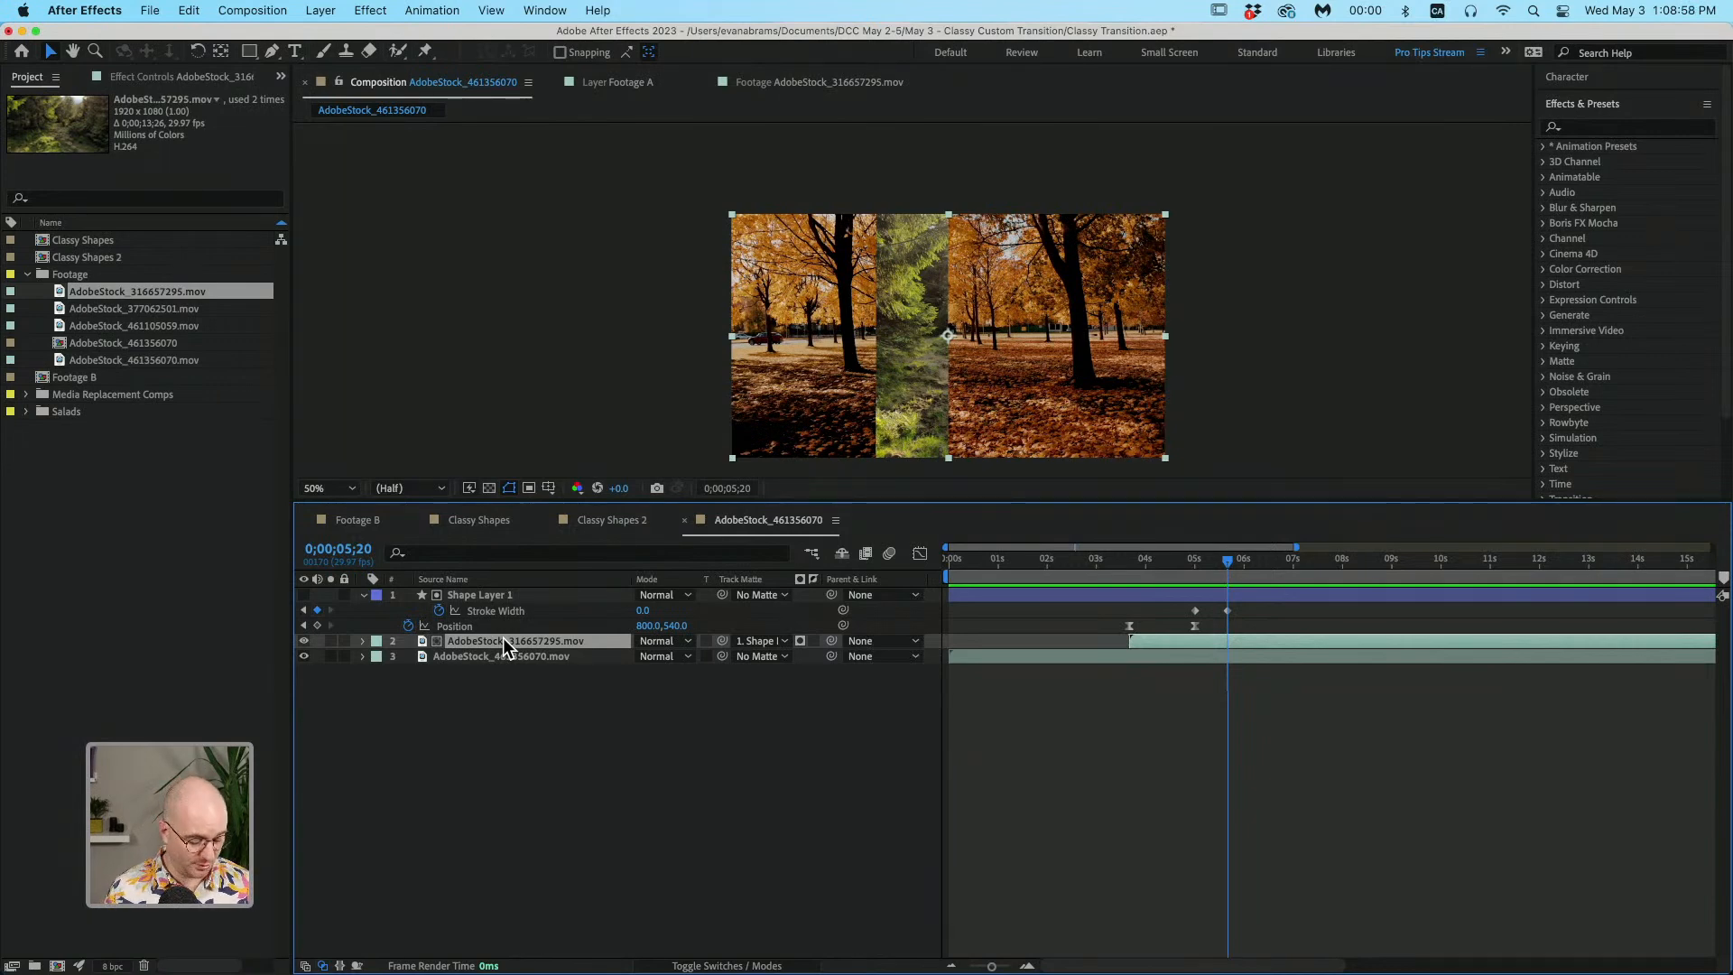
key("super+shift+c")
type("Footage B")
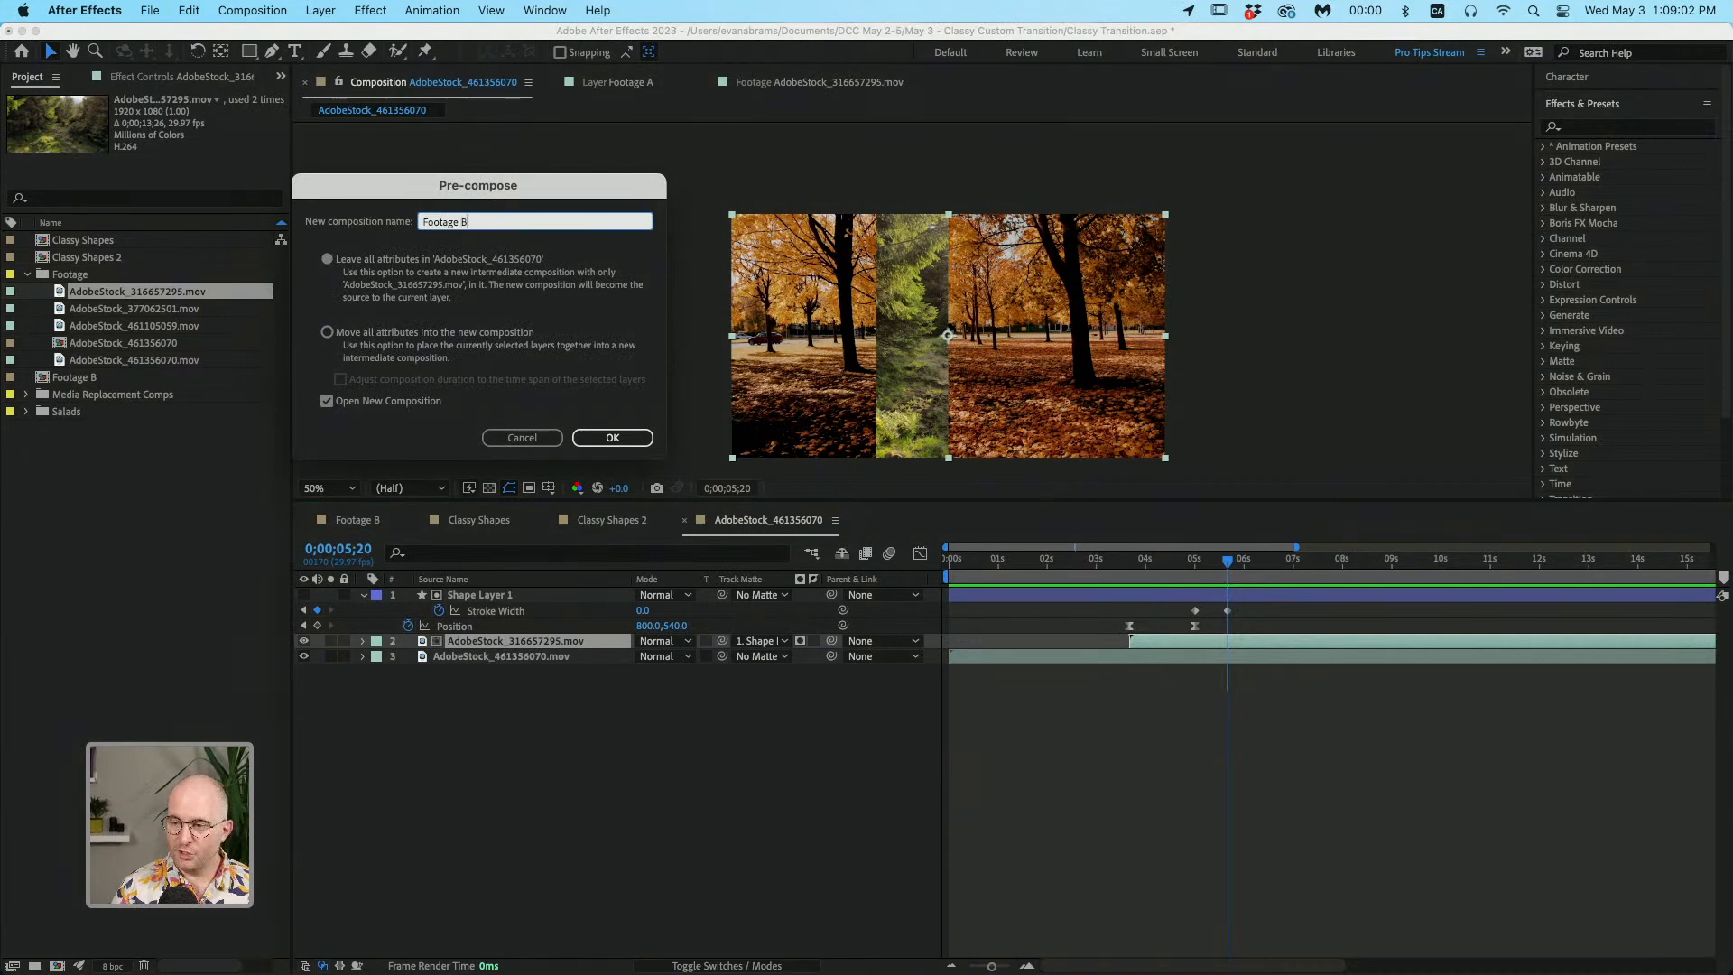
key("super+a")
type("Cl")
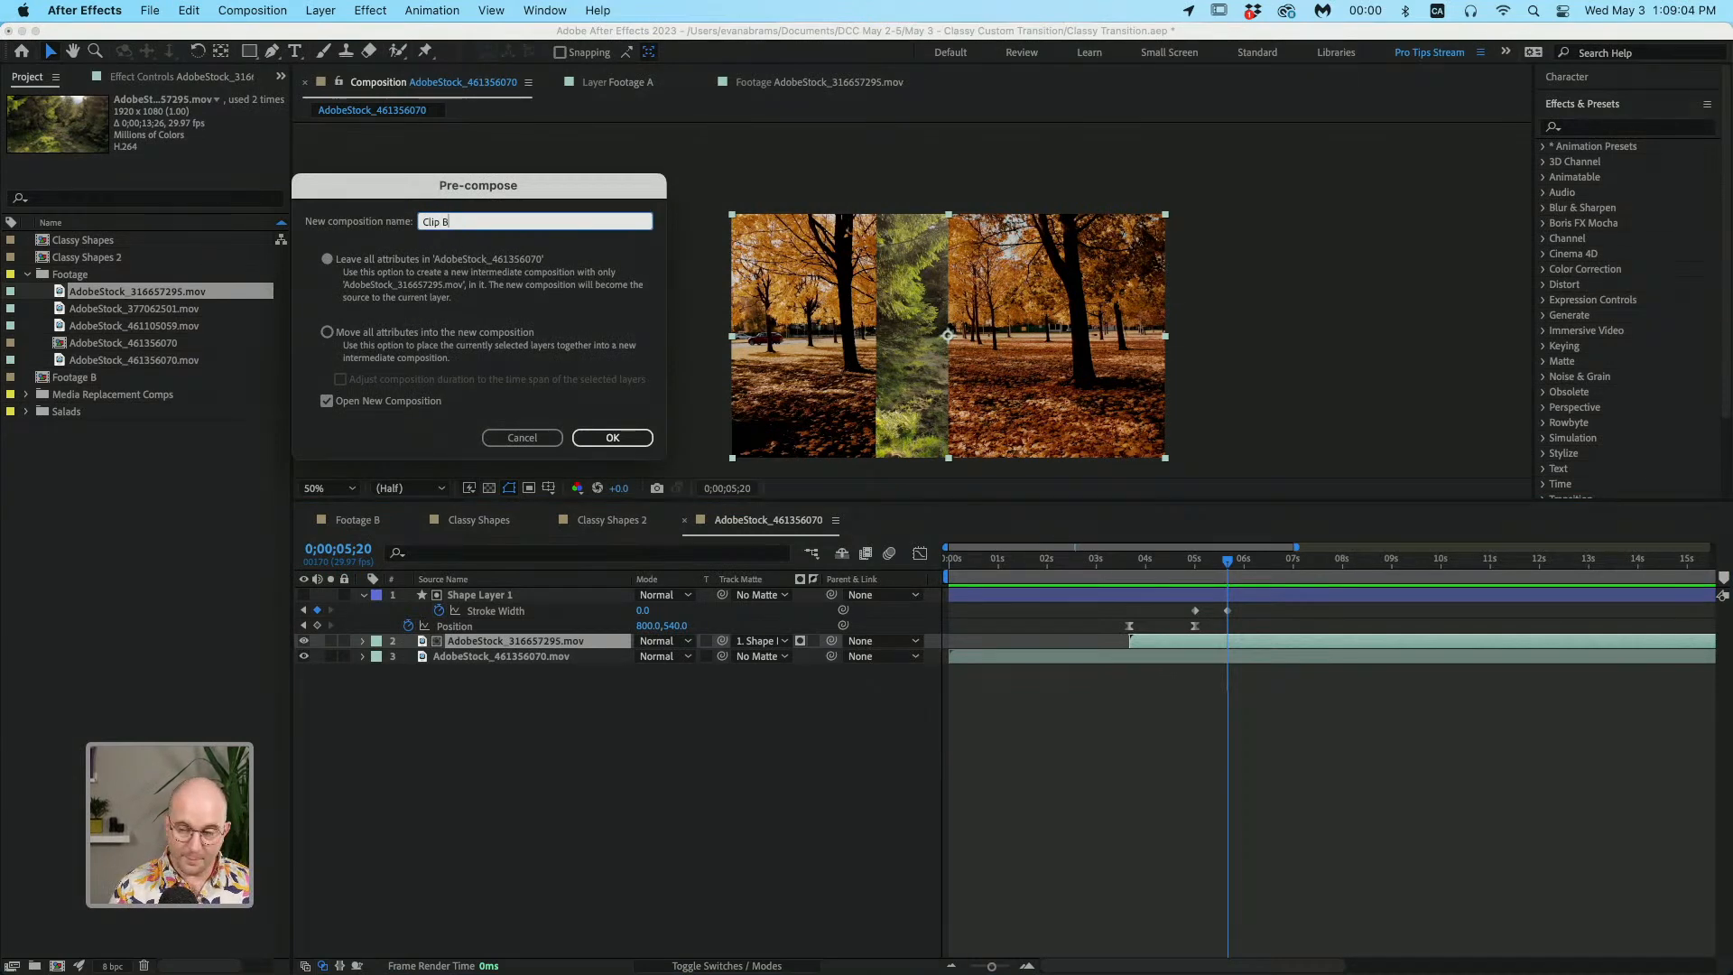
key("Return")
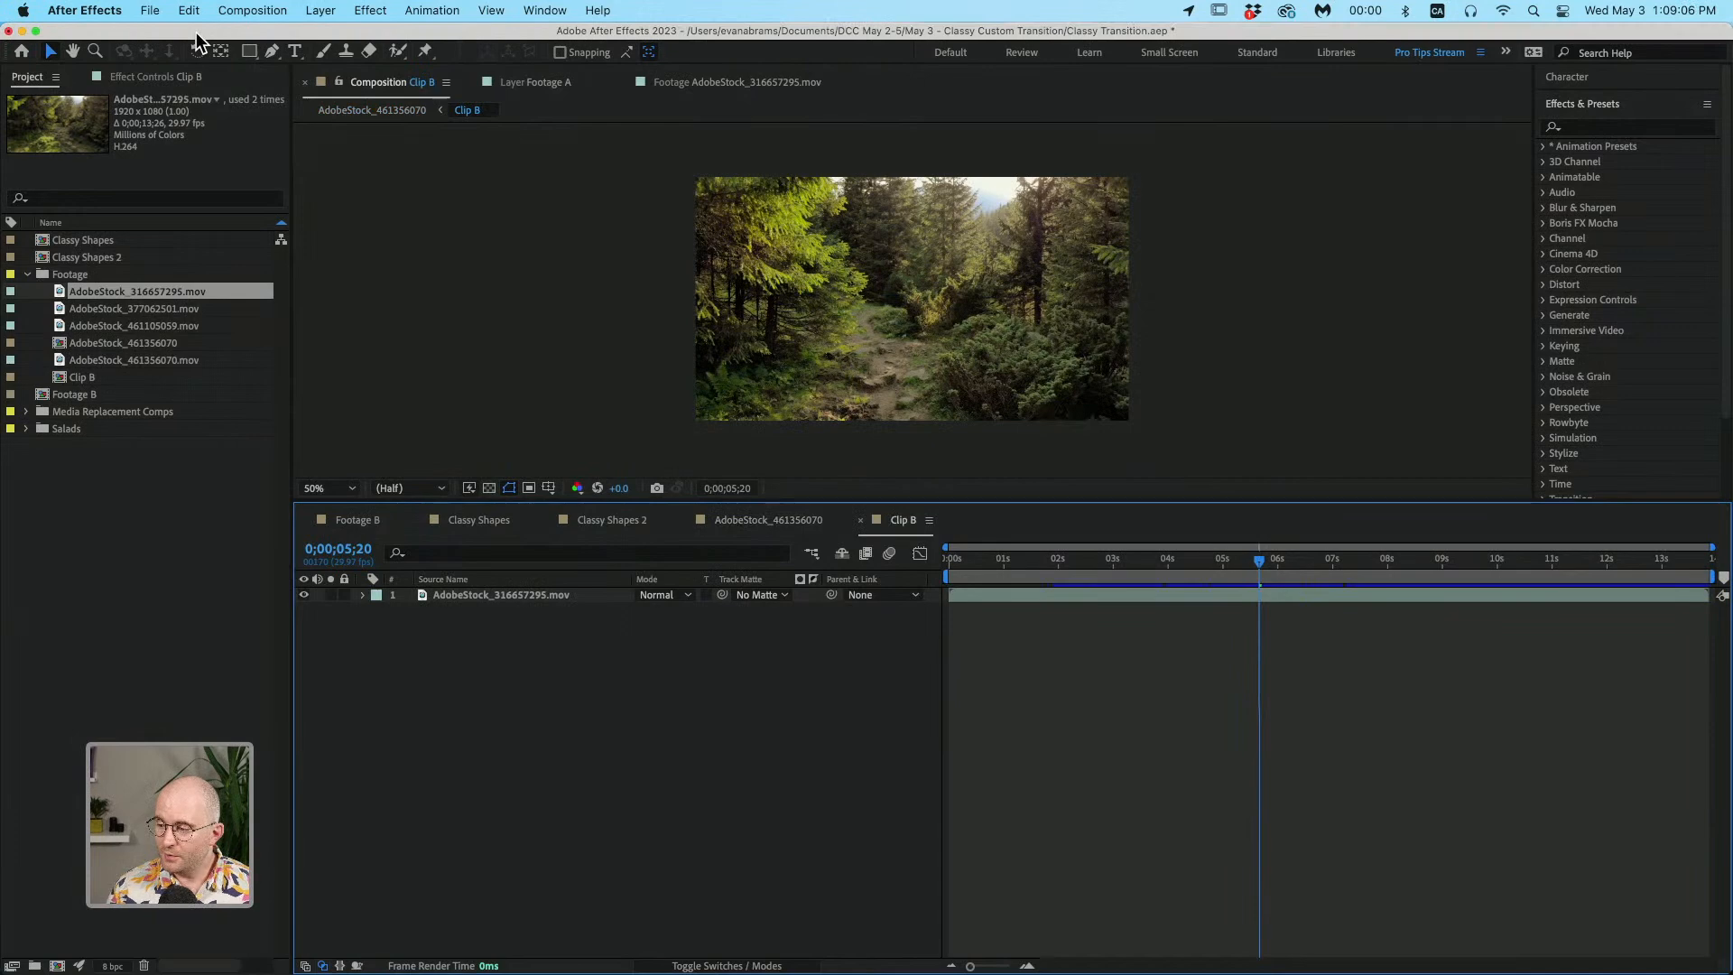
Step: Scrub through the forest footage inside Clip B and return to the AdobeStock_461356070 composition
left_click_drag(1238, 565, 1017, 588)
left_click(1017, 588)
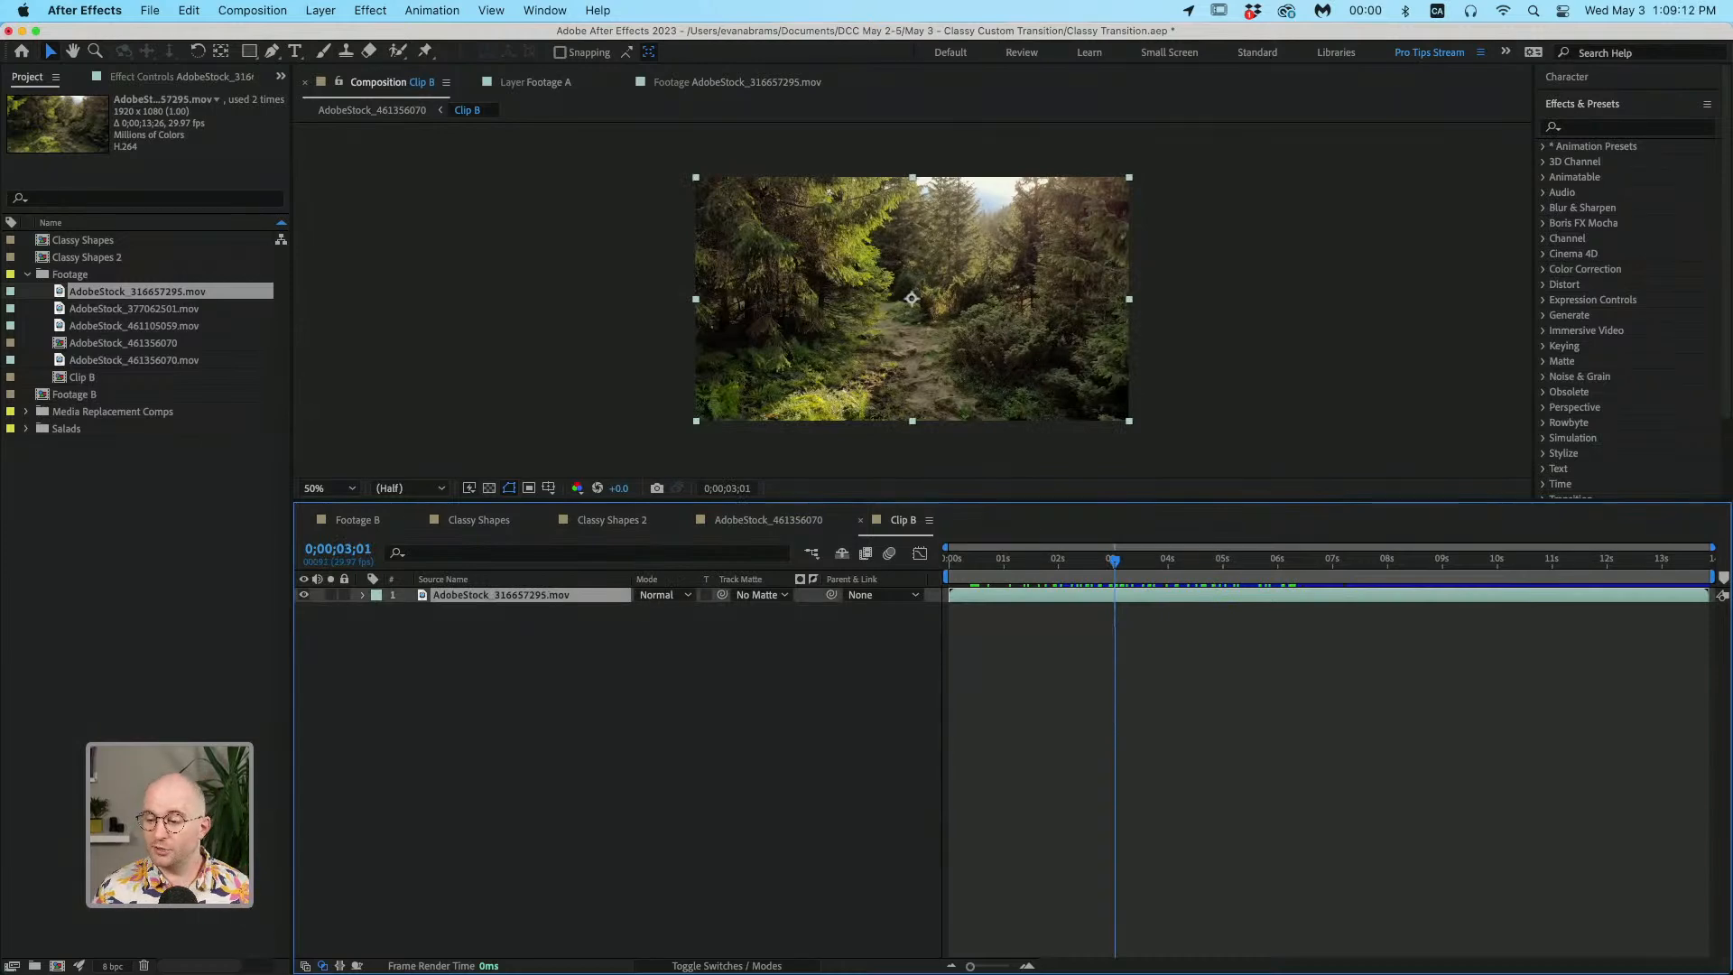
key("super+w")
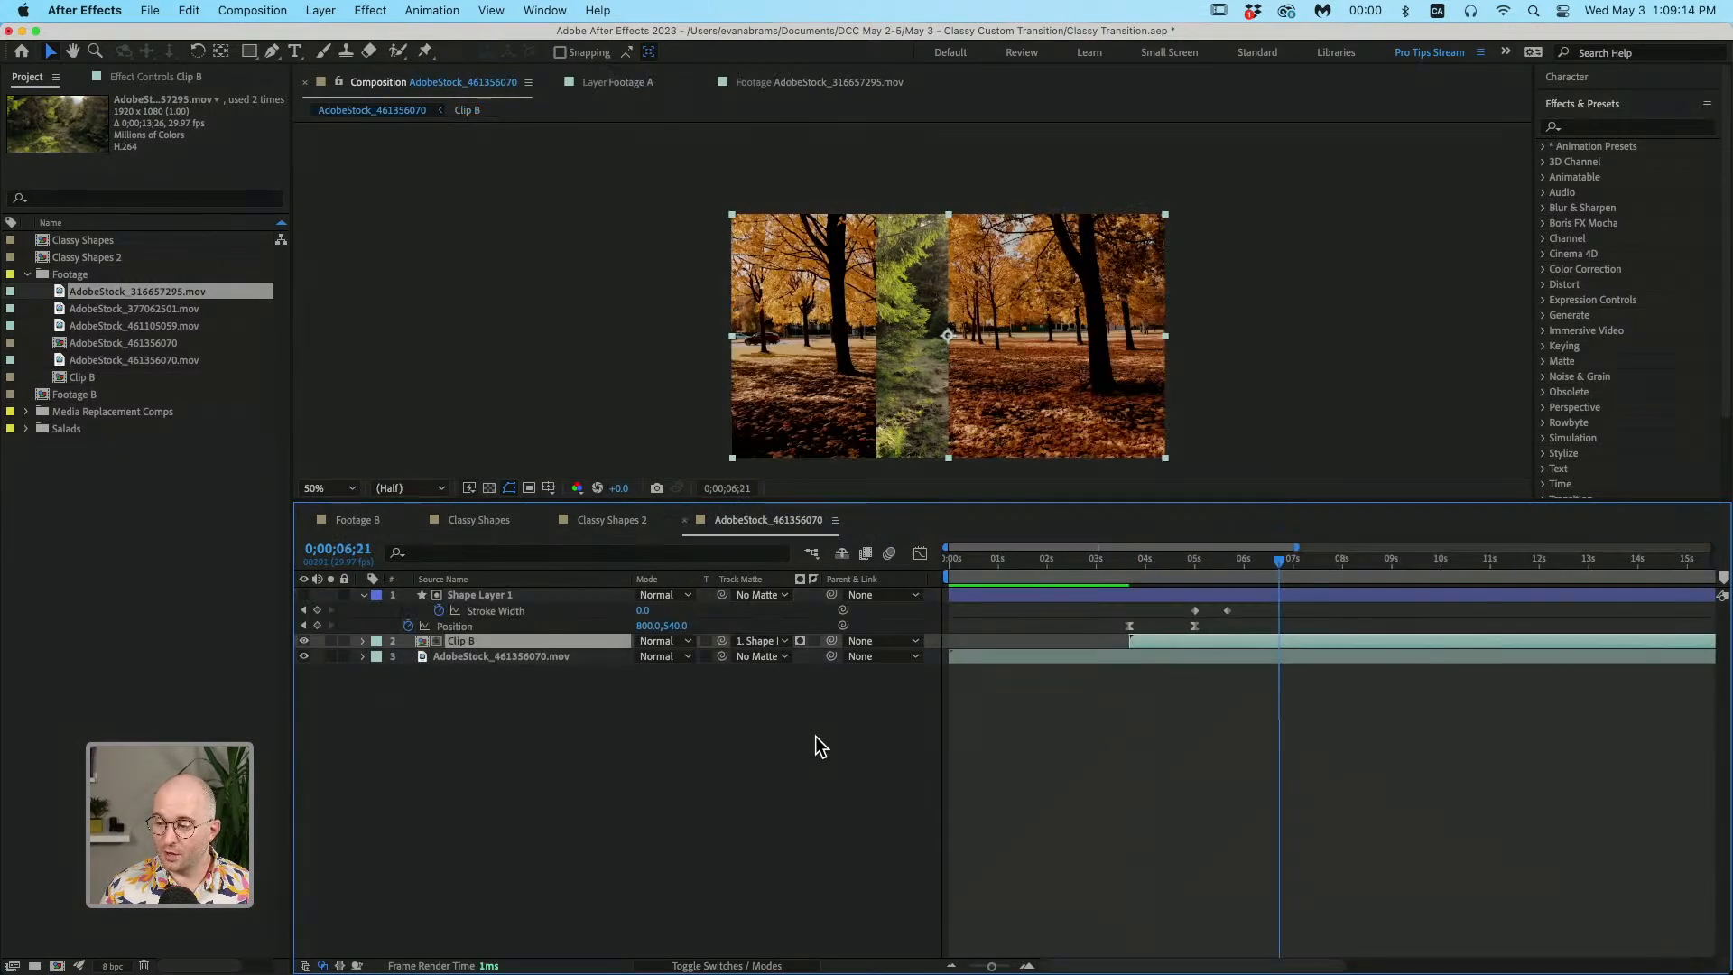
left_click(1271, 774)
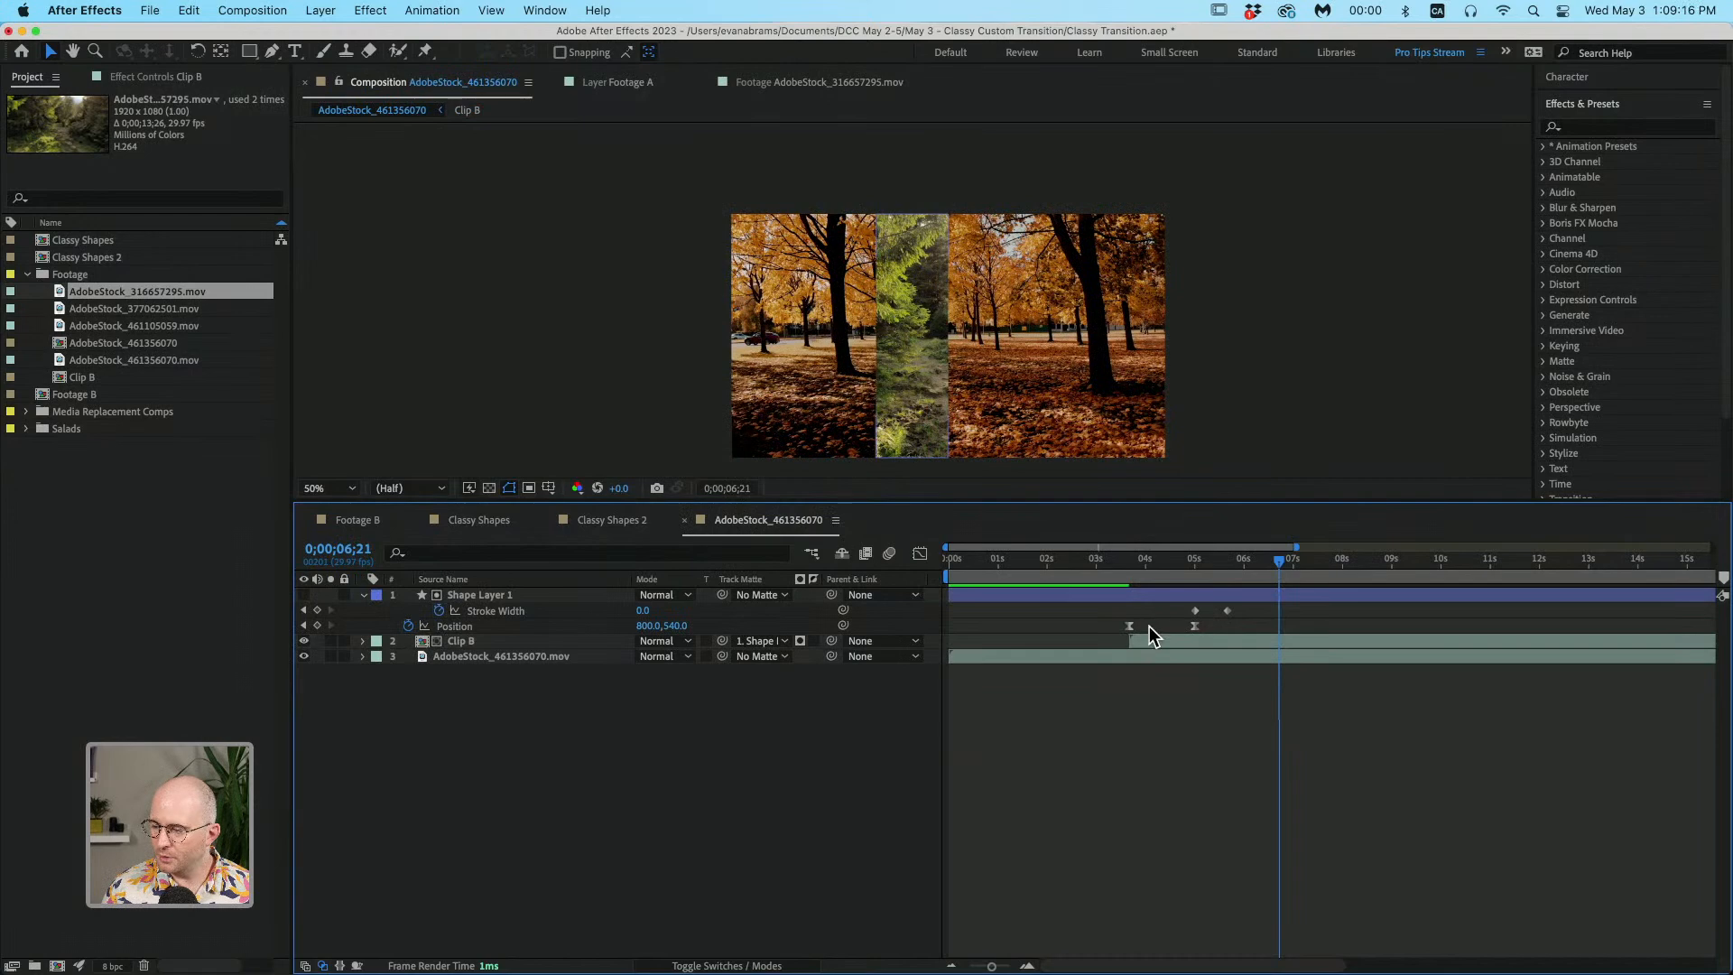
Step: At 0;00;05;00, make the strip's matte shape layer visible and set its blending mode to Add
left_click(1148, 640)
left_click_drag(1157, 576, 1205, 580)
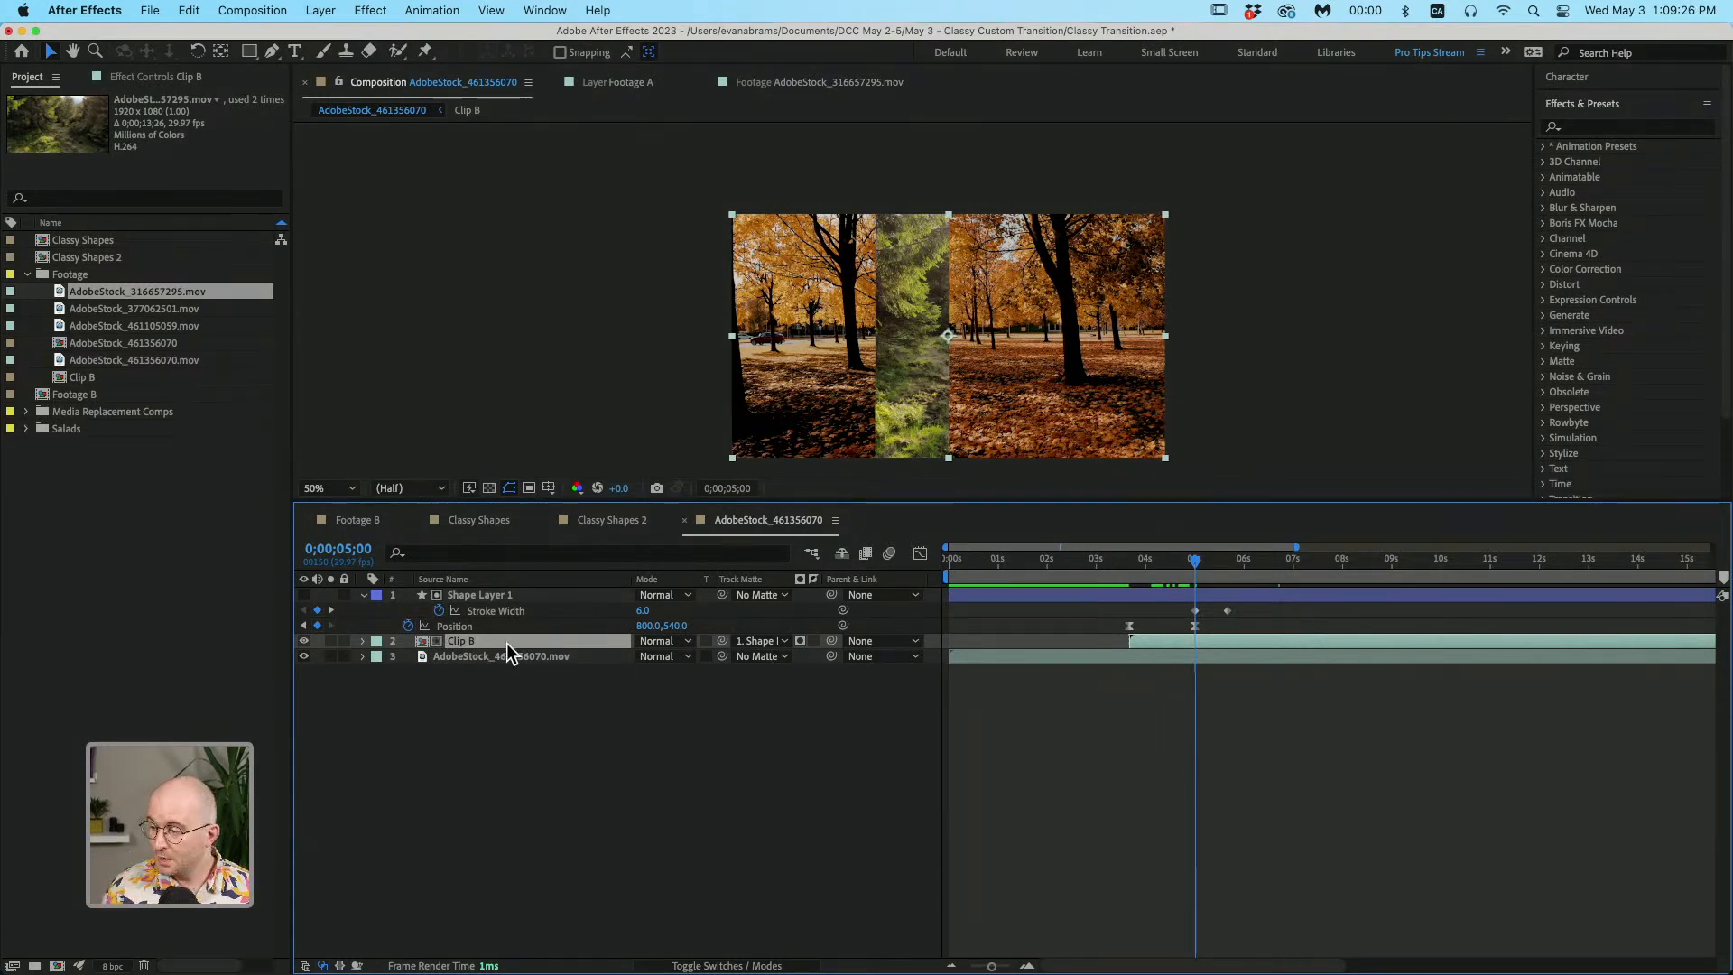
mouse_move(1192, 570)
left_mouse_down()
mouse_move(1211, 573)
mouse_move(1163, 576)
mouse_move(1188, 582)
left_mouse_up()
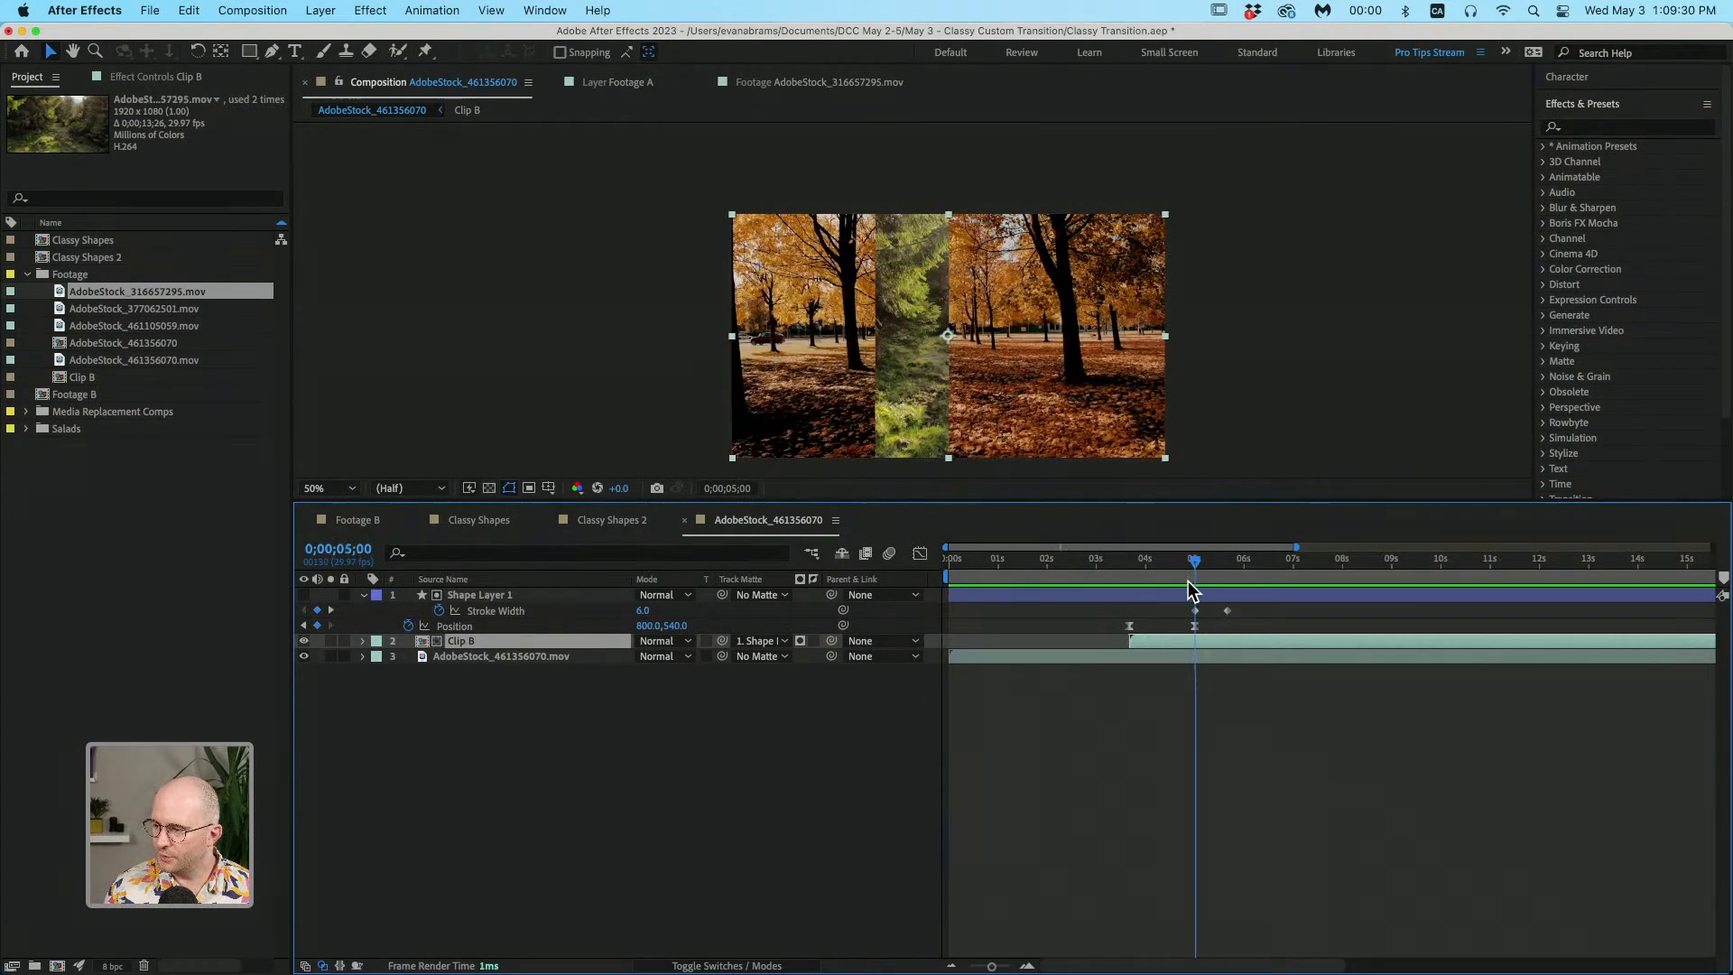
left_click(1188, 596)
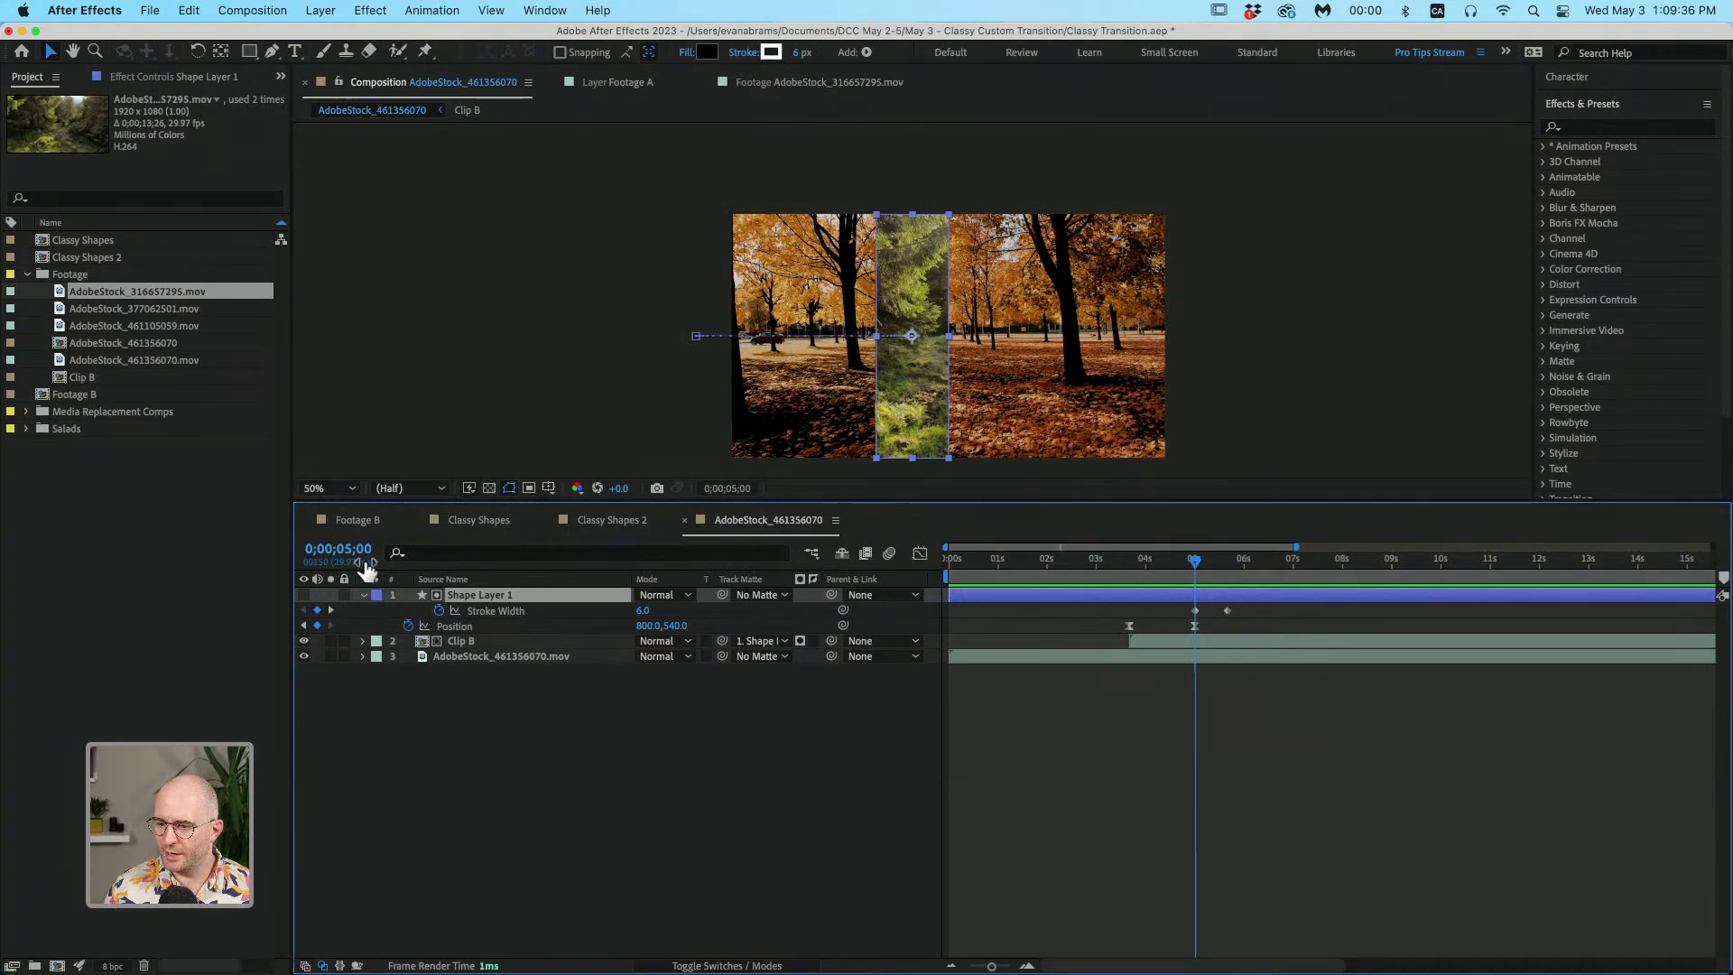
left_click(305, 595)
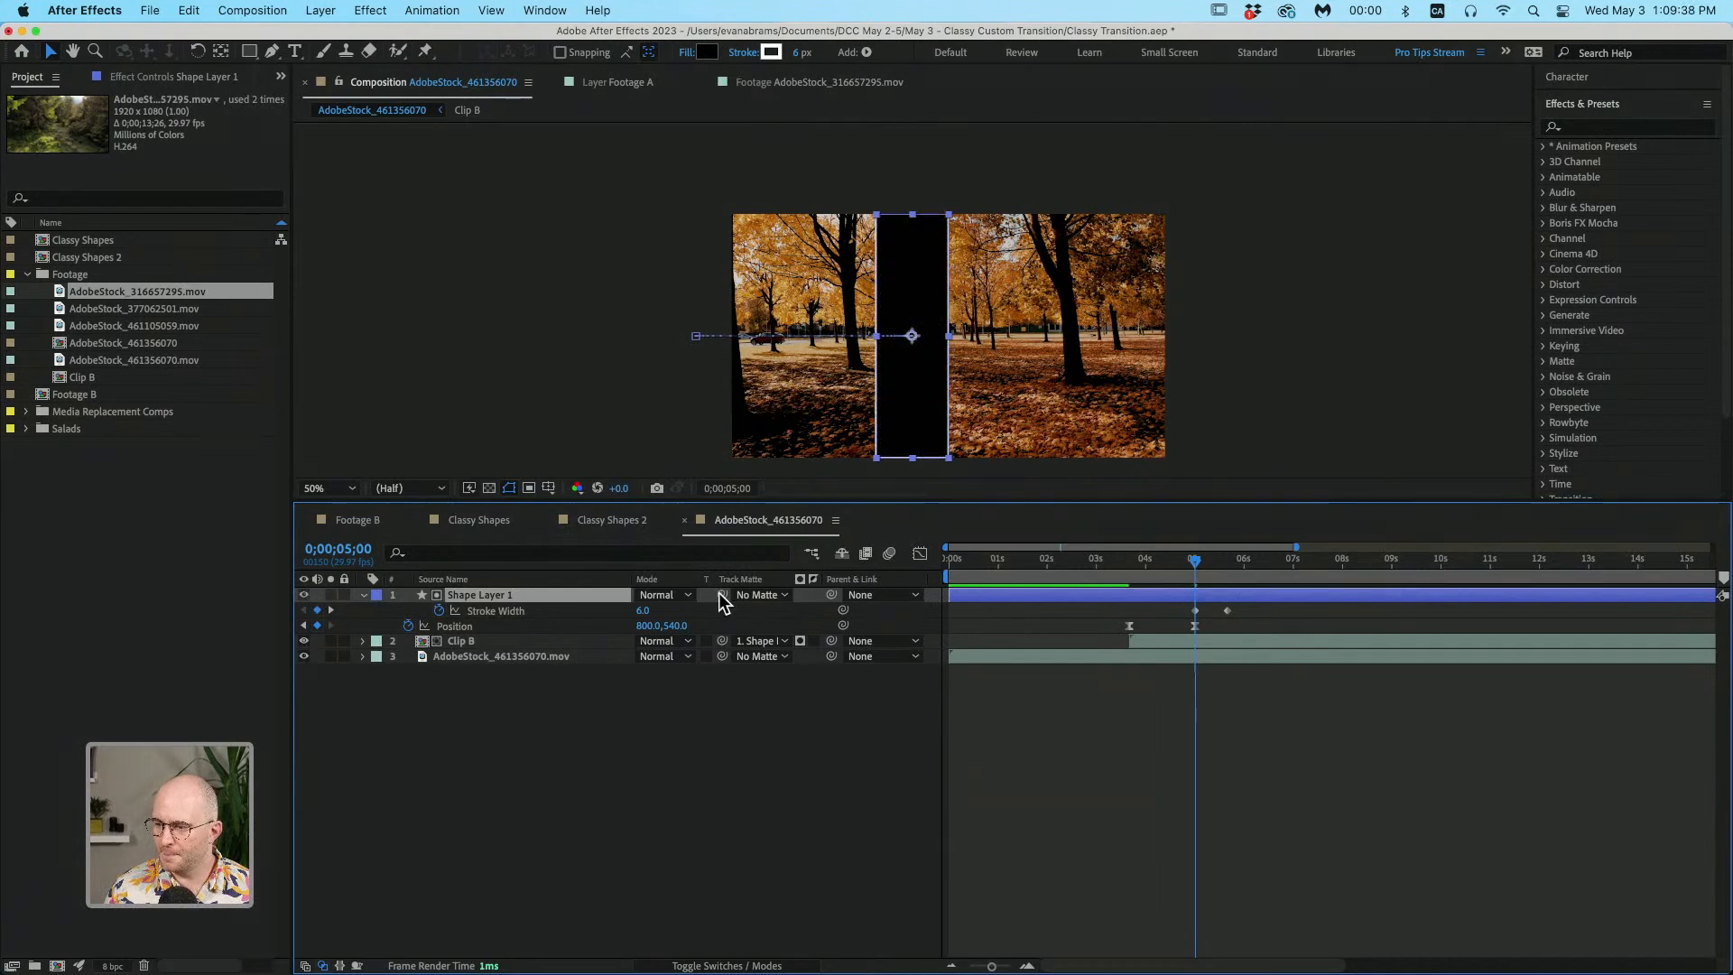
left_click(685, 596)
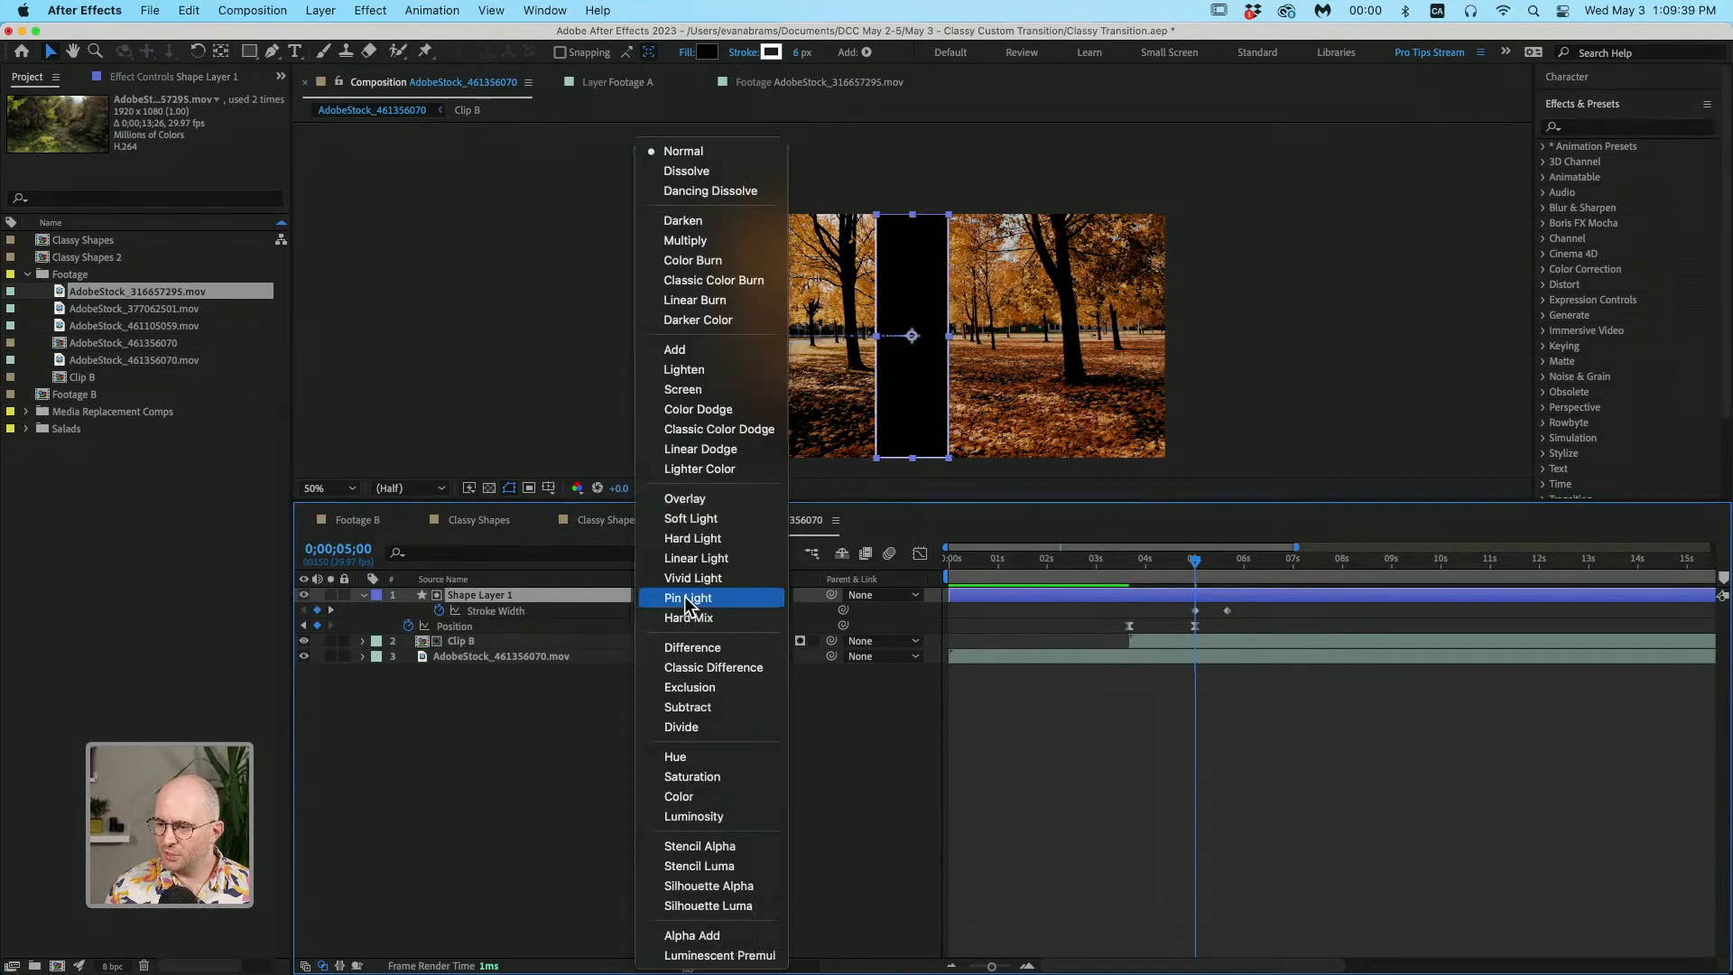
left_click(704, 360)
Step: Examine the strip's white outline up close, and preview how it plays around 0;00;05;00
scroll(1051, 452, "up", 2)
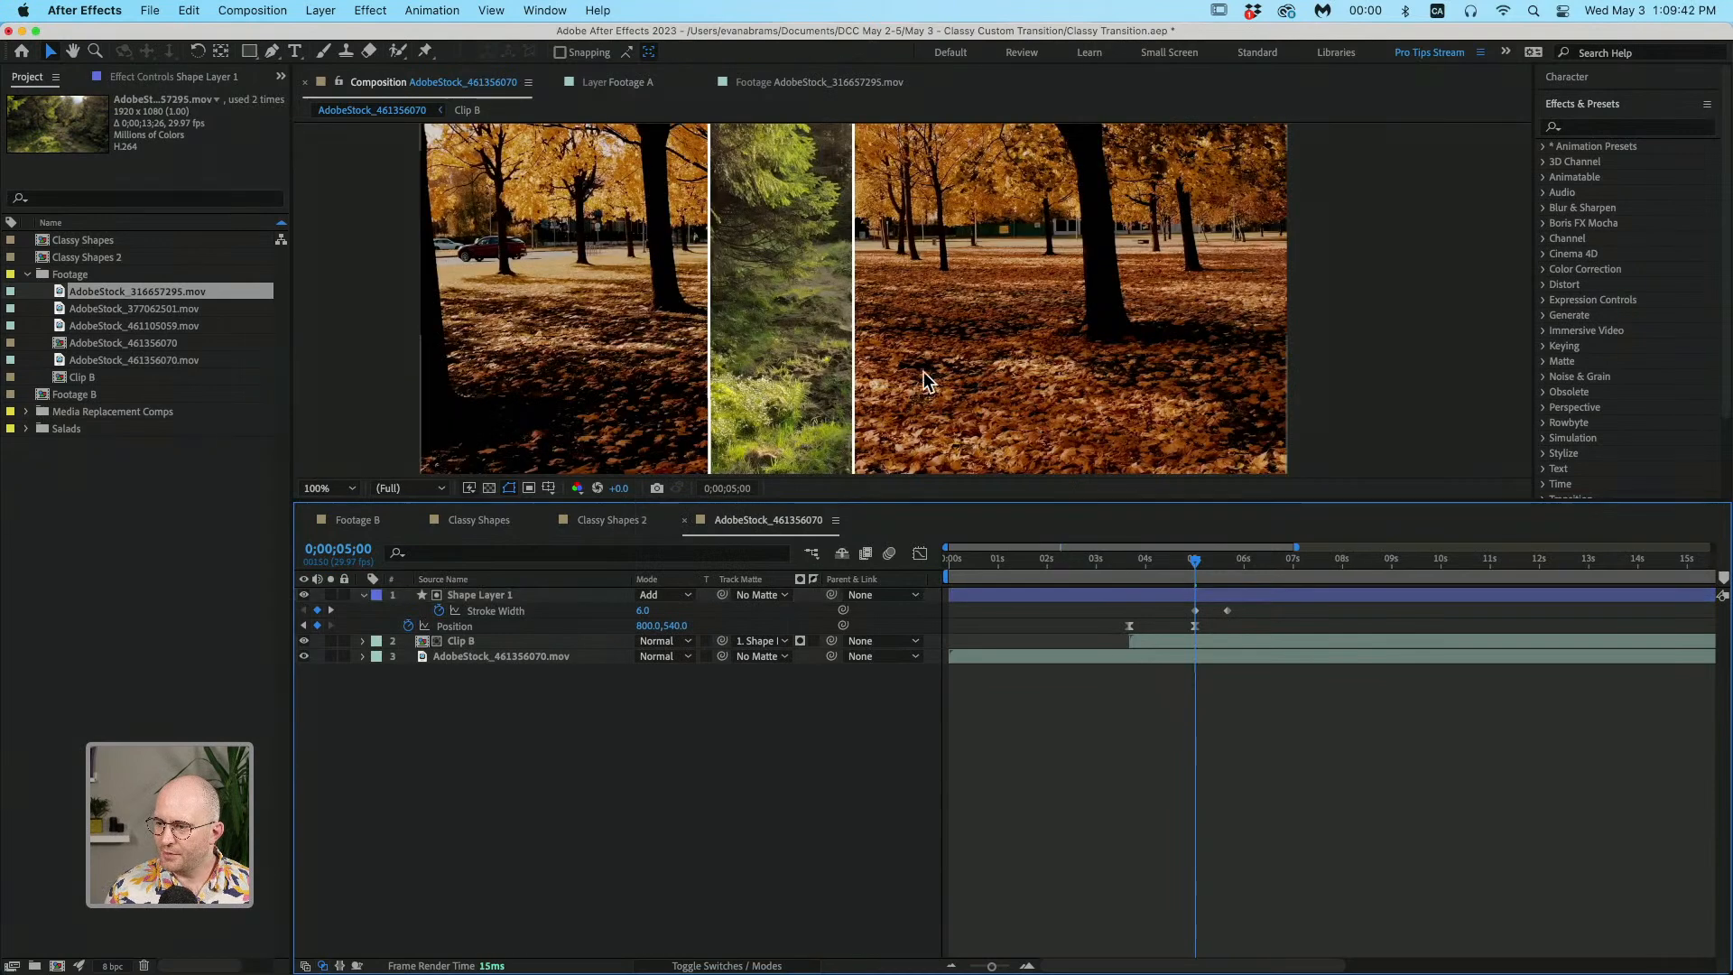
left_click_drag(903, 366, 946, 409)
key("v")
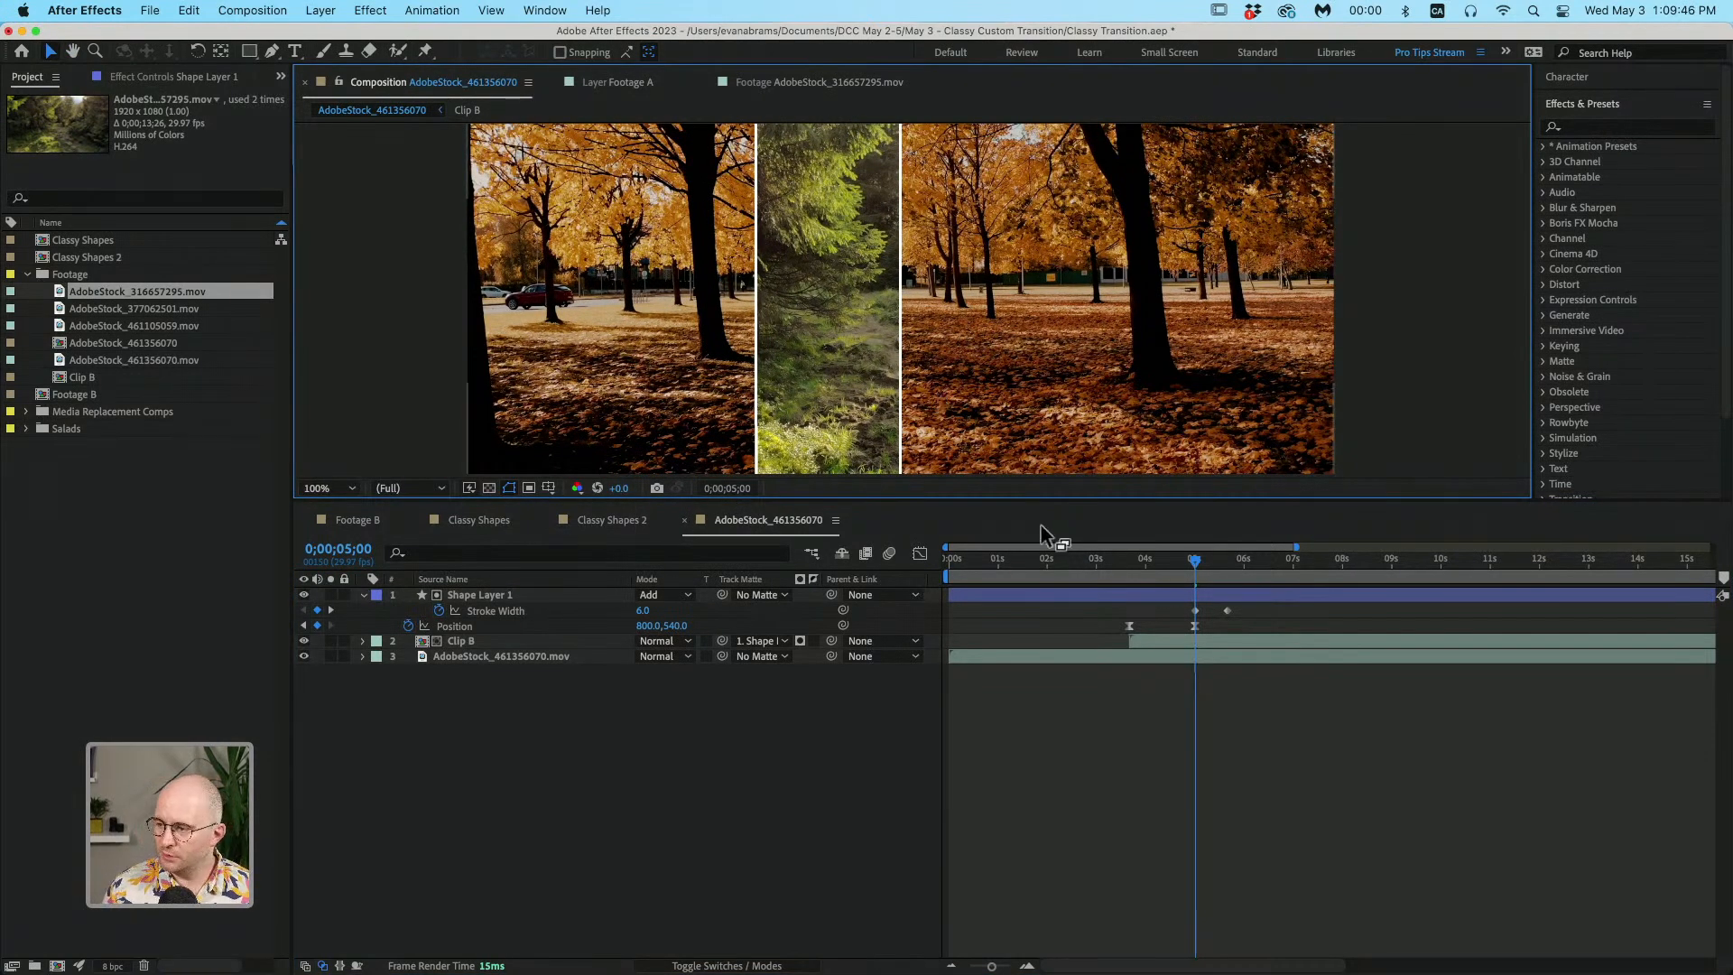
left_click(1107, 596)
key("space")
key("space")
left_click_drag(1195, 568, 1193, 572)
key("Page_Down")
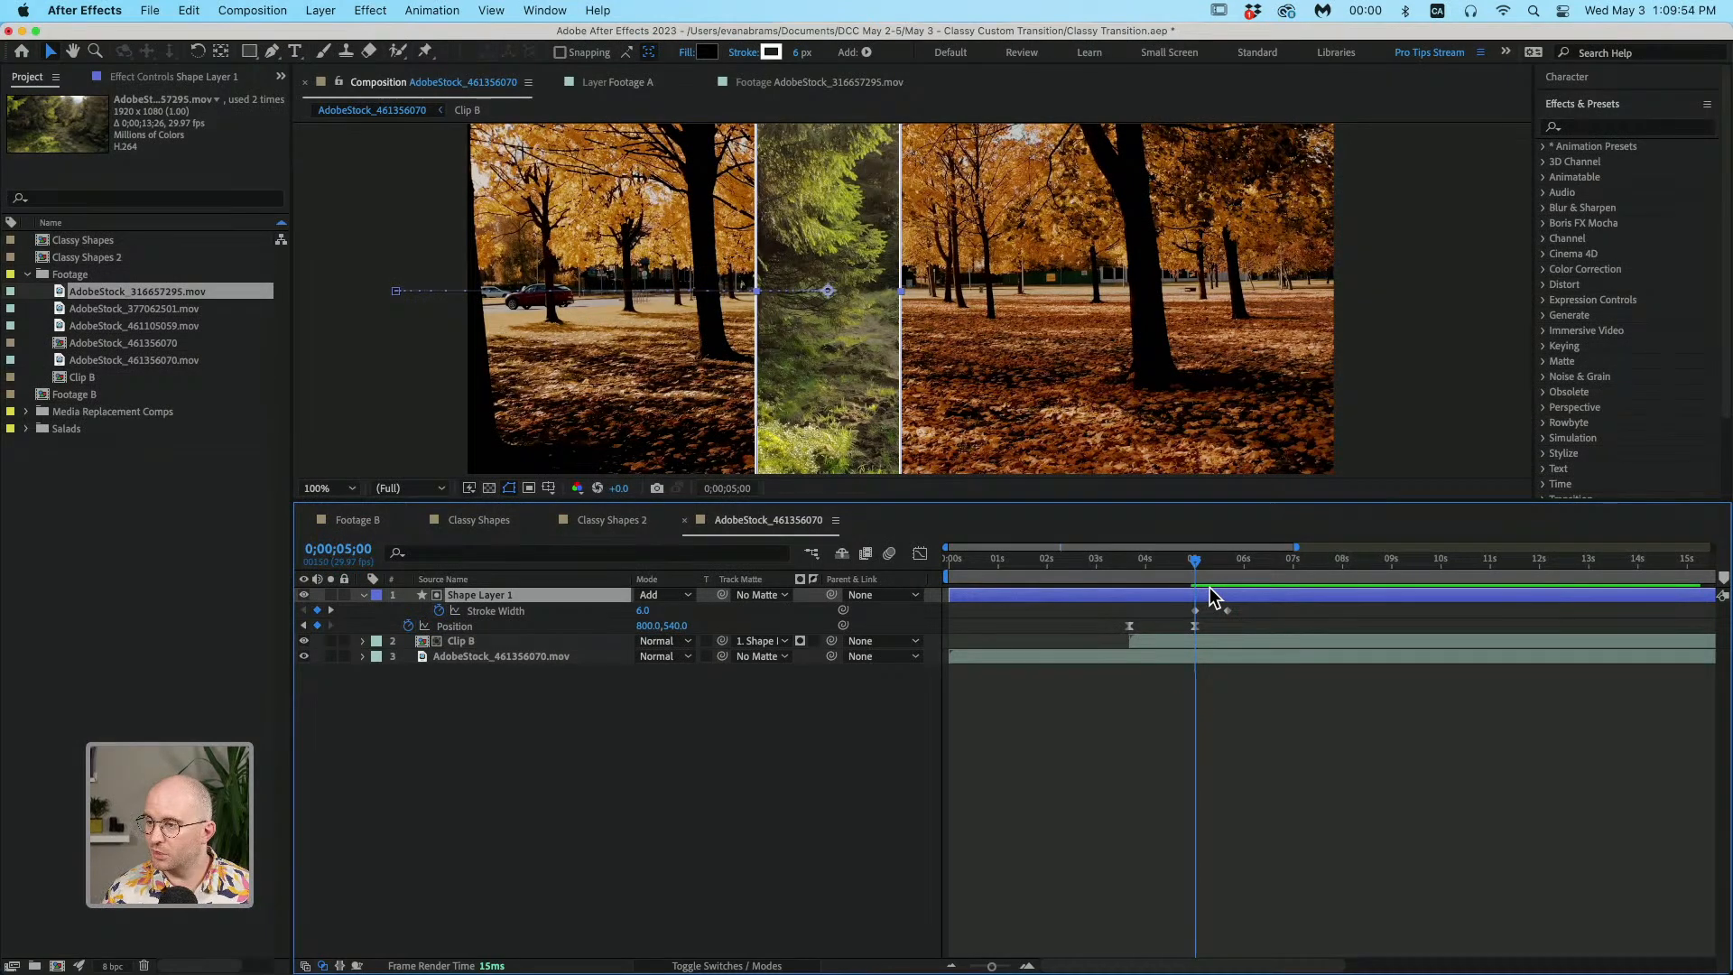
left_click(1087, 707)
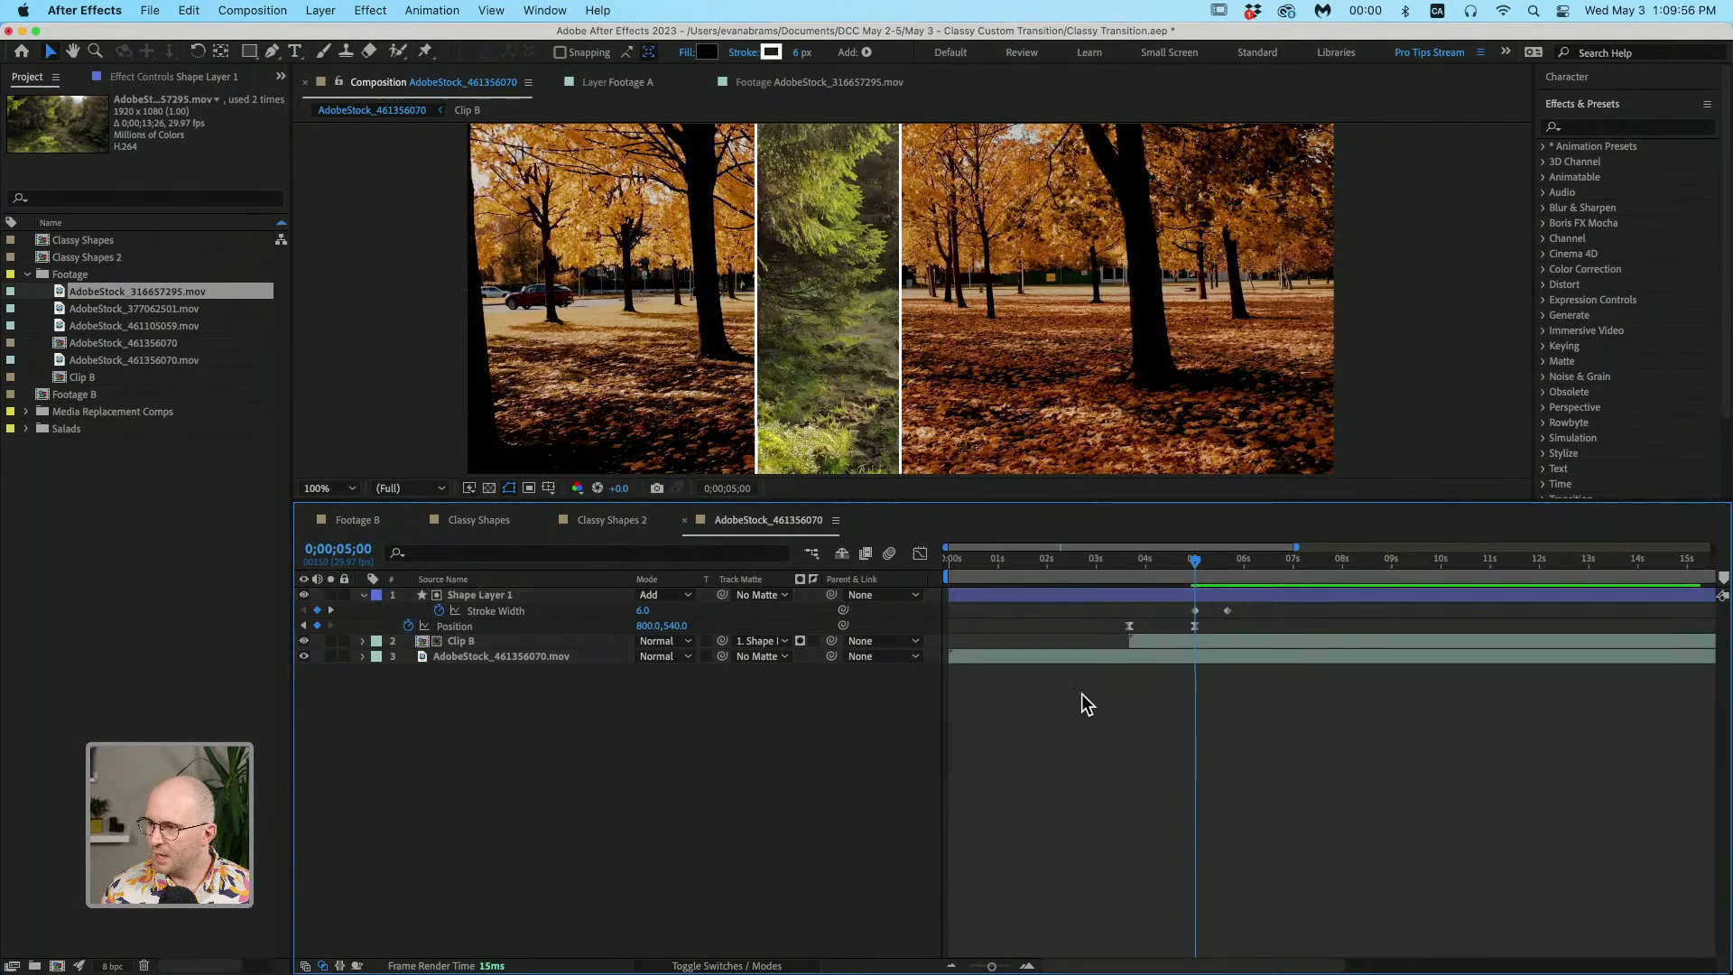
scroll(876, 241, "down", 2)
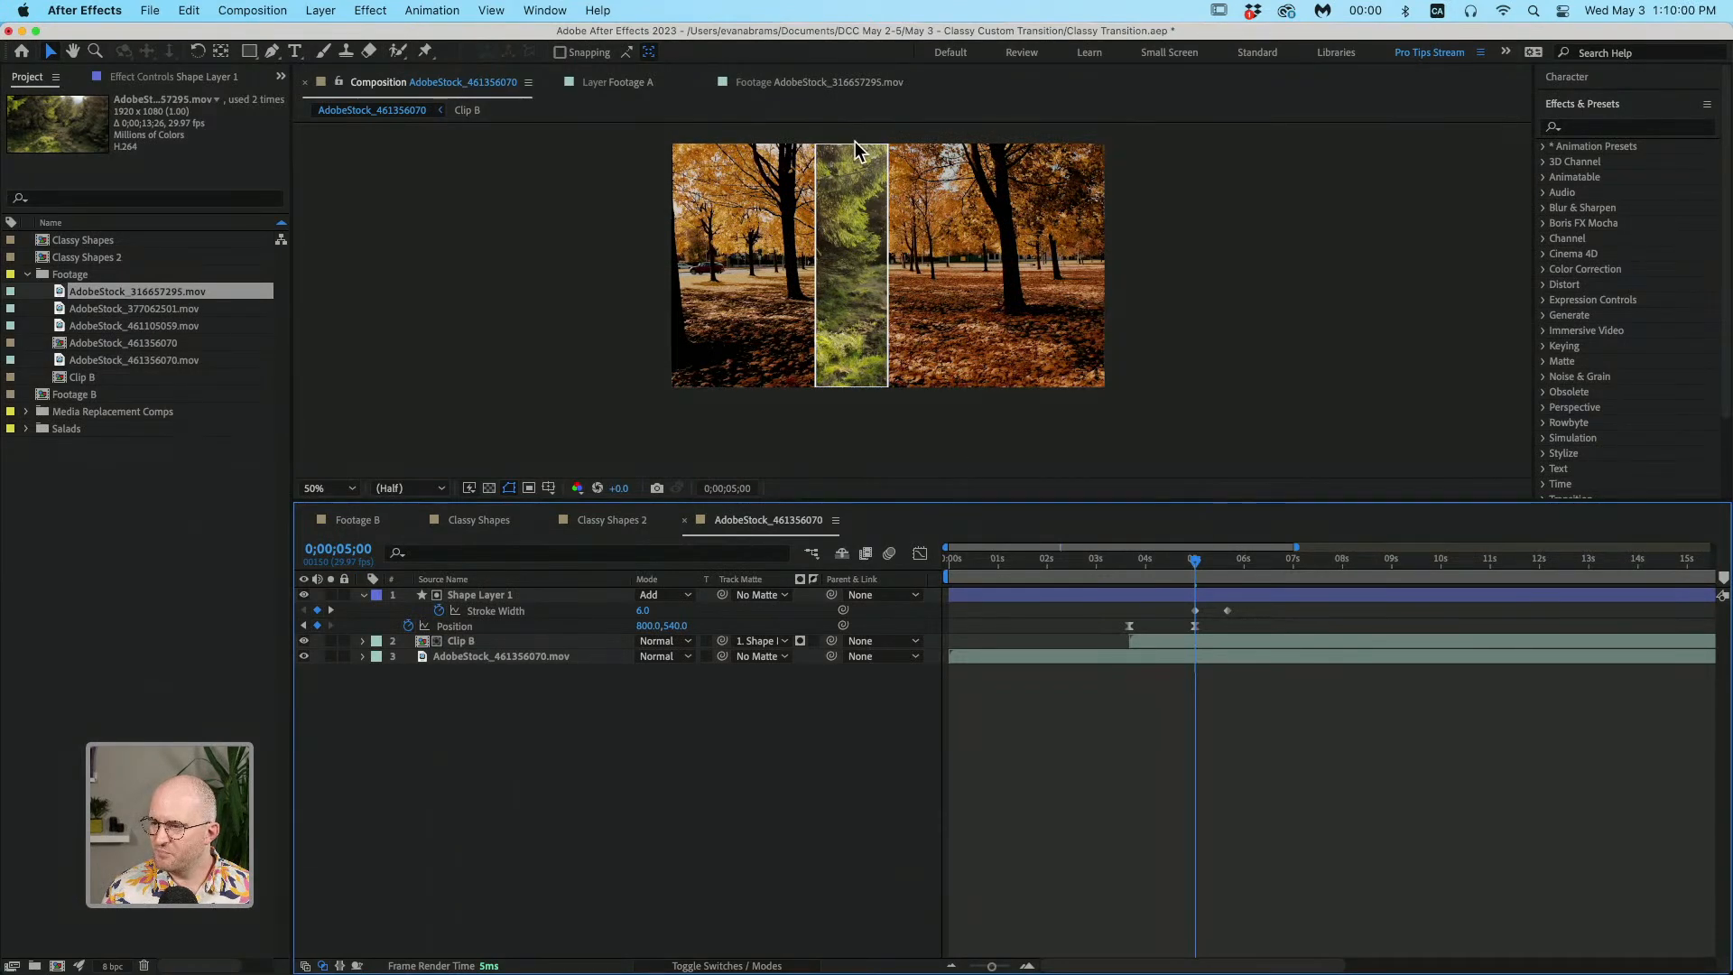
Step: Change the strip's stroke from a solid color to a linear gradient
left_click(1191, 598)
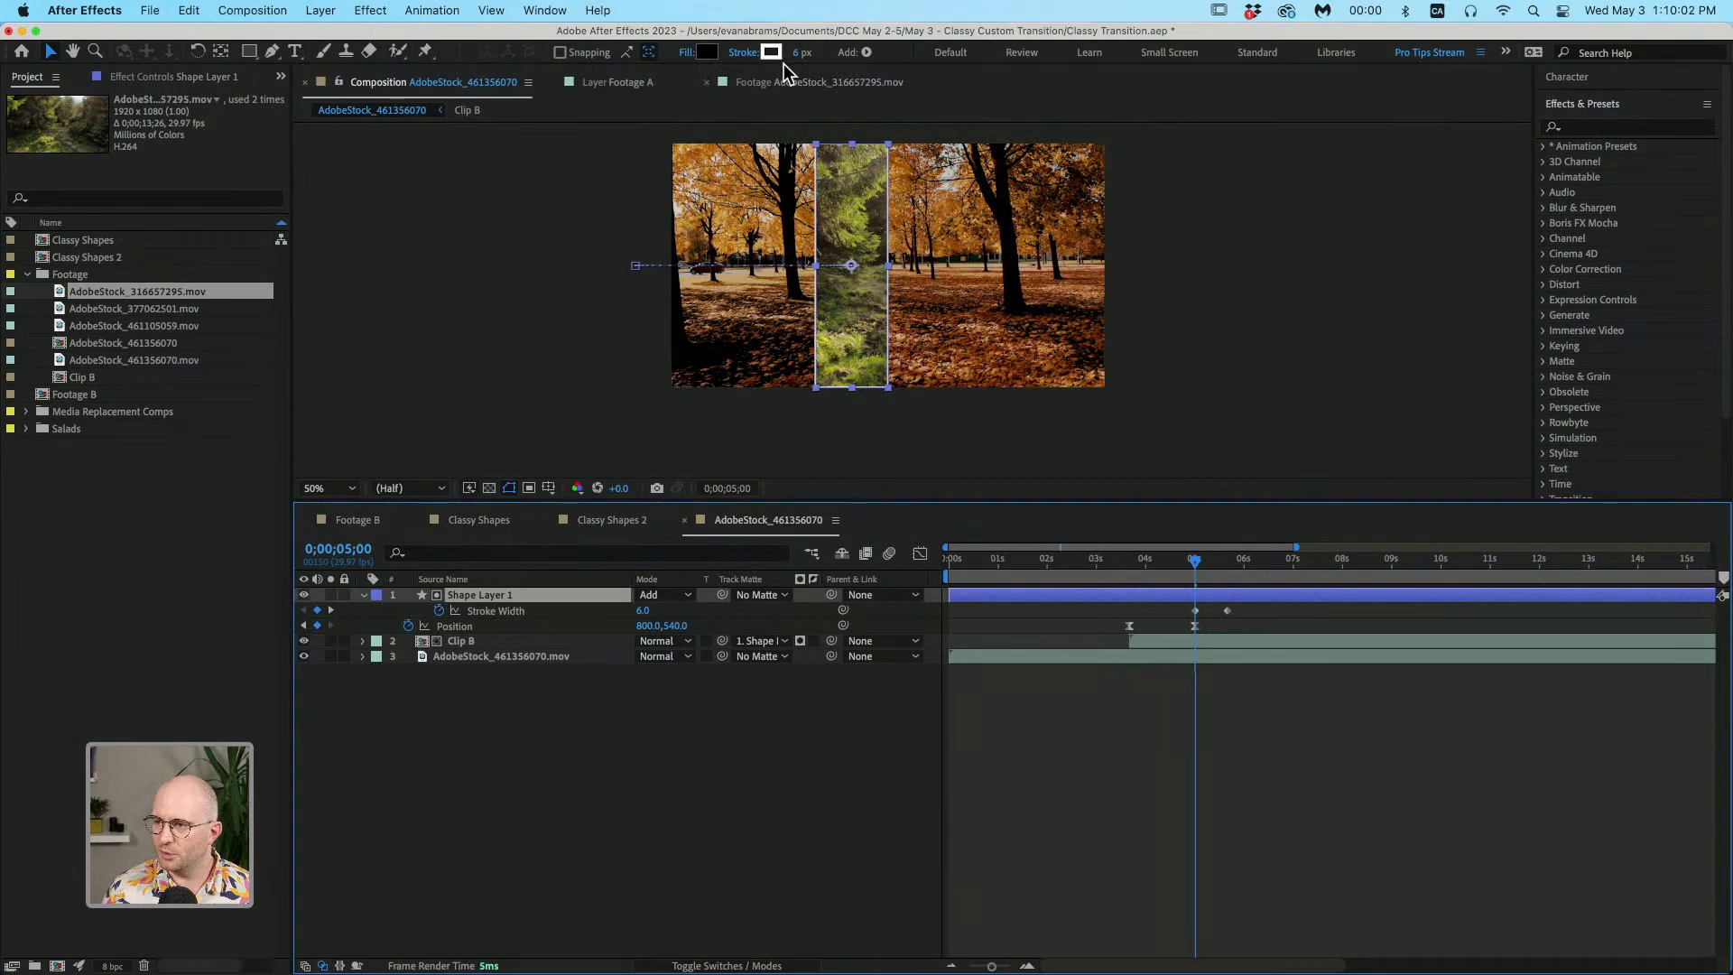
left_click(780, 56)
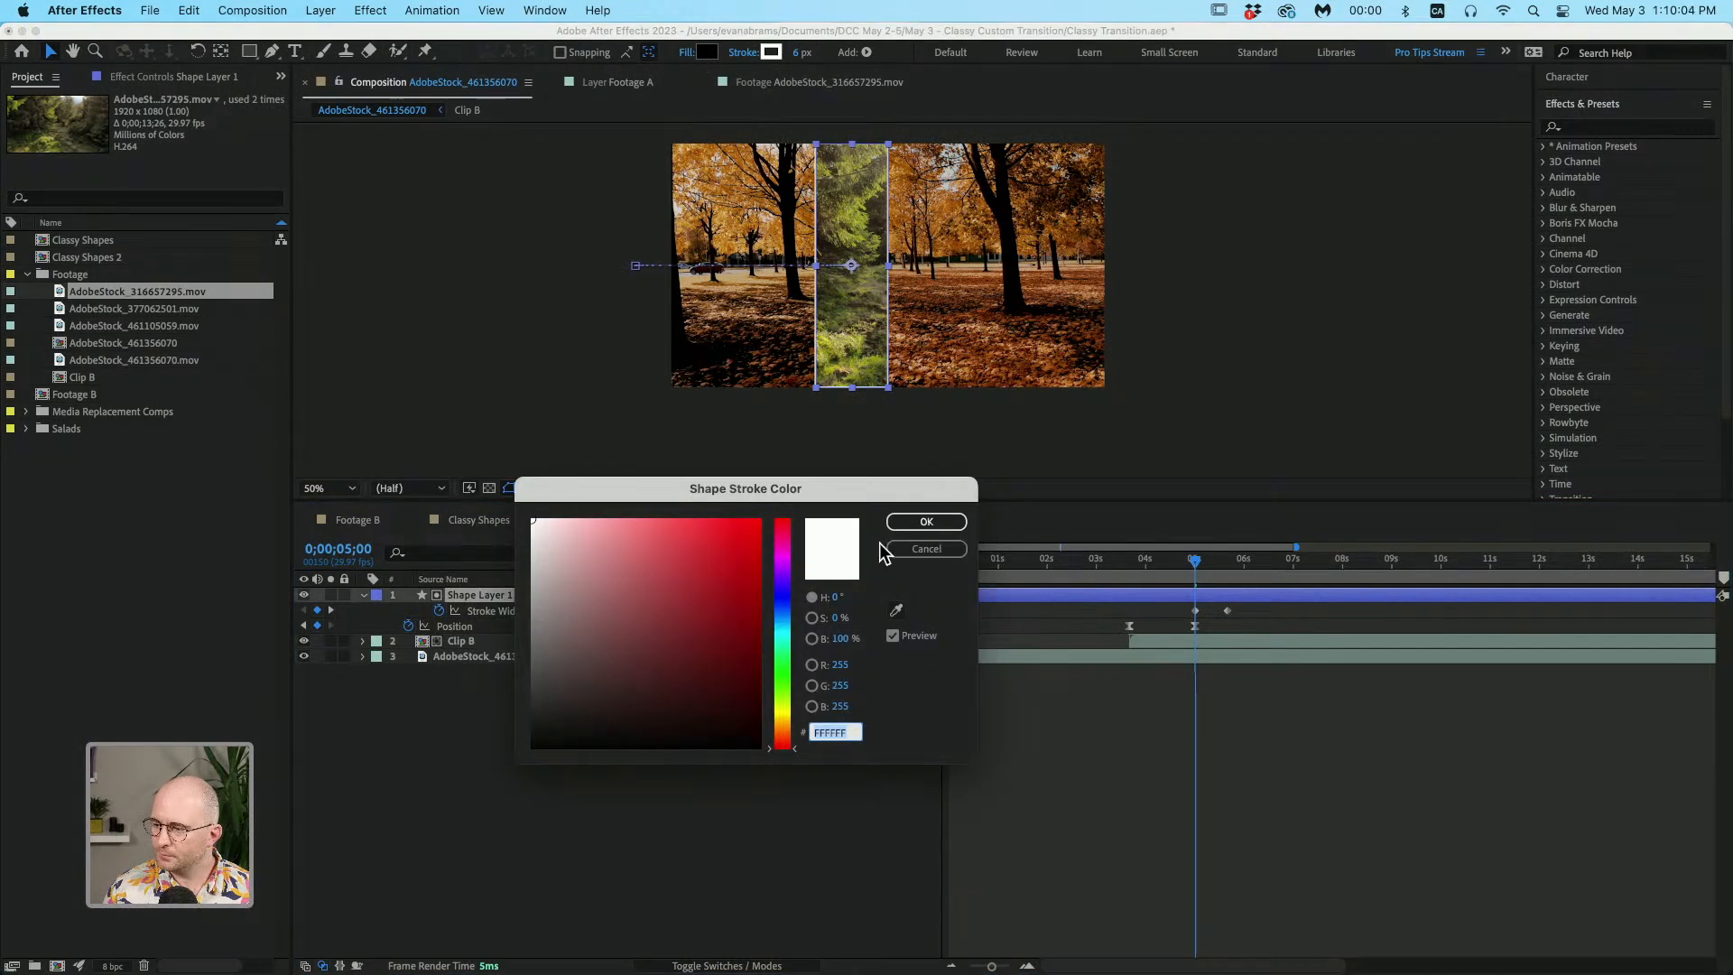
left_click(903, 547)
left_click(746, 54)
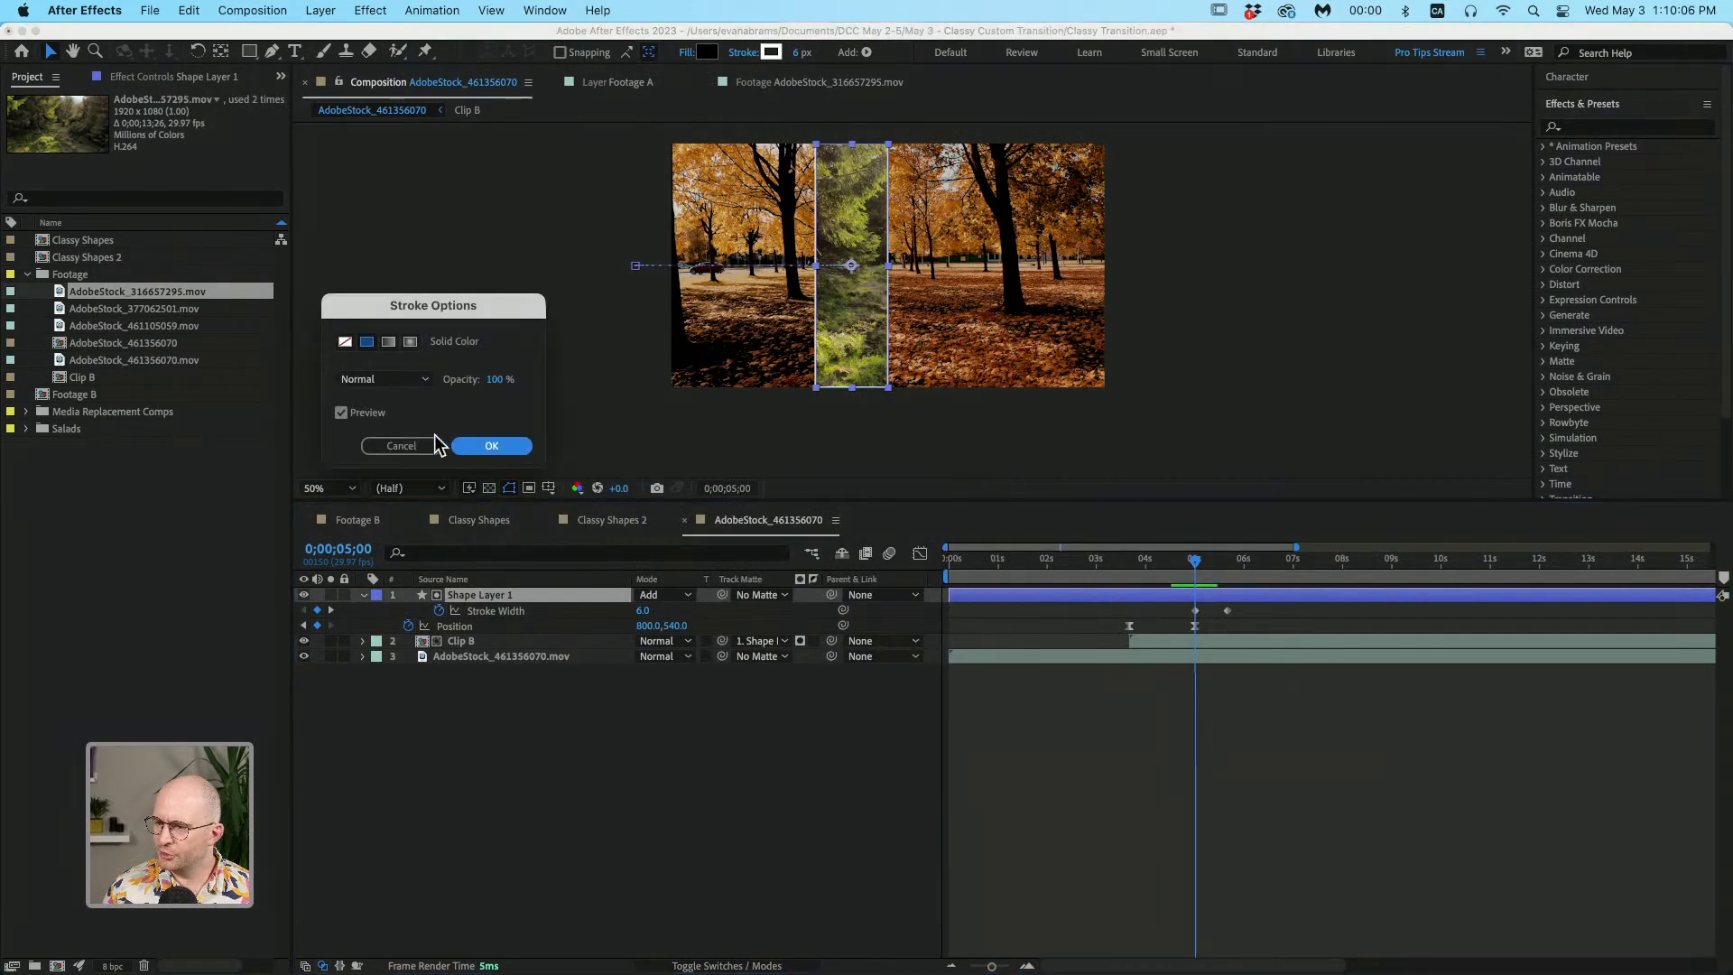
left_click(389, 342)
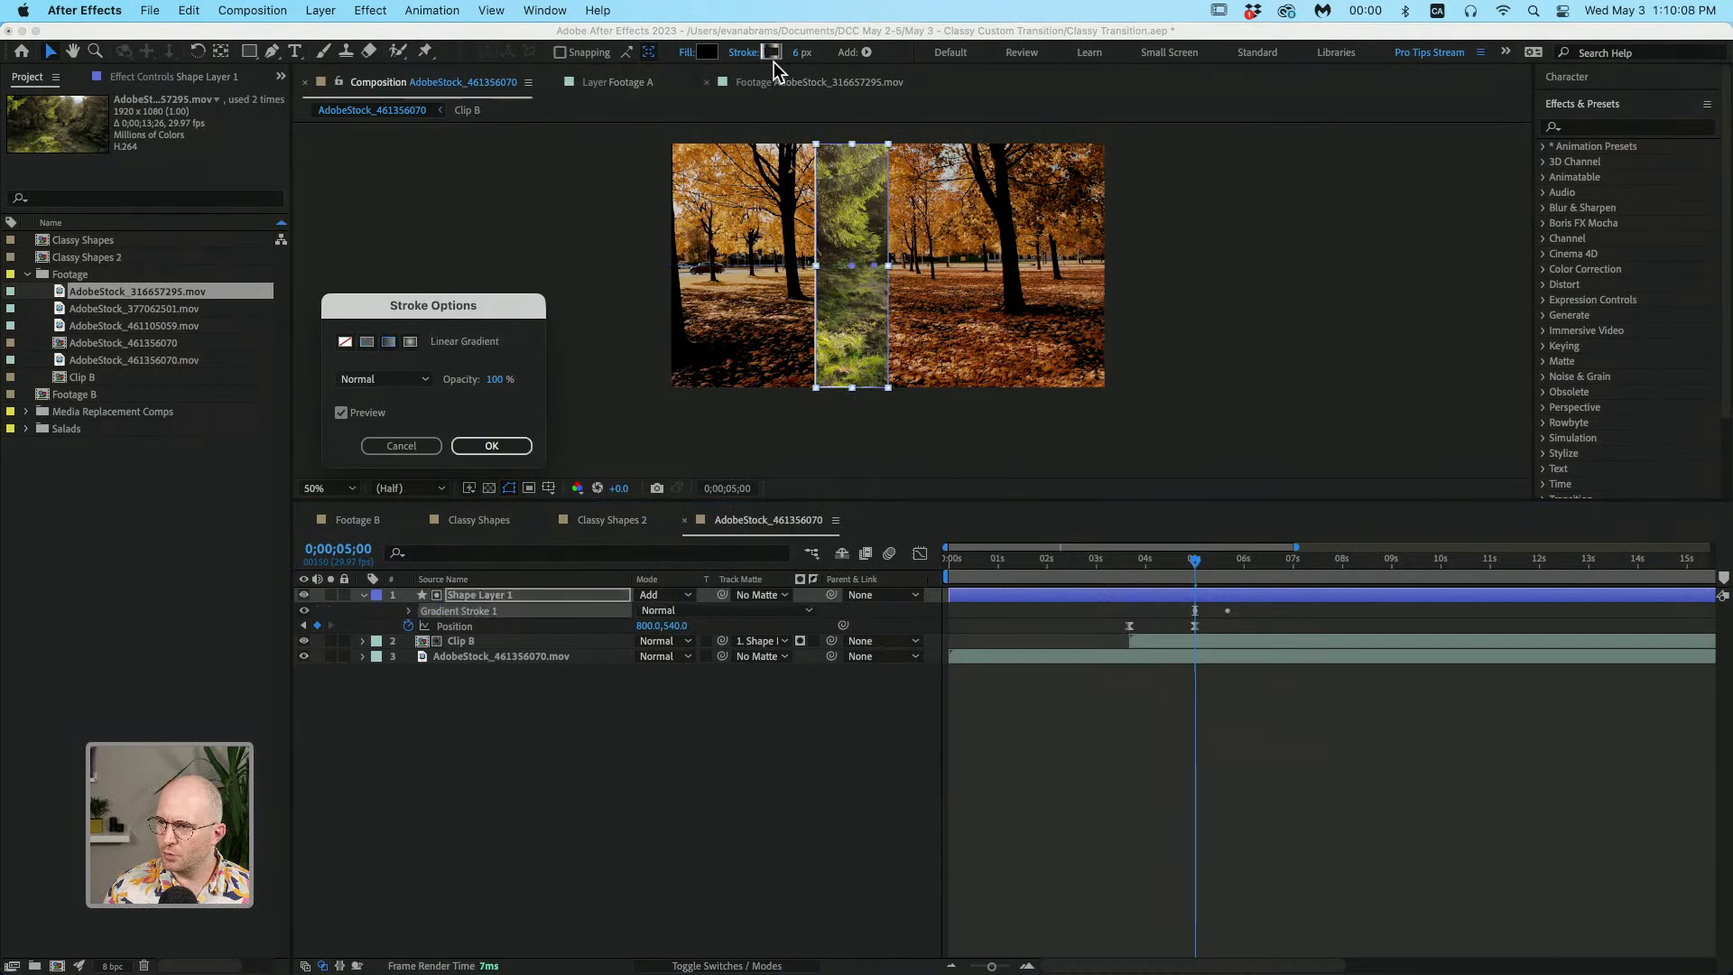
left_click(492, 445)
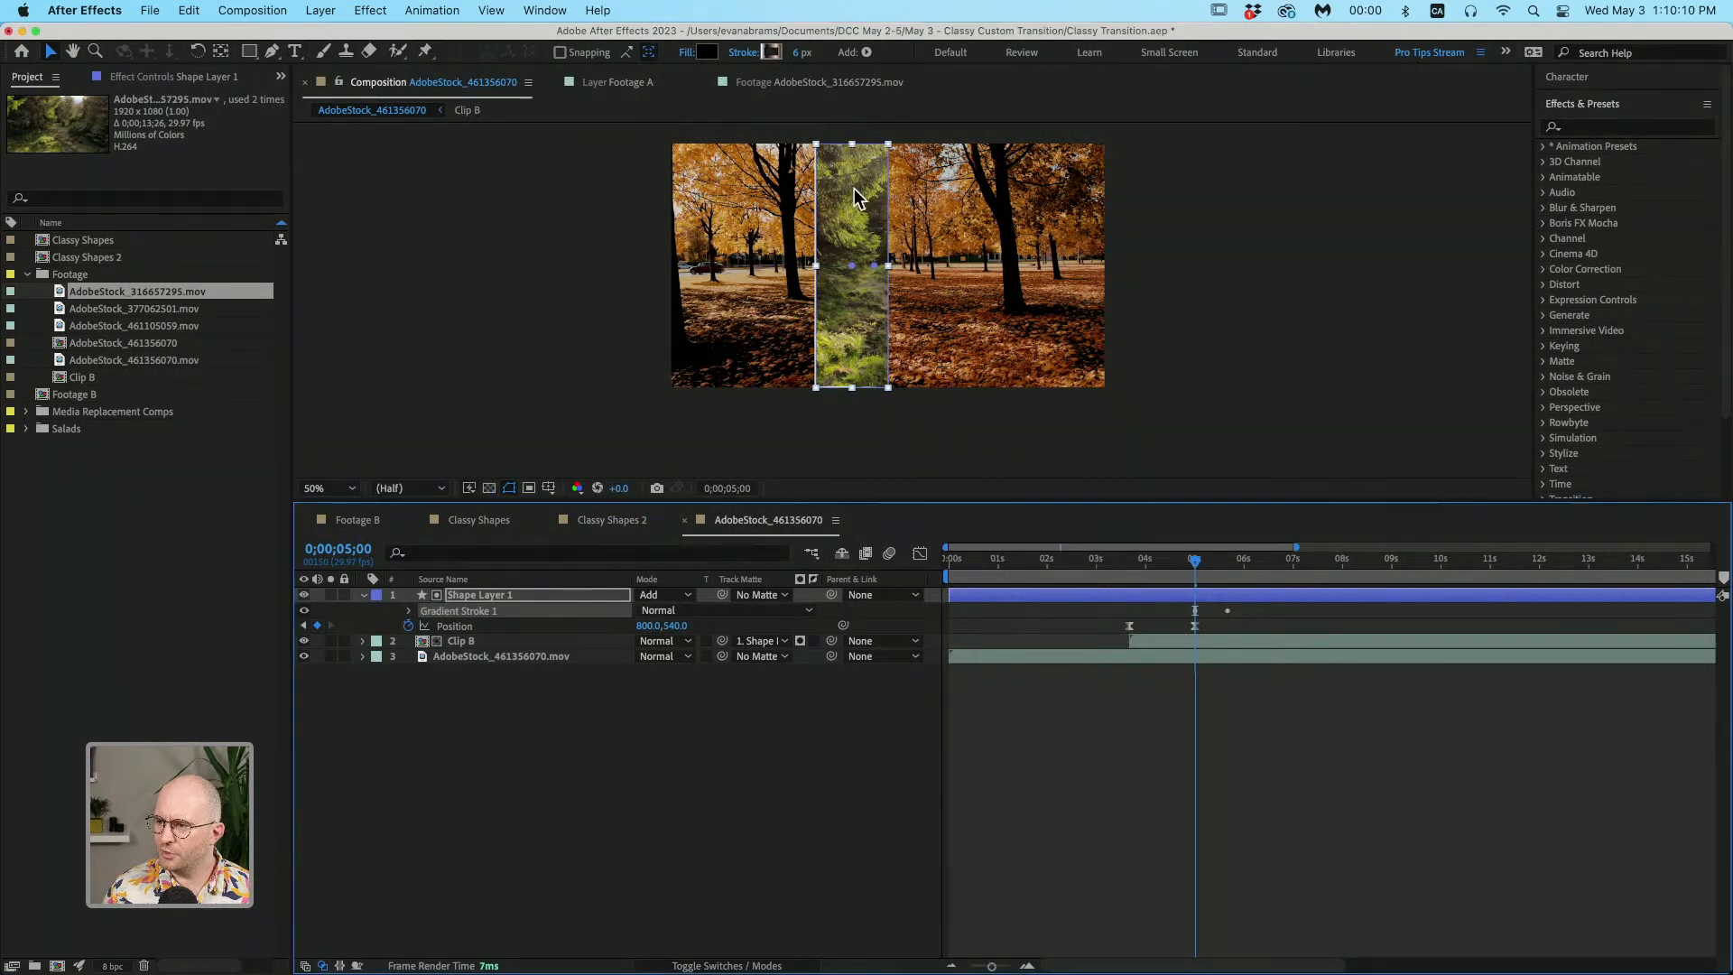
Step: Keep the four-stop gradient colors for the stroke and stretch the gradient diagonally from the strip's upper-left to its lower-right corner
left_click(778, 52)
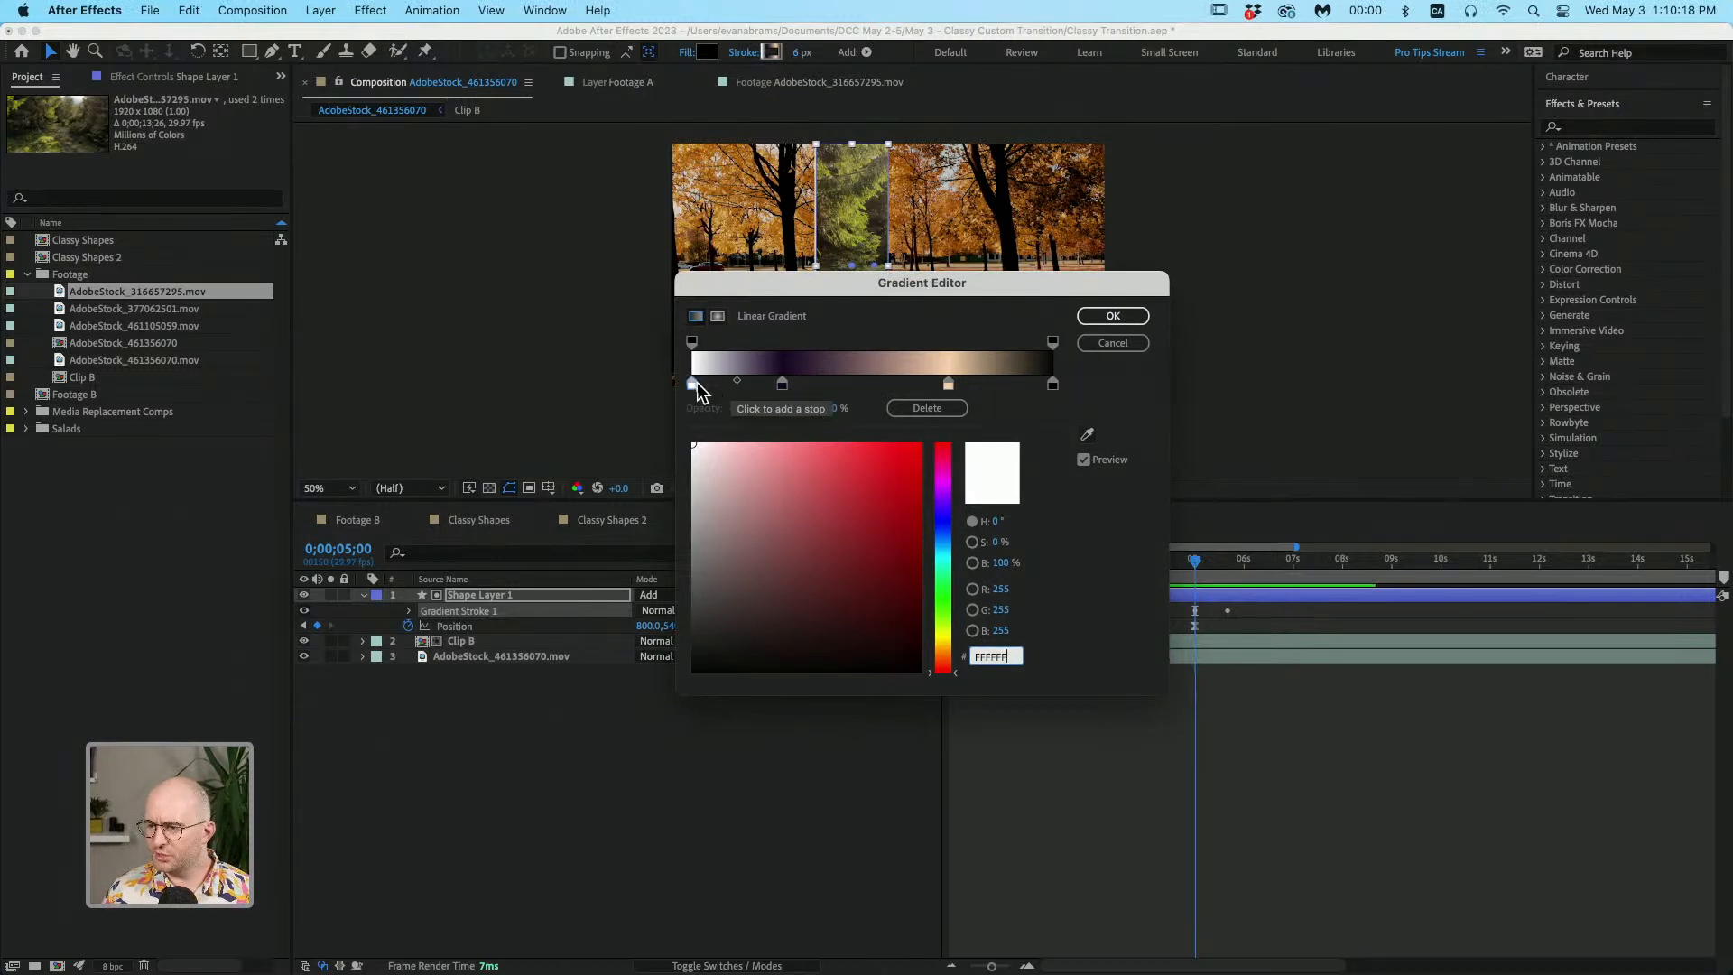
left_click_drag(832, 384, 867, 424)
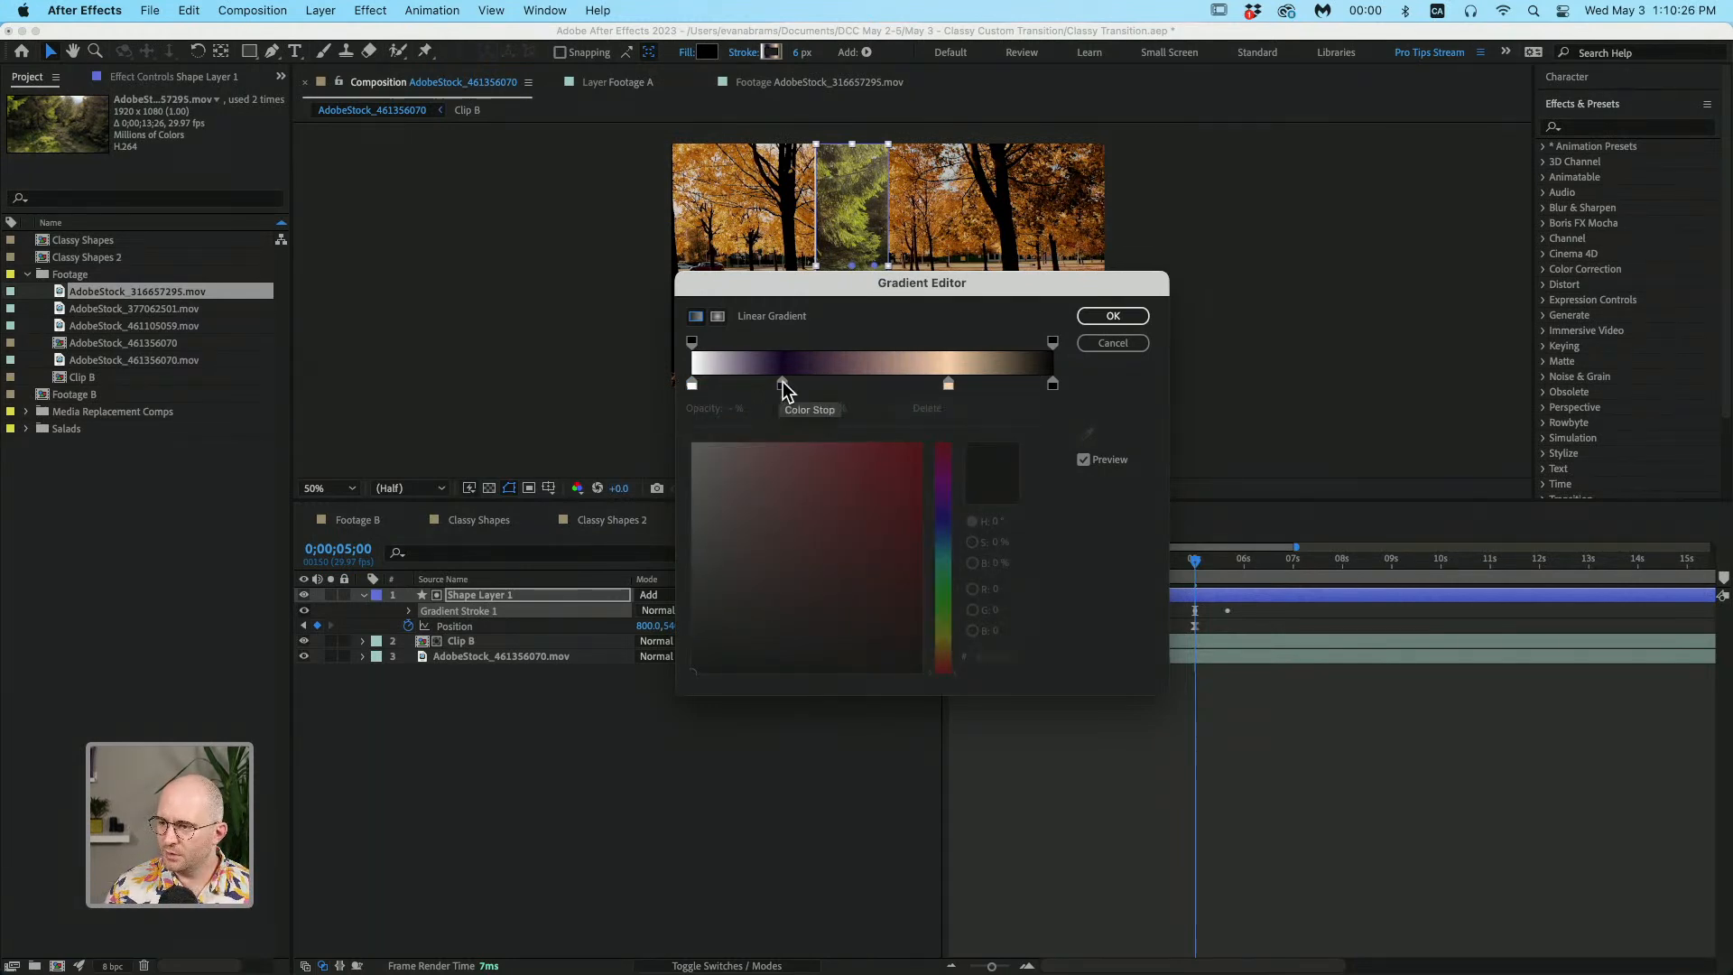
left_click(1116, 318)
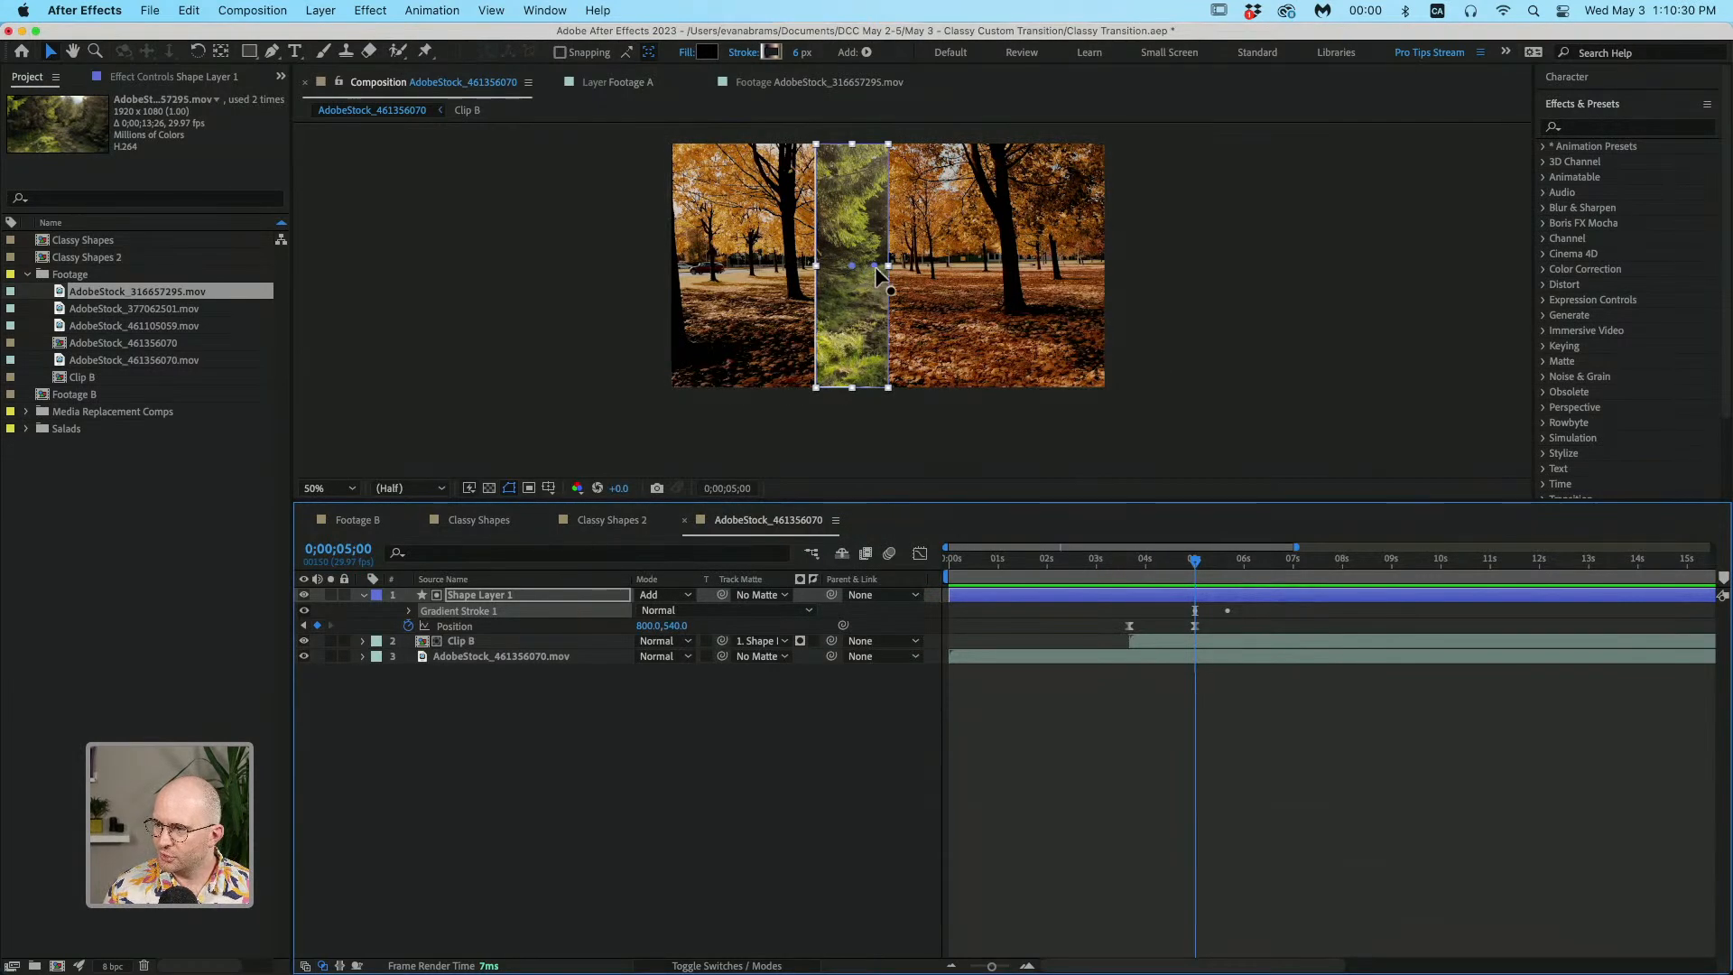
scroll(875, 267, "up", 2)
scroll(882, 350, "down", 2)
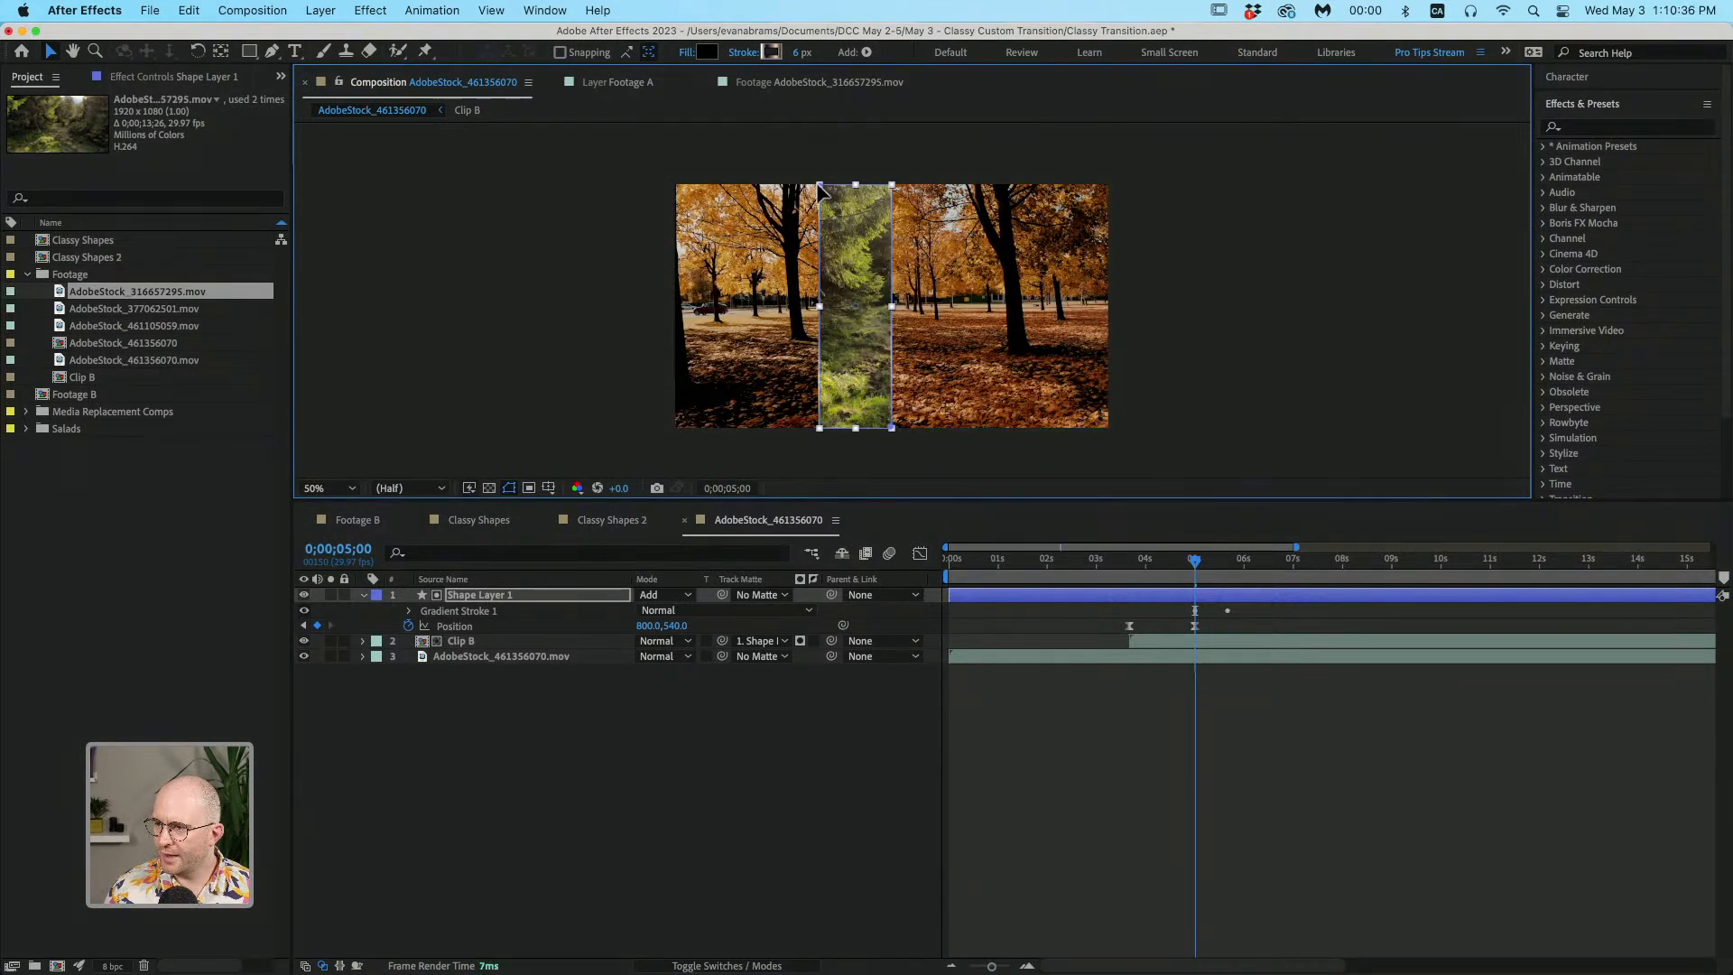
left_click(1080, 663)
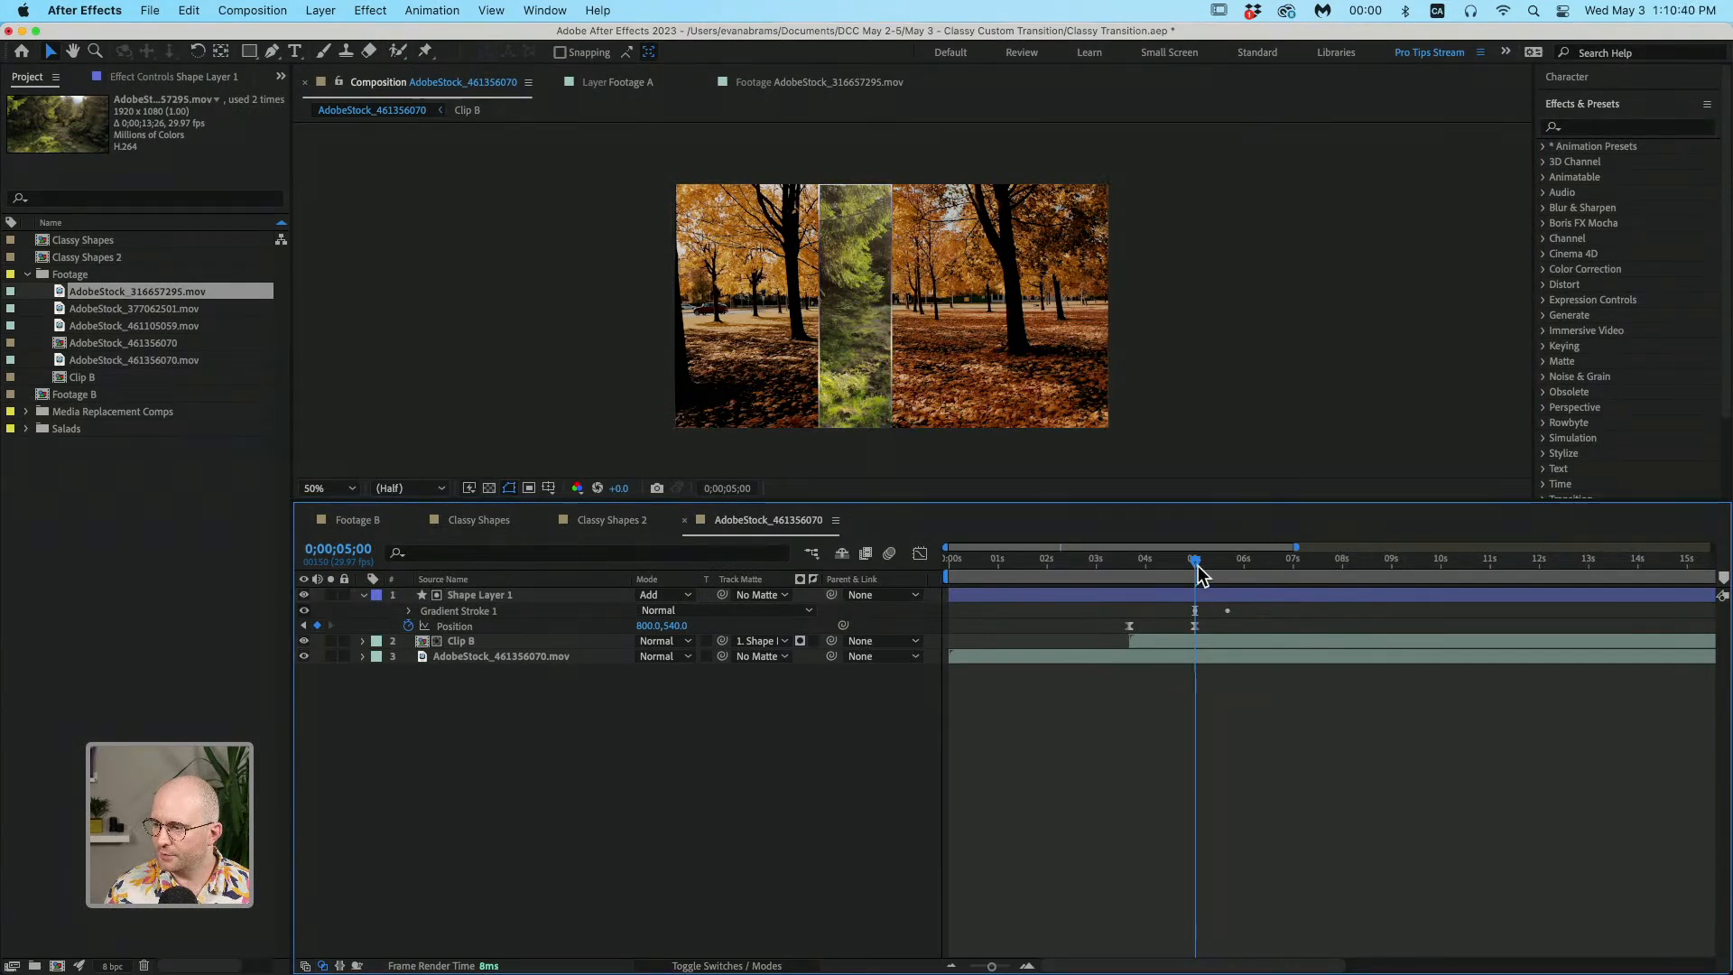
Step: Scrub around 0;00;05;00 and inspect the gradient outline along the strip's edges up close
mouse_move(1201, 572)
left_mouse_down()
mouse_move(1156, 572)
mouse_move(1195, 577)
left_mouse_up()
scroll(908, 370, "up", 1)
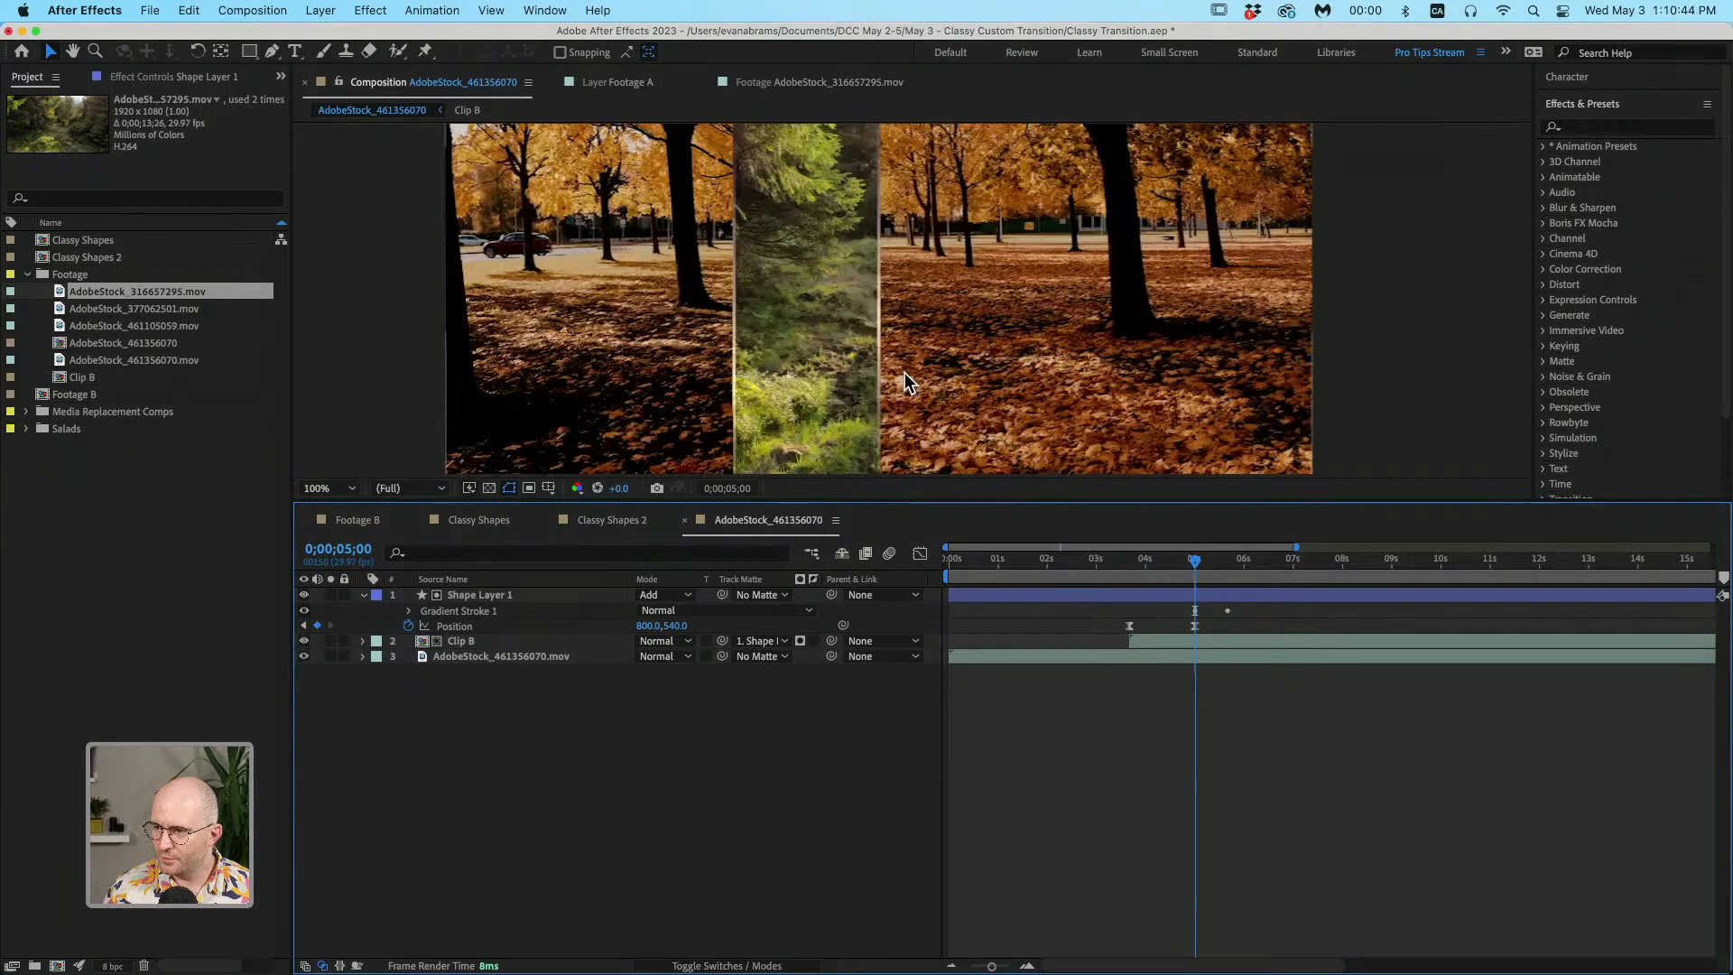
key("space")
left_click_drag(913, 371, 868, 330)
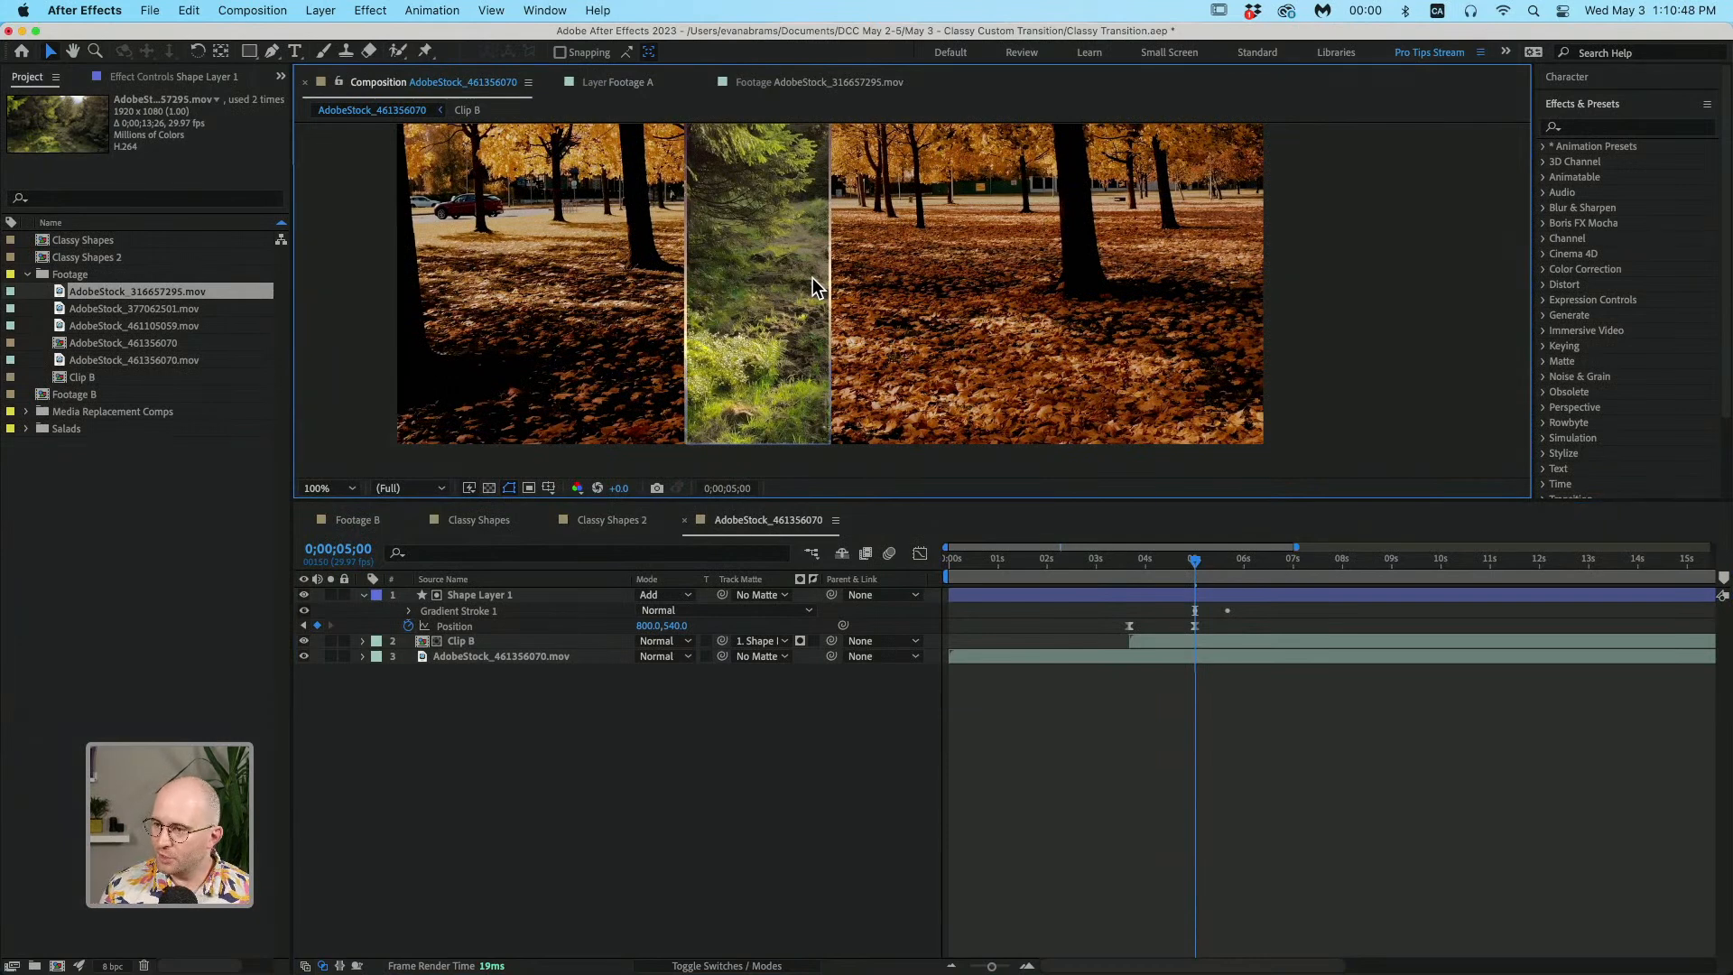
left_click(966, 592)
scroll(811, 332, "down", 2)
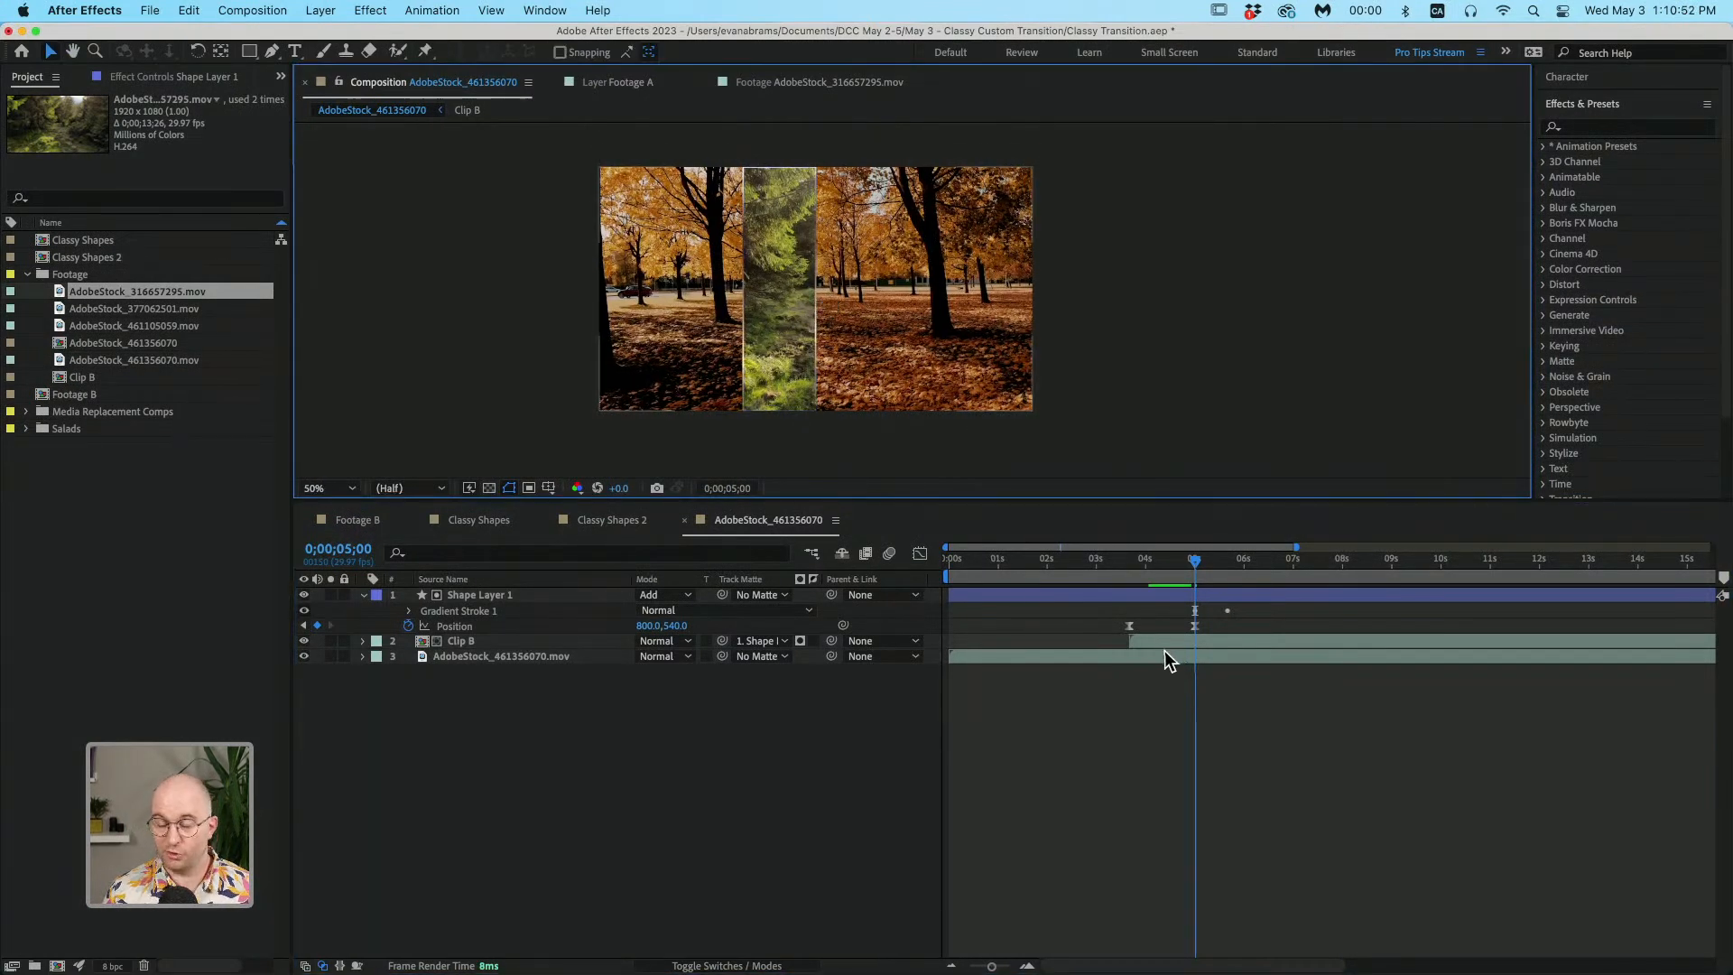
Step: Apply the Glow effect to Shape Layer 1
left_click(1236, 591)
left_click(1589, 124)
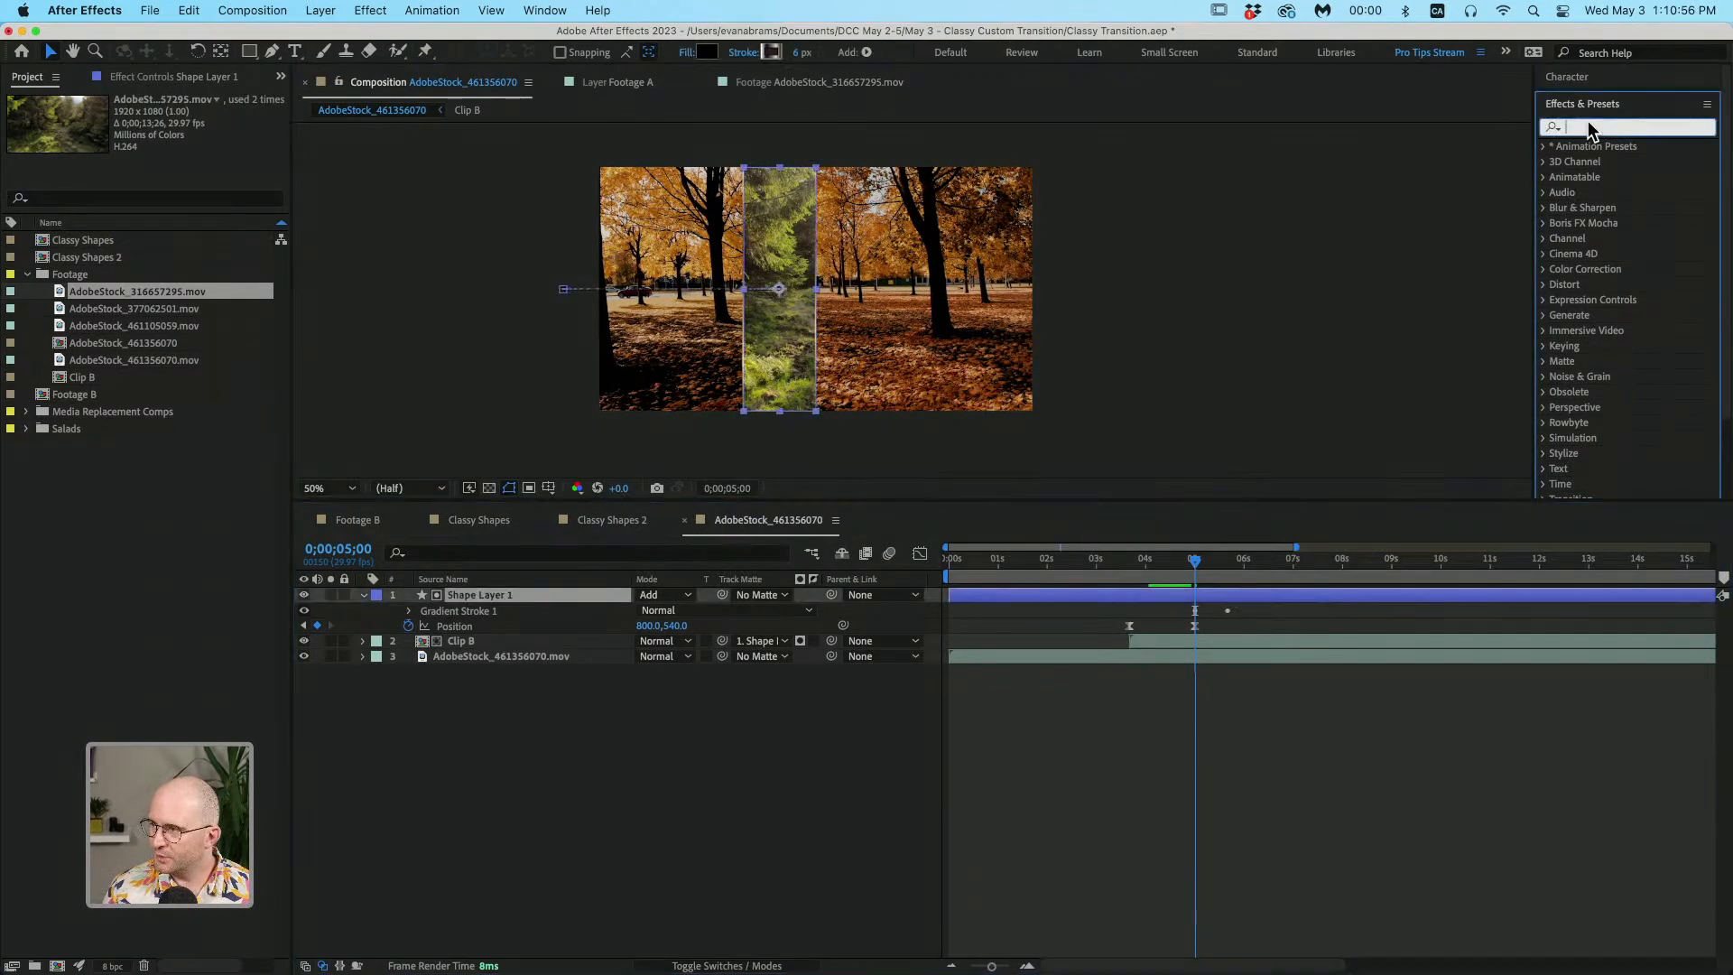
type("glow")
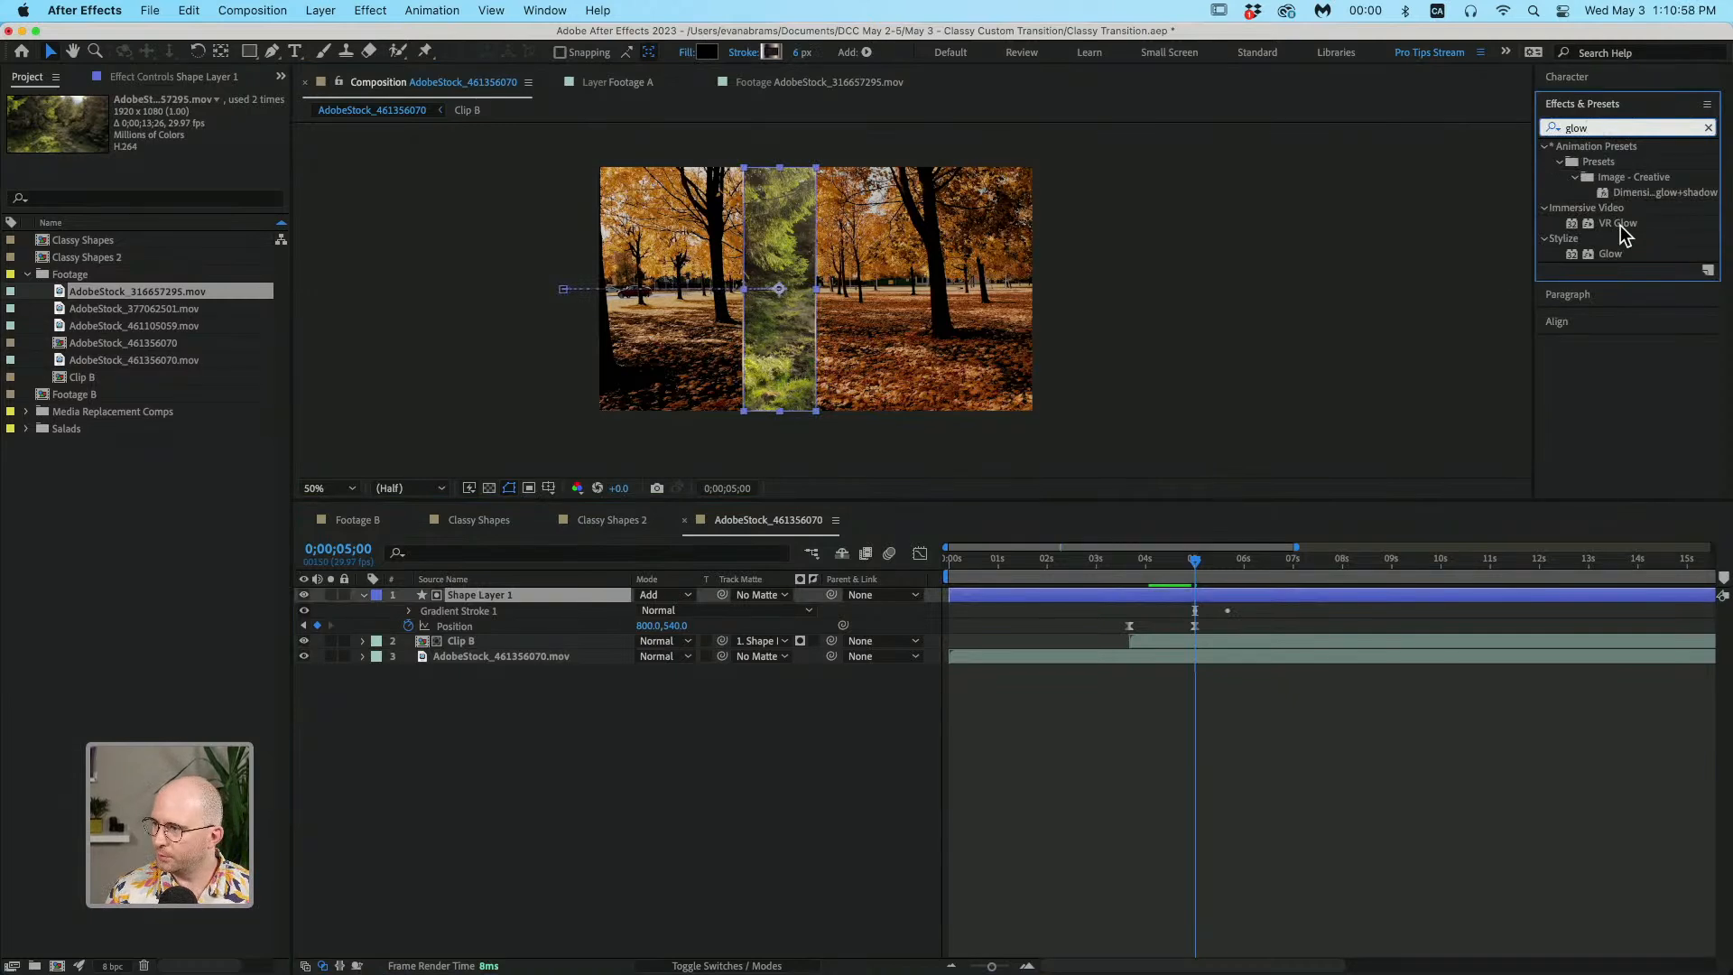
left_click_drag(1613, 251, 1374, 603)
left_click(818, 758)
Step: Lower the strip's glow intensity to 0.9 and its glow radius to 6.0, checking the outline up close
scroll(815, 349, "up", 2)
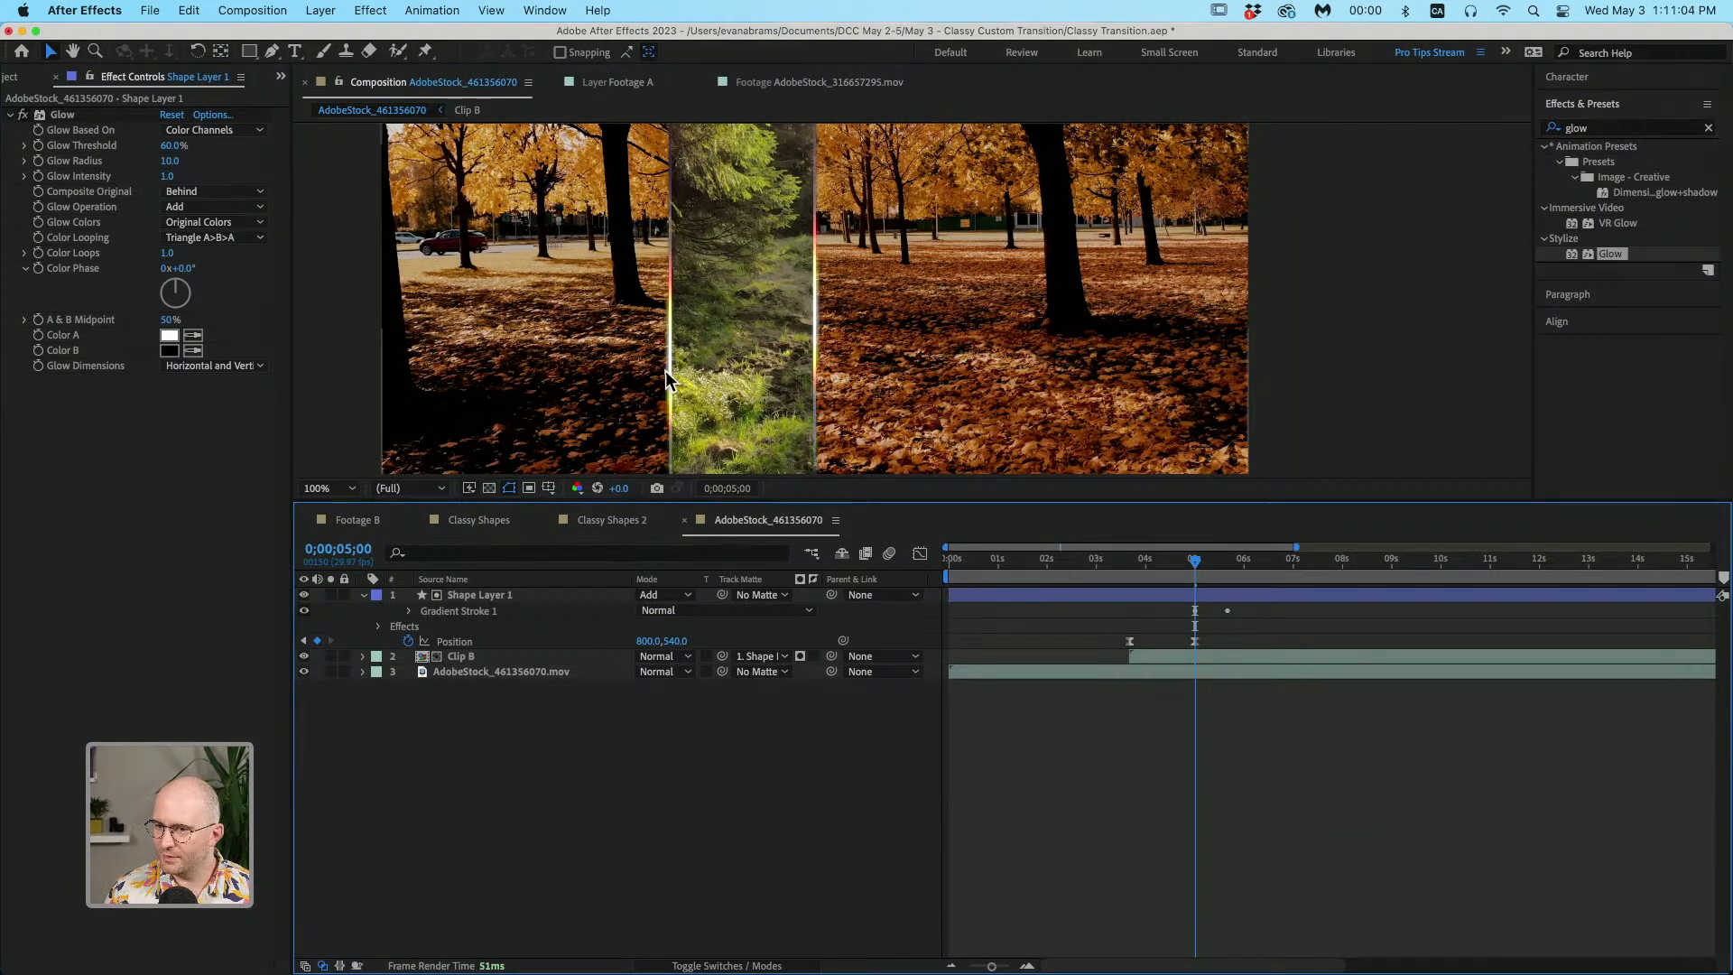
left_click(171, 181)
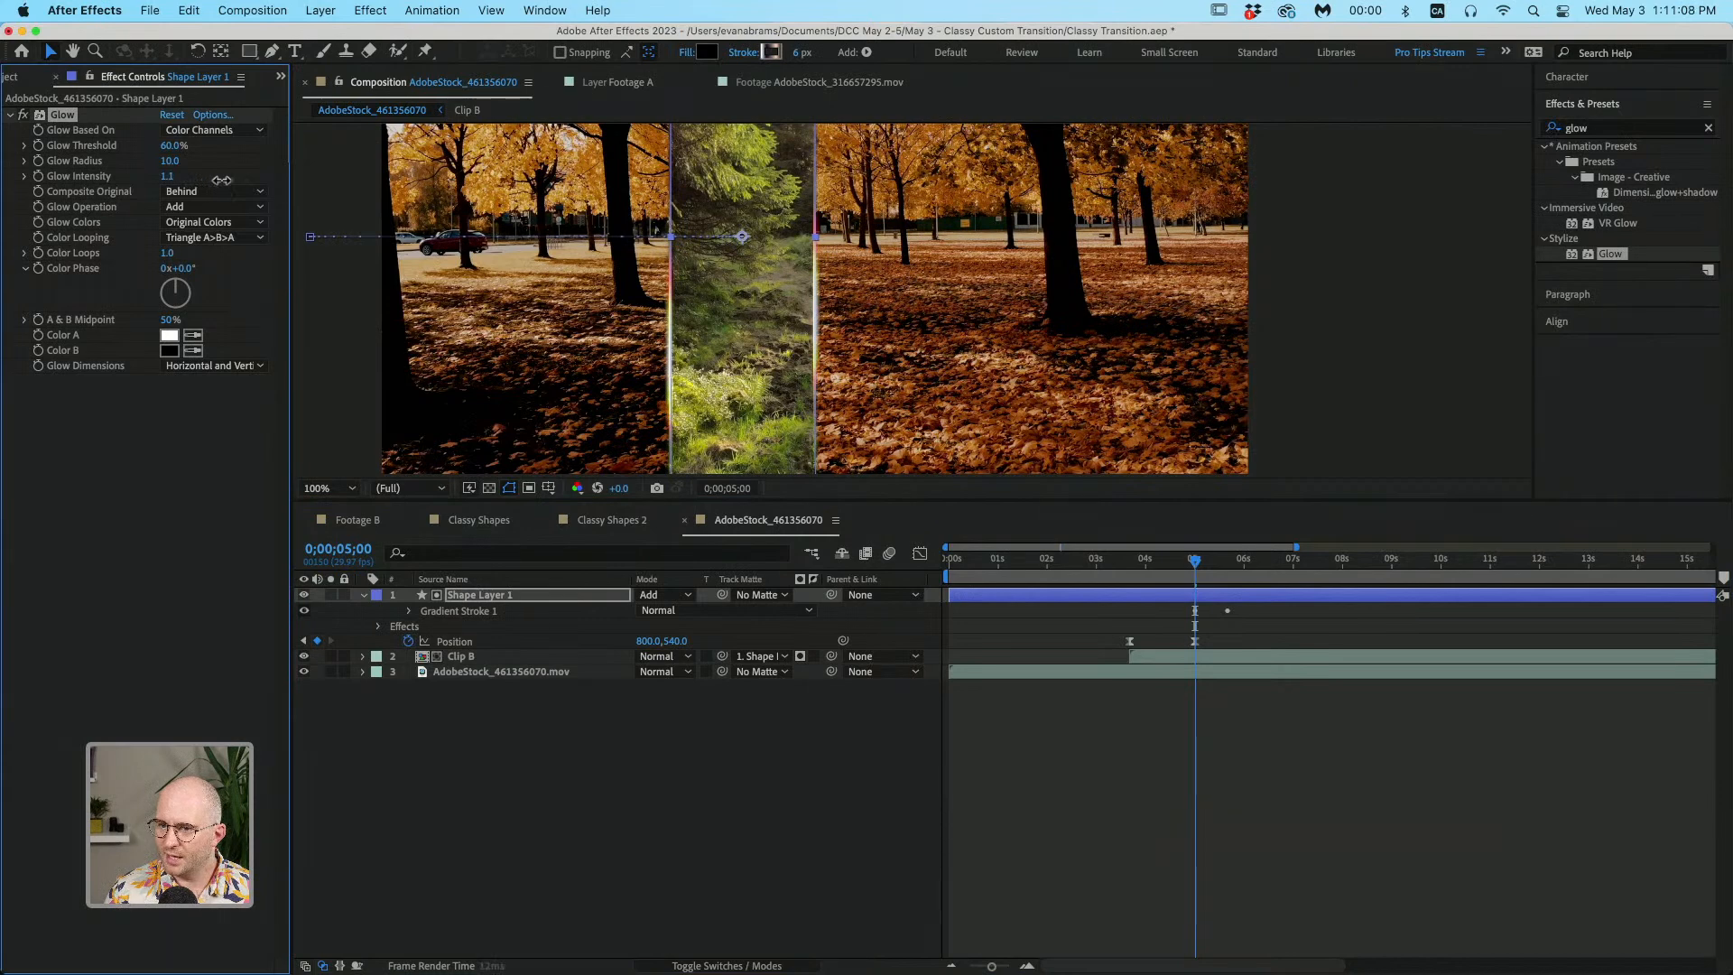
left_click_drag(286, 190, 153, 164)
left_click(955, 898)
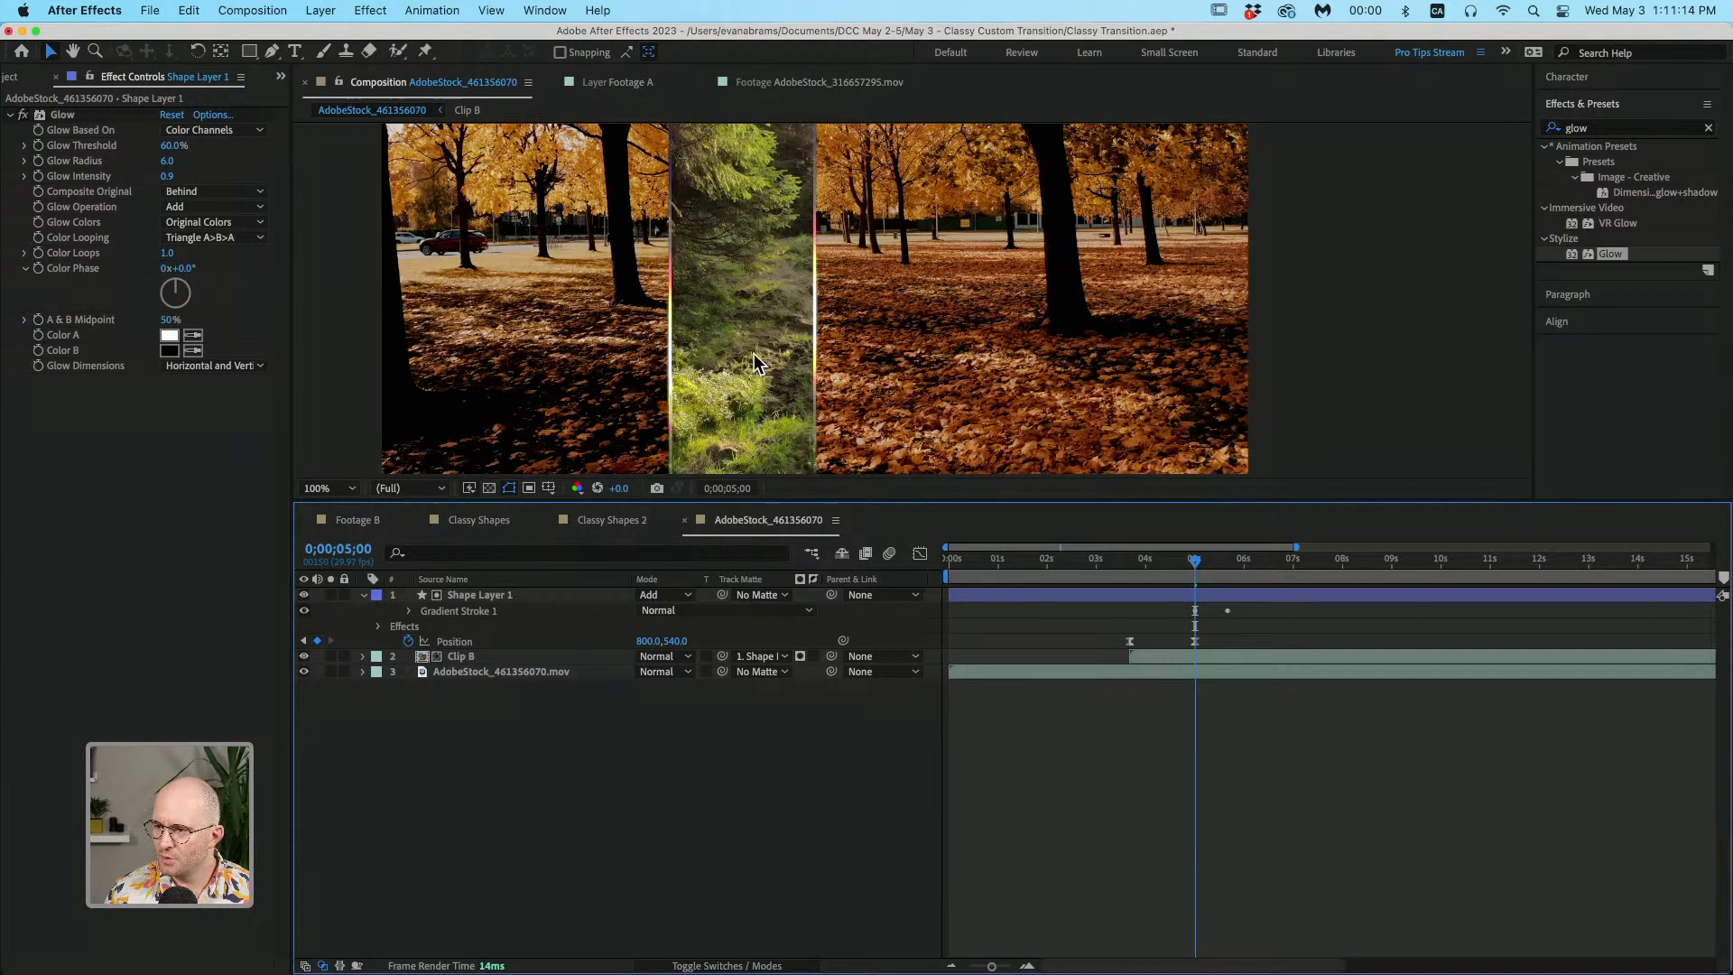
scroll(752, 353, "down", 1)
middle_click(804, 314)
left_click_drag(804, 314, 792, 310)
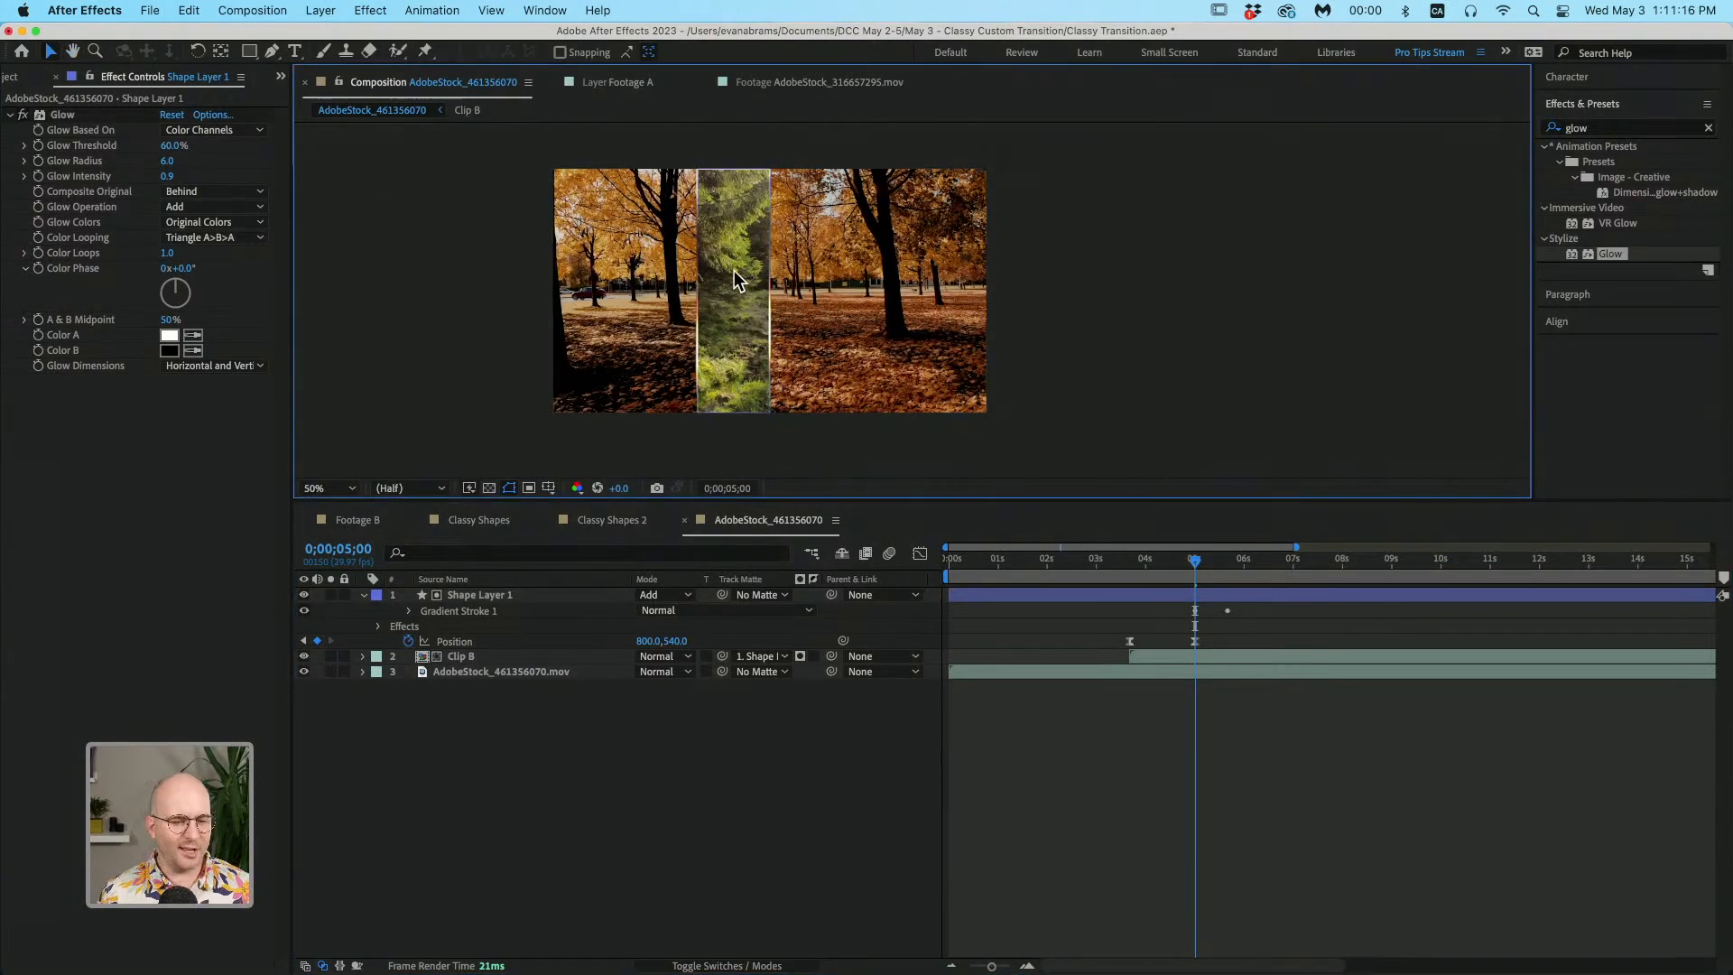
Step: Enable keyframing for the start point and end point of Shape Layer 1's gradient stroke at 0;00;05;00
left_click(1233, 594)
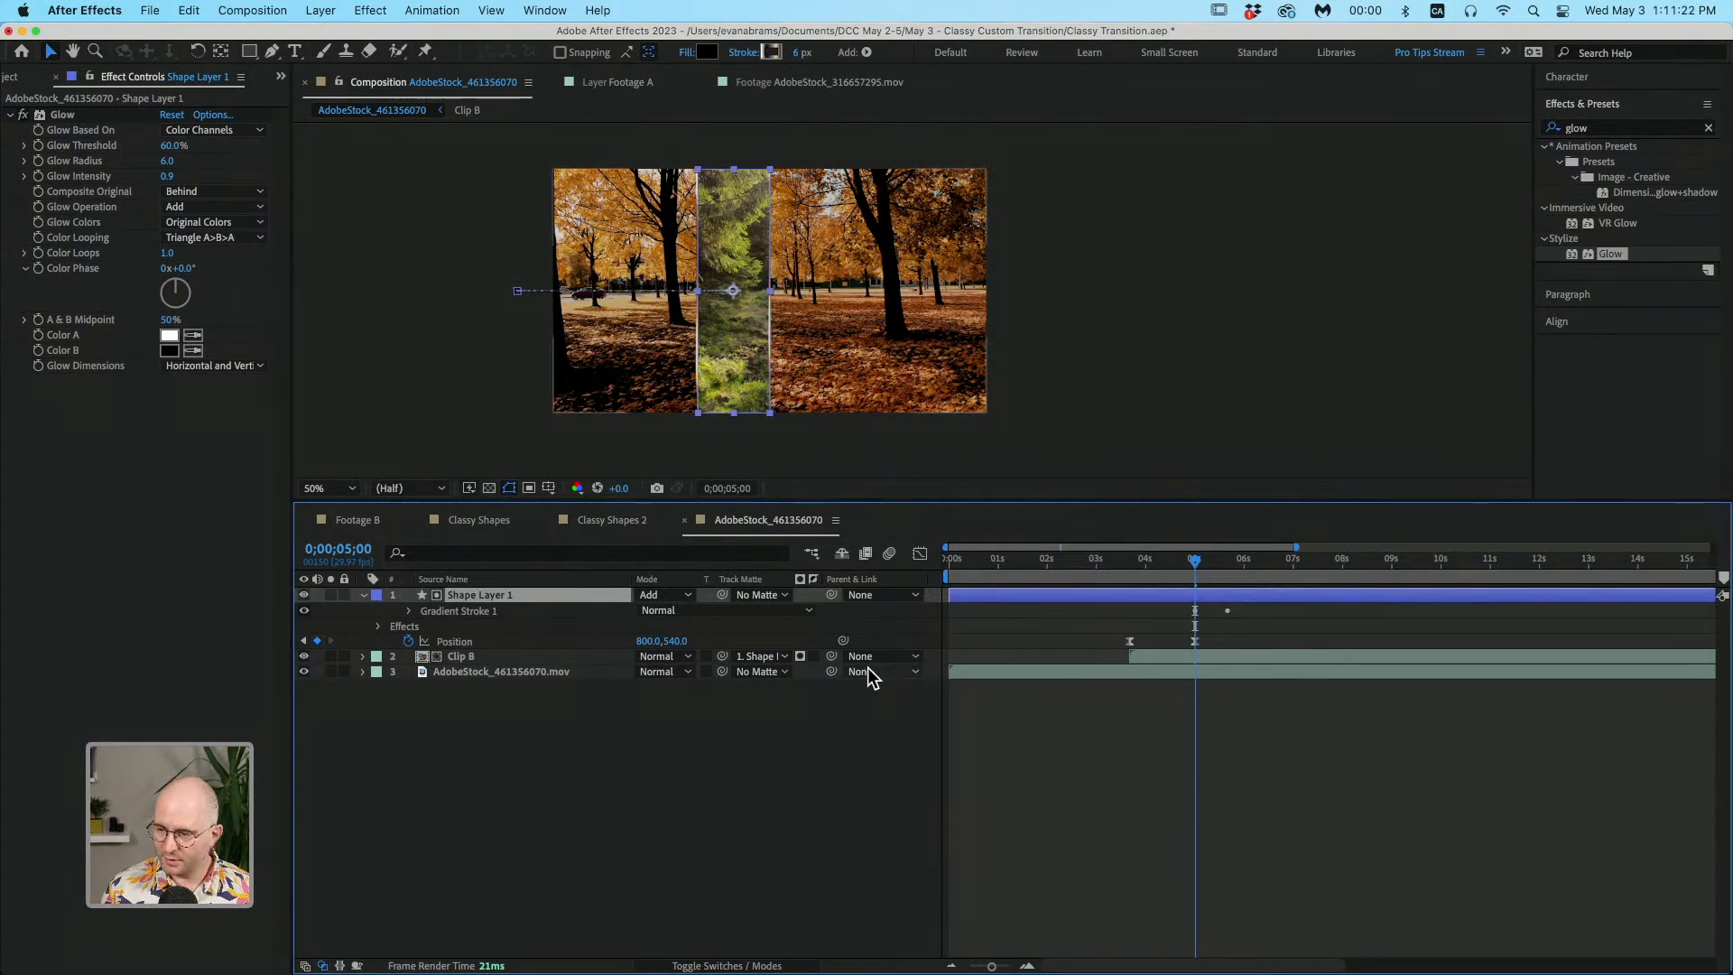
left_click(555, 553)
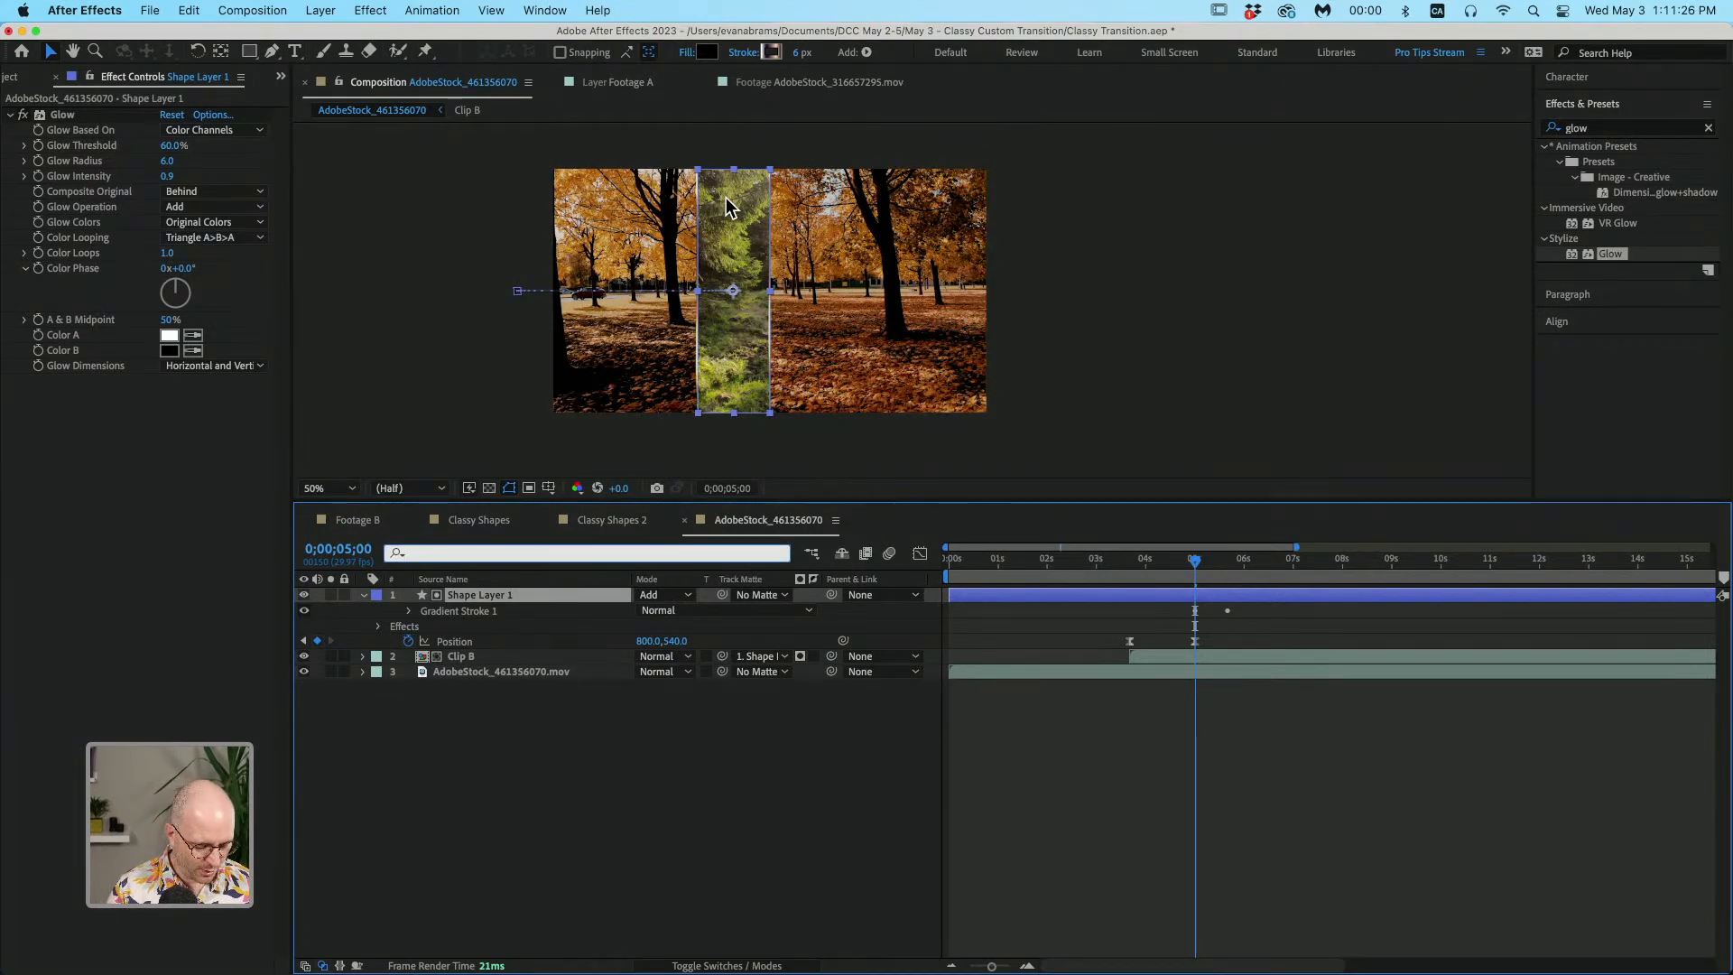
type("point")
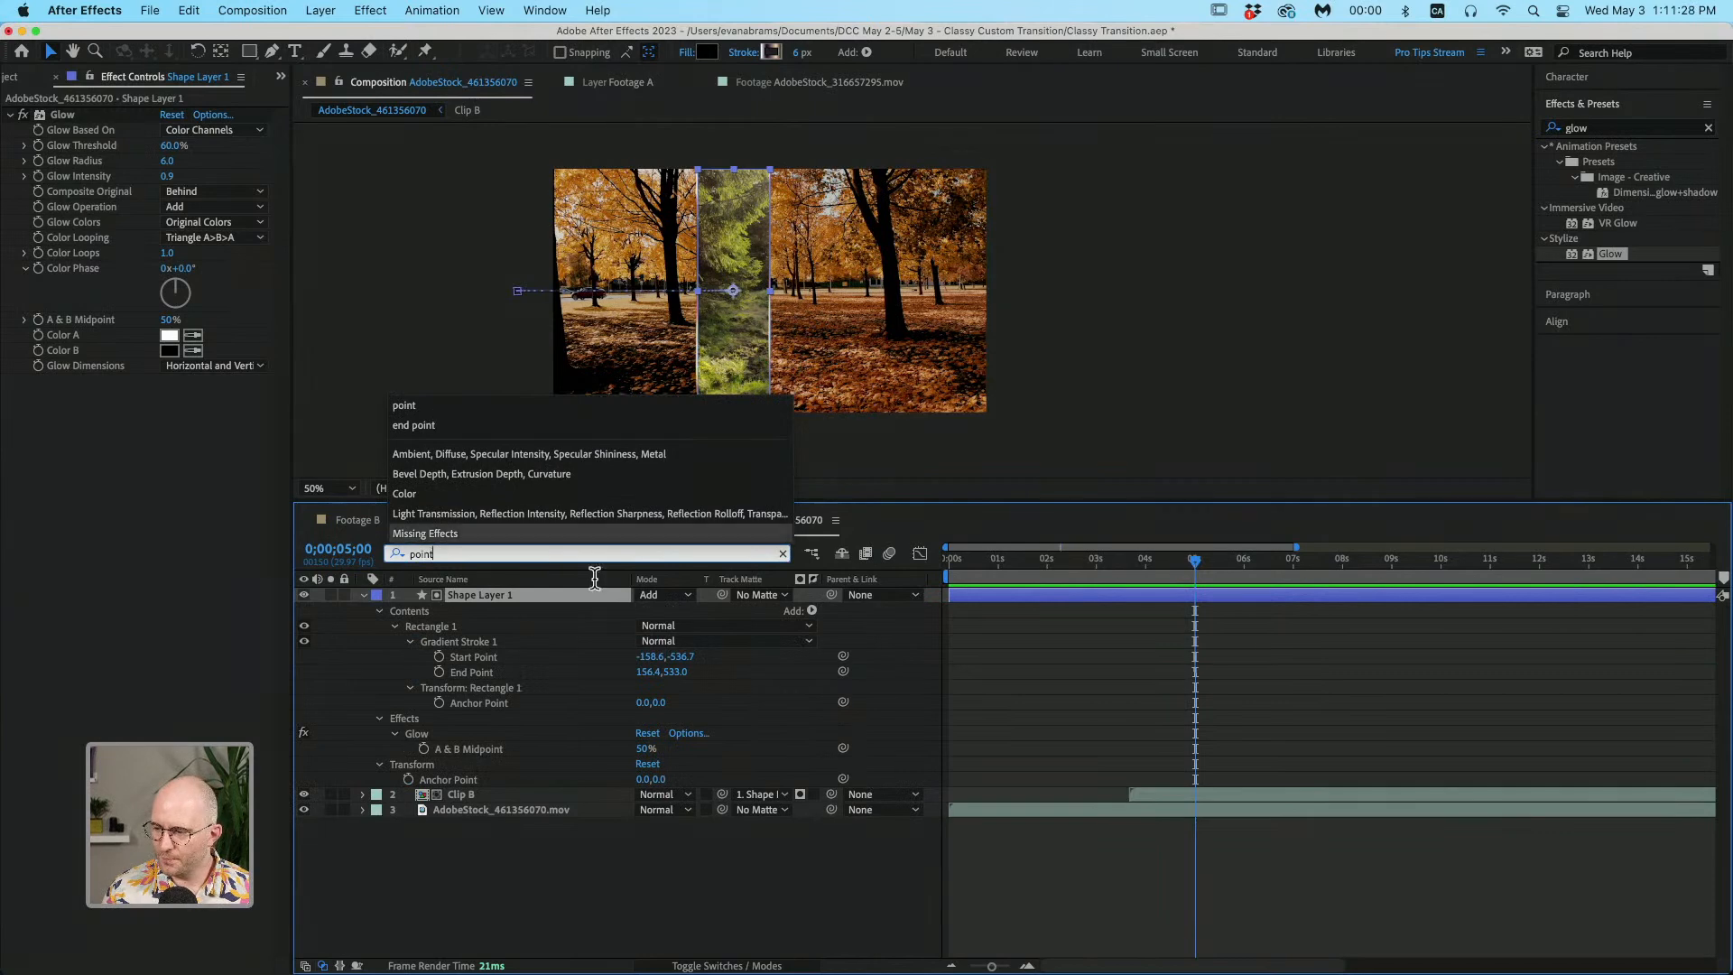
left_click(440, 658)
left_click(440, 672)
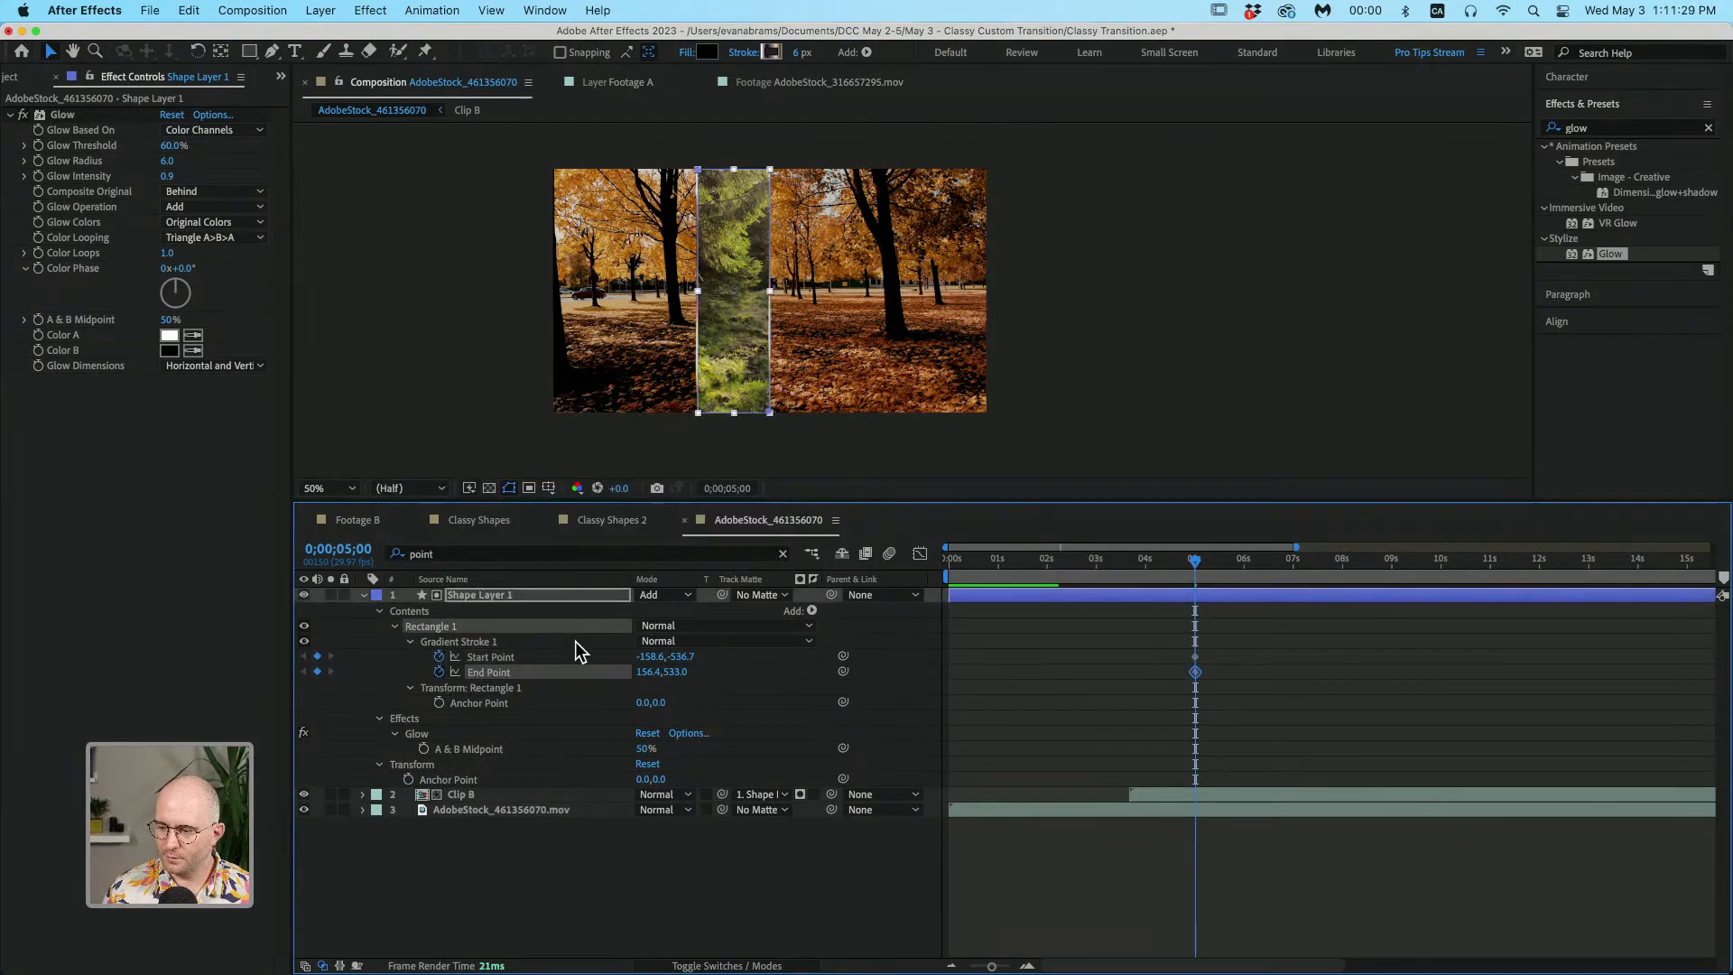
Step: Move the gradient's start point and end point keyframes to 0;00;05;20, in line with the last stroke width keyframe
left_click(1206, 594)
key("u")
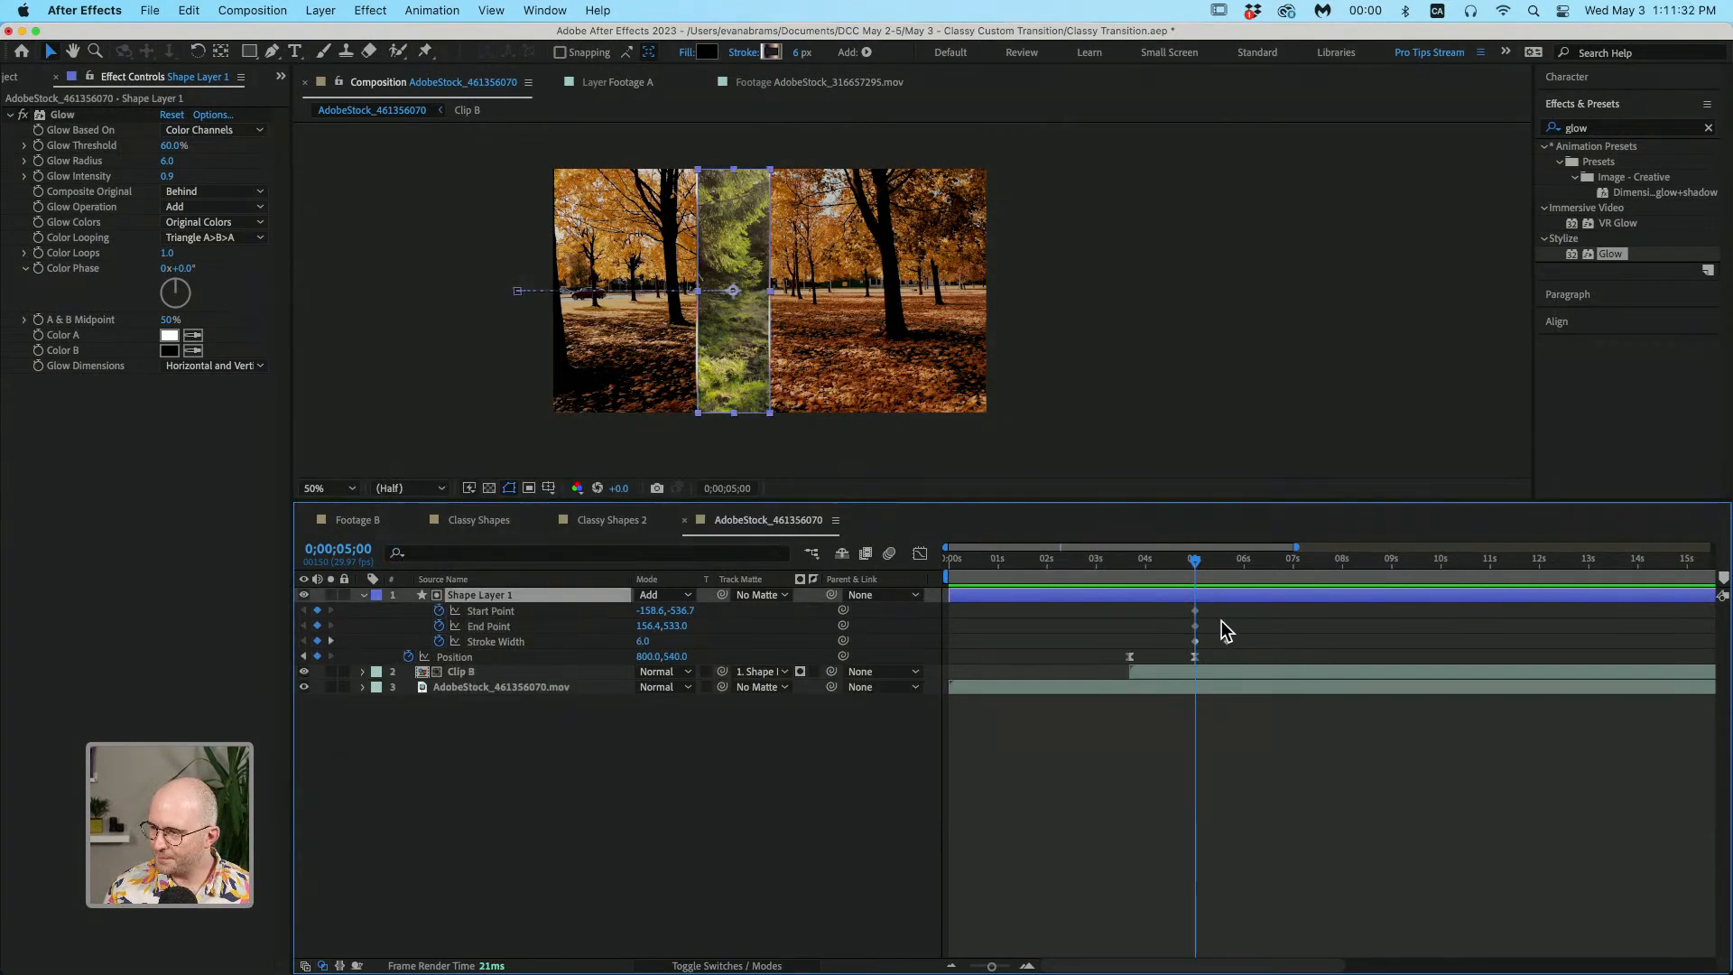
mouse_move(1217, 618)
left_mouse_down()
mouse_move(1189, 631)
mouse_move(1226, 627)
left_mouse_up()
left_click(1209, 624)
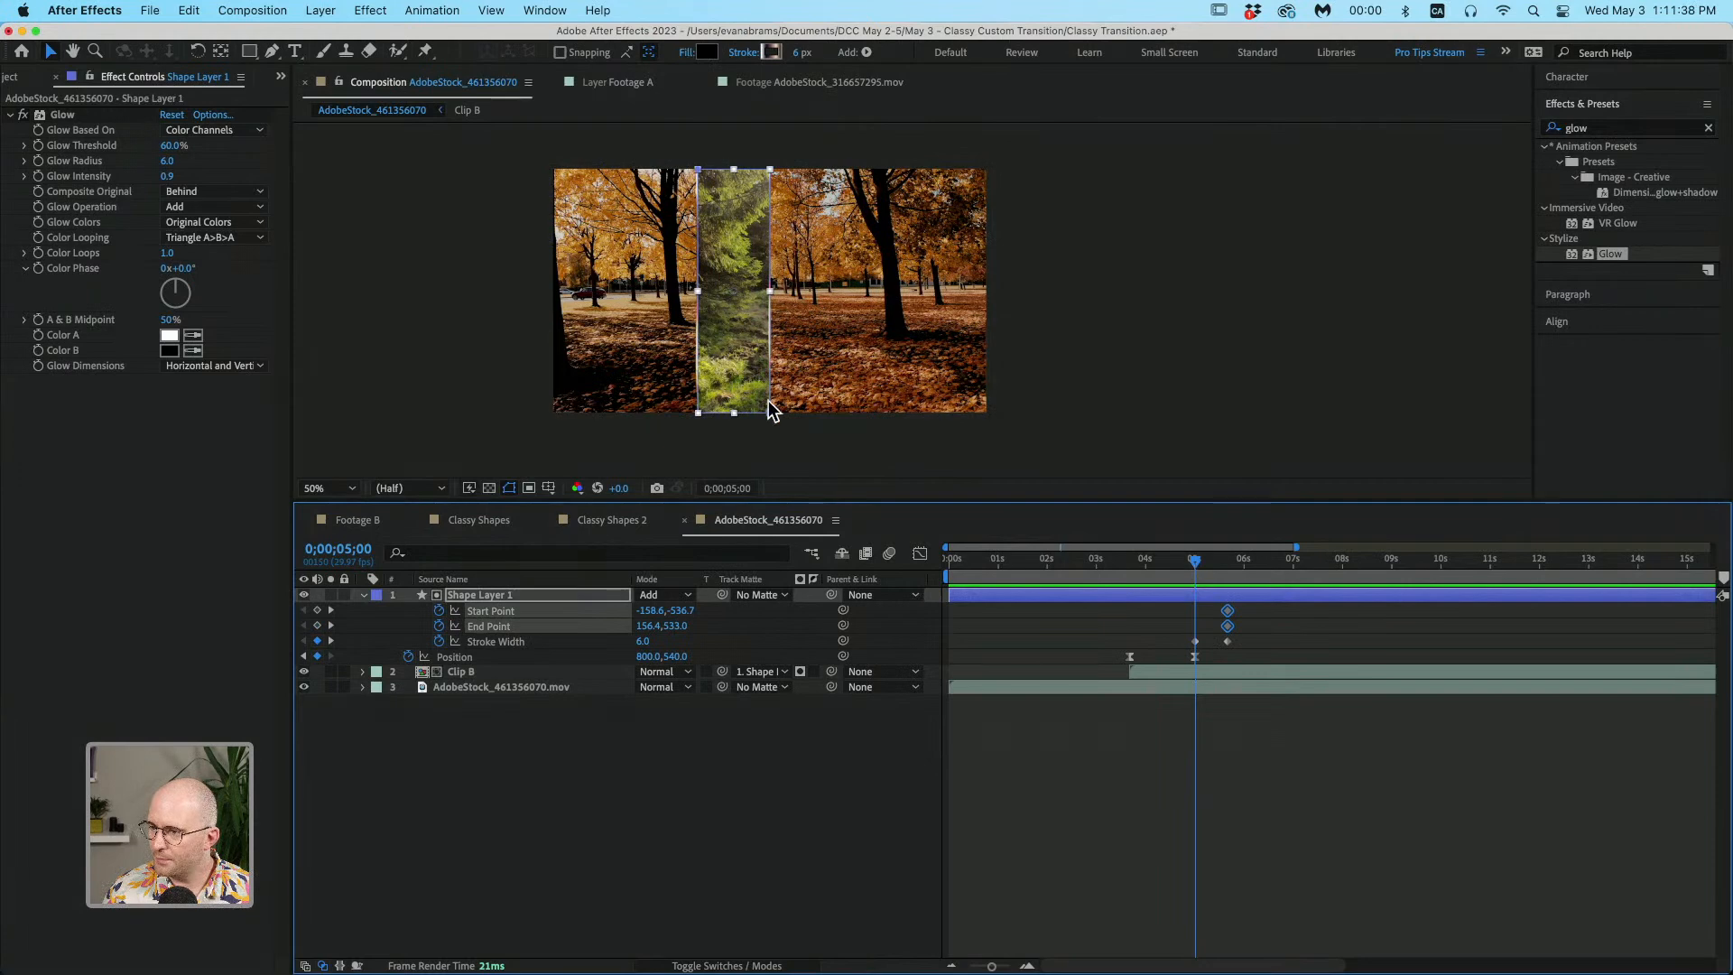
Step: Flip the gradient to run from the strip's lower-left to upper-right corner, move those new keyframes to 0;00;03;20, and preview the animation
left_click_drag(770, 411, 691, 409)
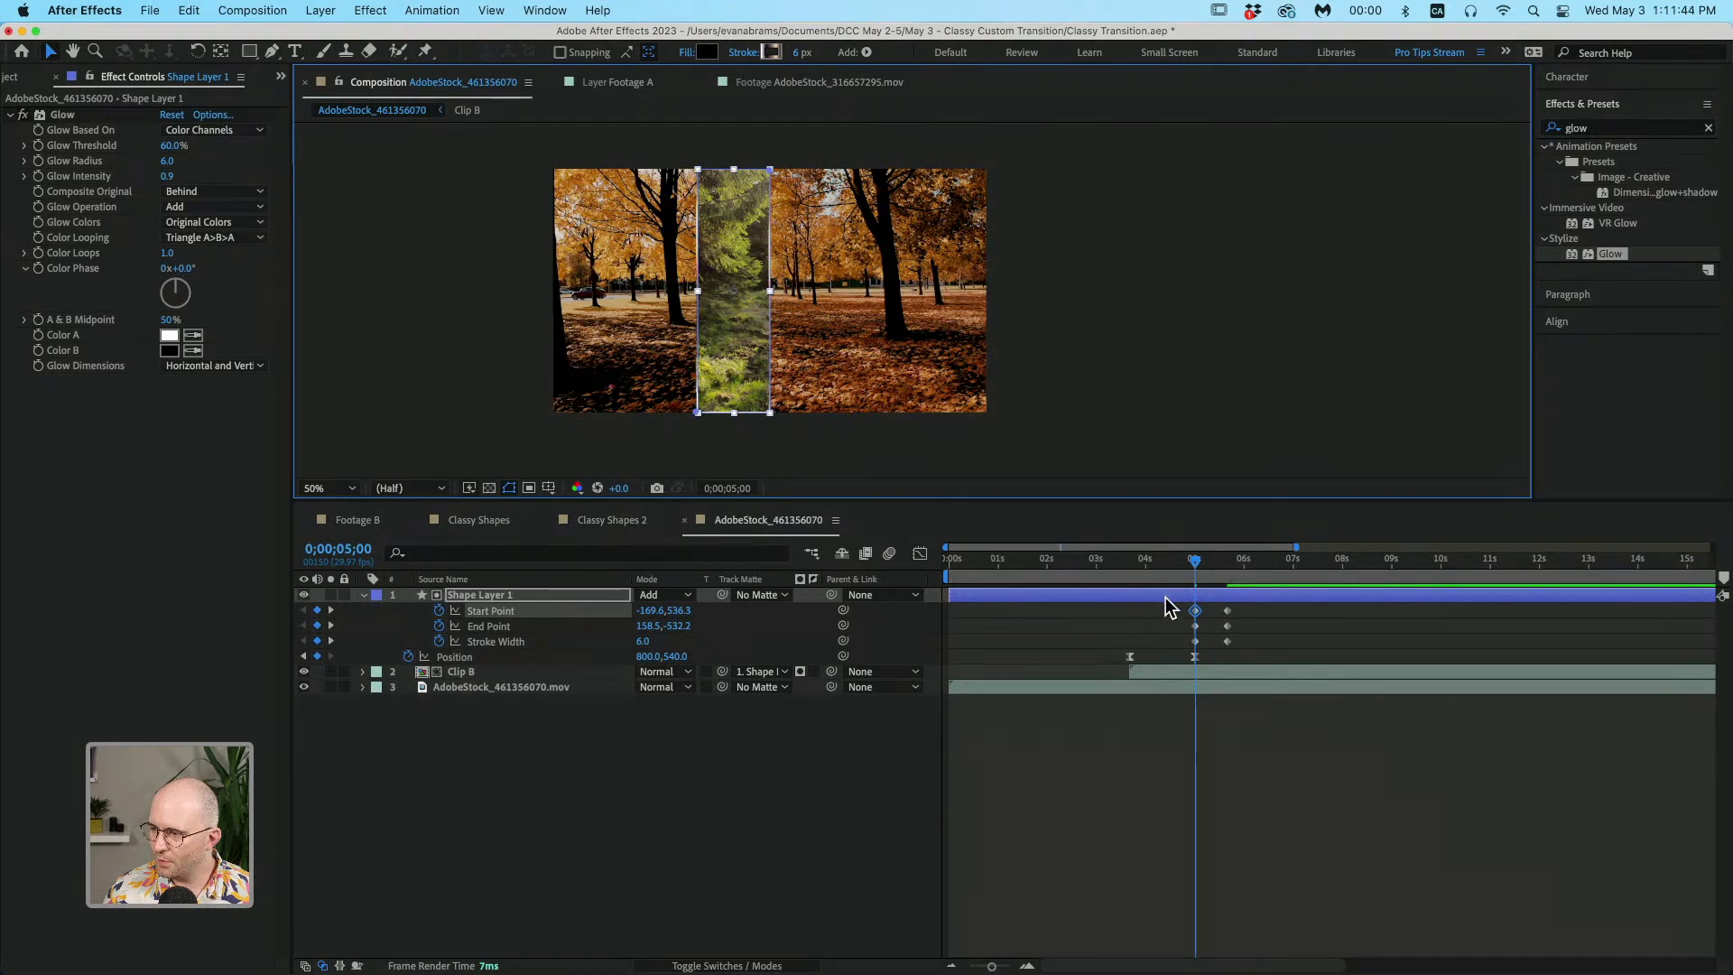
left_click_drag(1202, 607, 1123, 630)
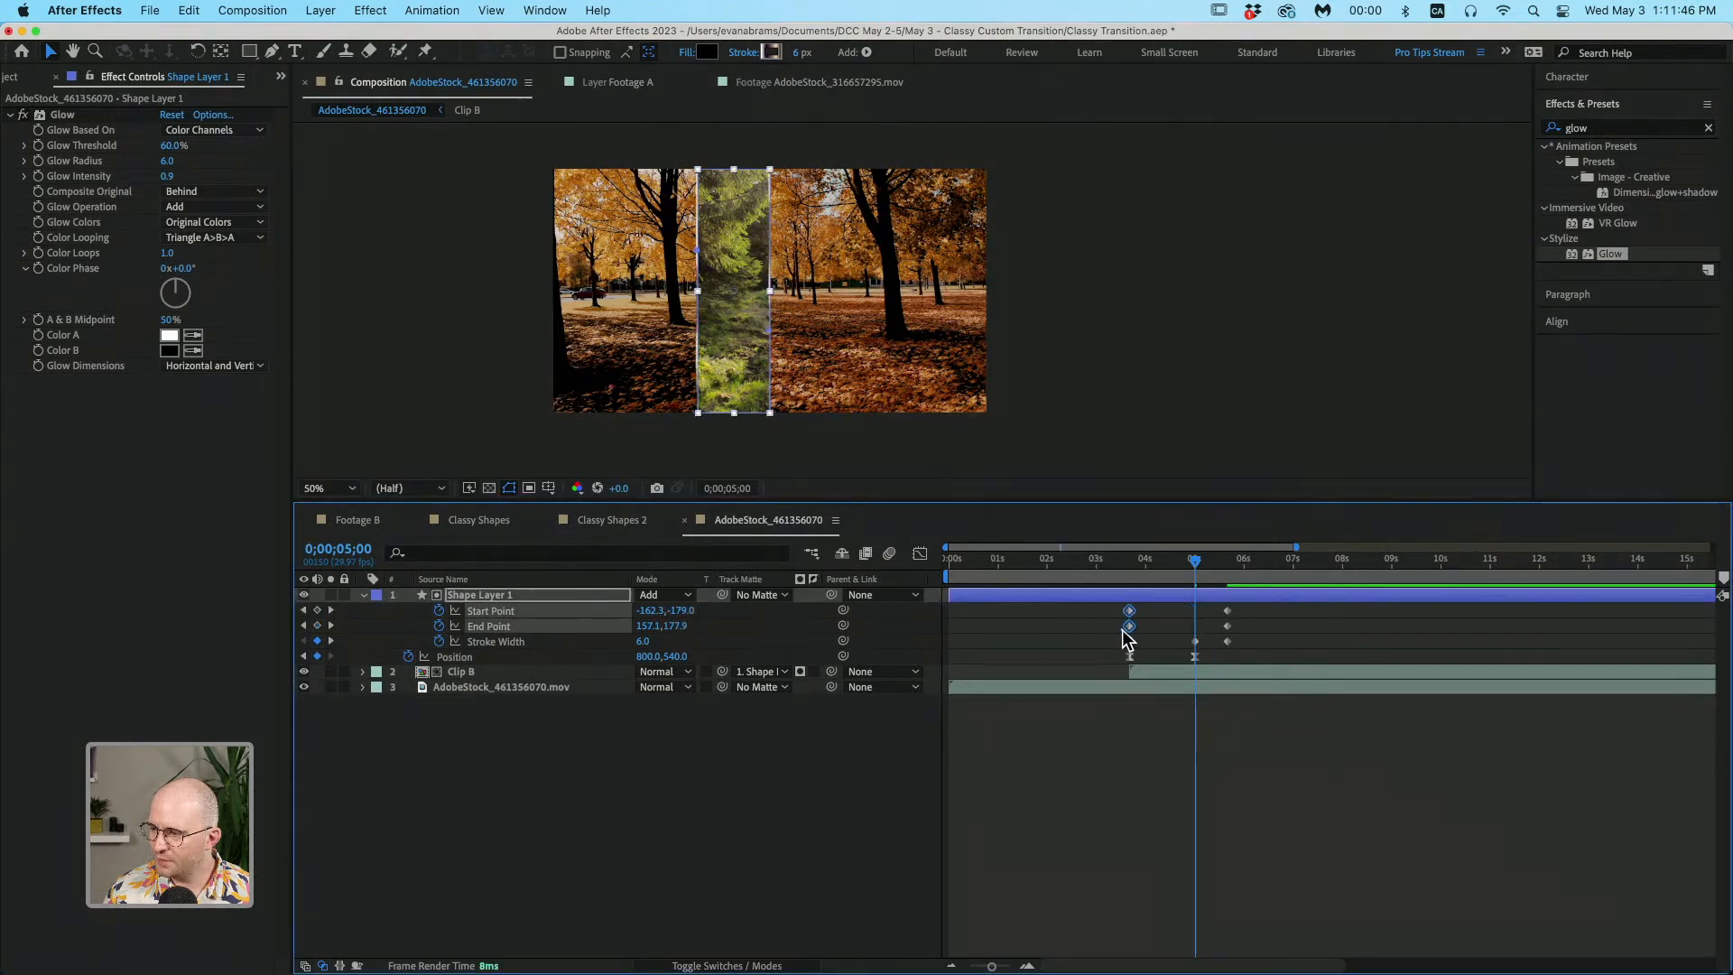
left_click(1129, 558)
left_click(1354, 850)
key("space")
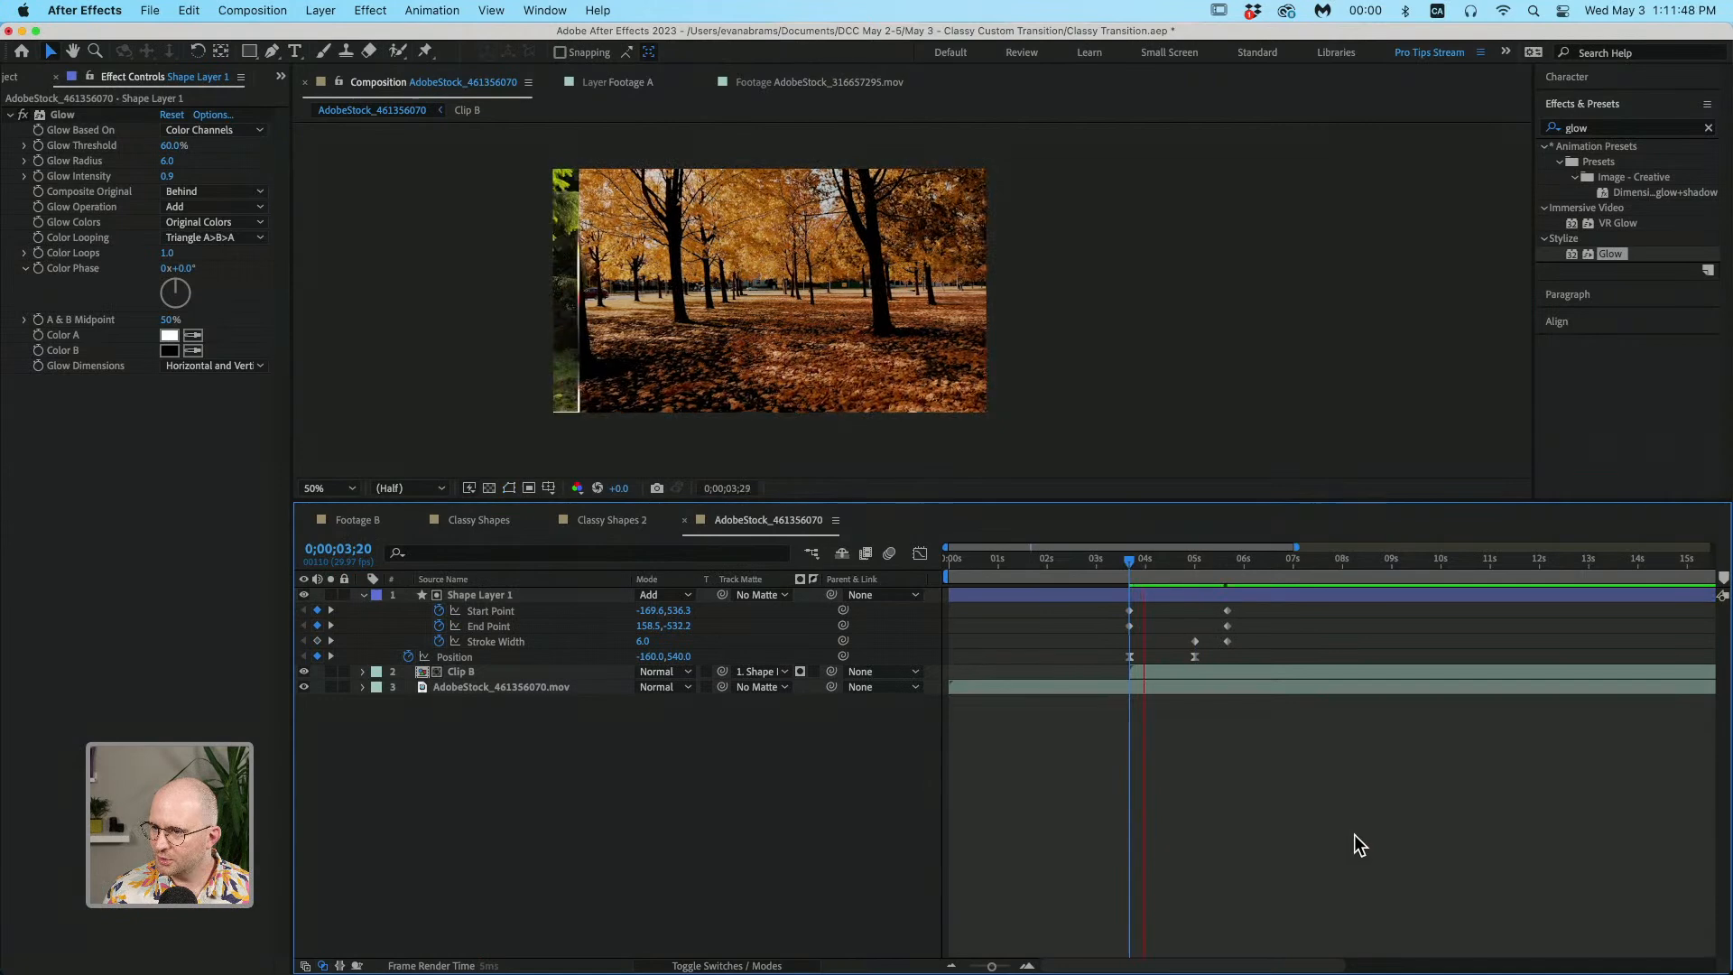
key("space")
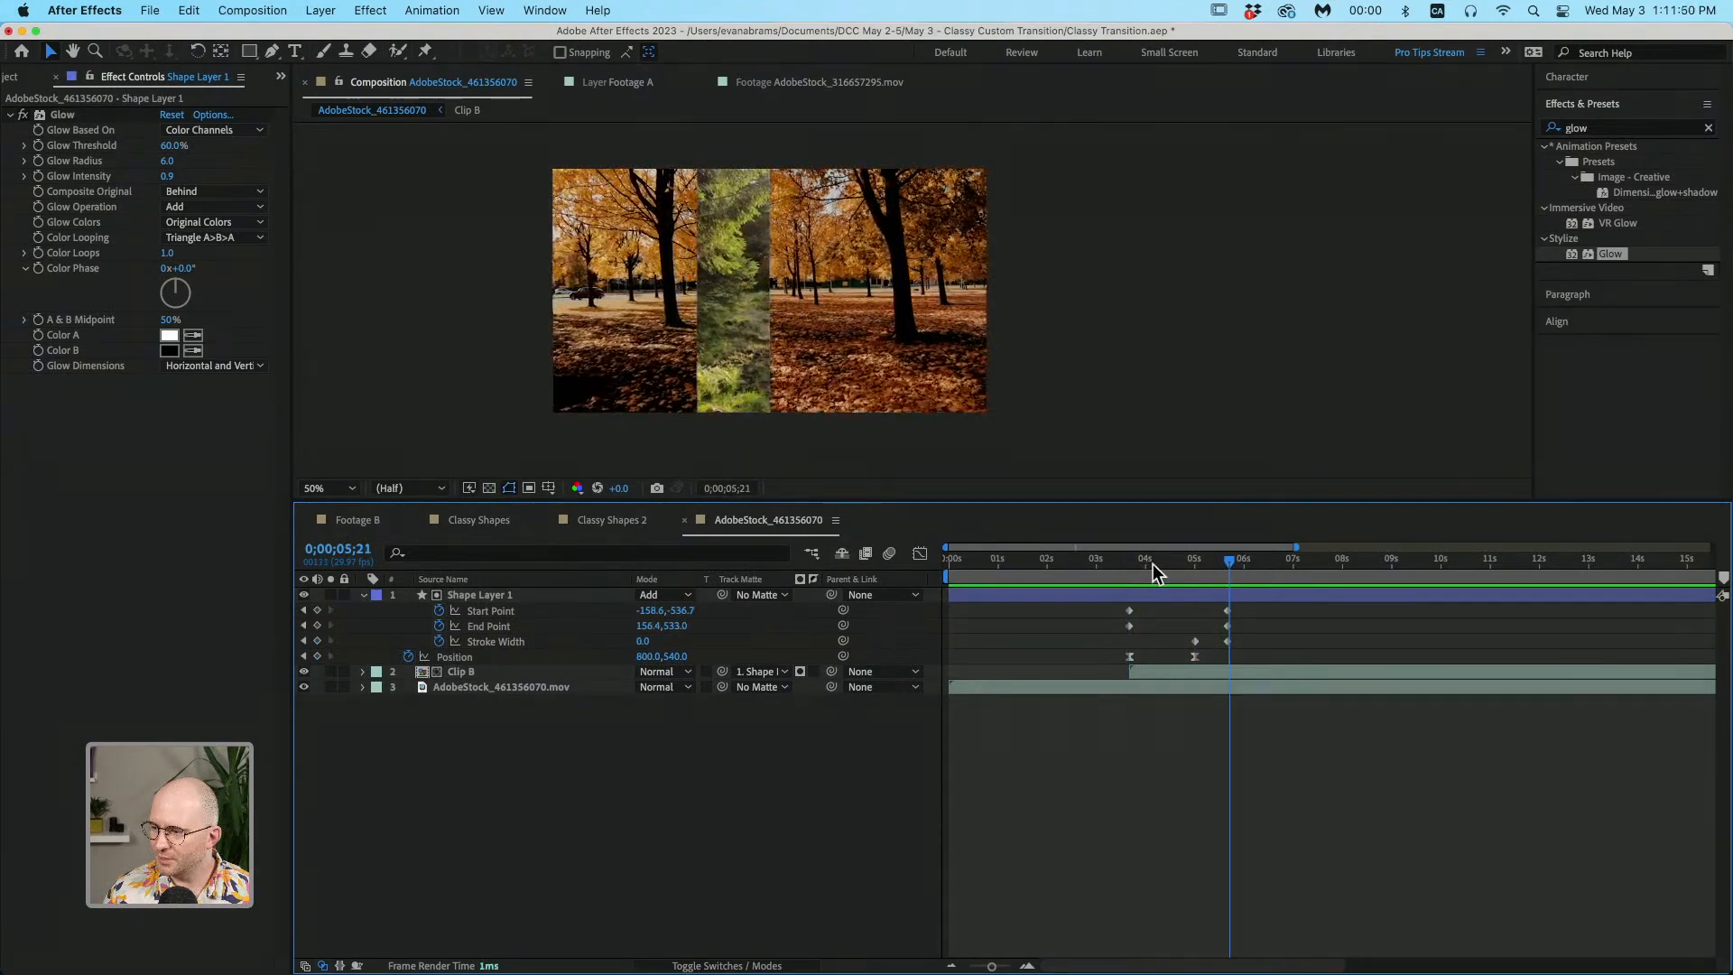
Step: Try Easy Ease on the gradient's start point and end point keyframes, preview the motion, and undo the easing
left_click_drag(1135, 562, 1177, 589)
left_click(529, 613)
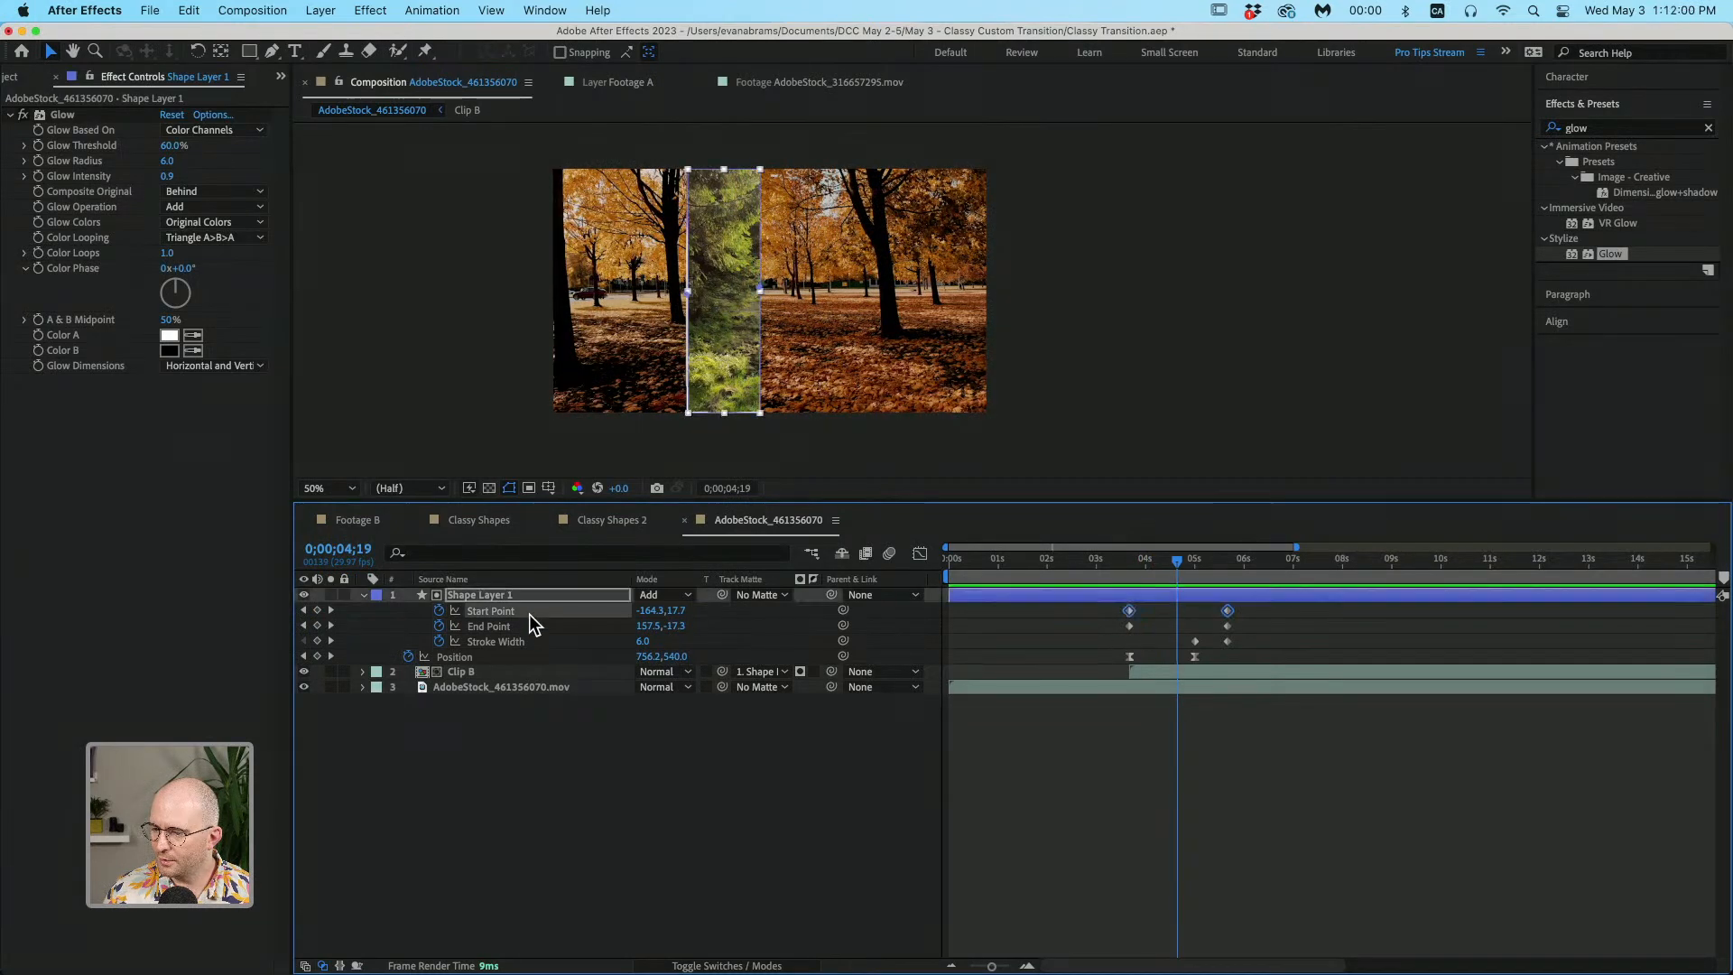
left_click(543, 625, "shift")
left_click_drag(1134, 560, 1232, 572)
key("F9")
left_click(1130, 567)
key("space")
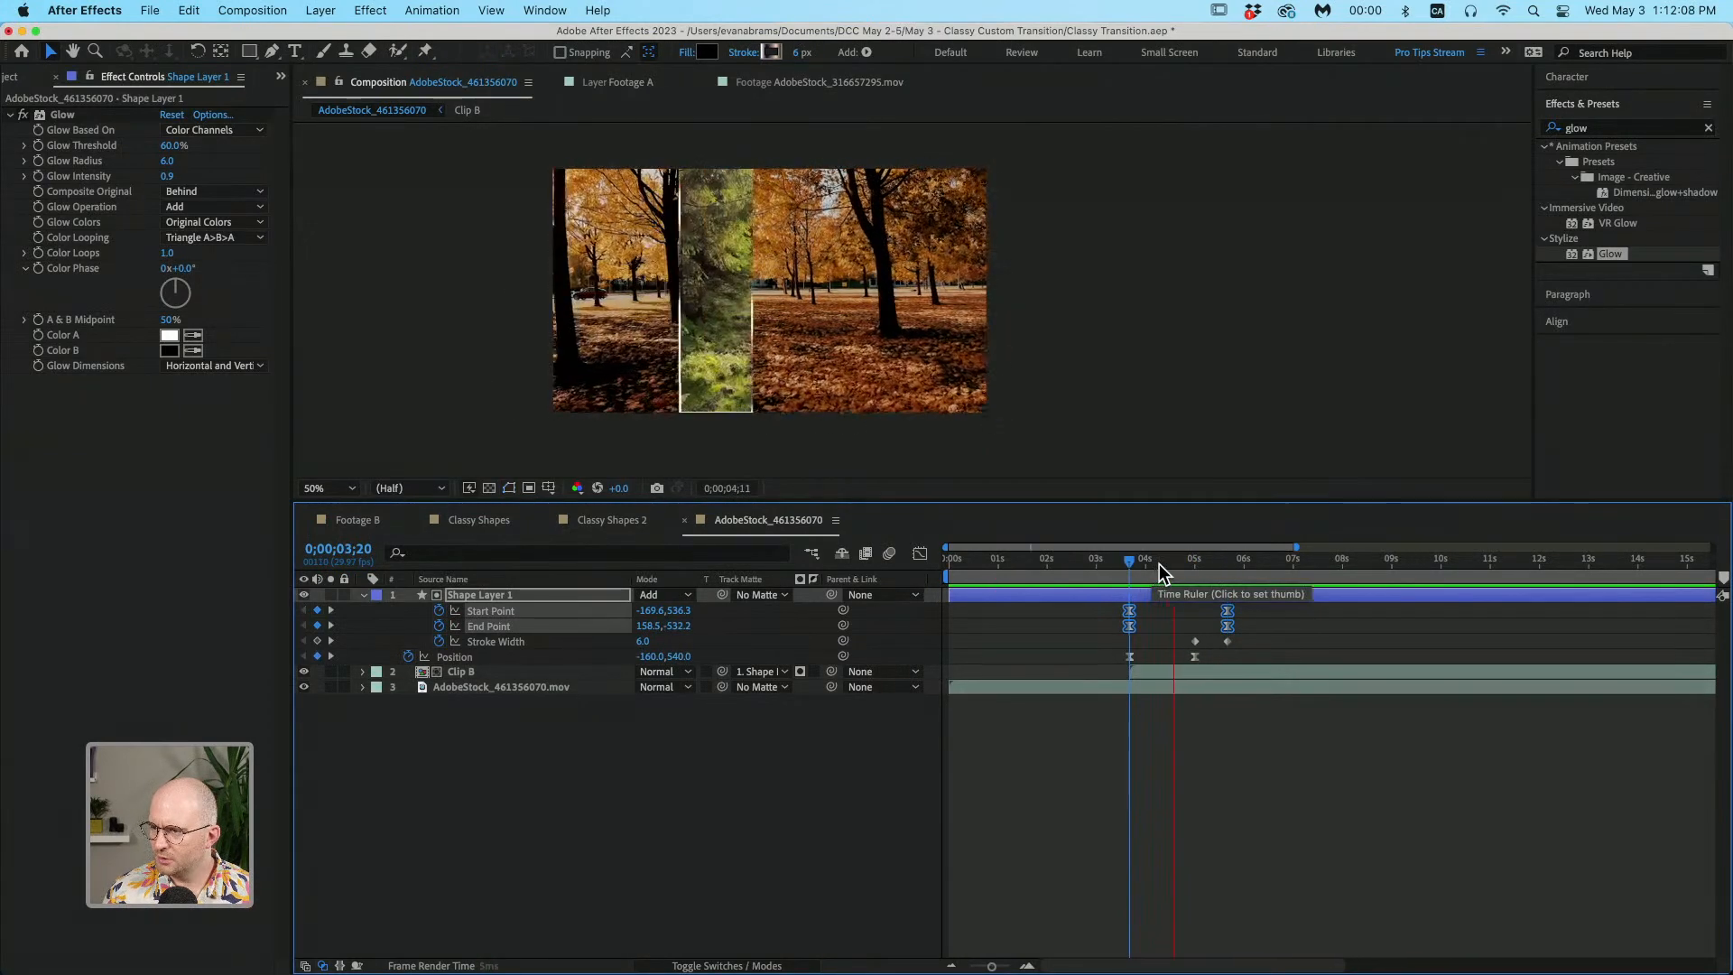
key("space")
key("super+z")
Step: Preview the strip's animation from 0;00;03;20 and inspect the frame at 0;00;05;20
mouse_move(1135, 568)
left_mouse_down()
mouse_move(1226, 587)
mouse_move(1131, 594)
left_mouse_up()
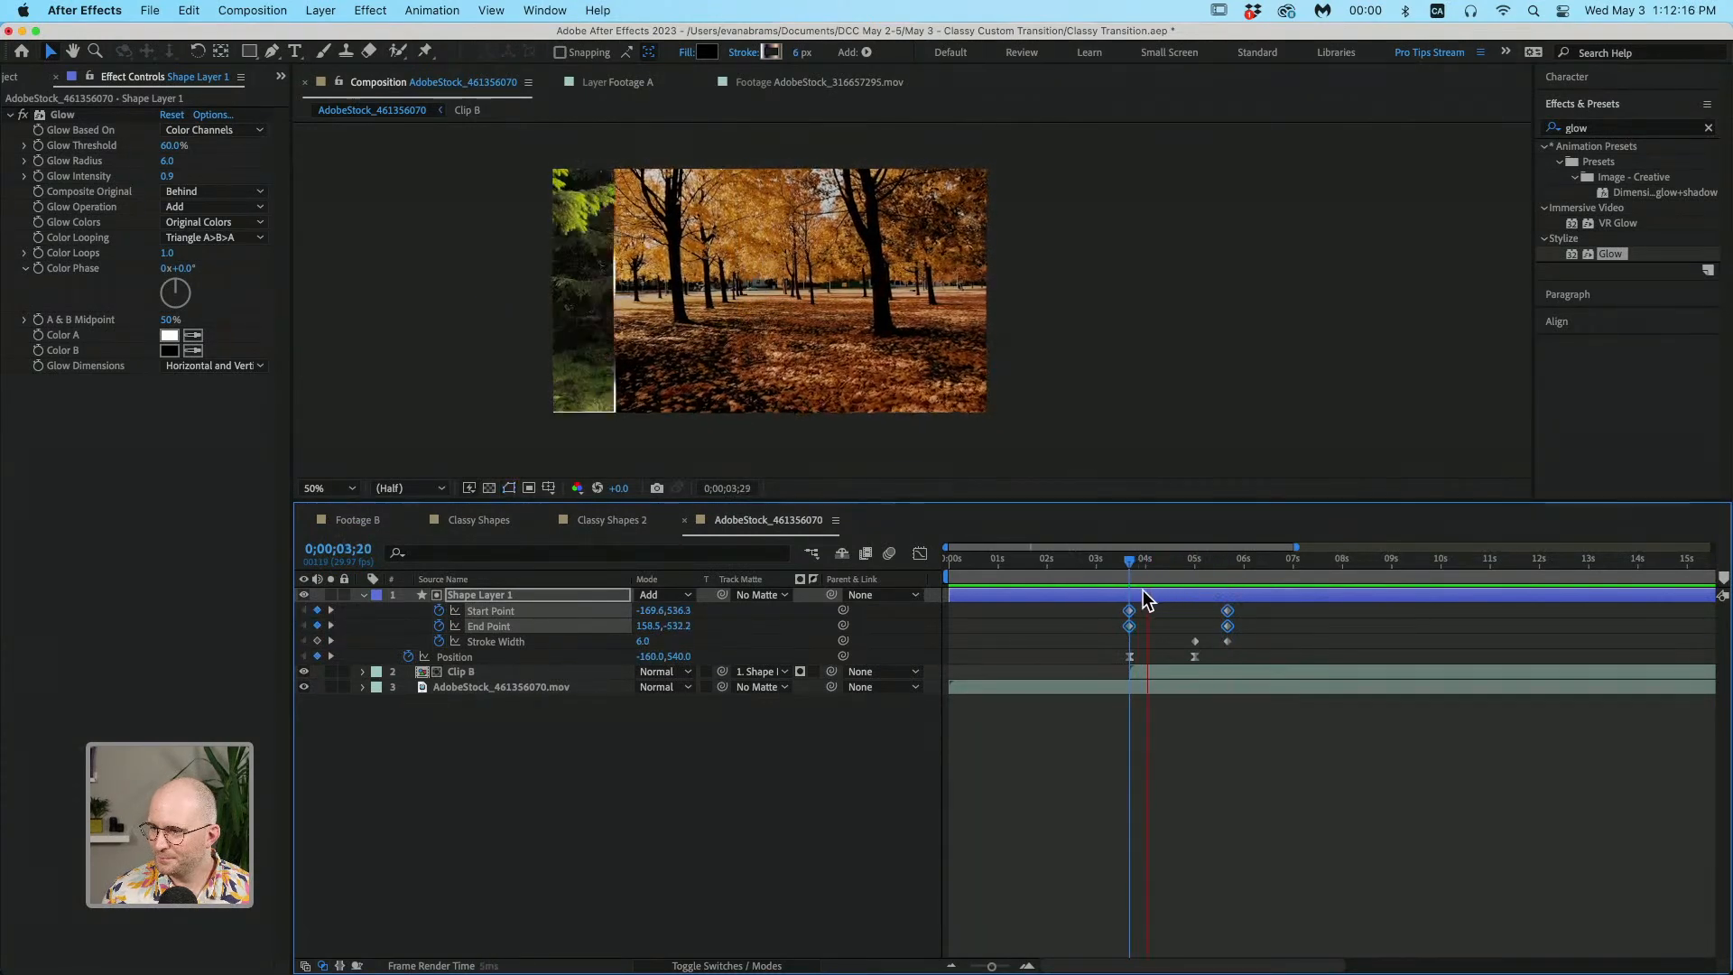
key("k")
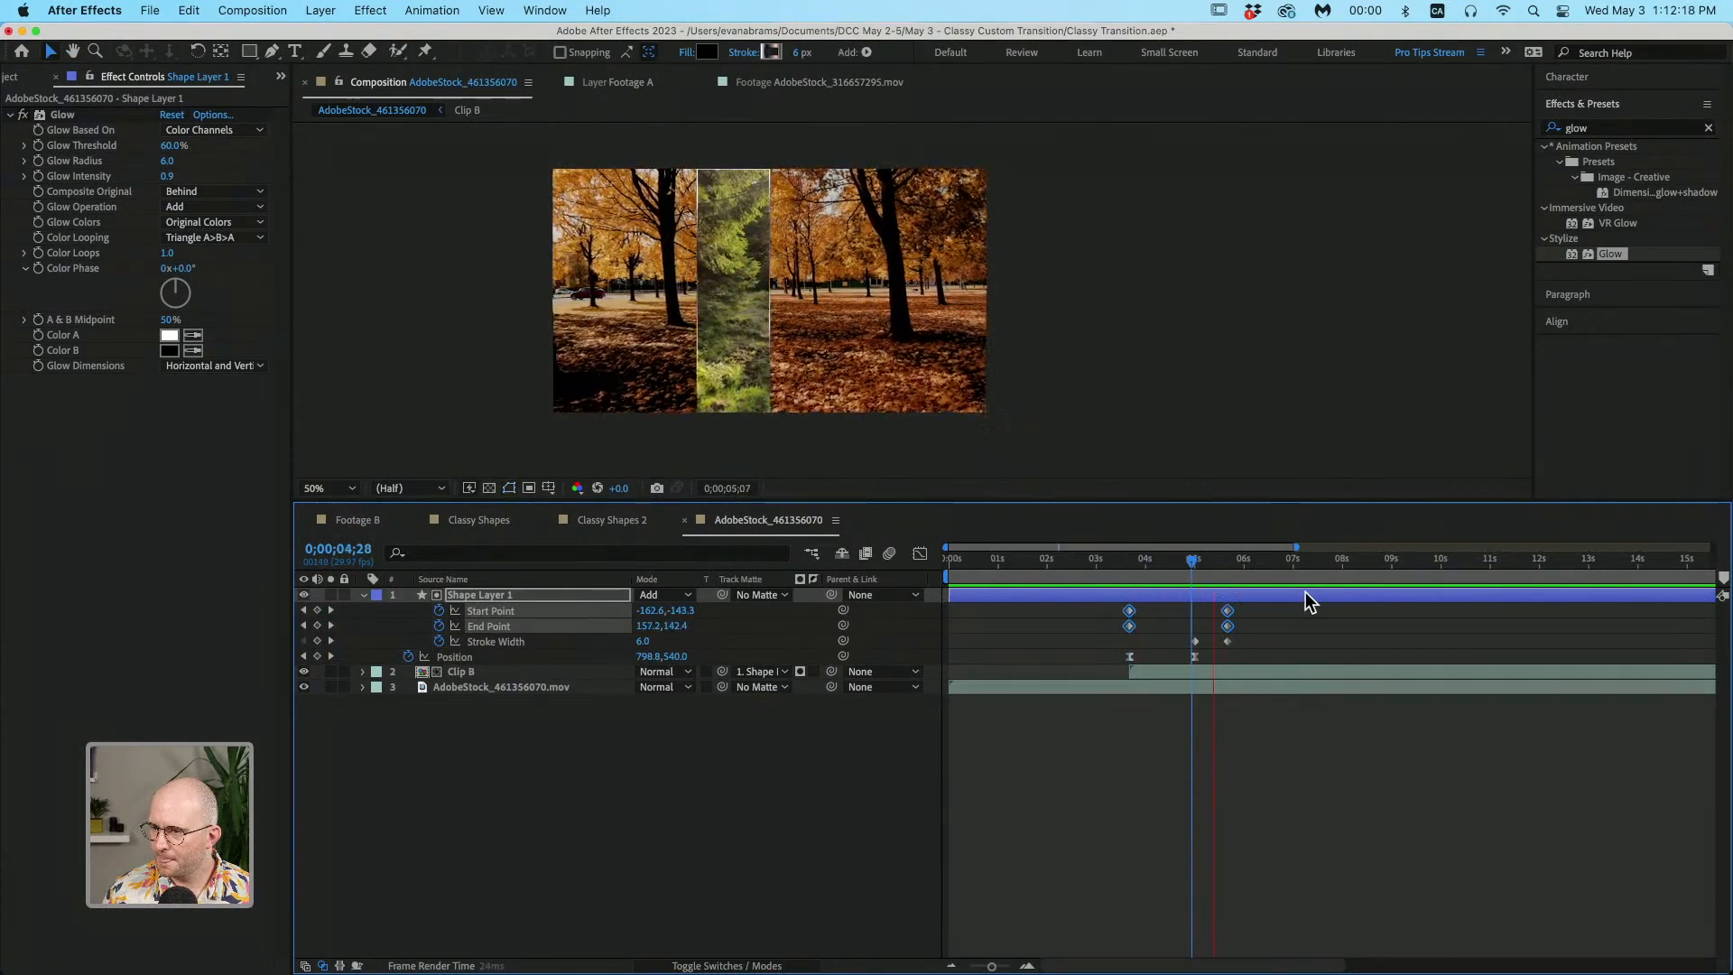
left_click_drag(1239, 562, 1231, 572)
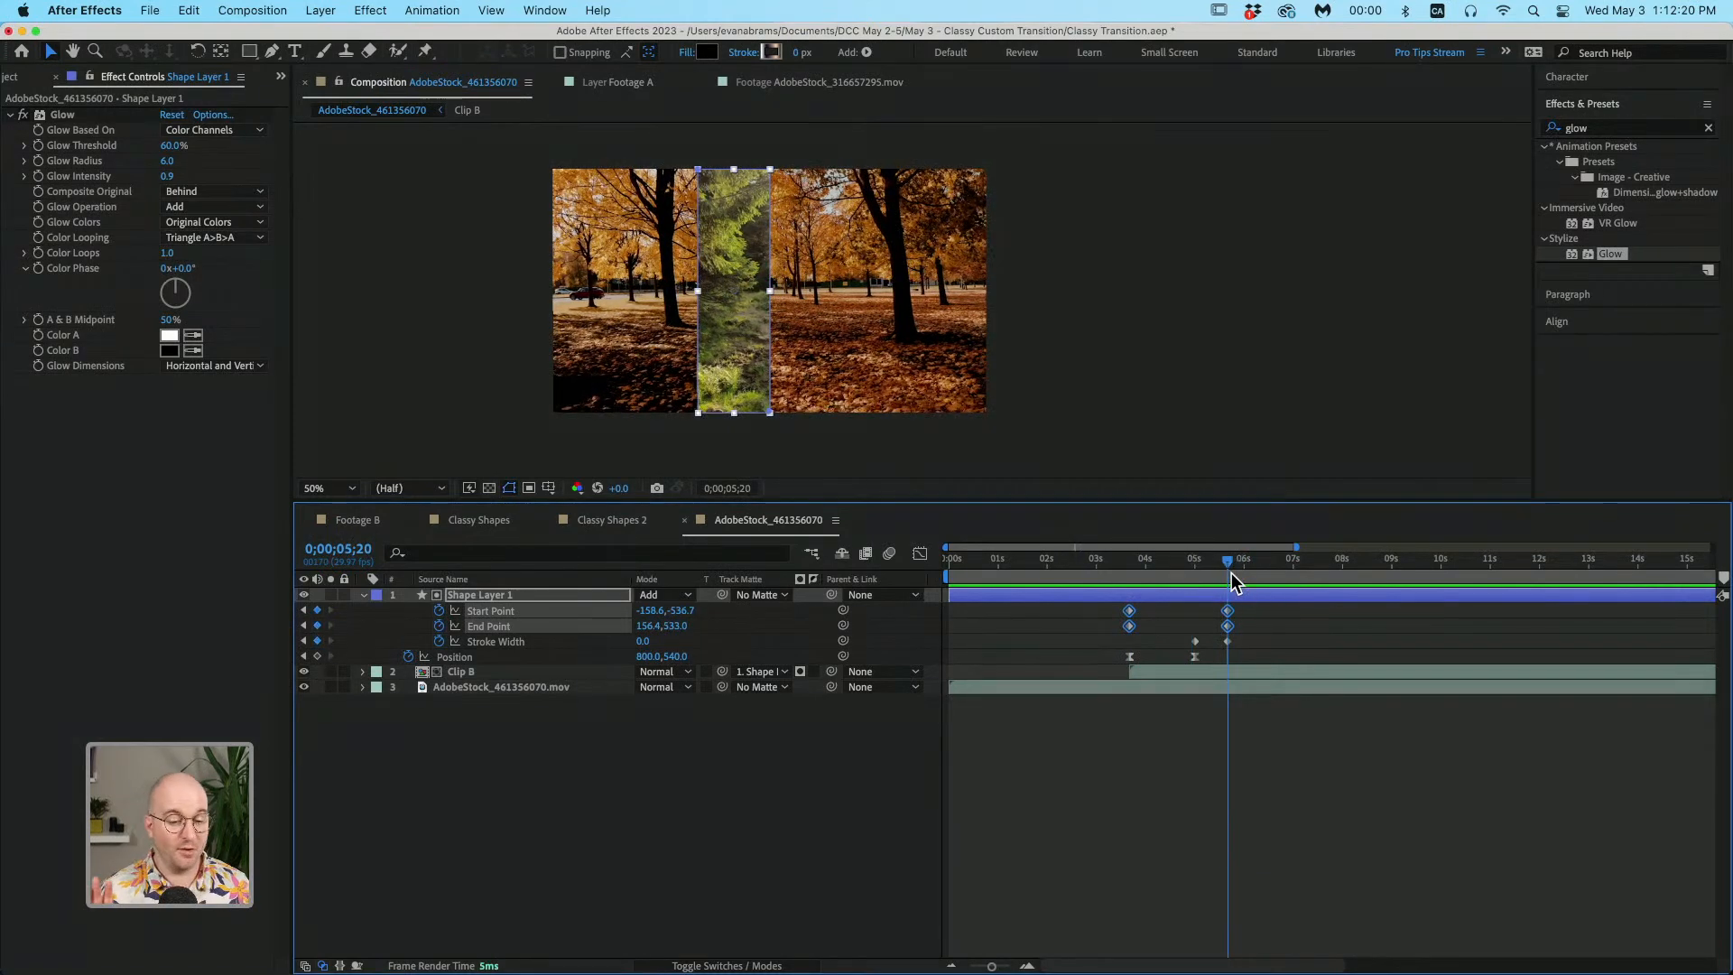
left_click(1394, 780)
mouse_move(1214, 578)
left_mouse_down()
mouse_move(1156, 578)
mouse_move(1217, 592)
left_mouse_up()
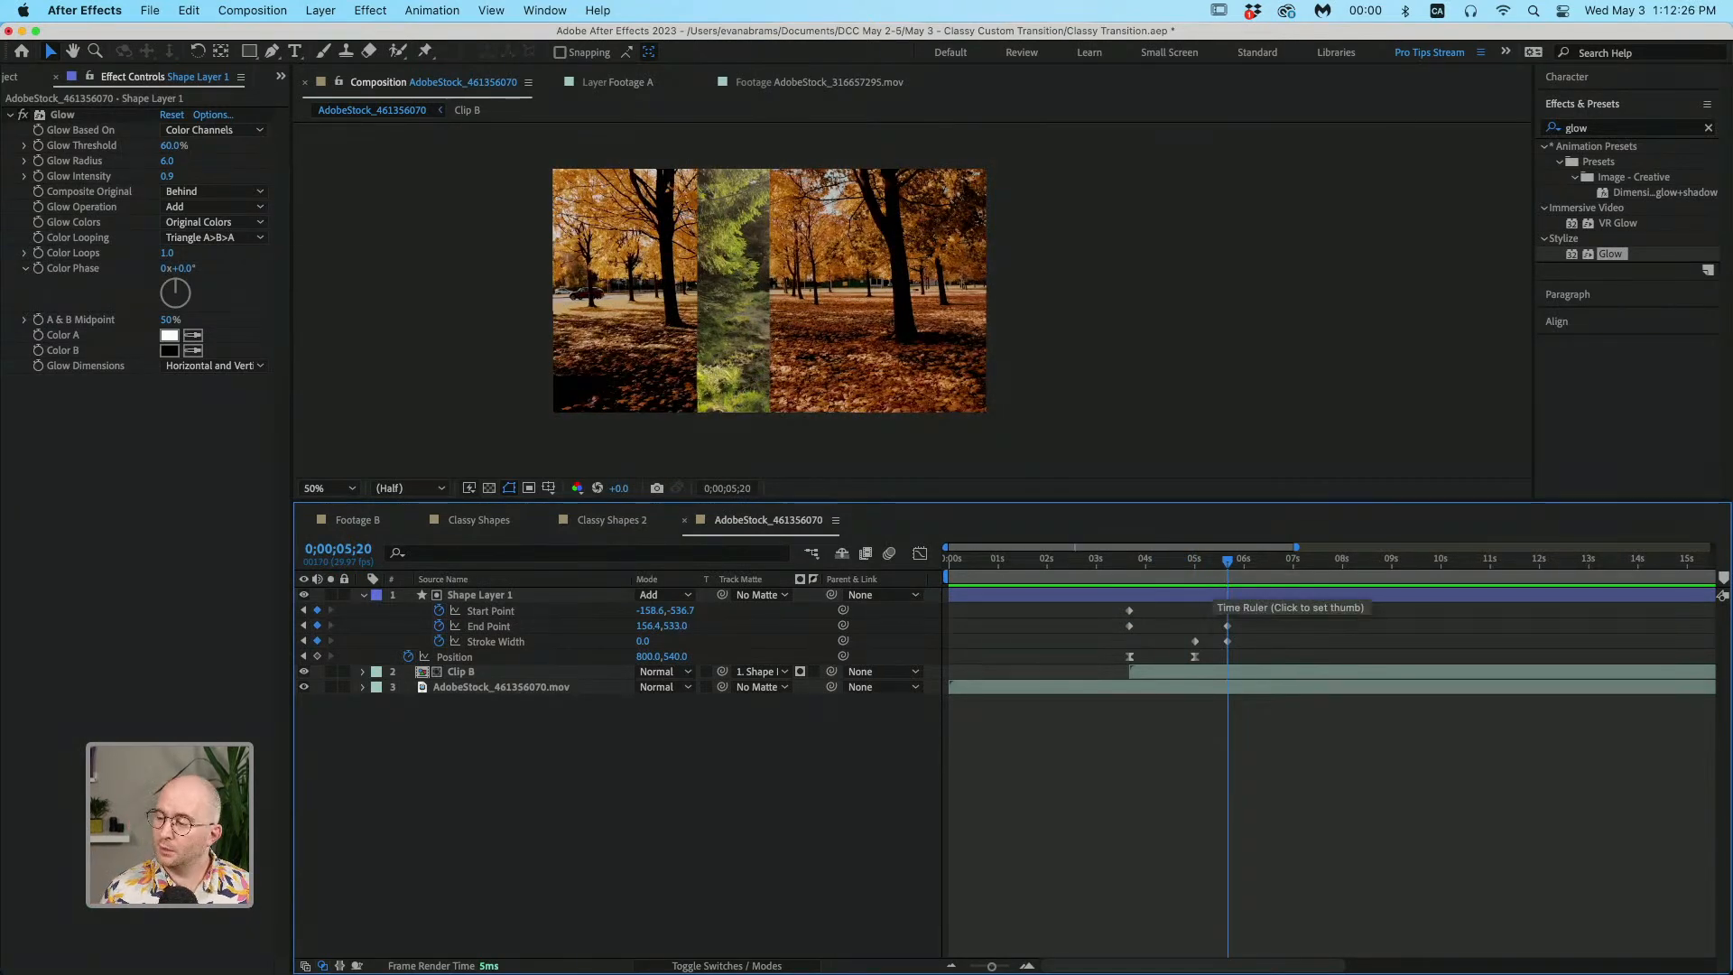
Step: Try parenting Clip B to Shape Layer 1, scrub up to 0;00;05;20 to check it, and undo the parenting
left_click(1210, 672)
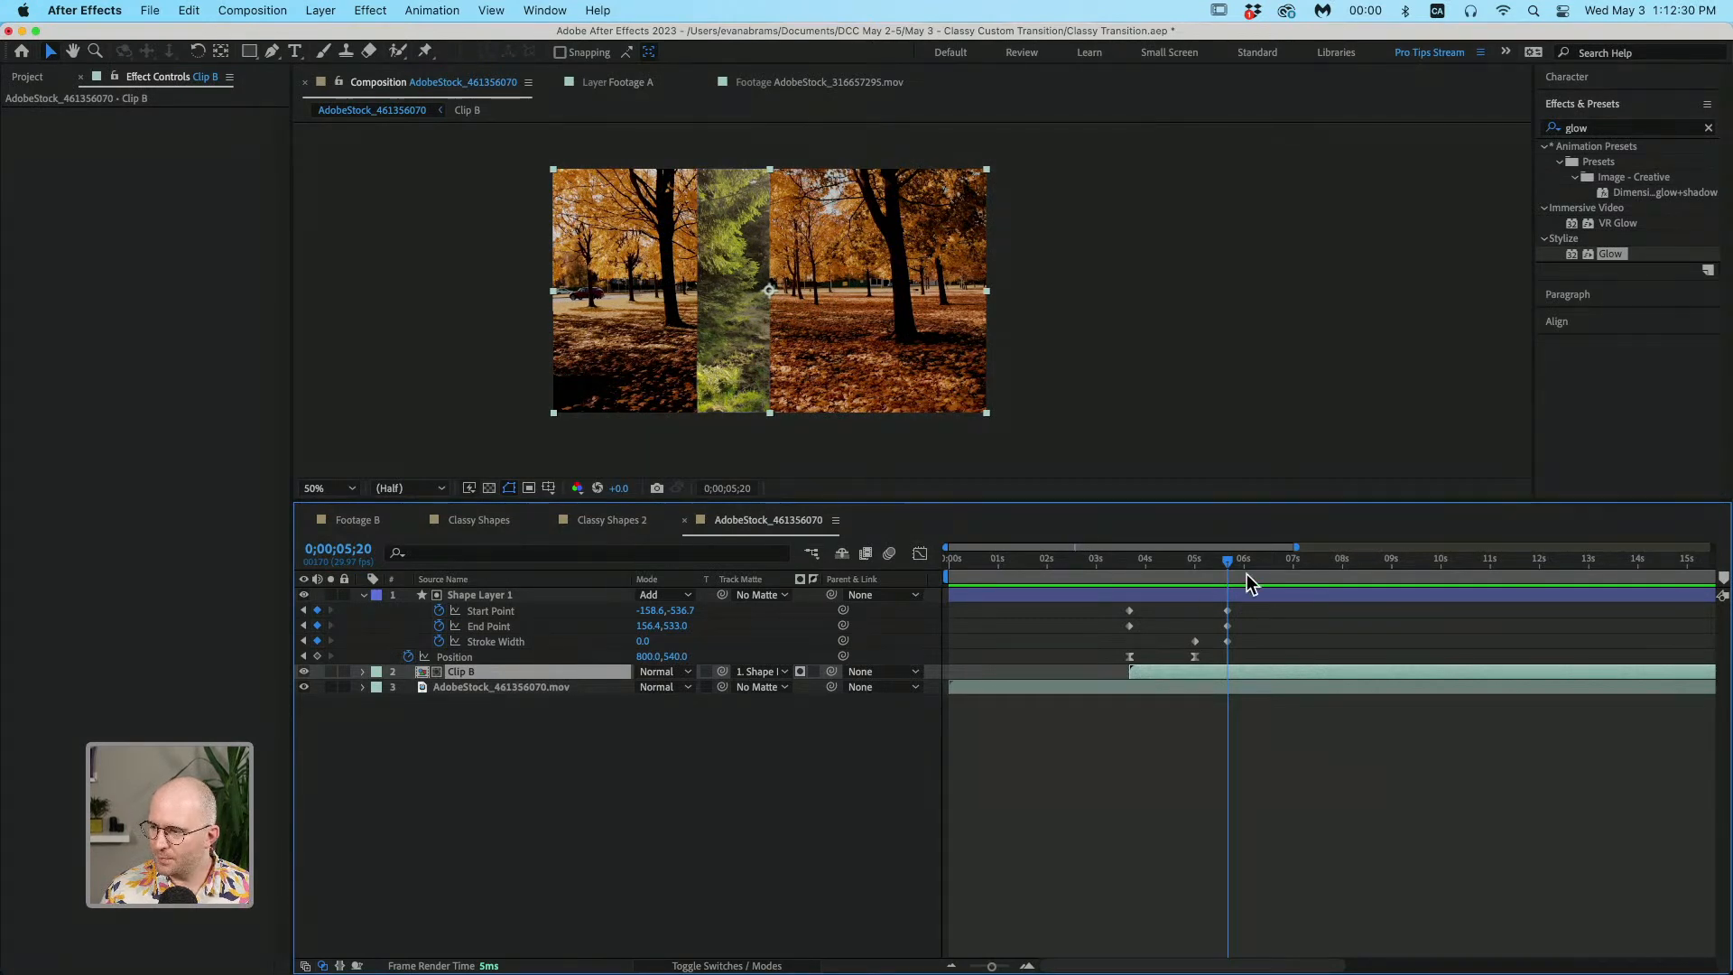
left_click_drag(836, 671, 534, 596)
left_click(1287, 758)
left_click_drag(1197, 554, 1229, 579)
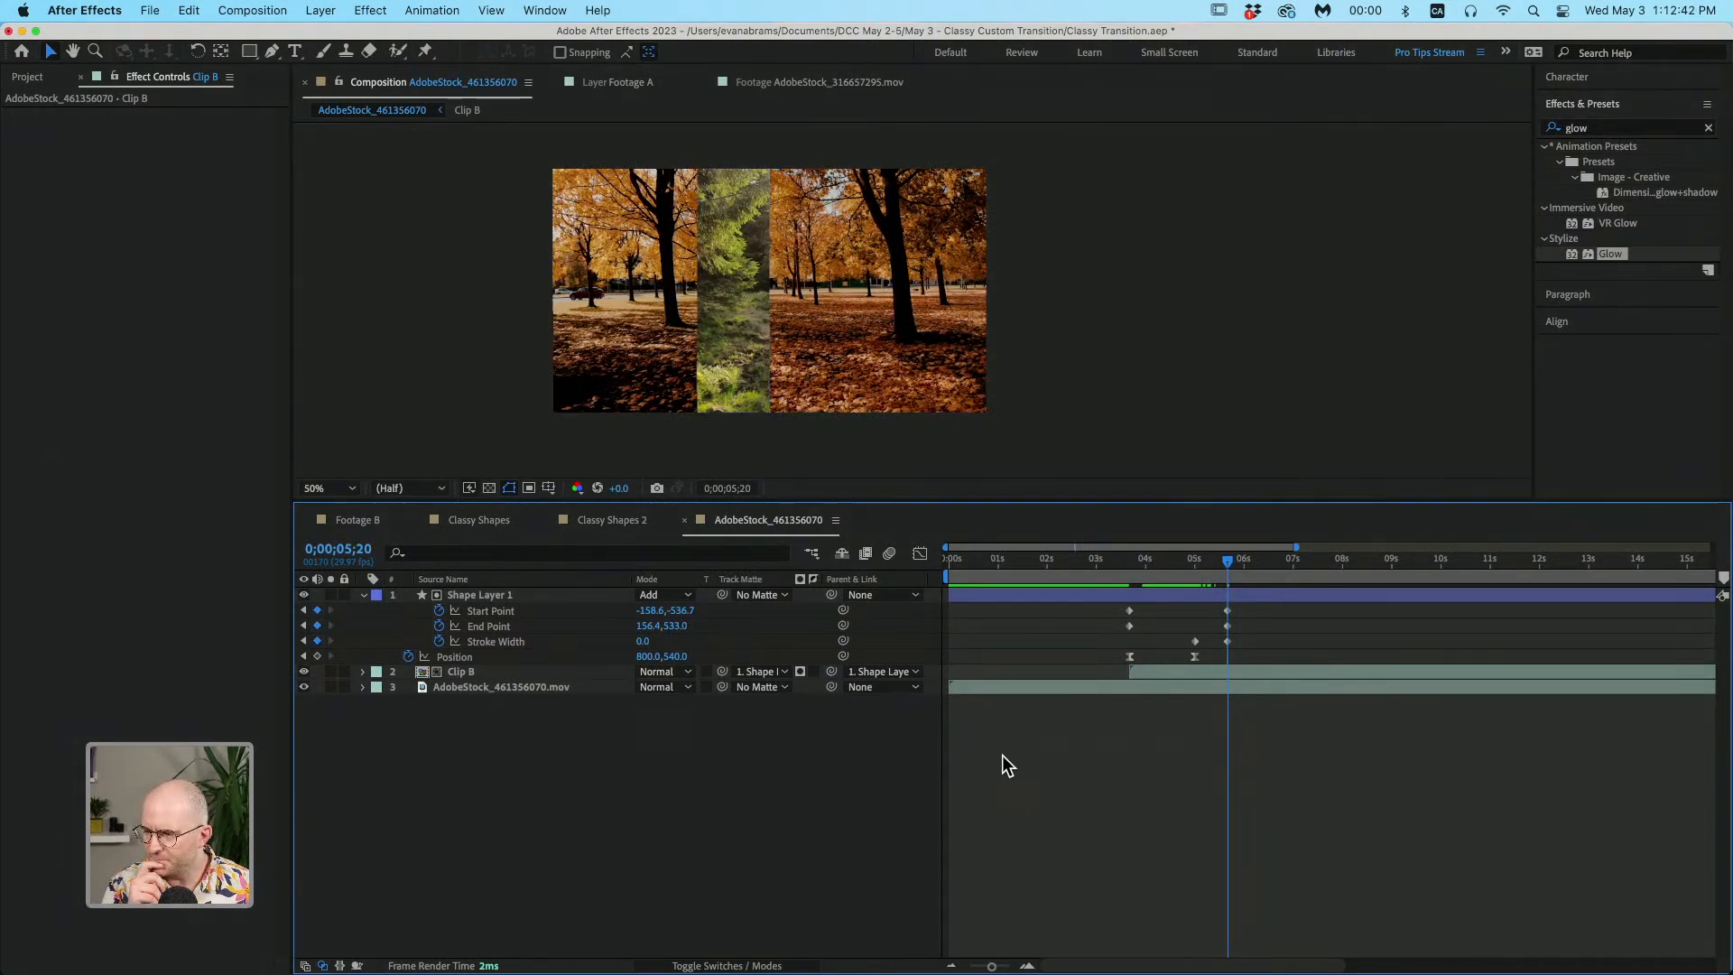
key("super+z")
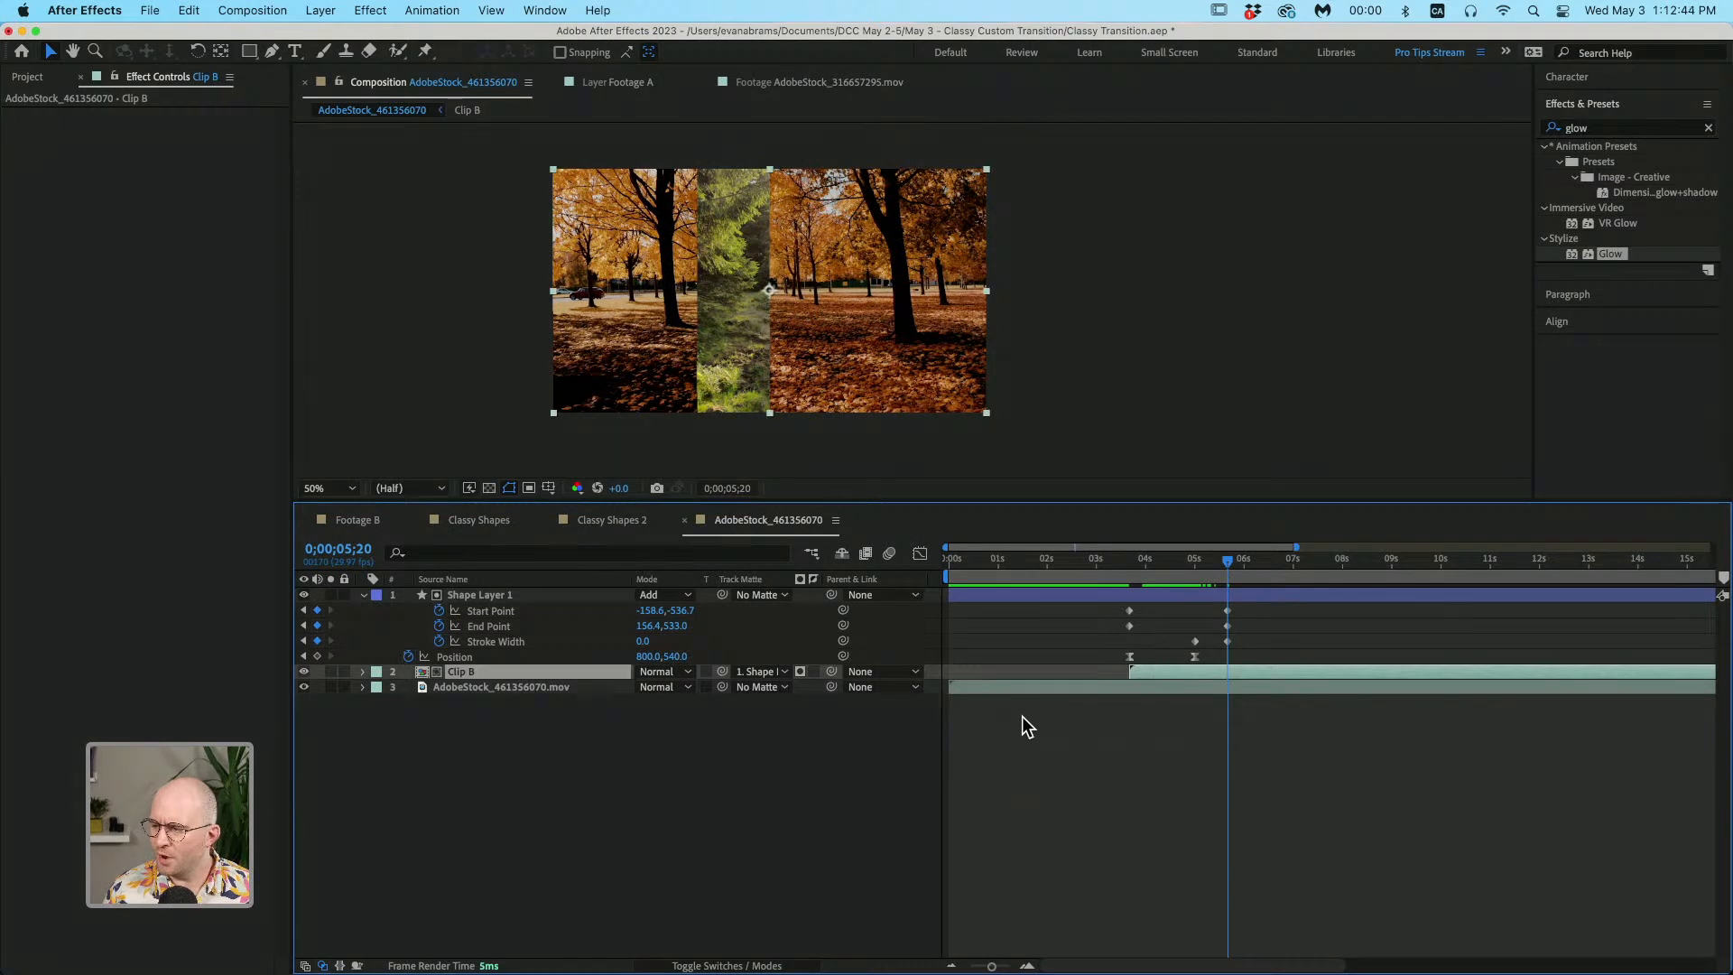
Step: Collapse Shape Layer 1's properties and rename the layer L1
left_click(362, 595)
left_click(596, 695)
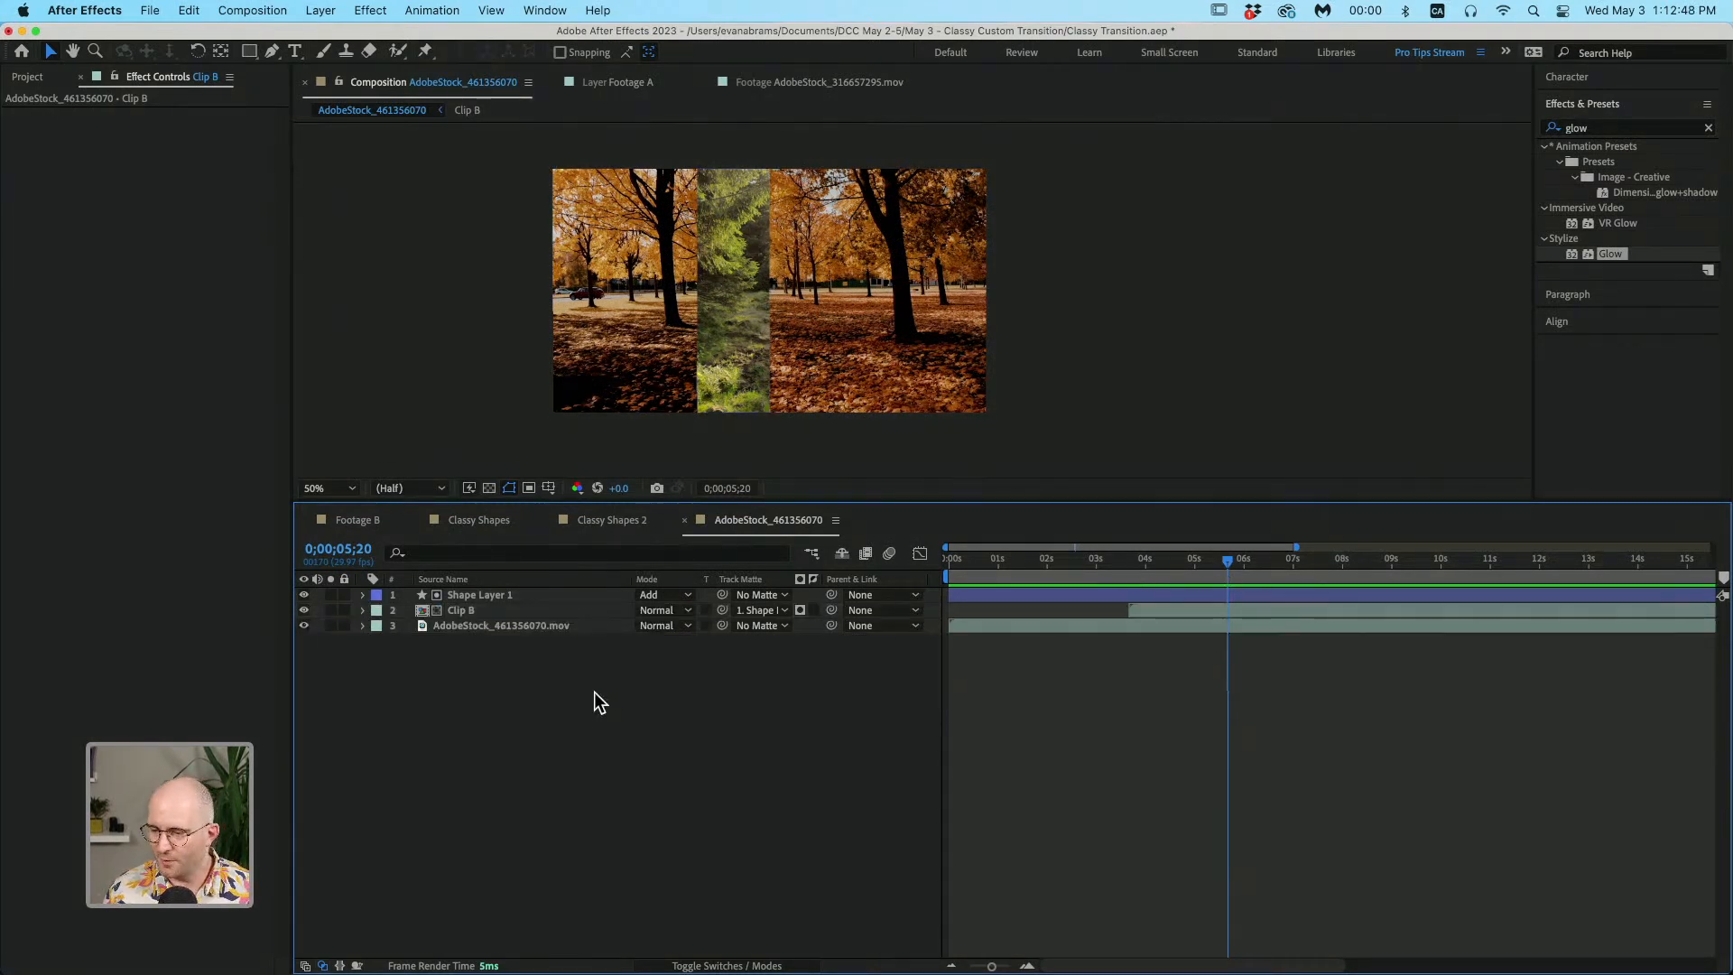
left_click(497, 594)
key("Return")
type("L1")
key("Return")
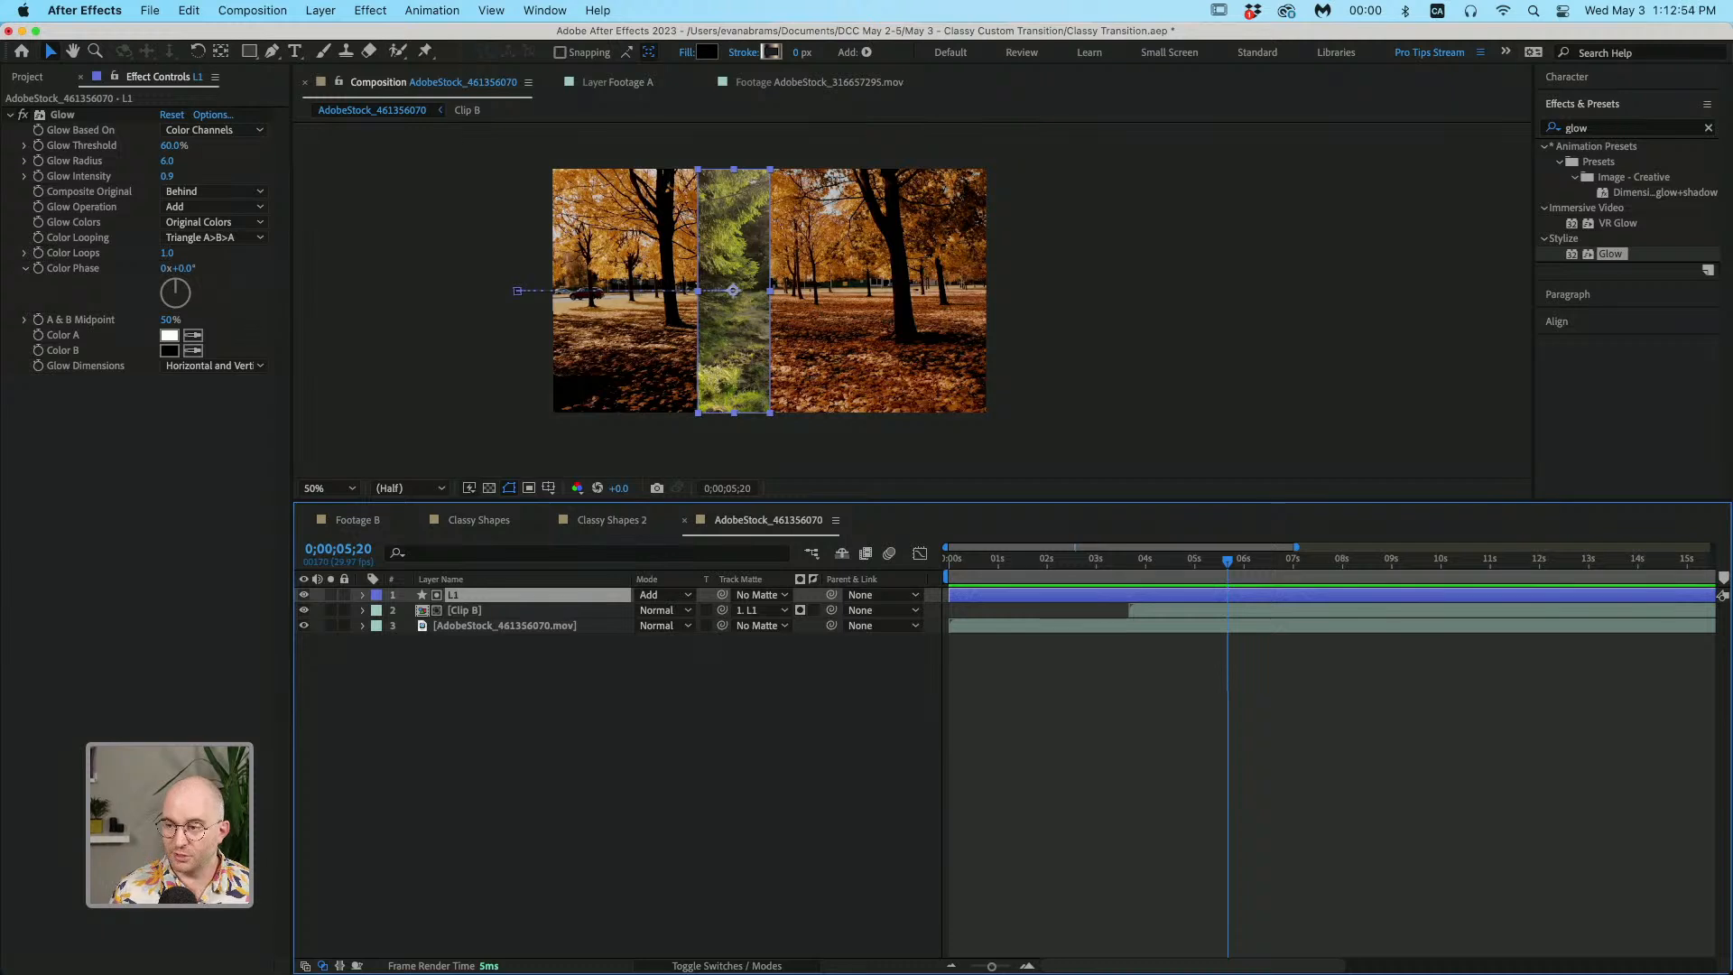
left_click(953, 636)
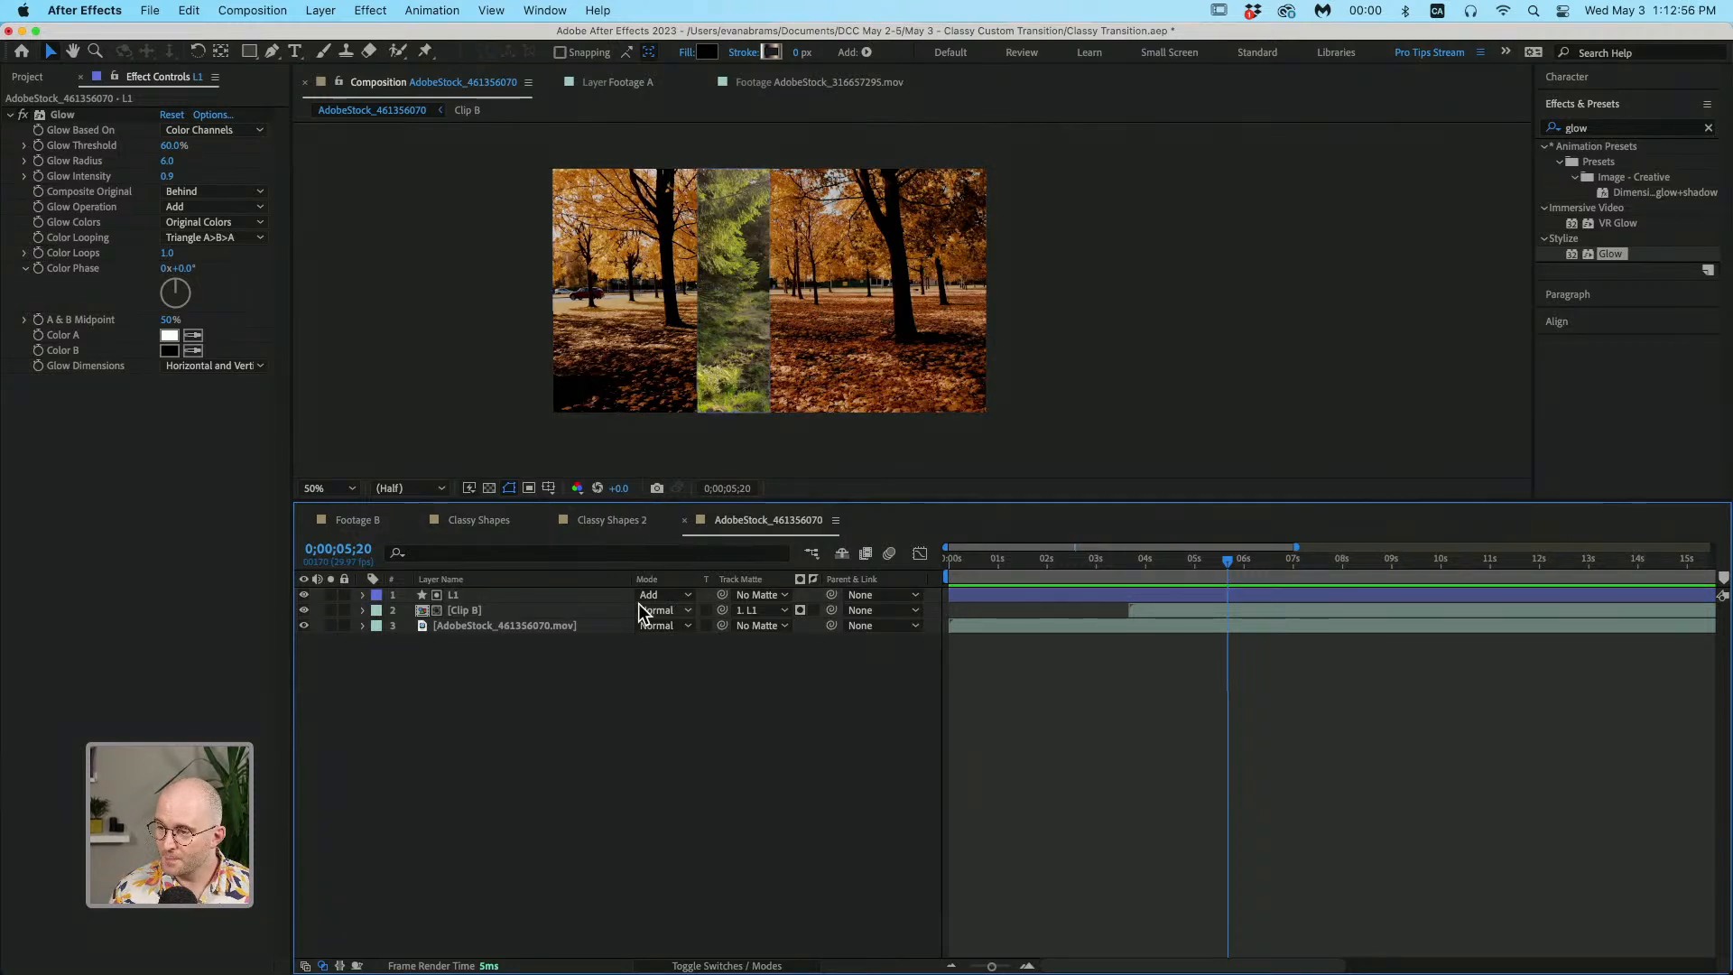
Step: Duplicate the L1 strip layer and reveal the copy's position keyframes
left_click(526, 594)
key("super+d")
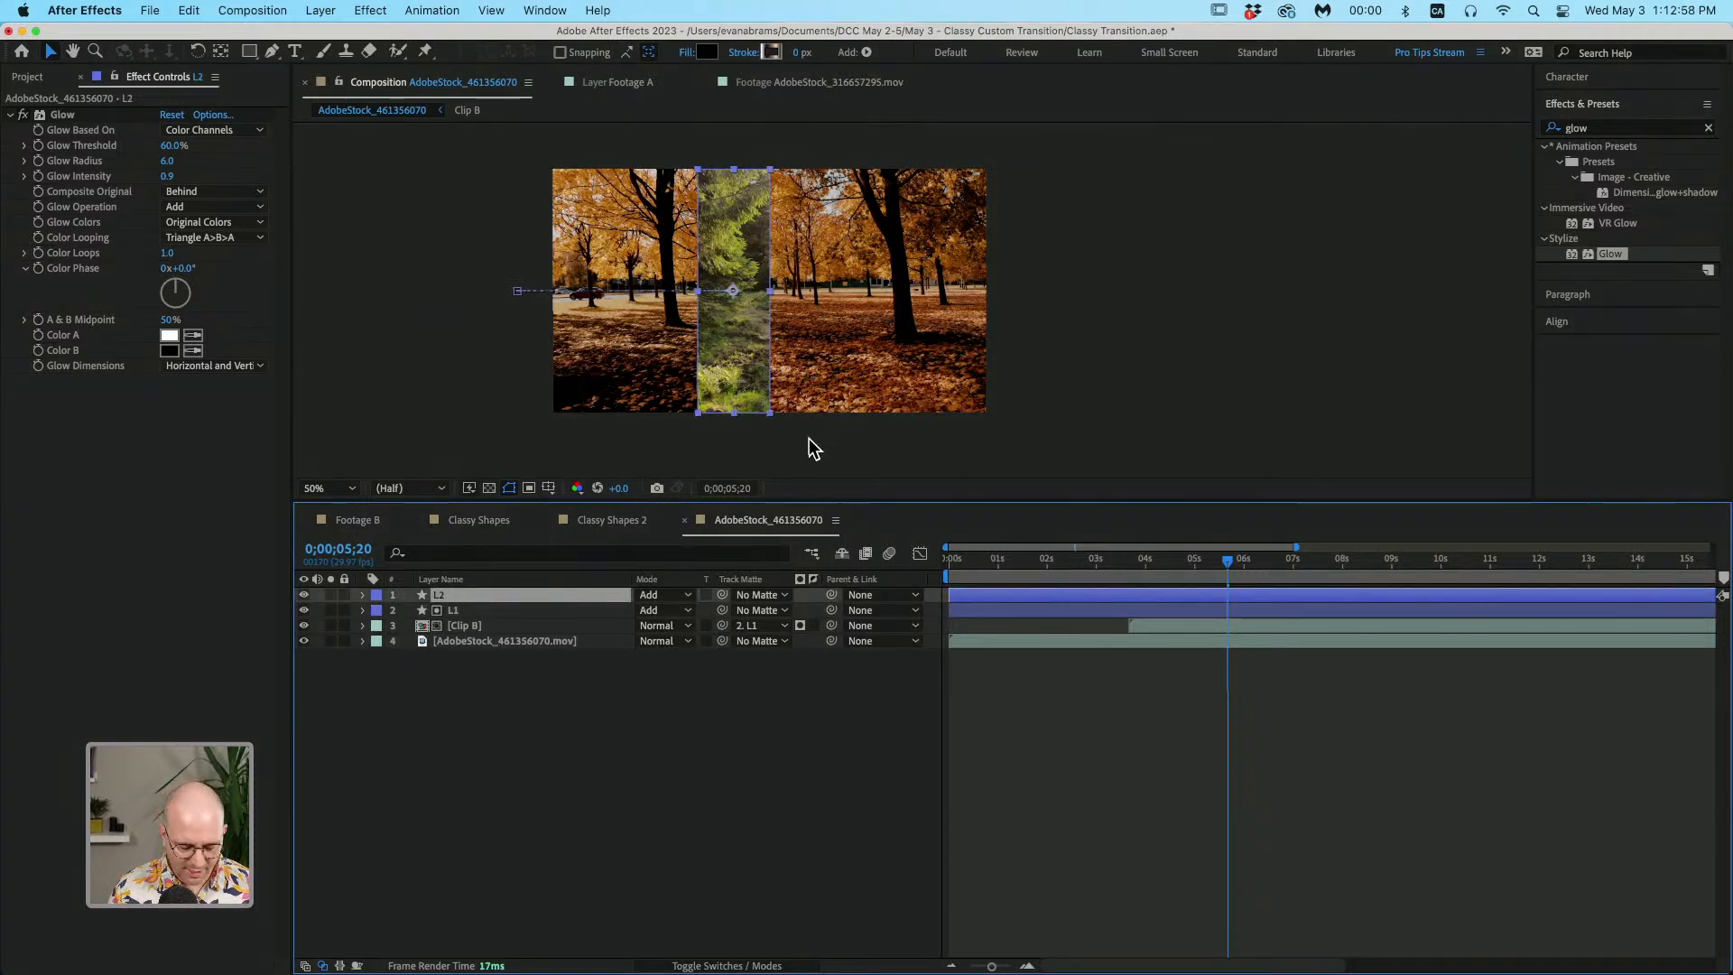
key("u")
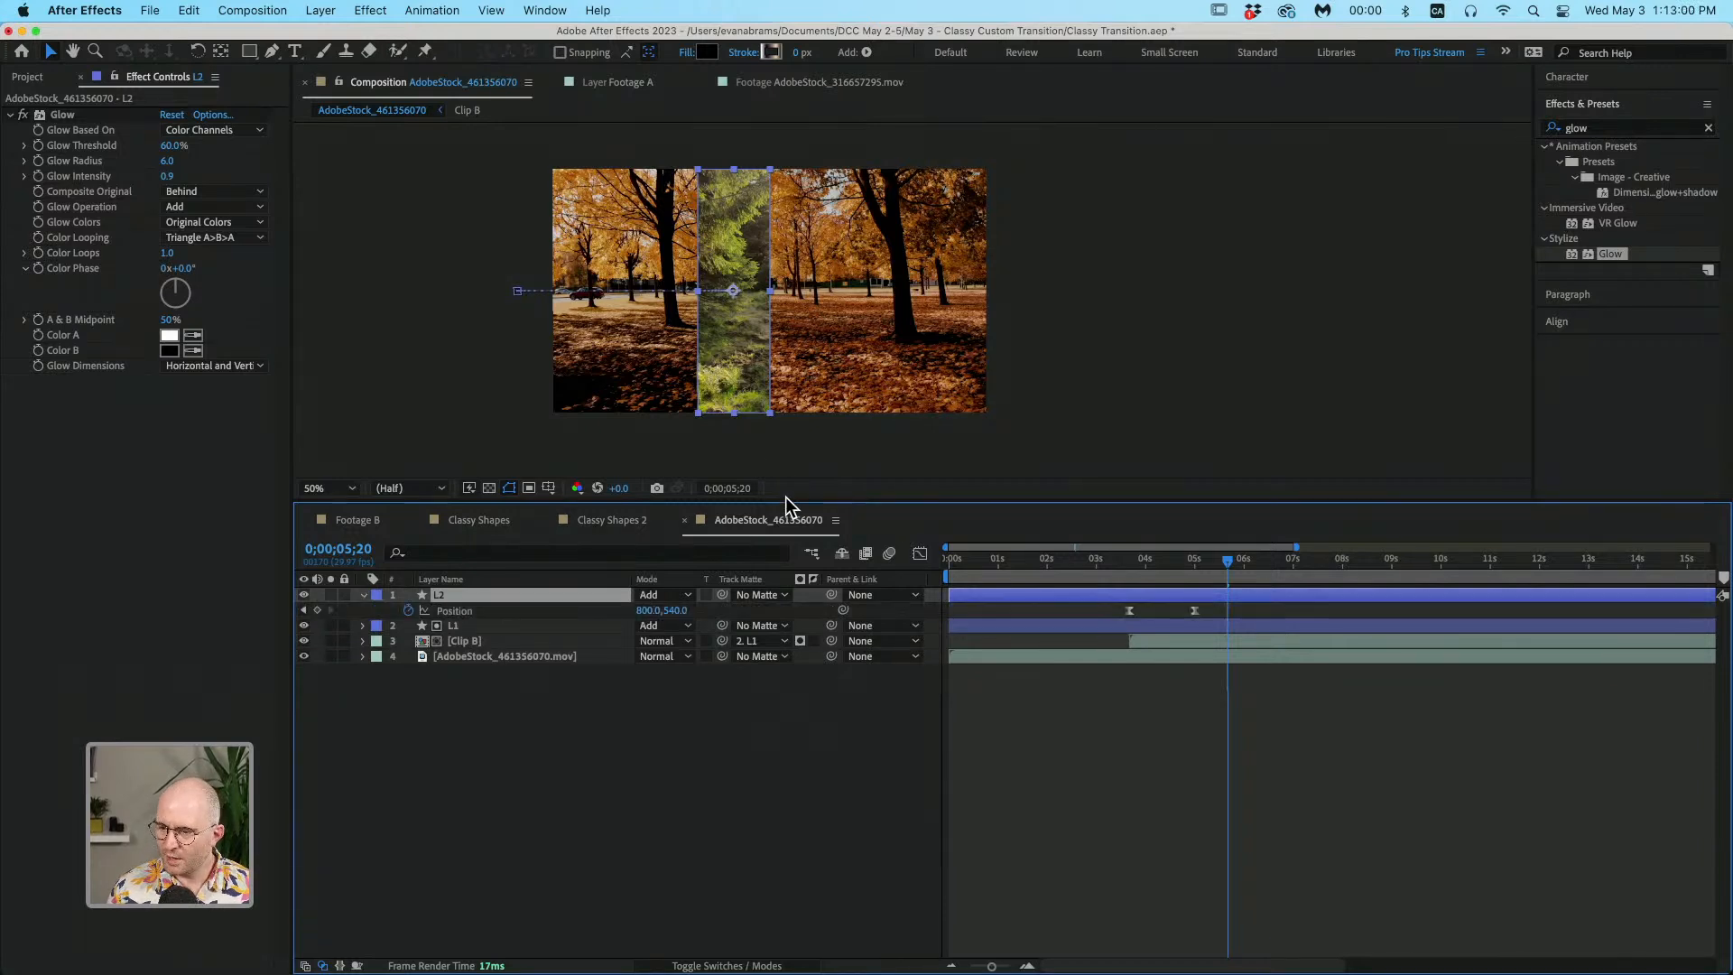
Step: Shift all of L2's position keyframes left together at 0;00;05;00, reaching 480.0,540.0 so the strip sits against L1's left edge
left_click(530, 612)
left_click_drag(1242, 565, 1195, 569)
scroll(1173, 608, "up", 3, "alt")
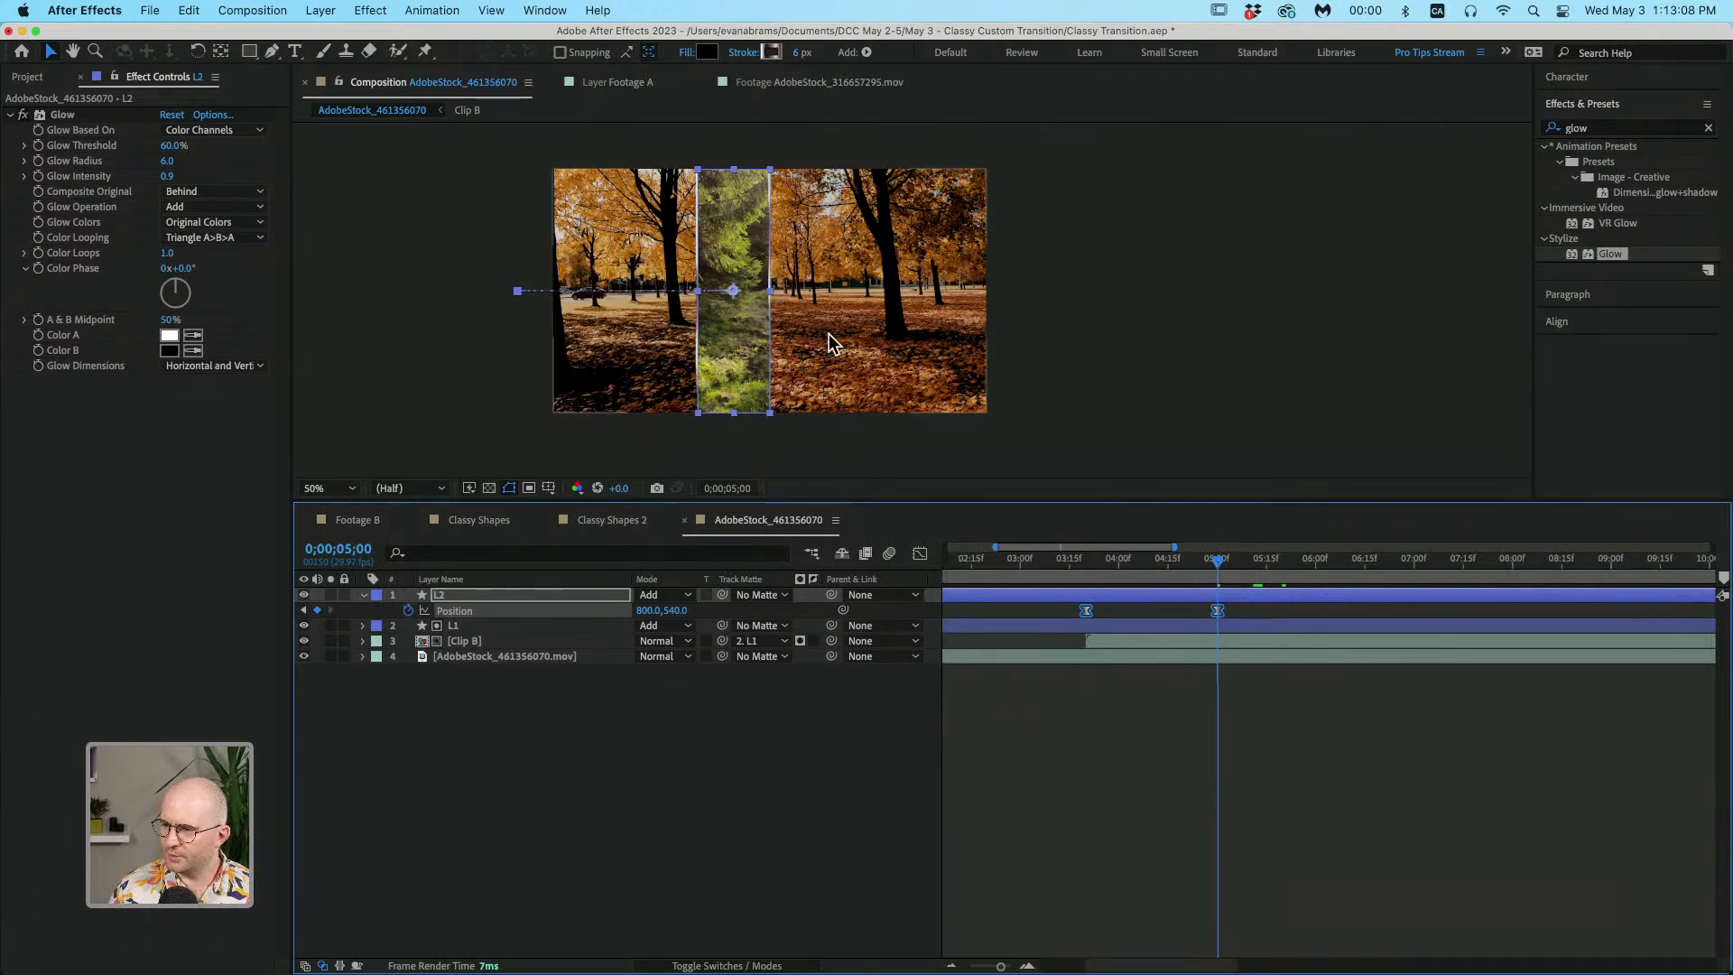
left_click_drag(767, 307, 695, 310)
left_click_drag(688, 403, 702, 446)
scroll(703, 420, "up", 2)
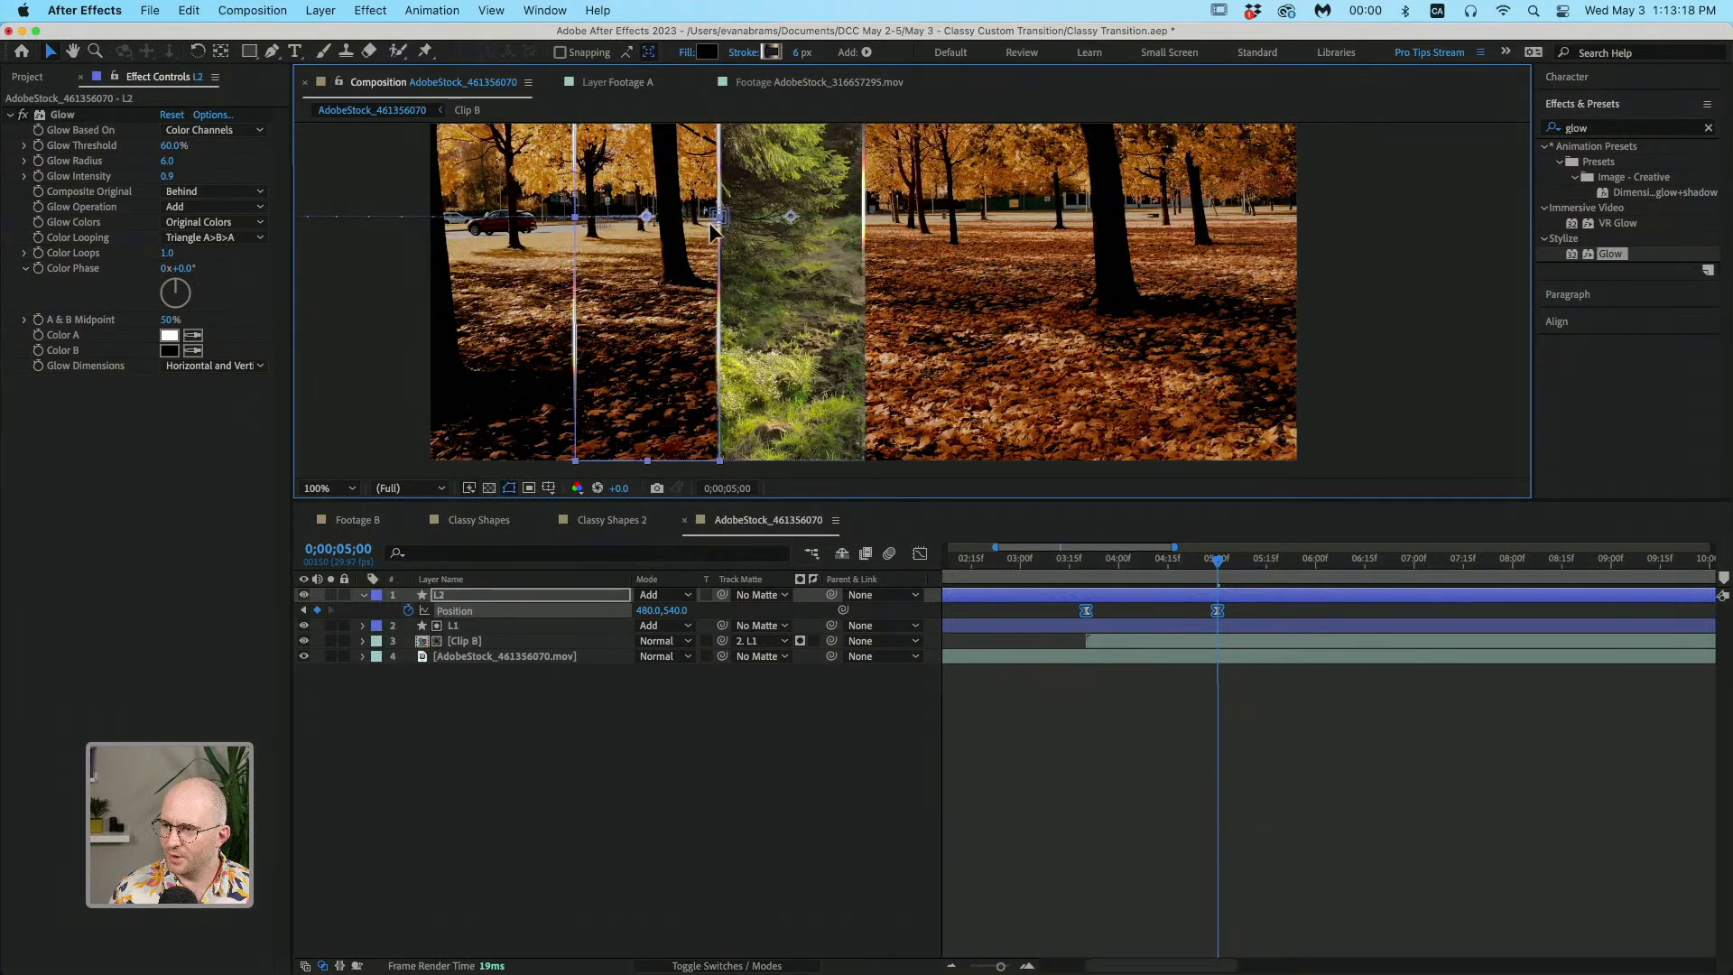
scroll(714, 226, "down", 2)
left_click(1108, 803)
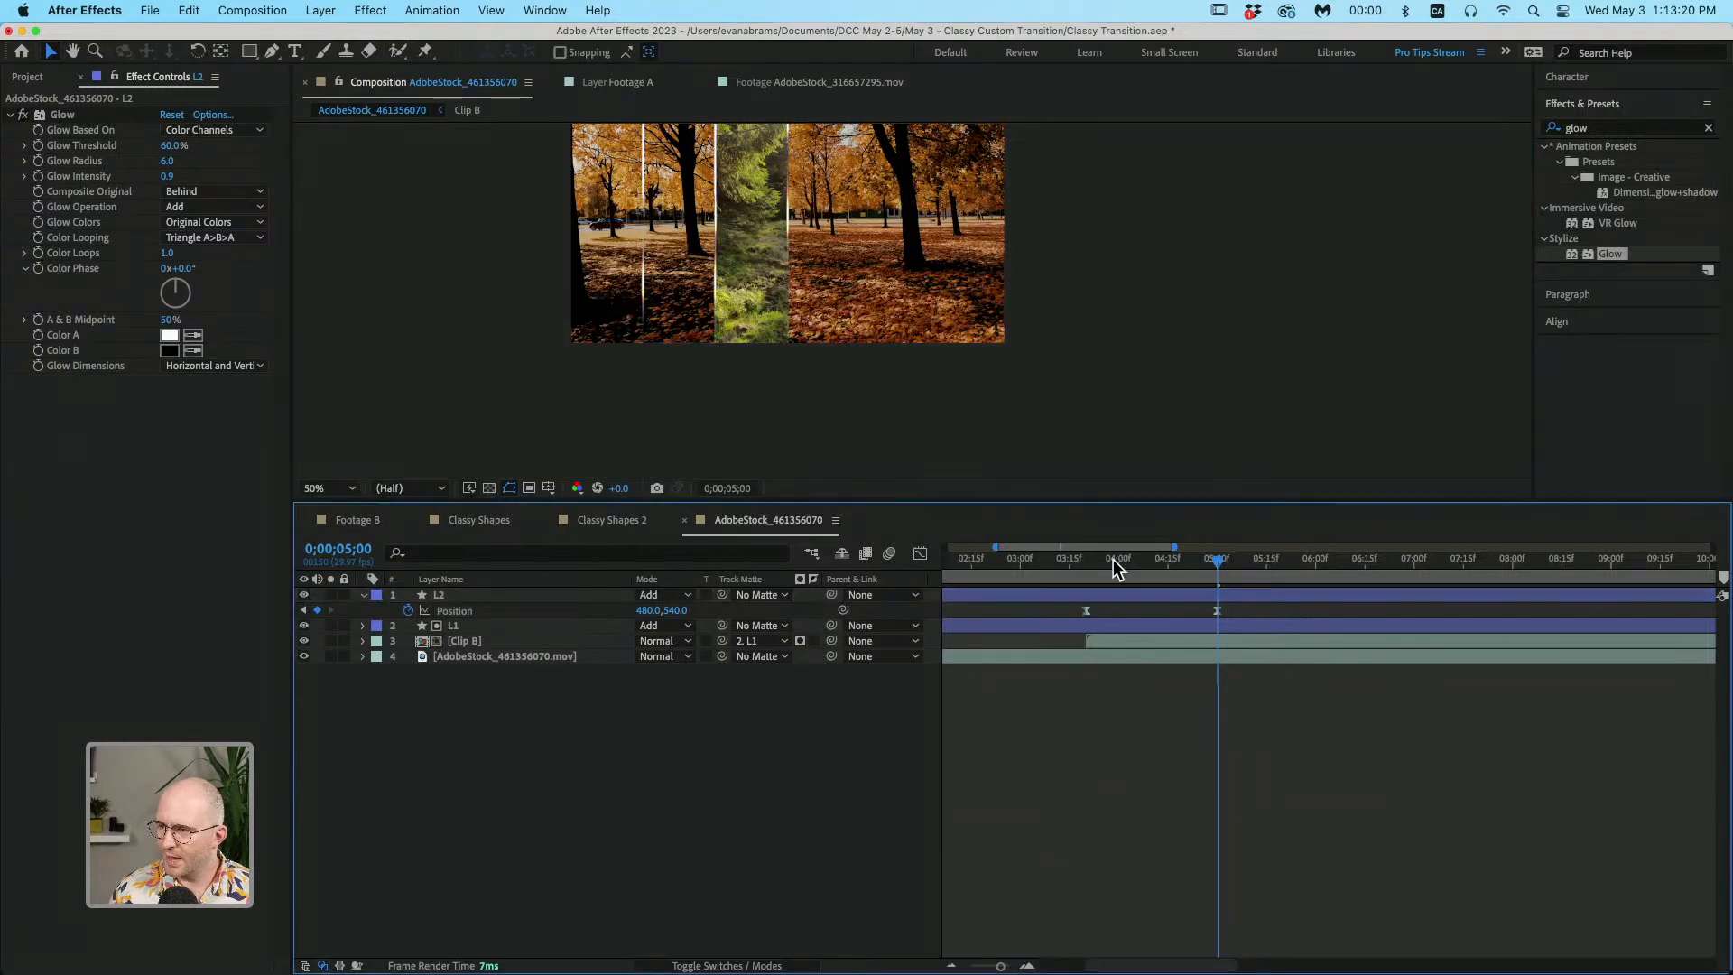
Step: Scrub through the two-strip motion up to 0;00;05;00, duplicate the L2 strip layer, and reveal the copy's position keyframes
mouse_move(1184, 576)
left_mouse_down()
mouse_move(1132, 576)
mouse_move(1206, 577)
left_mouse_up()
left_click_drag(1008, 320, 1101, 377)
left_click(1191, 597)
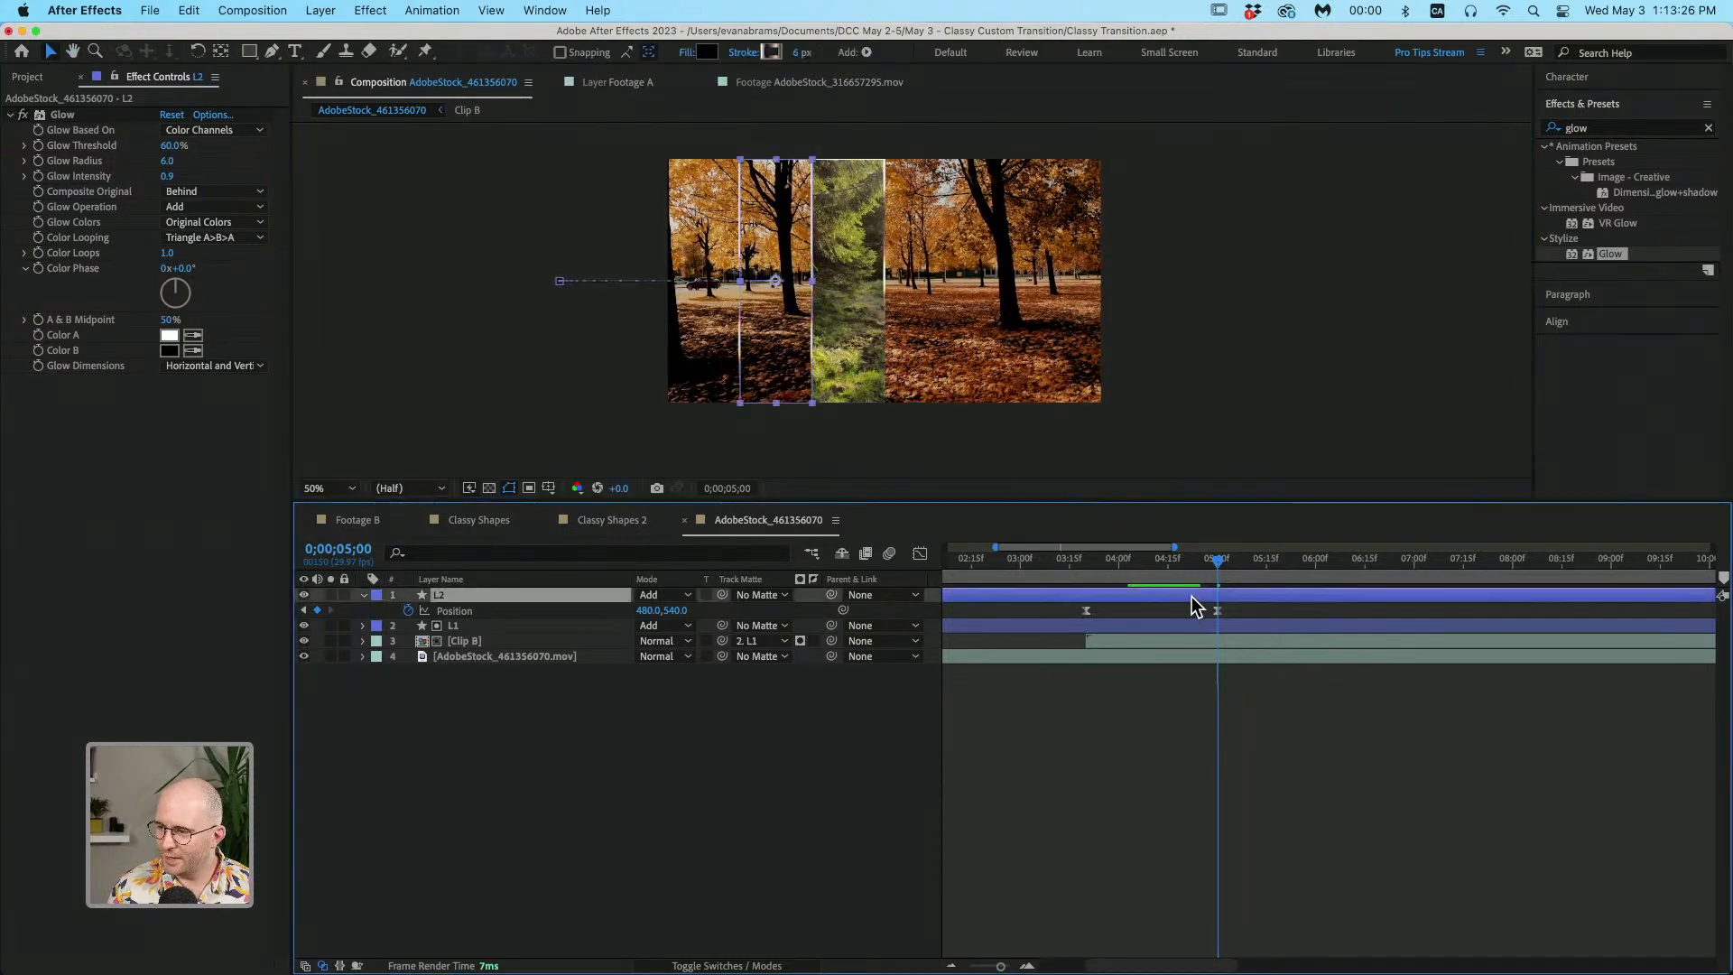
key("ctrl+d")
key("p")
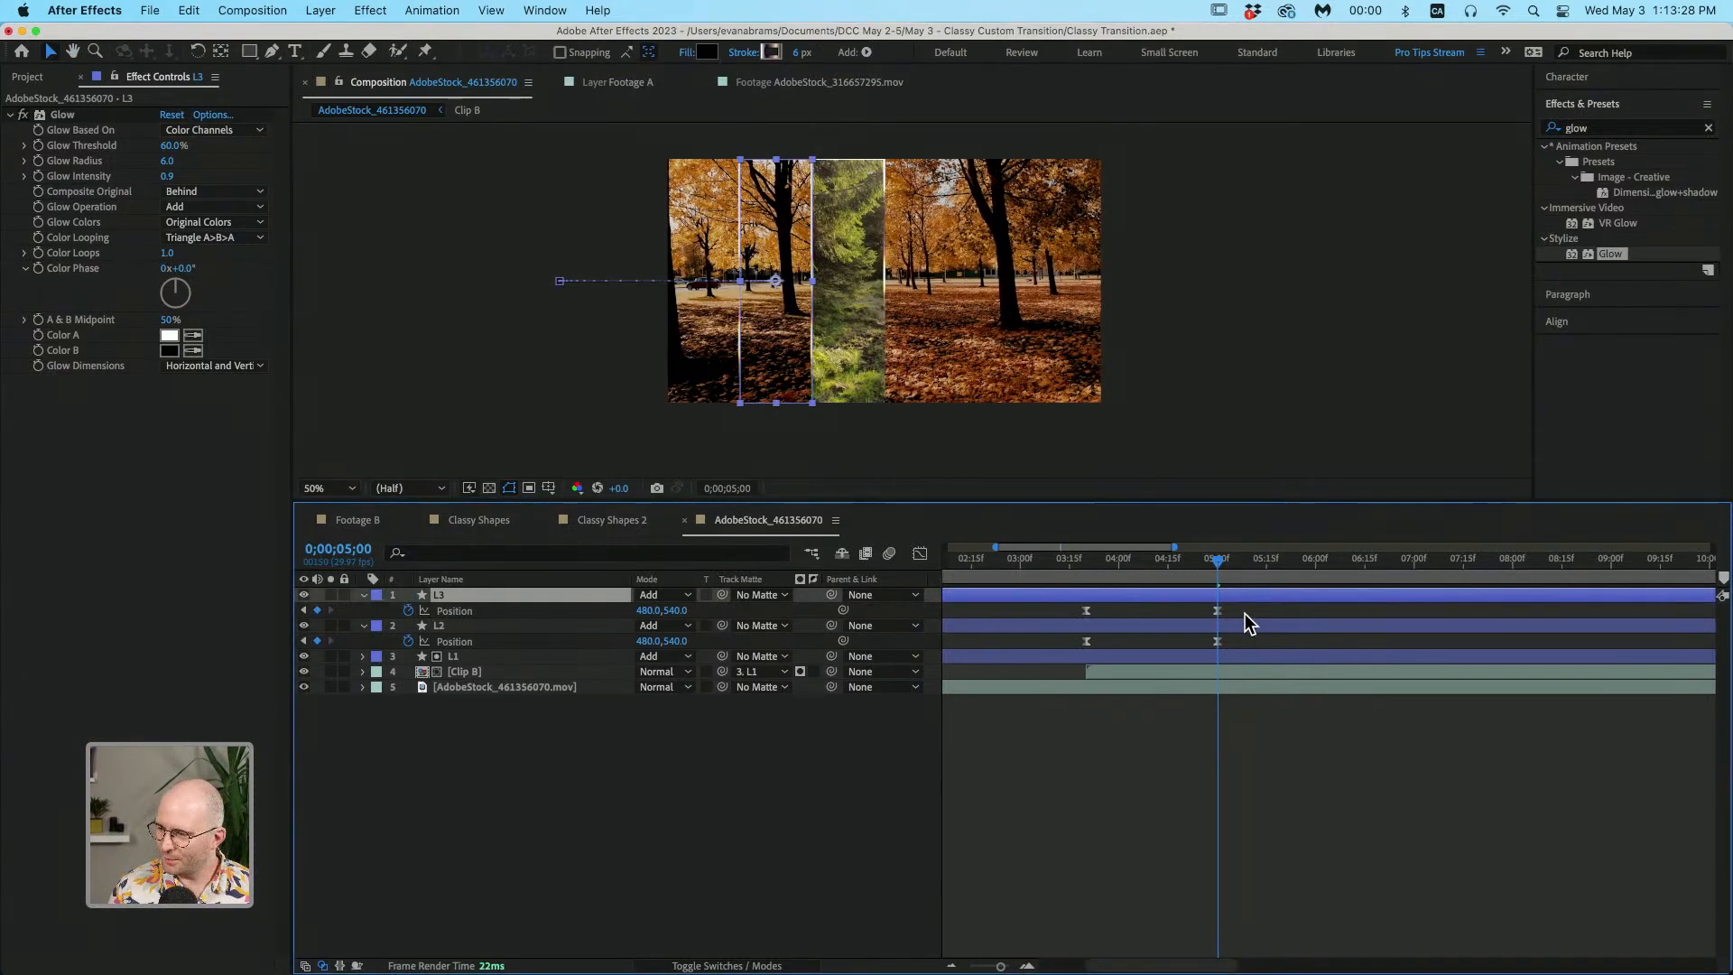
Step: Shift both of L3's position keyframes left together, reaching 160.0,540.0 at 0;00;05;00 so the strip sits against L2's left edge
left_click_drag(1244, 613, 1033, 617)
scroll(807, 285, "up", 2)
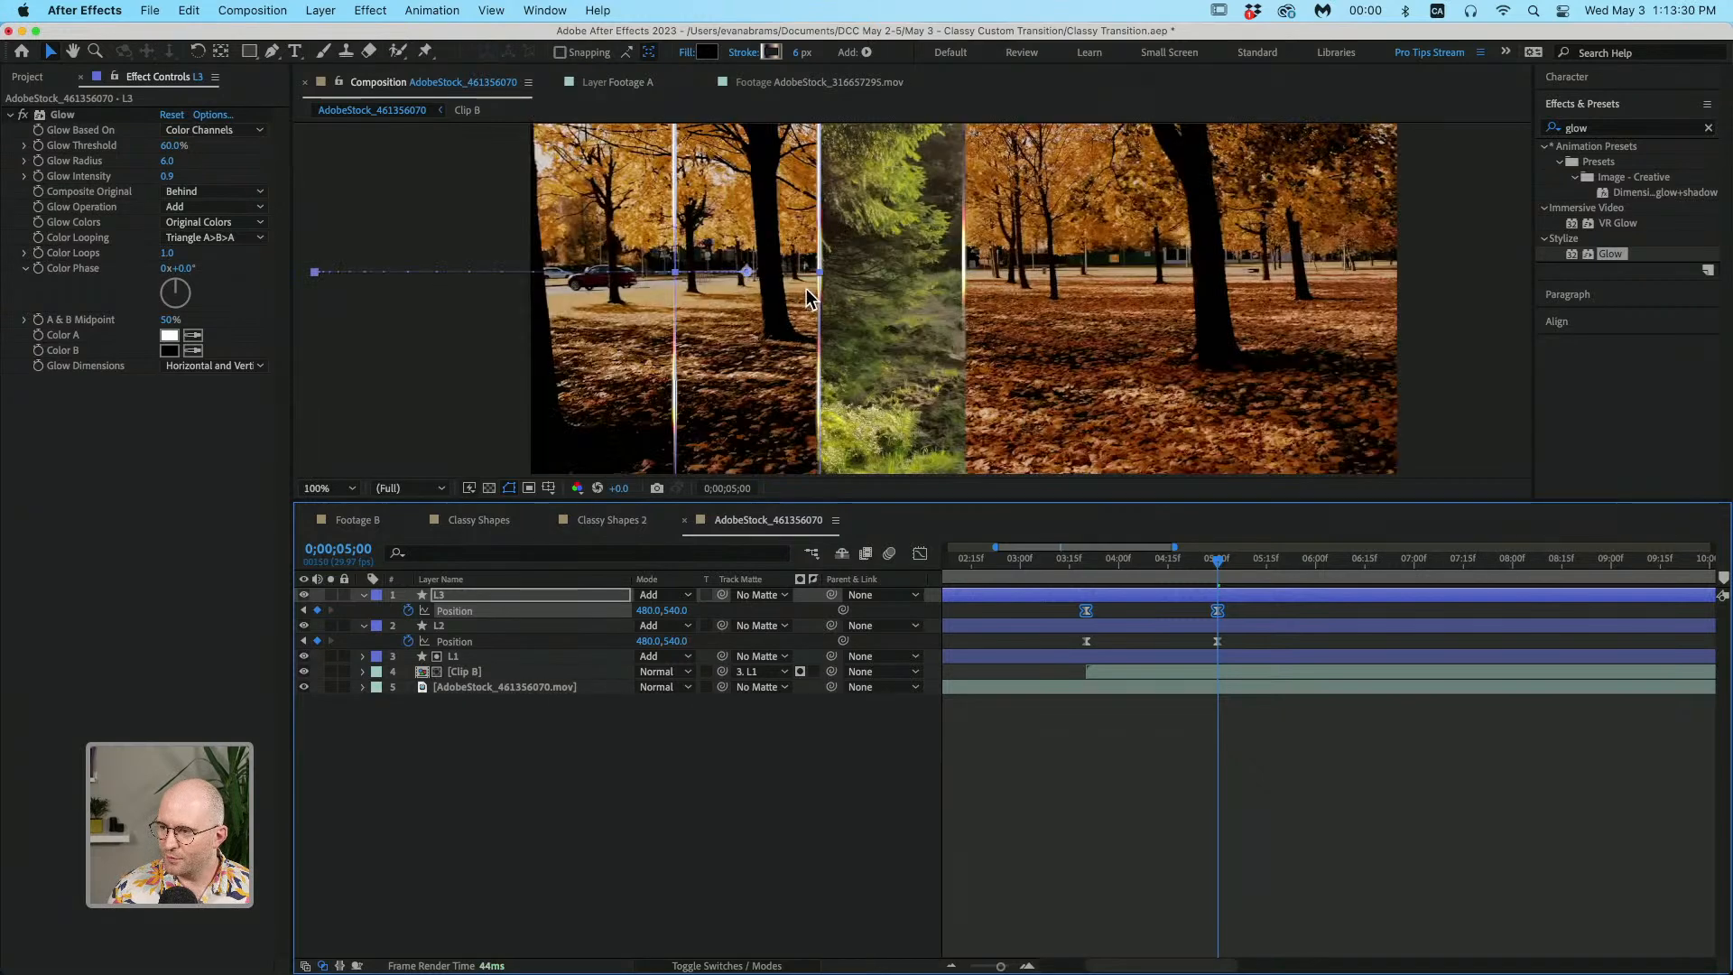
left_click_drag(805, 287, 670, 278)
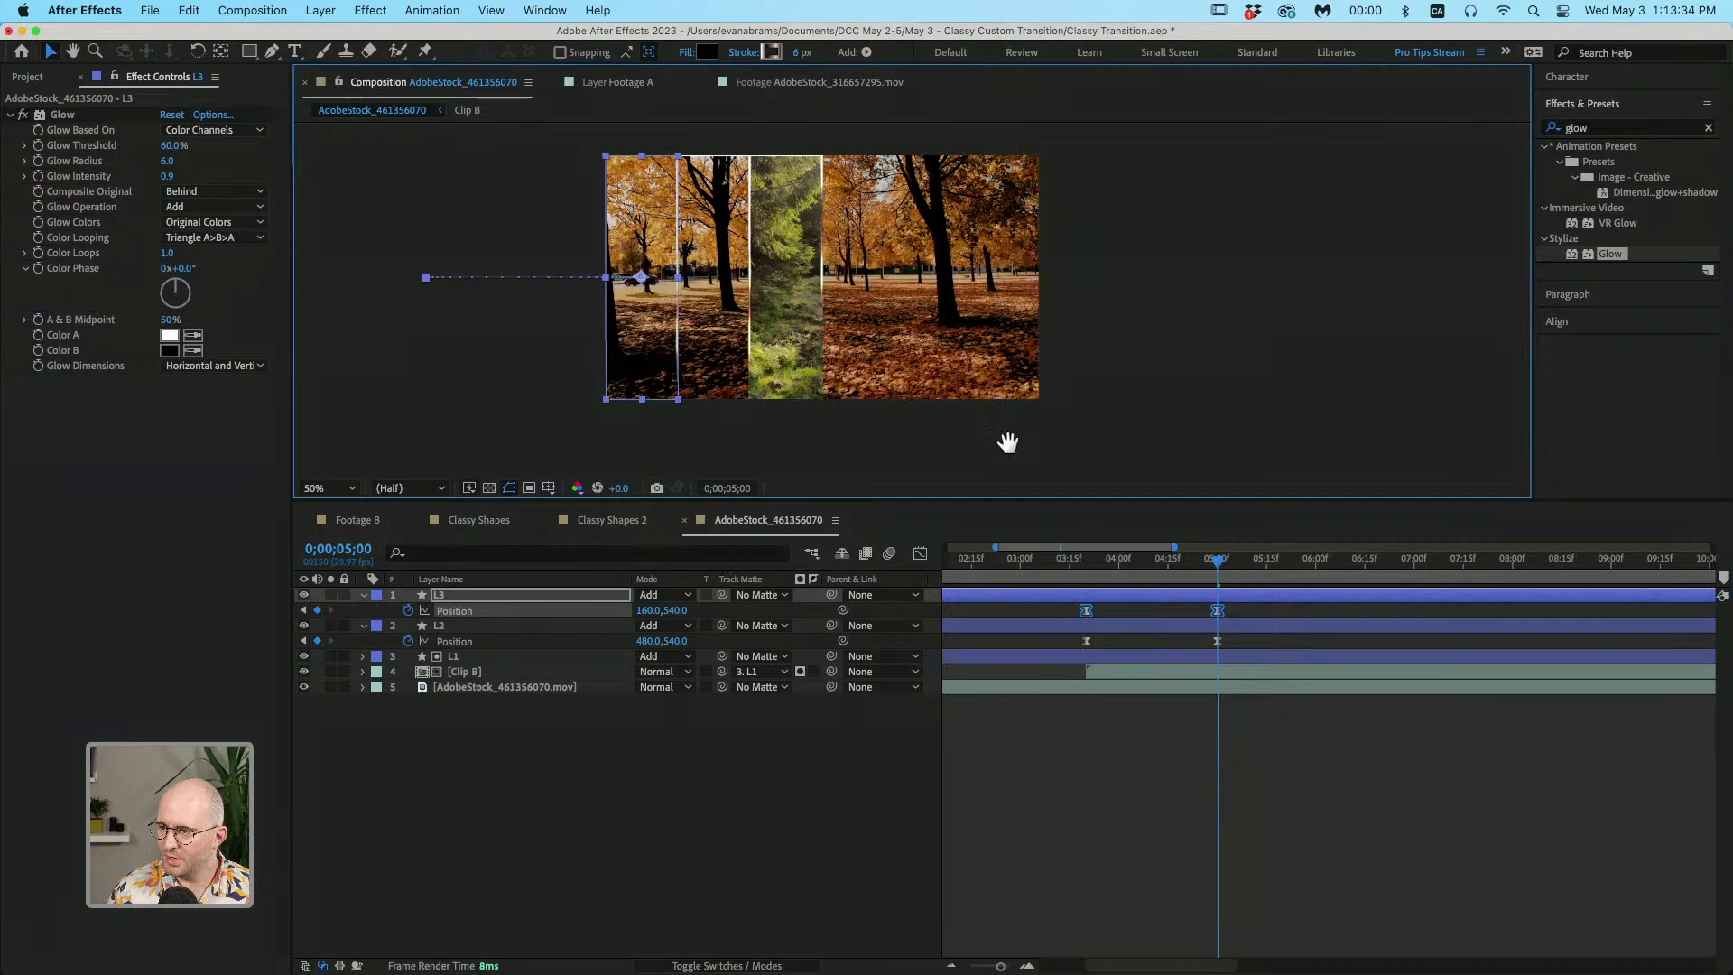
scroll(1029, 456, "down", 2)
Step: Preview the three-strip motion from 0;00;03;20 and scrub to the strips' resting position
left_click(1086, 576)
key("space")
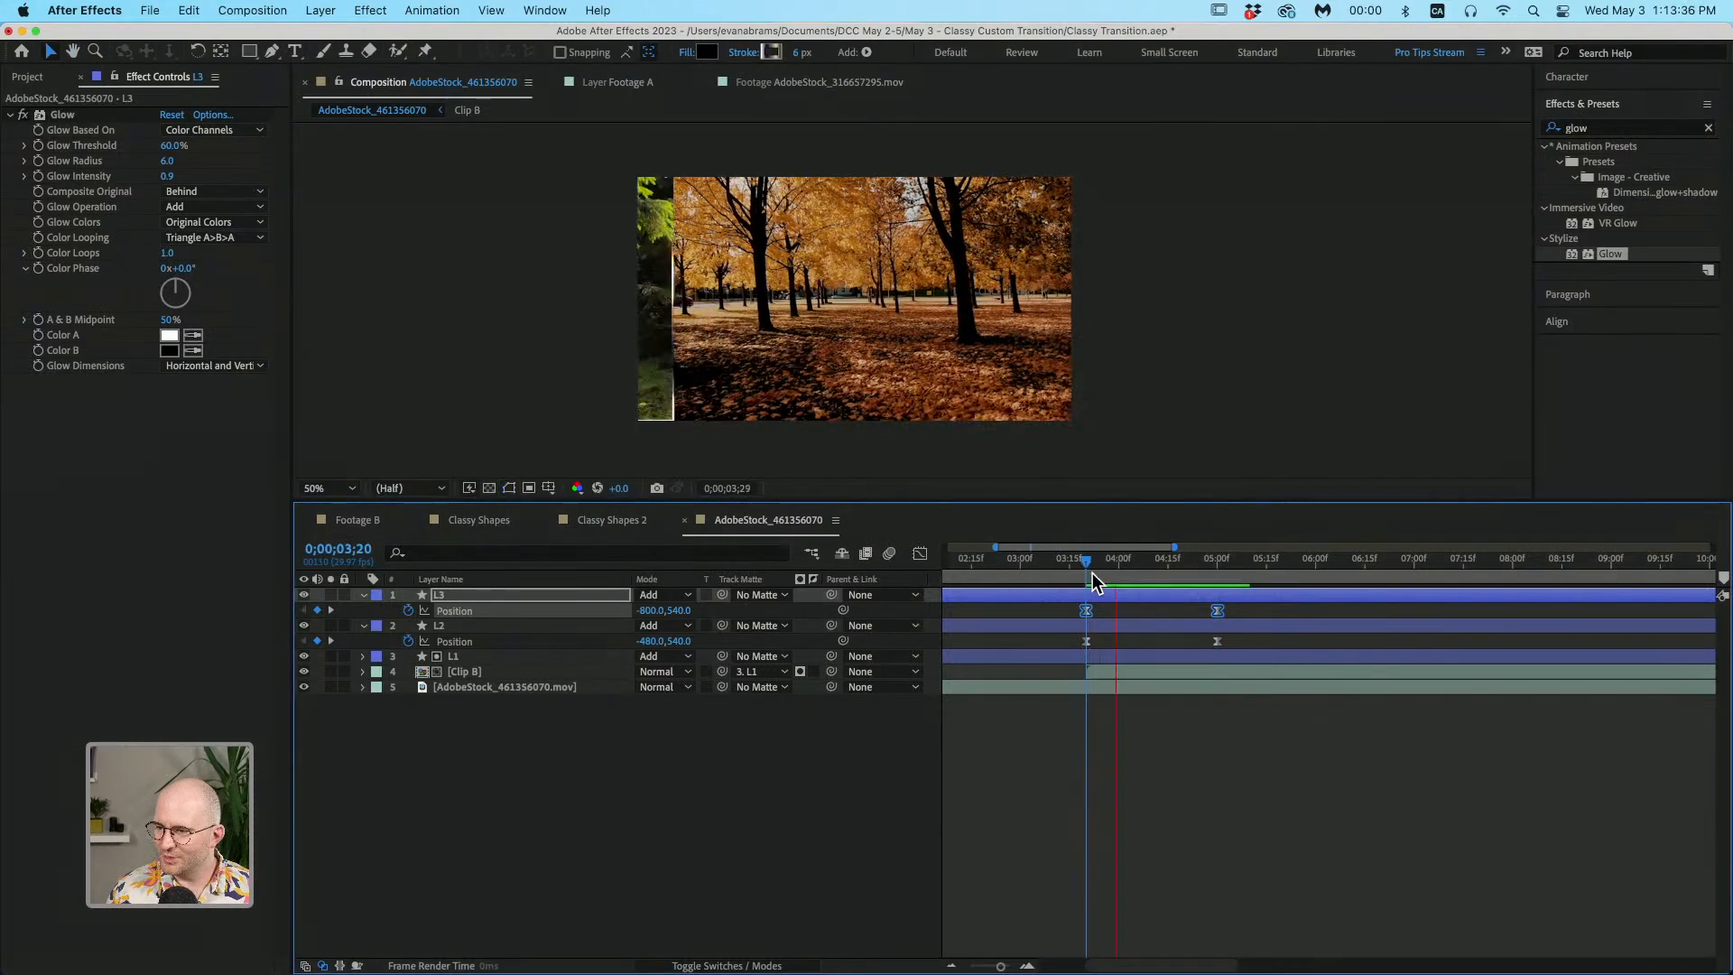
key("space")
left_click_drag(1237, 563, 1220, 594)
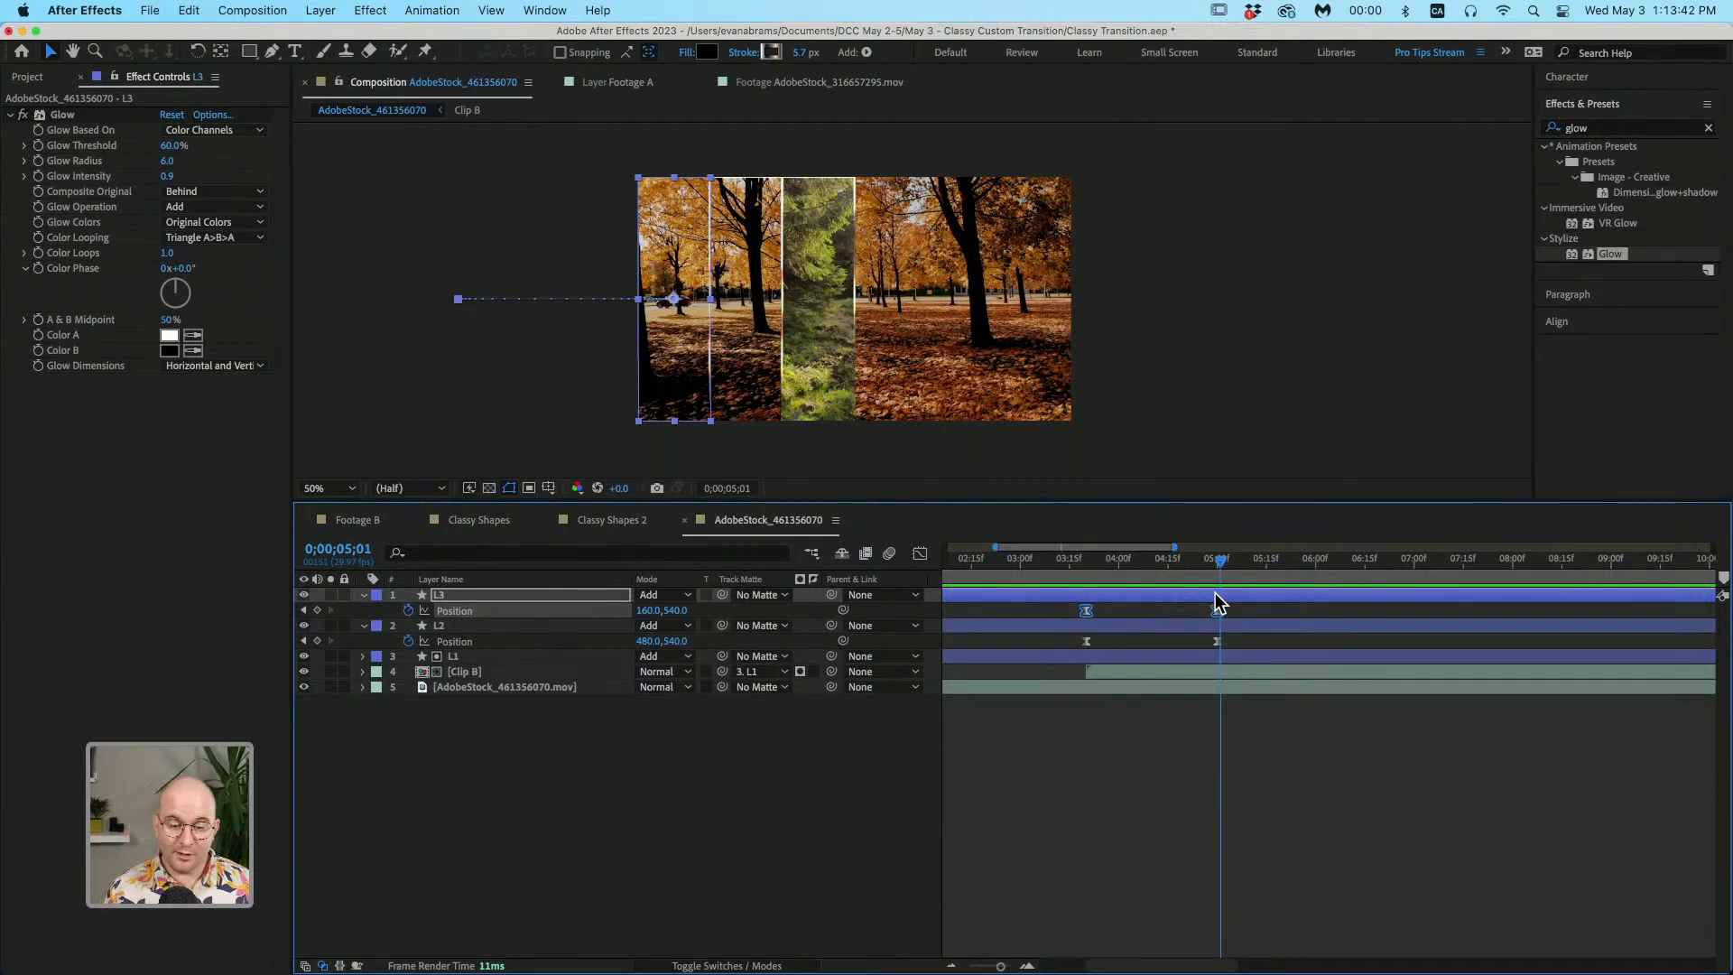
left_click(1248, 656, "shift")
key("ctrl+d")
left_click_drag(527, 694, 523, 695)
key("super+z")
key("super+z")
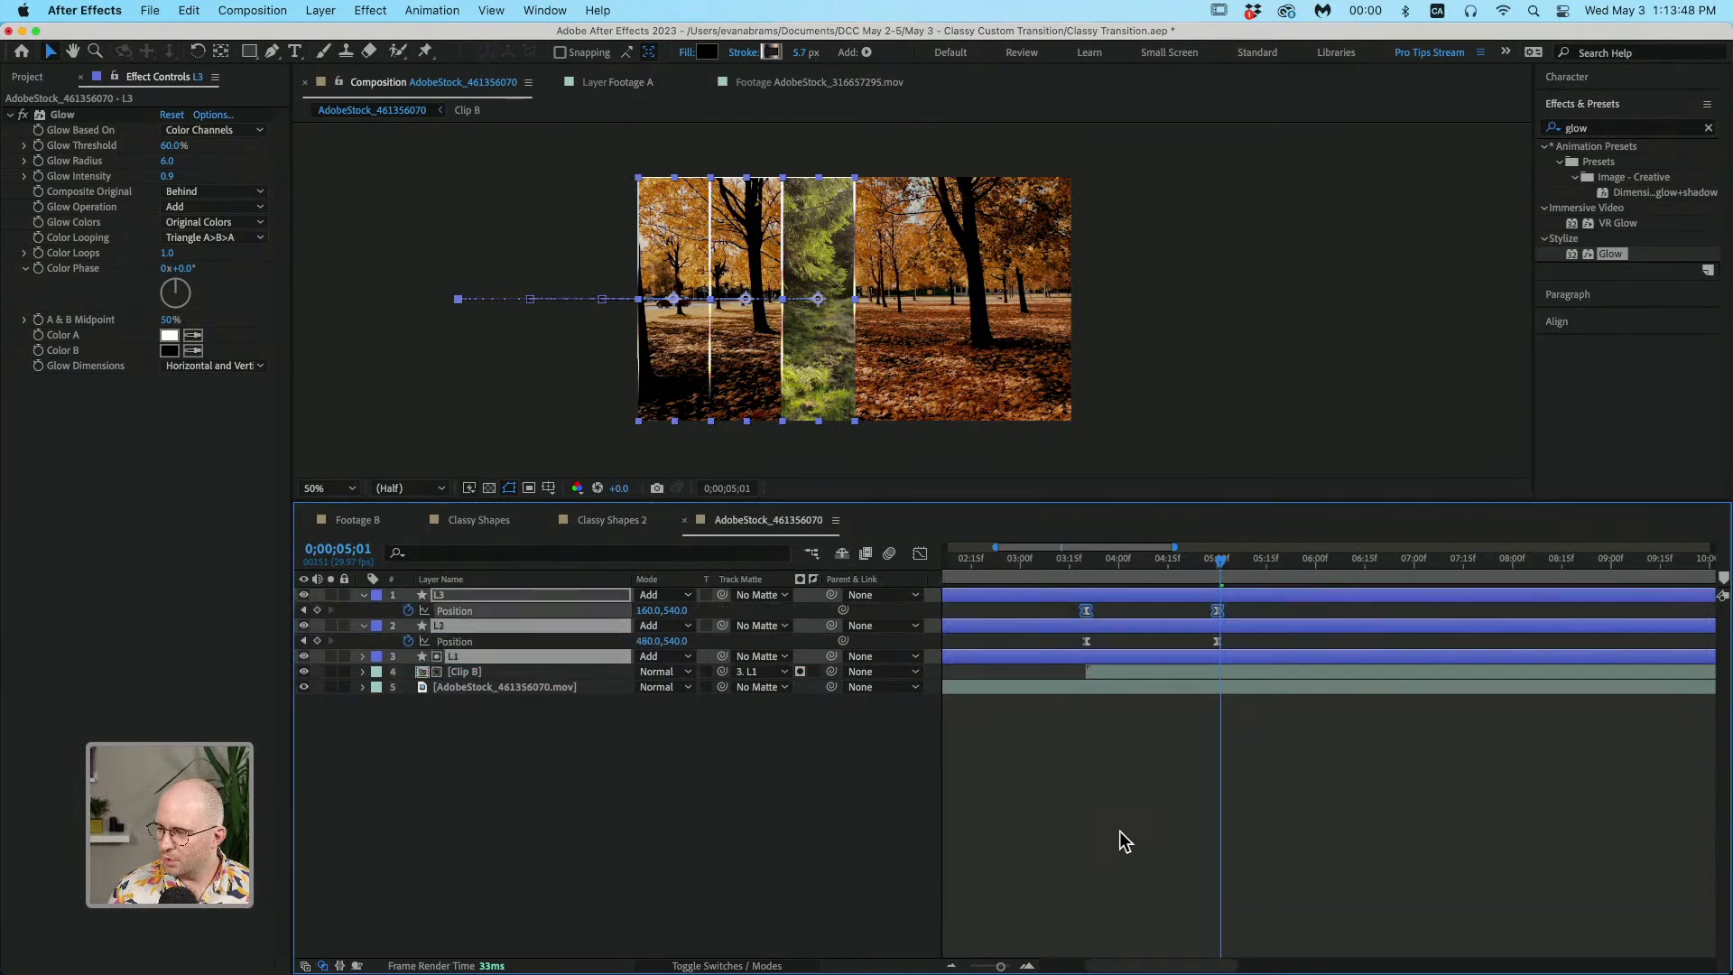
left_click(1118, 831)
left_click(1240, 594)
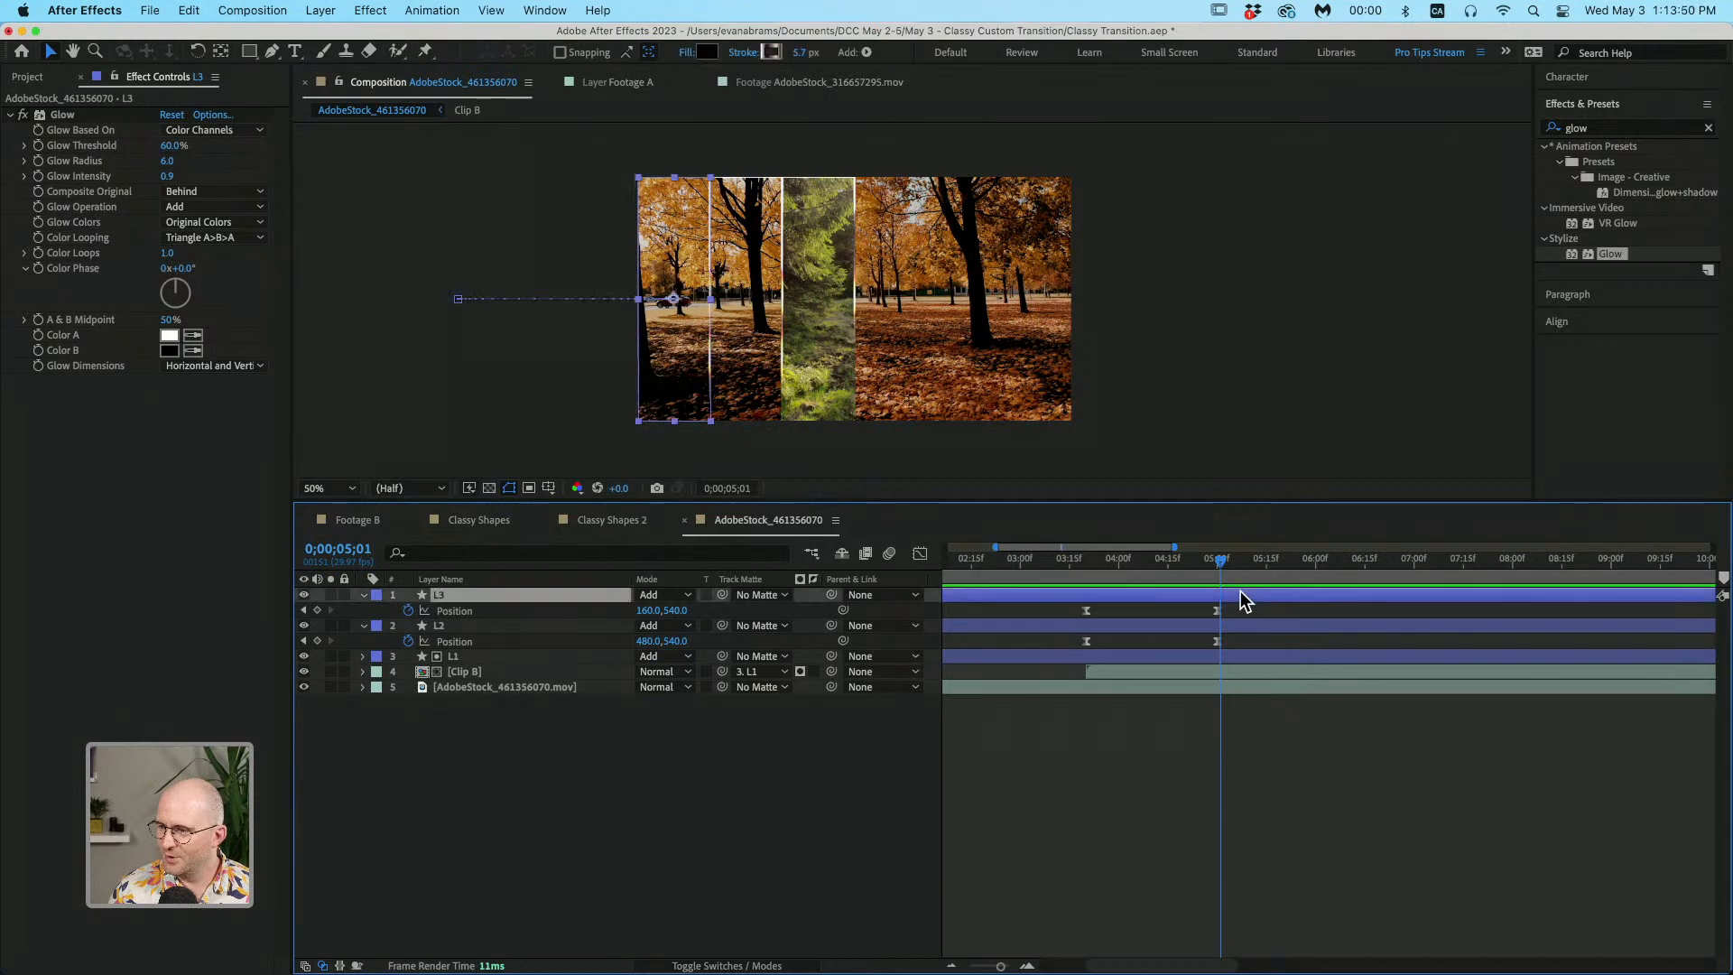
Step: Duplicate the L1 strip layer, rename the copy R1, and give it a Red label
left_click(1227, 656)
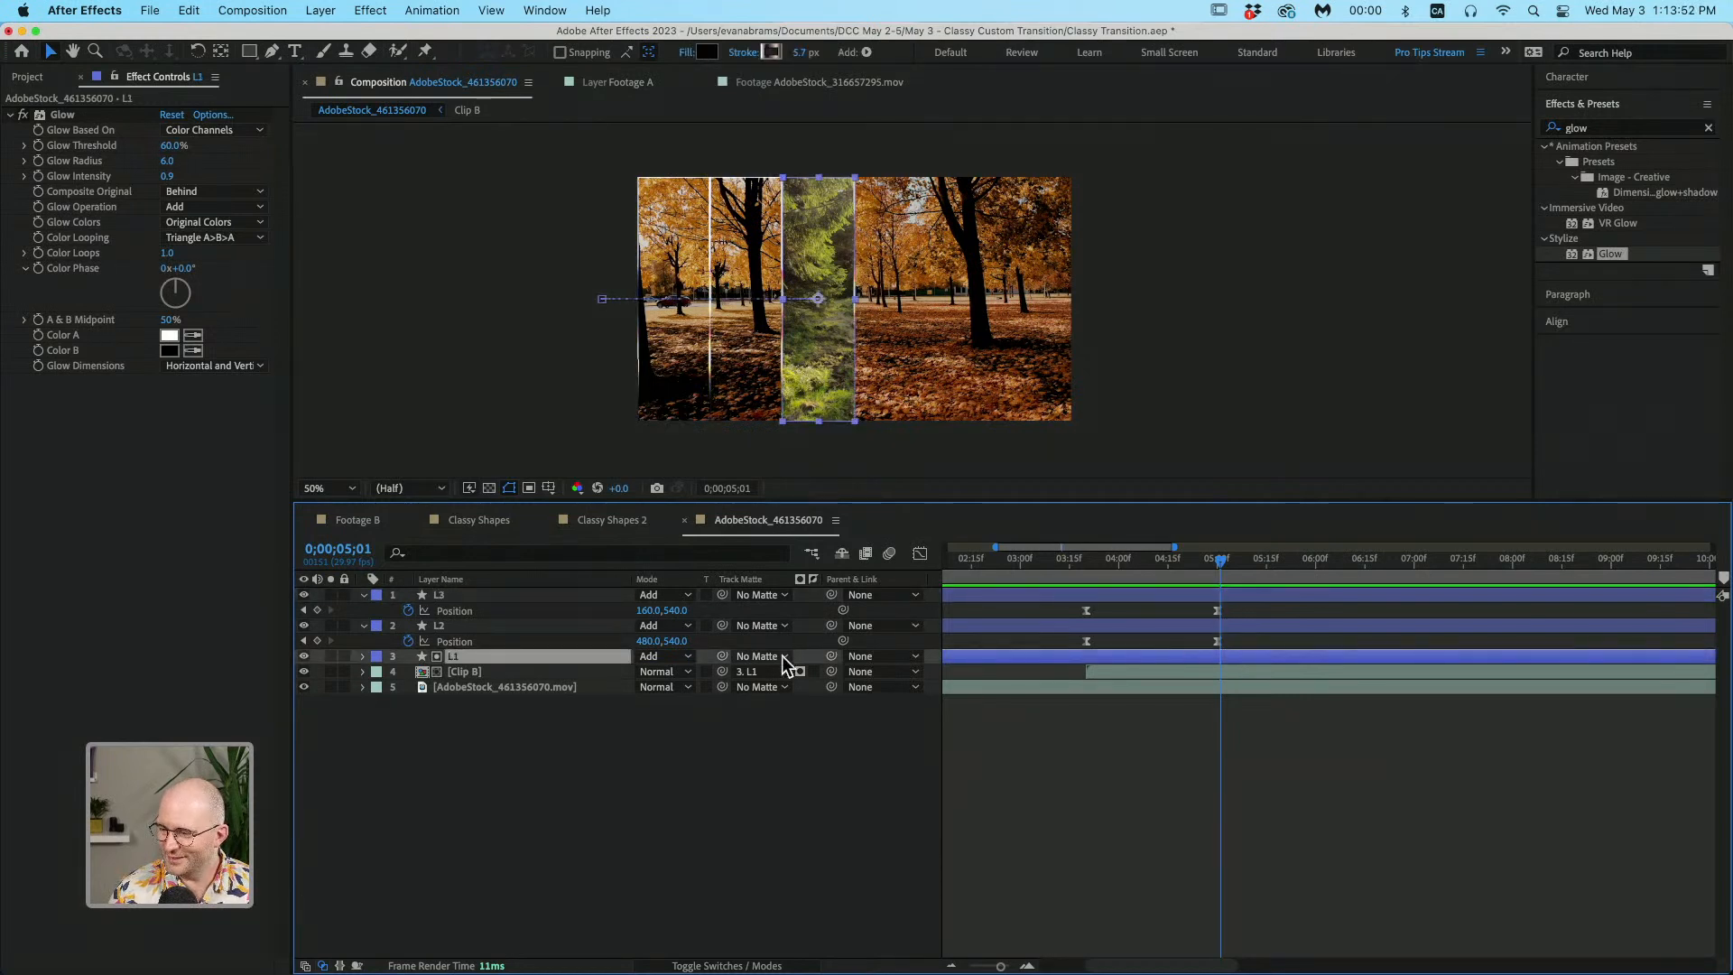
key("super+d")
key("Return")
type("R1")
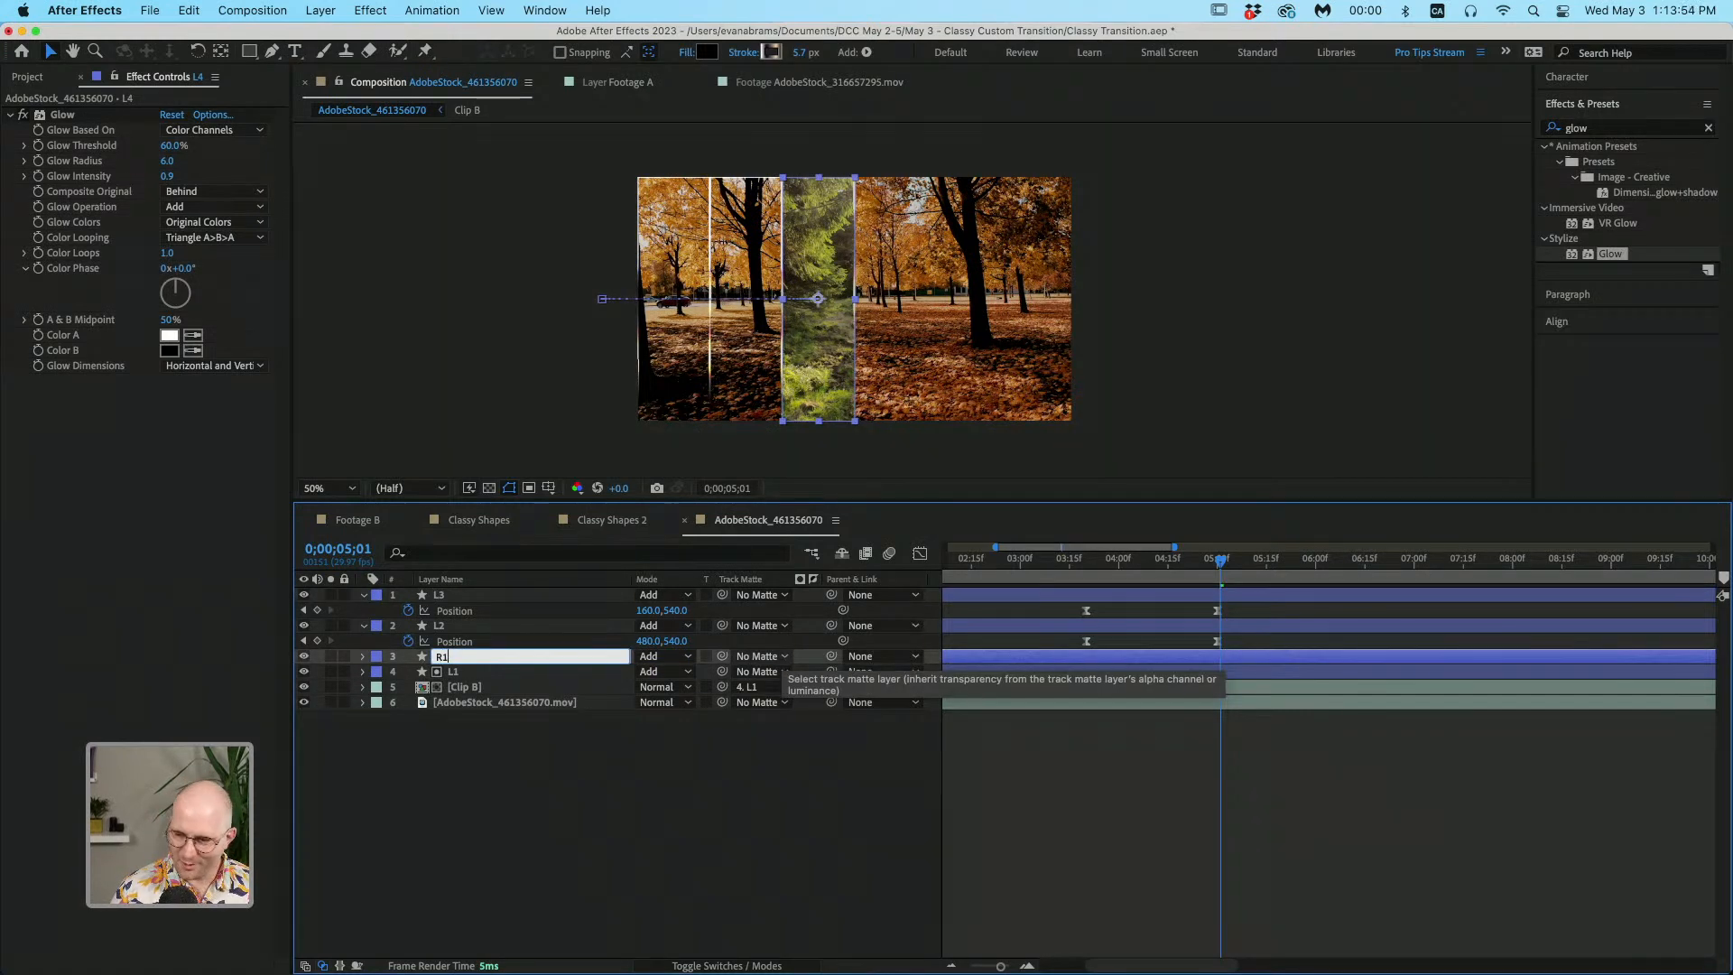
key("Return")
left_click(376, 656)
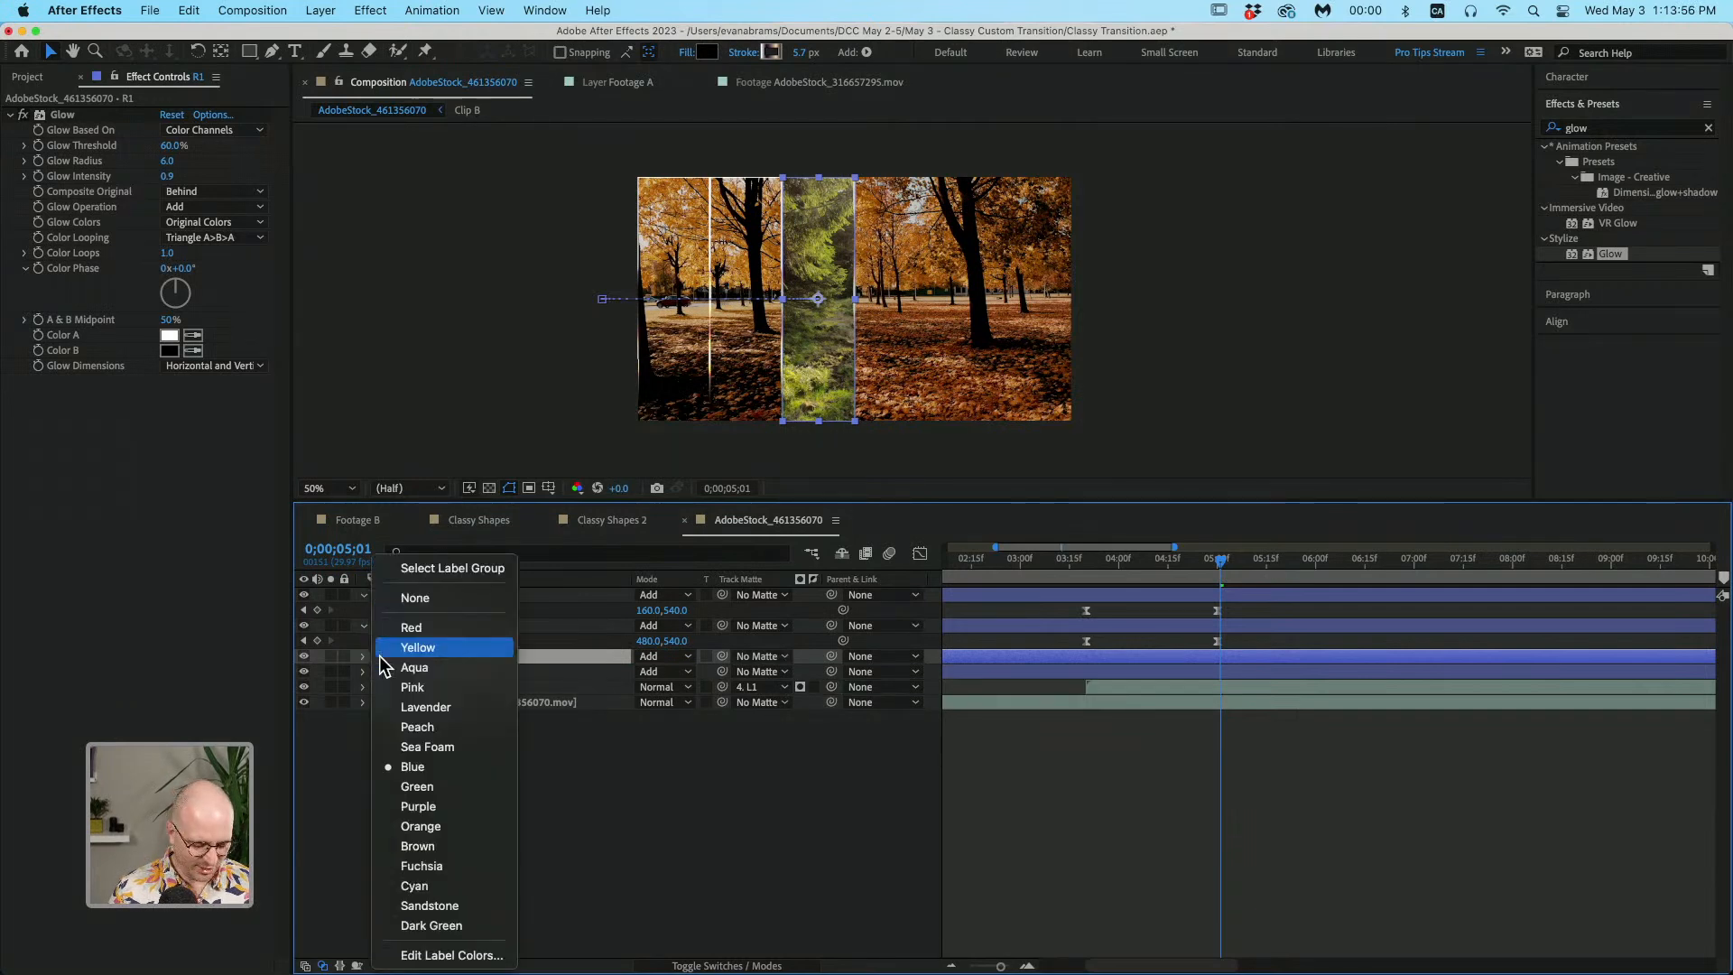
left_click(424, 627)
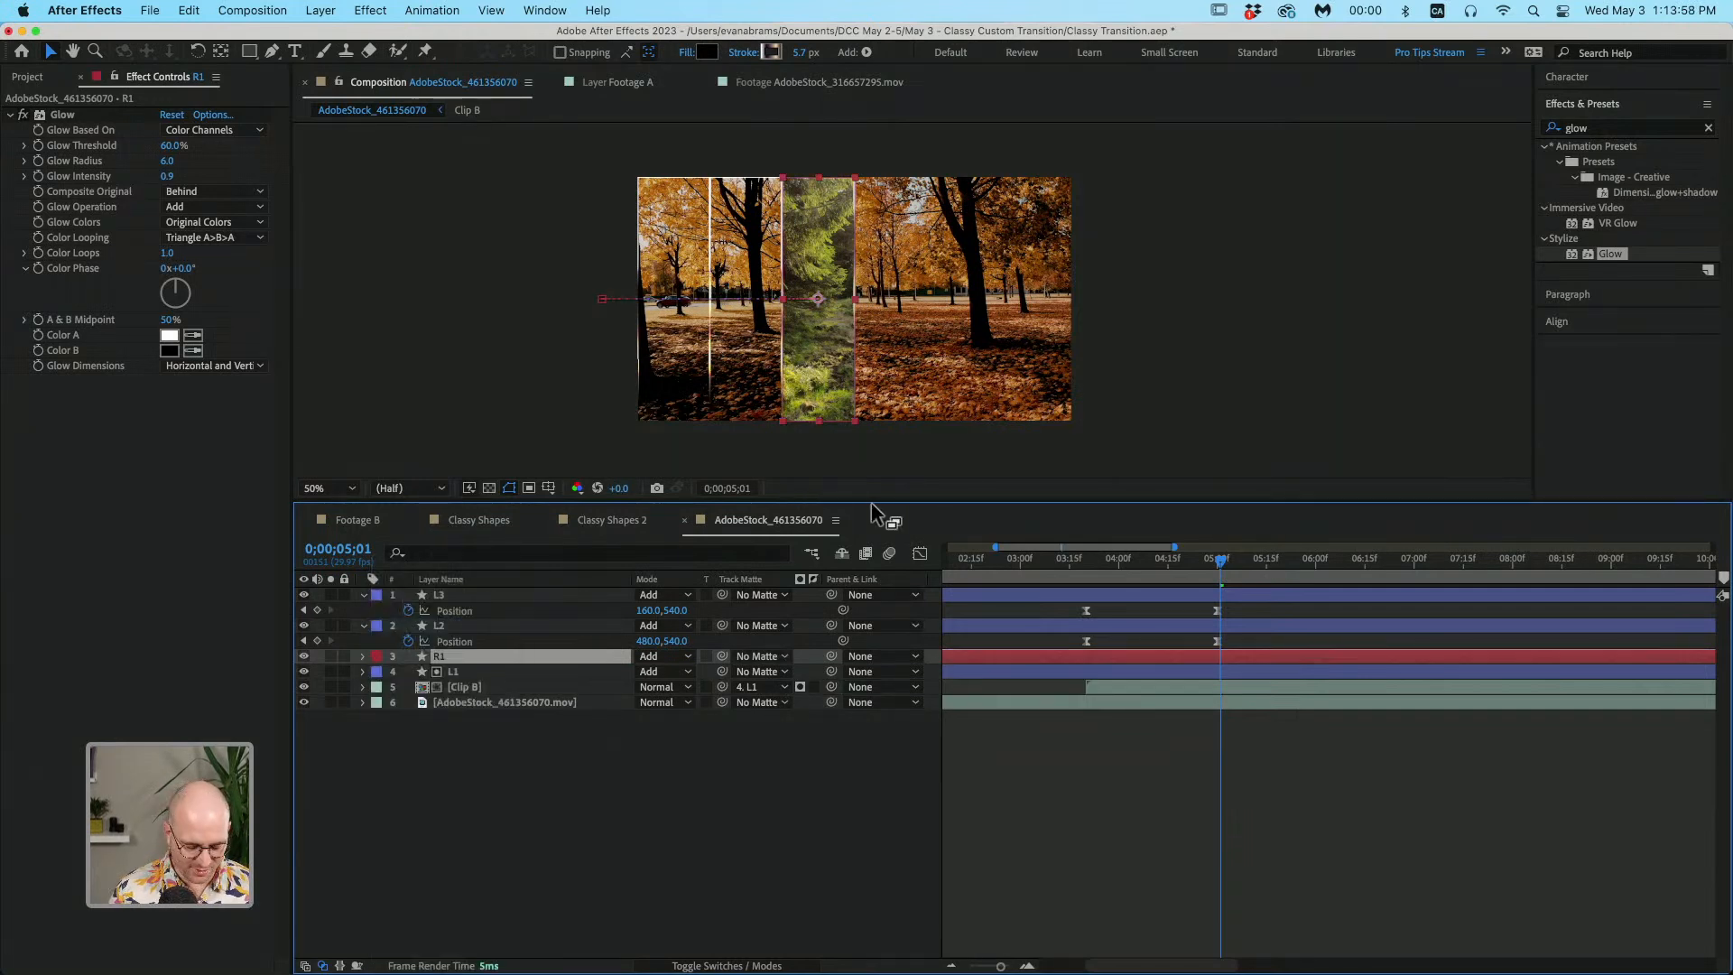
Step: Reveal R1's position keyframes and move the strip to 1120.0,540.0 at 0;00;05;00, against L1's right edge
key("p")
left_click(1216, 573)
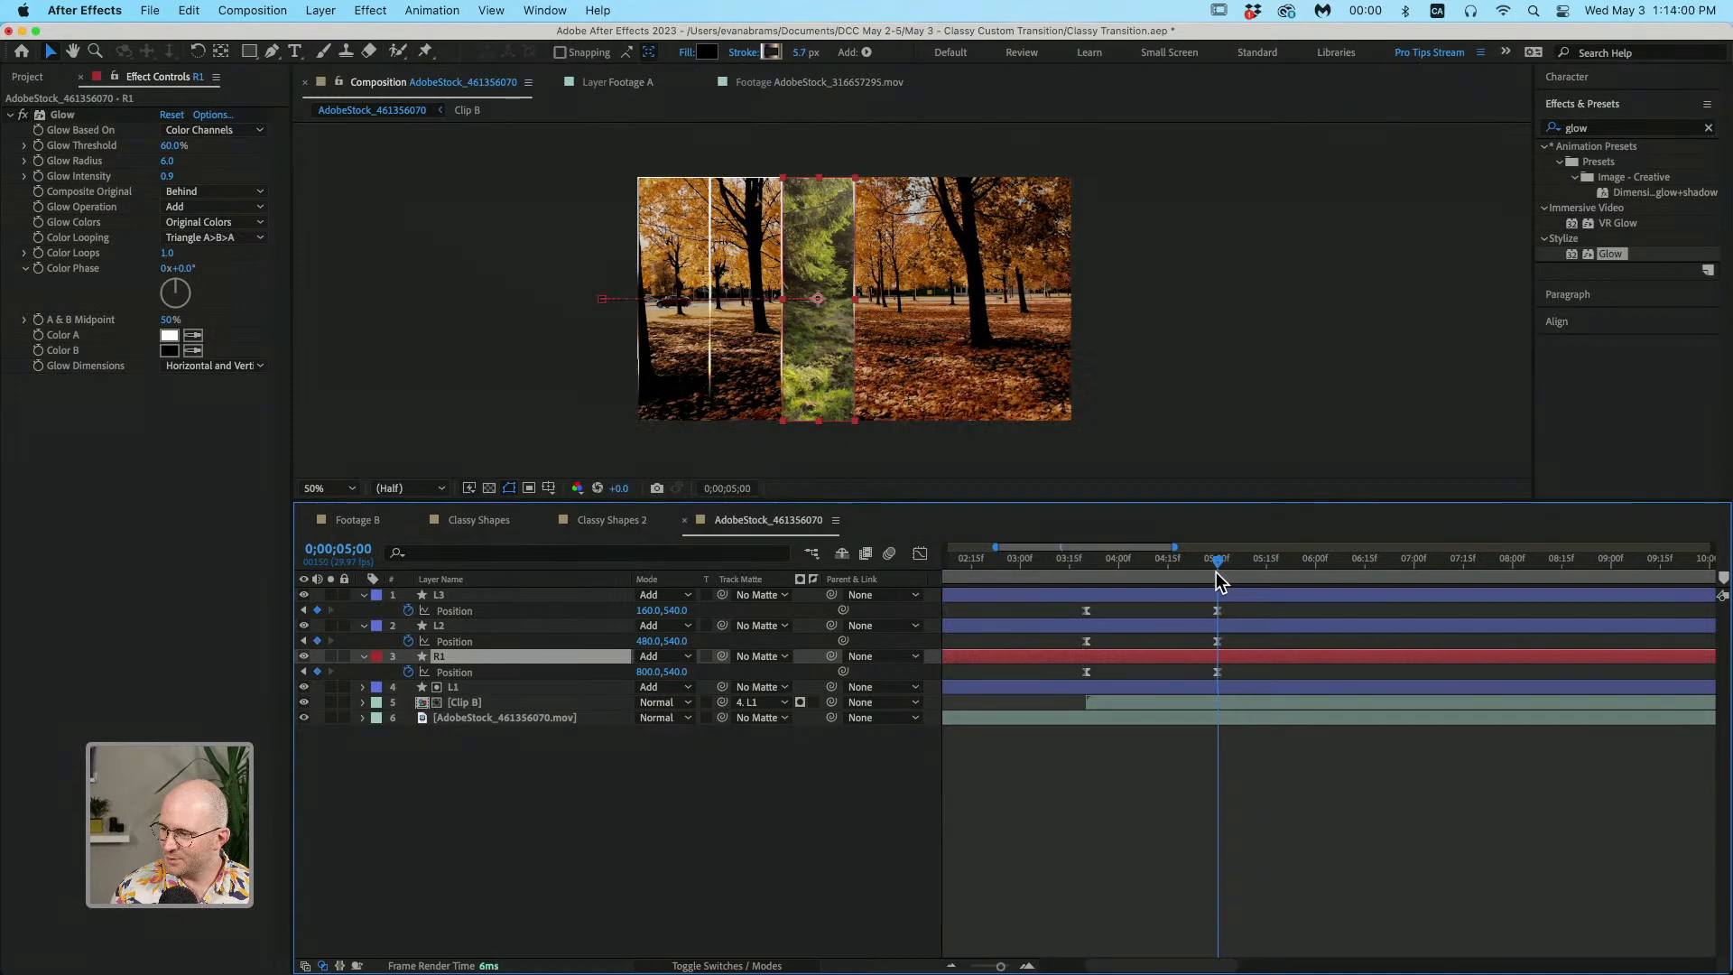
scroll(836, 316, "up", 2)
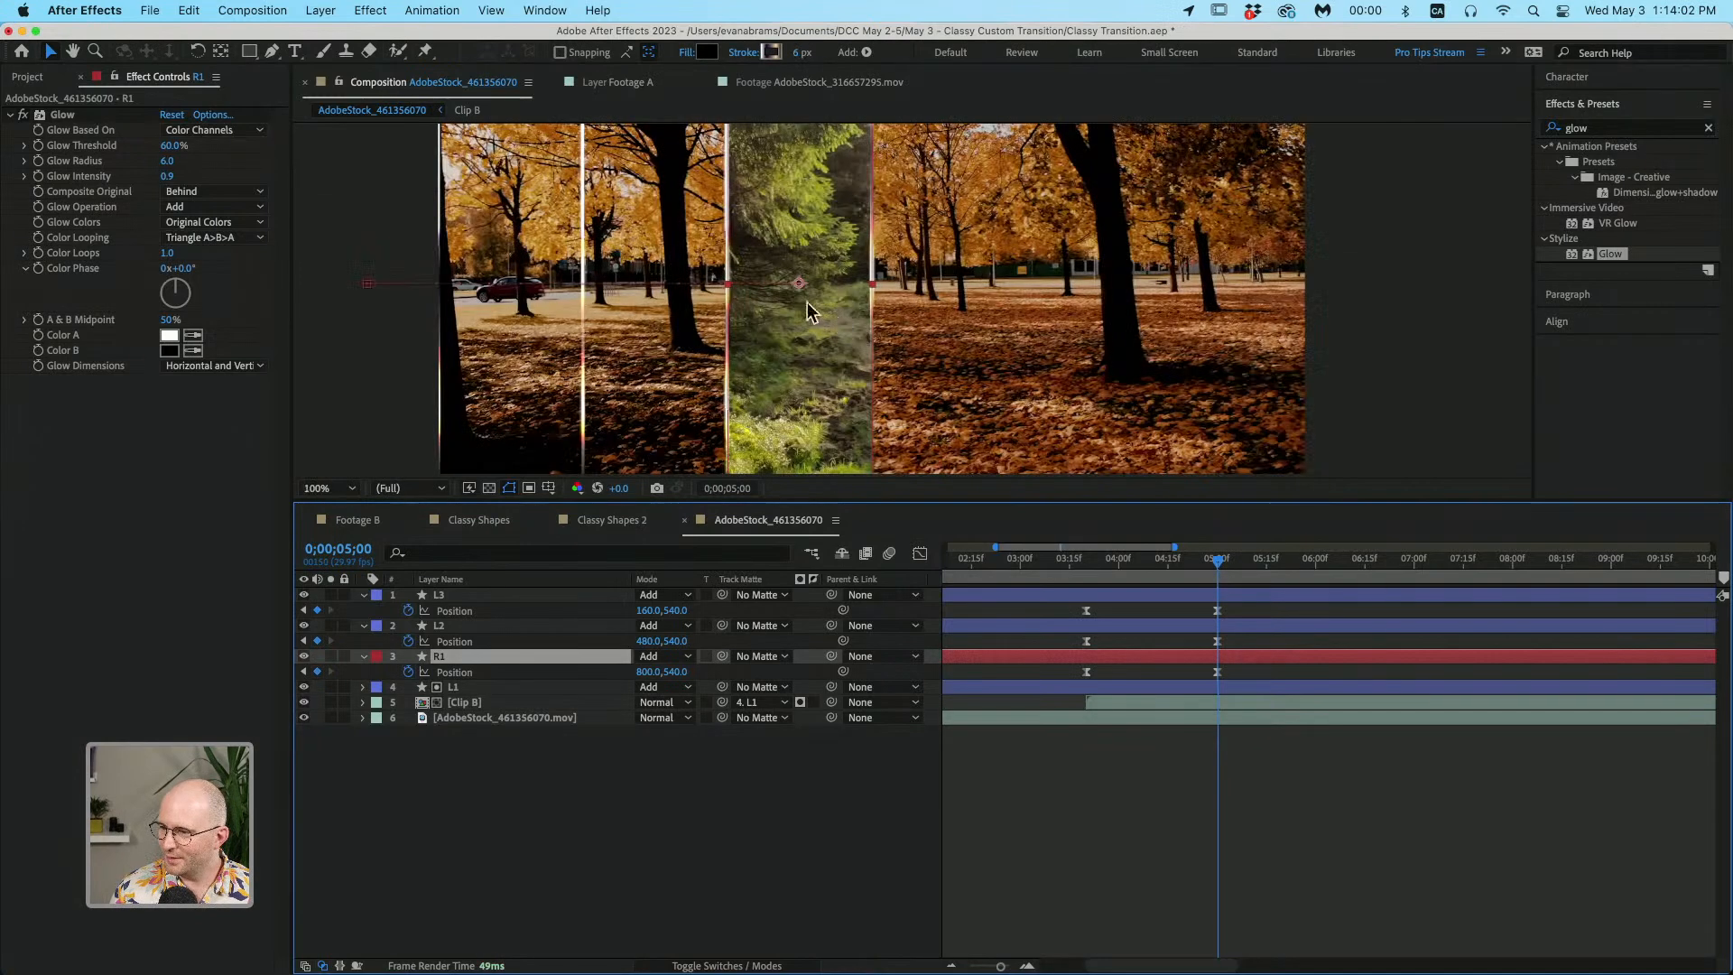
left_click_drag(740, 289, 886, 292)
scroll(887, 294, "down", 2)
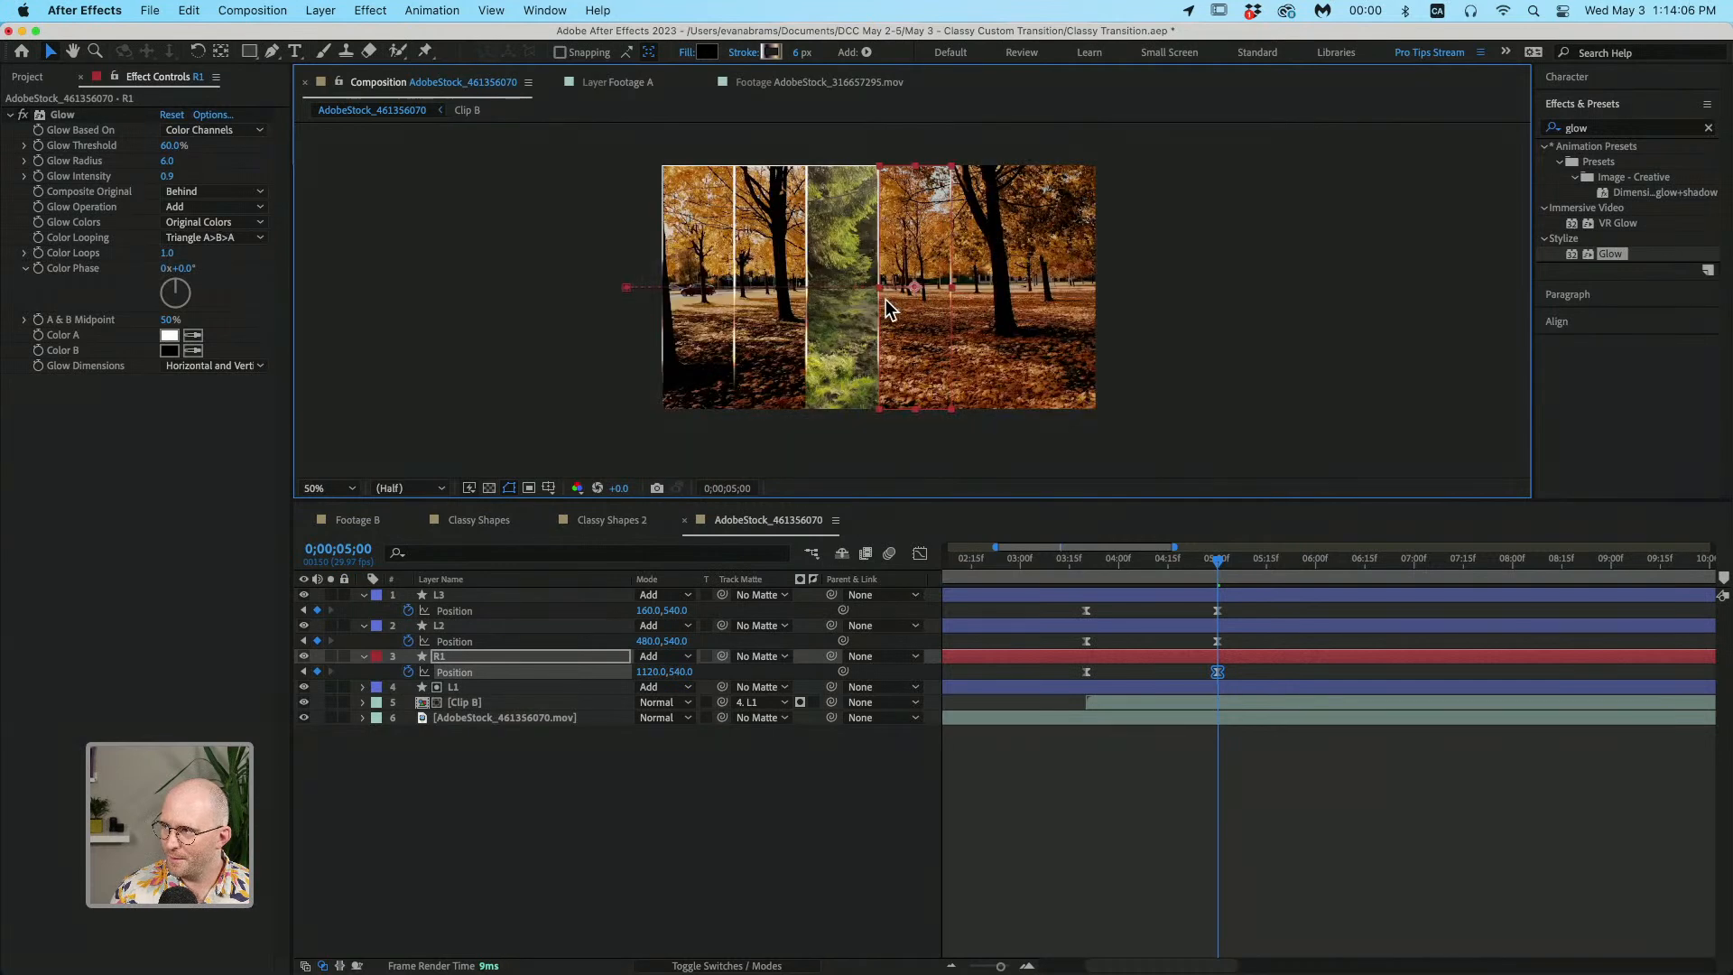
Step: Move R1 to 2080.0,540.0 at 0;00;03;20 so it starts just outside the frame's right edge
left_click(1087, 576)
left_click_drag(613, 296, 1111, 301)
left_click_drag(1105, 396, 1107, 402)
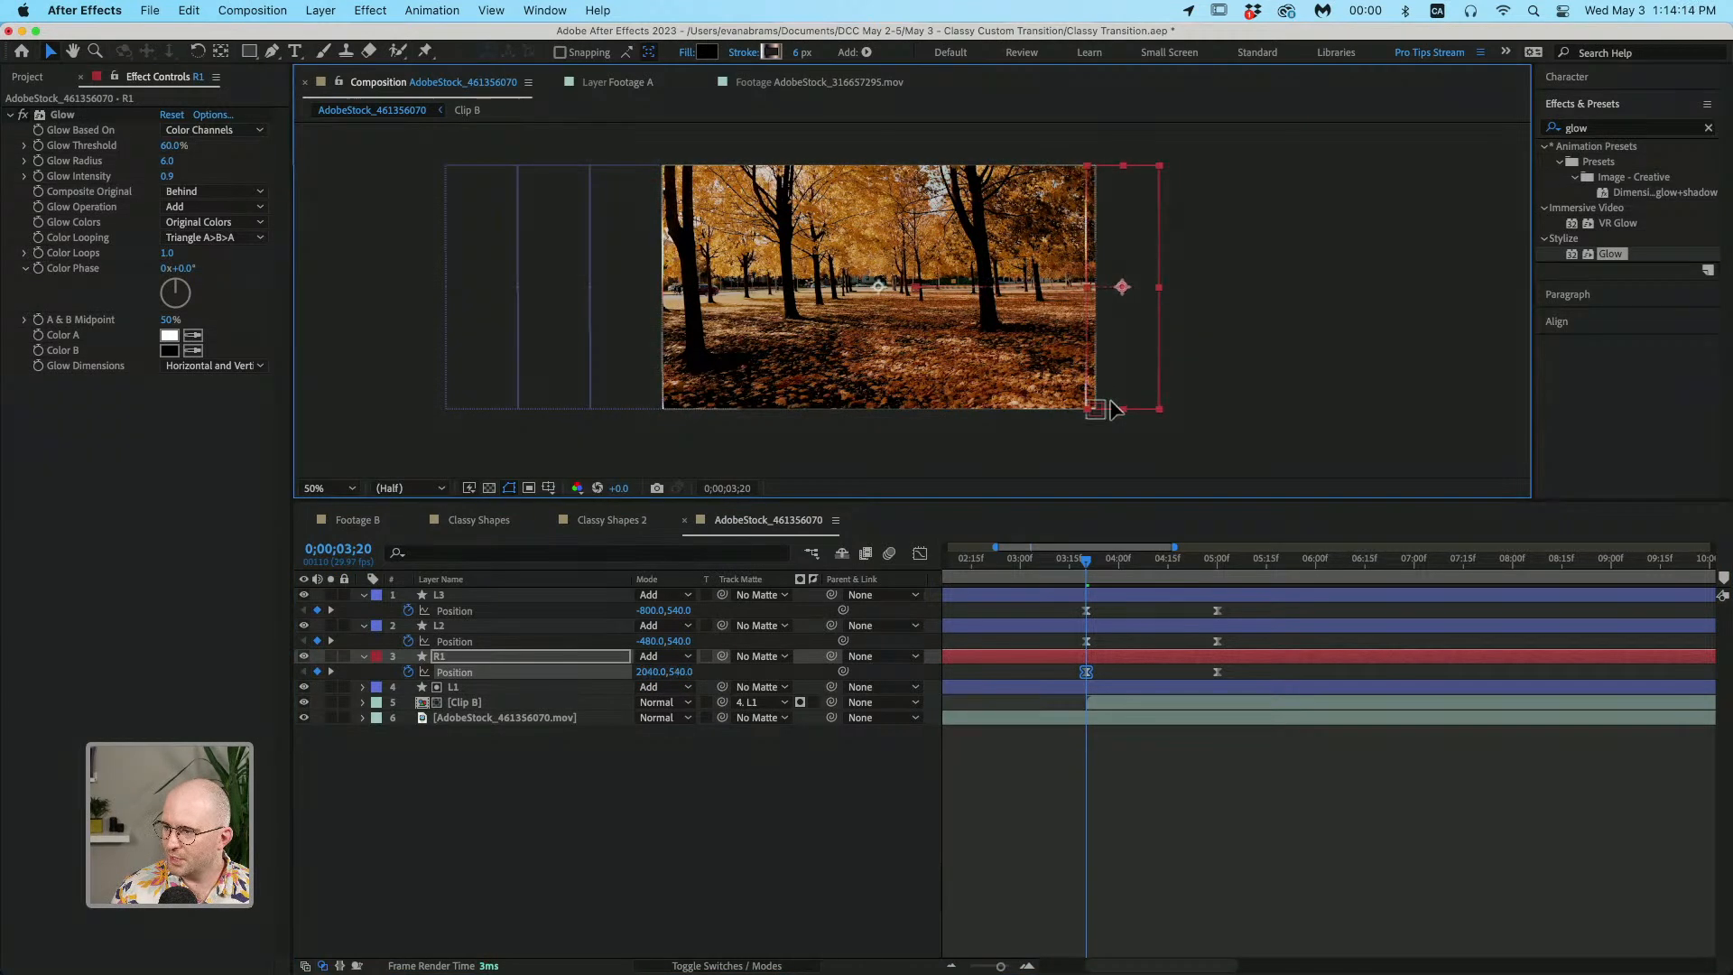
scroll(1107, 368, "up", 1)
left_click_drag(1086, 214, 1104, 215)
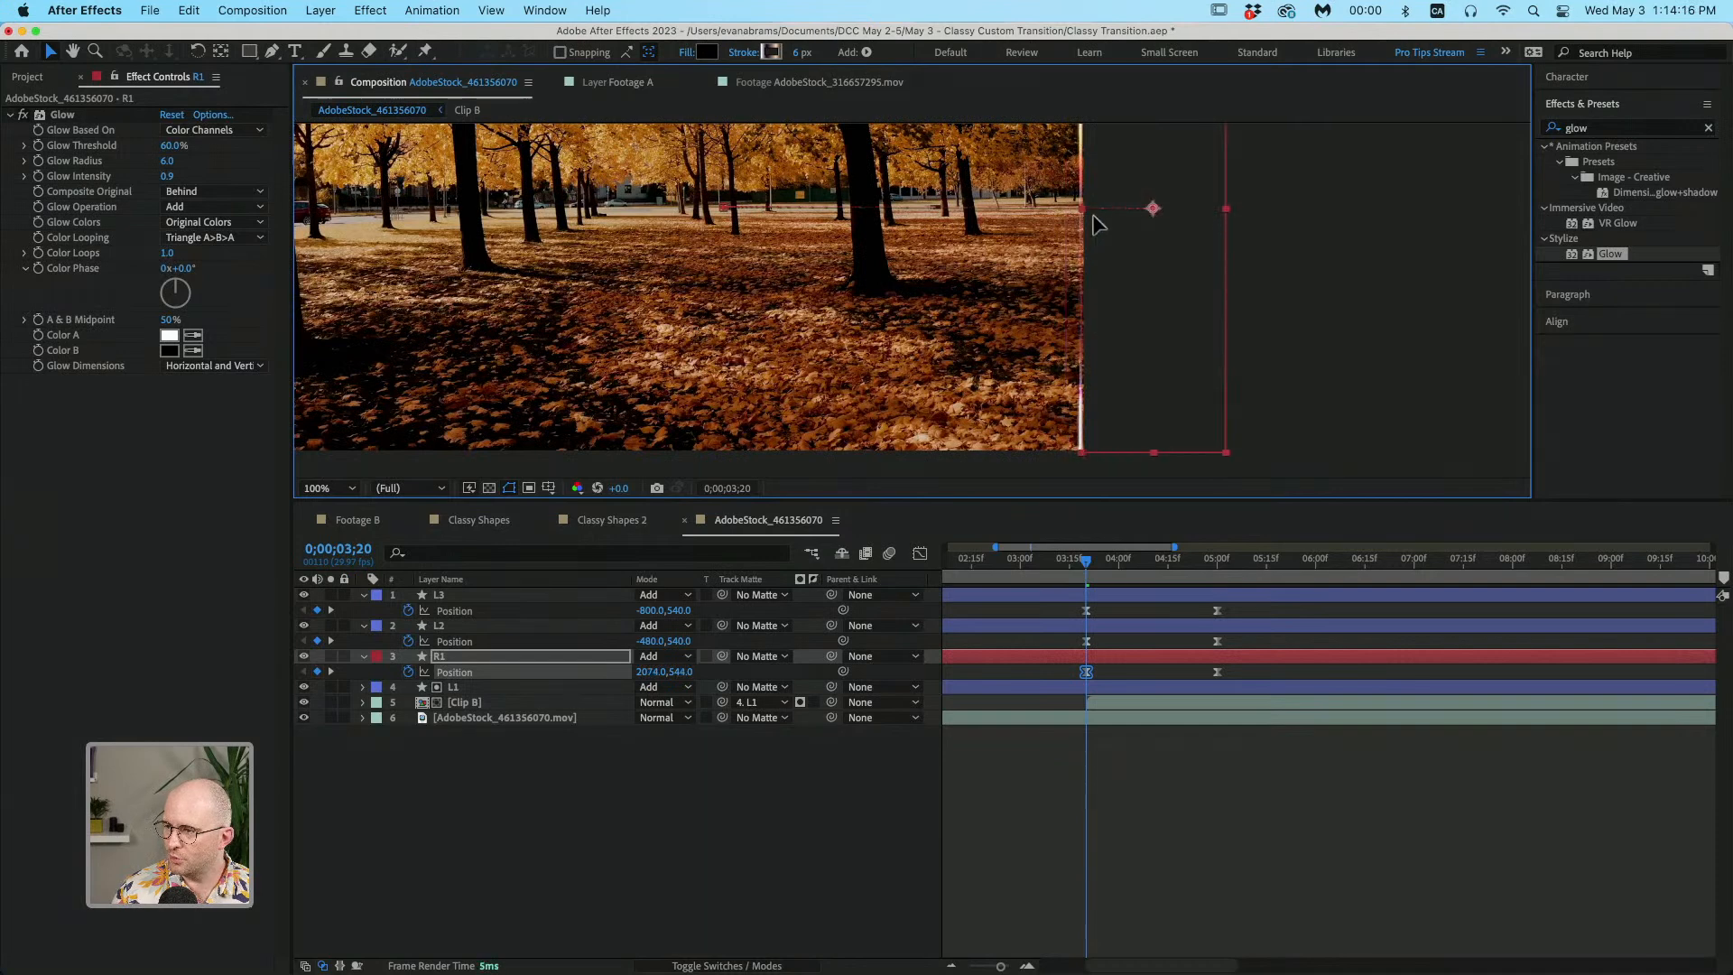
Step: Scrub and preview R1 sliding in from the right toward the centre strip
left_click_drag(1130, 570, 1142, 569)
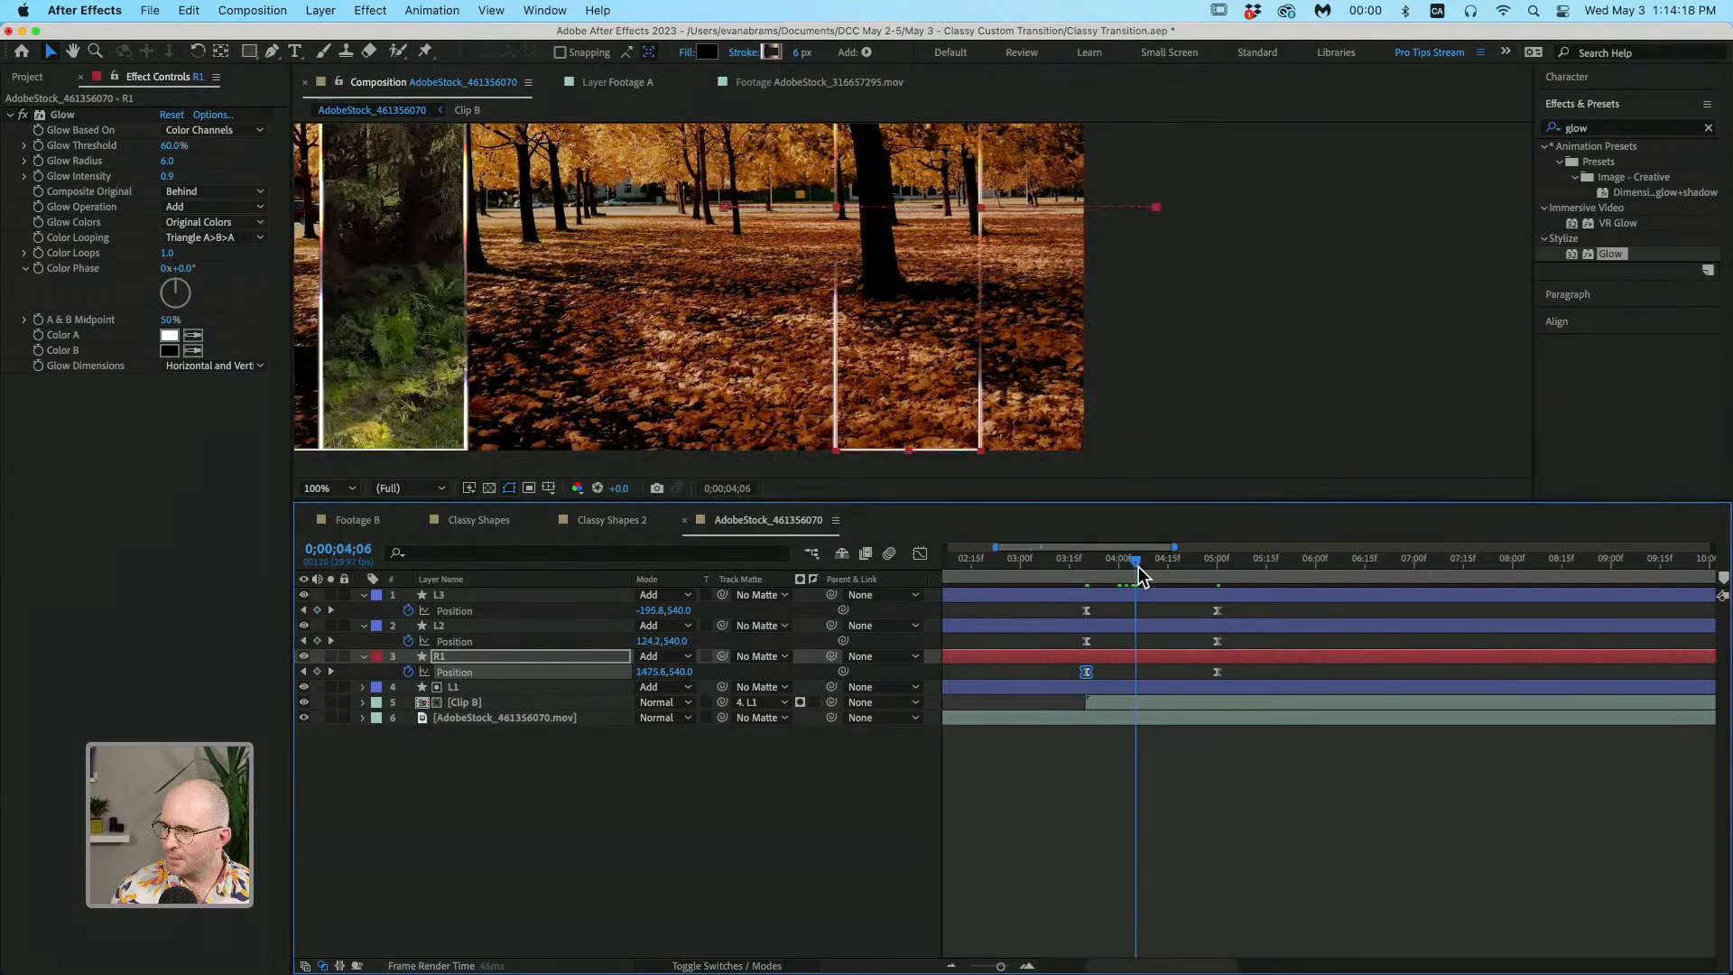
scroll(988, 348, "down", 1)
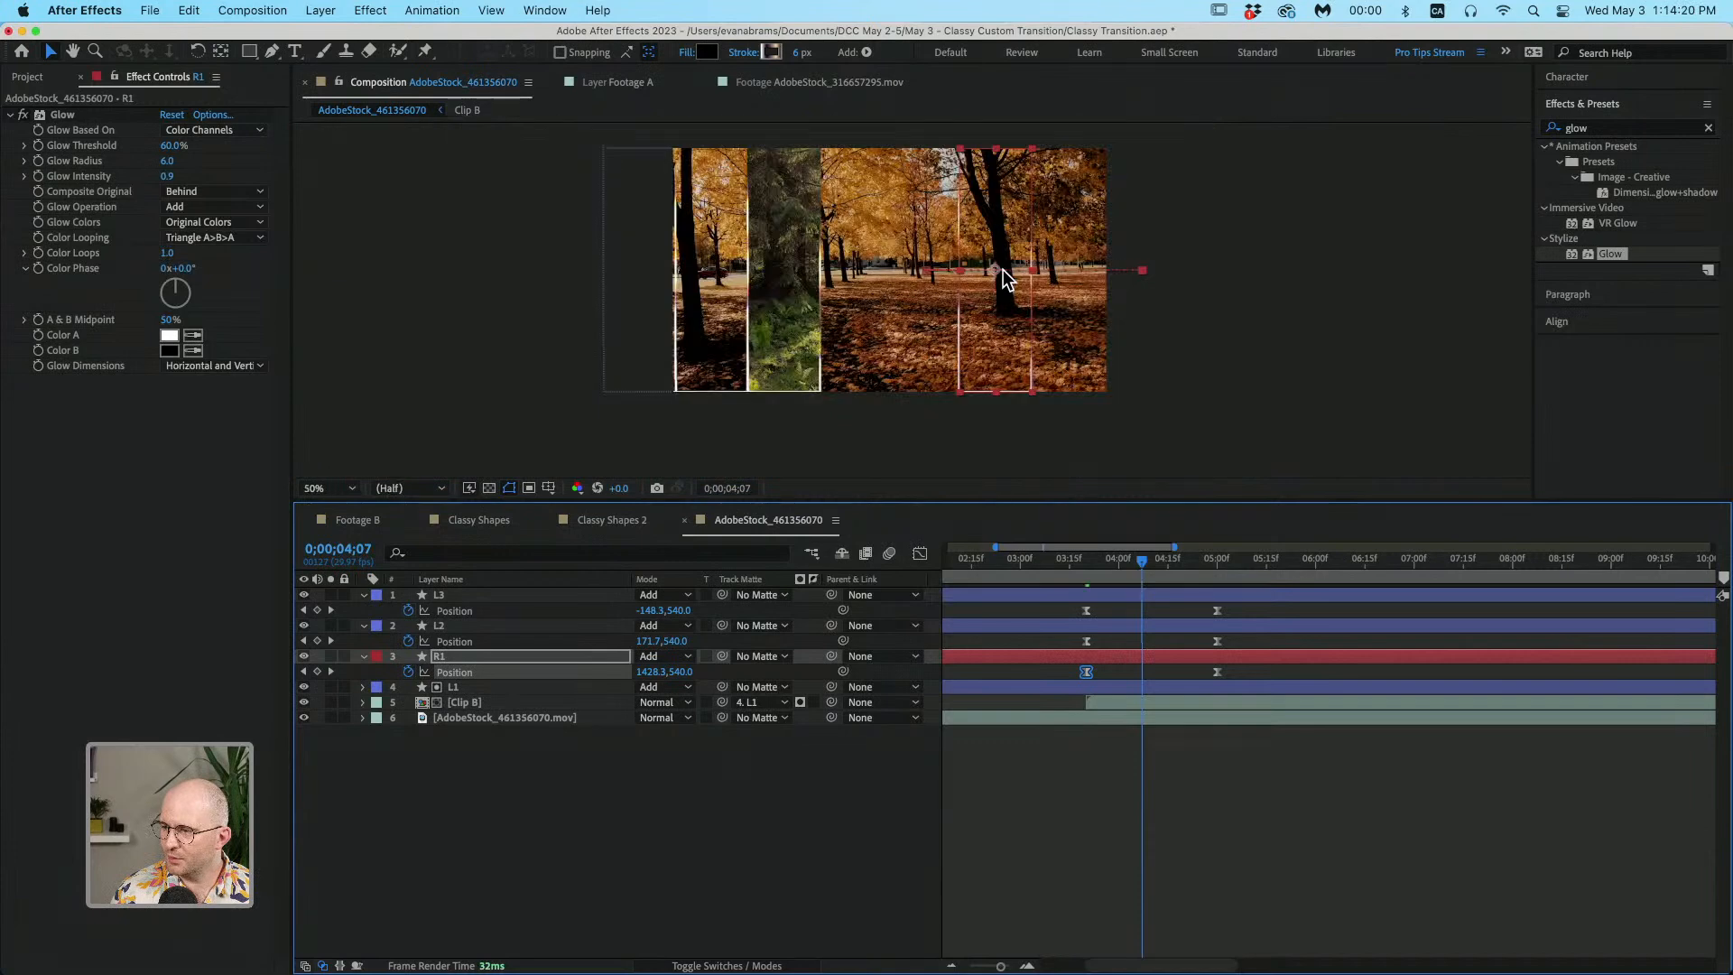
key("space")
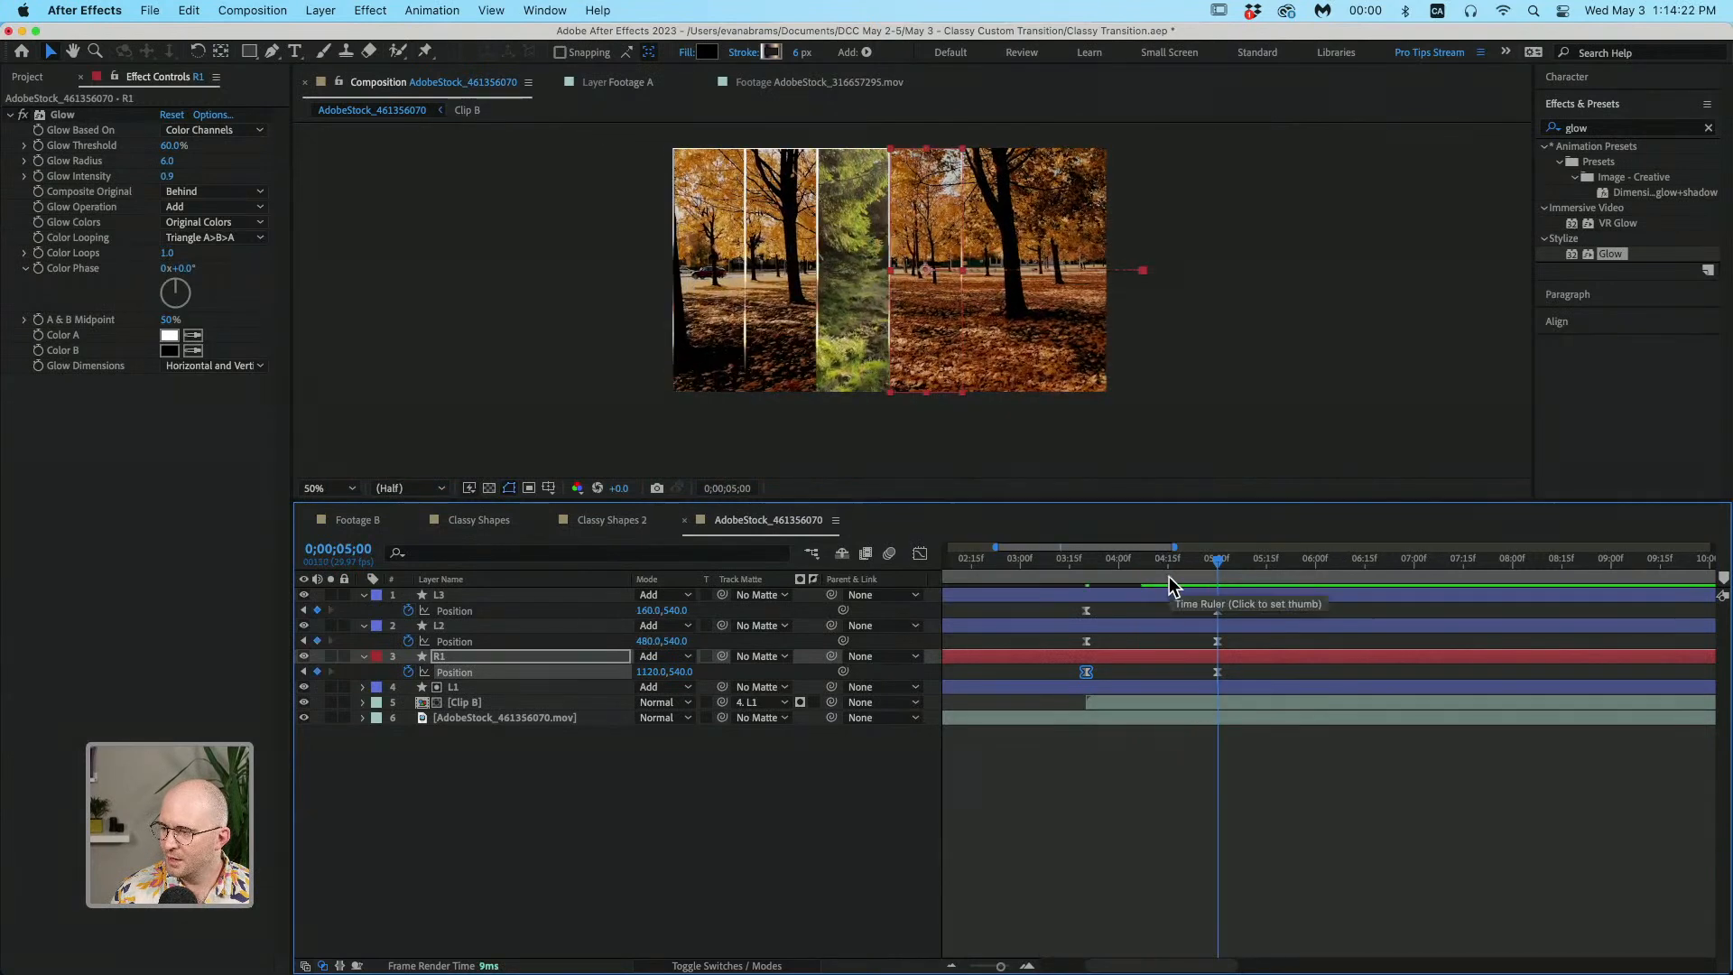
left_click_drag(1166, 572, 1157, 573)
Step: Turn the R1 strip upside down with the Rotation tool and preview its motion from 0;00;03;20
key("w")
left_click_drag(959, 209, 1001, 339)
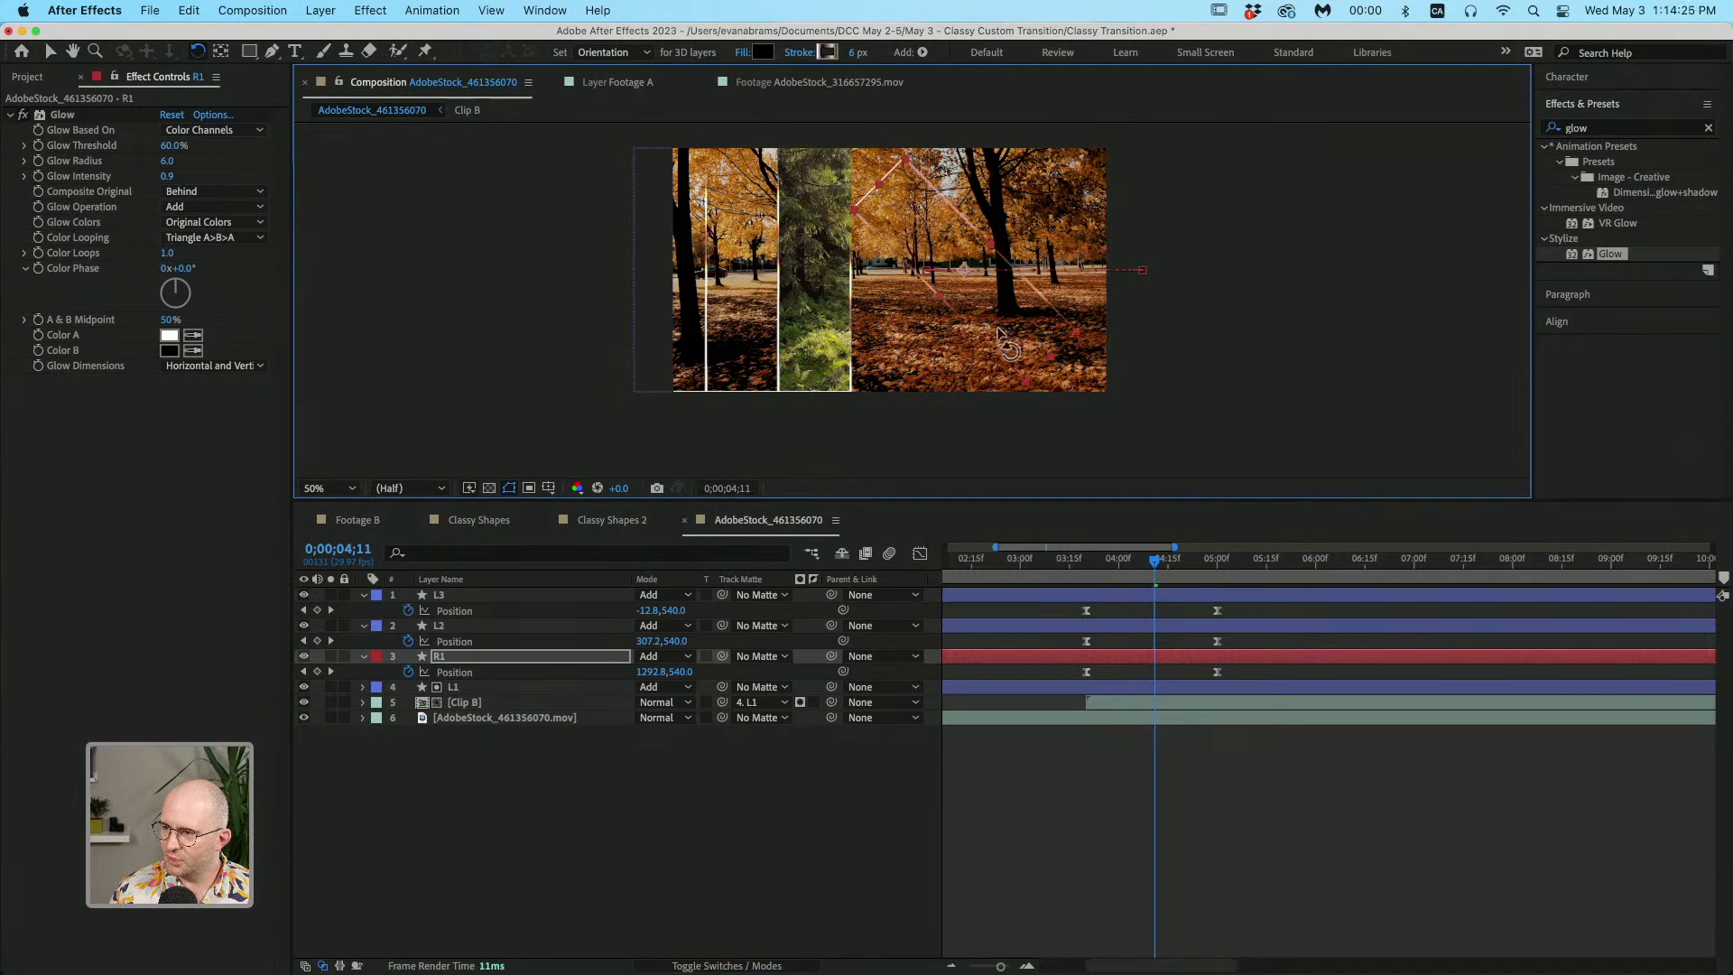
left_click(1091, 572)
key("space")
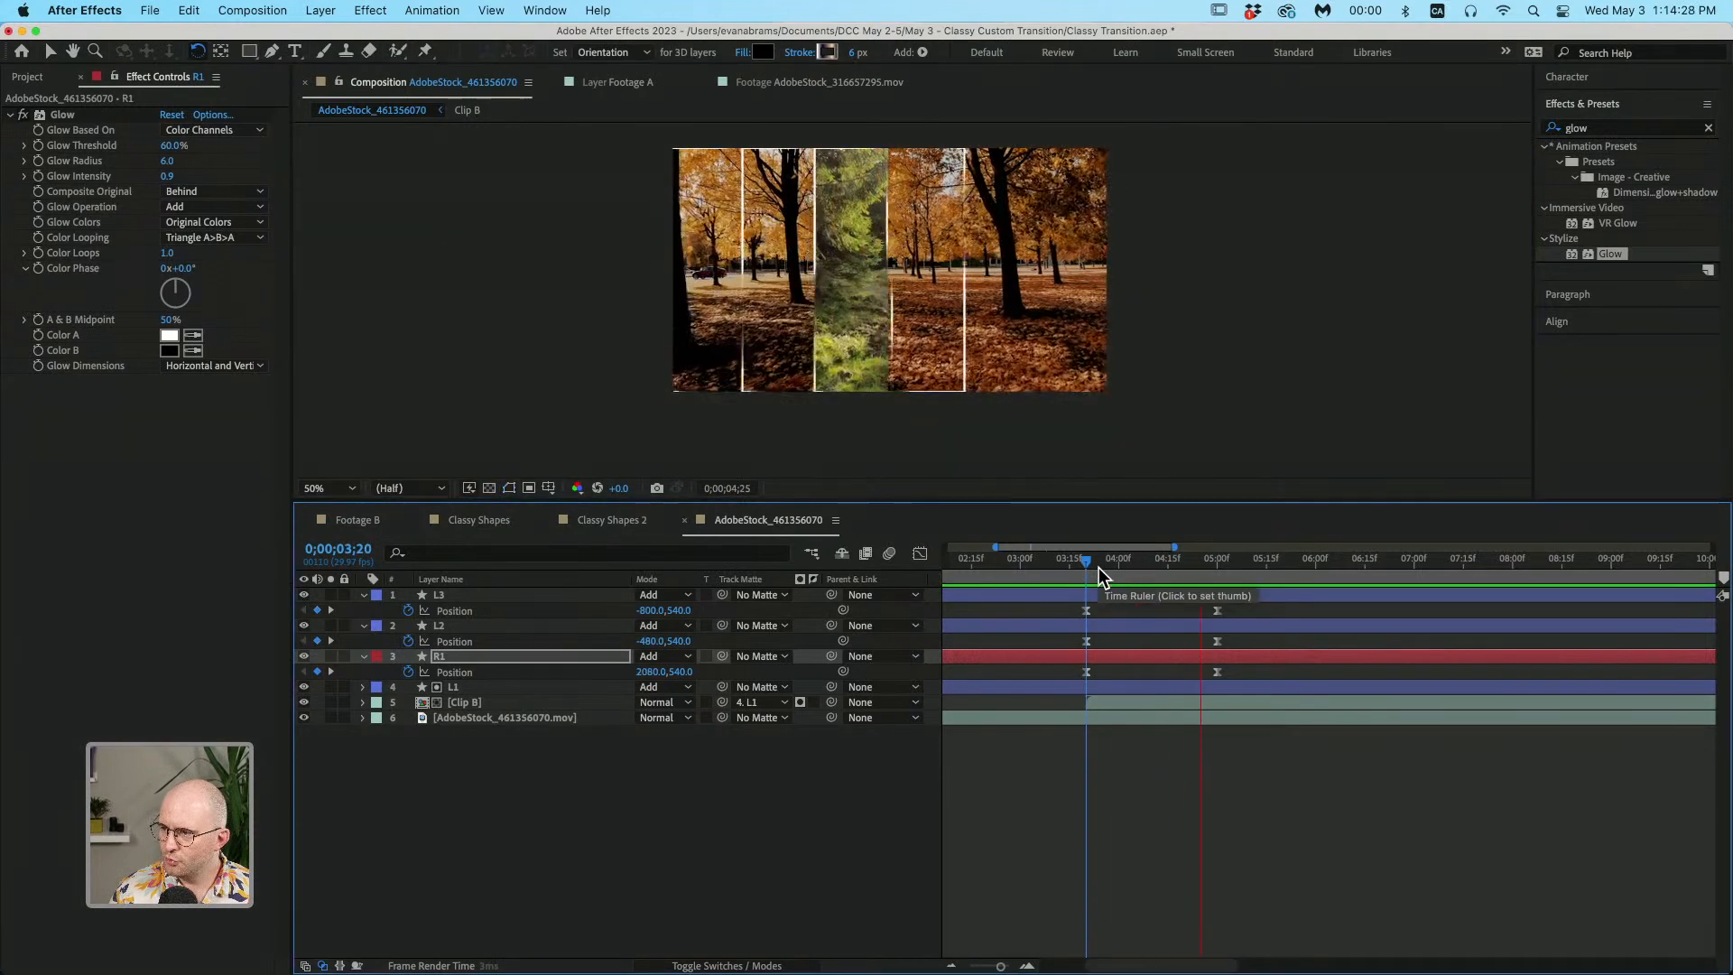
left_click_drag(1105, 567, 1139, 569)
key("v")
Step: Flip the R1 strip layer horizontally, then preview from 0;00;03;20 and scrub to 0;00;05;00
left_click(1145, 654)
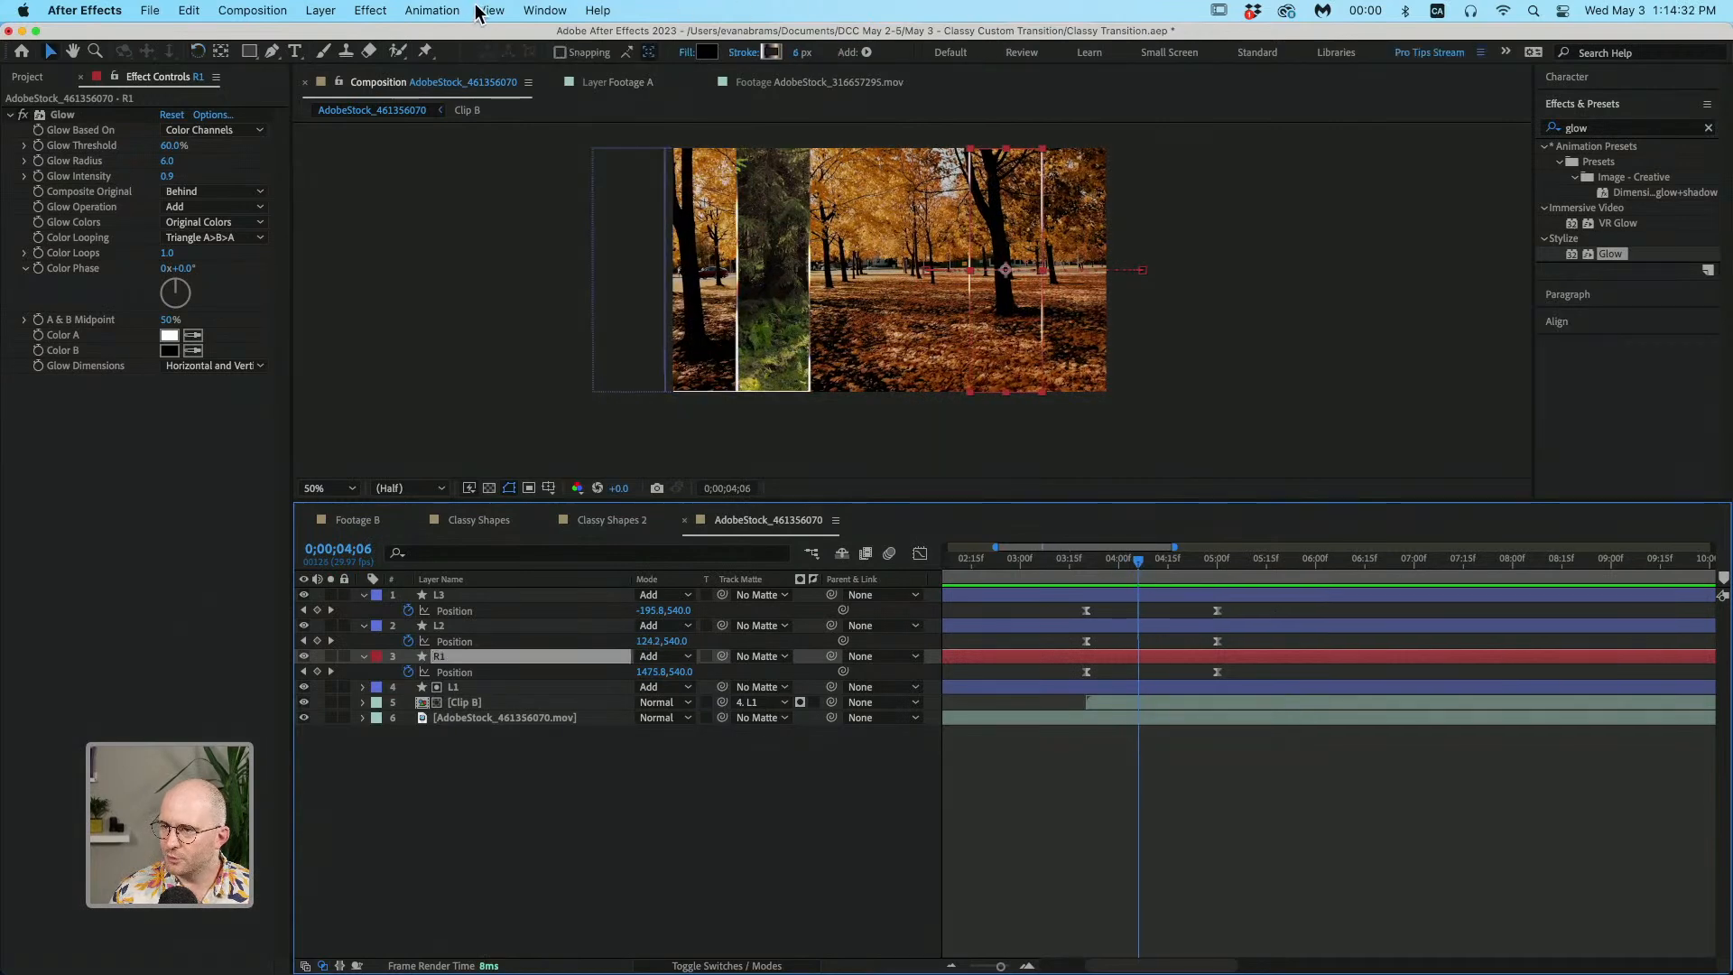
left_click(323, 10)
mouse_move(377, 238)
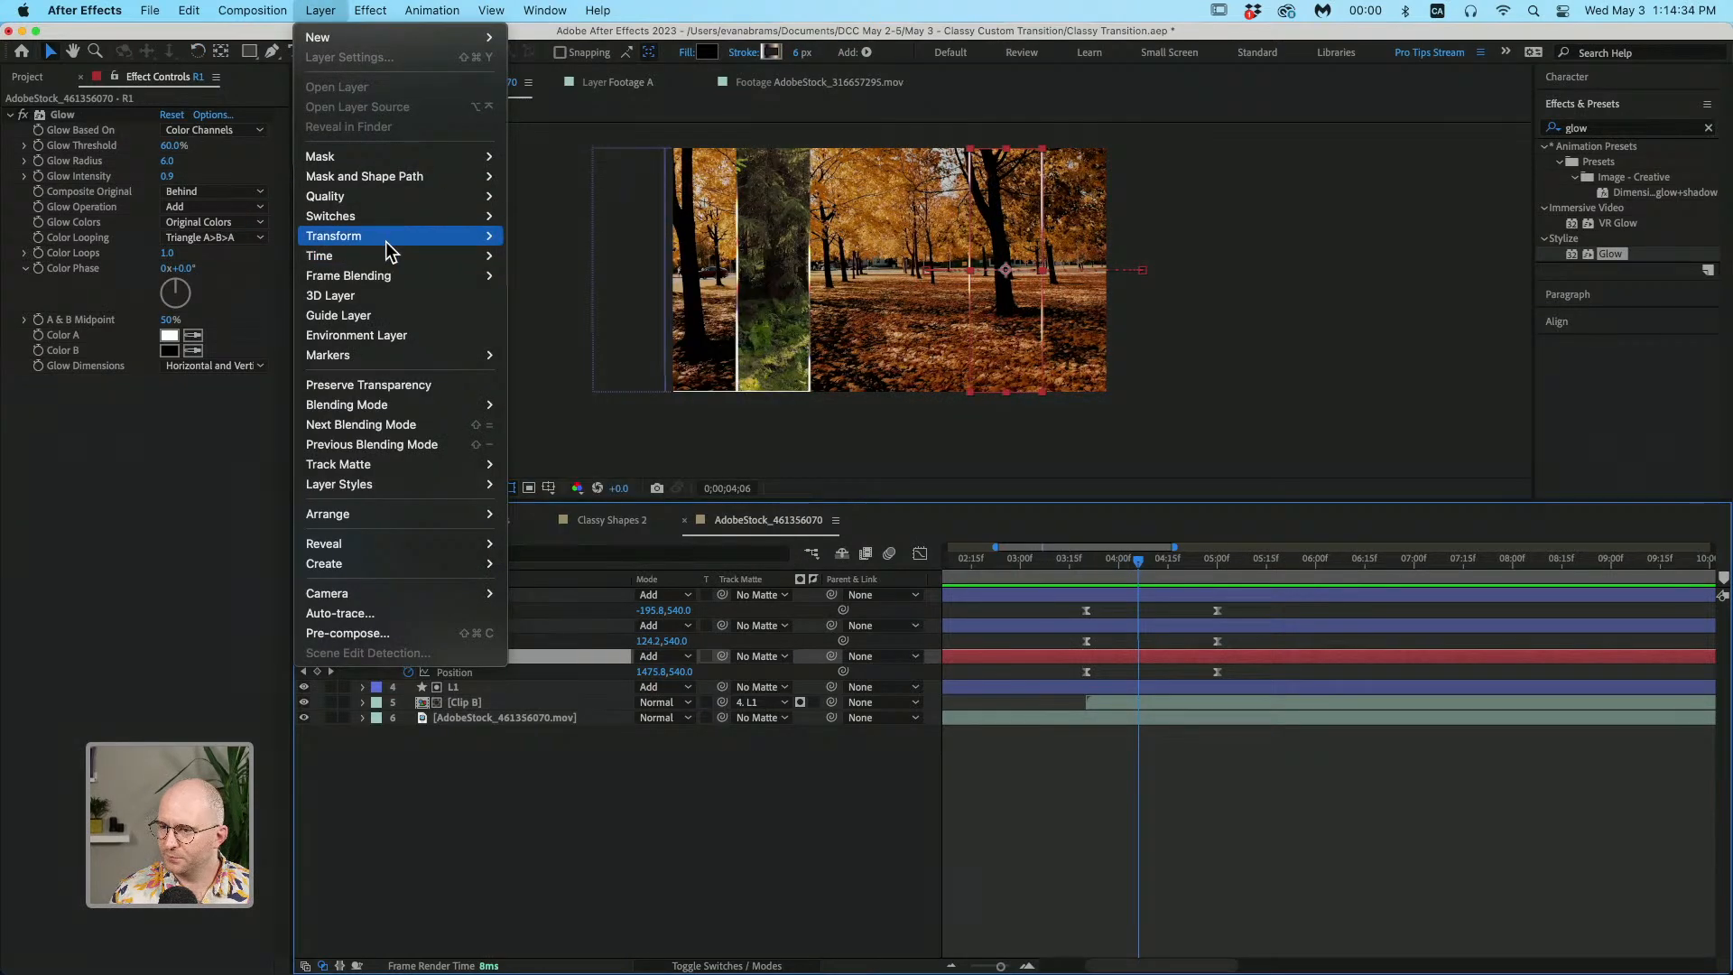
left_click(596, 398)
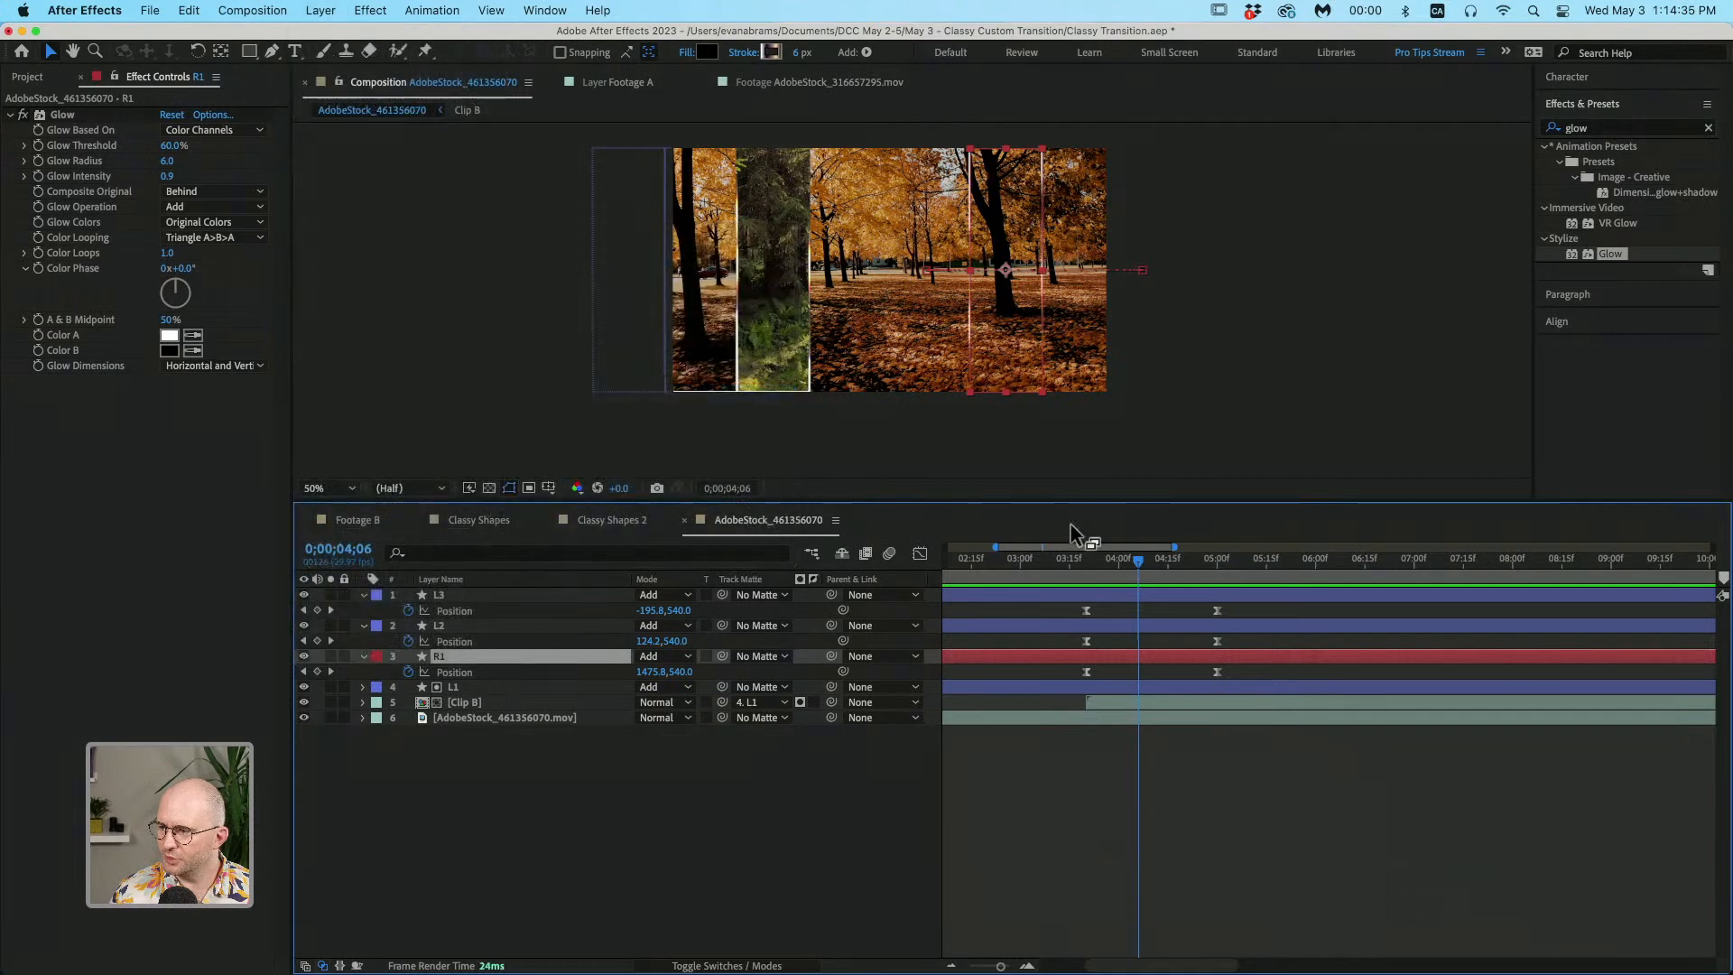
left_click(1087, 575)
key("space")
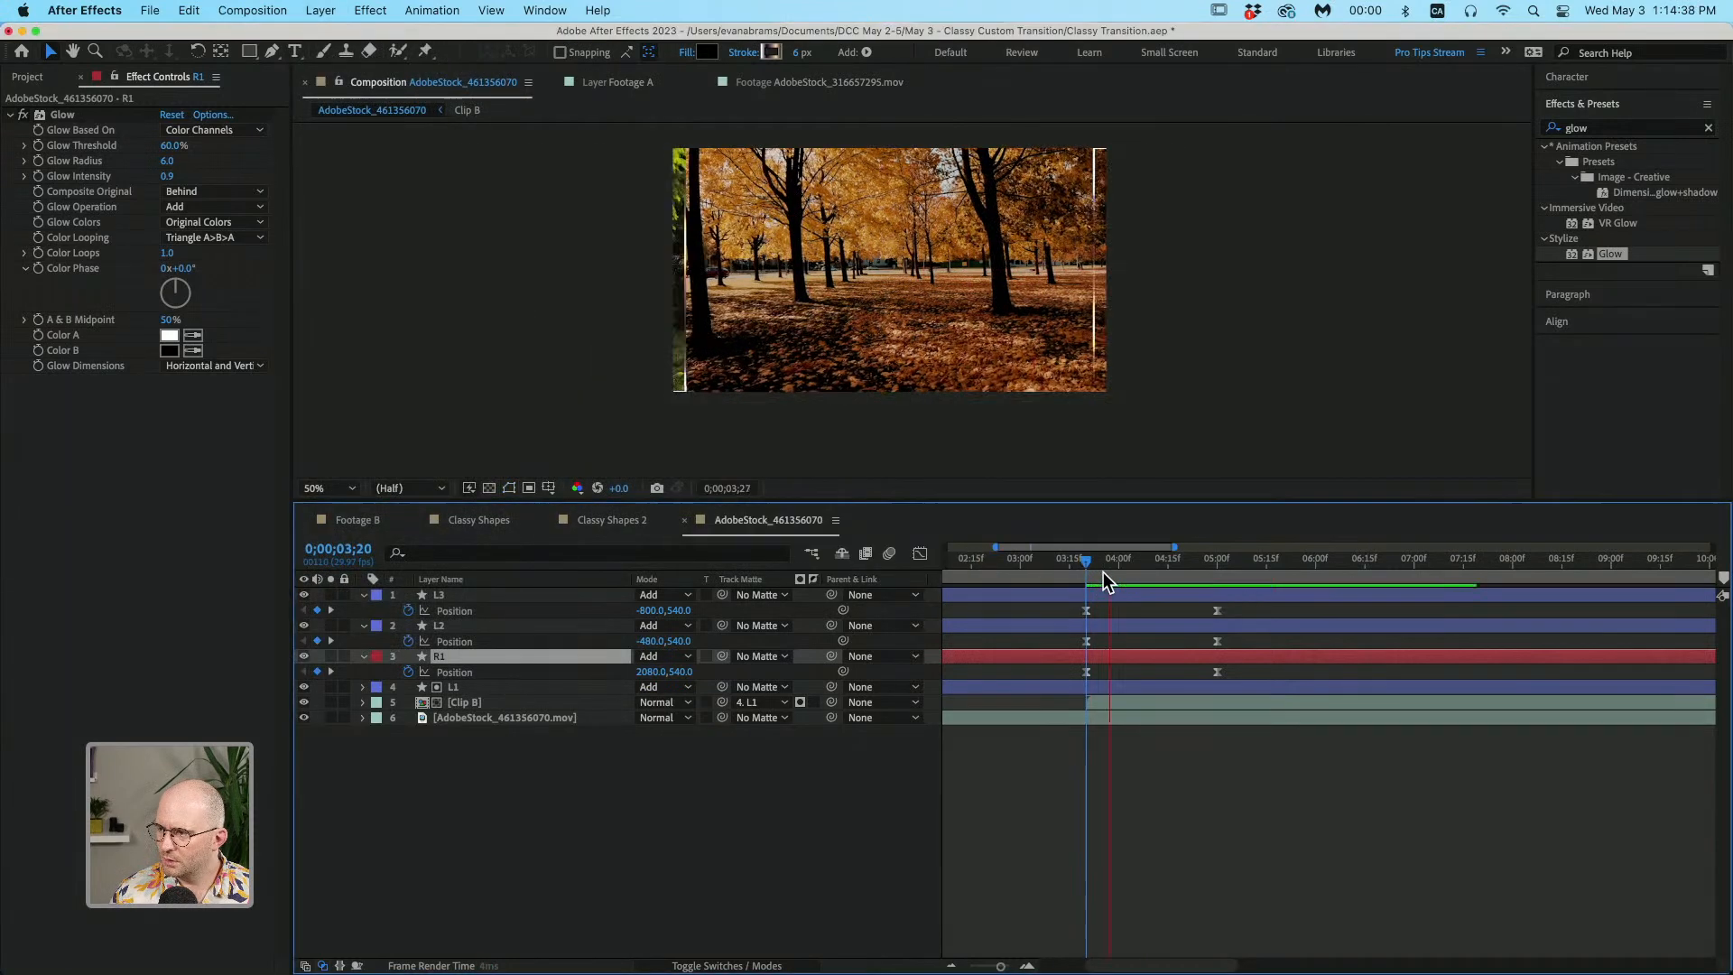
left_click_drag(1091, 578, 1210, 576)
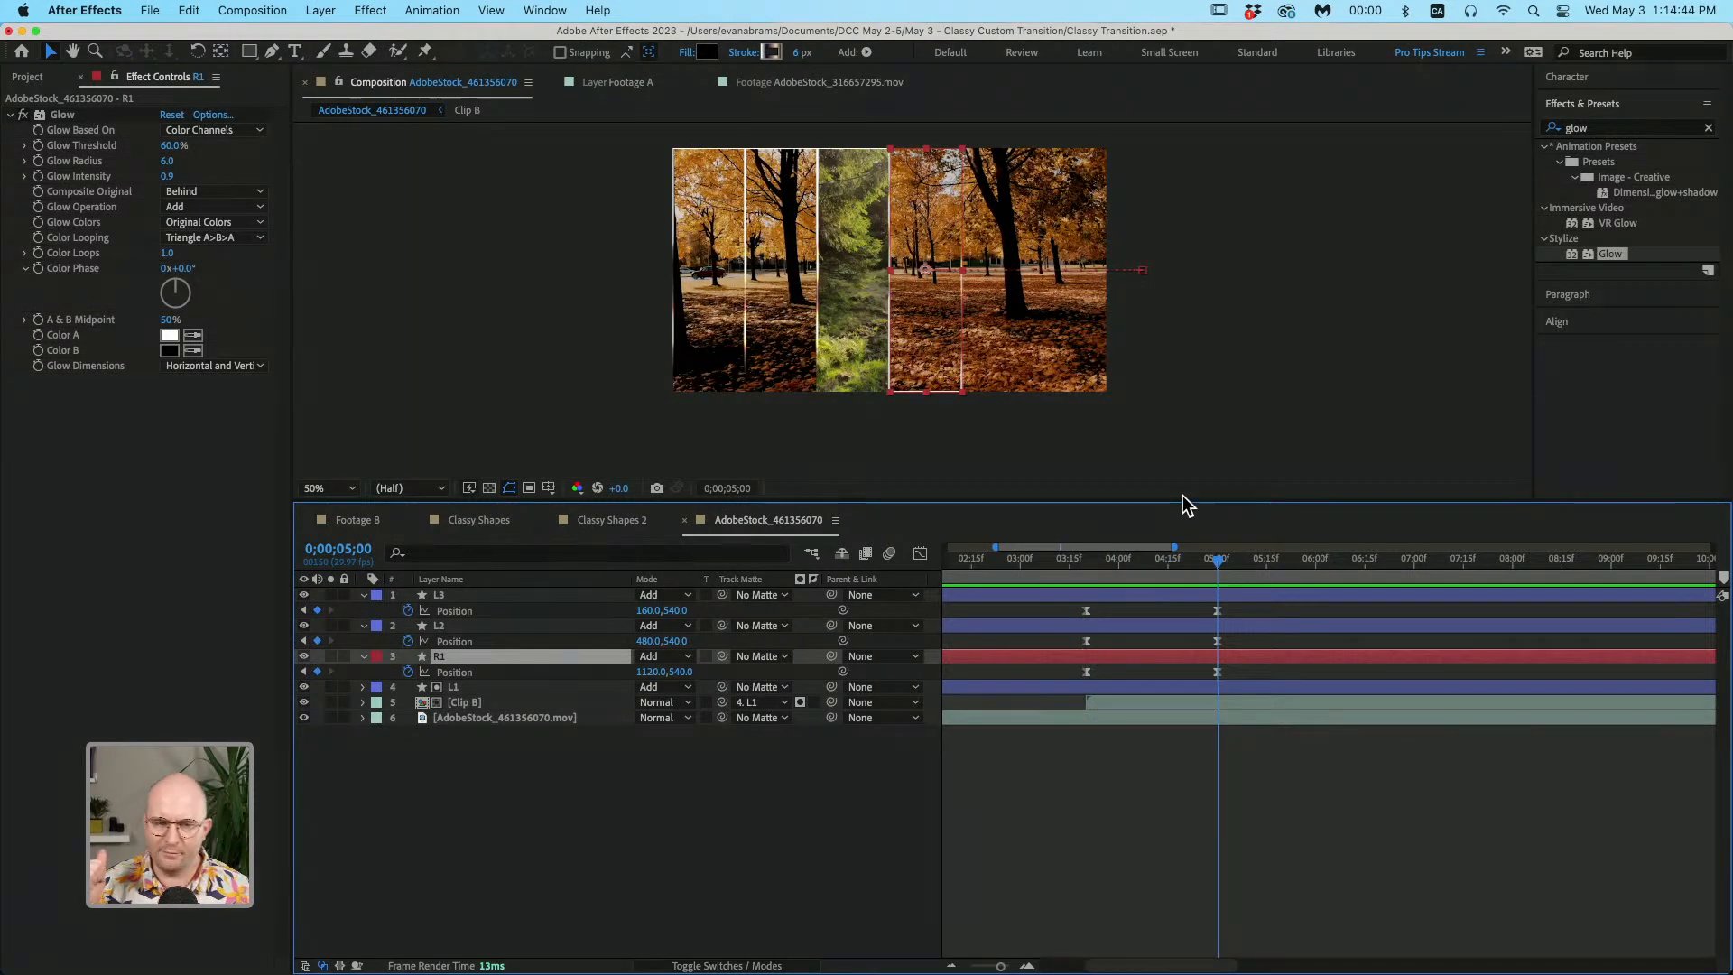
Step: Duplicate the R1 strip layer and place the copy between L3 and L2 in the layer stack
left_click(1351, 842)
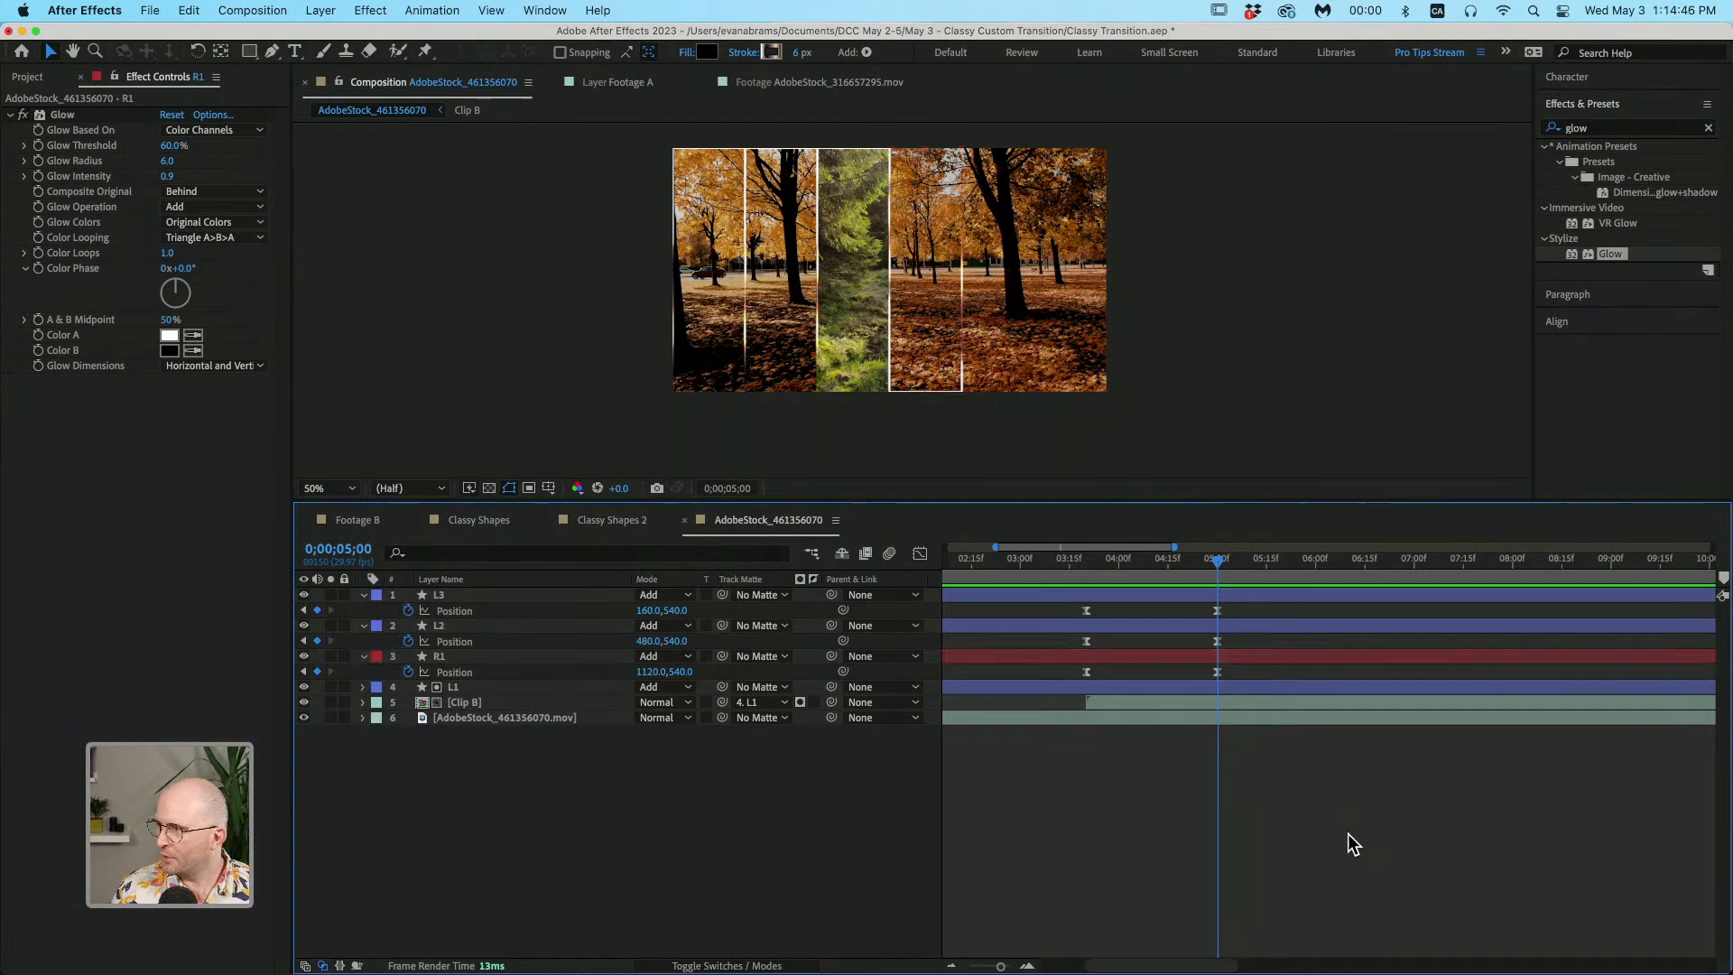
left_click(1211, 659)
key("super+d")
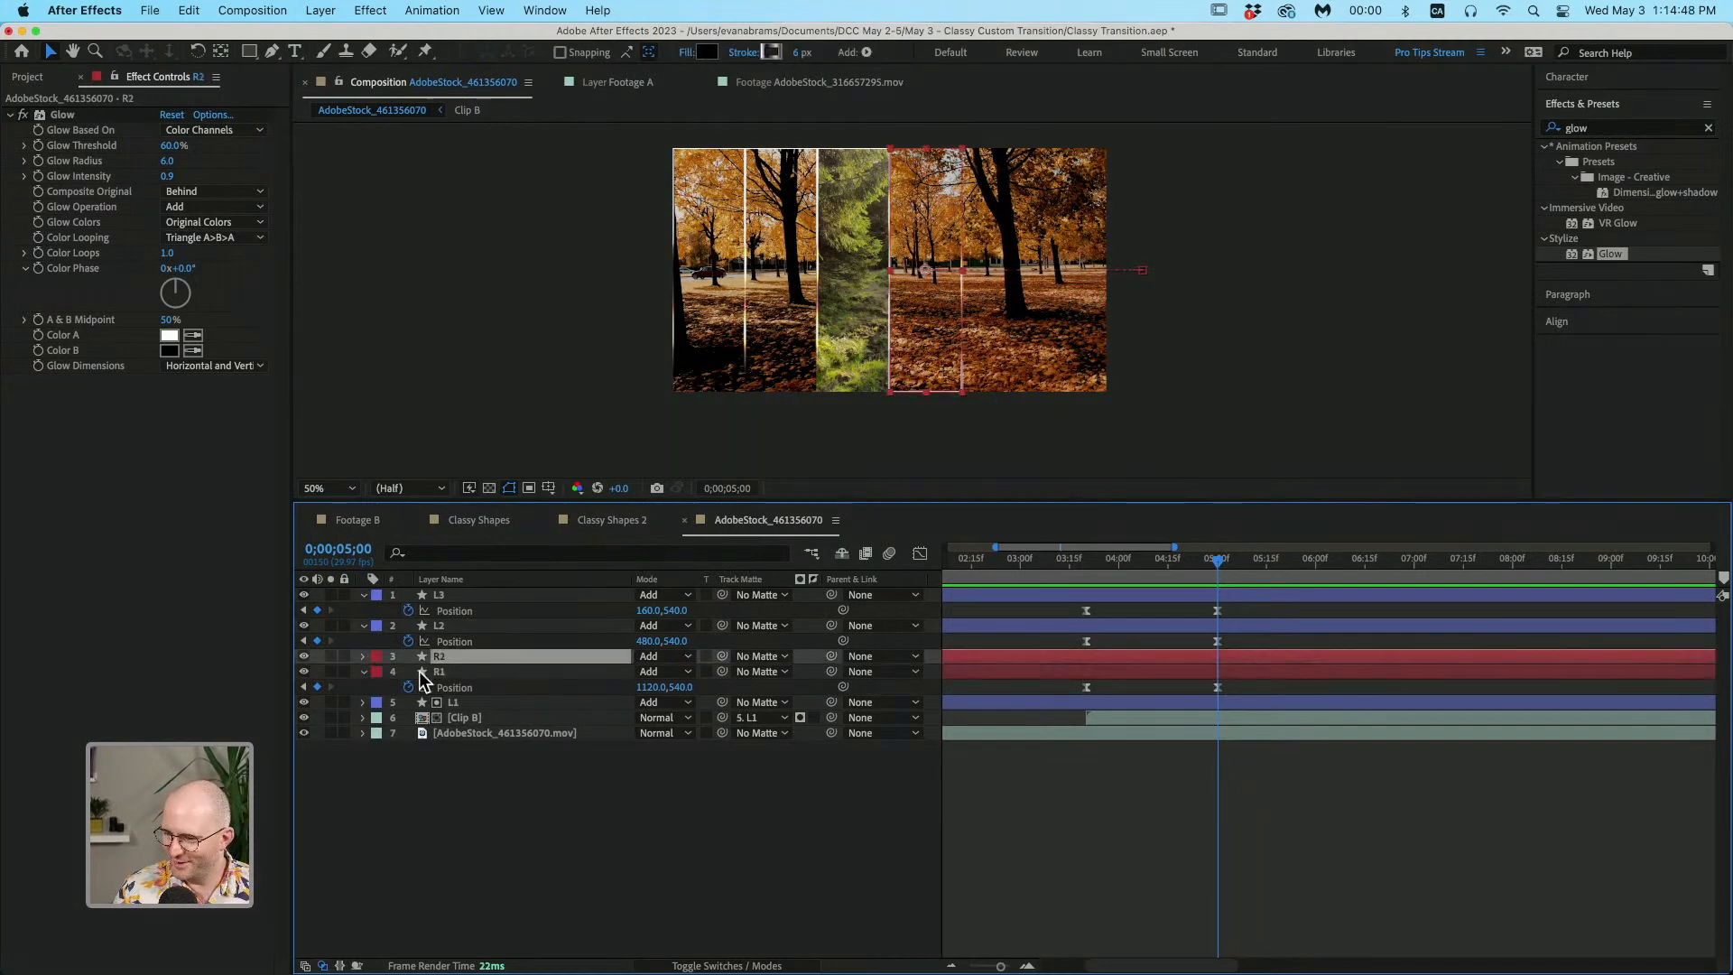
left_click_drag(448, 658, 452, 619)
Step: Reveal R2's position keyframes and shift them right together, reaching 1440.0,540.0 at 0;00;05;00 against R1's right edge
scroll(893, 294, "up", 1)
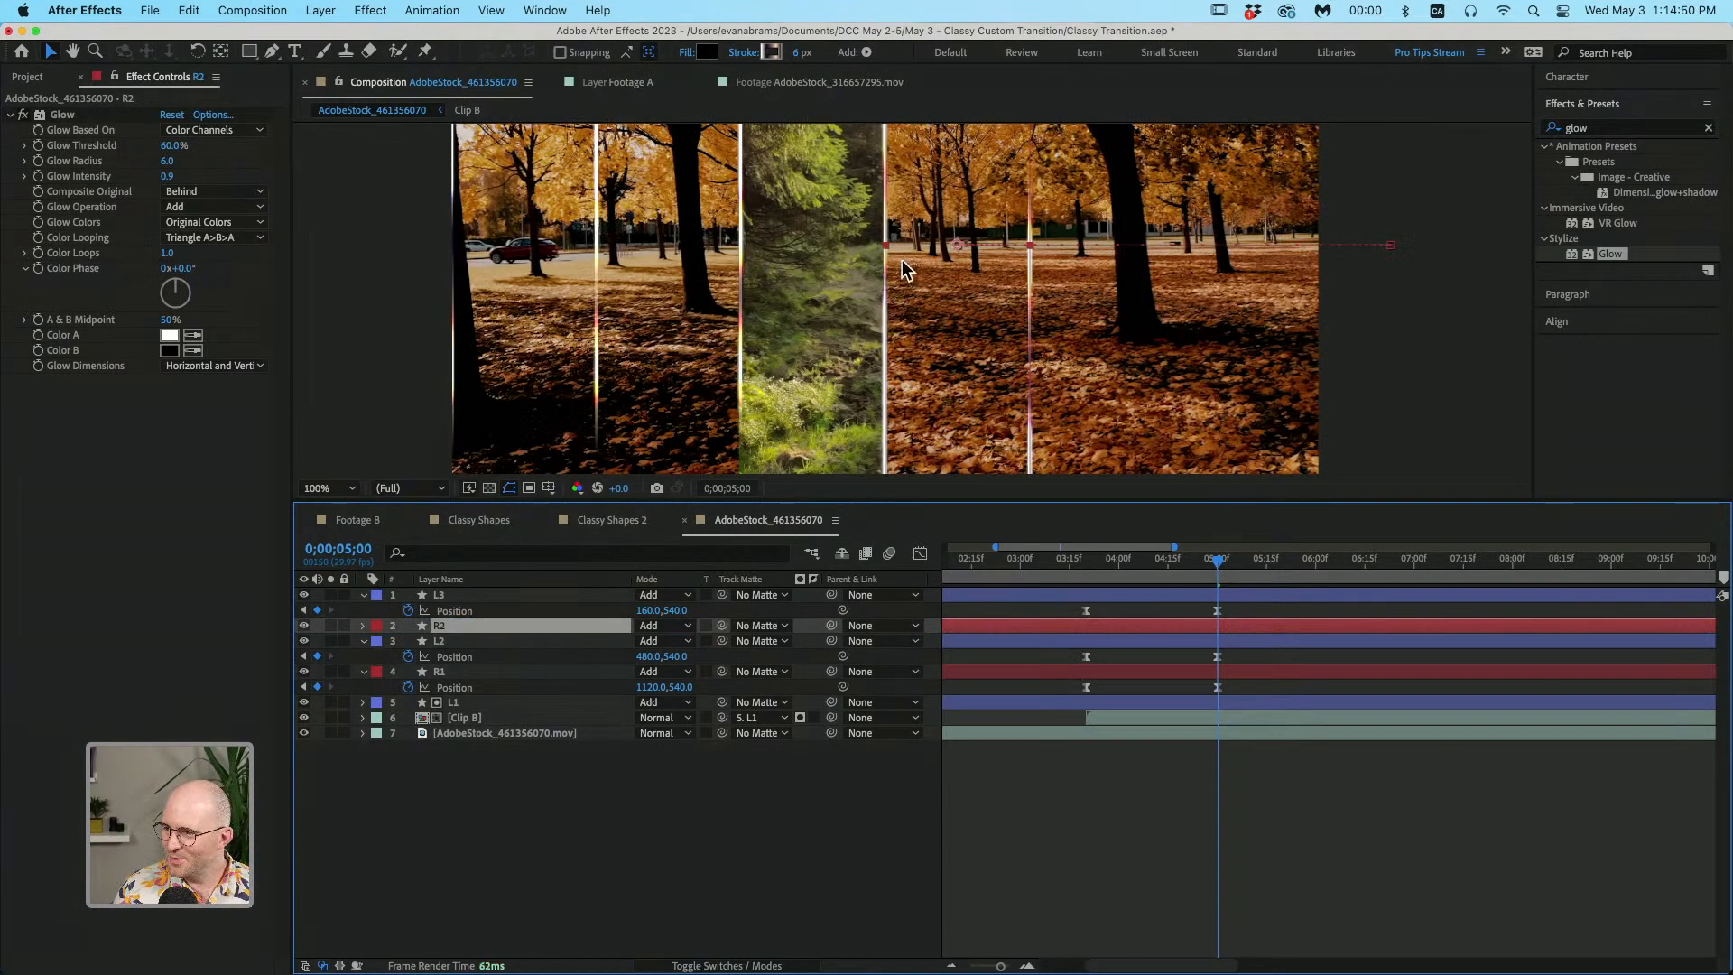
key("u")
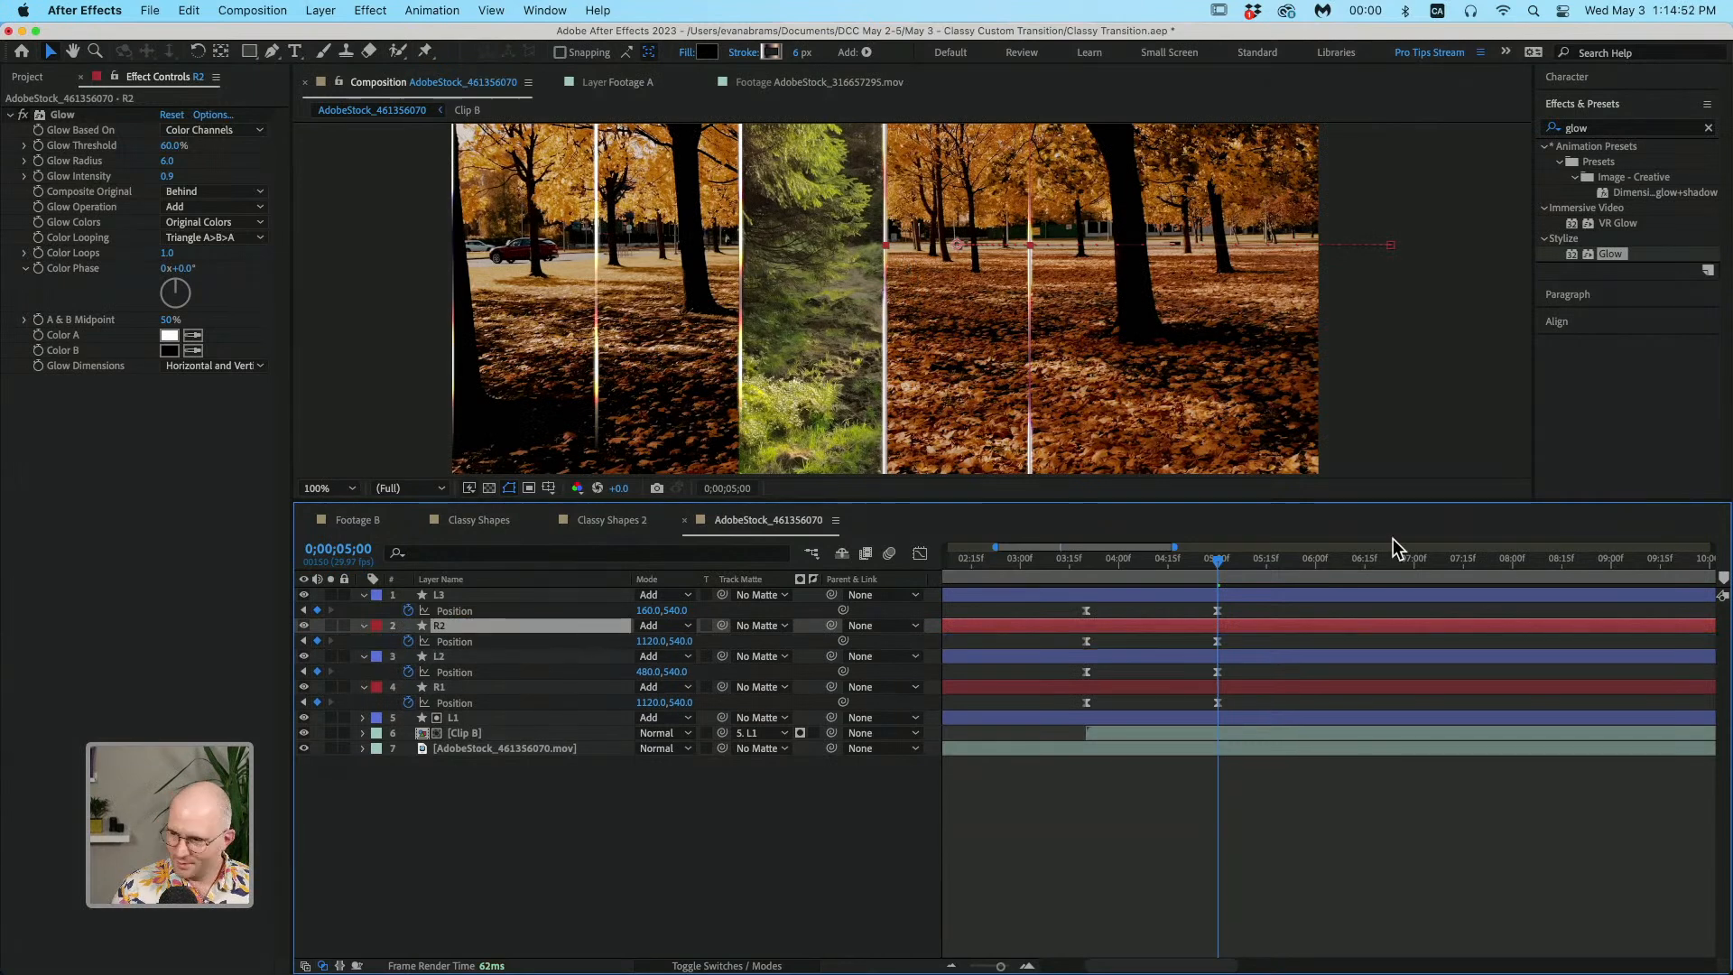
left_click_drag(1248, 639, 1074, 647)
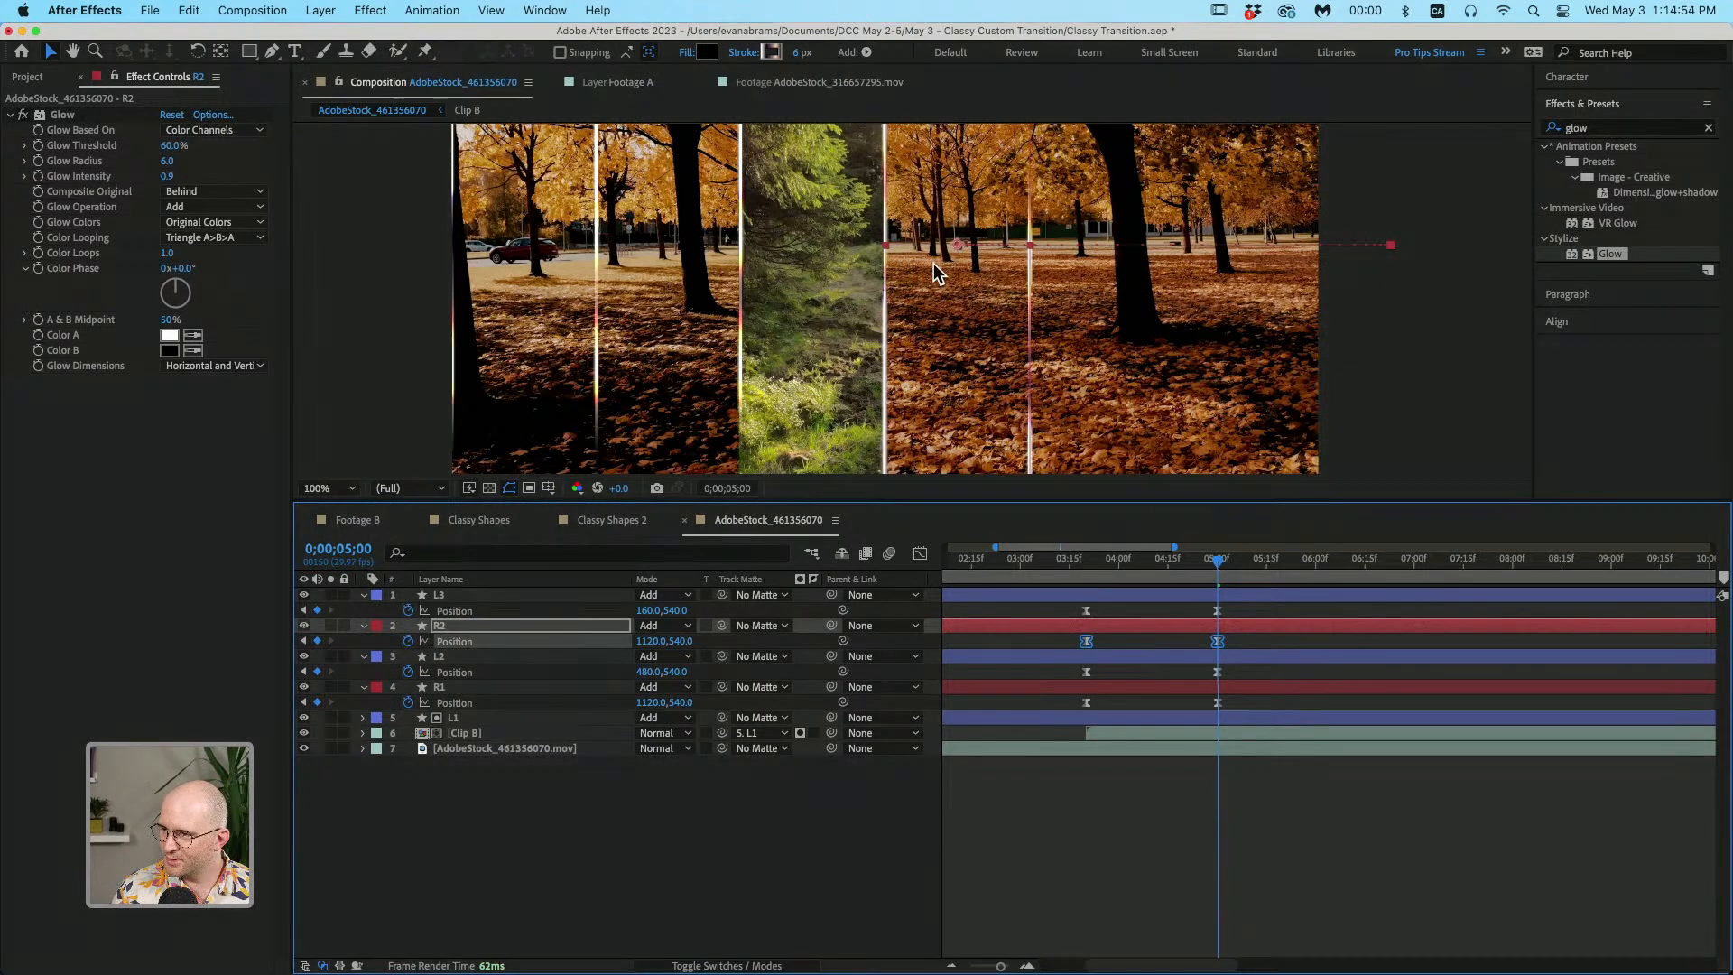
left_click_drag(915, 254, 1043, 249)
Step: Duplicate the R2 strip layer, move the copy above L3 in the layer stack, and reveal its position keyframes
left_click(1126, 626)
key("ctrl+d")
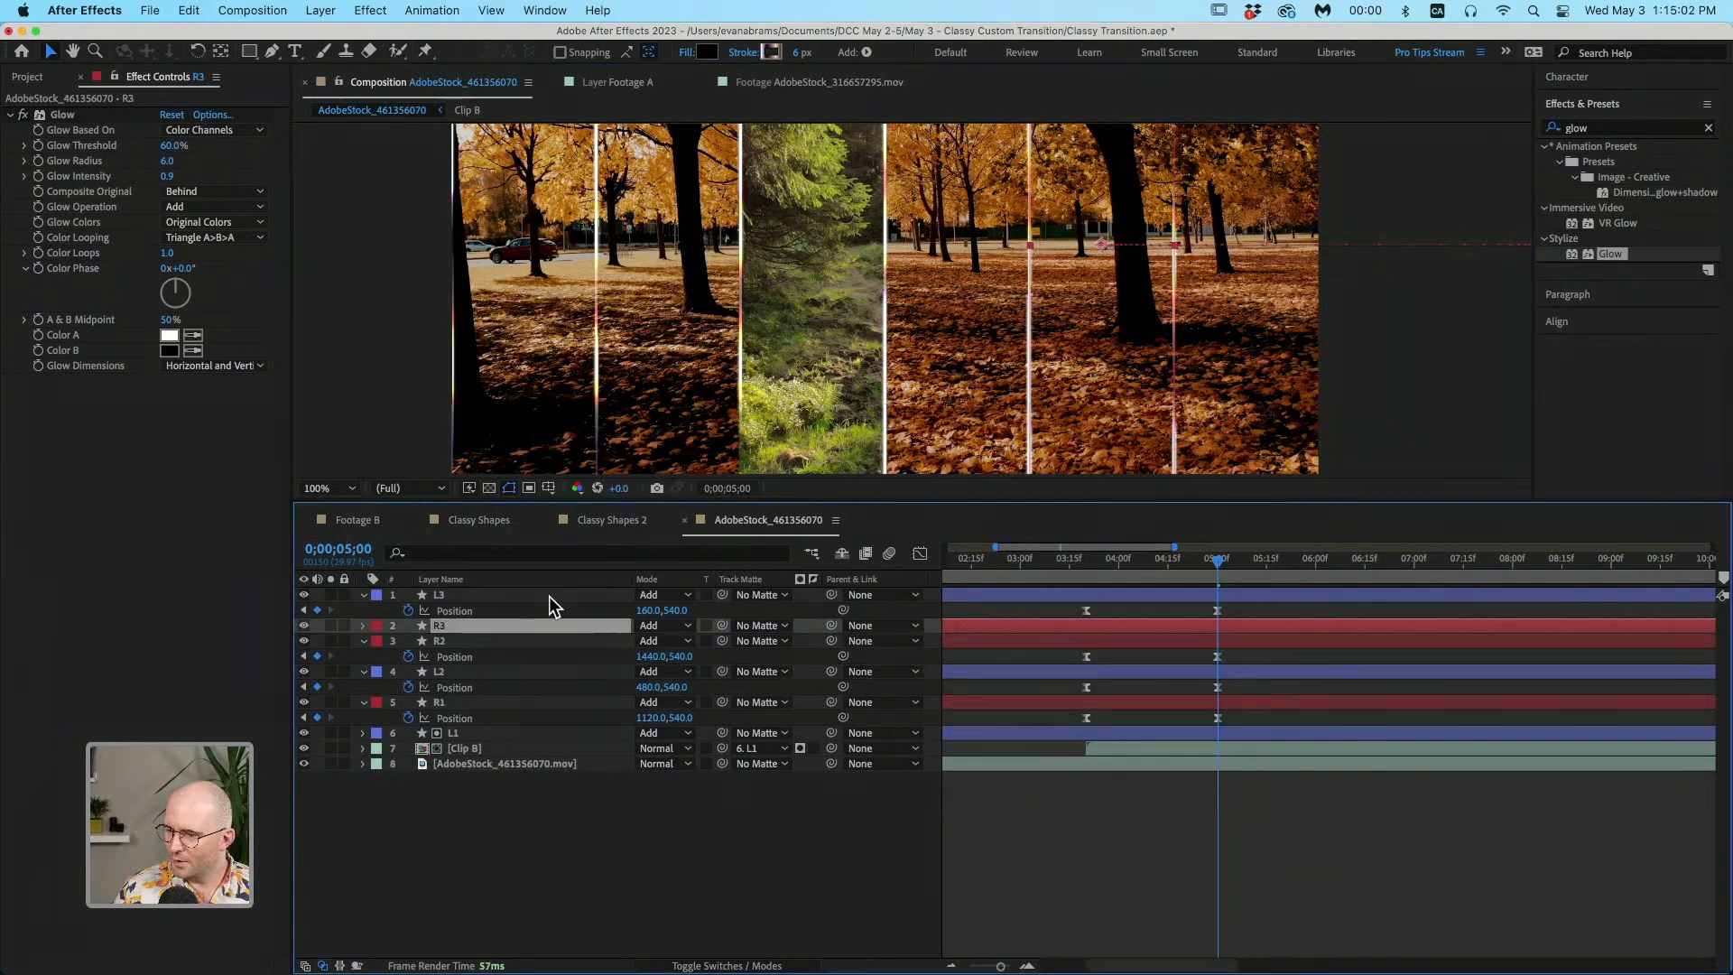
left_click_drag(529, 623, 533, 589)
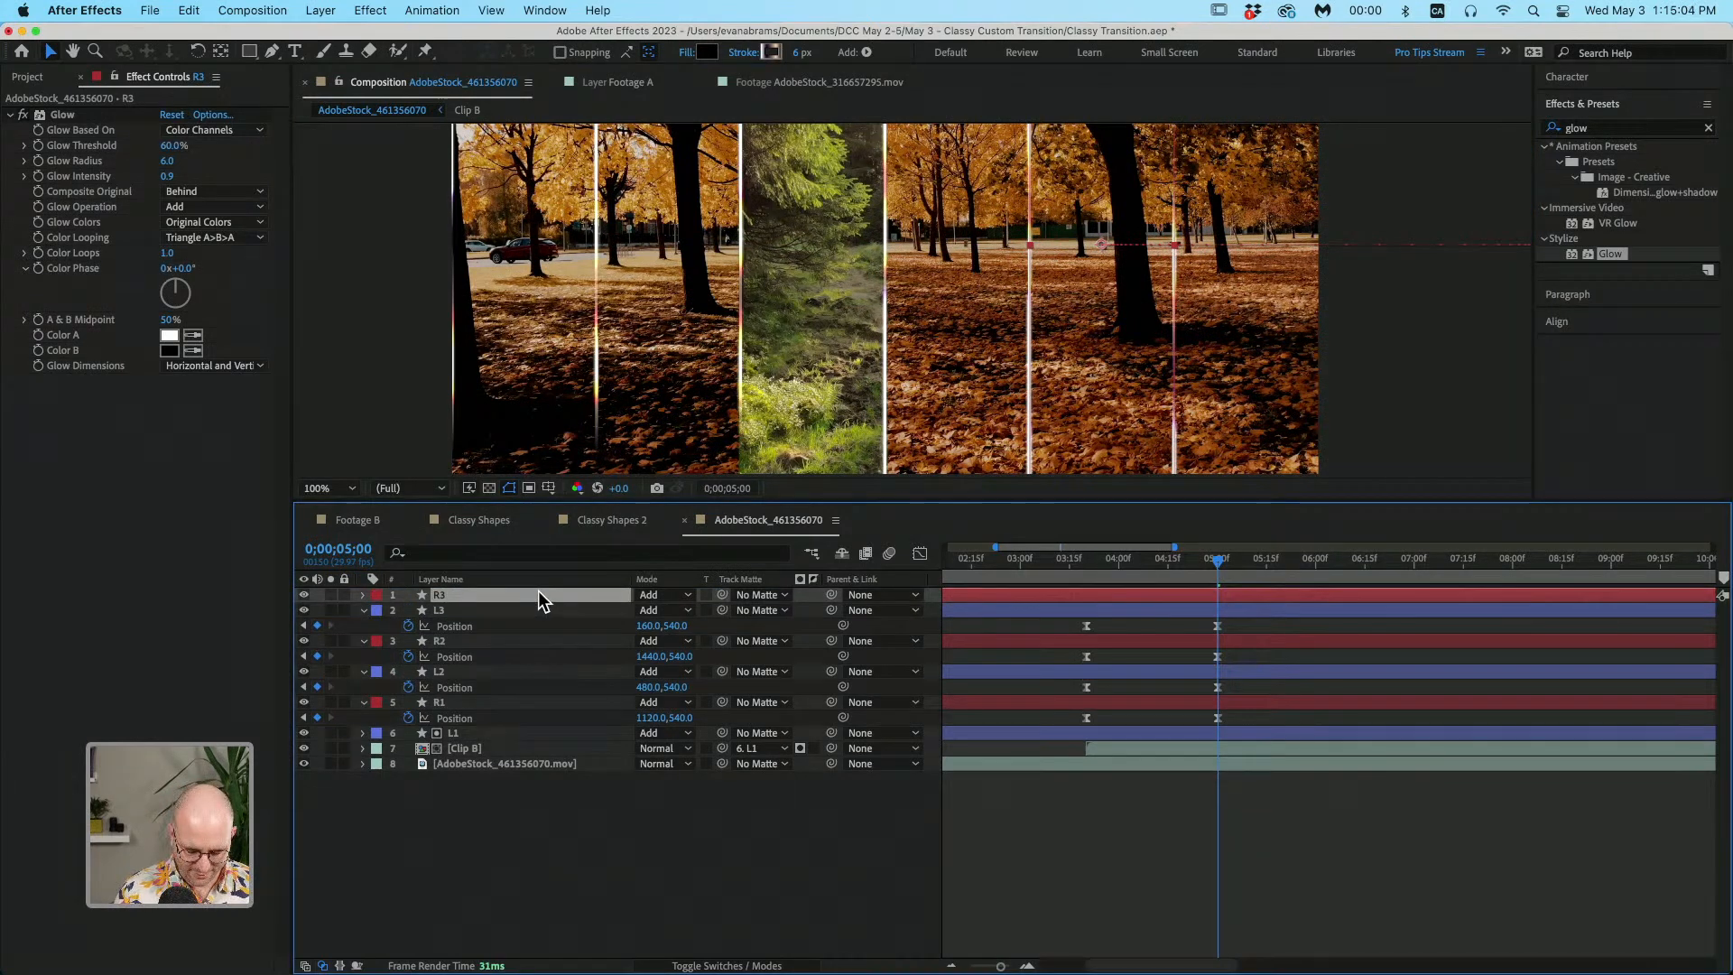
key("p")
Step: Shift both of R3's position keyframes right together, reaching 2080.0,540.0 at 0;00;05;00
left_click_drag(1240, 606, 1074, 617)
key("space")
left_click_drag(994, 298, 1215, 296)
scroll(1211, 290, "down", 2)
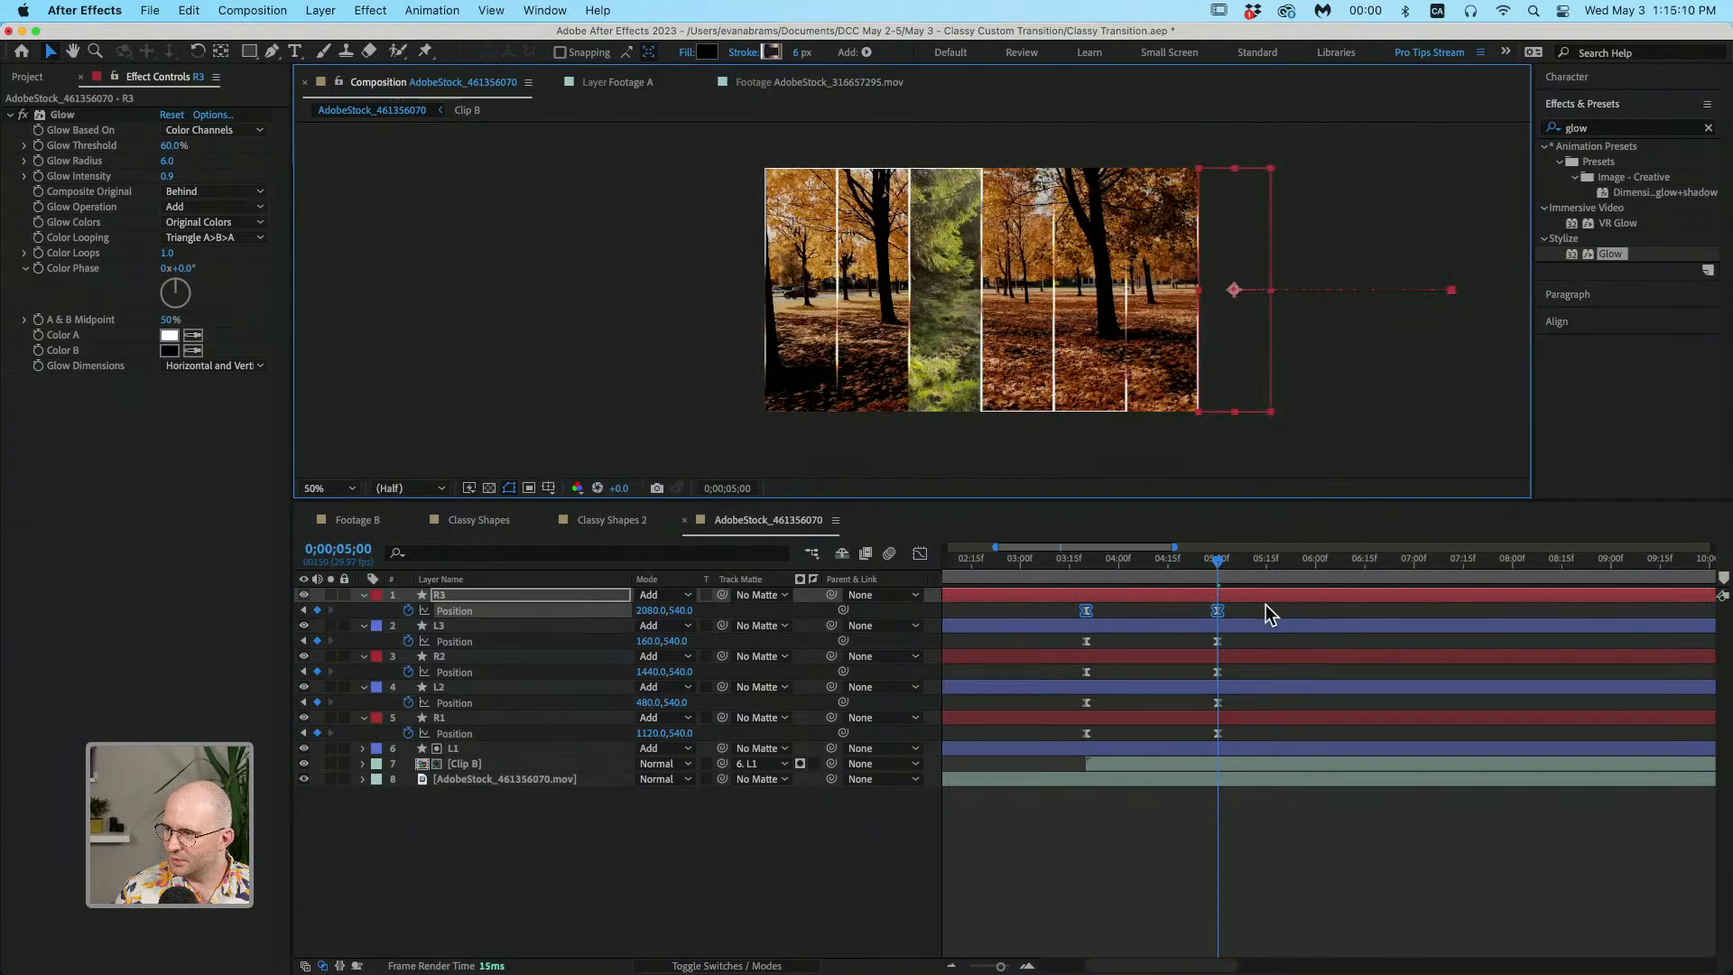
Step: Move R3 left at 0;00;03;20 to start at 2720.0,540.0, against R2's off-frame right edge
left_click_drag(1207, 577, 1092, 581)
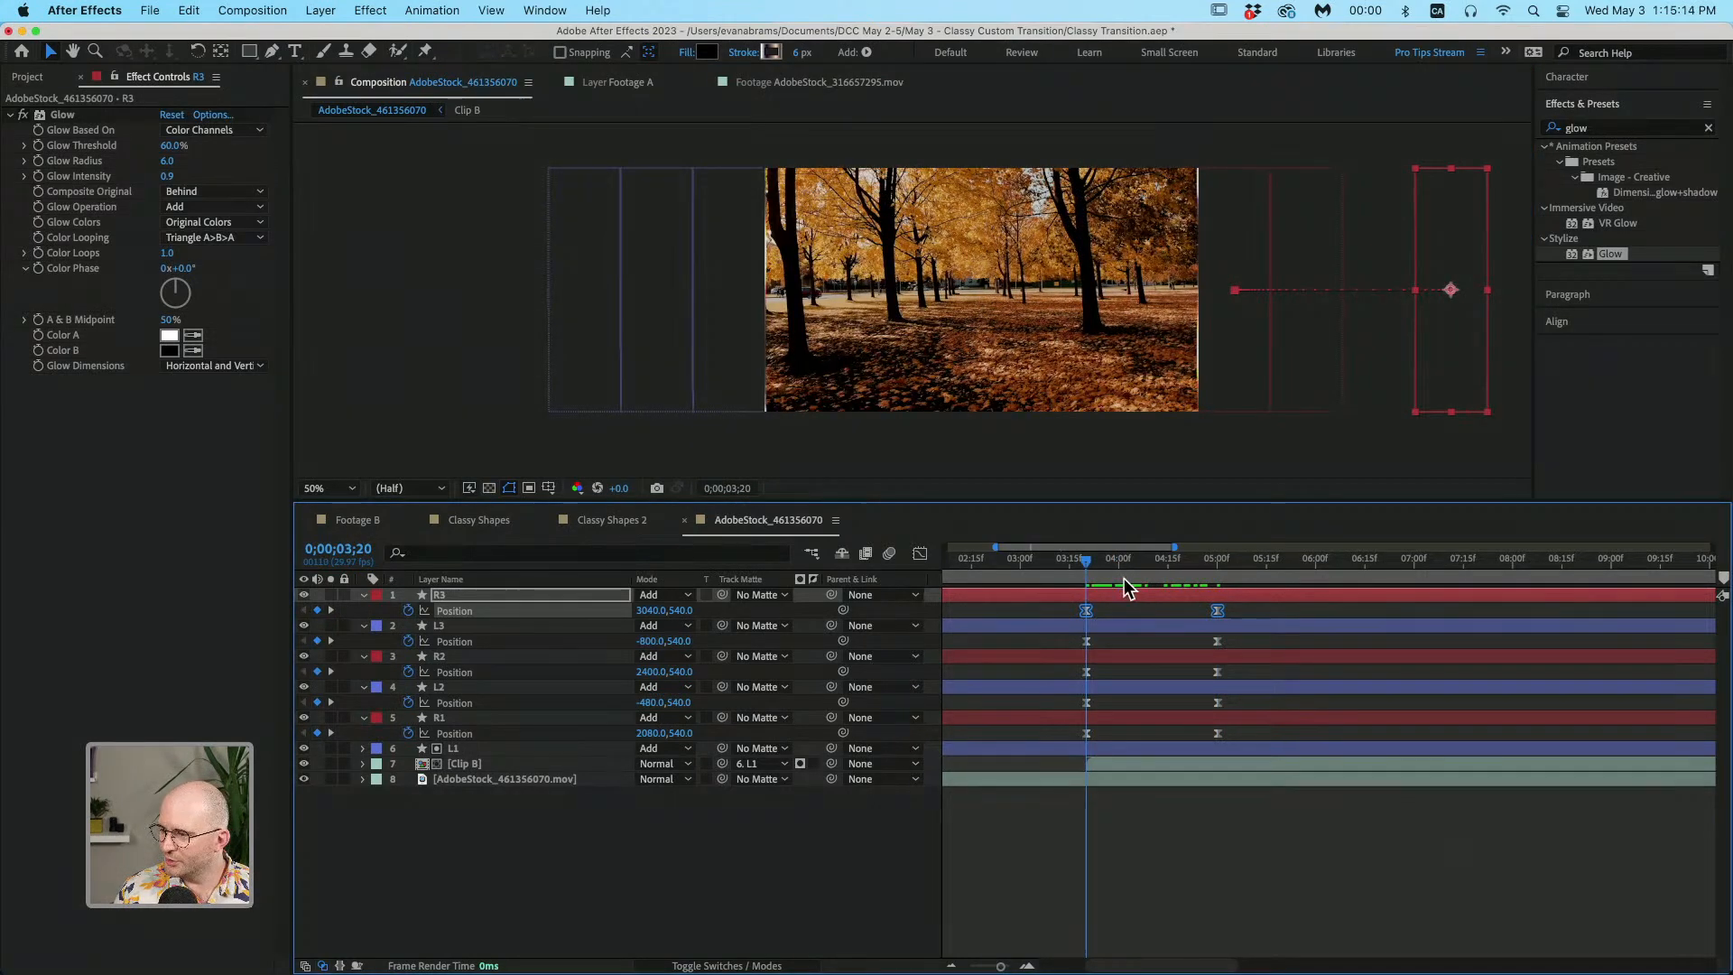
left_click(1170, 596)
left_click_drag(1433, 295, 1340, 290)
scroll(1367, 294, "up", 1)
scroll(1339, 298, "down", 1)
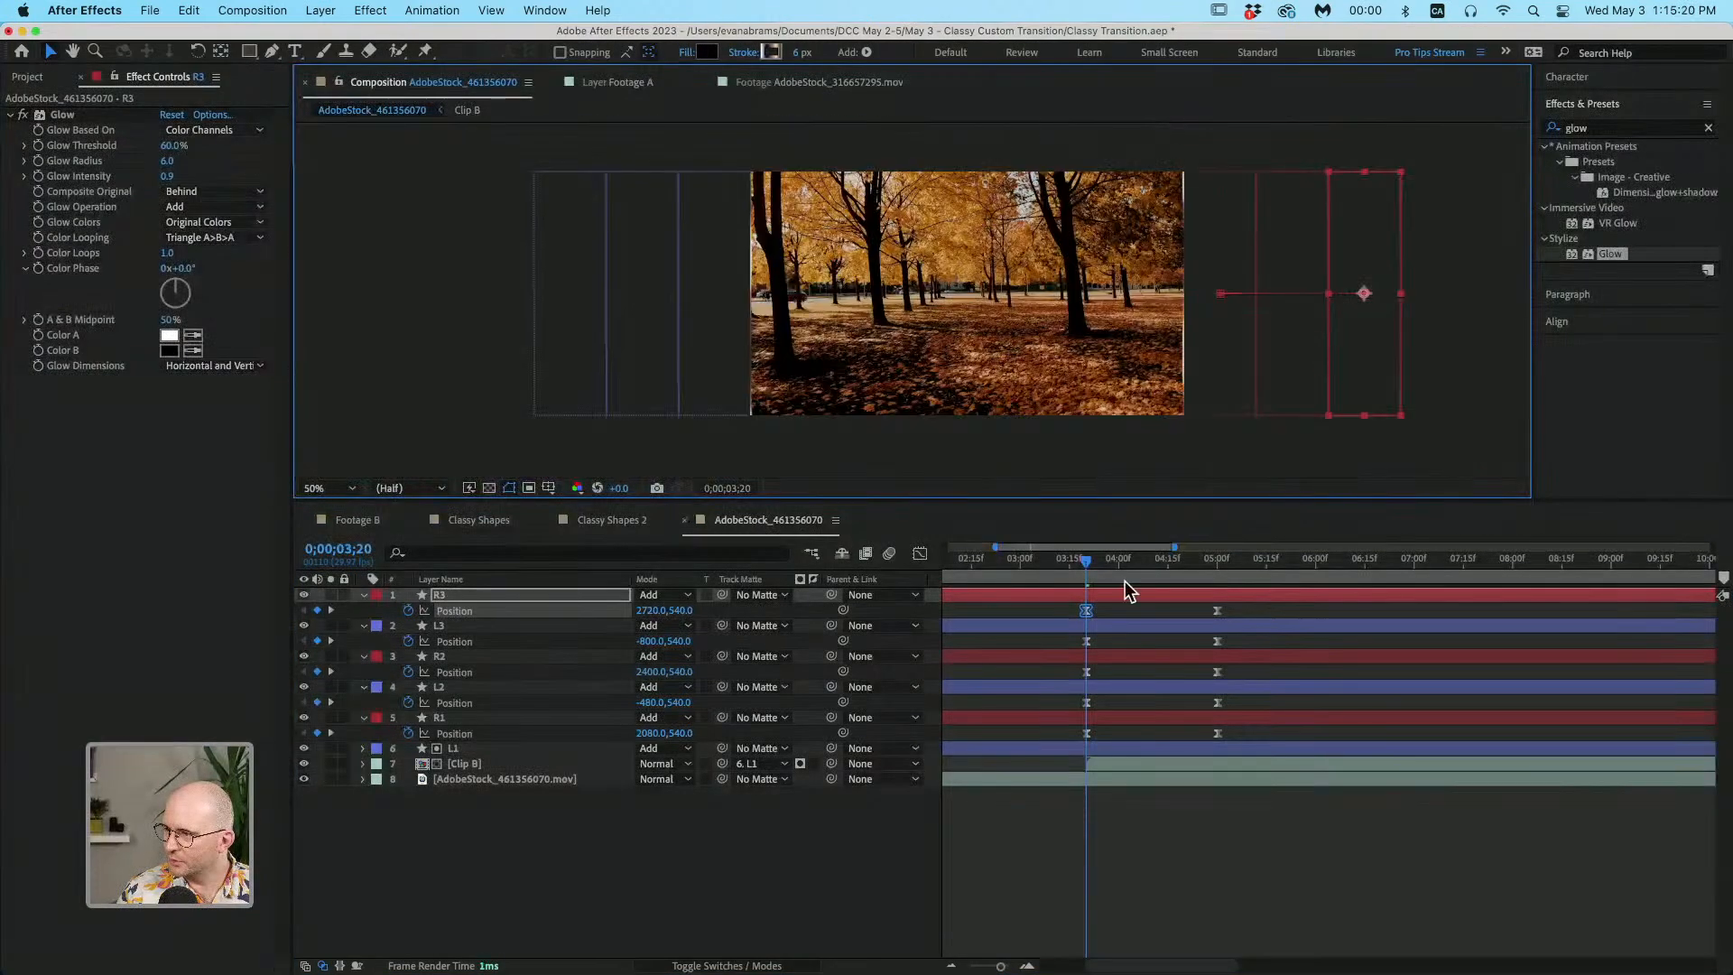
Step: Move R3 left at 0;00;05;00 to end at 1760.0,540.0, filling the remaining space against R2's right edge
left_click_drag(1136, 582, 1218, 566)
left_click(1211, 345)
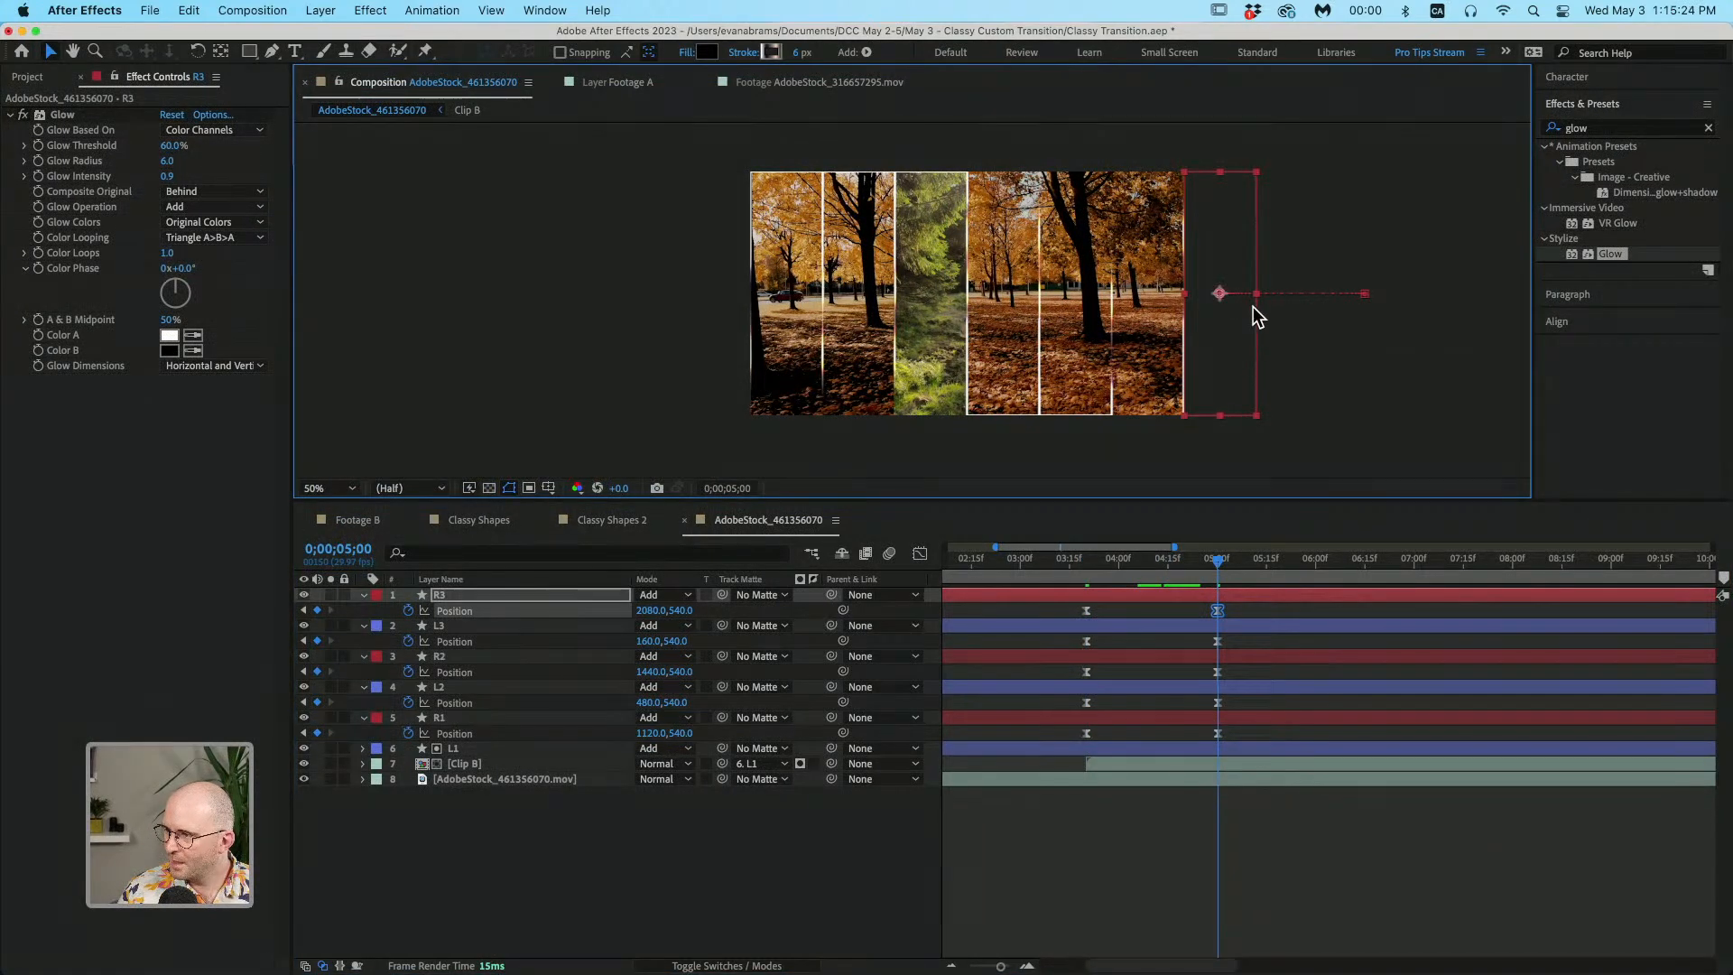
scroll(1255, 313, "up", 1)
left_click_drag(1239, 296, 1099, 281)
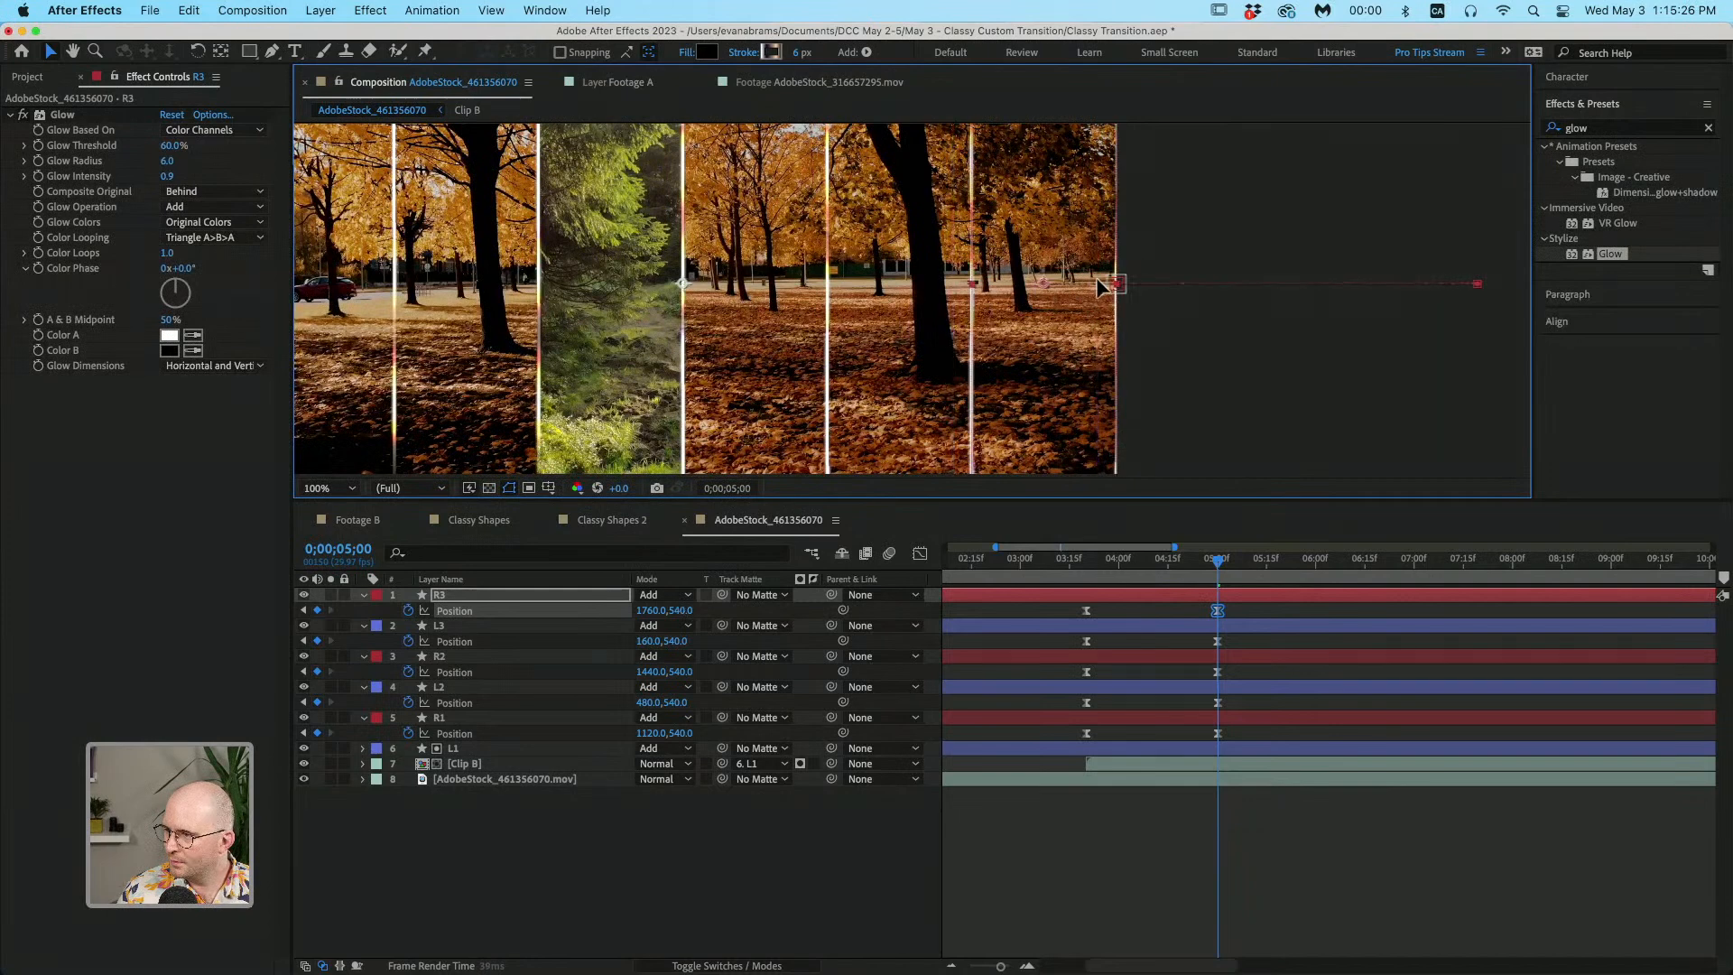
scroll(1101, 287, "down", 1)
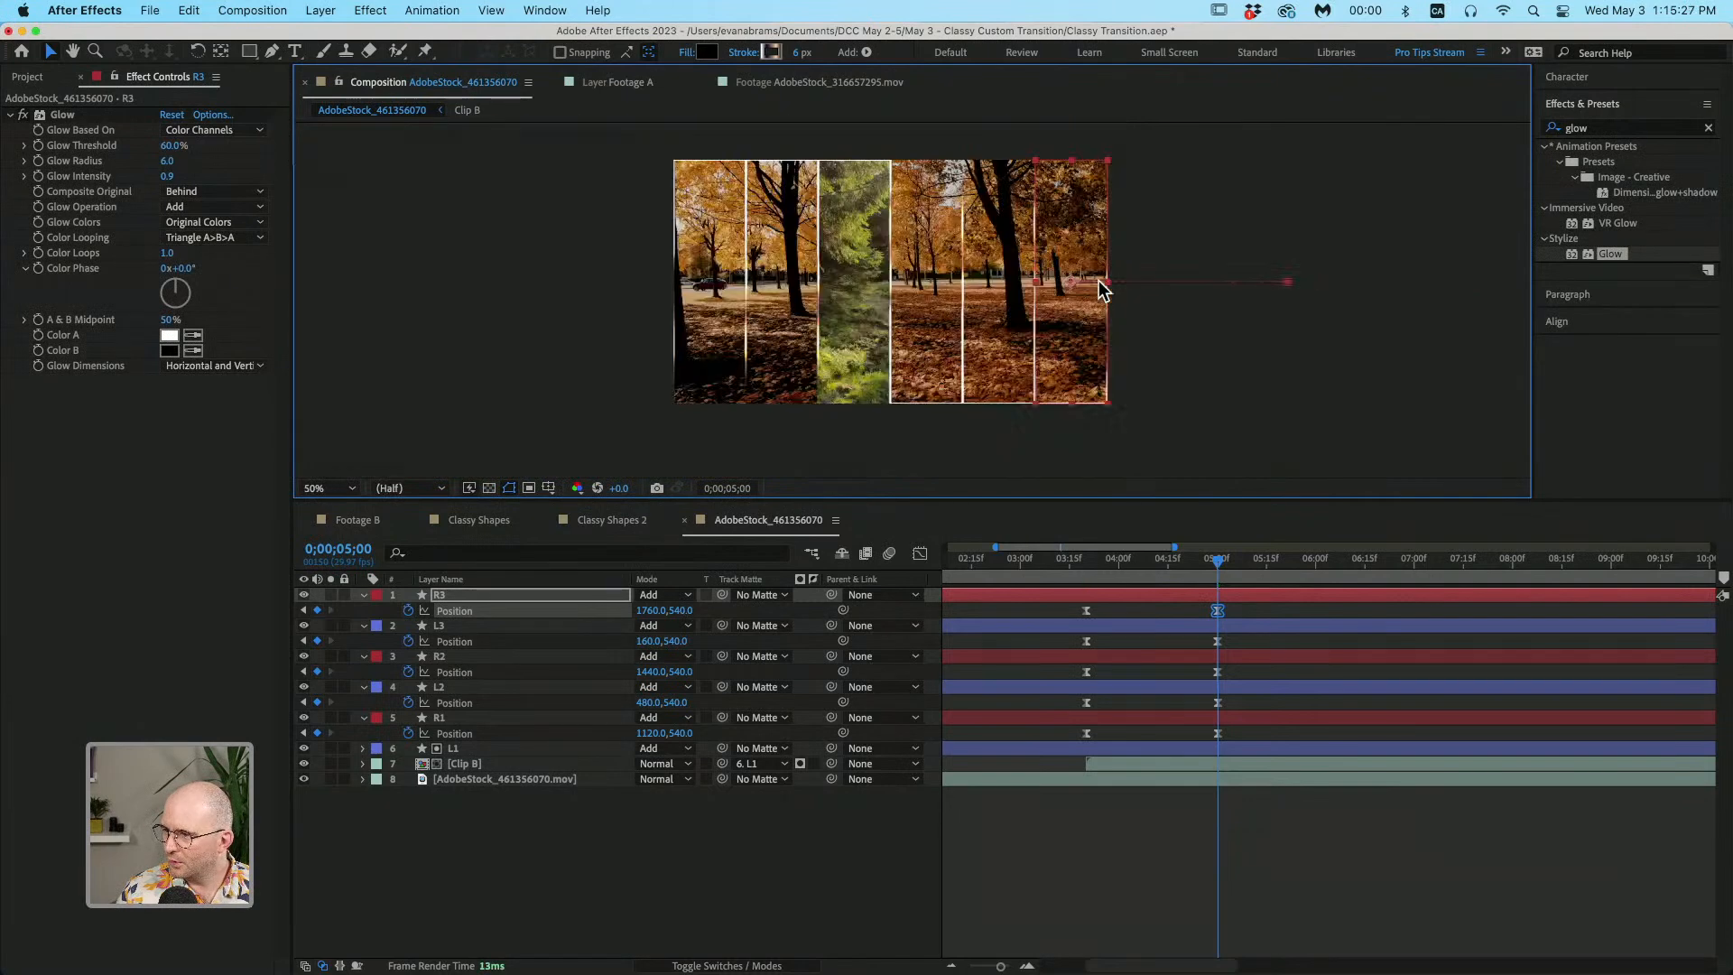
Step: Preview the six strips sliding in from 0;00;03;20 and return the playhead to 0;00;05;00
left_click(1090, 576)
key("space")
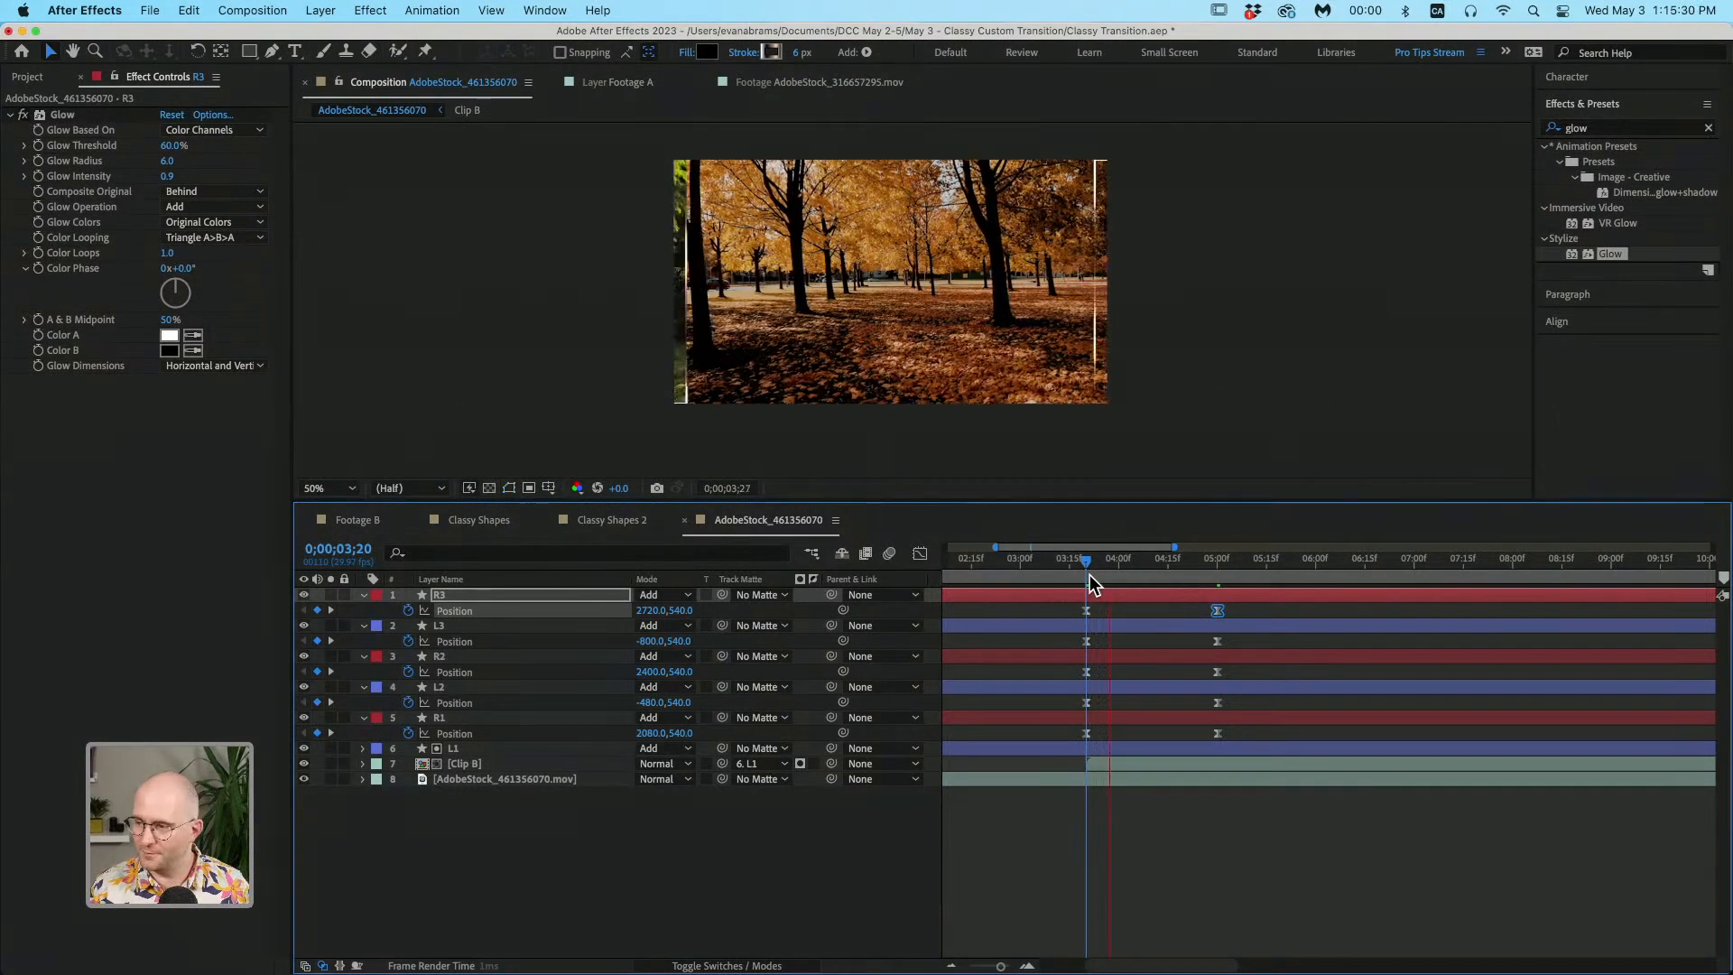
left_click_drag(1262, 576, 1223, 575)
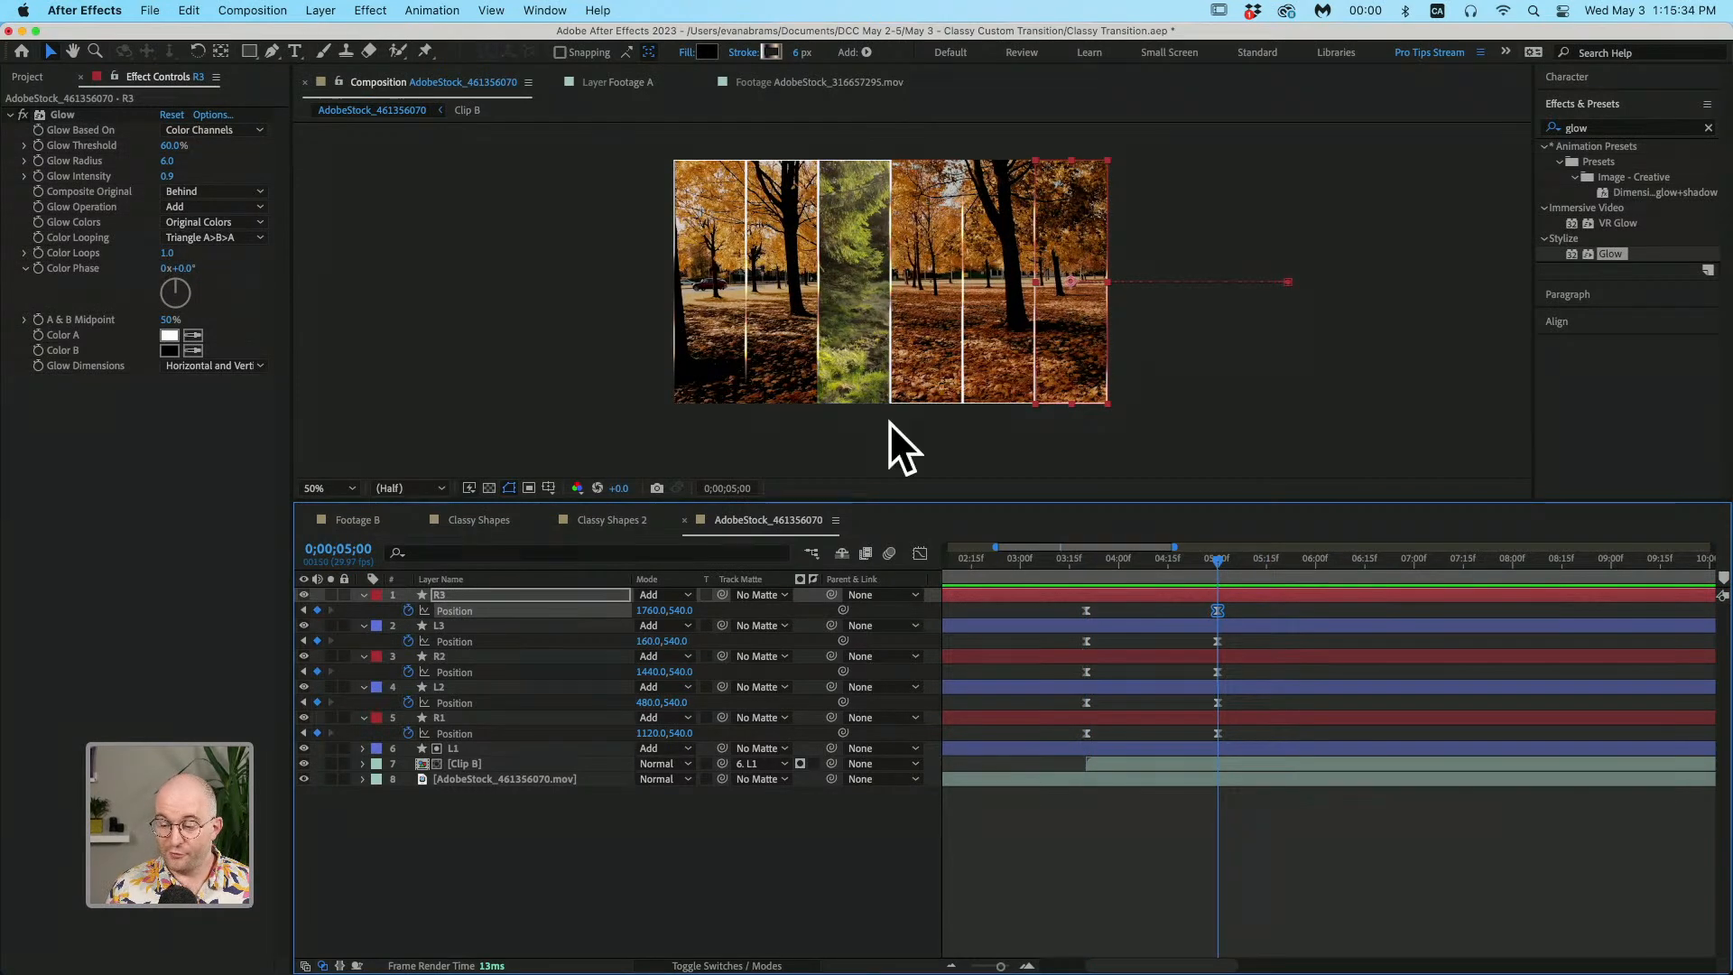
Step: Collapse the open properties of all layers in the composition and clear the selection
key("super+a")
left_click(364, 594)
left_click(510, 729)
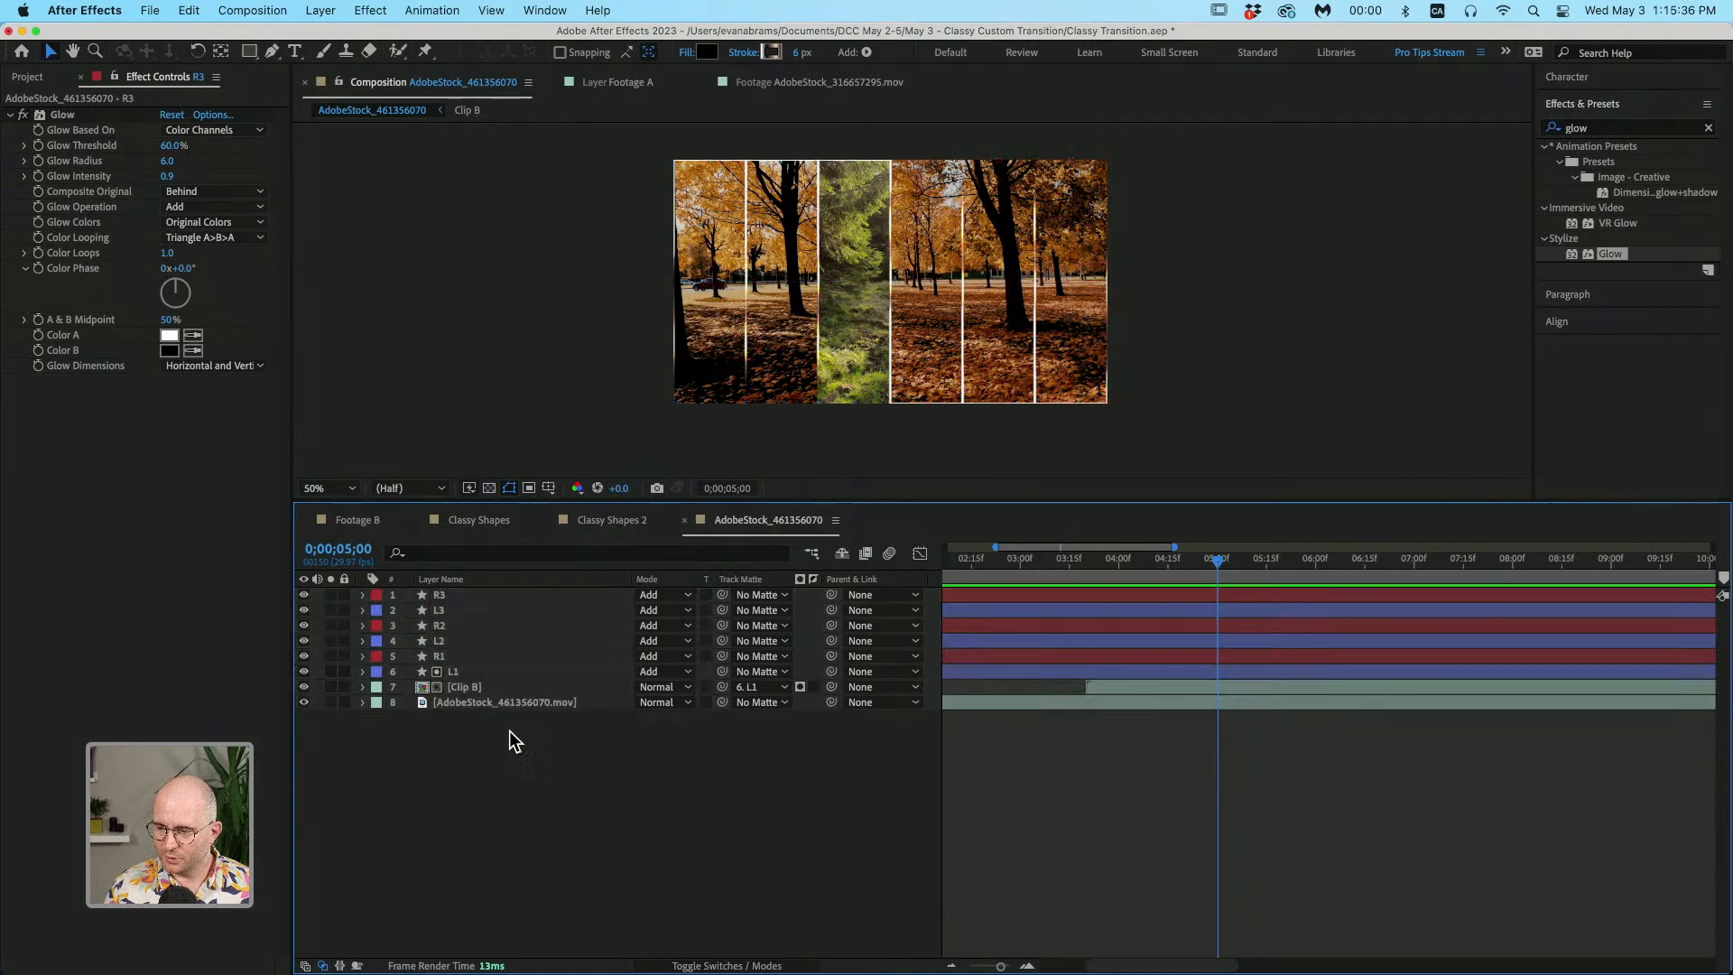
Step: Duplicate the Clip B layer five times, making one copy for each of the six strips
left_click(494, 690)
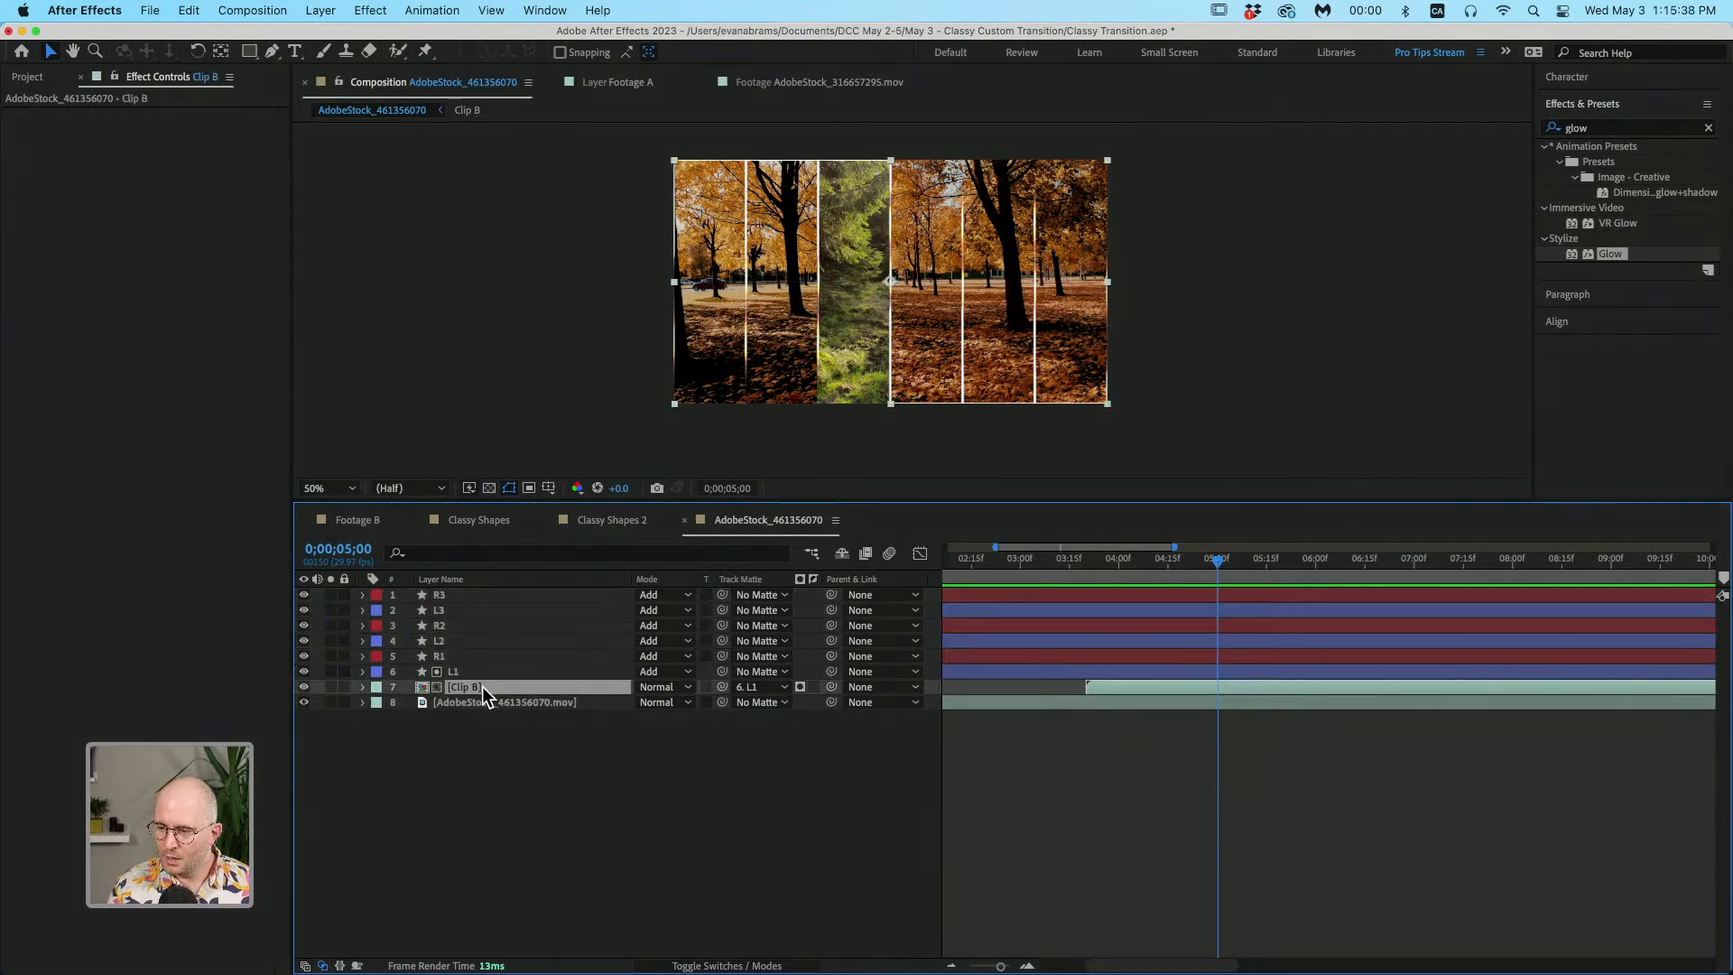
key("super+d")
key("super+d")
key("super+d")
key("super+d")
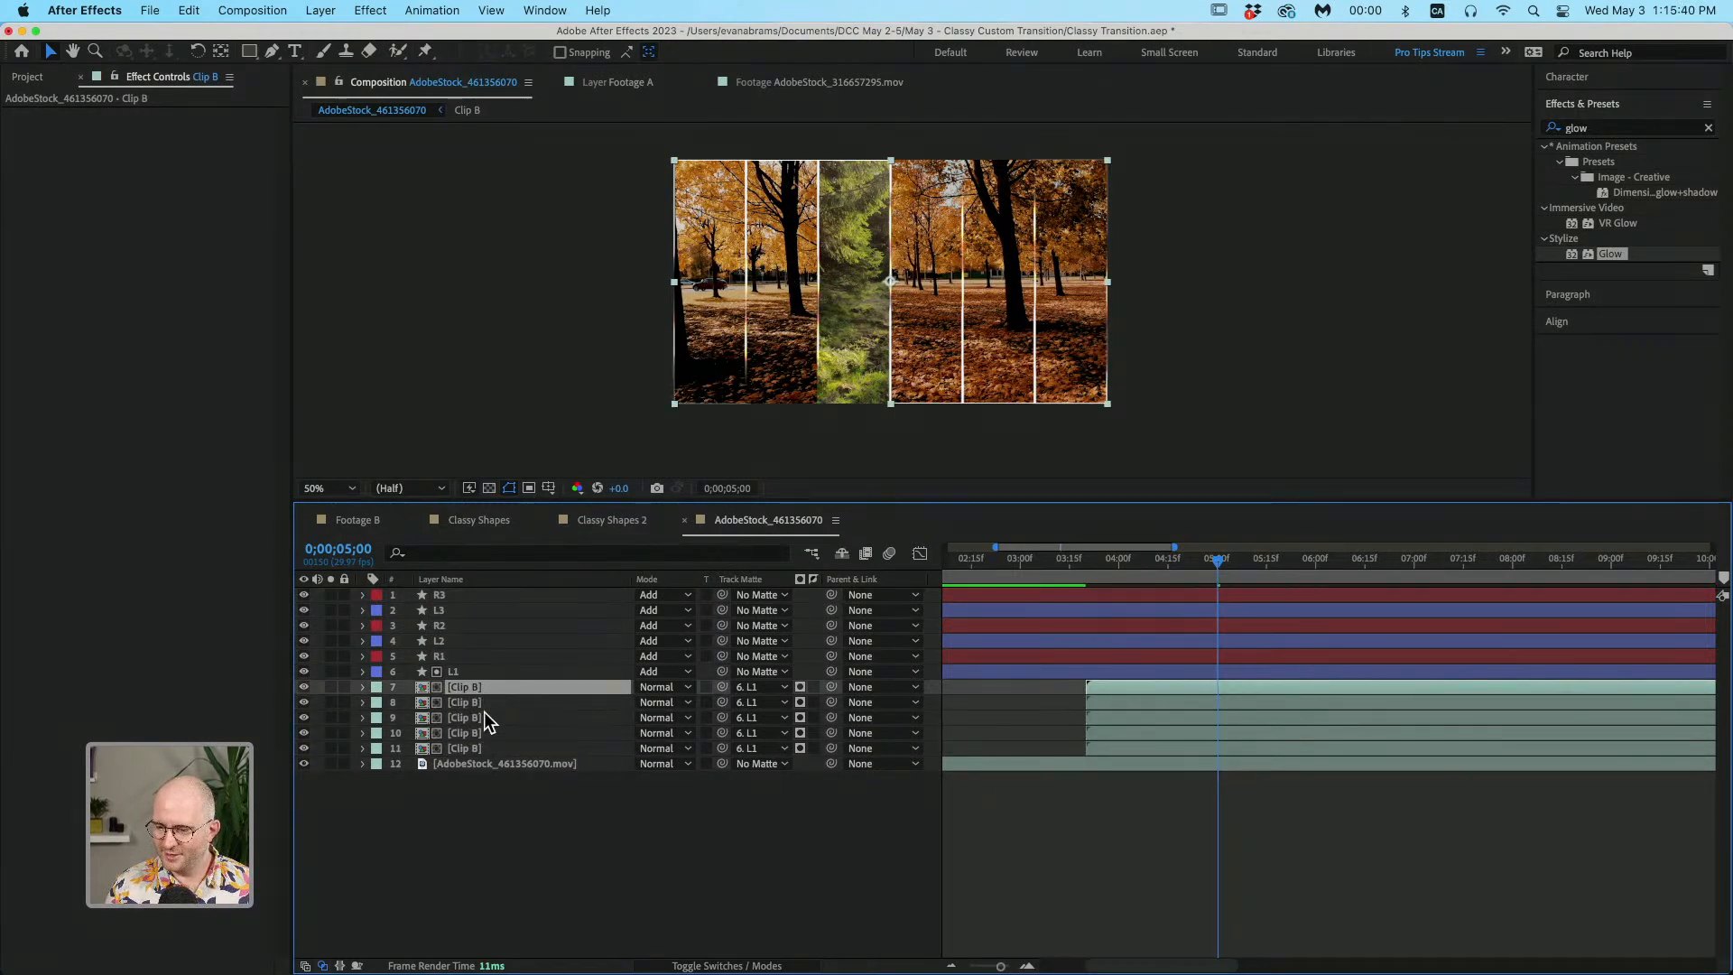
left_click(512, 743, "shift")
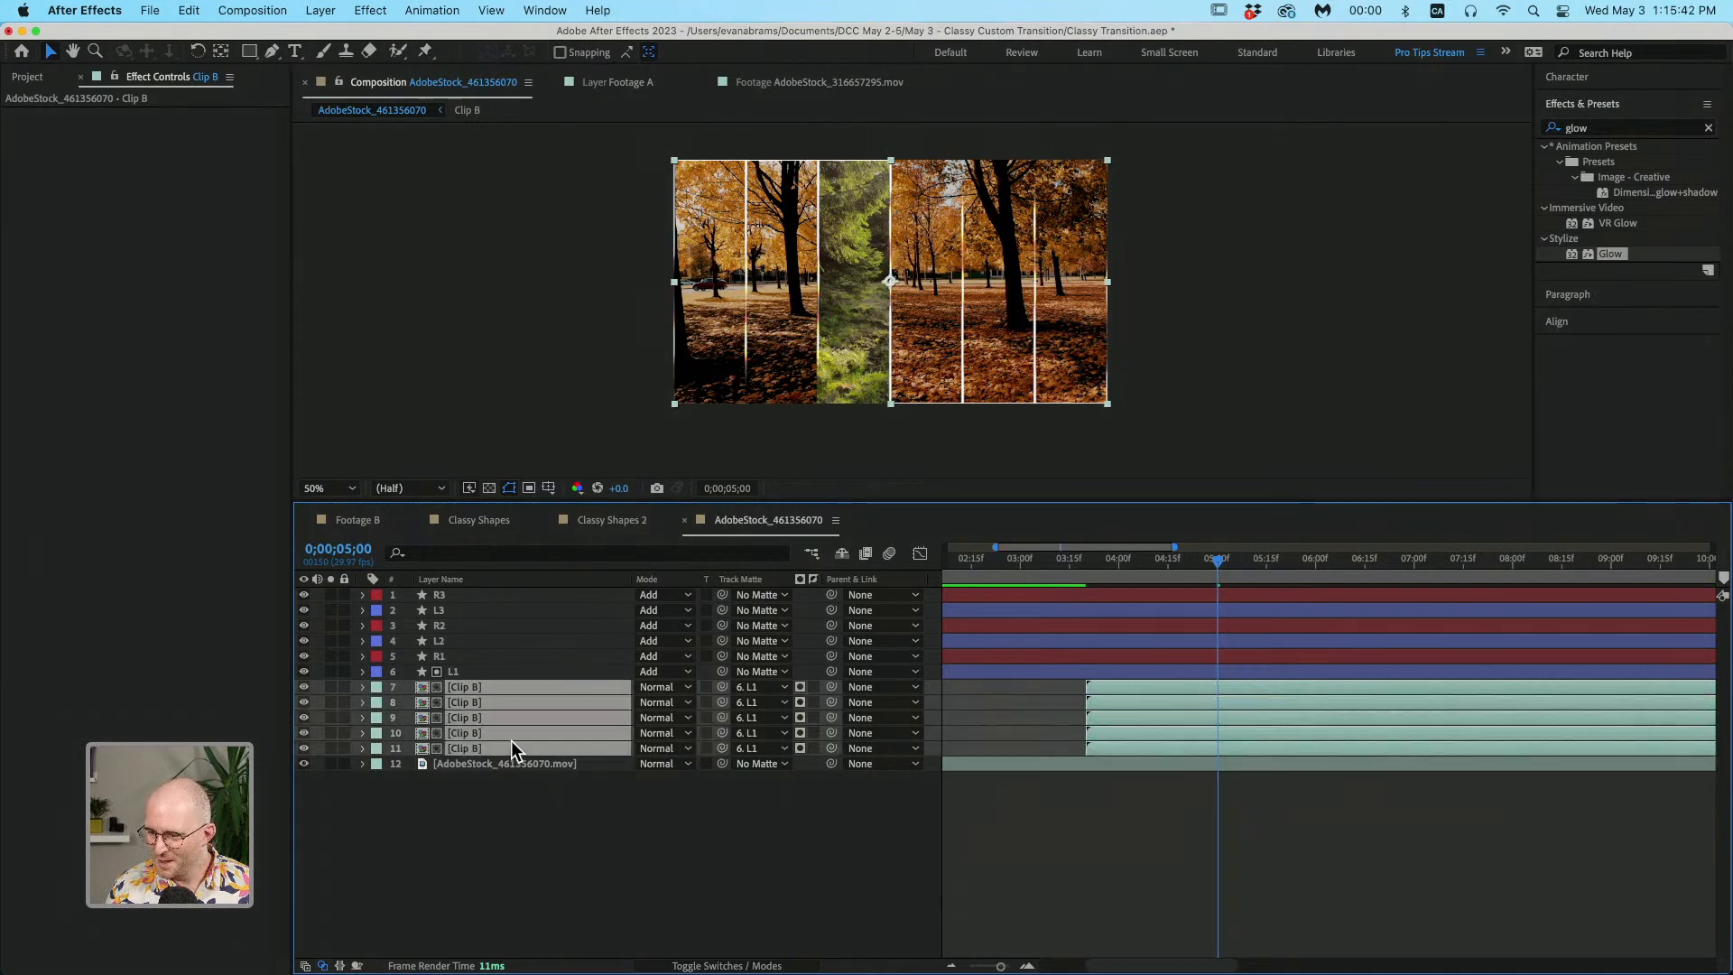
key("super+shift+a")
left_click(490, 684)
key("super+d")
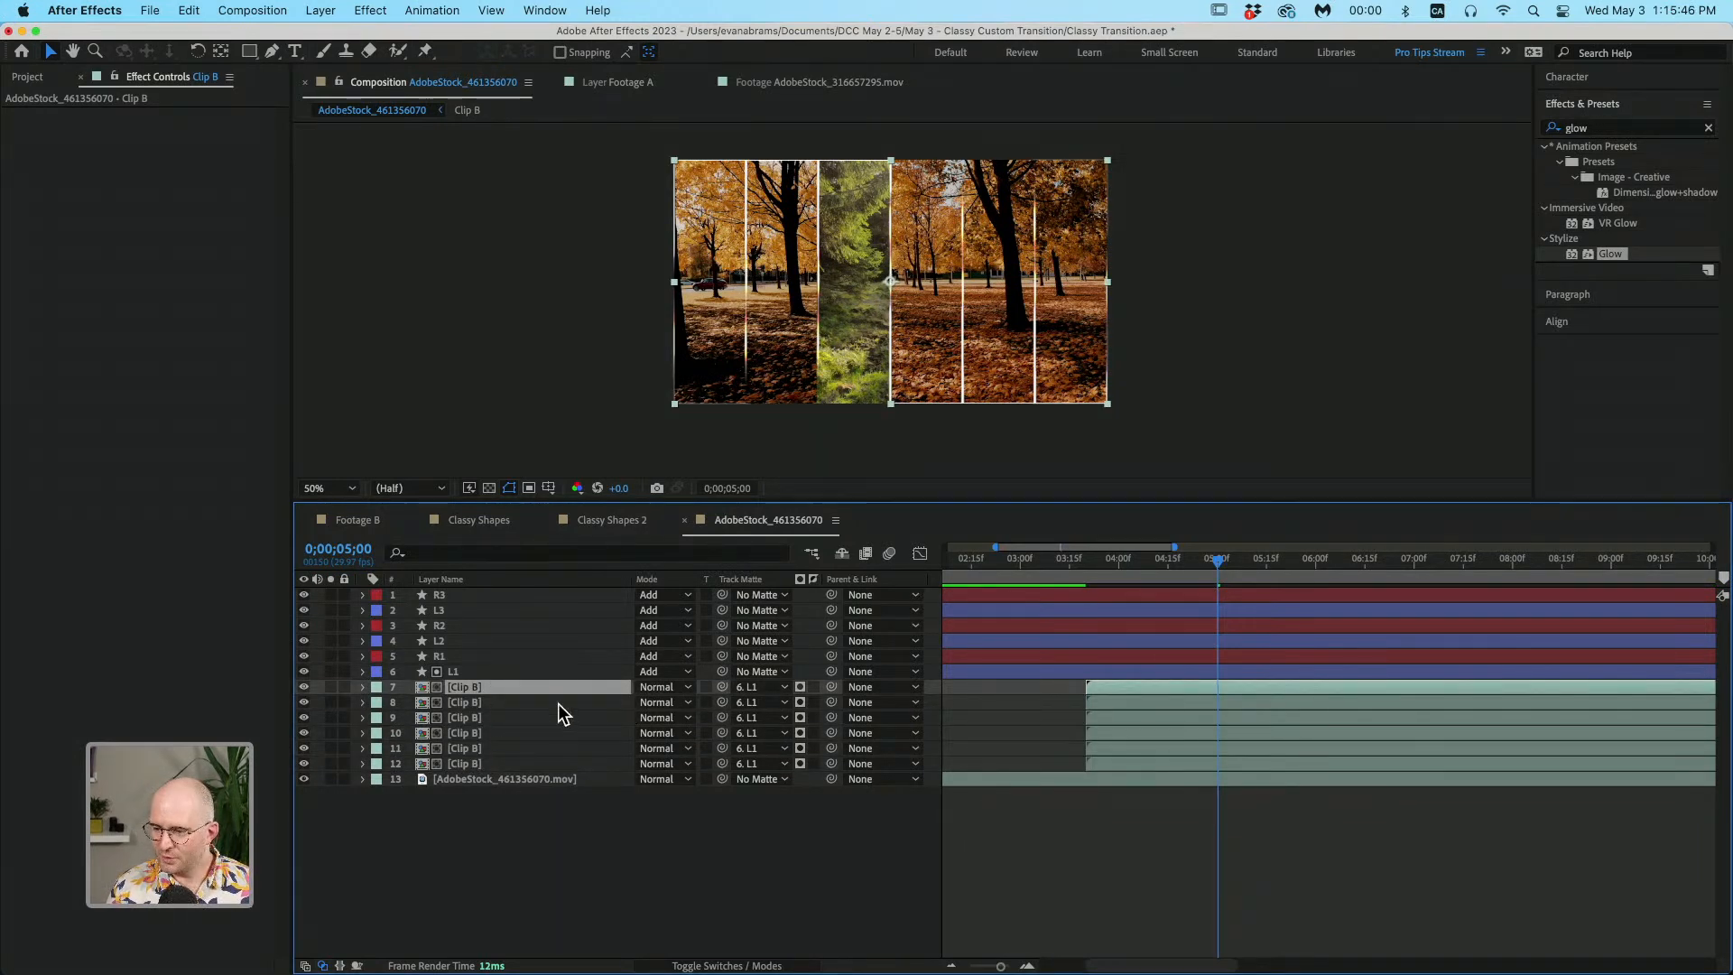
left_click(1248, 390)
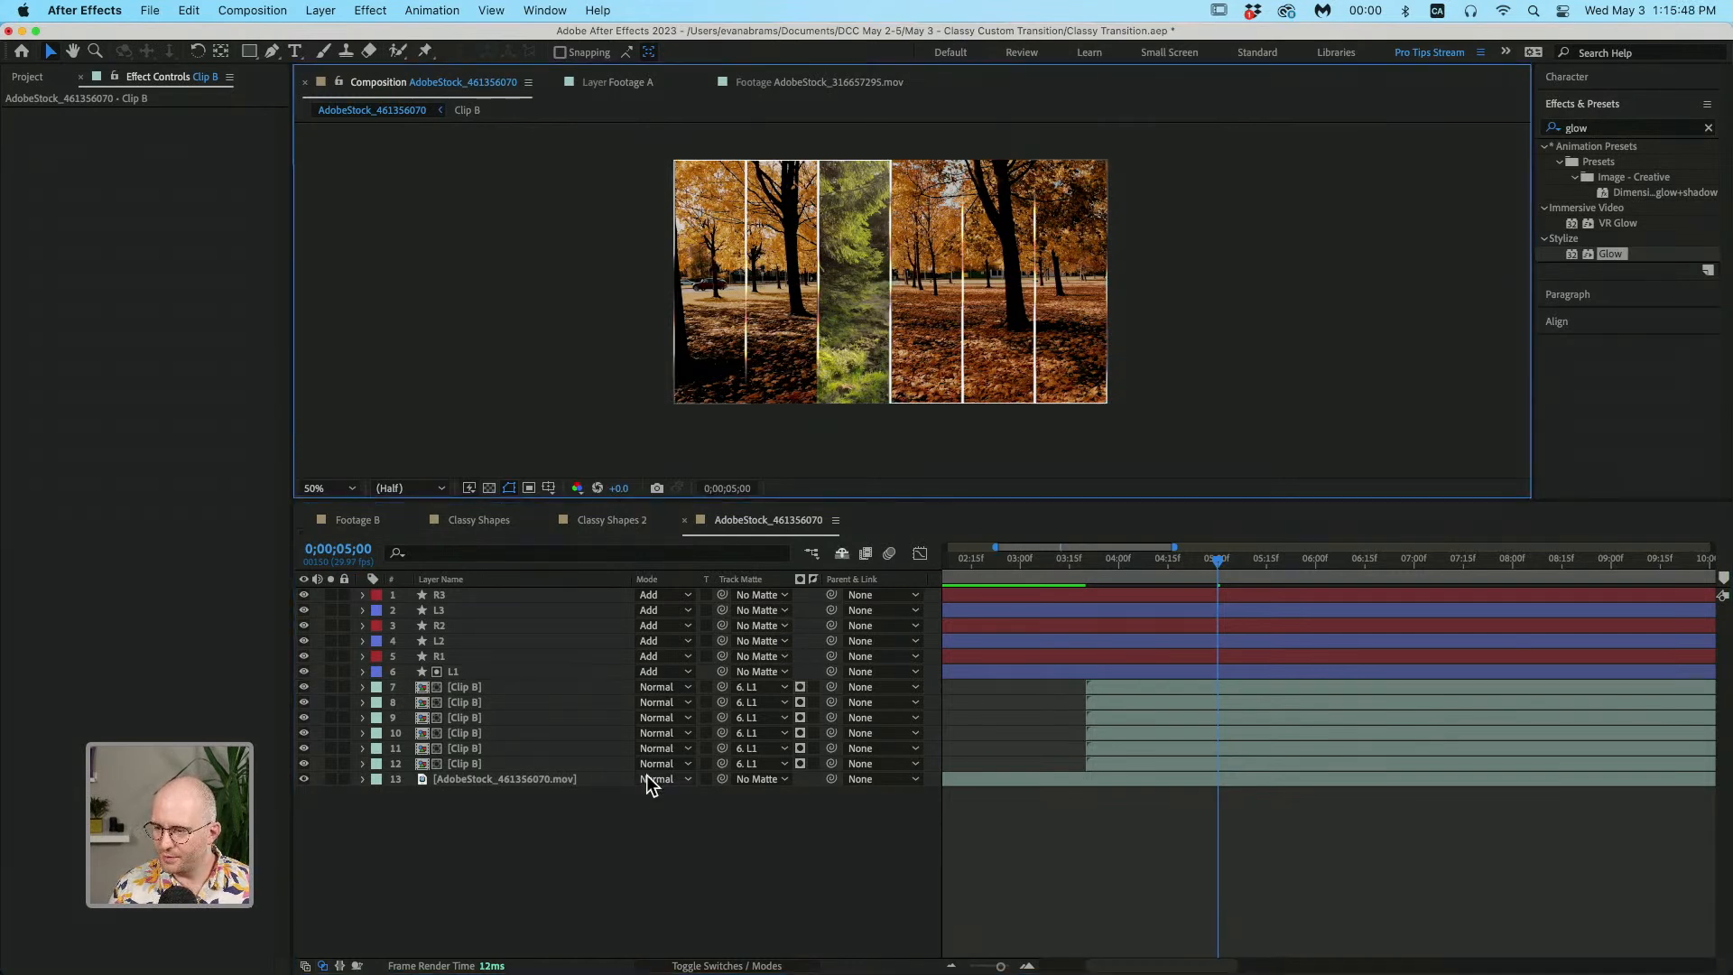
Step: Reorder the strip layers from the top of the stack as R1, L1, R2, L2, R3, L3
left_click(475, 670)
left_click(477, 658, "shift")
left_click_drag(480, 658, 485, 592)
left_click(468, 665)
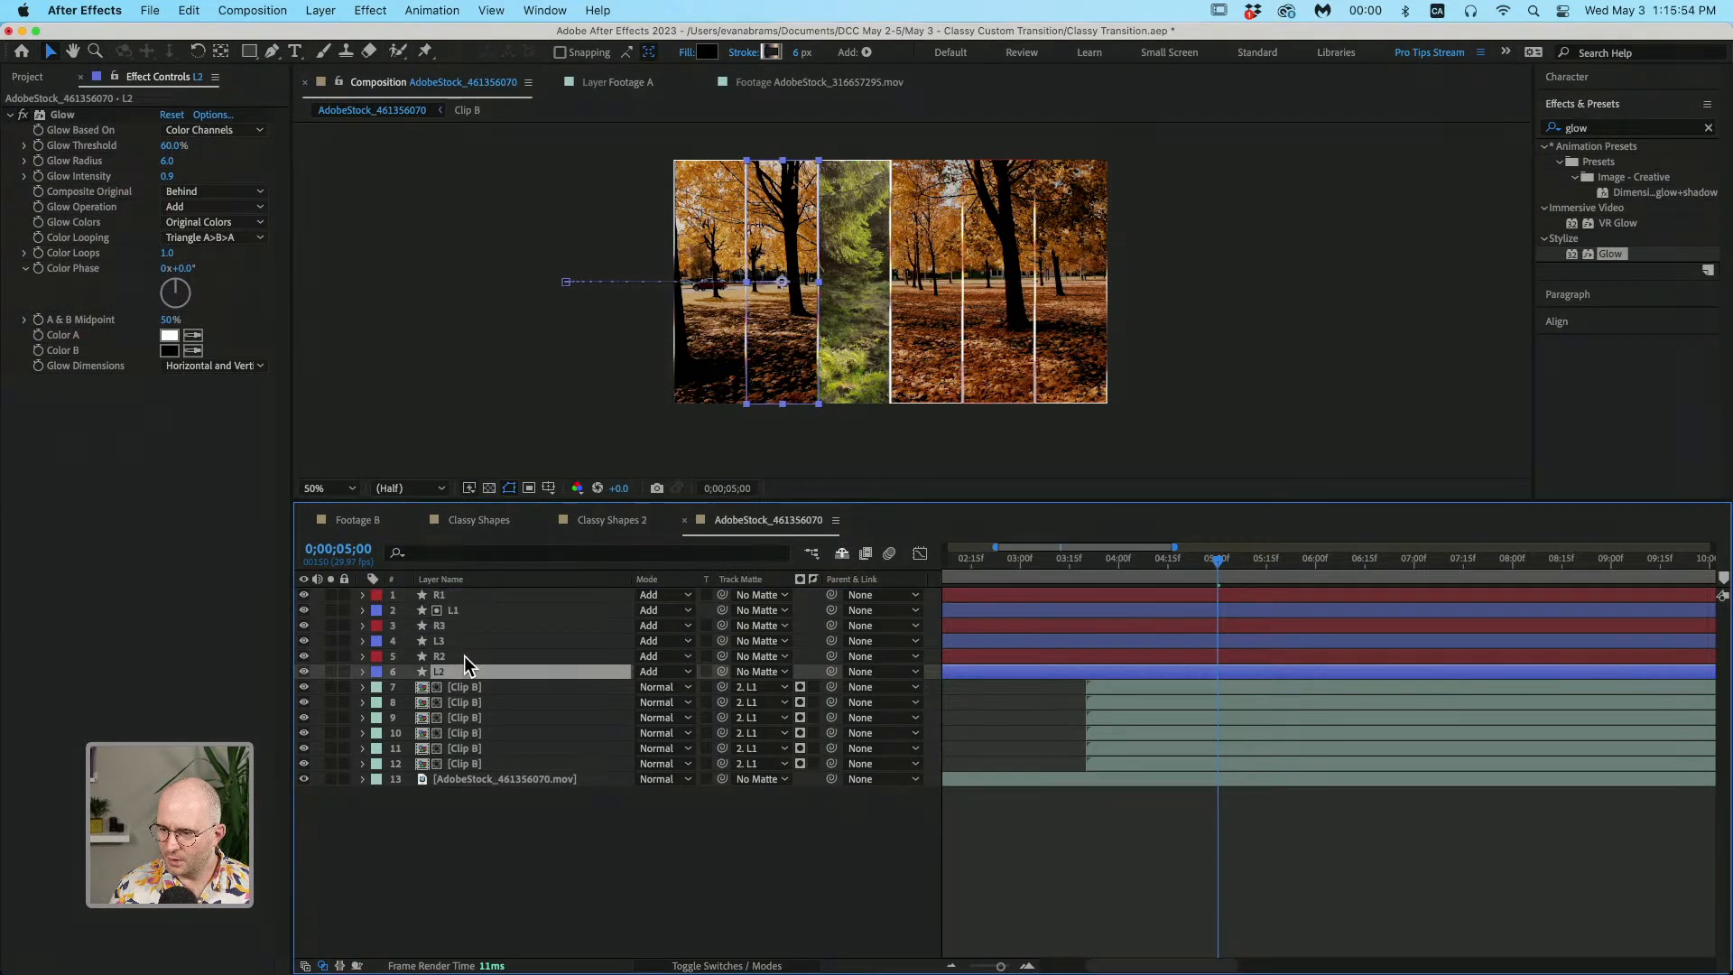
left_click(464, 657, "shift")
left_click_drag(469, 656, 478, 616)
left_click(469, 657)
left_click(467, 669, "shift")
left_click(493, 813)
Step: Set R1 as the first Clip B copy's track matte and parent, and parent the second copy to L1
left_click(495, 686)
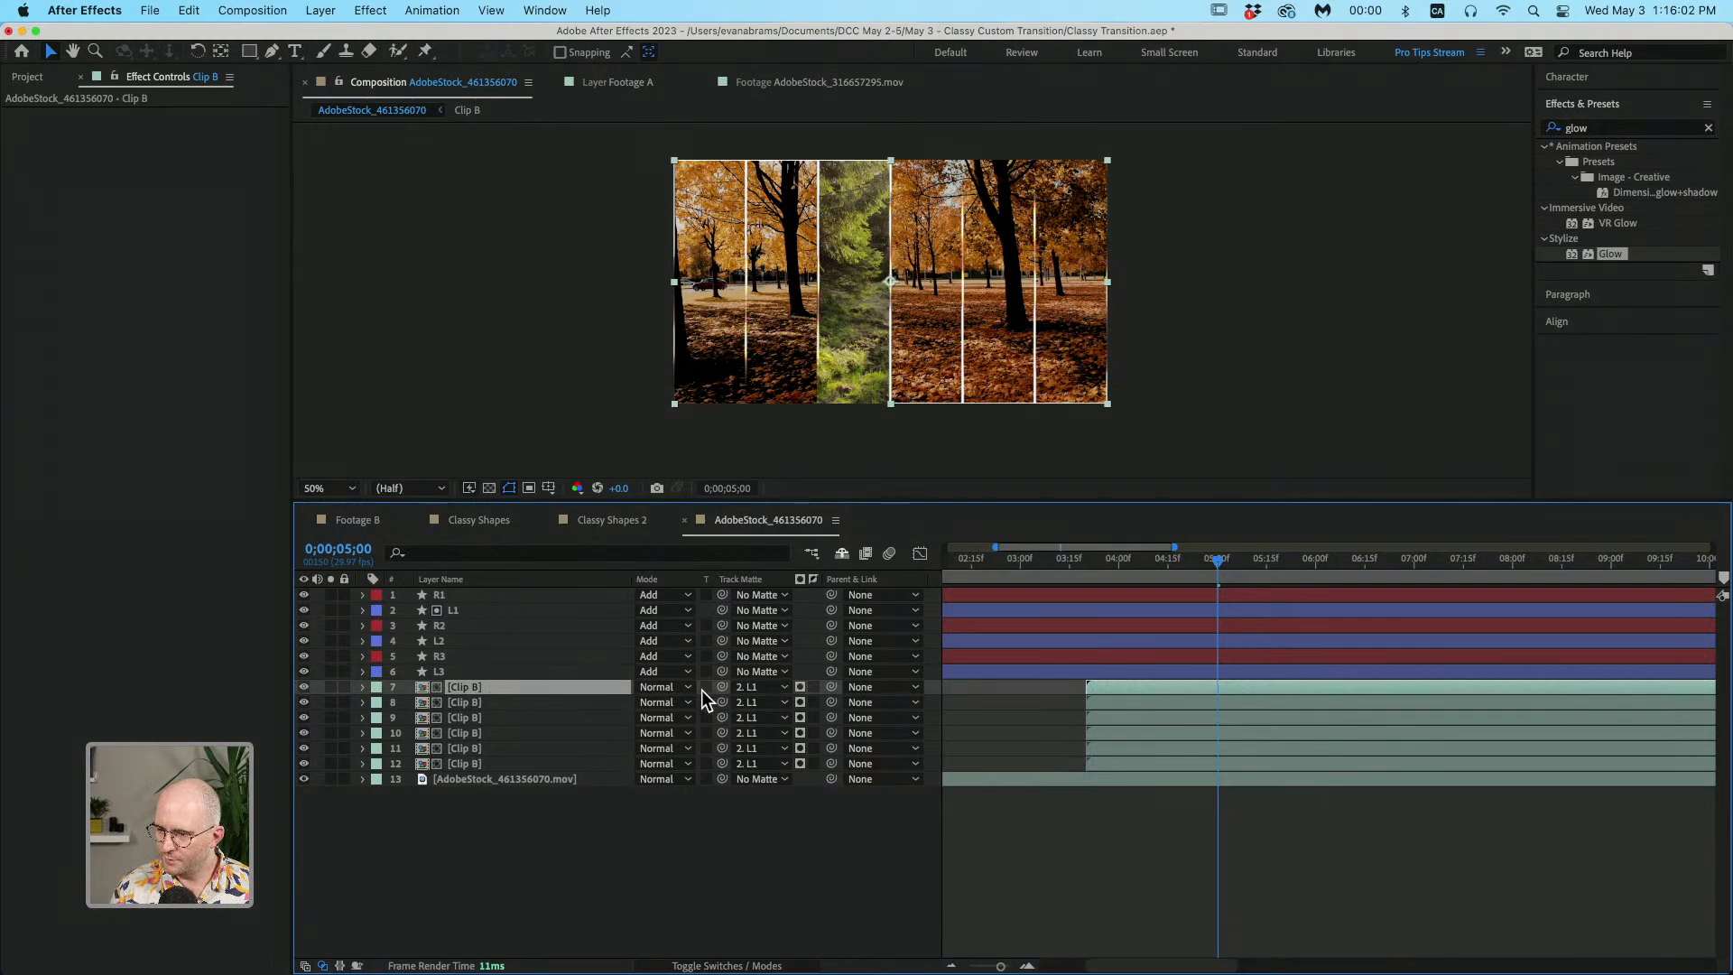
left_click_drag(722, 686, 488, 595)
left_click_drag(832, 687, 540, 592)
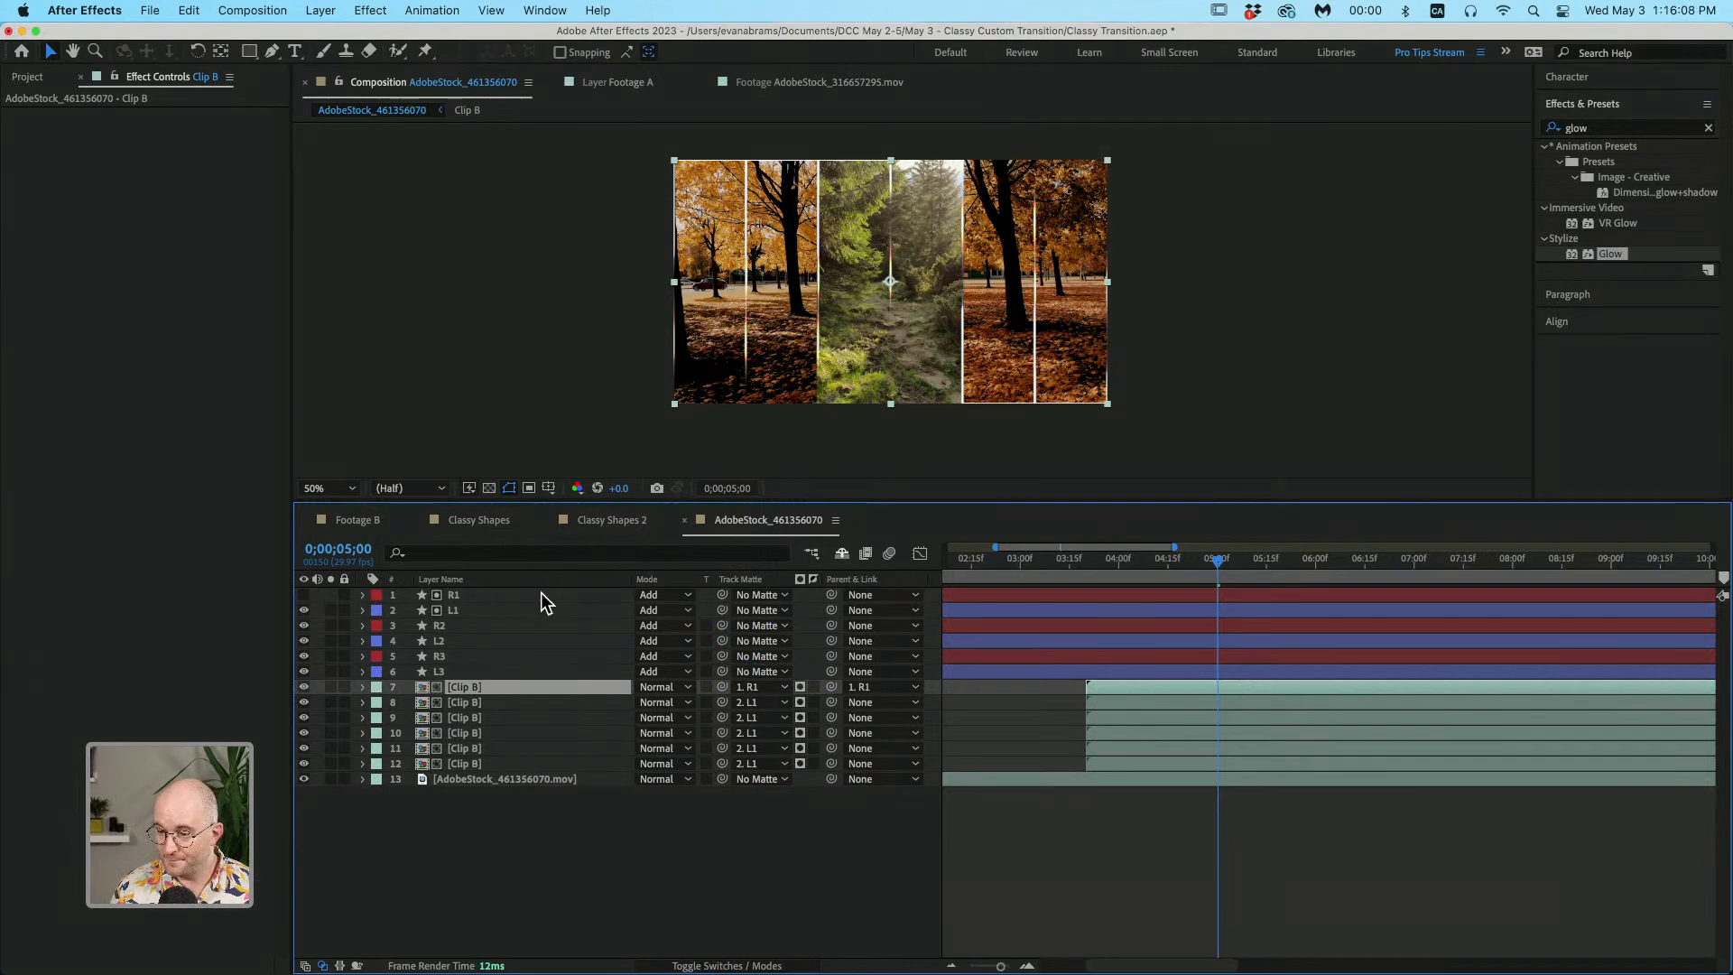
left_click(542, 703)
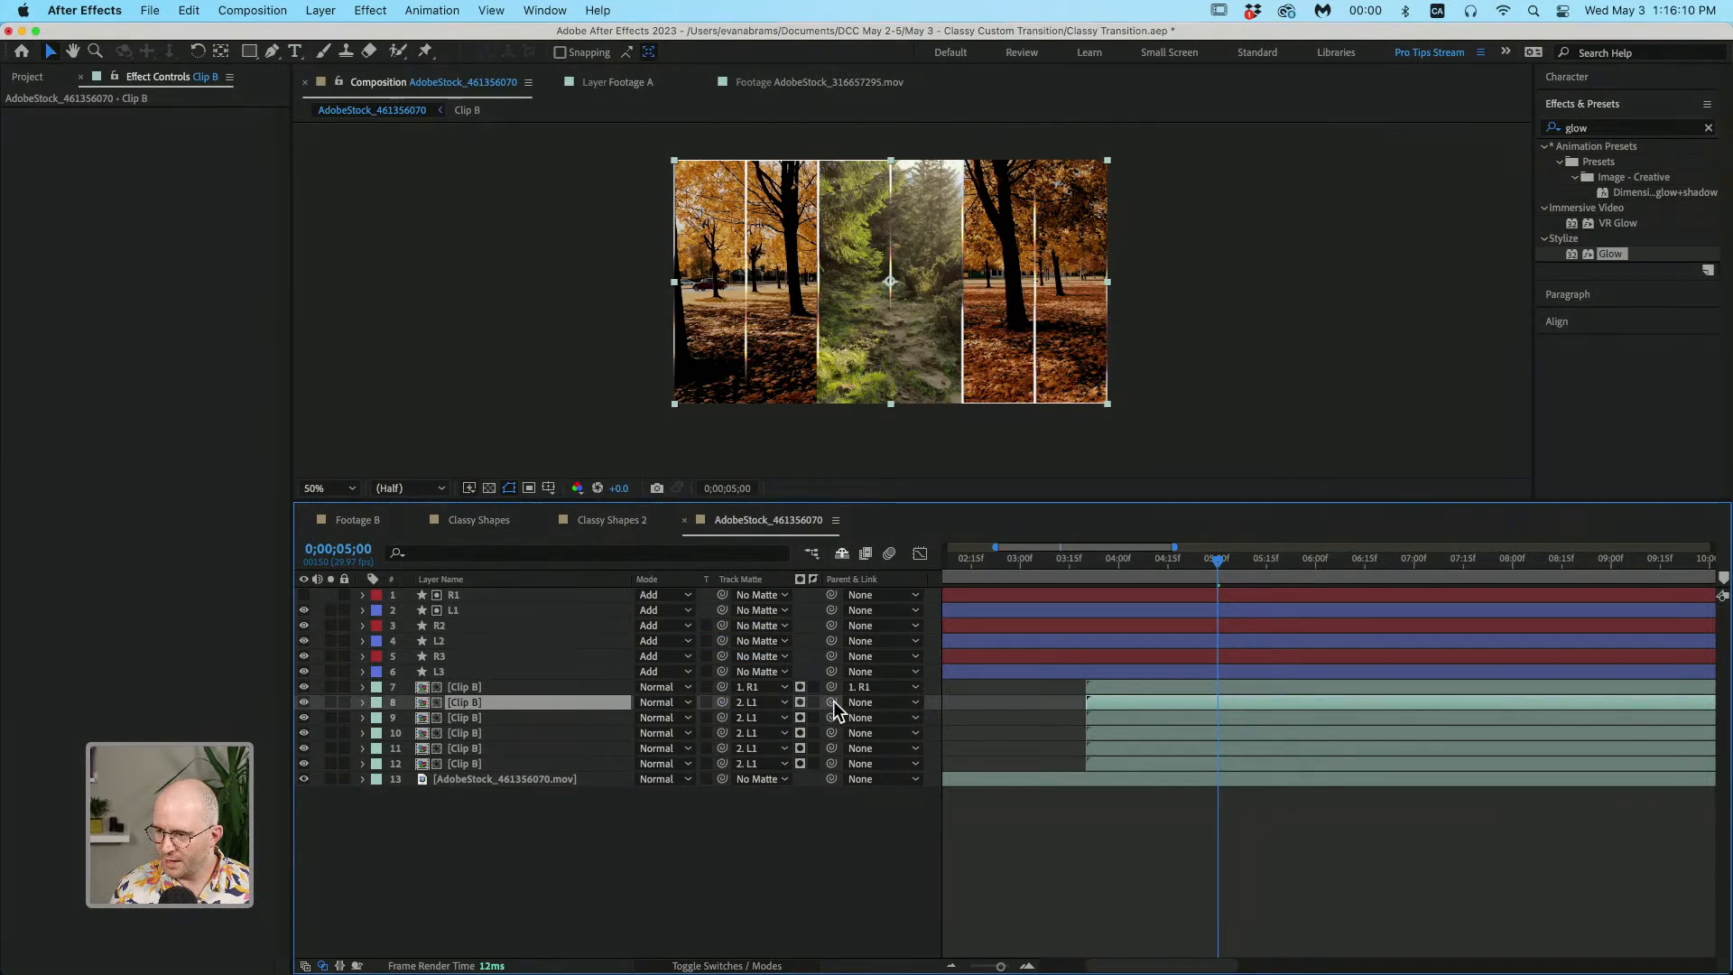
left_click_drag(836, 701, 484, 605)
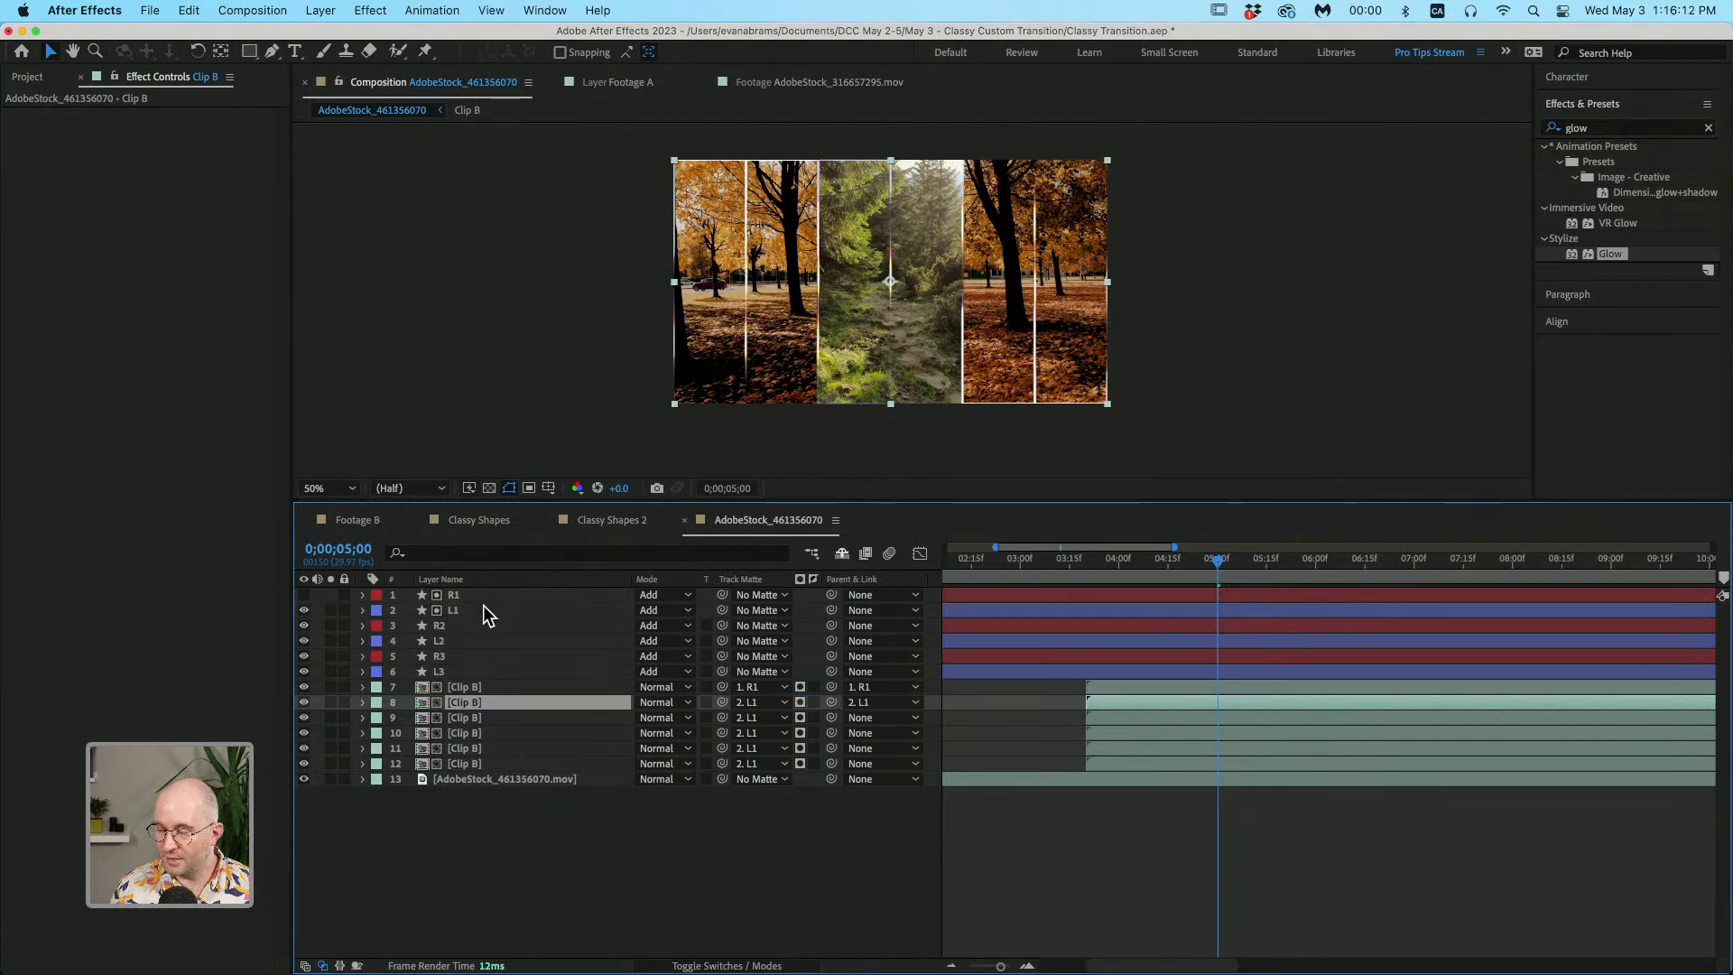
Step: Set R2 as the third Clip B copy's track matte and parent, and L2 as the fourth copy's track matte
left_click(489, 716)
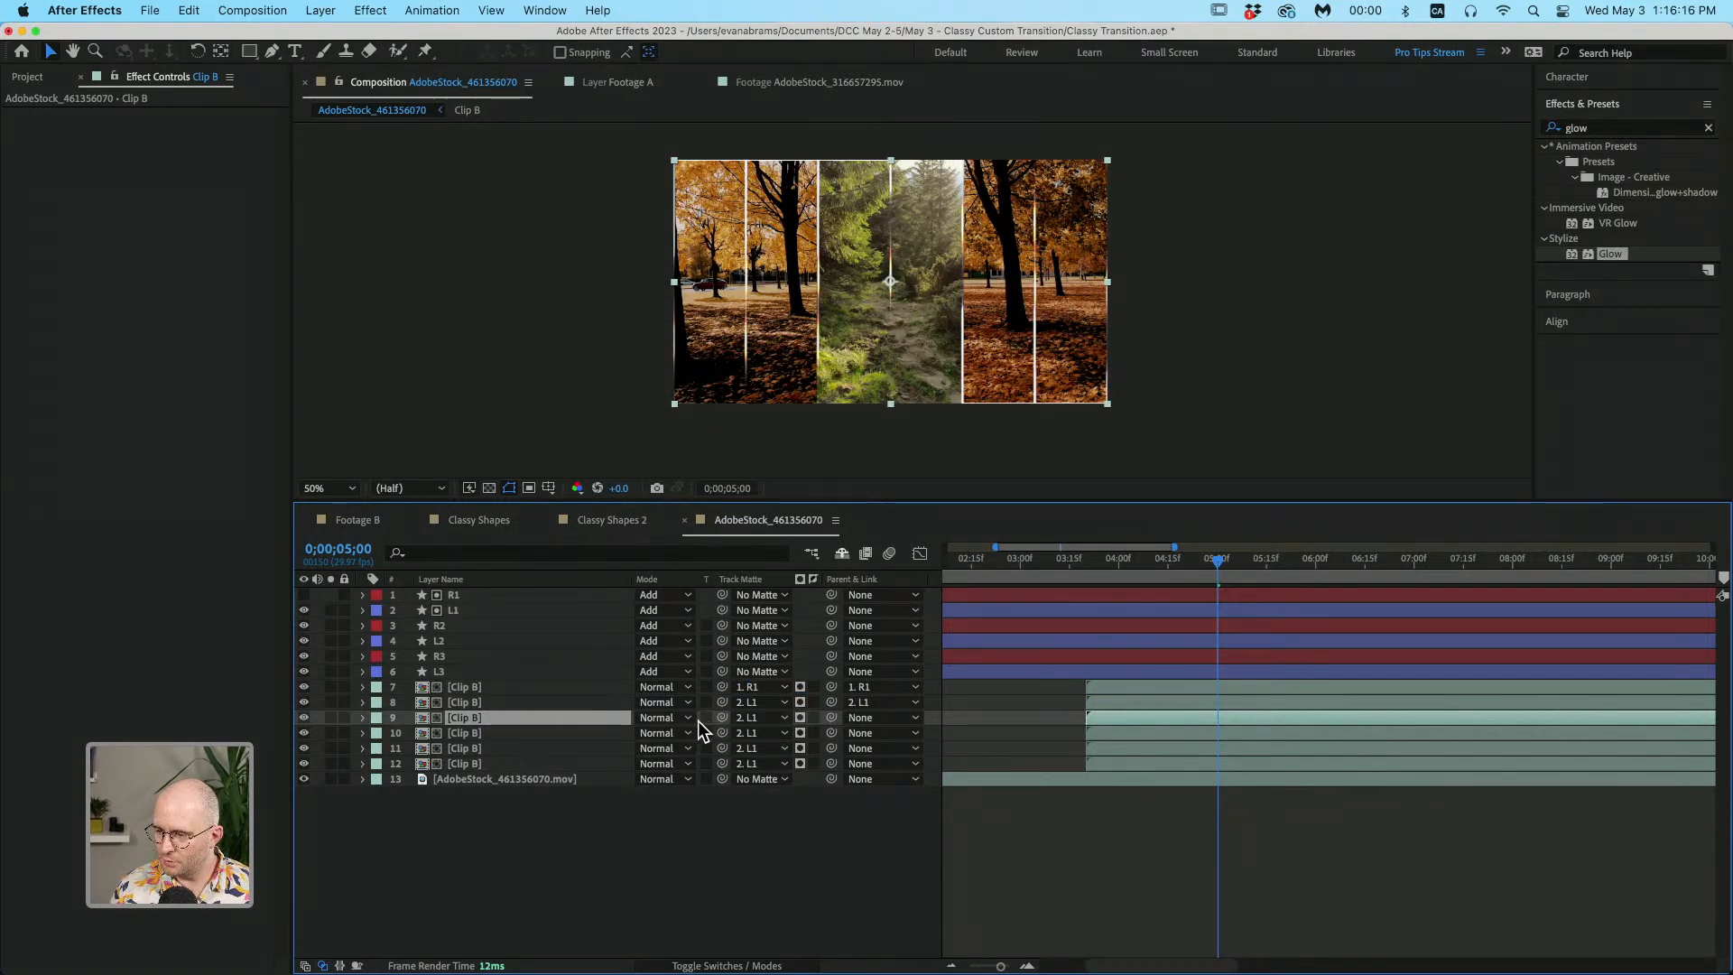
left_click_drag(722, 717, 505, 632)
left_click_drag(831, 718, 538, 625)
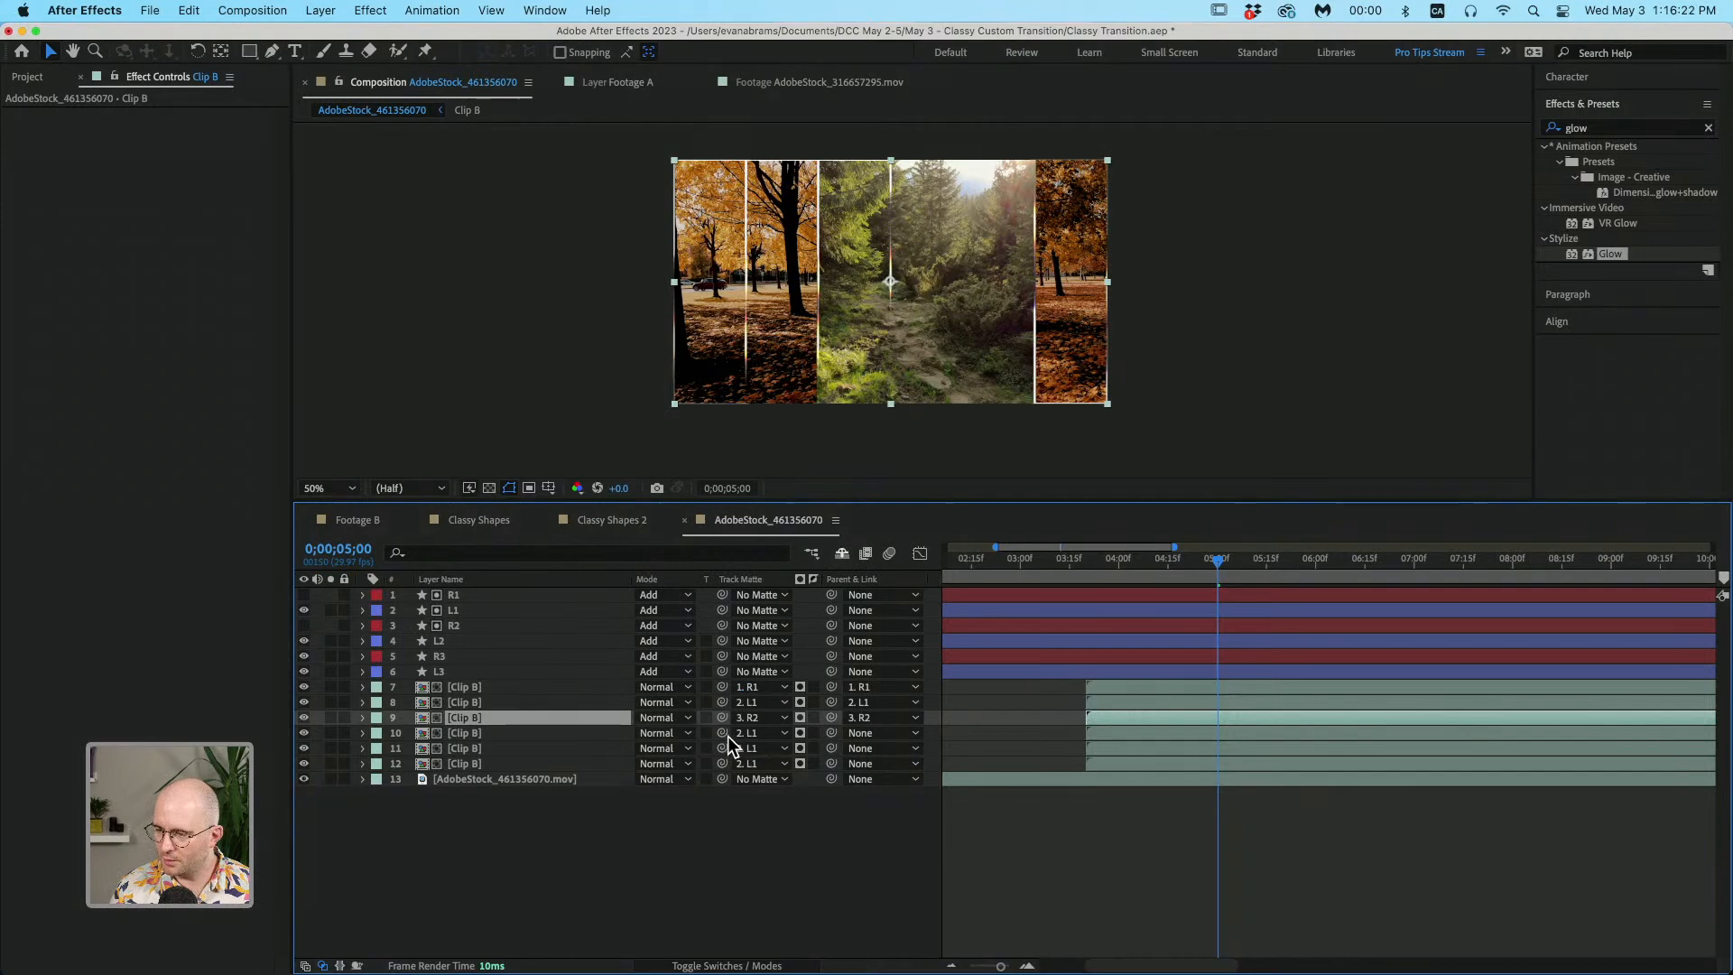
left_click_drag(724, 732, 517, 641)
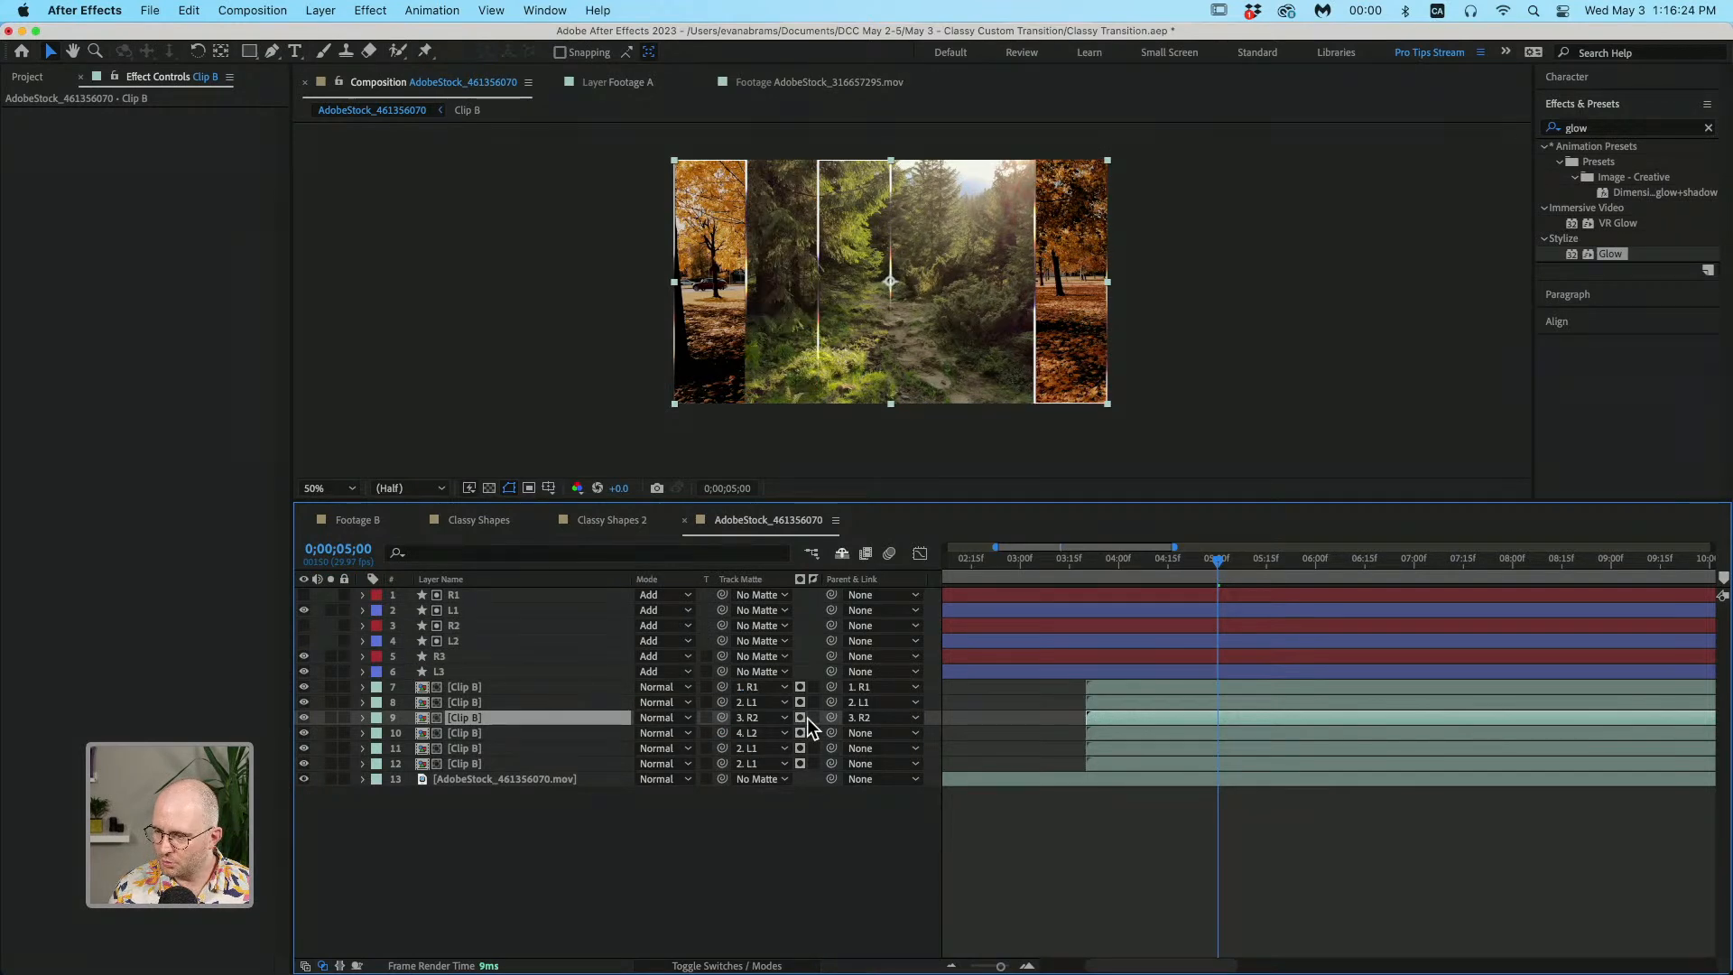
left_click_drag(831, 719, 522, 647)
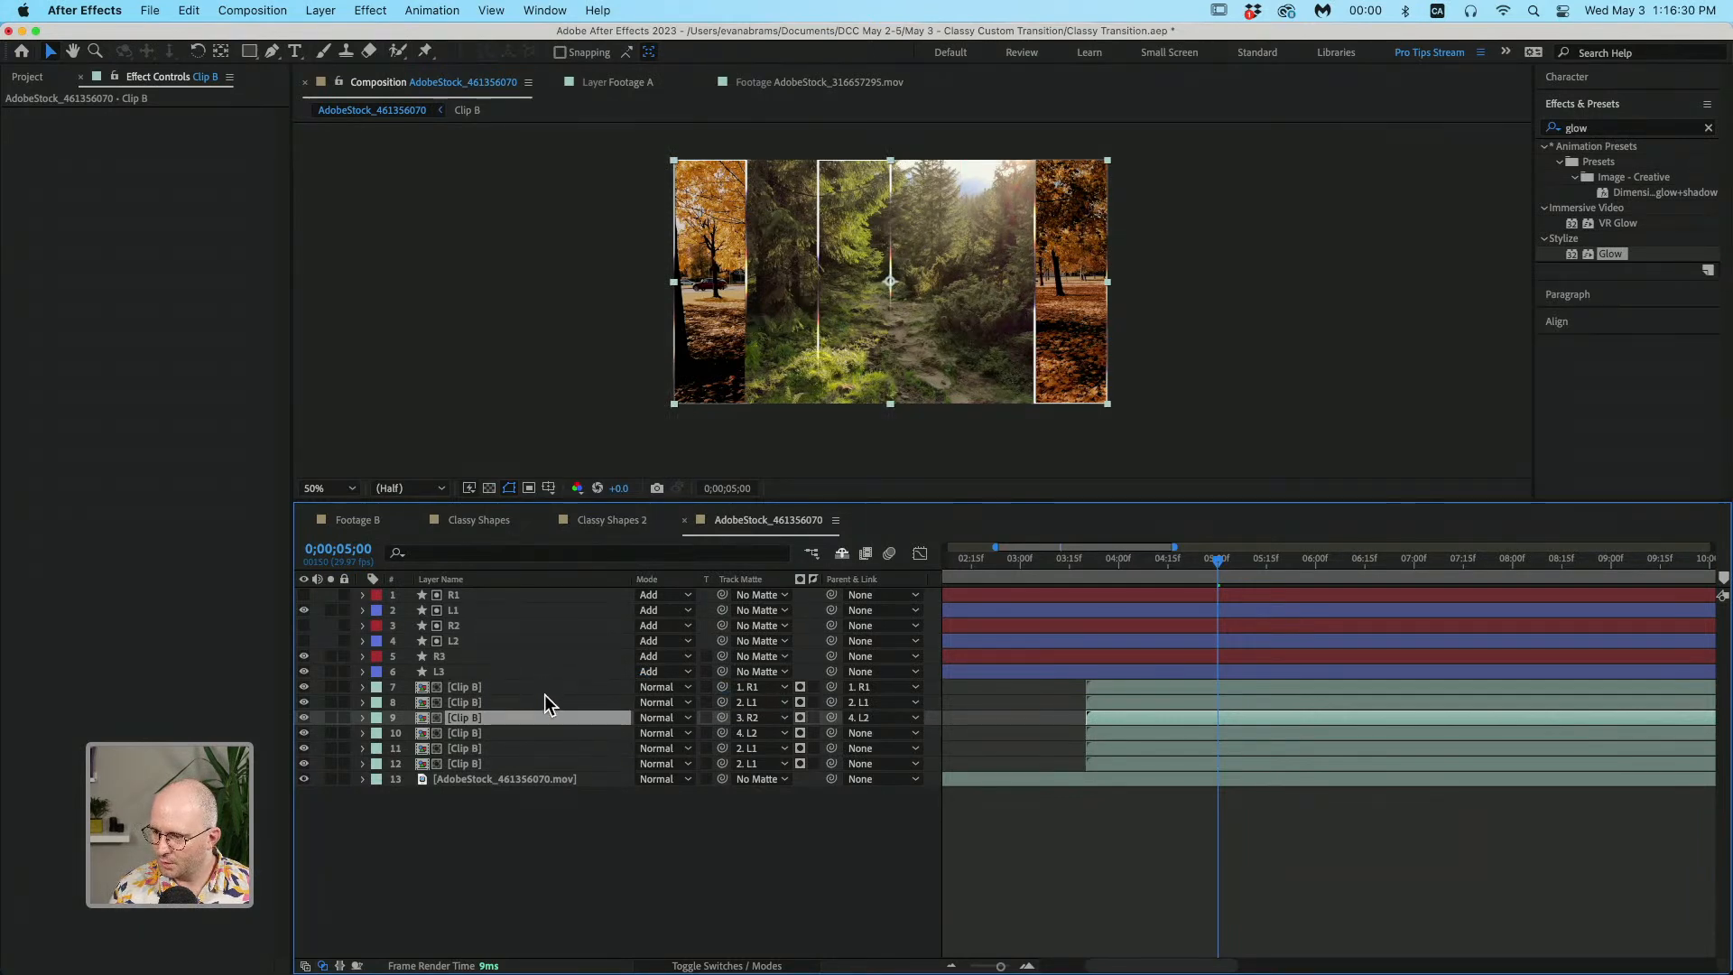
left_click(540, 703)
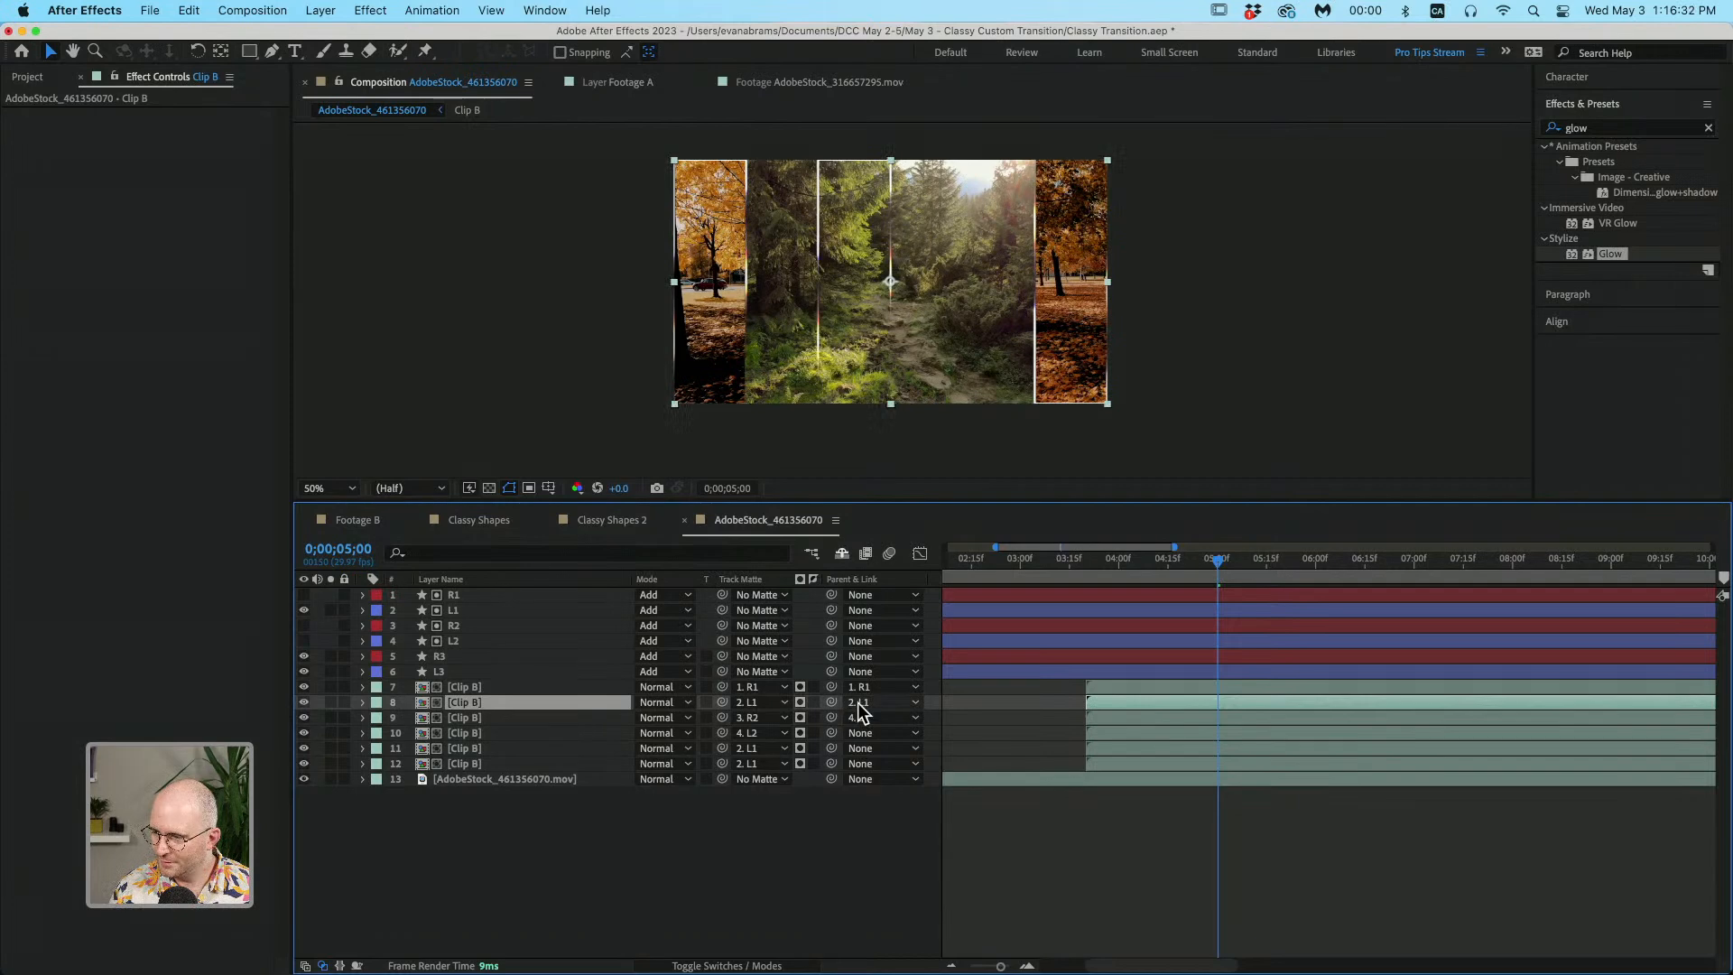
left_click(859, 723)
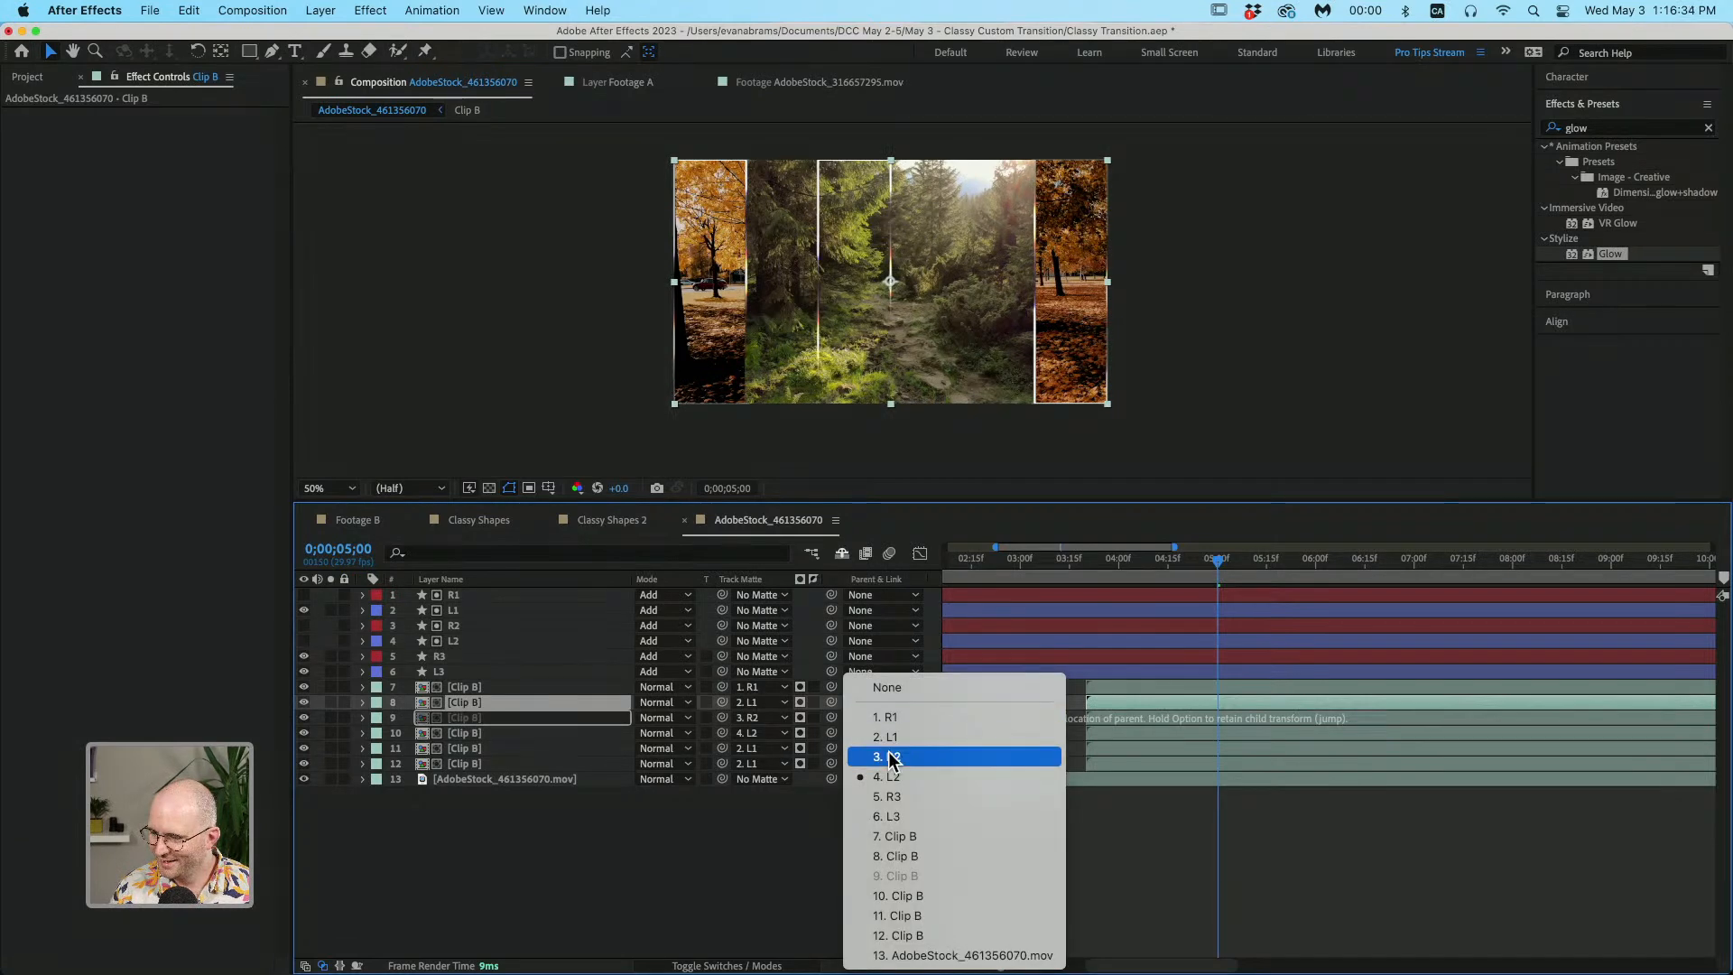
left_click(853, 755)
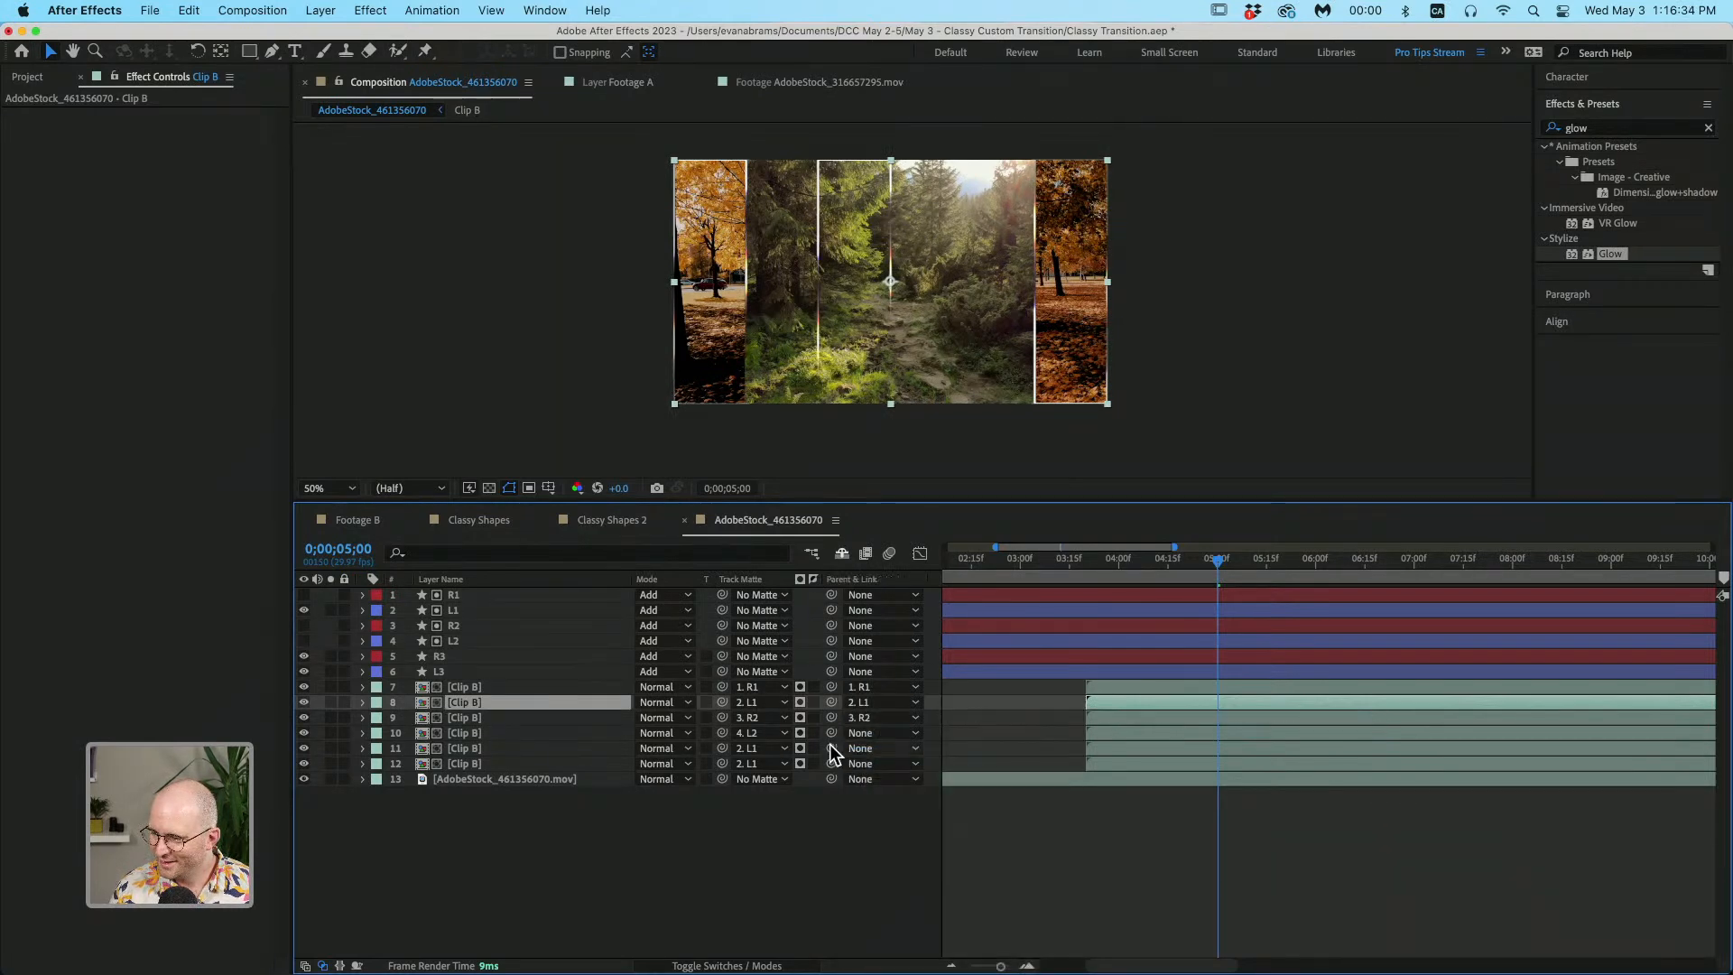
Step: Set R3 as the fifth Clip B copy's track matte and L3 as the sixth copy's track matte
left_click(546, 727)
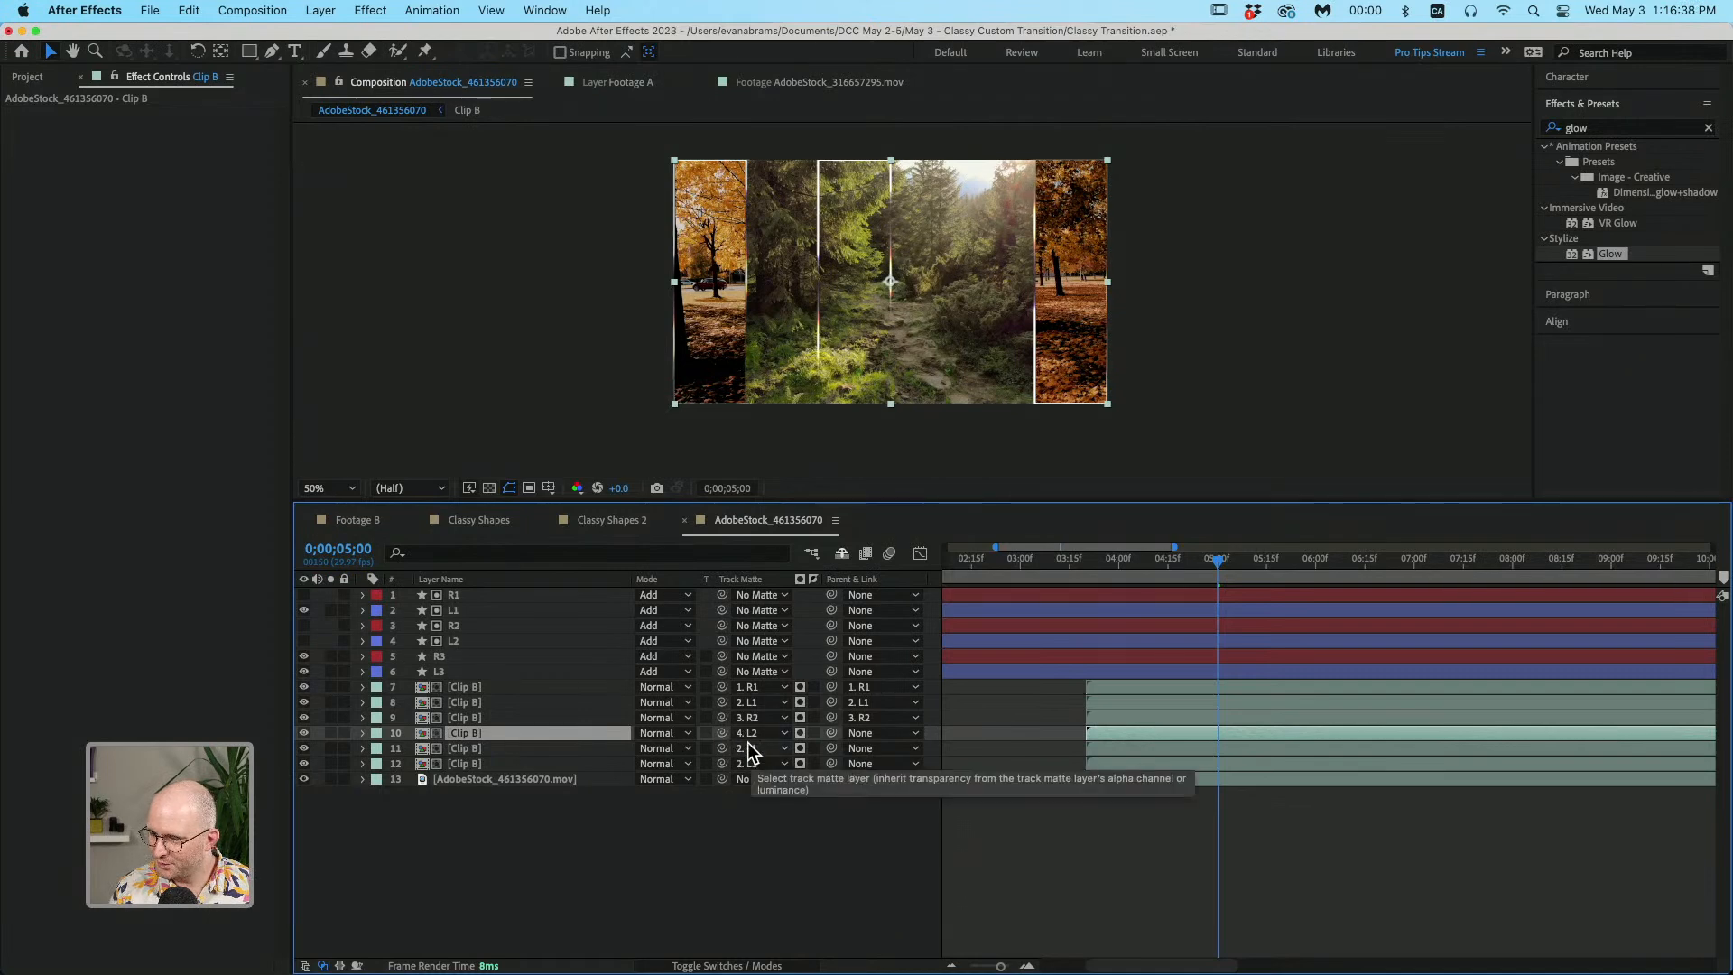
left_click_drag(728, 751, 512, 659)
left_click_drag(726, 768, 532, 676)
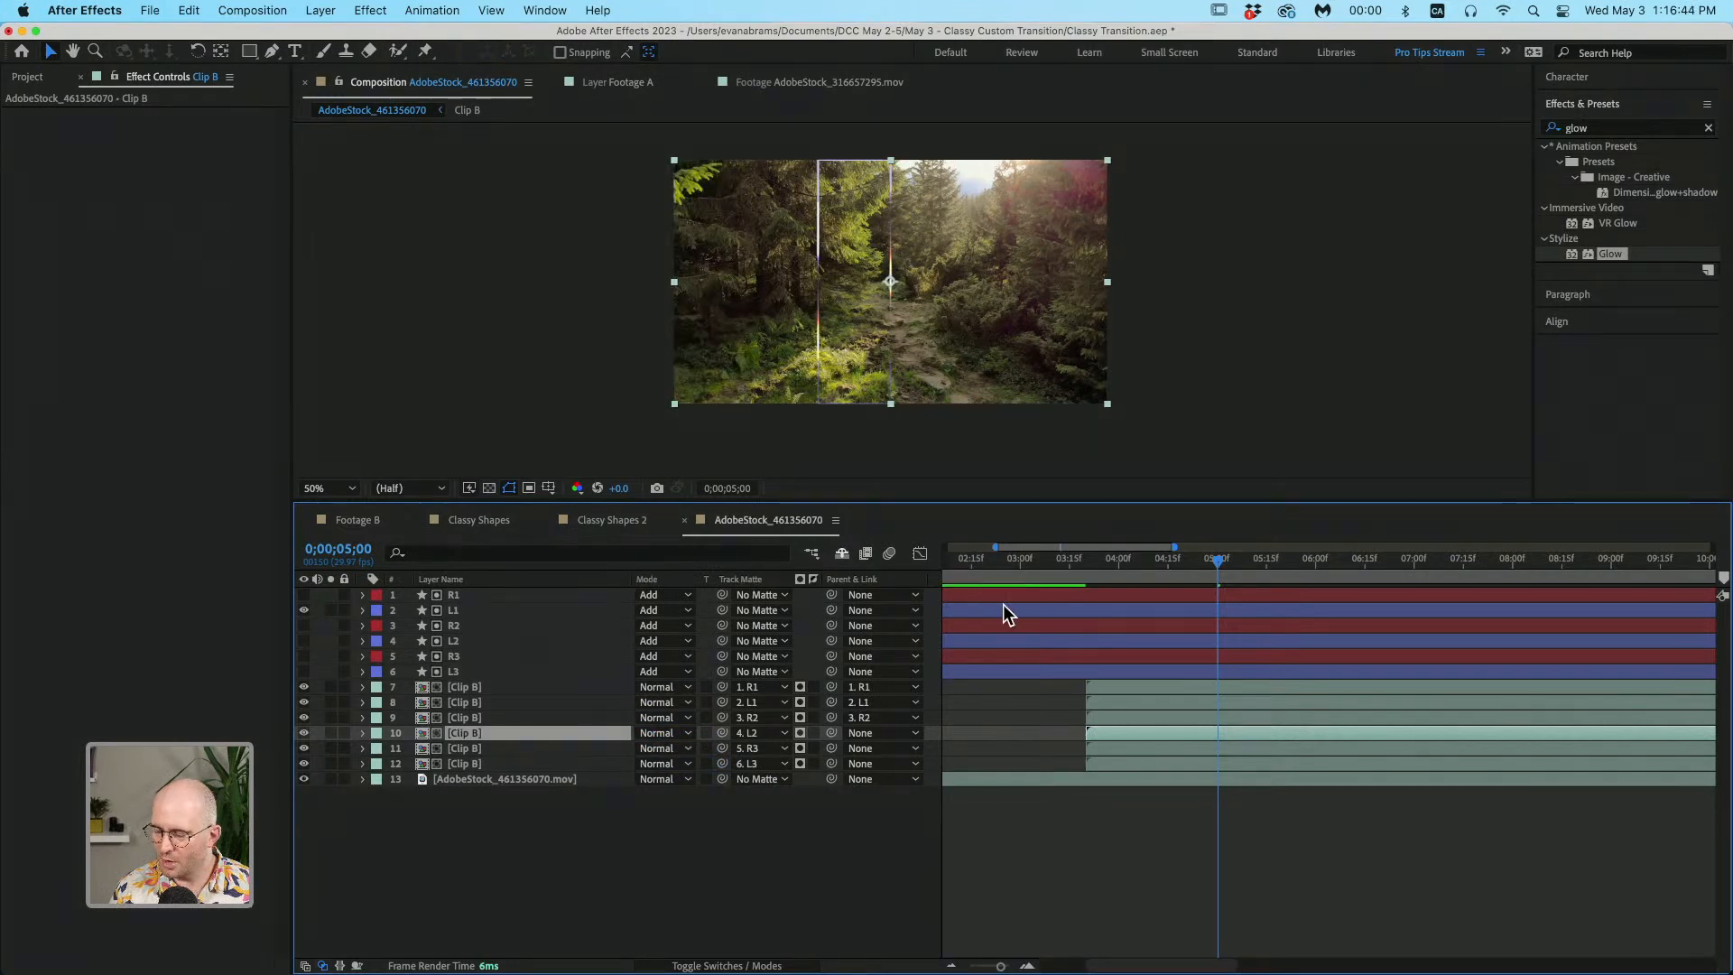
Step: Parent the fourth, fifth and sixth Clip B copies to L2, R3 and L3 respectively
left_click(872, 734)
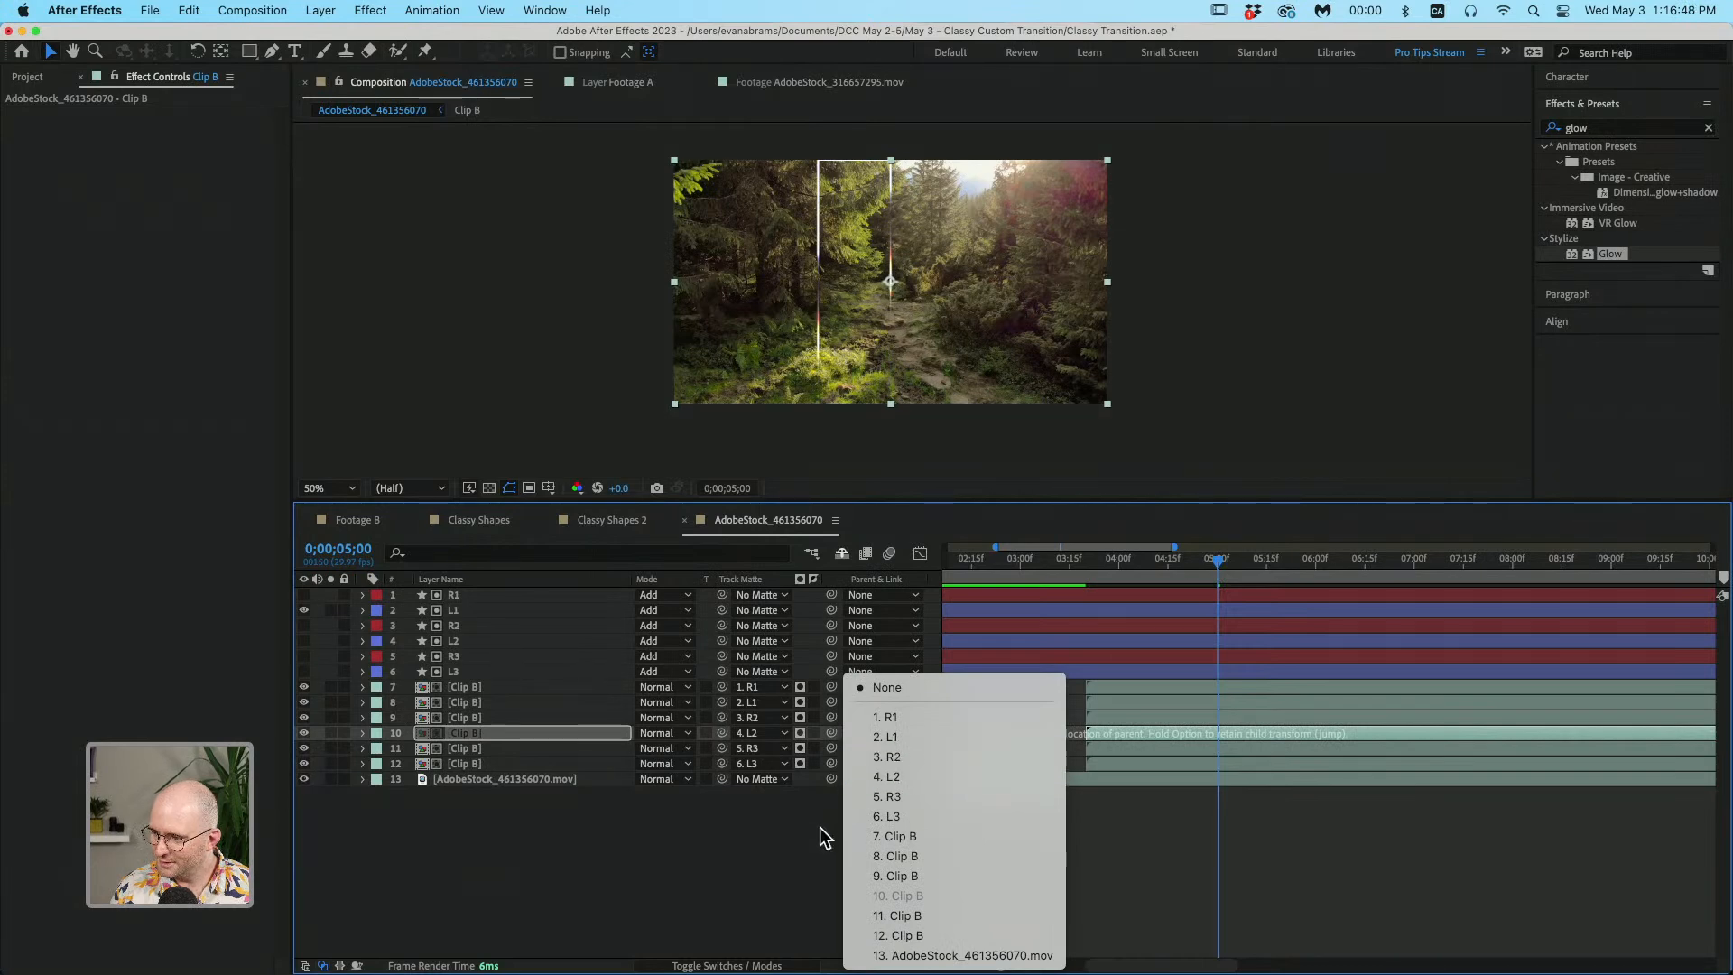
left_click(891, 688)
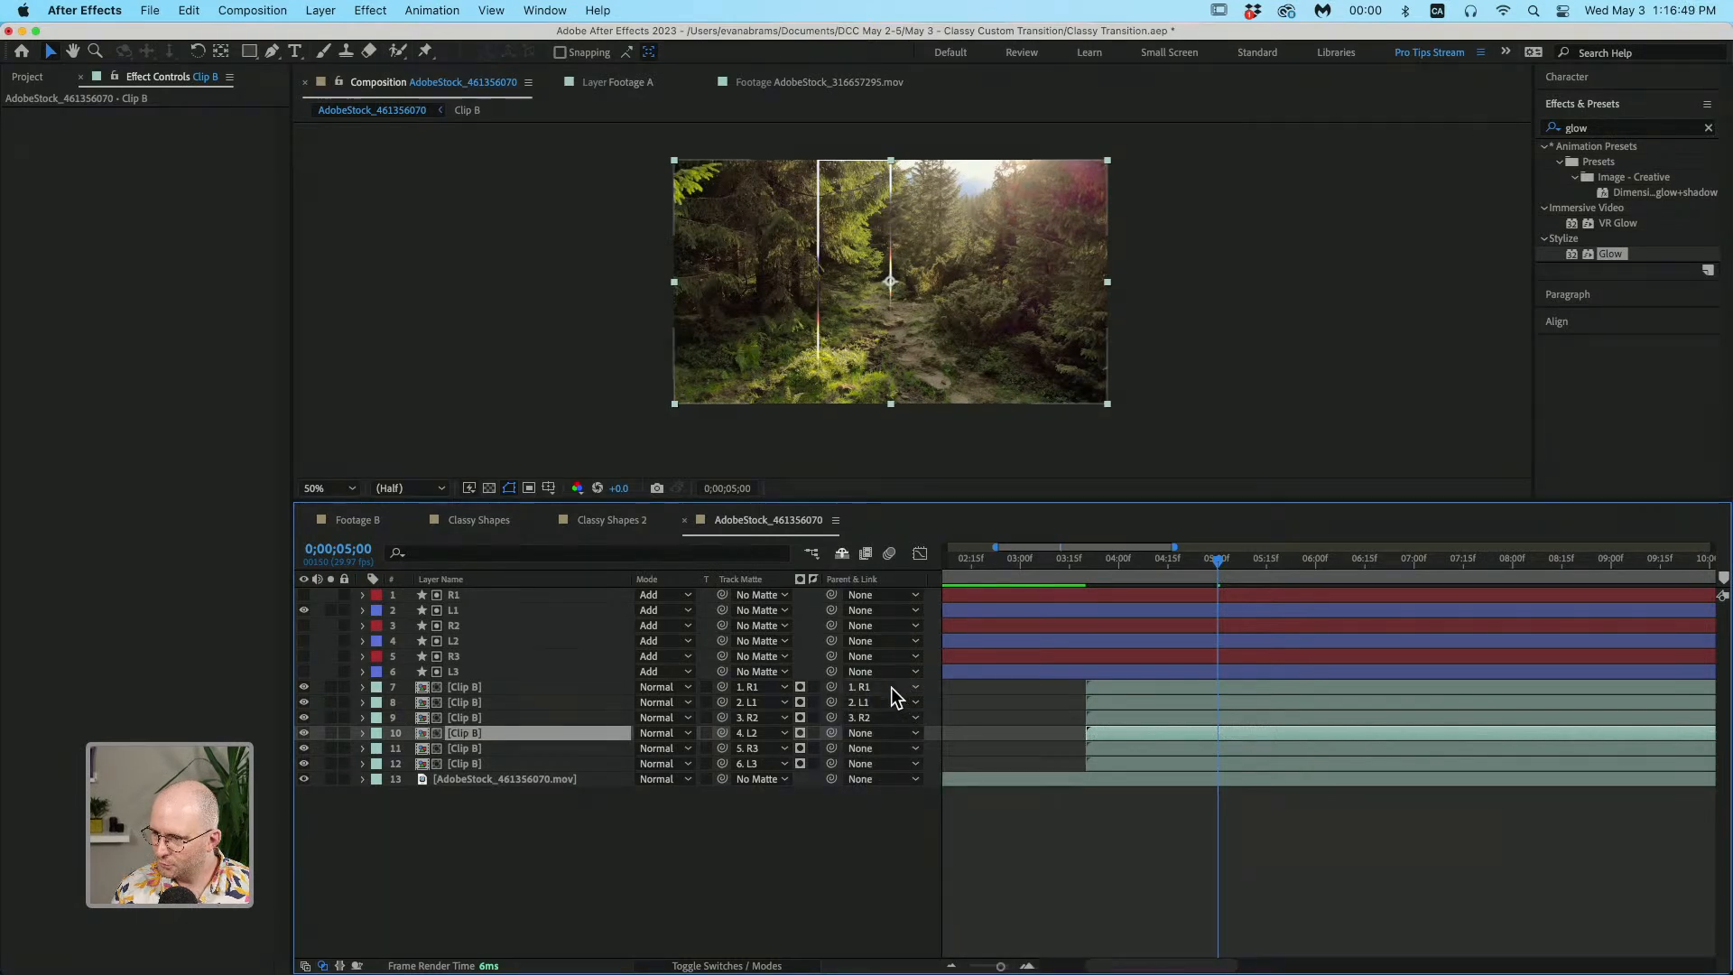
left_click(868, 733)
left_click(896, 771)
left_click(884, 751)
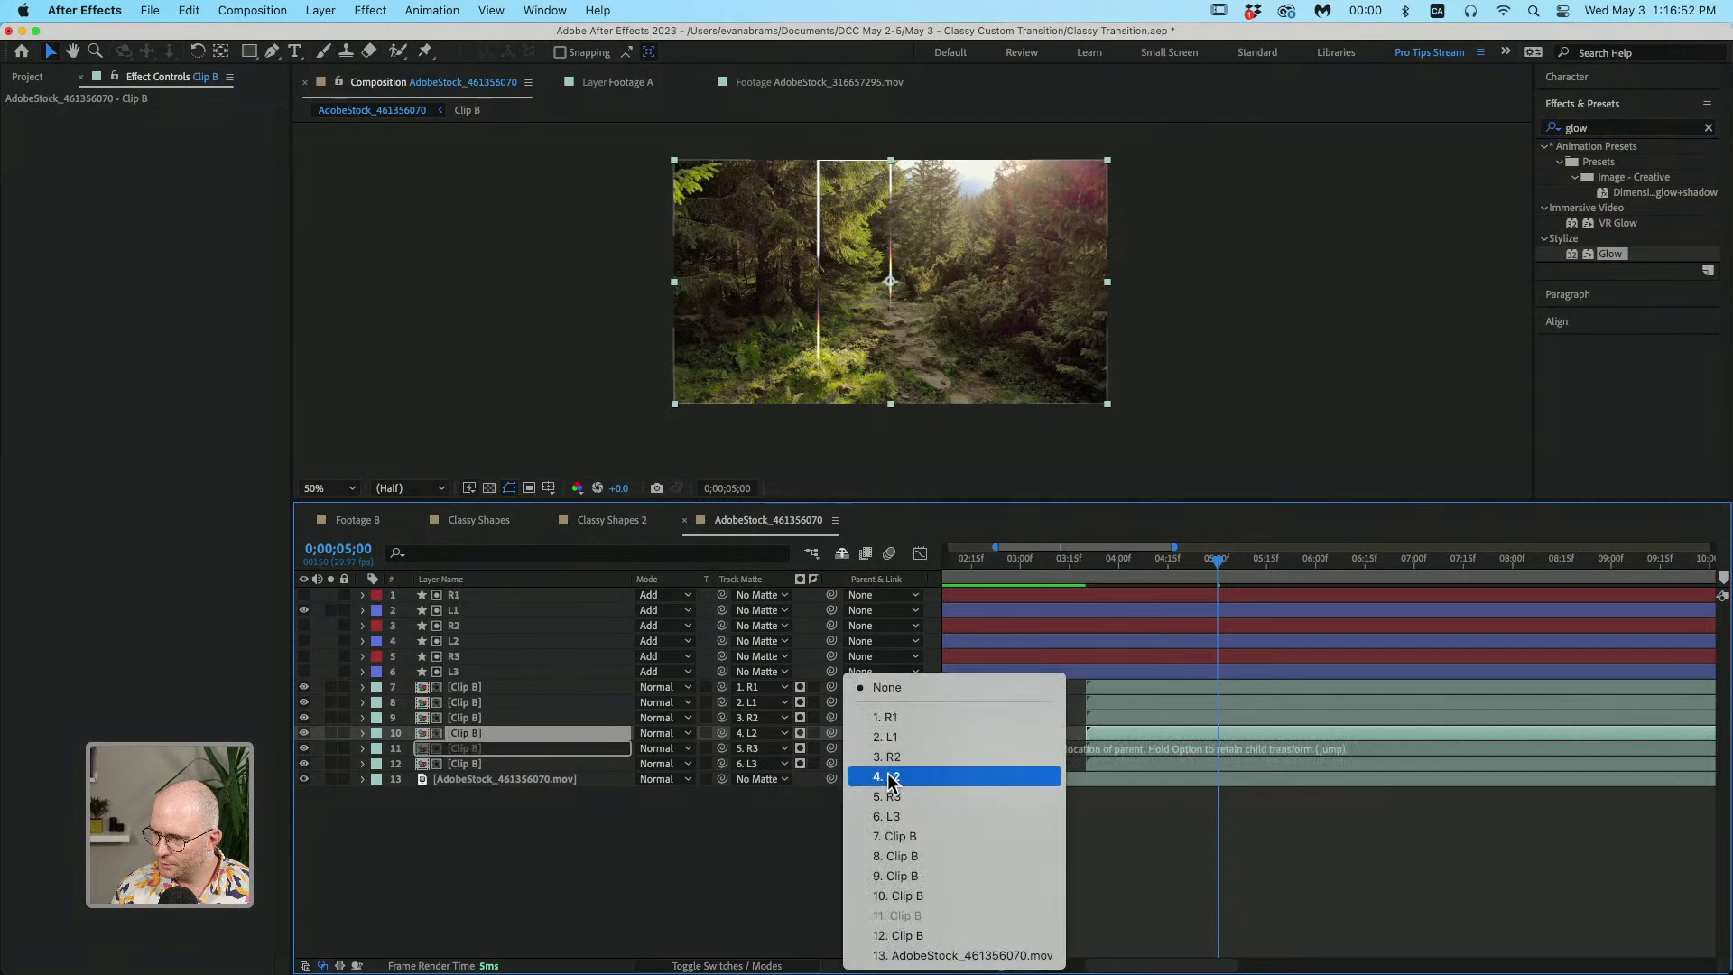
left_click(891, 766)
left_click(881, 758)
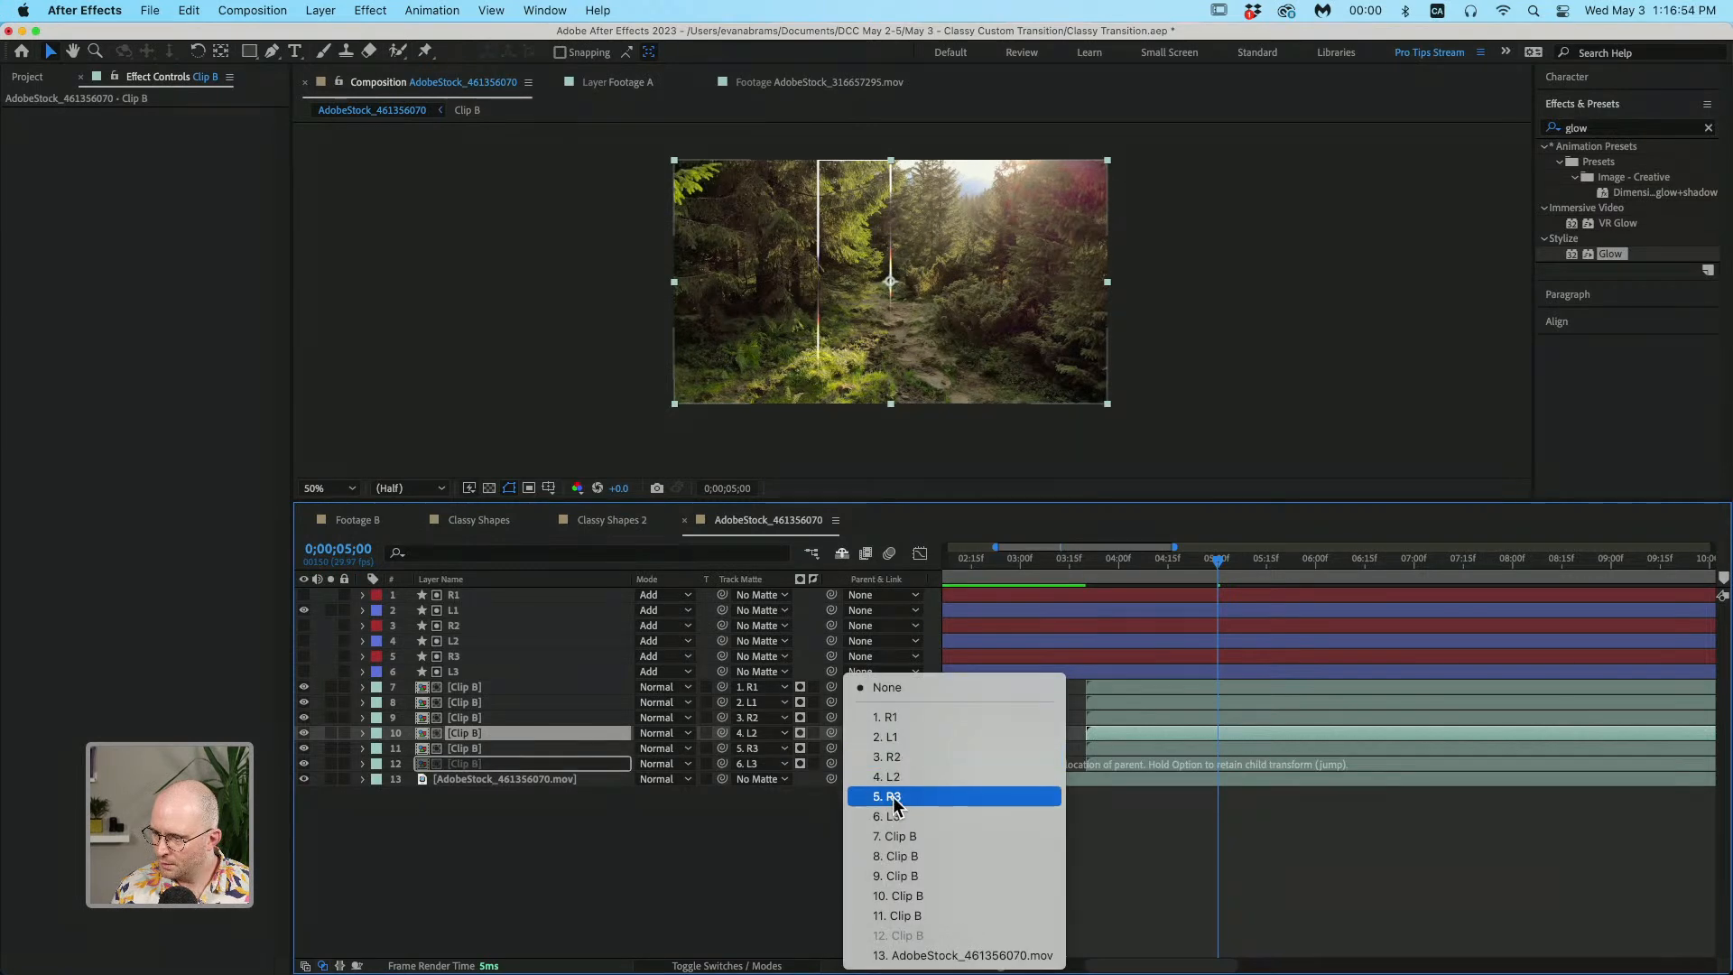
left_click(908, 812)
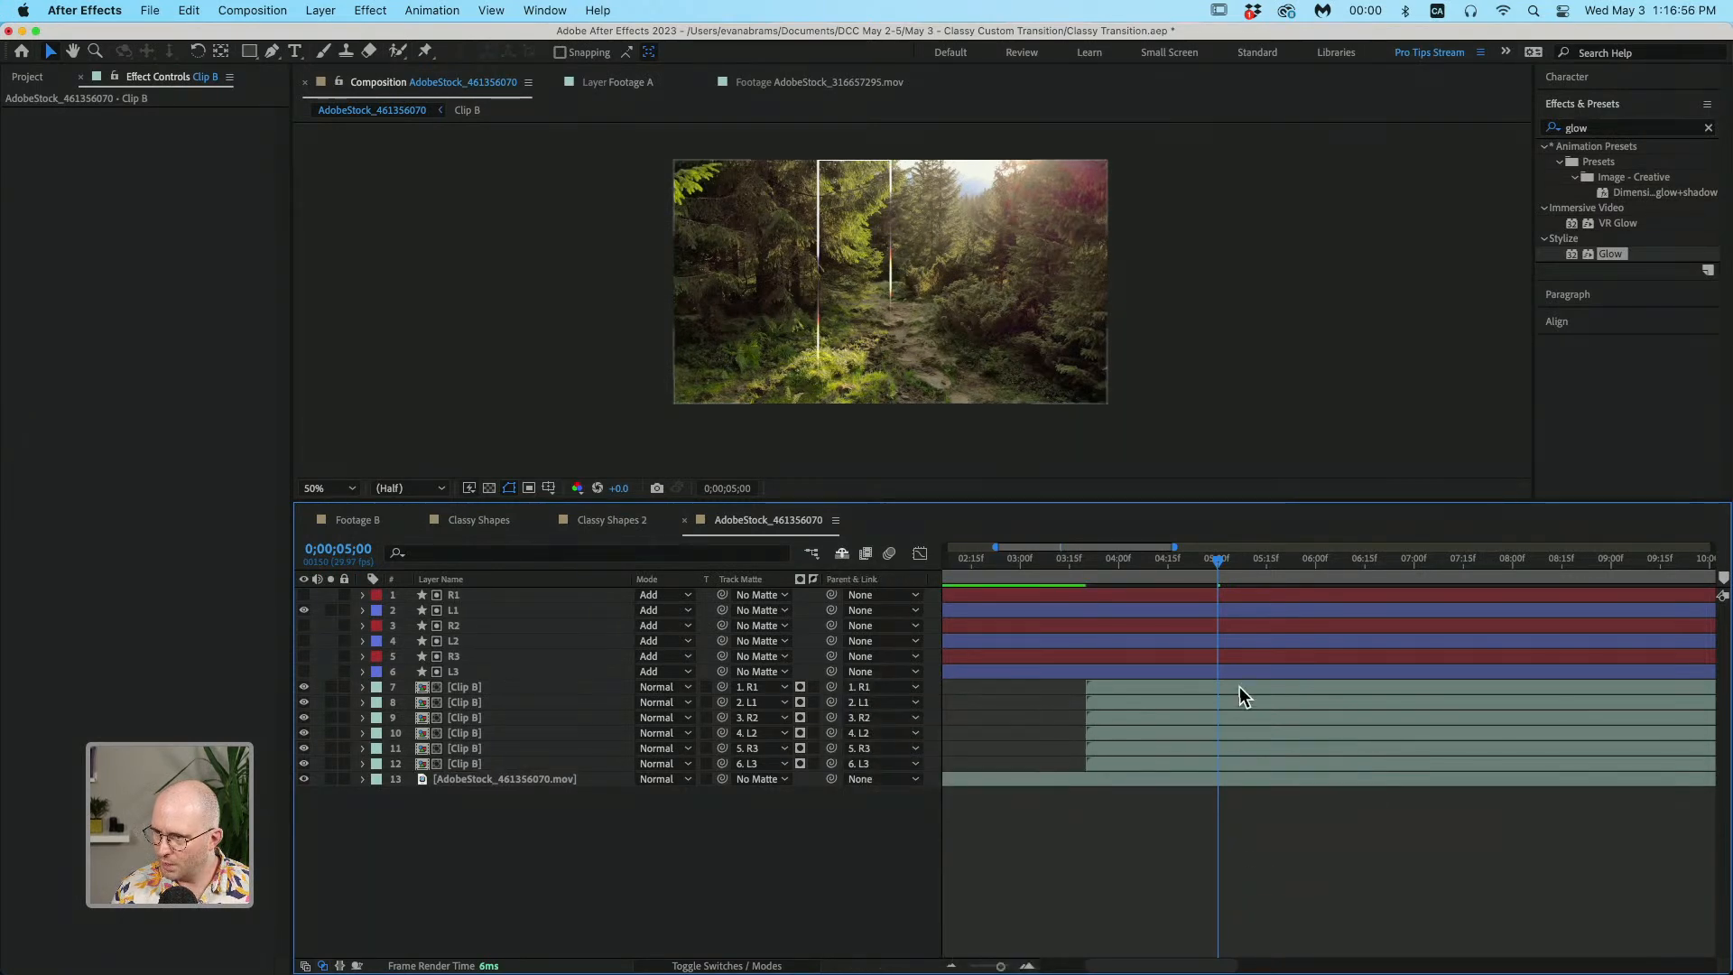
Step: Turn visibility back on for the R1, R2, L2, R3 and L3 matte layers and scrub through the transition
mouse_move(1208, 581)
left_mouse_down()
mouse_move(1112, 585)
mouse_move(1221, 599)
left_mouse_up()
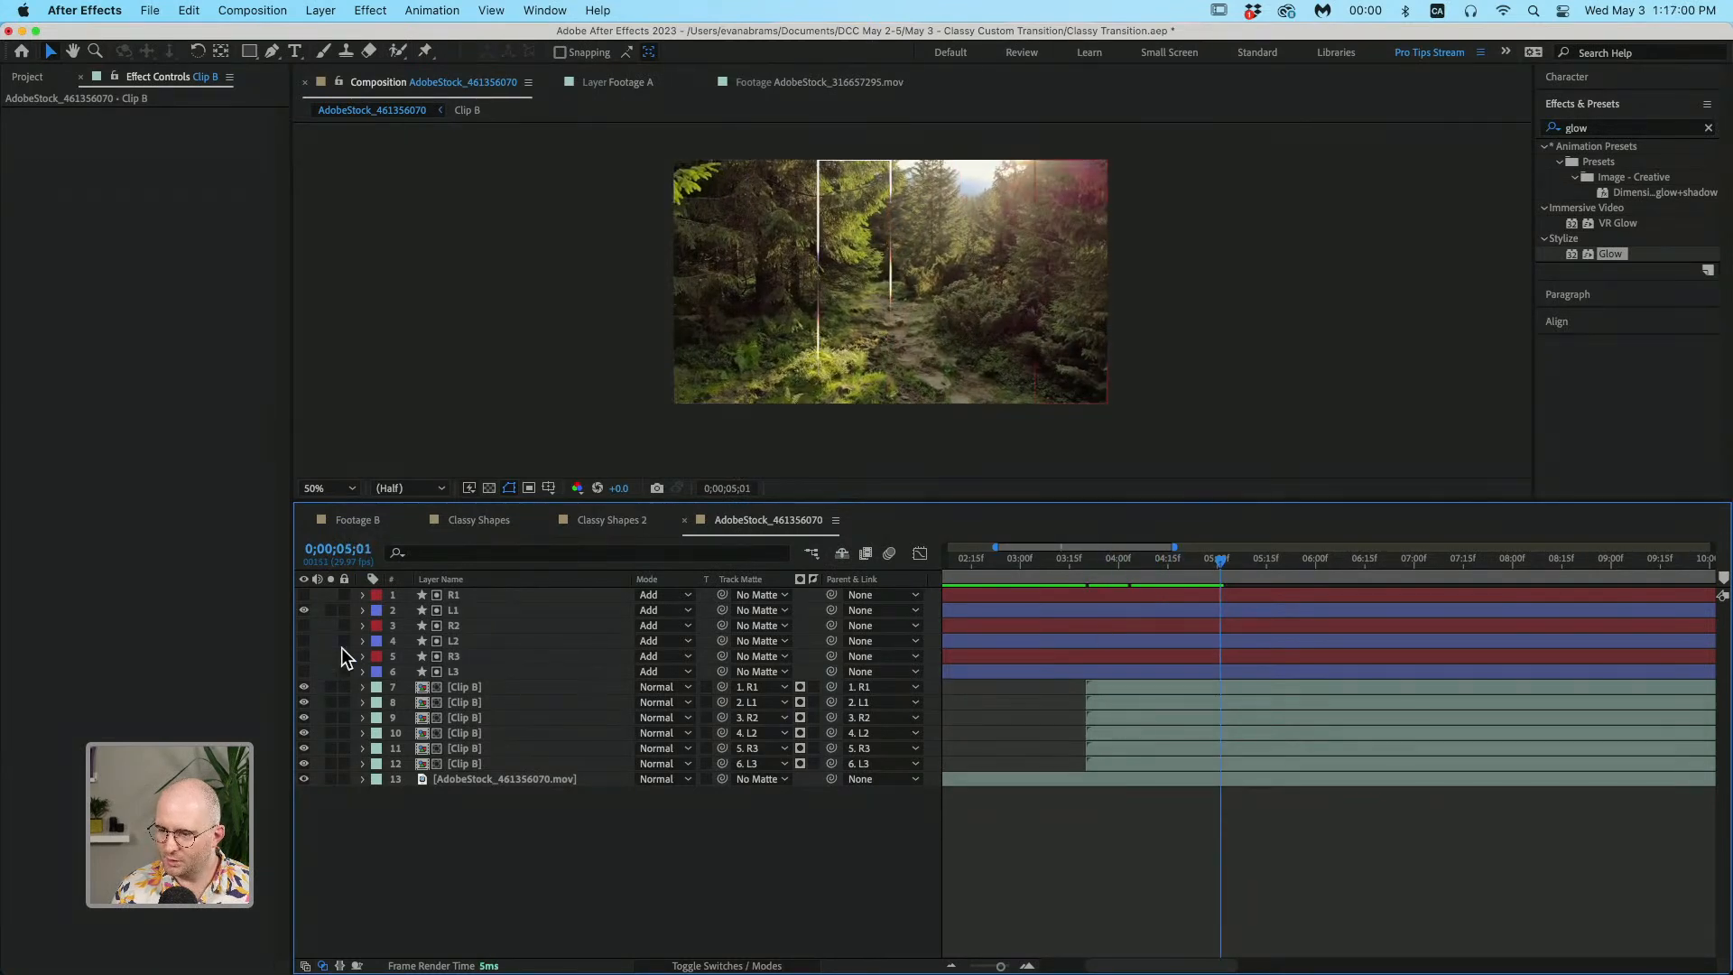
left_click_drag(301, 668, 301, 674)
left_click_drag(1157, 570, 1289, 580)
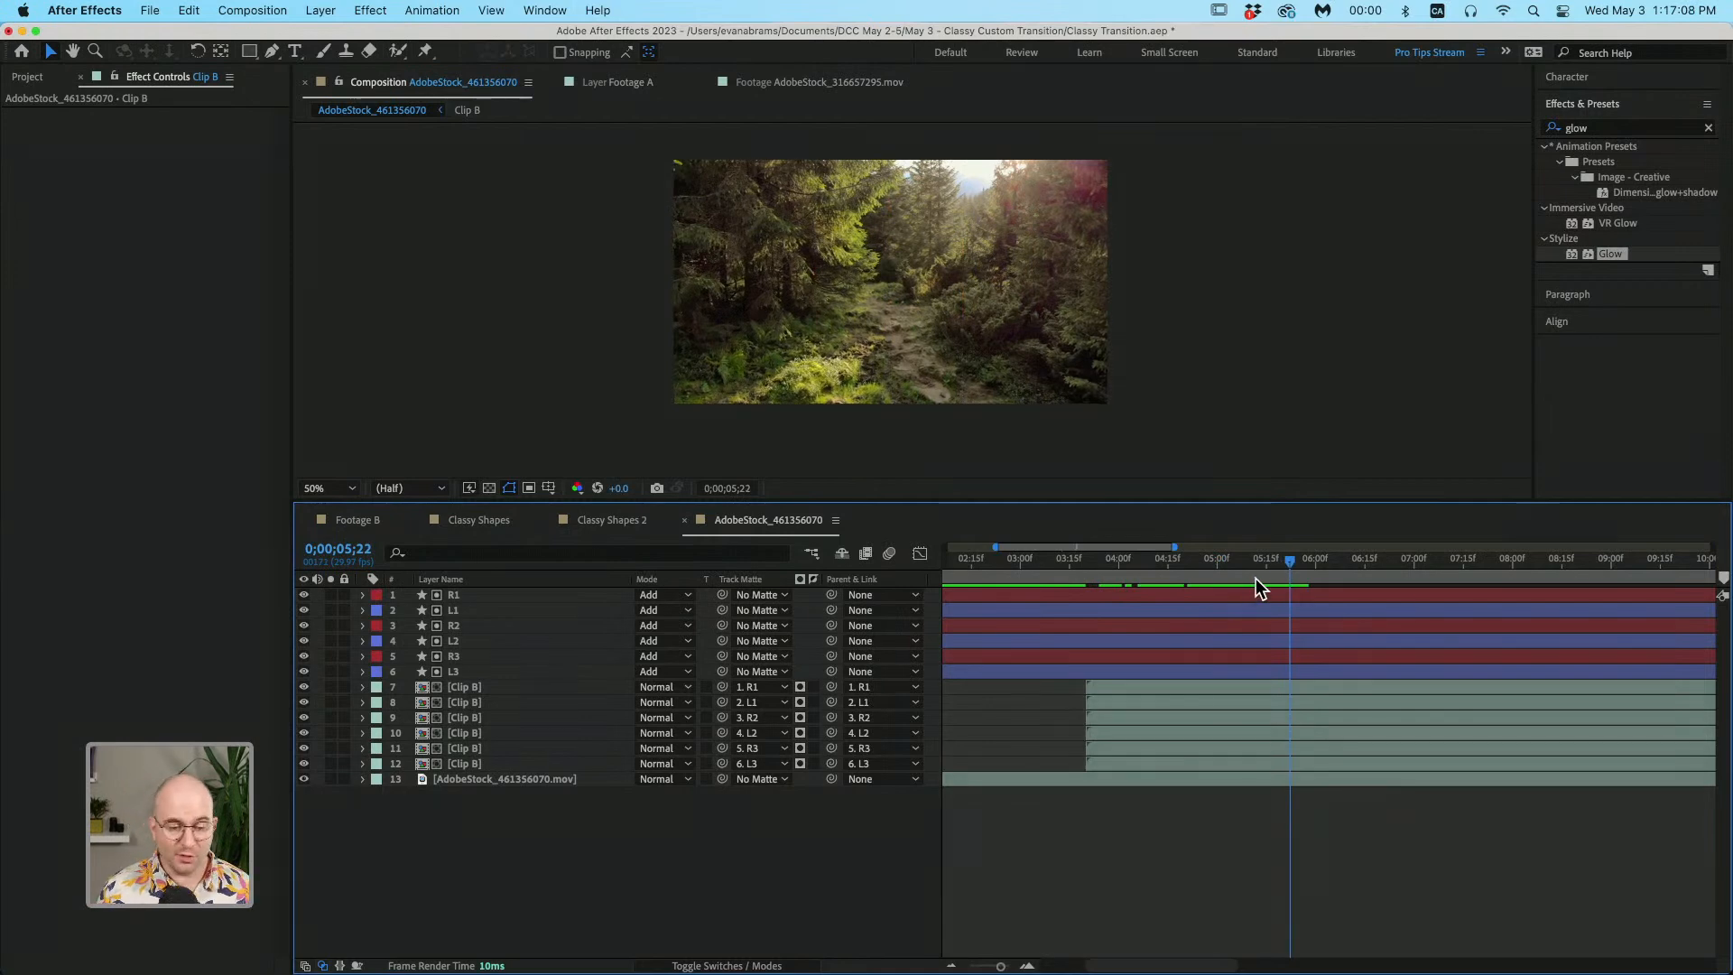
Step: Play back the complete strip transition from 0;00;03;20
left_click(1108, 564)
left_click_drag(1107, 564, 1085, 560)
key("space")
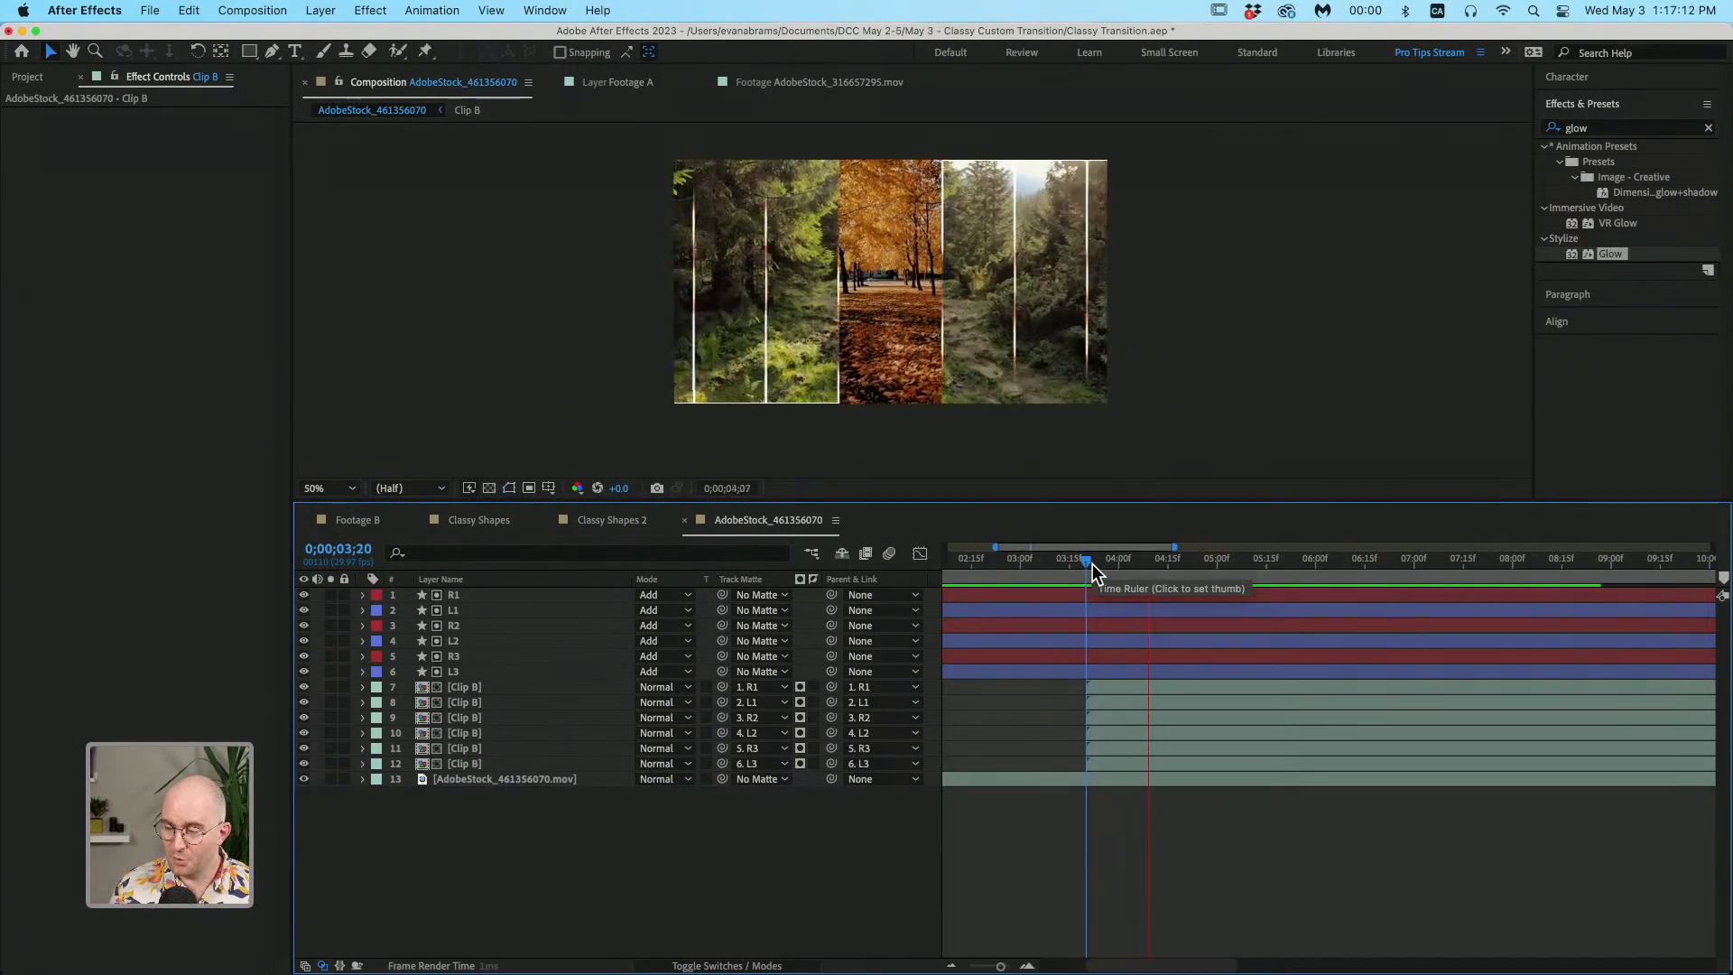
key("space")
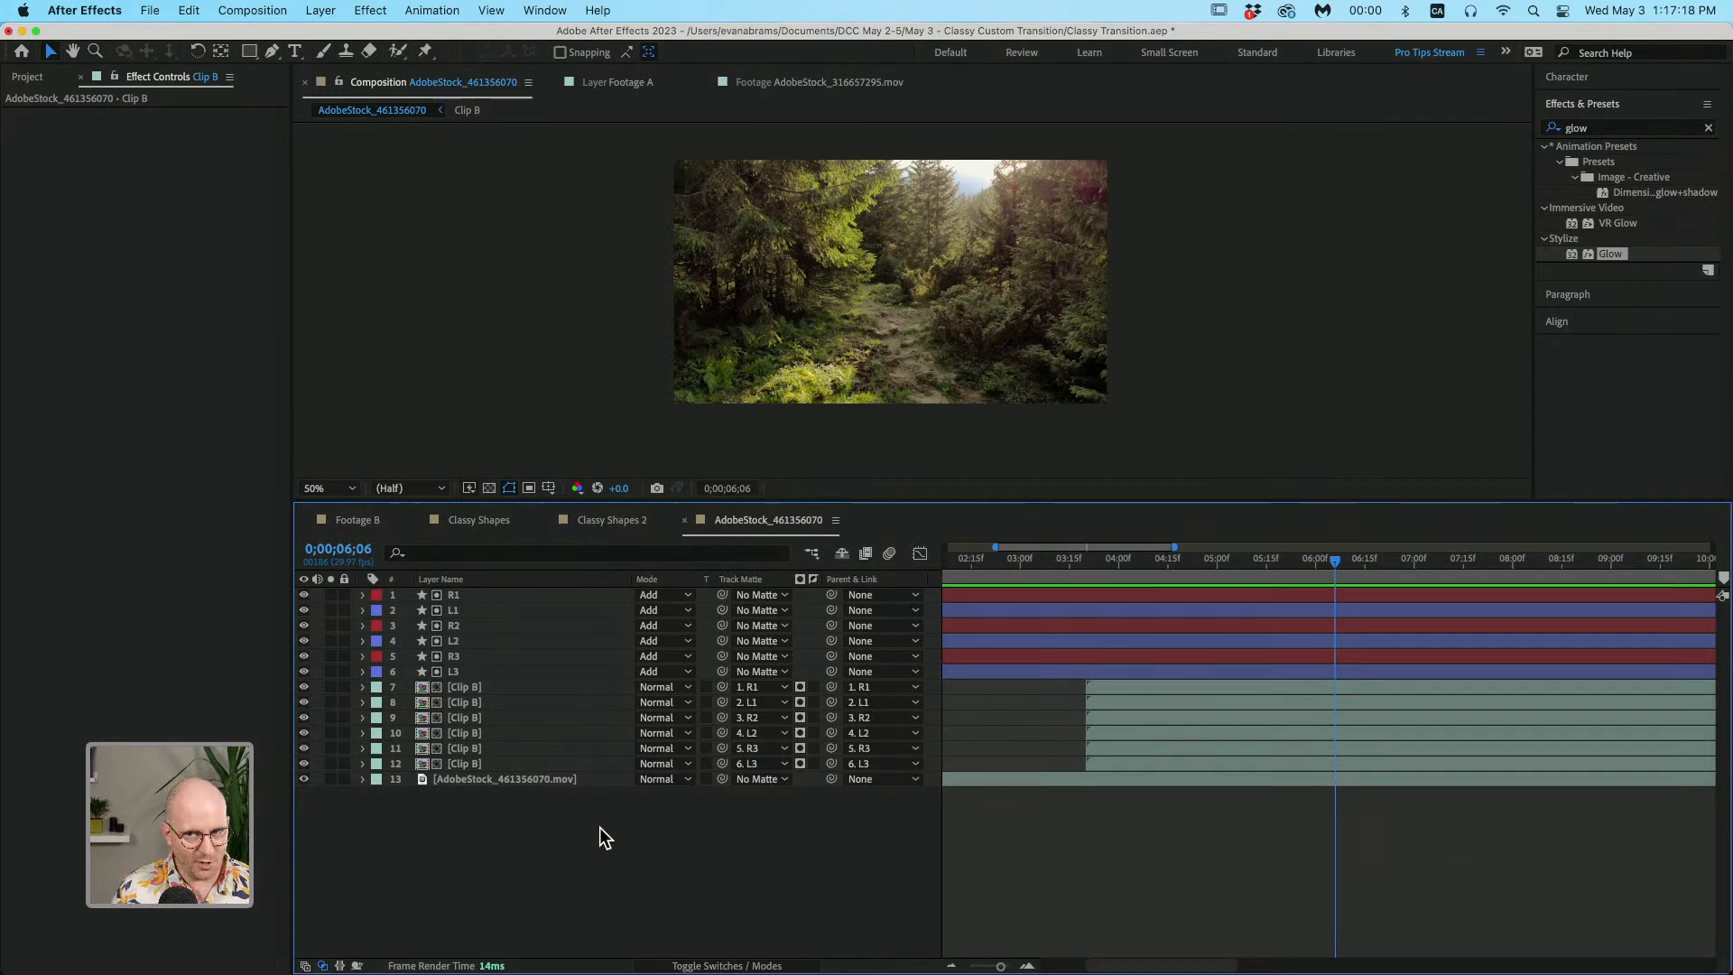
Step: Create a null object and parent the R1, L1, R2, L2, R3 and L3 layers to it
right_click(633, 836)
mouse_move(722, 736)
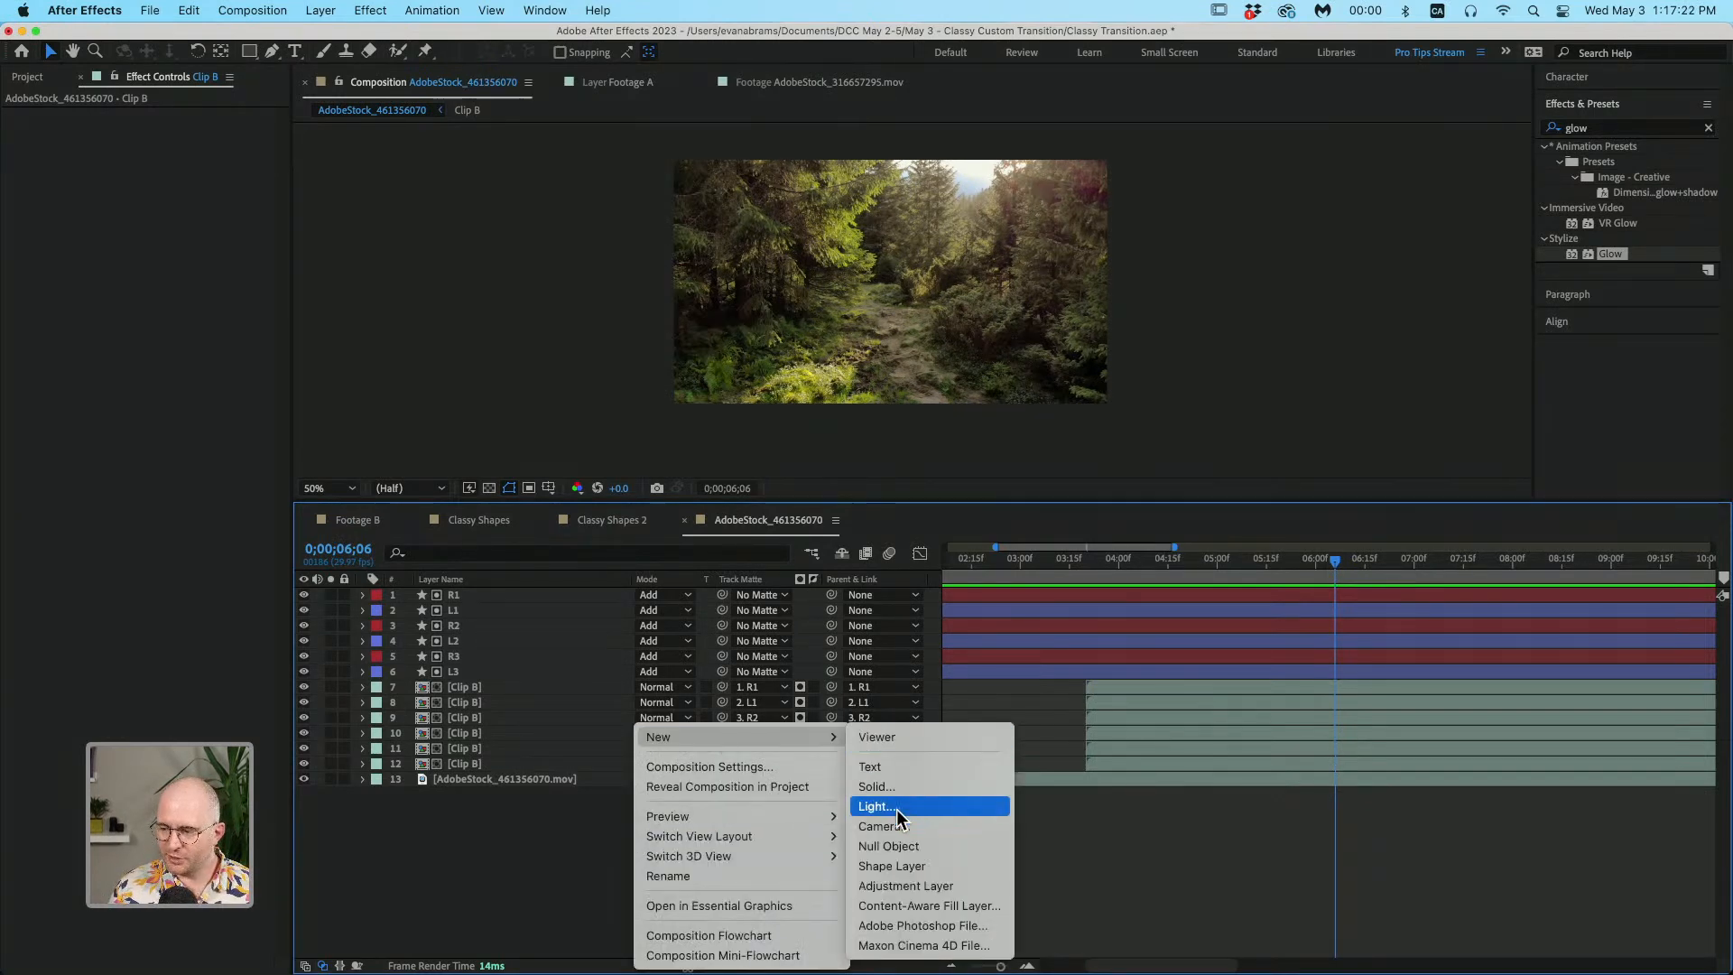
left_click(901, 844)
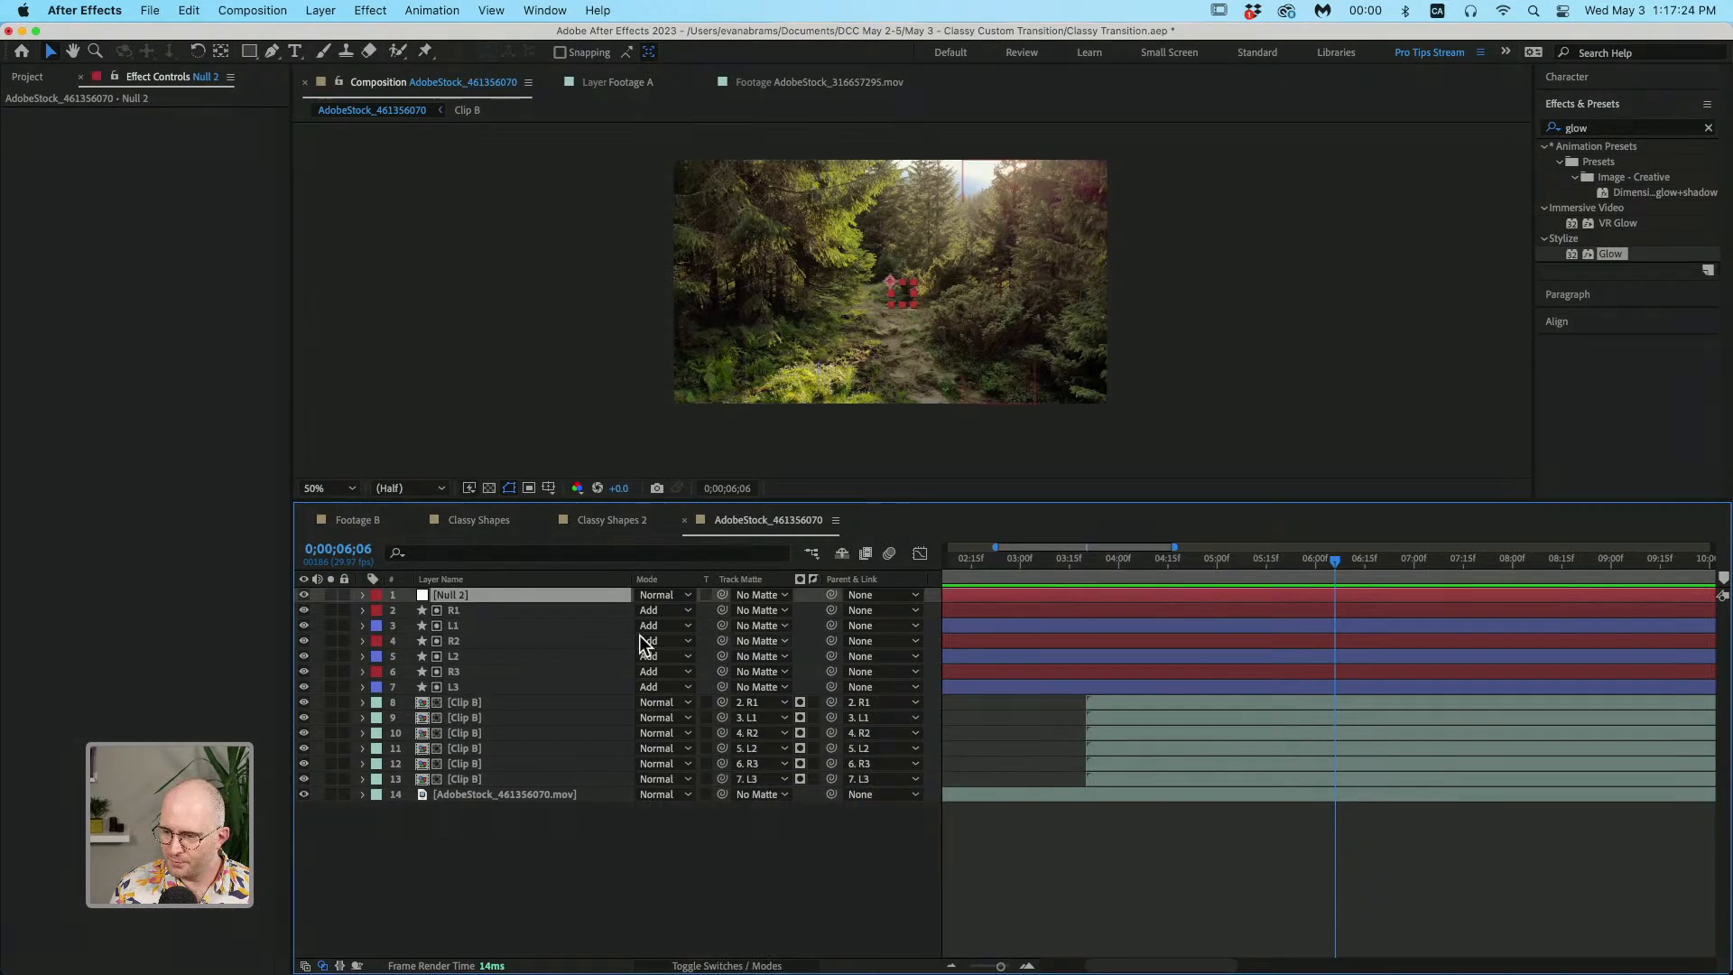
left_click(473, 611)
left_click(466, 686, "shift")
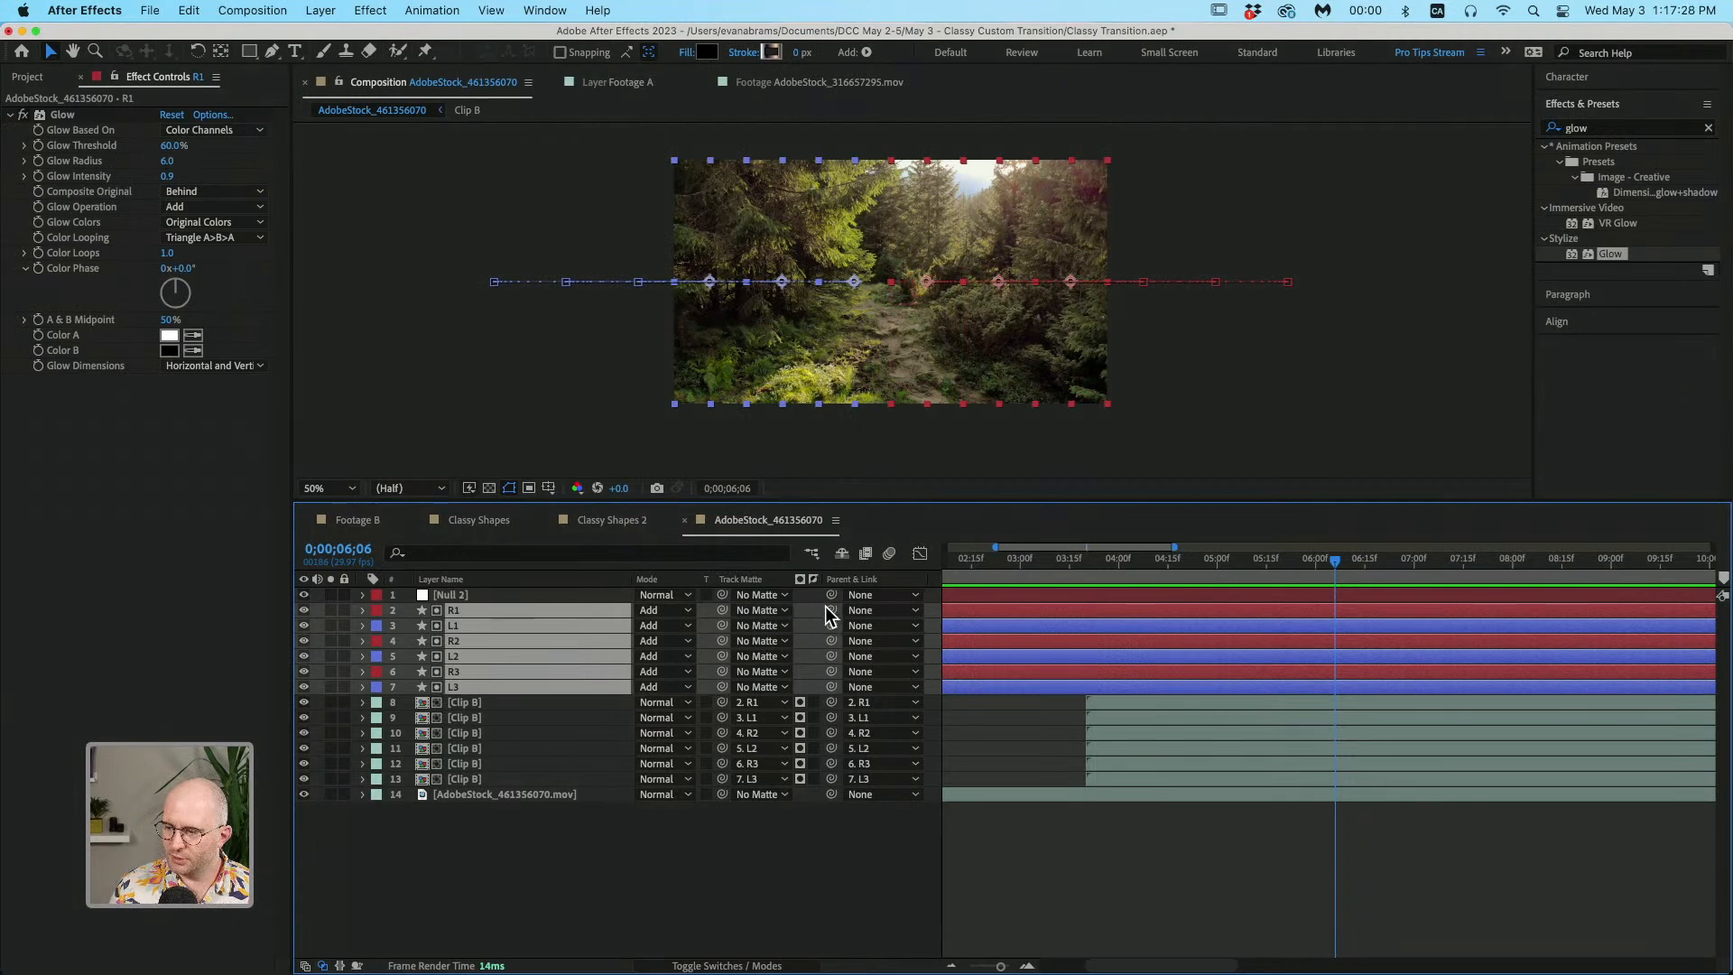
left_click_drag(822, 599, 820, 594)
left_click(681, 864)
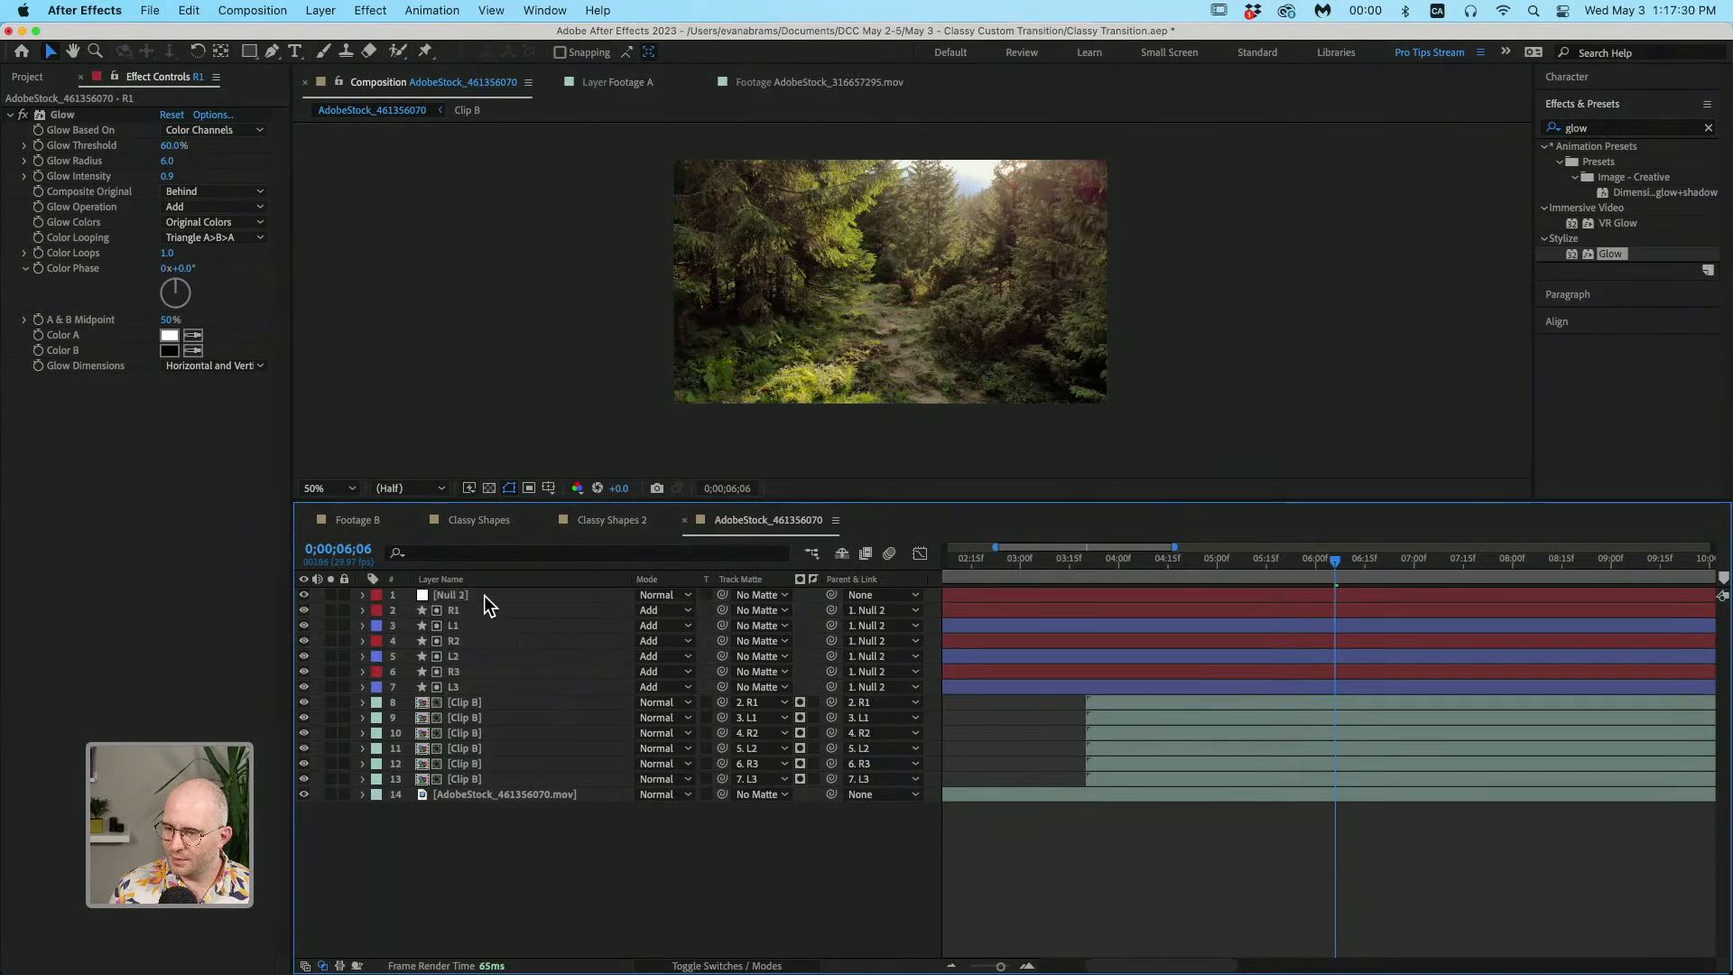
Step: Change the new null layer's label colour to yellow
left_click(484, 595)
left_click(378, 596)
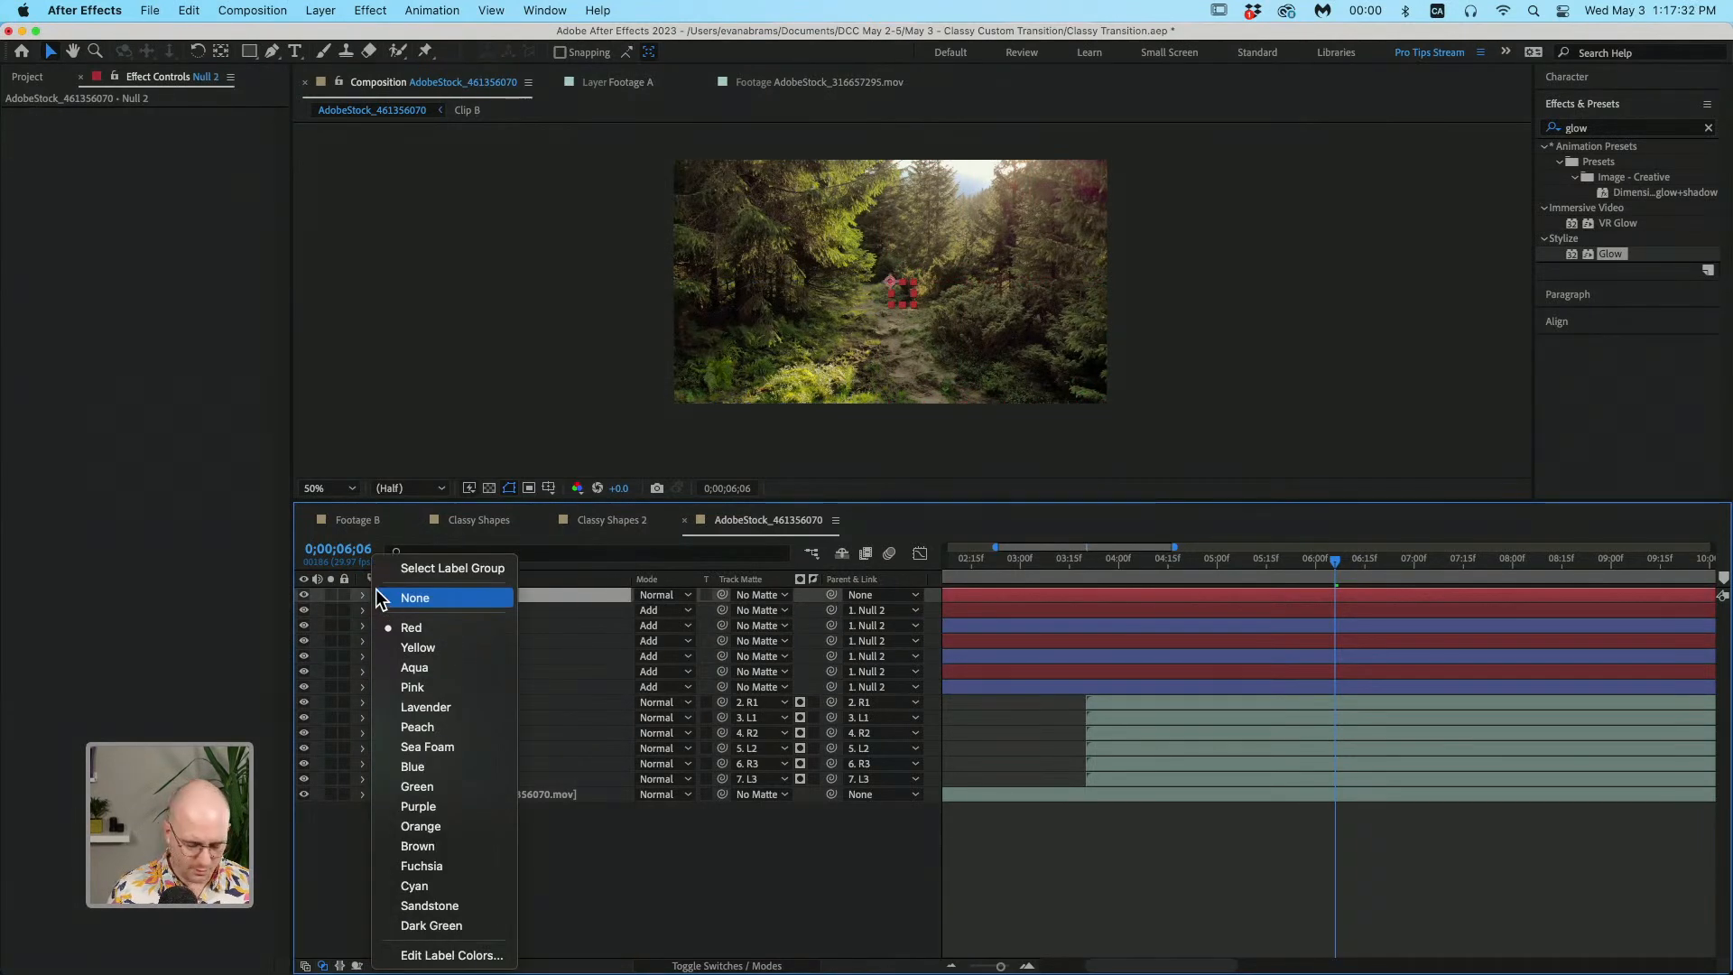
left_click(406, 647)
Step: Add a Scale keyframe to the null at 0;00;03;20 and set its scale to 110%
left_click_drag(1036, 569, 1086, 590)
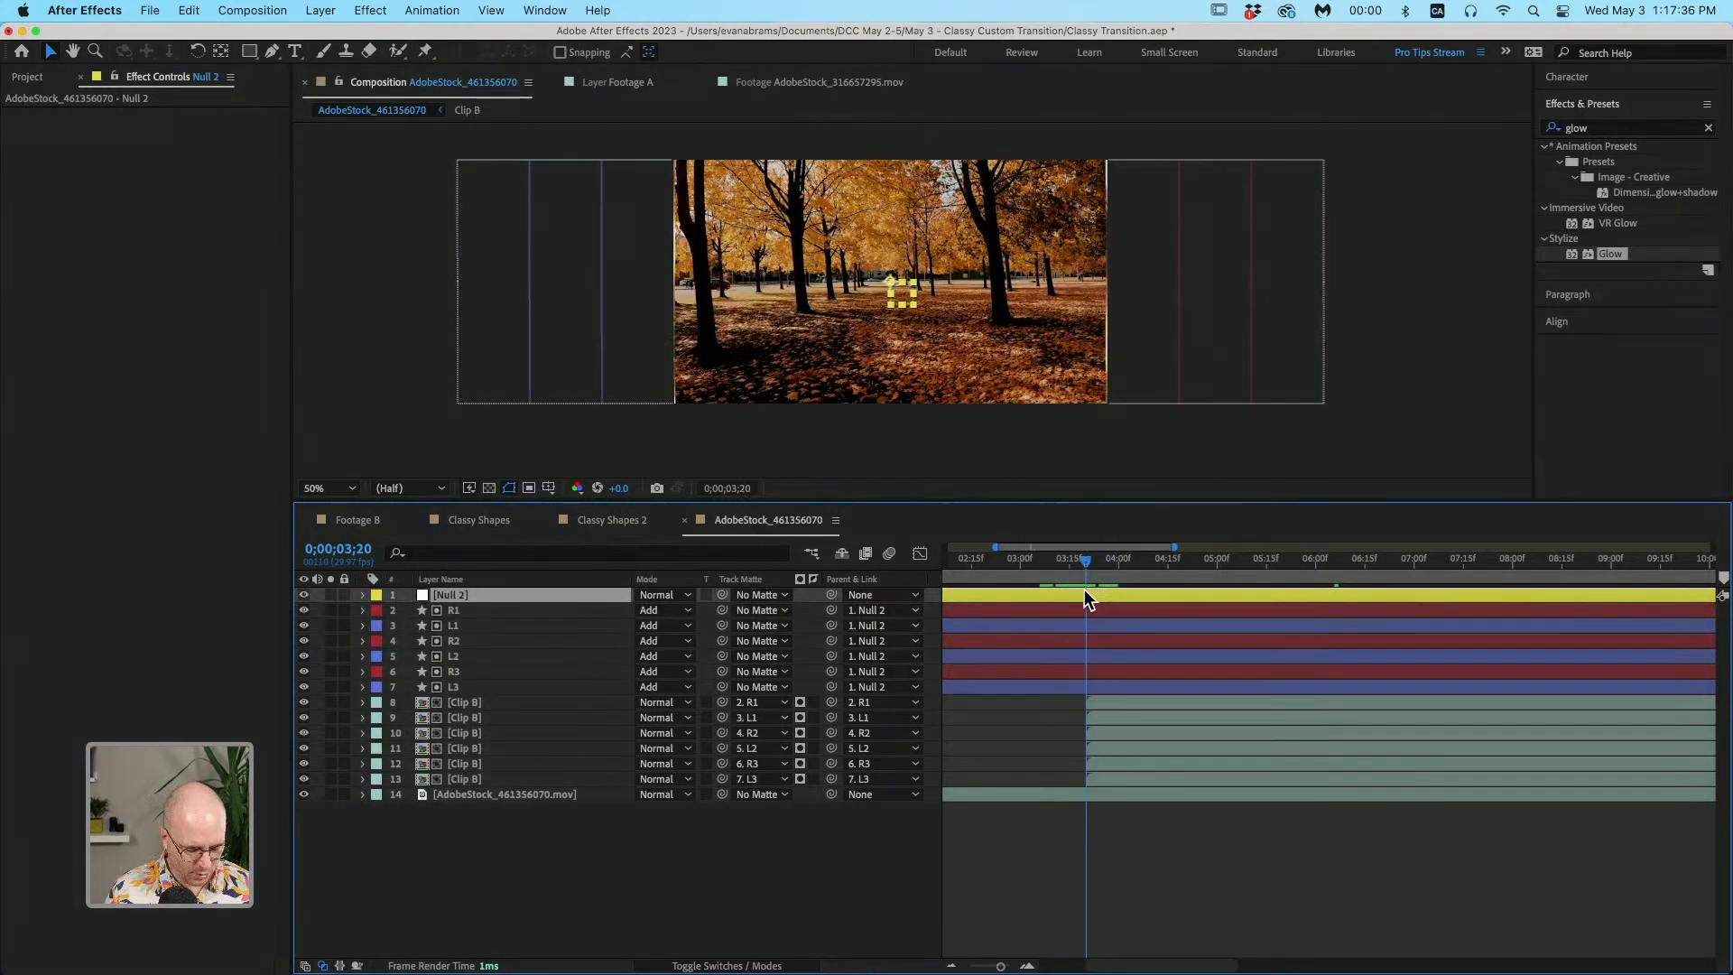
key("s")
left_click(409, 611)
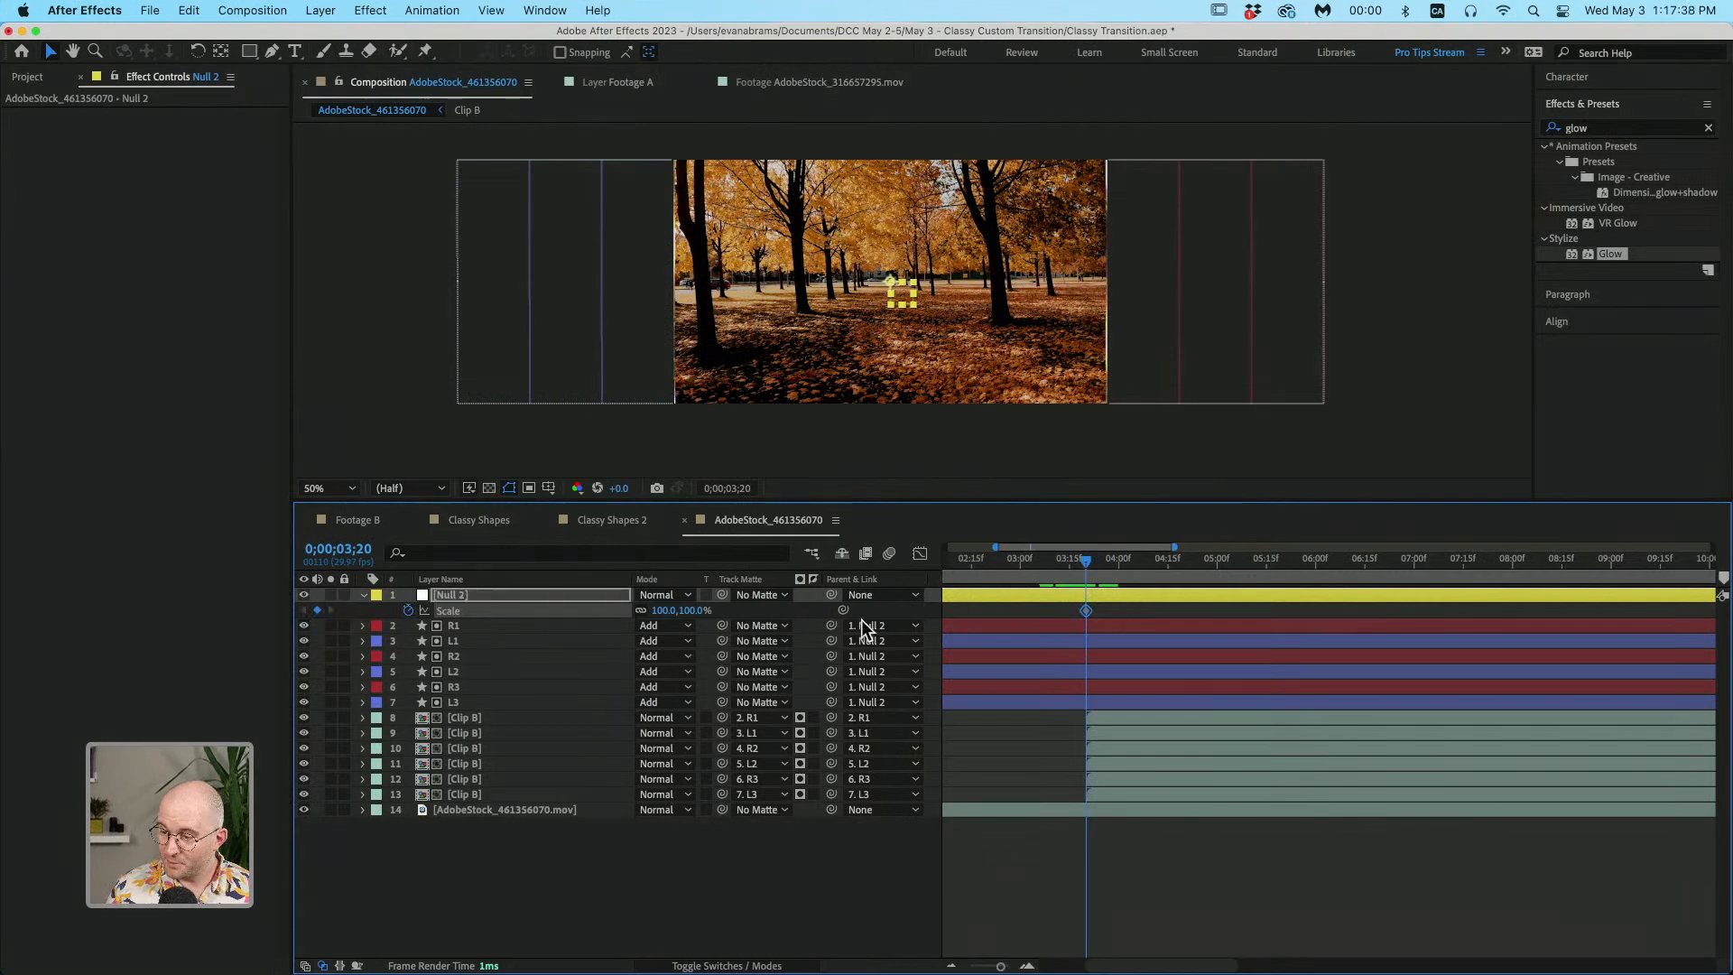
left_click(721, 611)
key("shift+Up")
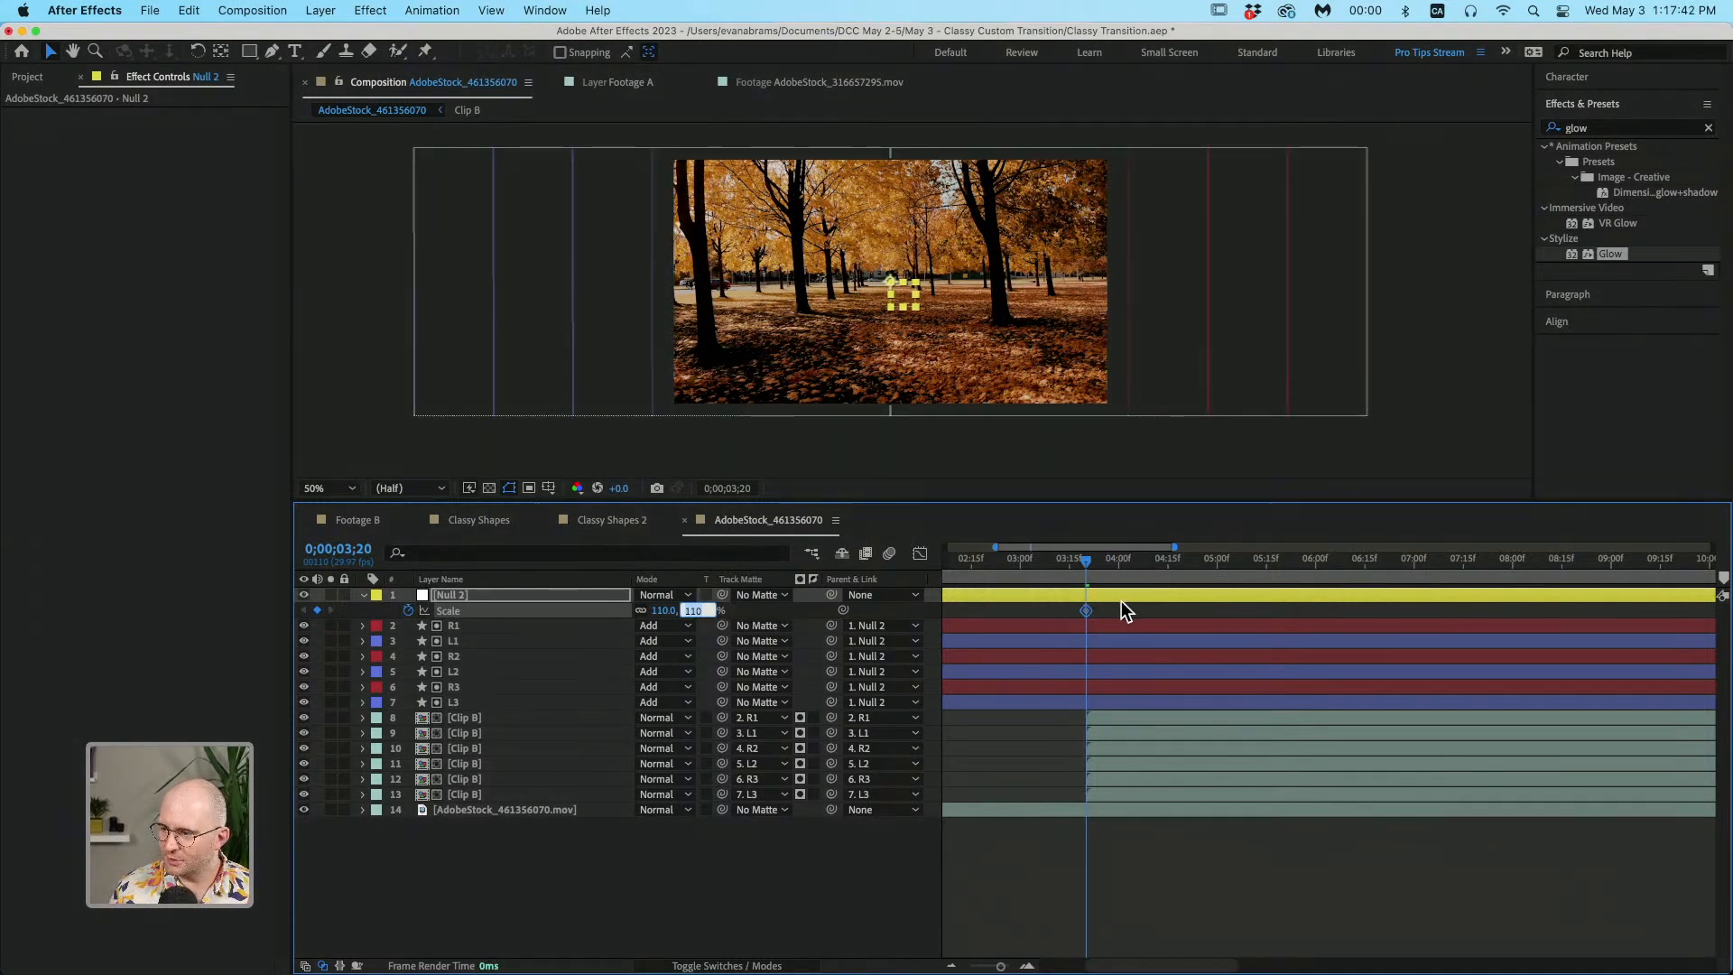
left_click(1086, 578)
Step: Reveal the keyframed properties of the null and all strip layers and examine their keyframe timing
left_click_drag(1090, 578, 1214, 576)
left_click(1201, 616)
key("u")
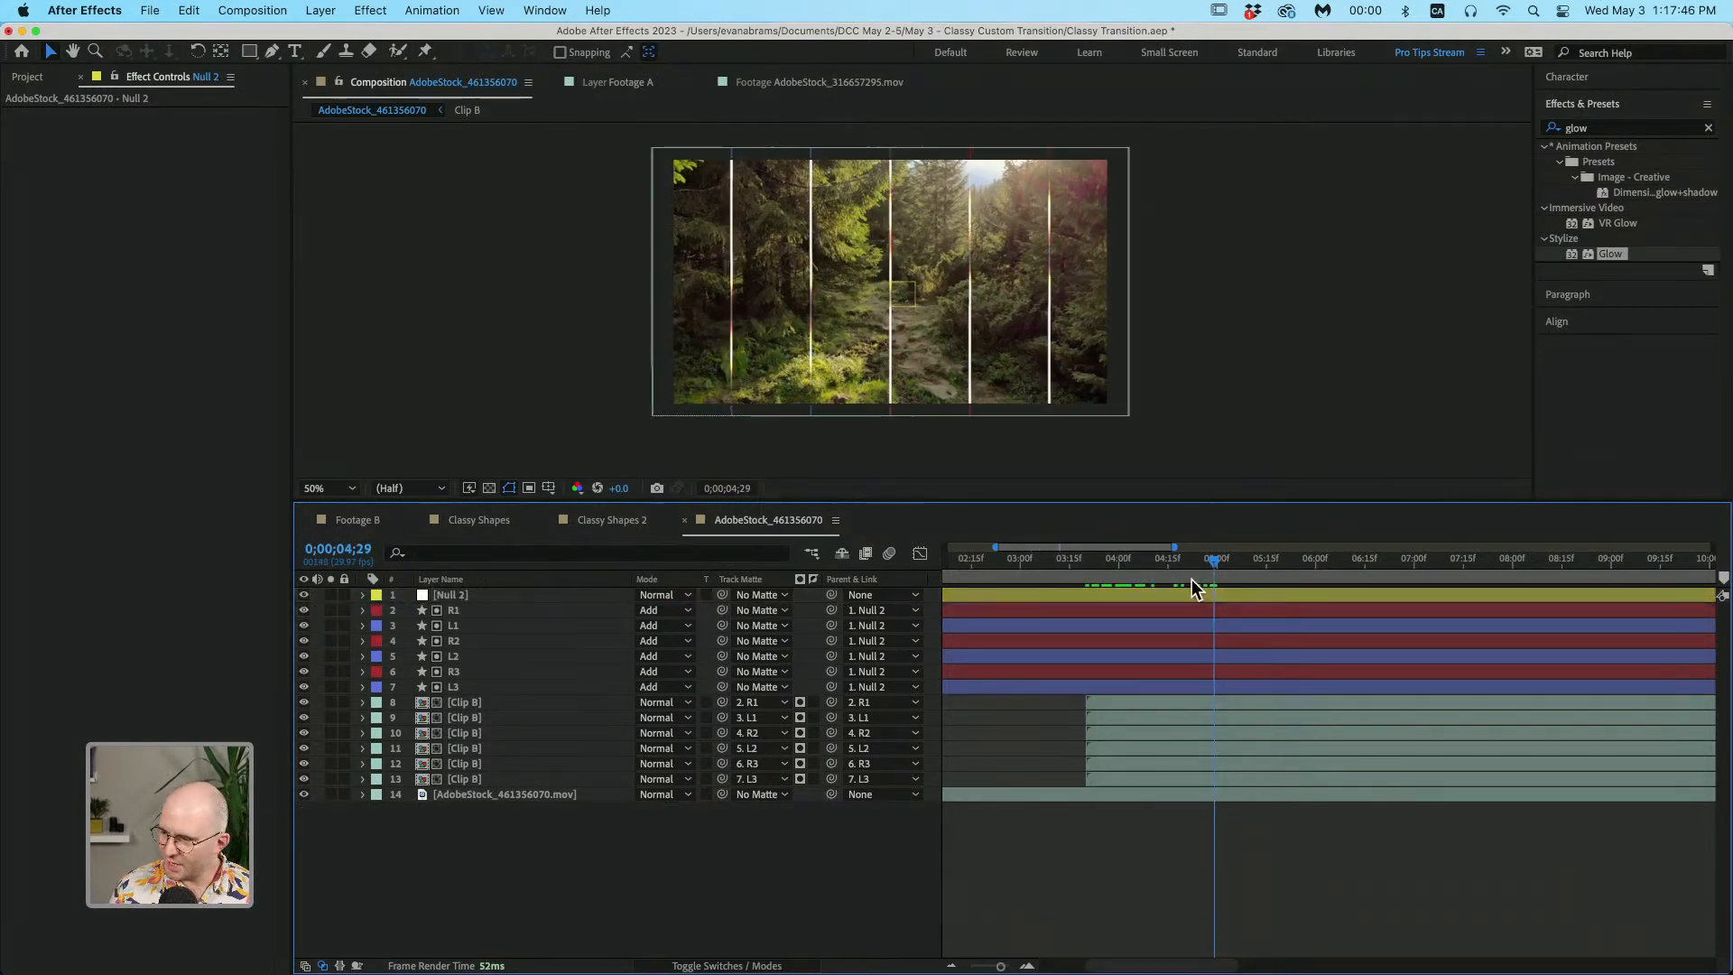
key("u")
scroll(1201, 604, "down", 5)
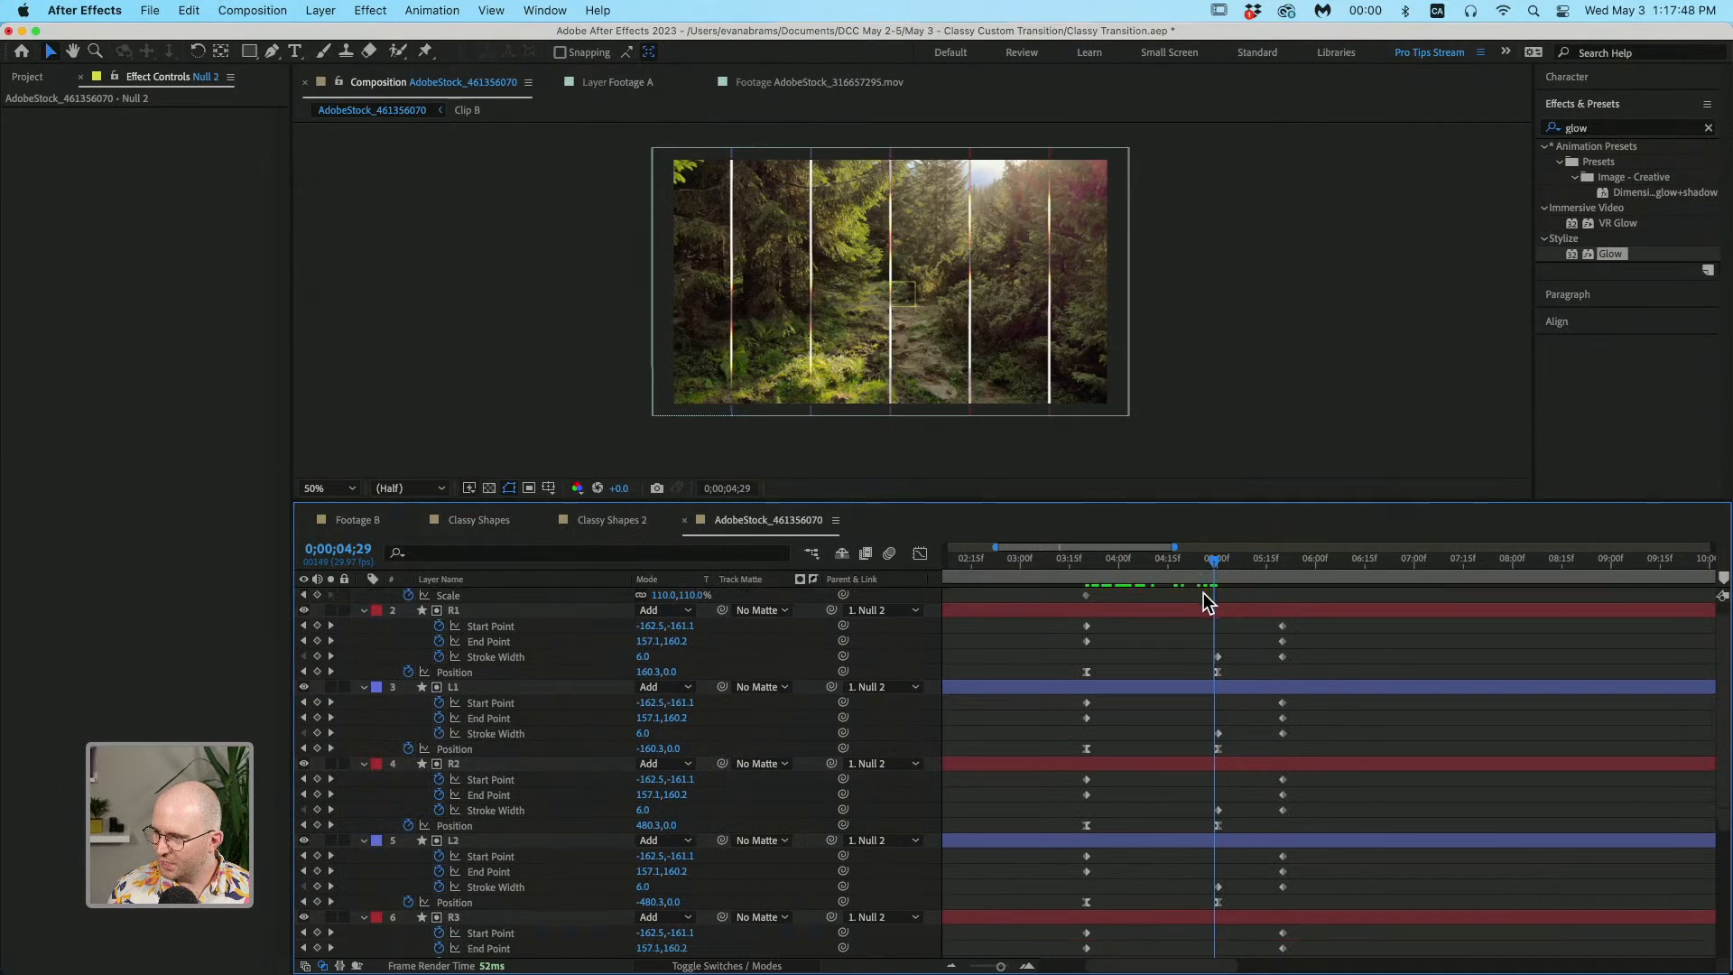
scroll(1199, 668, "down", 5)
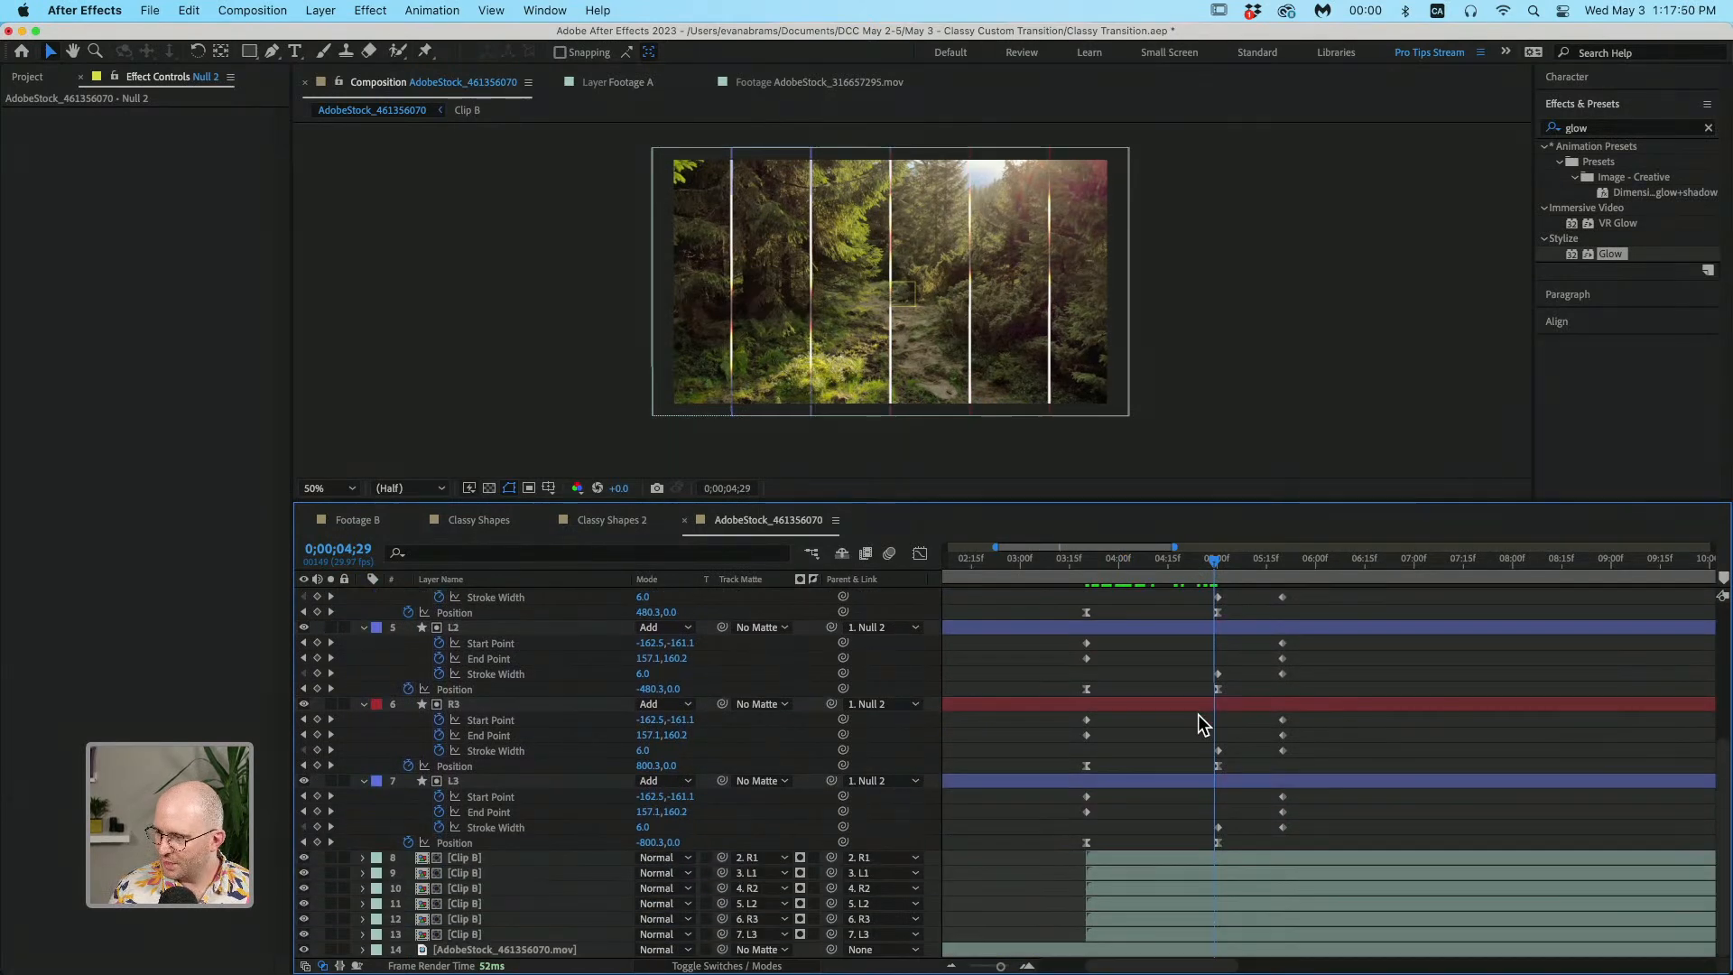
scroll(1199, 713, "up", 10)
Step: Keyframe the null's scale at 100% at 0;00;07;00 and apply Easy Ease to its scale keyframes
left_click_drag(1237, 560, 1421, 594)
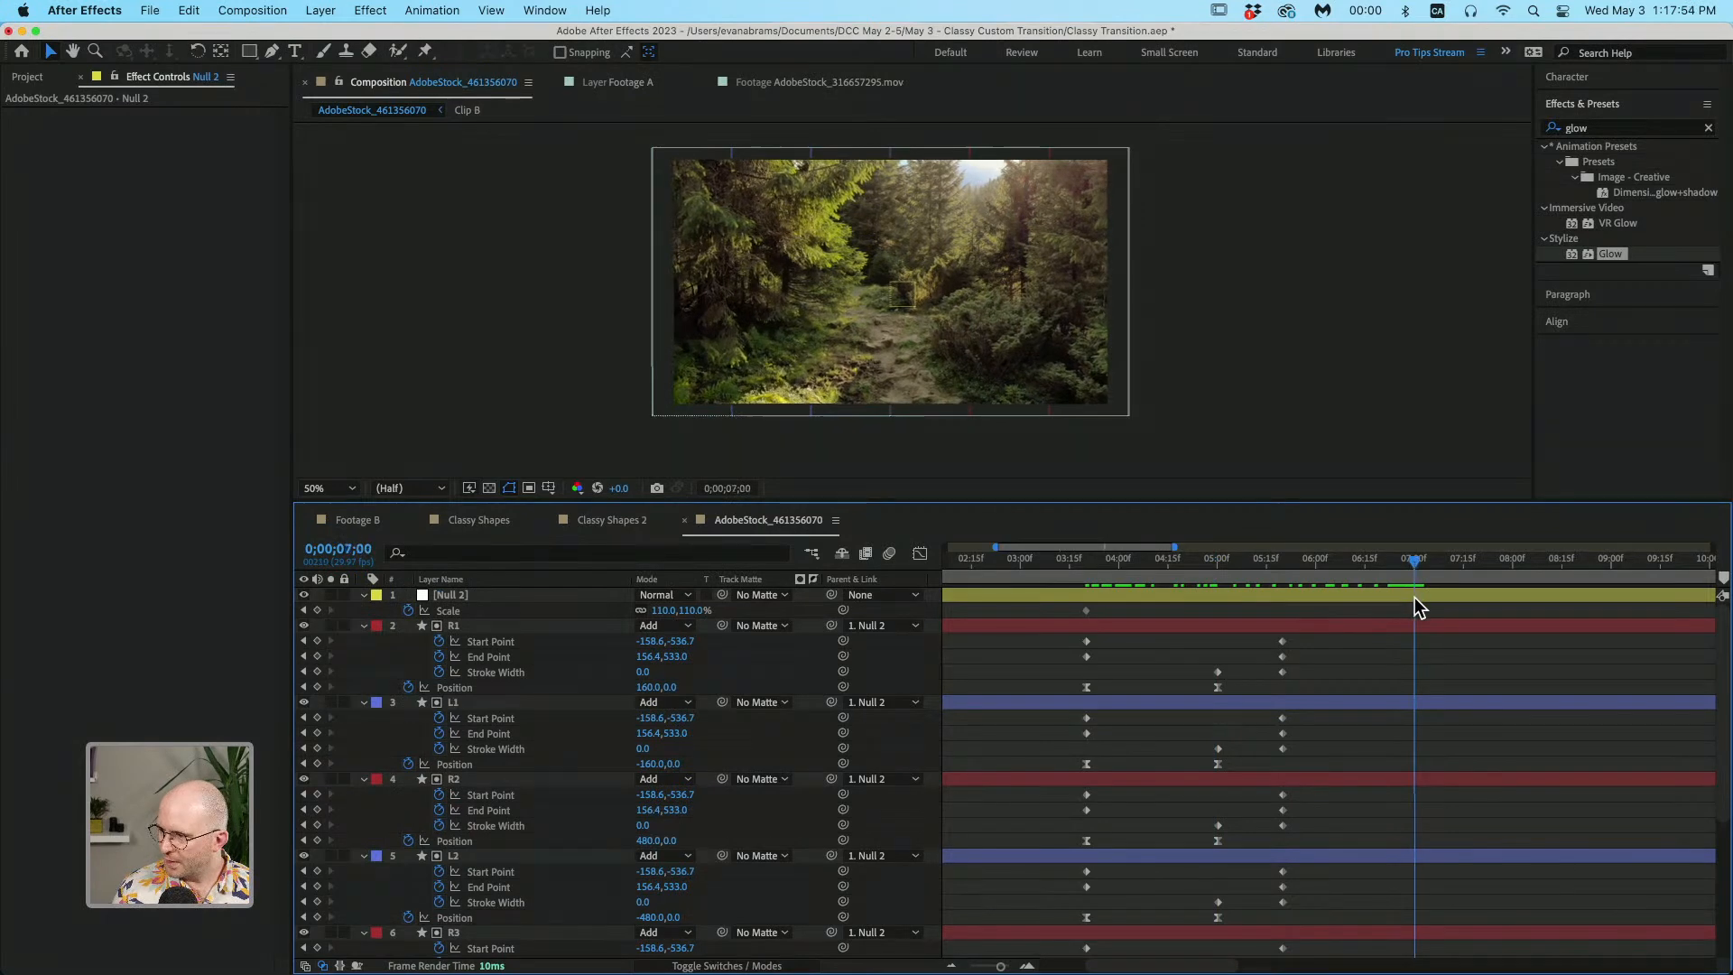
left_click(666, 610)
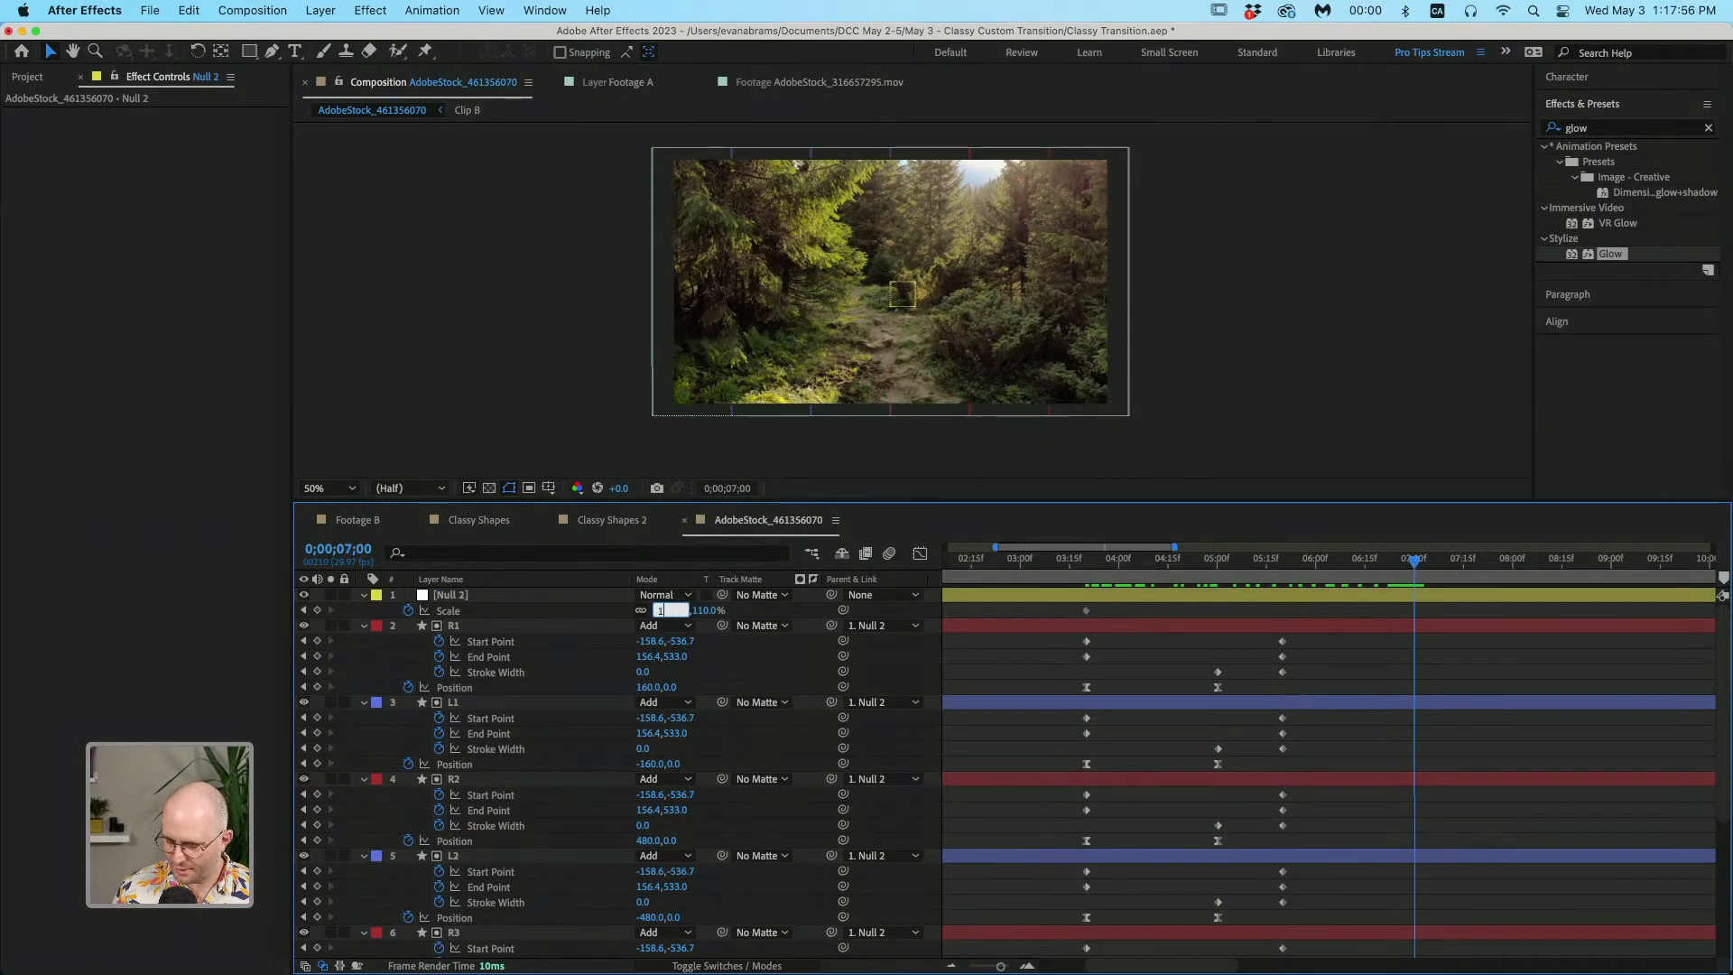
type("100")
key("Return")
key("F9")
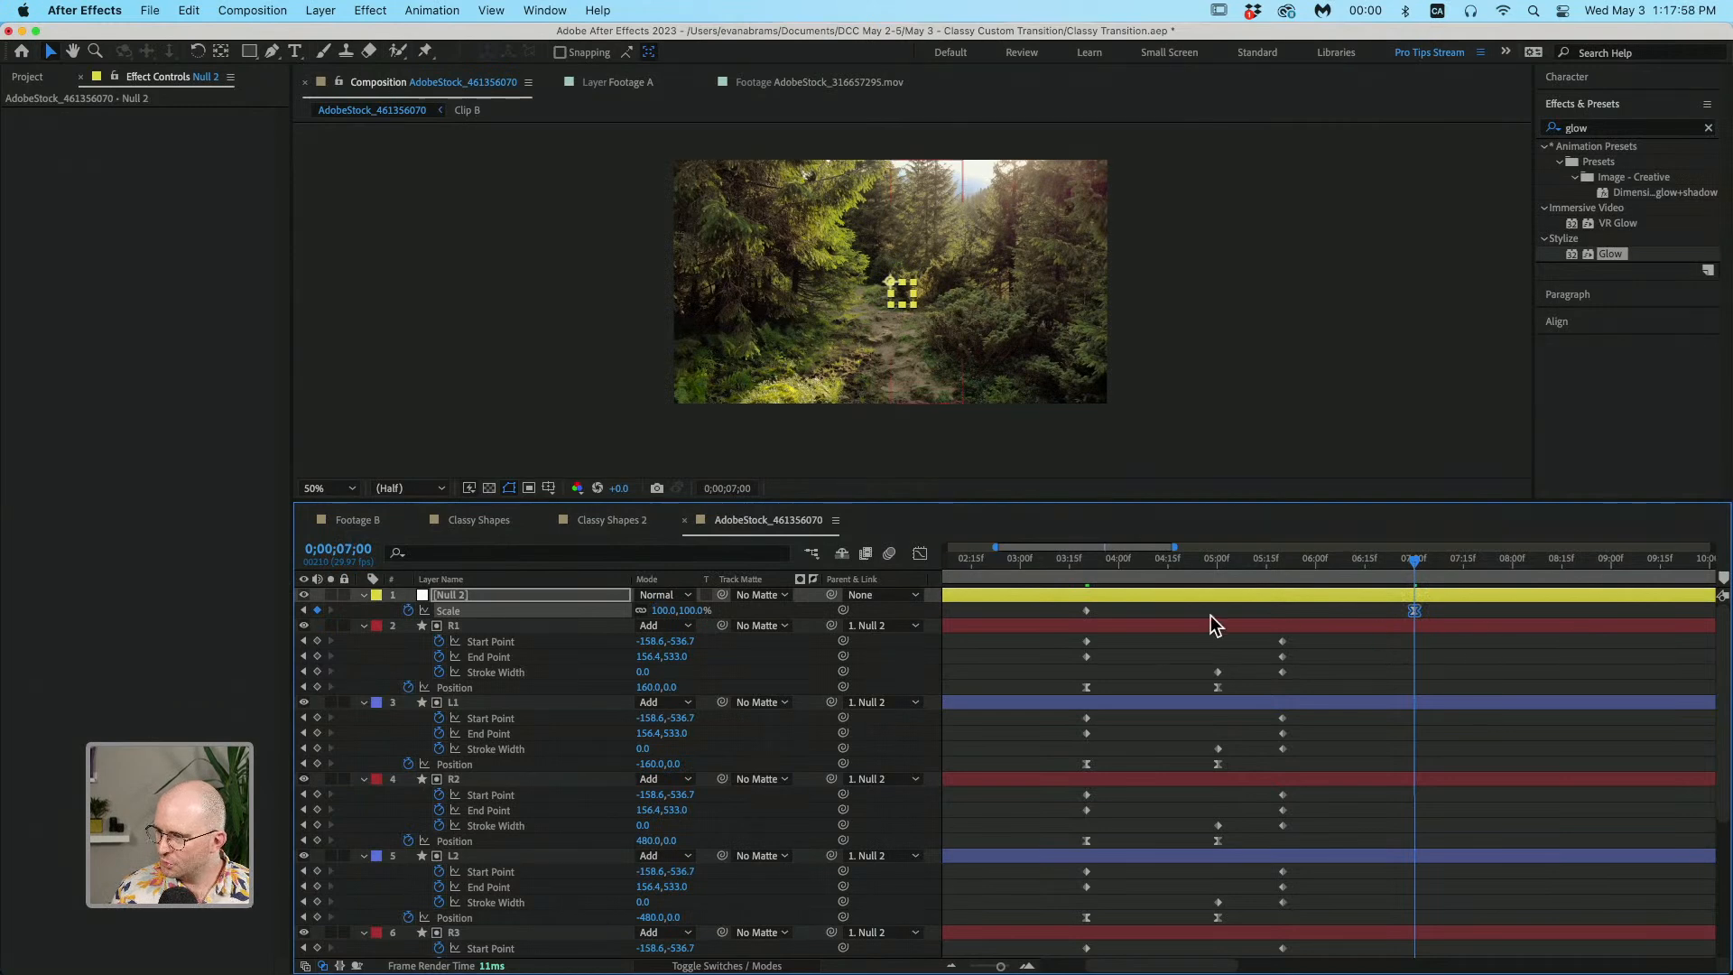
Step: Play back the transition with the scaling null from 0;00;03;22 and review the strip layers' keyframes
left_click(1091, 580)
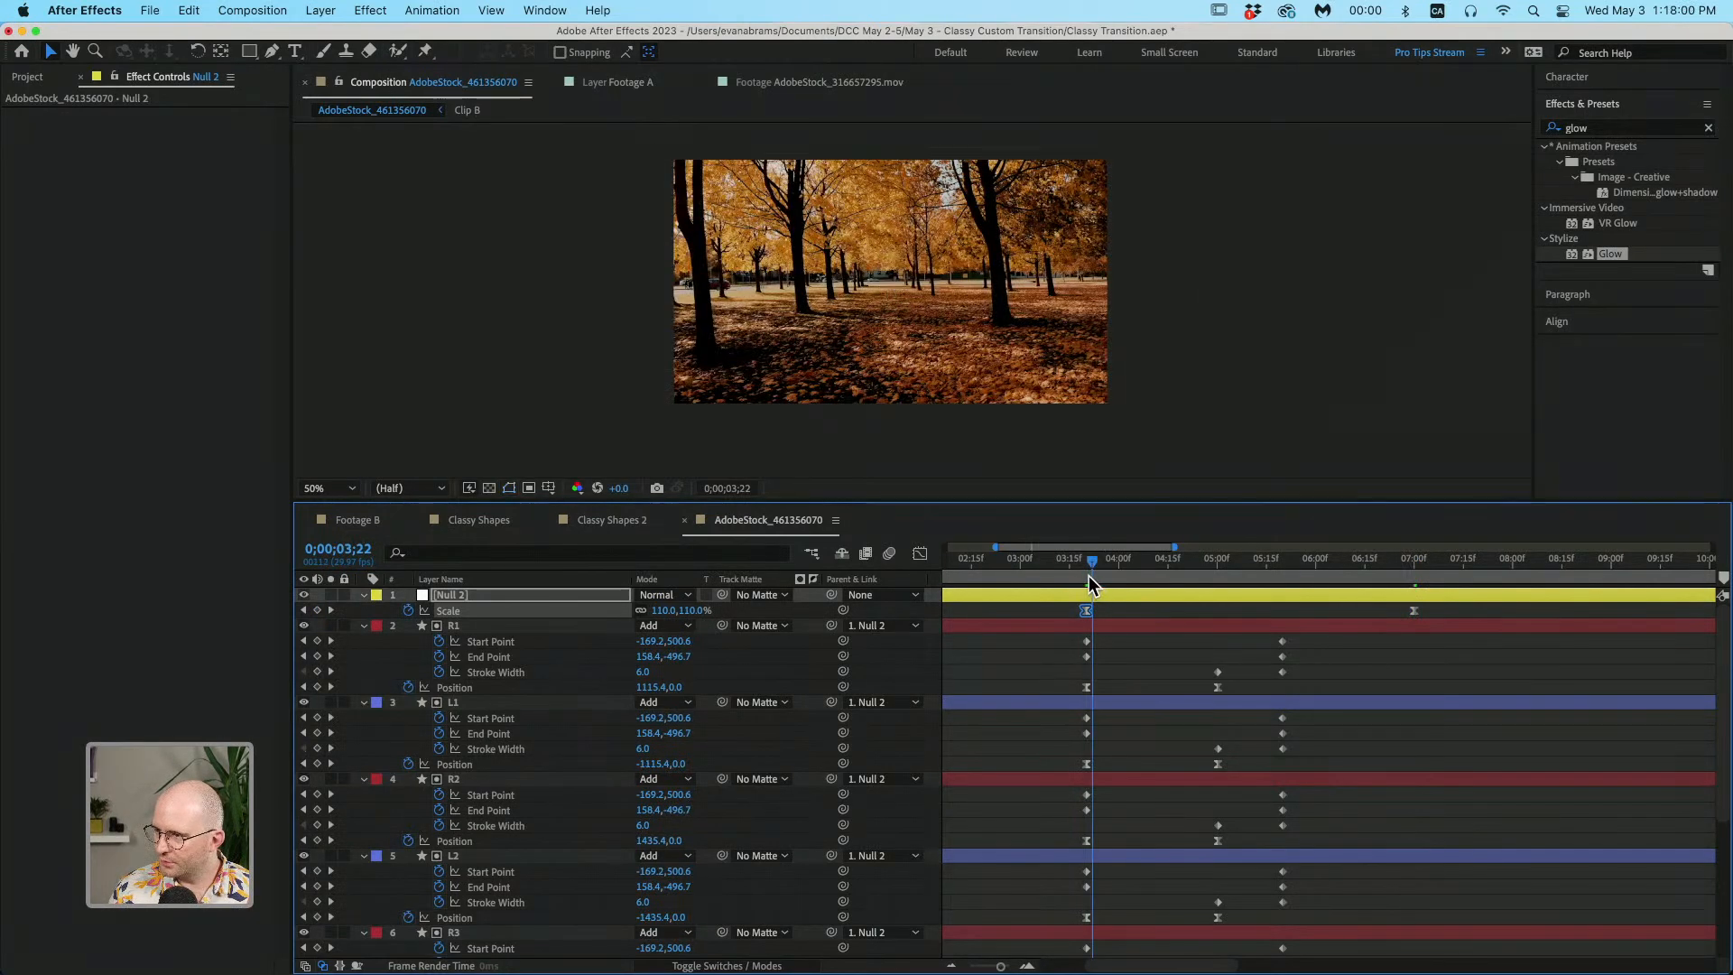
key("space")
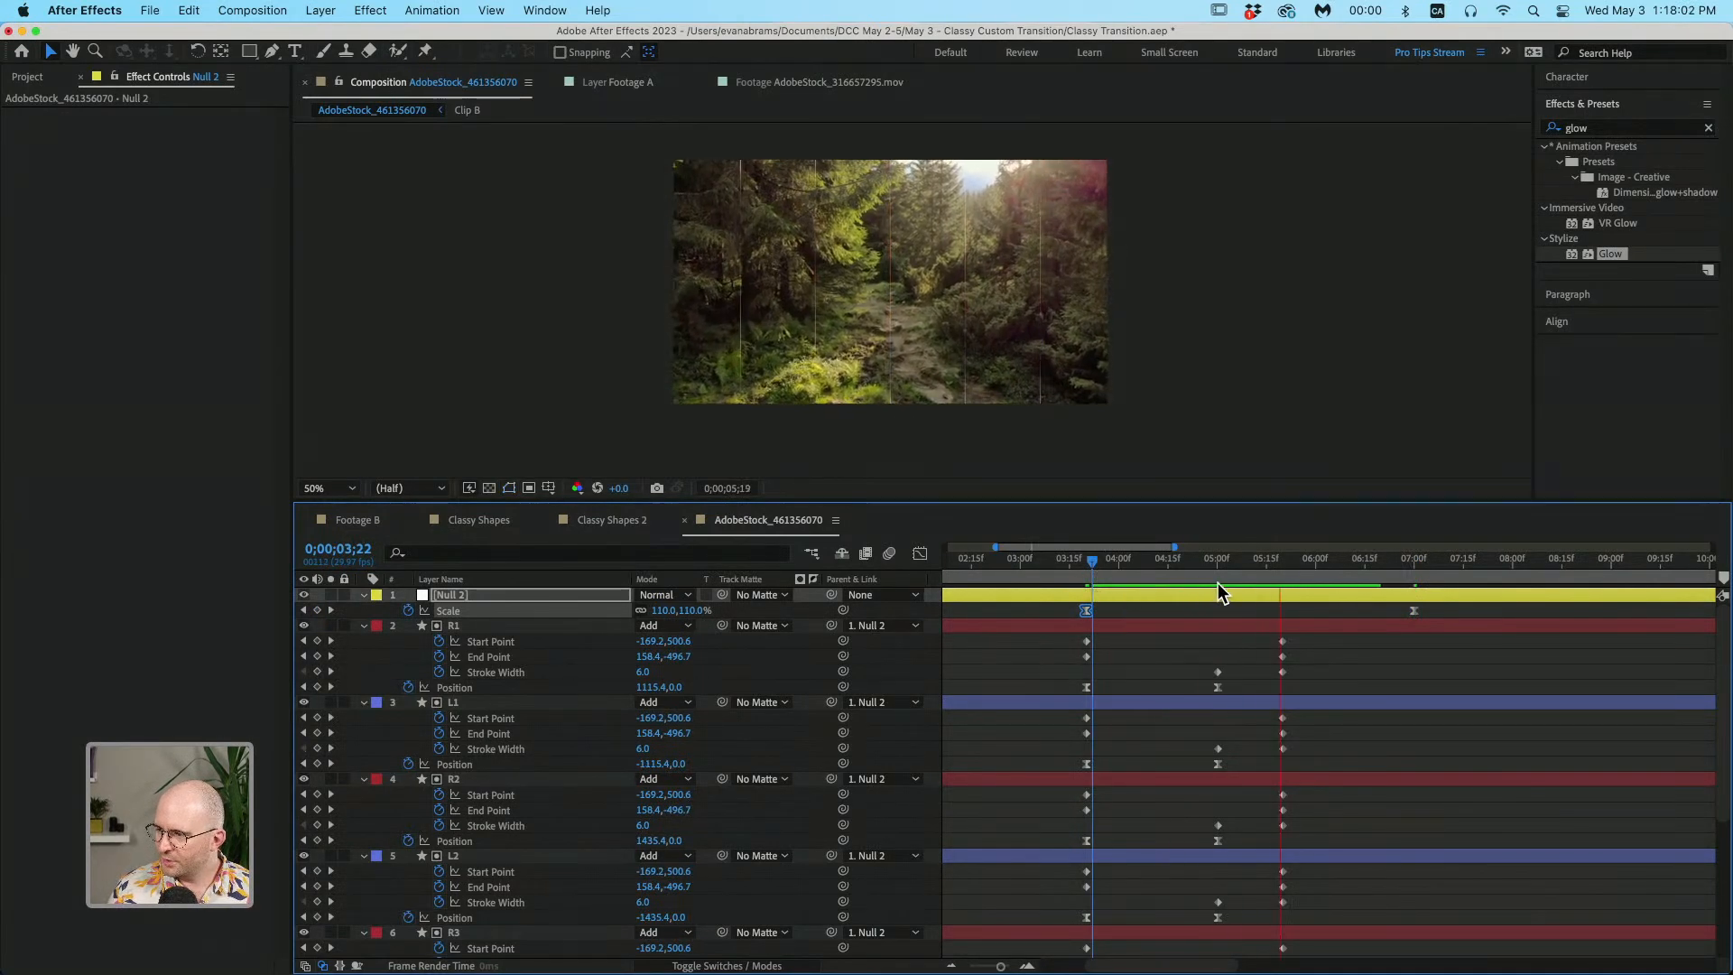
left_click(983, 628)
scroll(1157, 766, "down", 2)
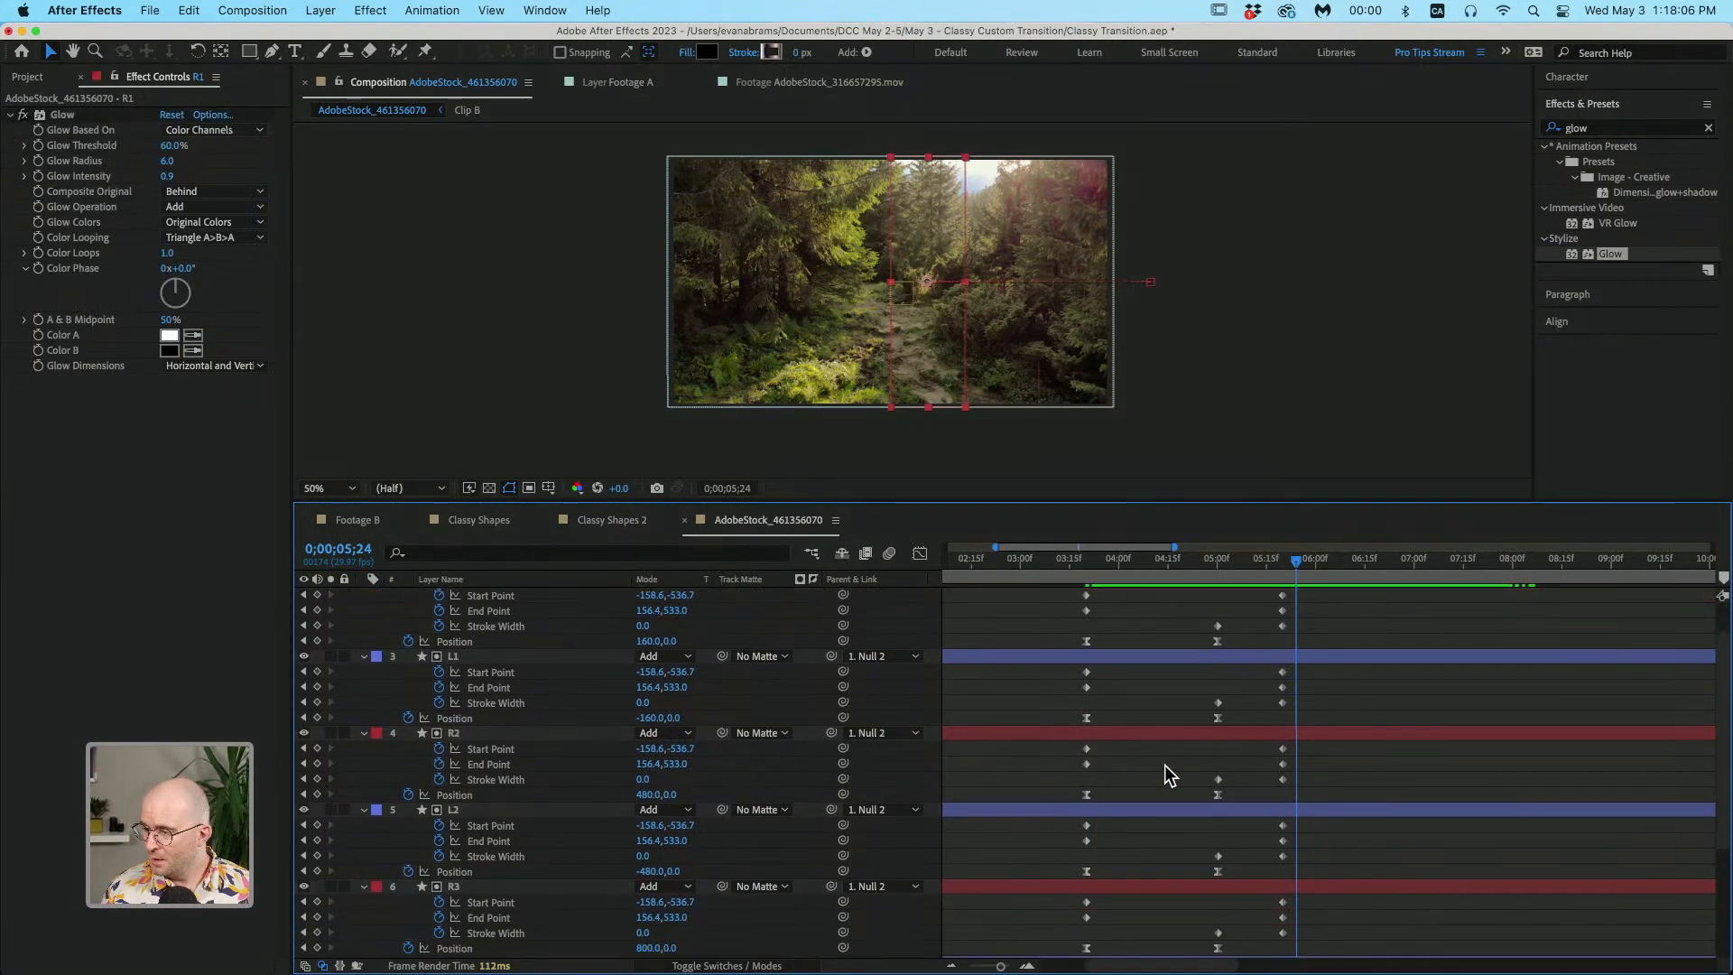
scroll(1291, 695, "up", 2)
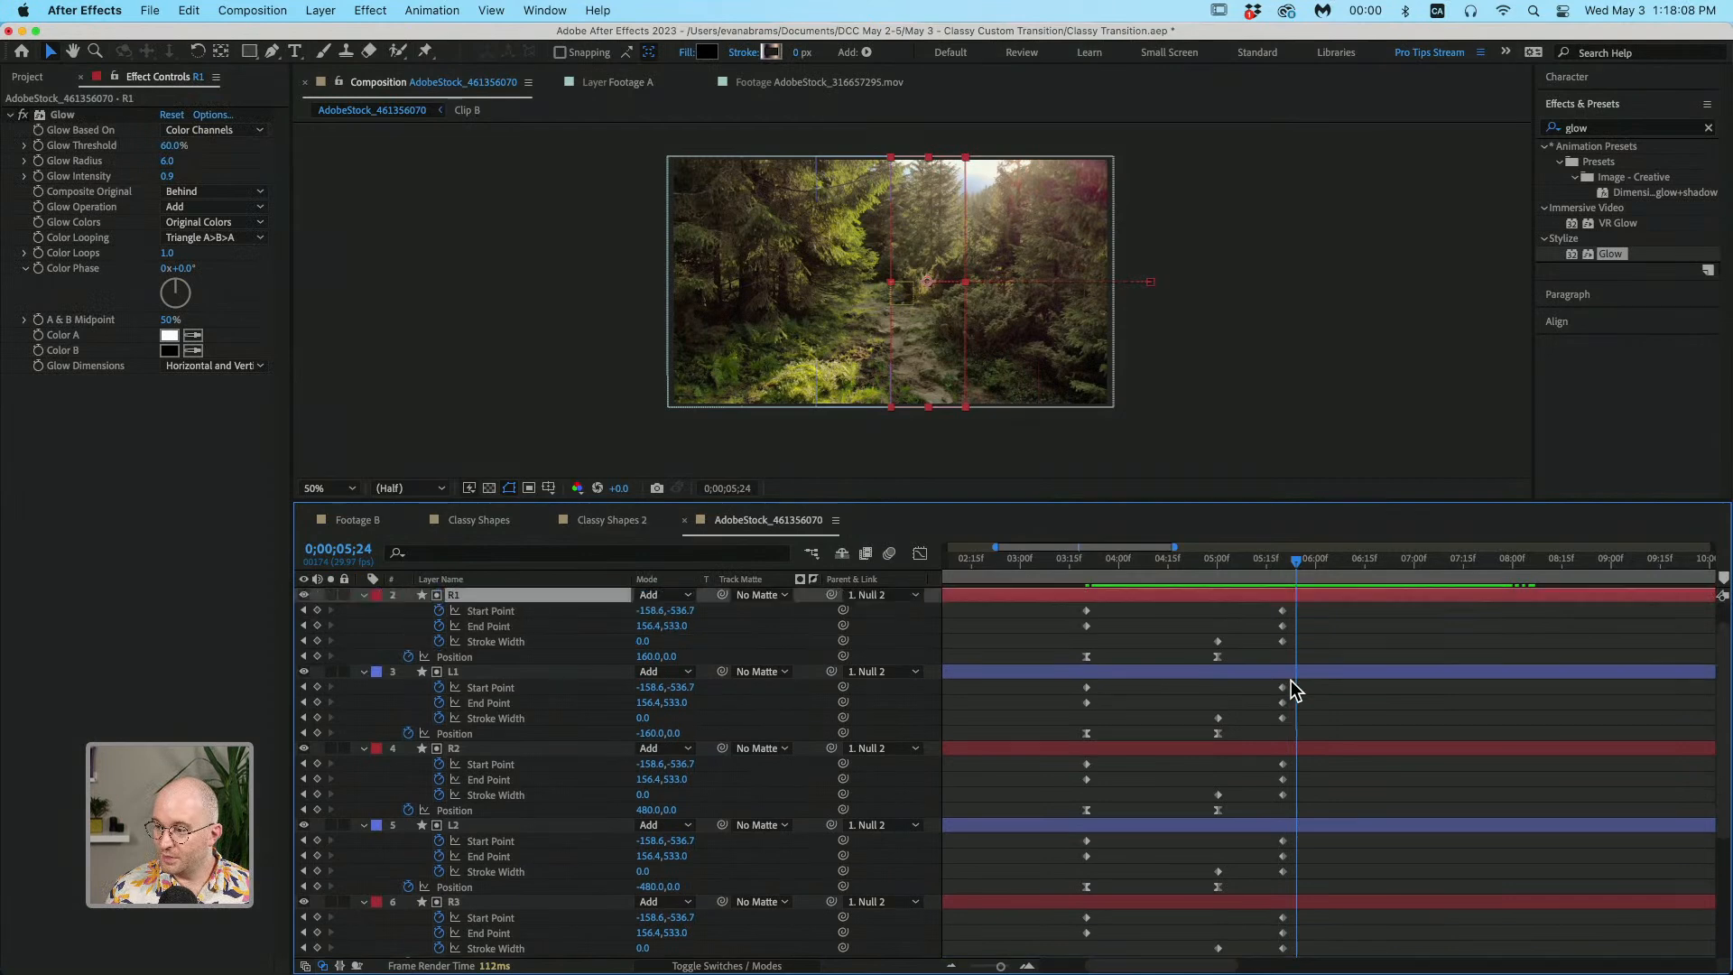
scroll(1242, 693, "up", 1)
left_click(1308, 701, "shift")
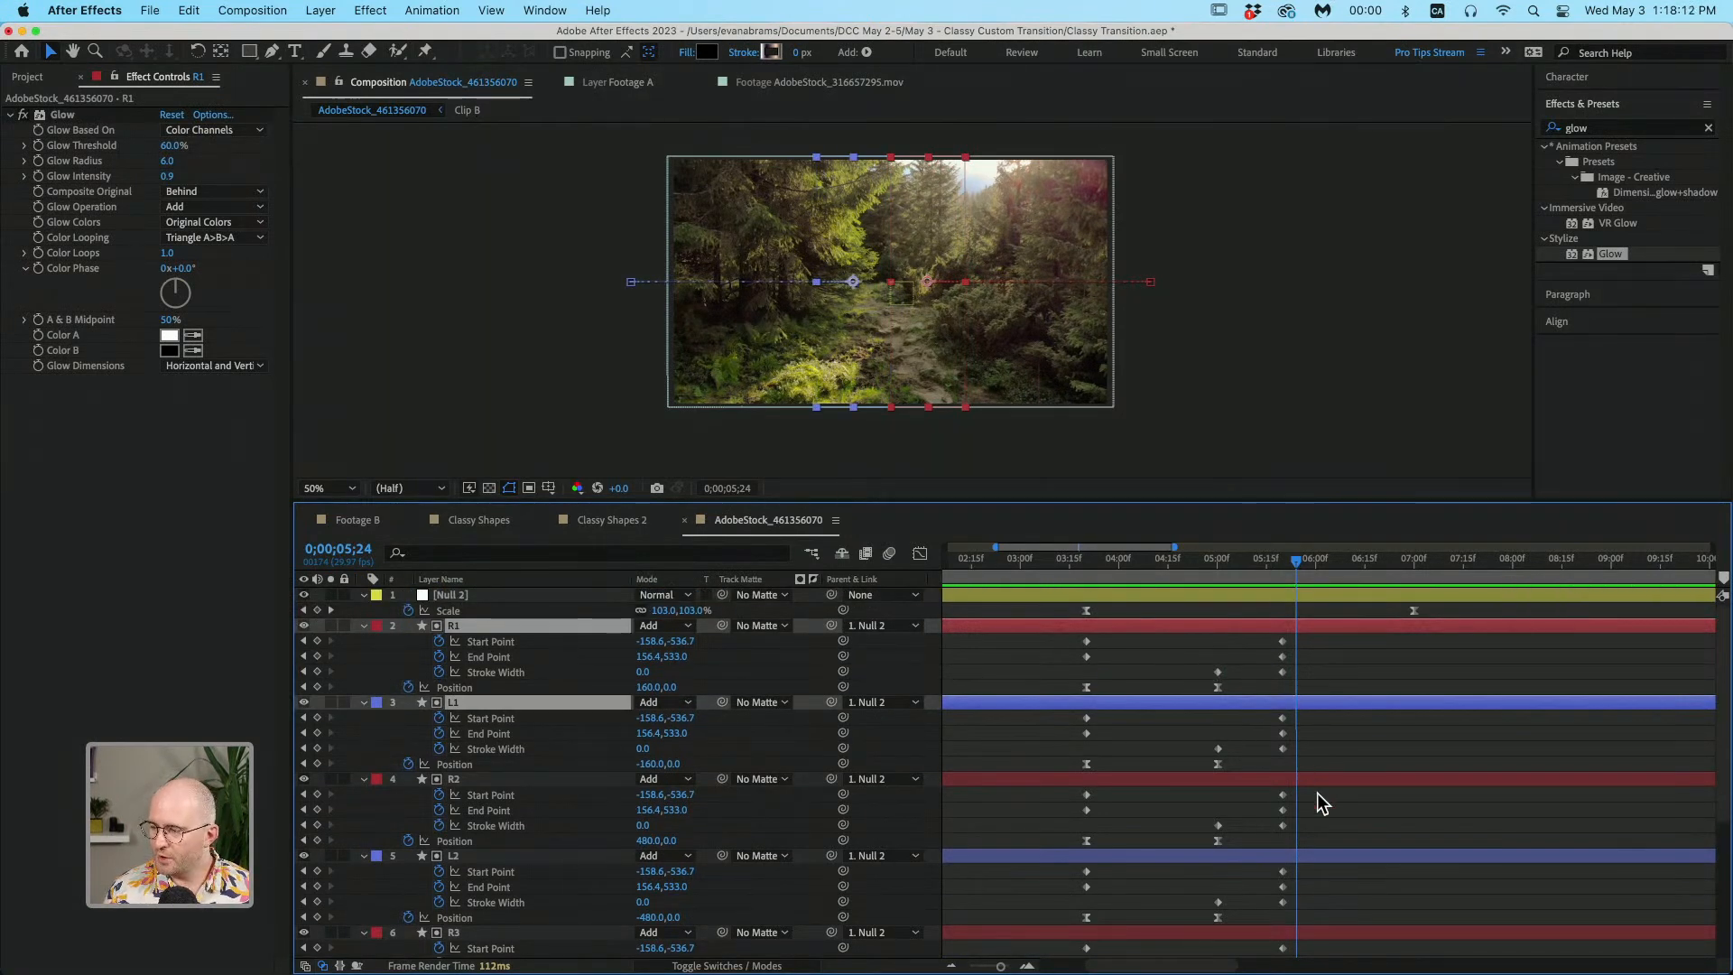
Step: Delay all R2 and L2 keyframes by about 9 frames and all R3 and L3 keyframes by about 18 frames
scroll(1321, 791, "down", 1)
left_click_drag(1323, 768, 1083, 892)
left_click_drag(1088, 766, 1119, 766)
scroll(1107, 777, "down", 2)
left_click_drag(1058, 838, 1311, 872)
left_click_drag(1087, 722, 1141, 687)
Step: Play back the staggered strip transition
left_click(1064, 567)
key("space")
key("space")
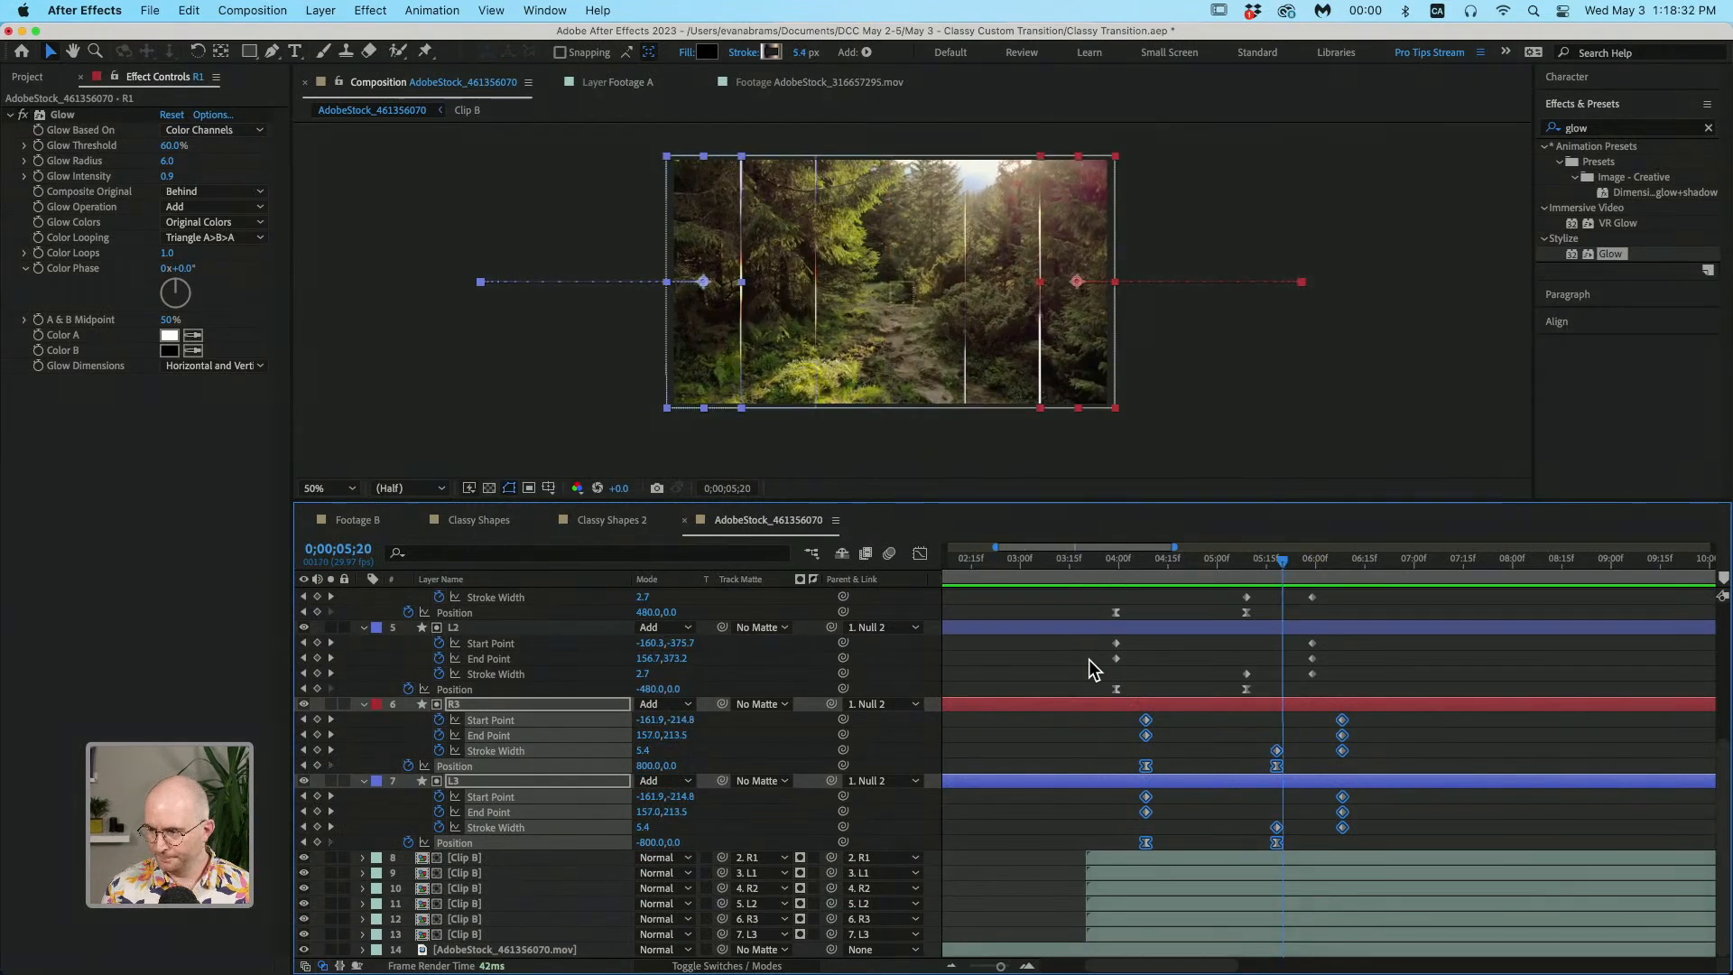
Step: Tighten the stagger so R2 and L2 start about 6 frames and R3 and L3 about 14 frames after R1 and L1
scroll(1146, 685, "up", 3)
left_click_drag(1343, 646, 1108, 770)
left_click_drag(1118, 644, 1109, 647)
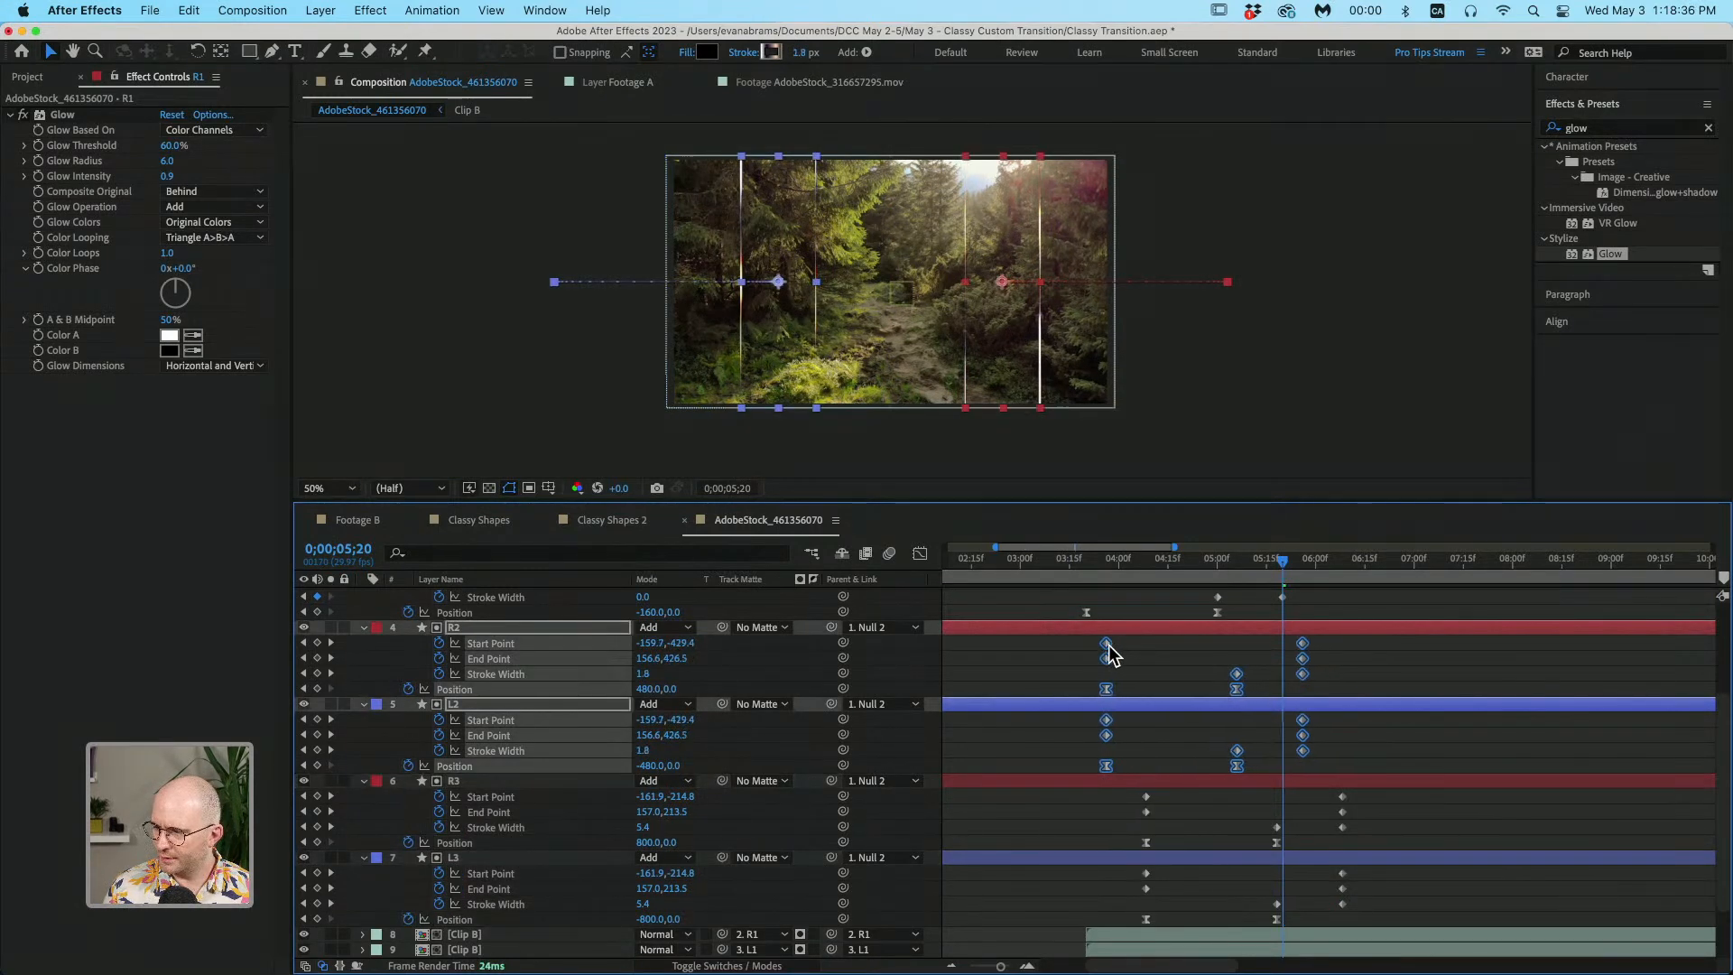
left_click_drag(1357, 794, 1133, 919)
left_click_drag(1320, 647, 1105, 730)
Step: Play back the tightened stagger from 0;00;03;12 and scrub through the transition
left_click(1060, 566)
key("space")
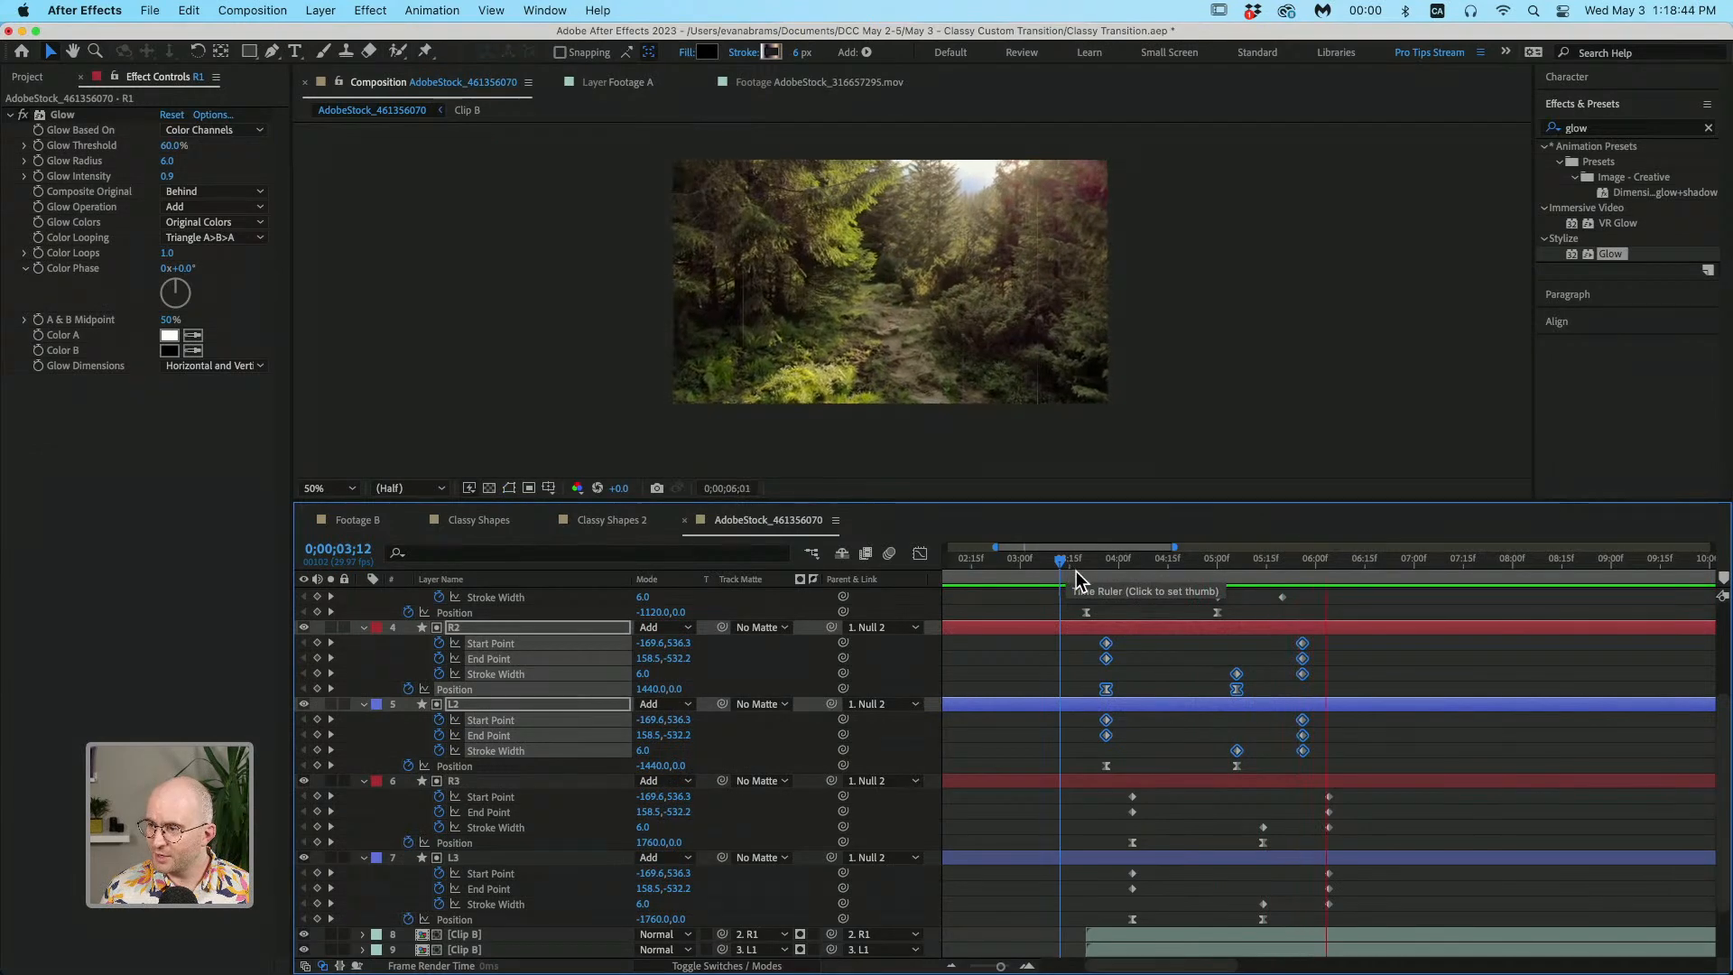
left_click(1086, 567)
left_click_drag(1104, 571, 1083, 760)
Step: Stretch the R2 and L2 keyframes to end at about 0;00;05;29 and the R3 and L3 keyframes at about 0;00;06;11
left_click(1350, 659)
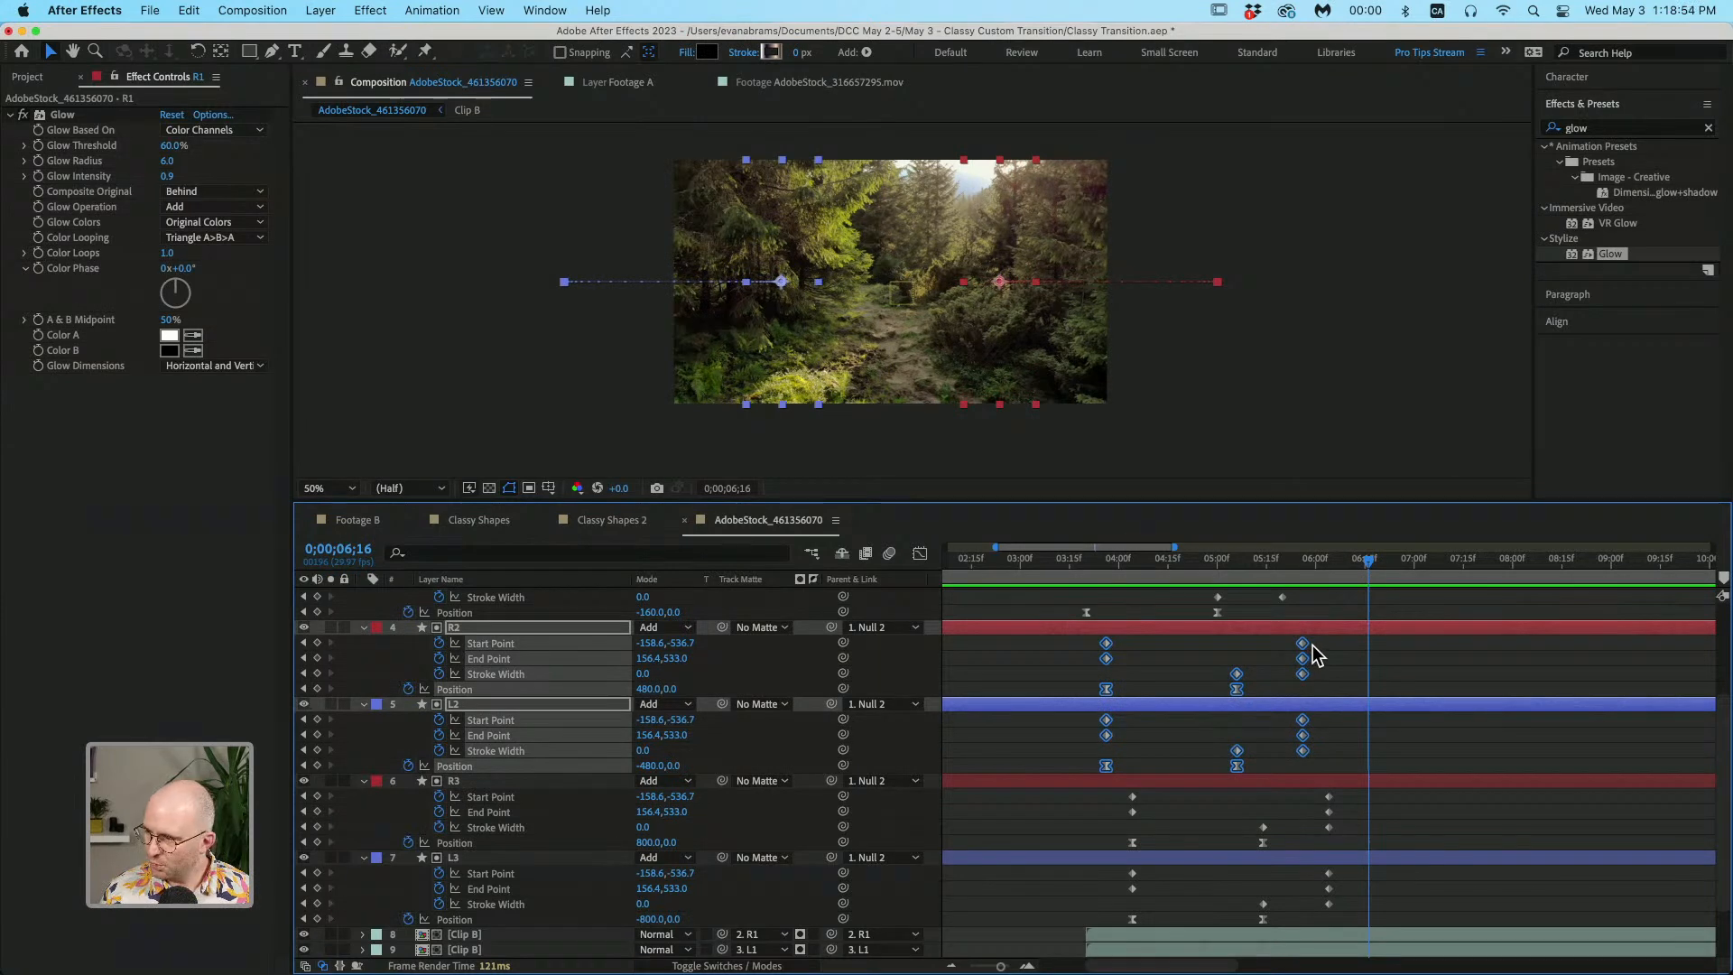
left_click_drag(1307, 649, 1316, 652)
left_click_drag(1351, 787, 1120, 926)
left_click_drag(1334, 803, 1353, 804)
Step: Play back the transition with the stretched strip timing from 0;00;03;17
left_click(1076, 564)
key("space")
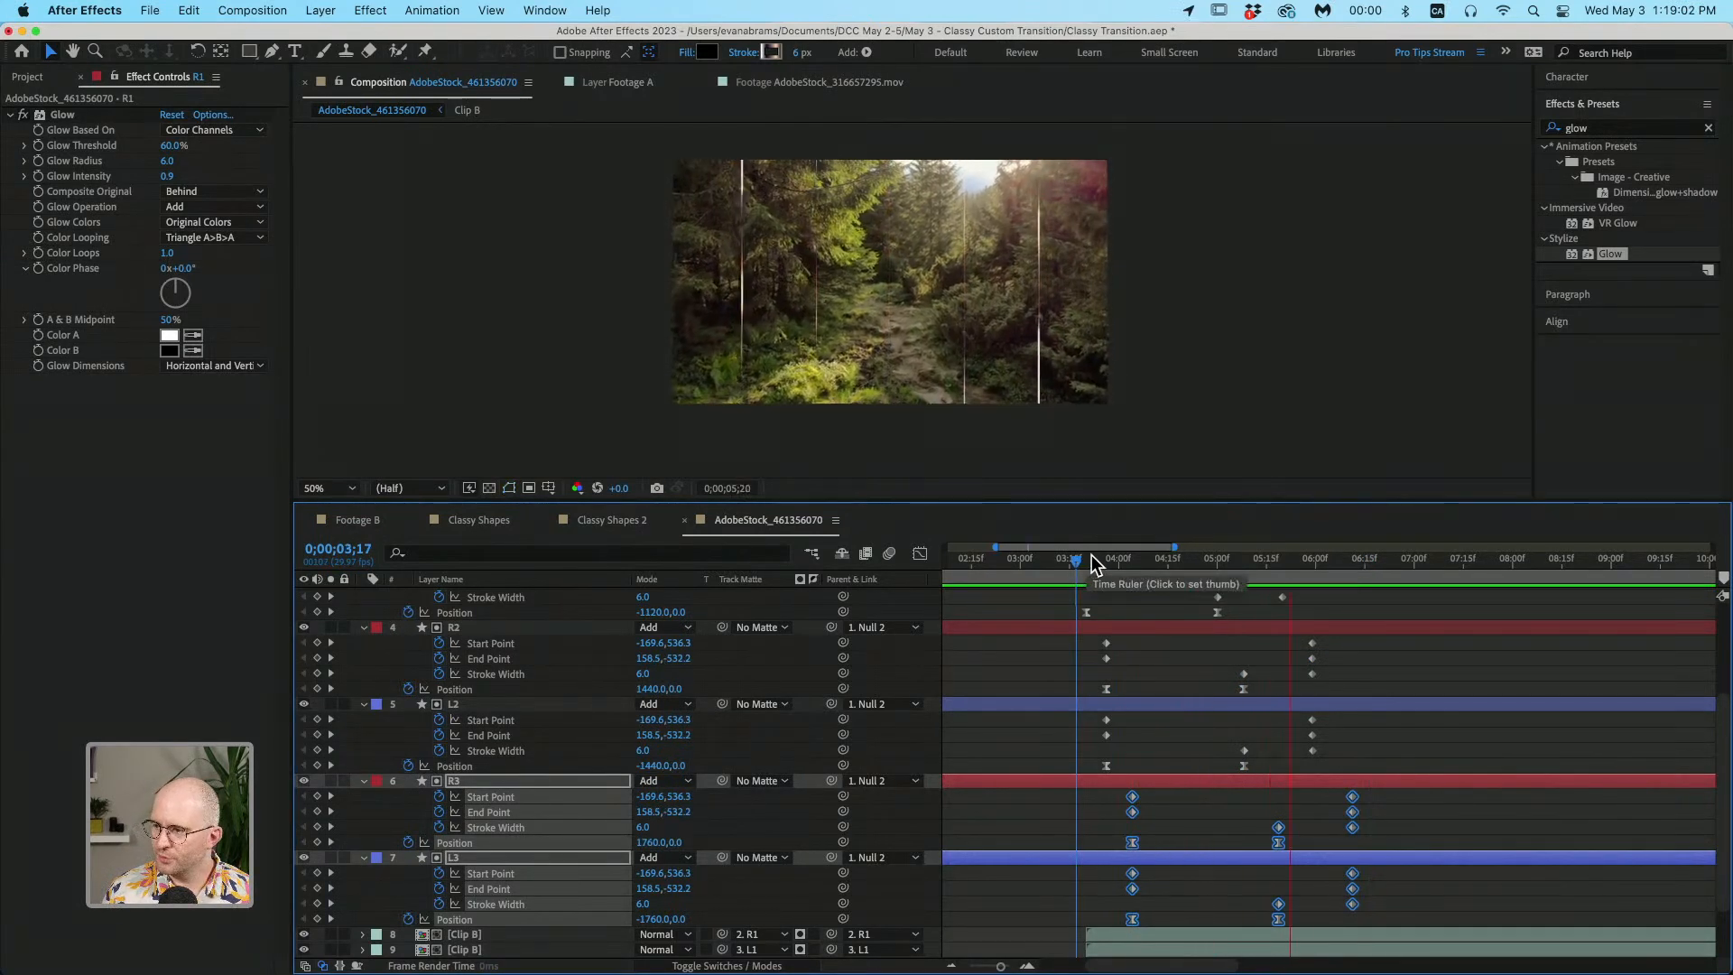
key("space")
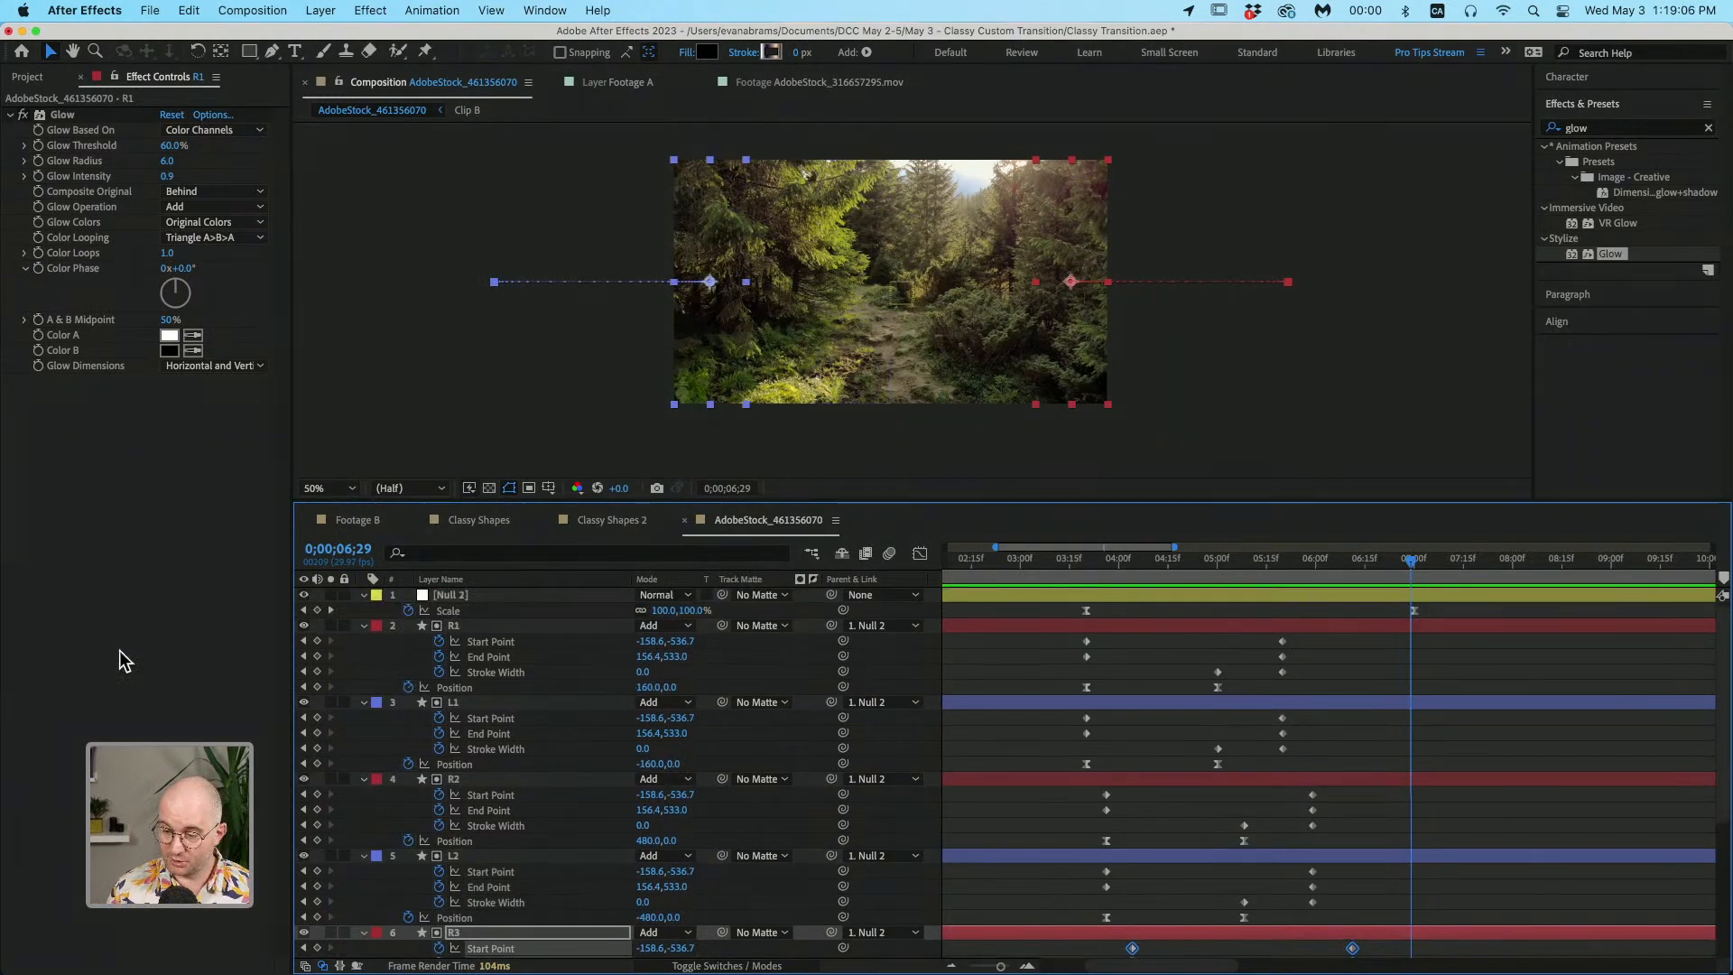
Step: Collapse the properties of all layers and deselect them
key("super+a")
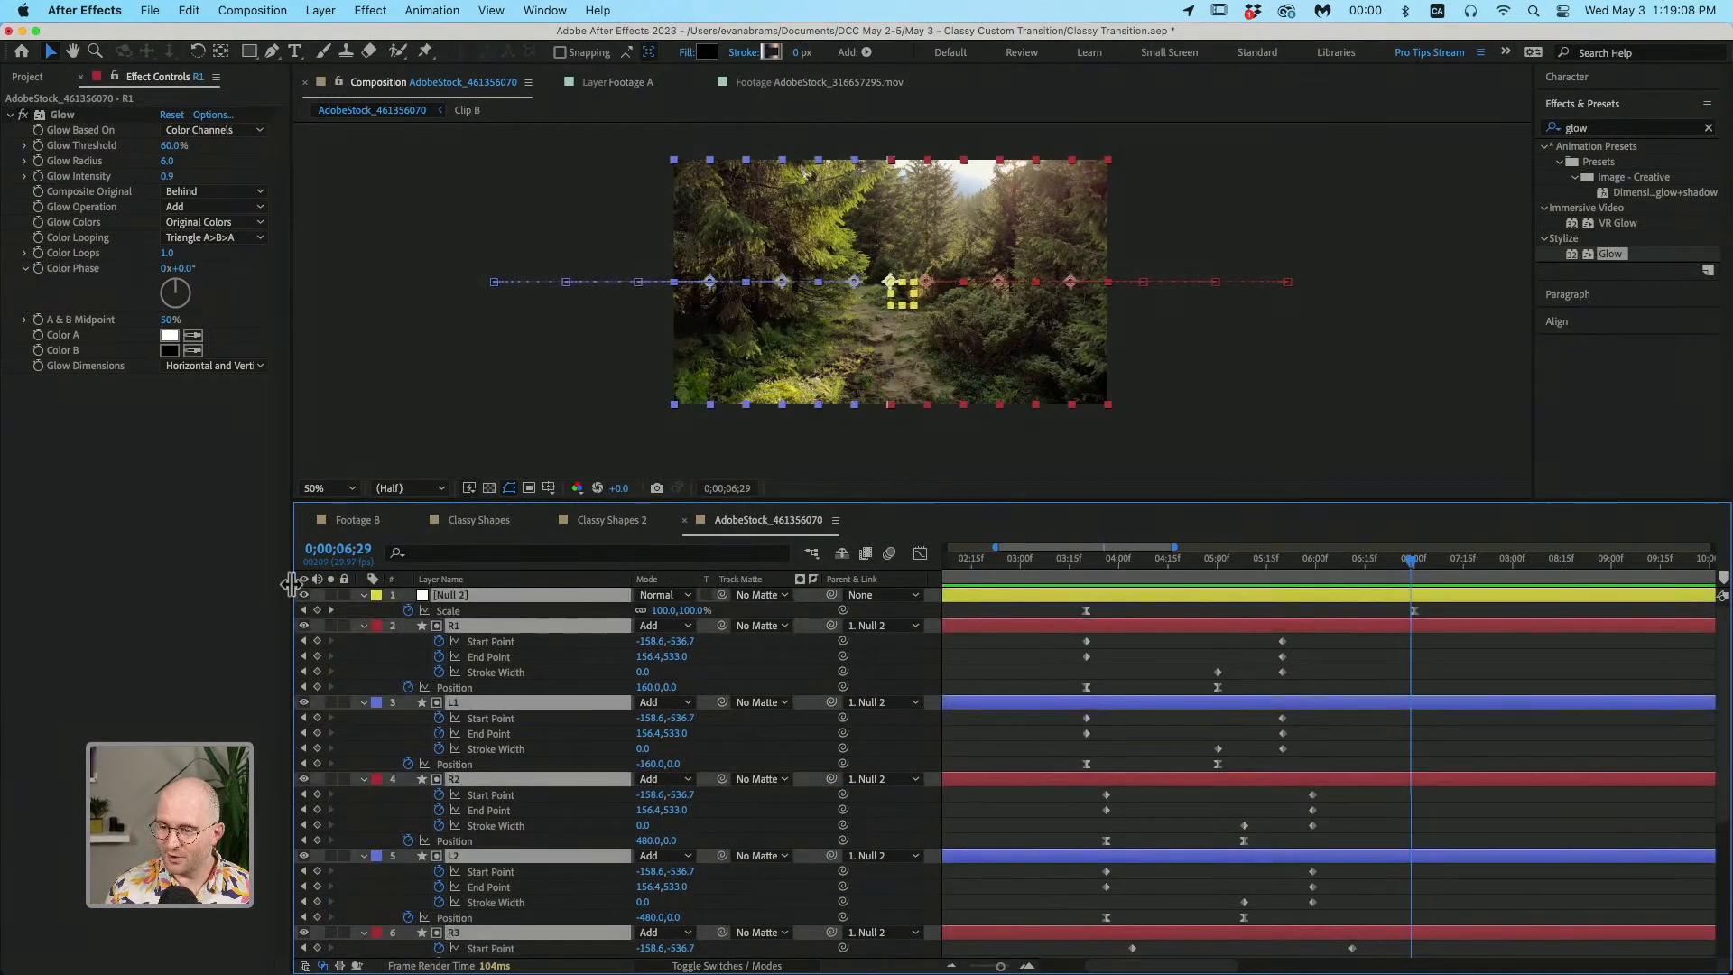
left_click(365, 597)
left_click(1013, 741)
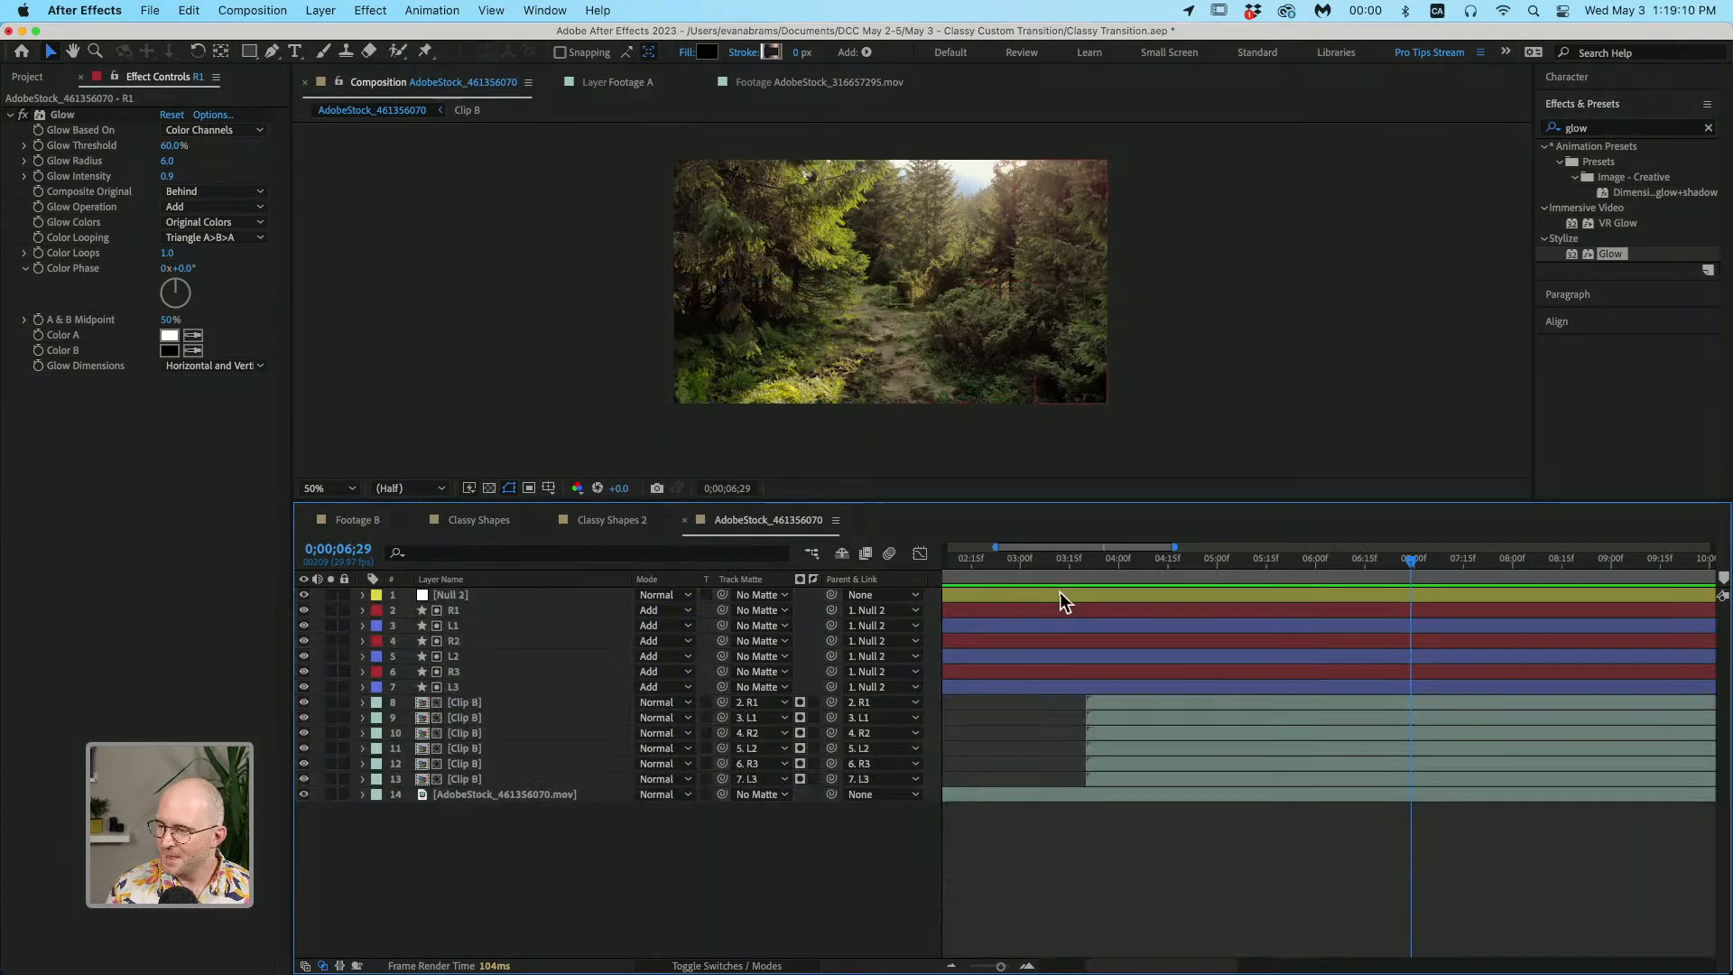
Step: Trim the composition to a work area ending at 0;00;10;01 and scrub through the strip transition
left_click(1069, 569)
left_click_drag(1066, 572, 1652, 598)
key("minus")
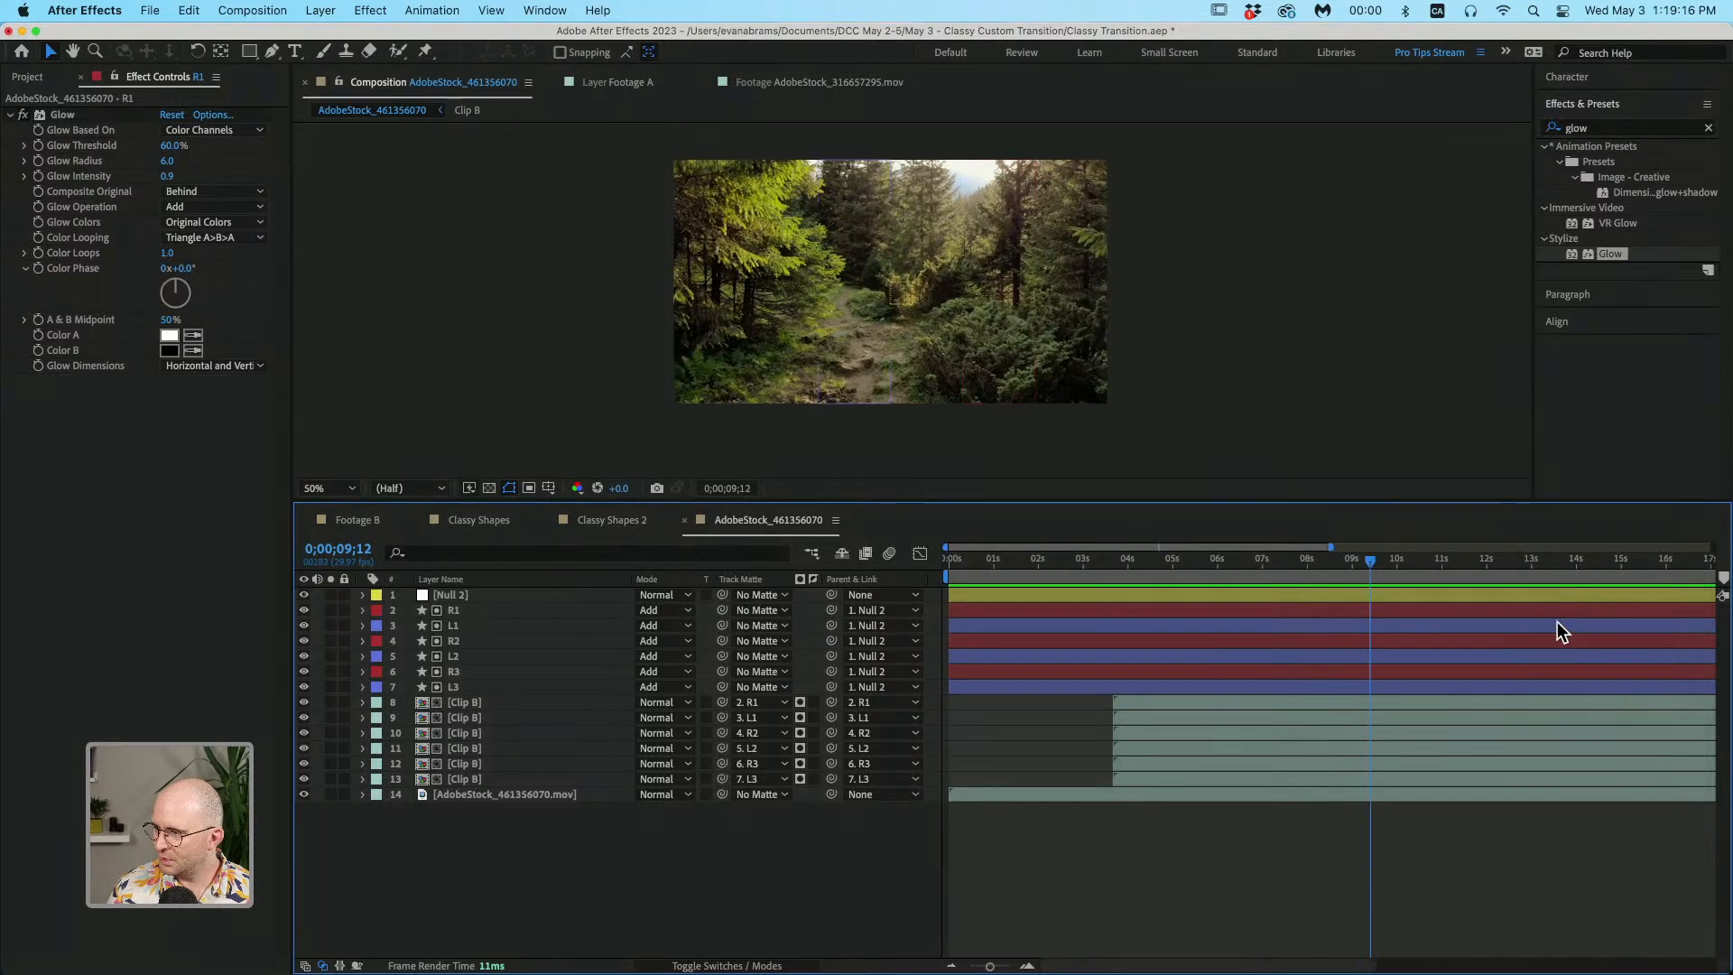
left_click(1399, 571)
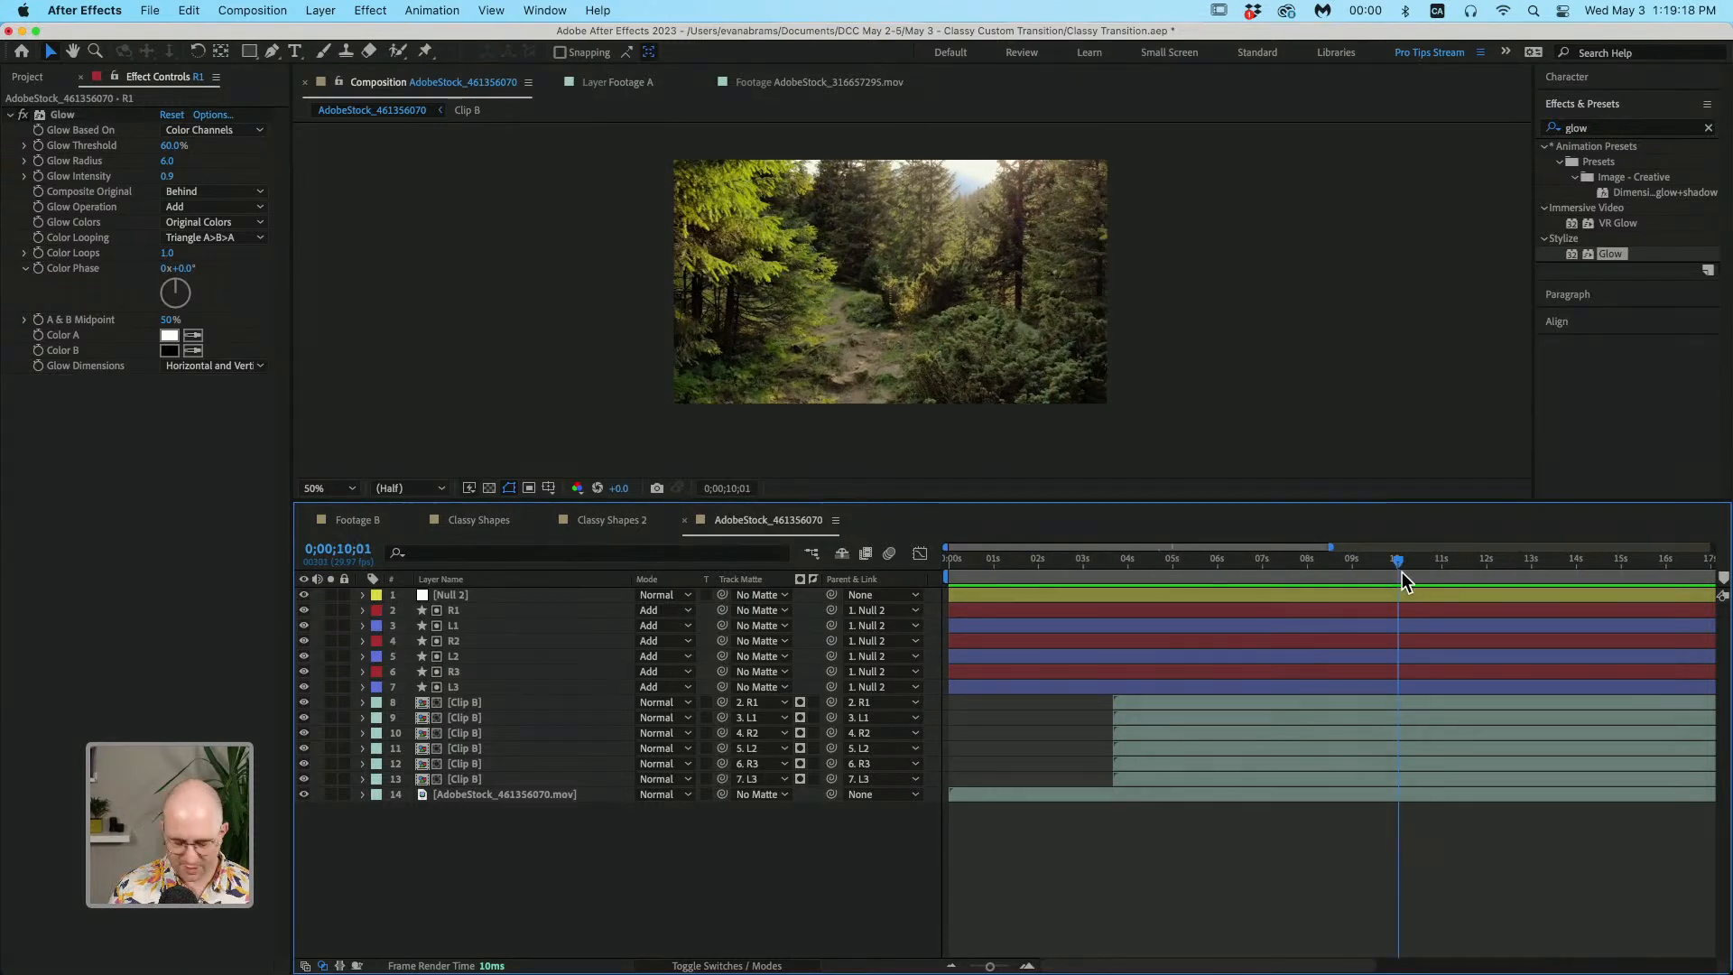
key("n")
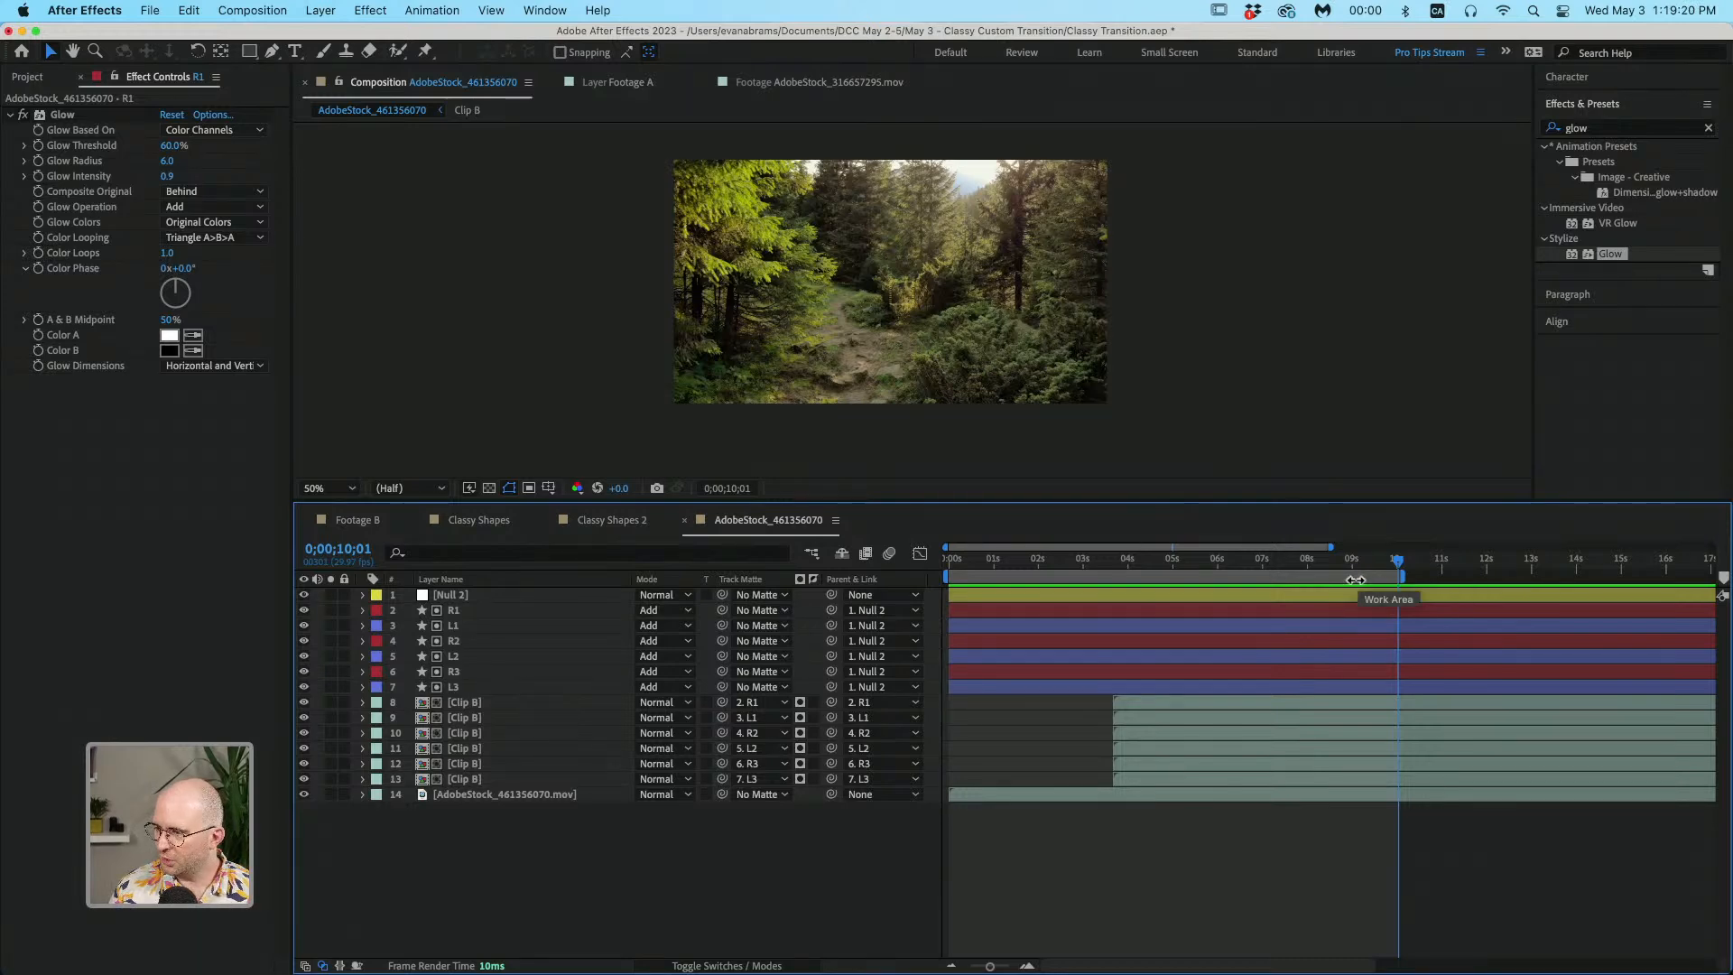
right_click(1356, 581)
left_click(1358, 630)
left_click_drag(1292, 569, 1357, 623)
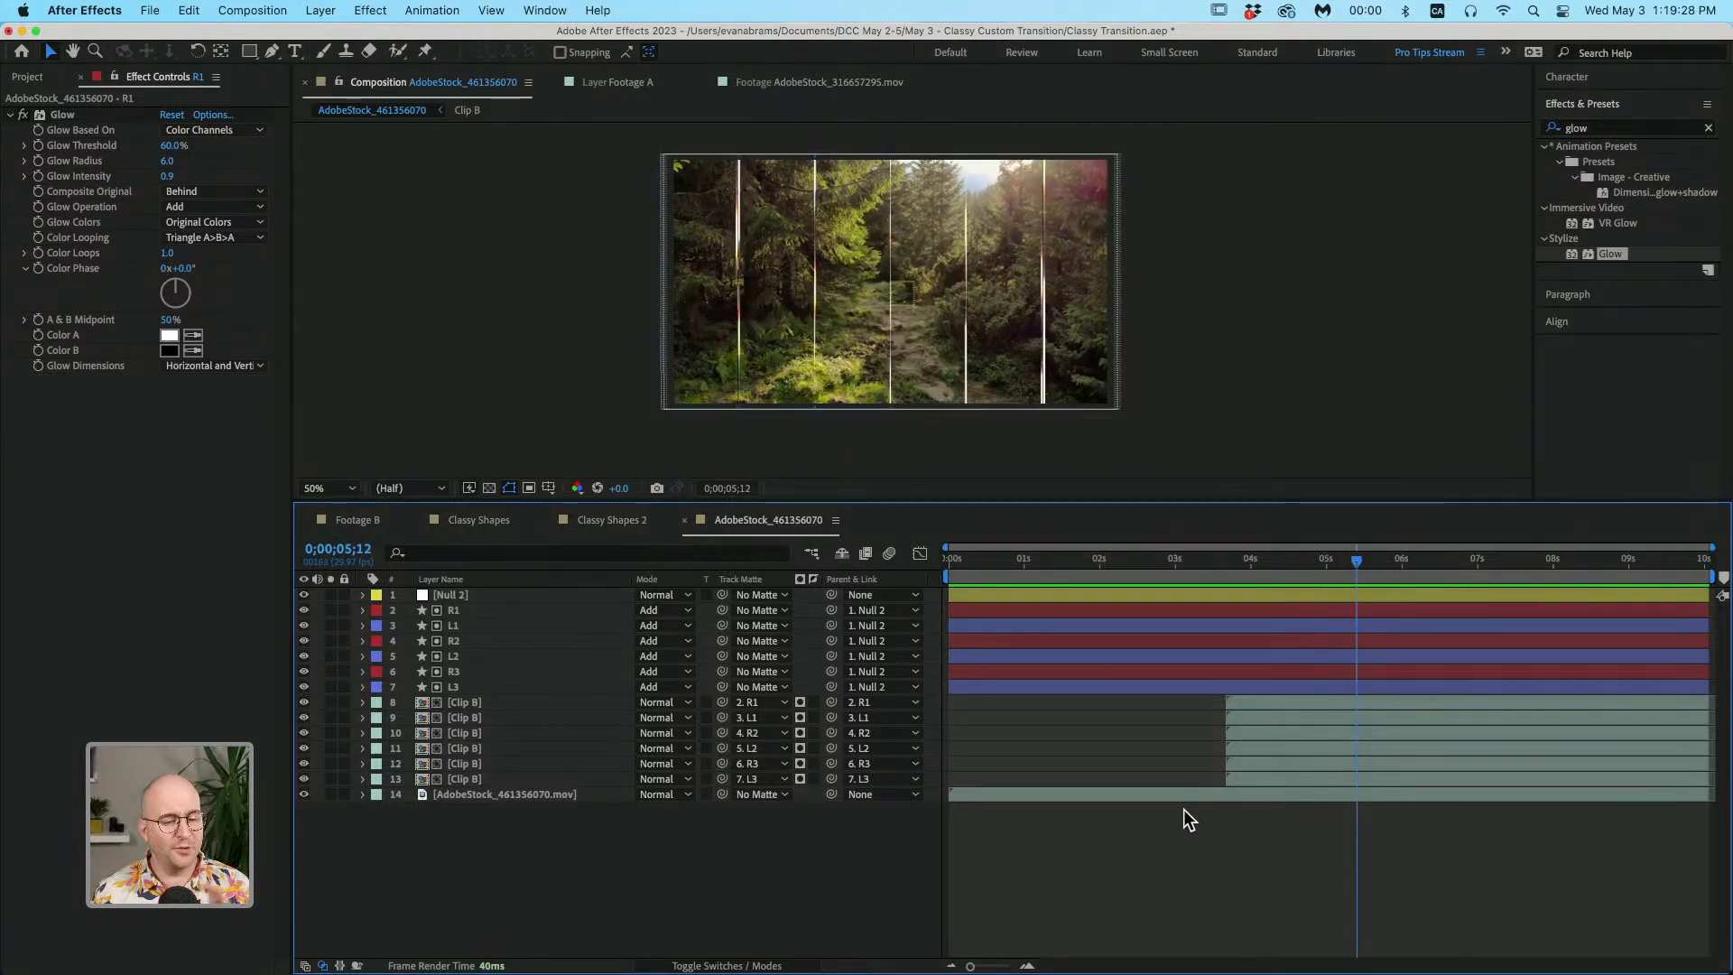
left_click_drag(1206, 572, 1297, 593)
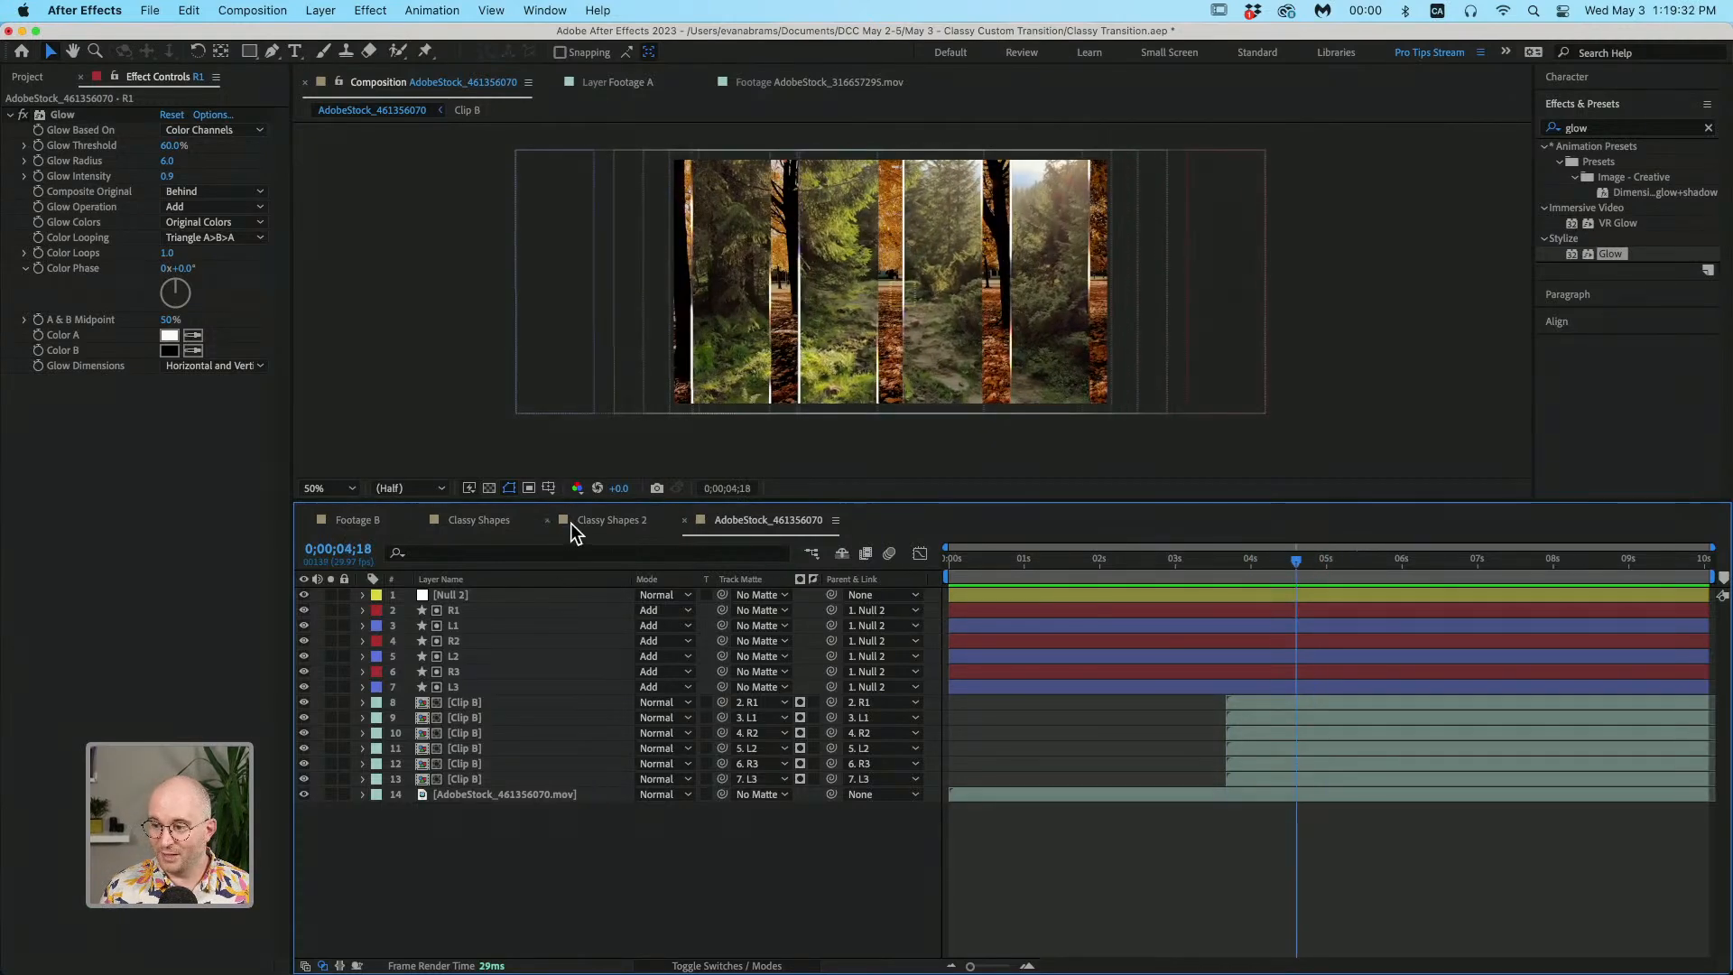
Step: Switch to the Classy Shapes composition and play its transition from 0;00;09;10 with the upper Black Solid 1 layer selected
left_click(603, 521)
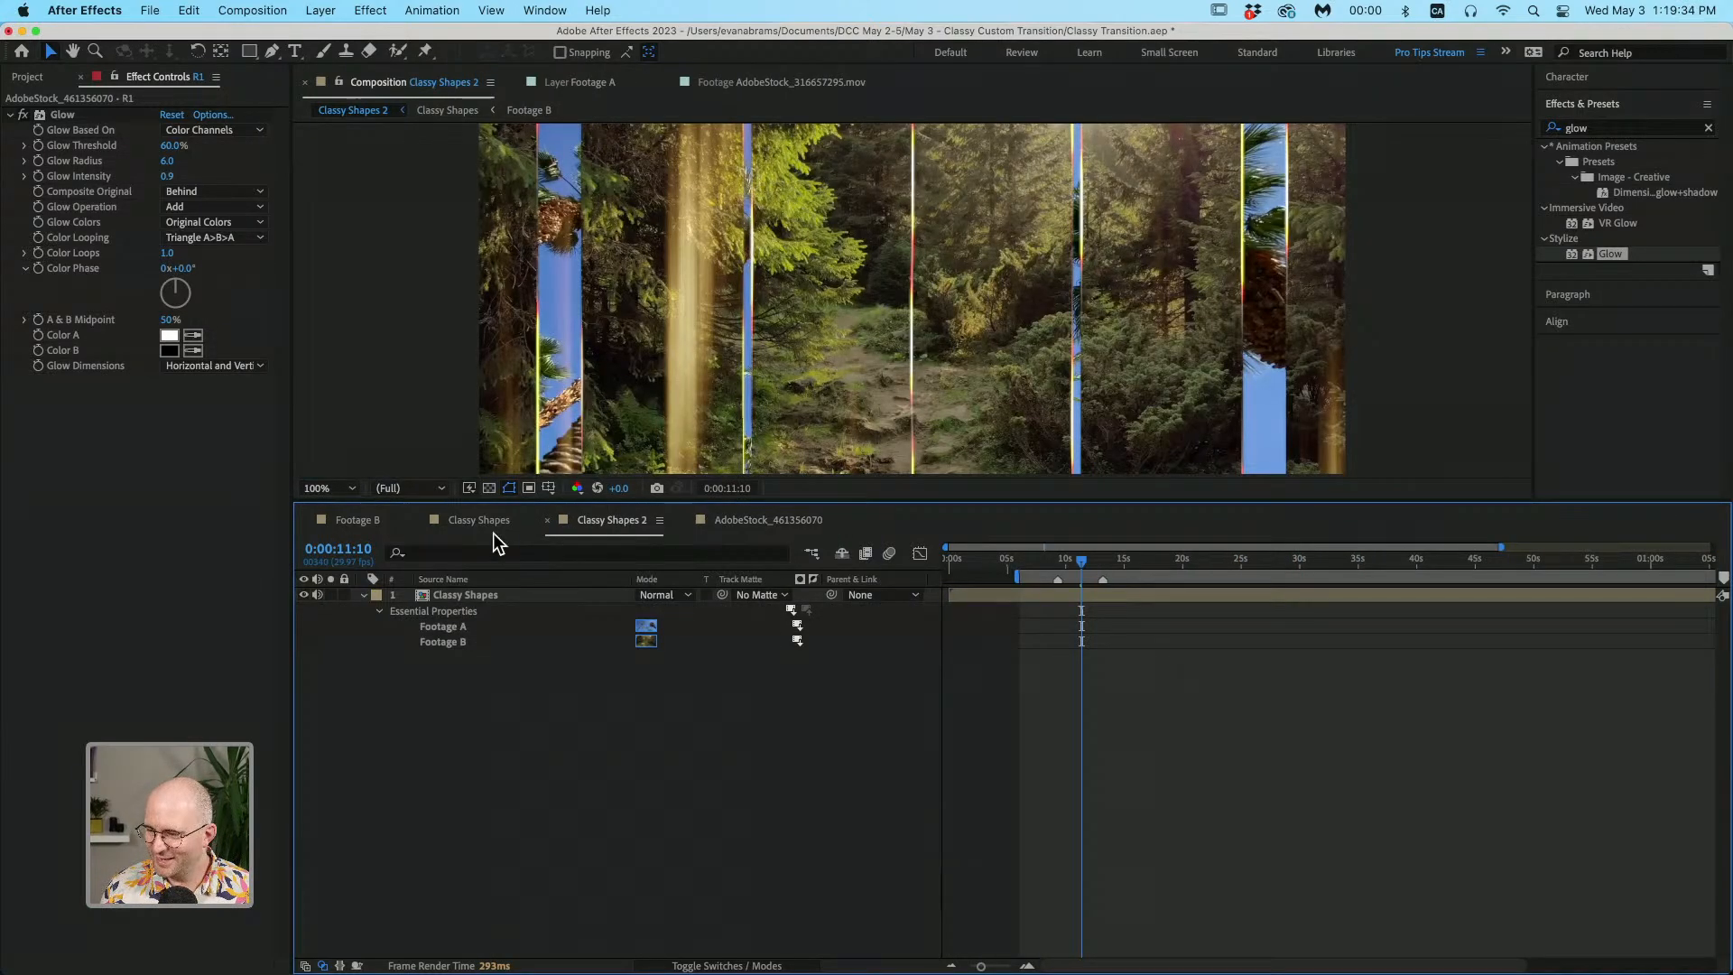
left_click(483, 522)
left_click(1141, 594)
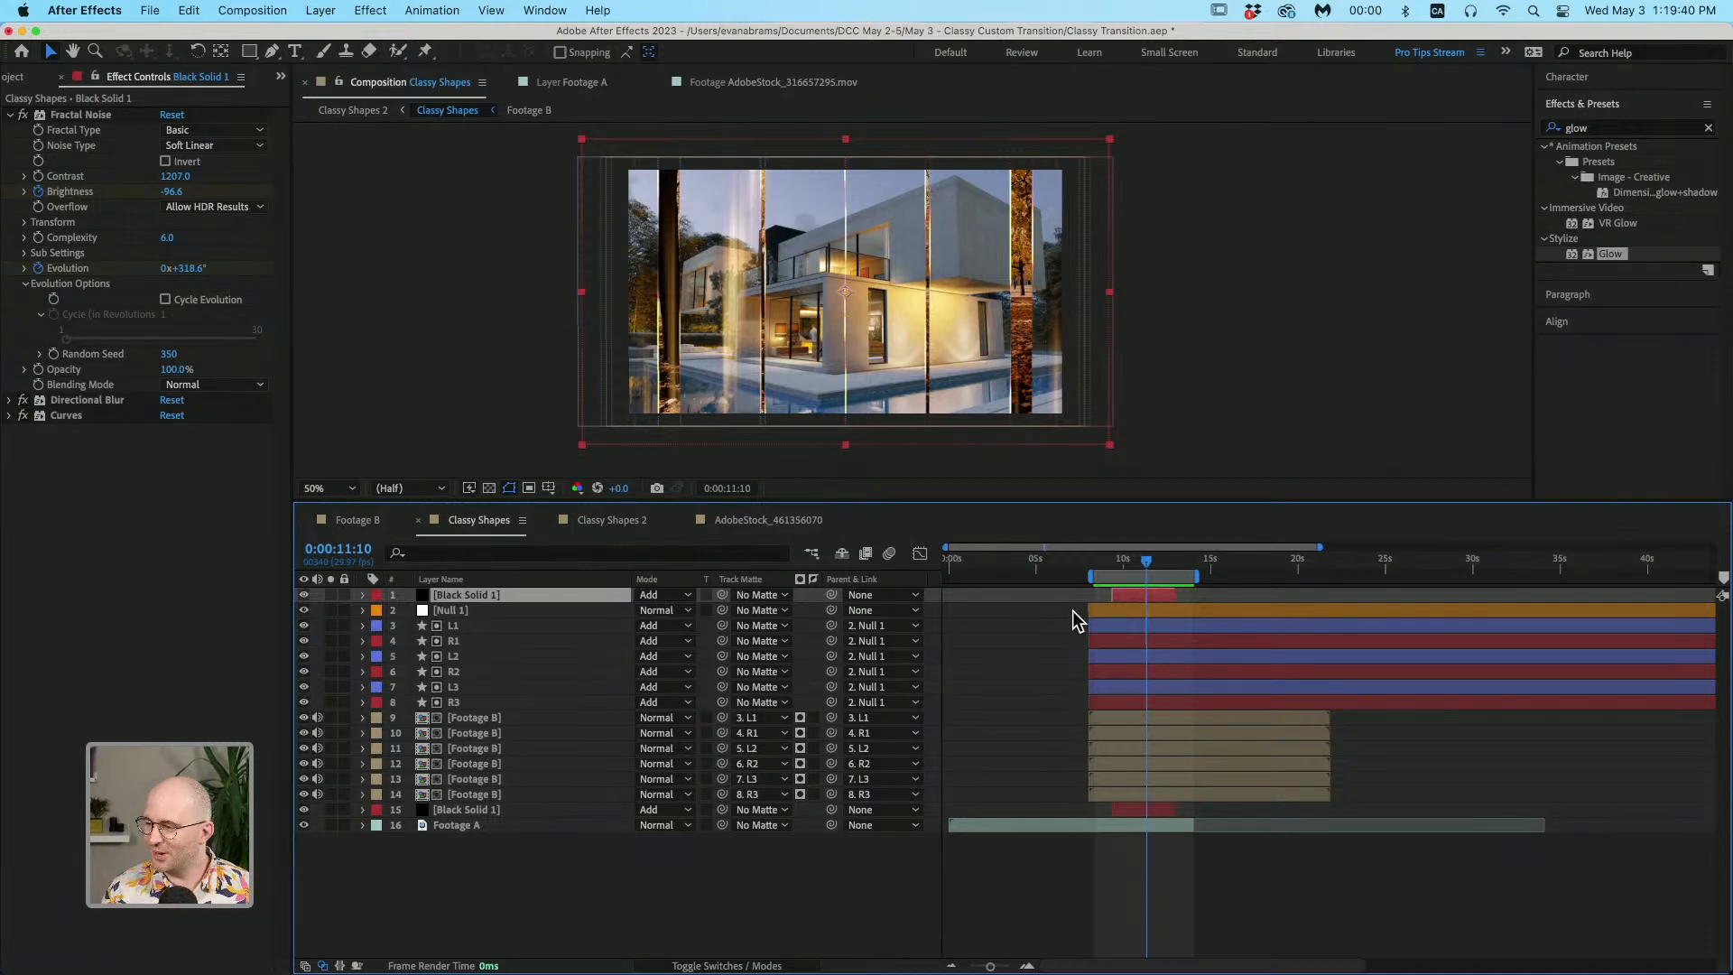
left_click(1112, 573)
key("space")
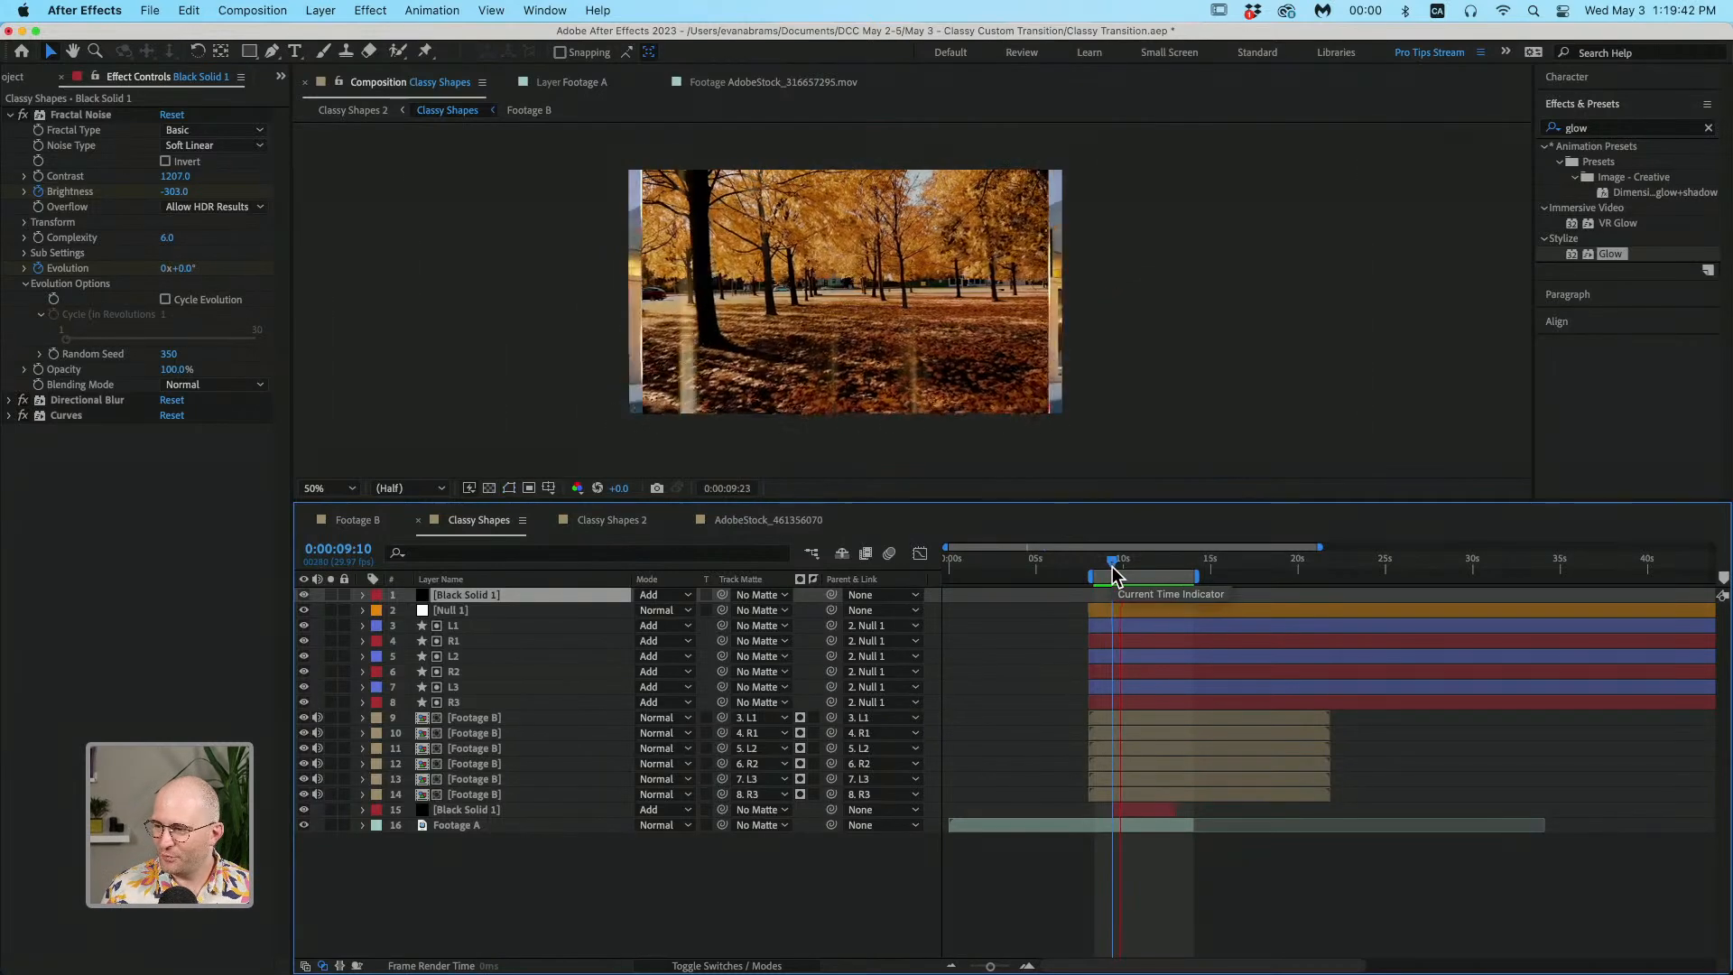
Step: Scrub the Classy Shapes transition to 0;00;11;08 and return to the AdobeStock_461356070 composition
left_click_drag(1112, 567, 1146, 582)
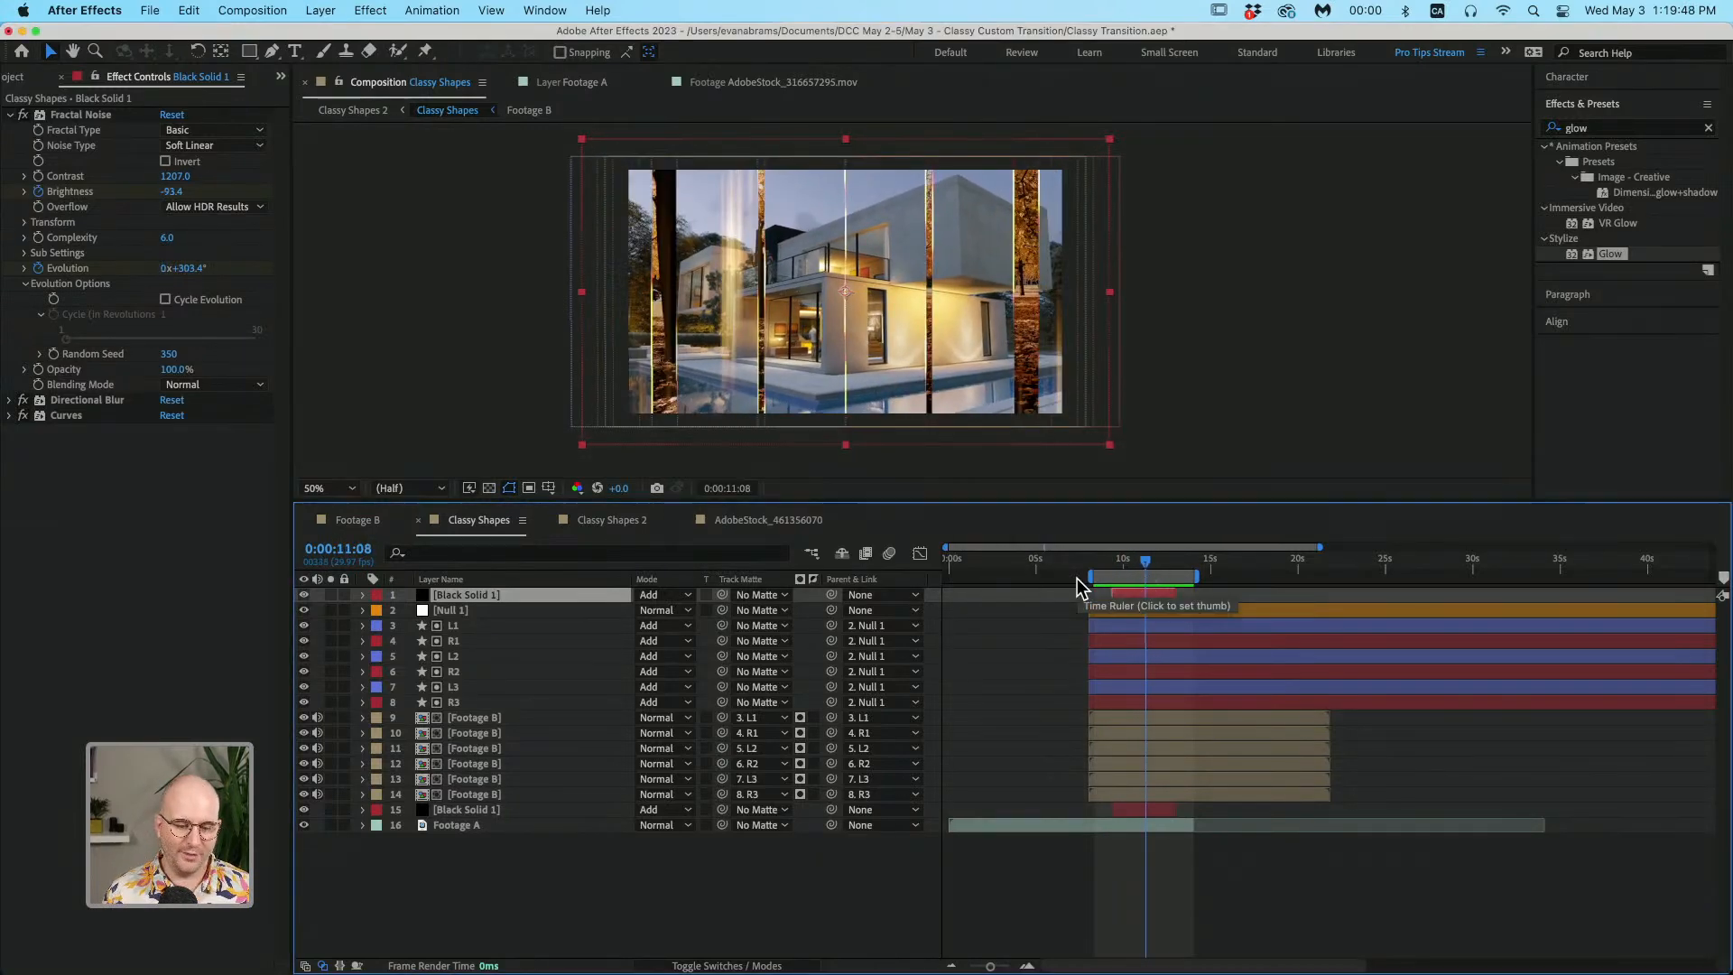
left_click(751, 523)
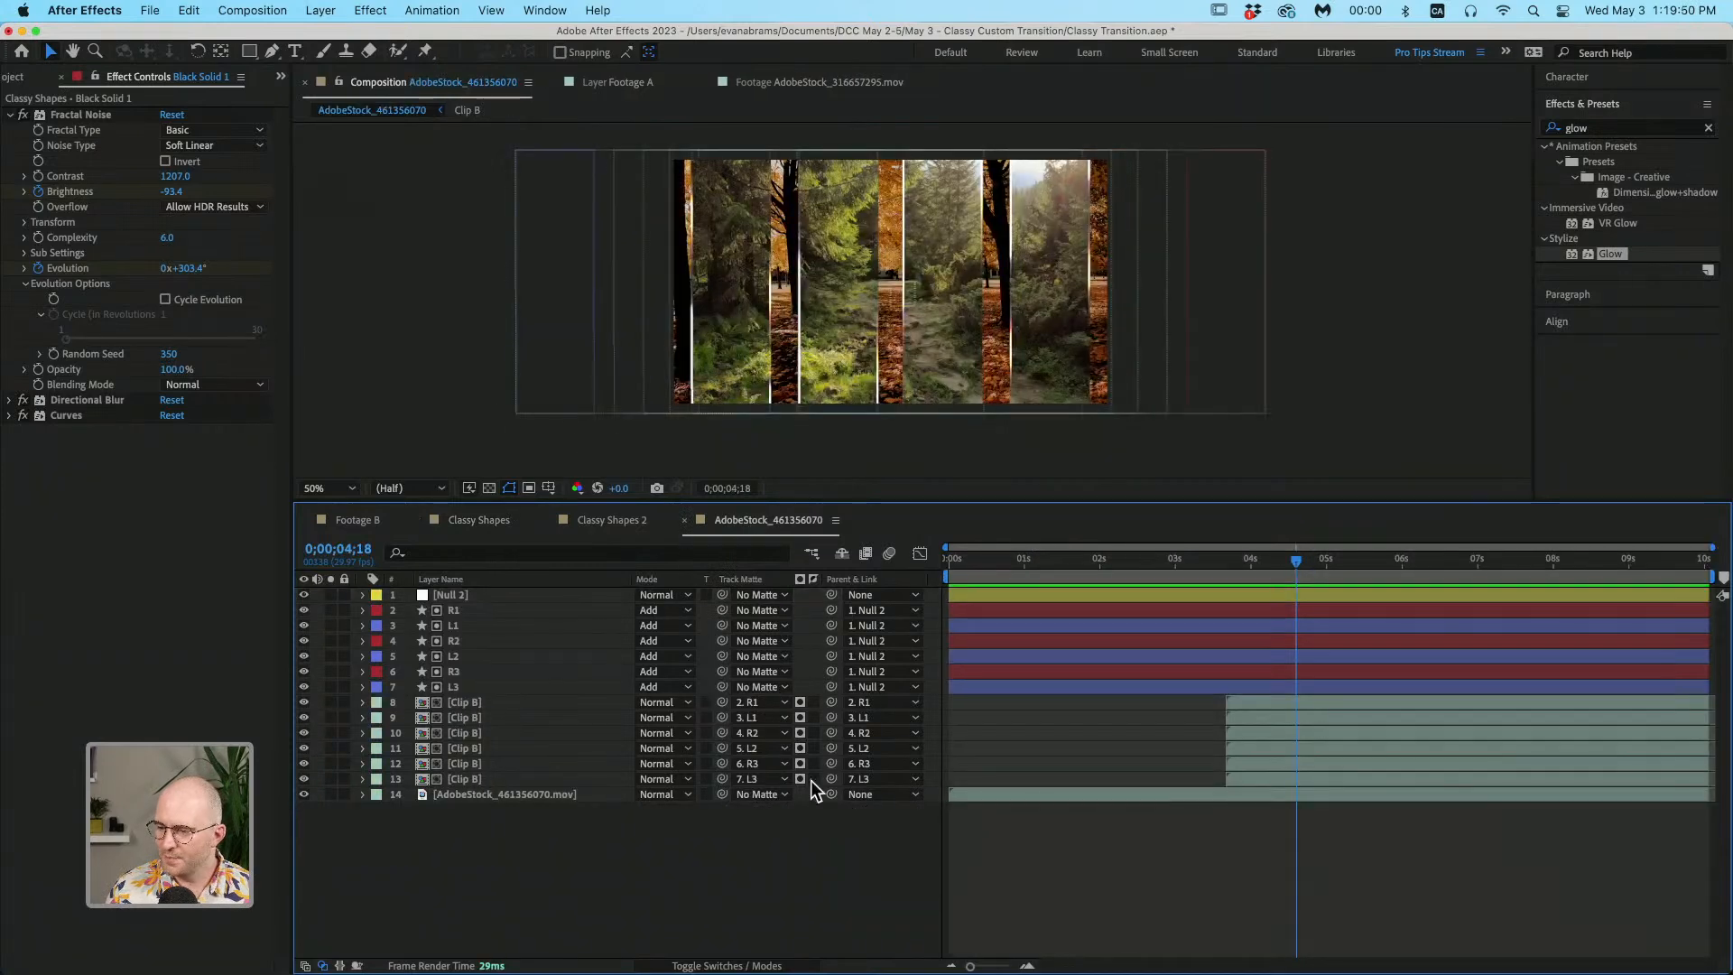
Step: Move the AdobeStock_461356070 composition out of the Footage folder to the root of the project
left_click(41, 81)
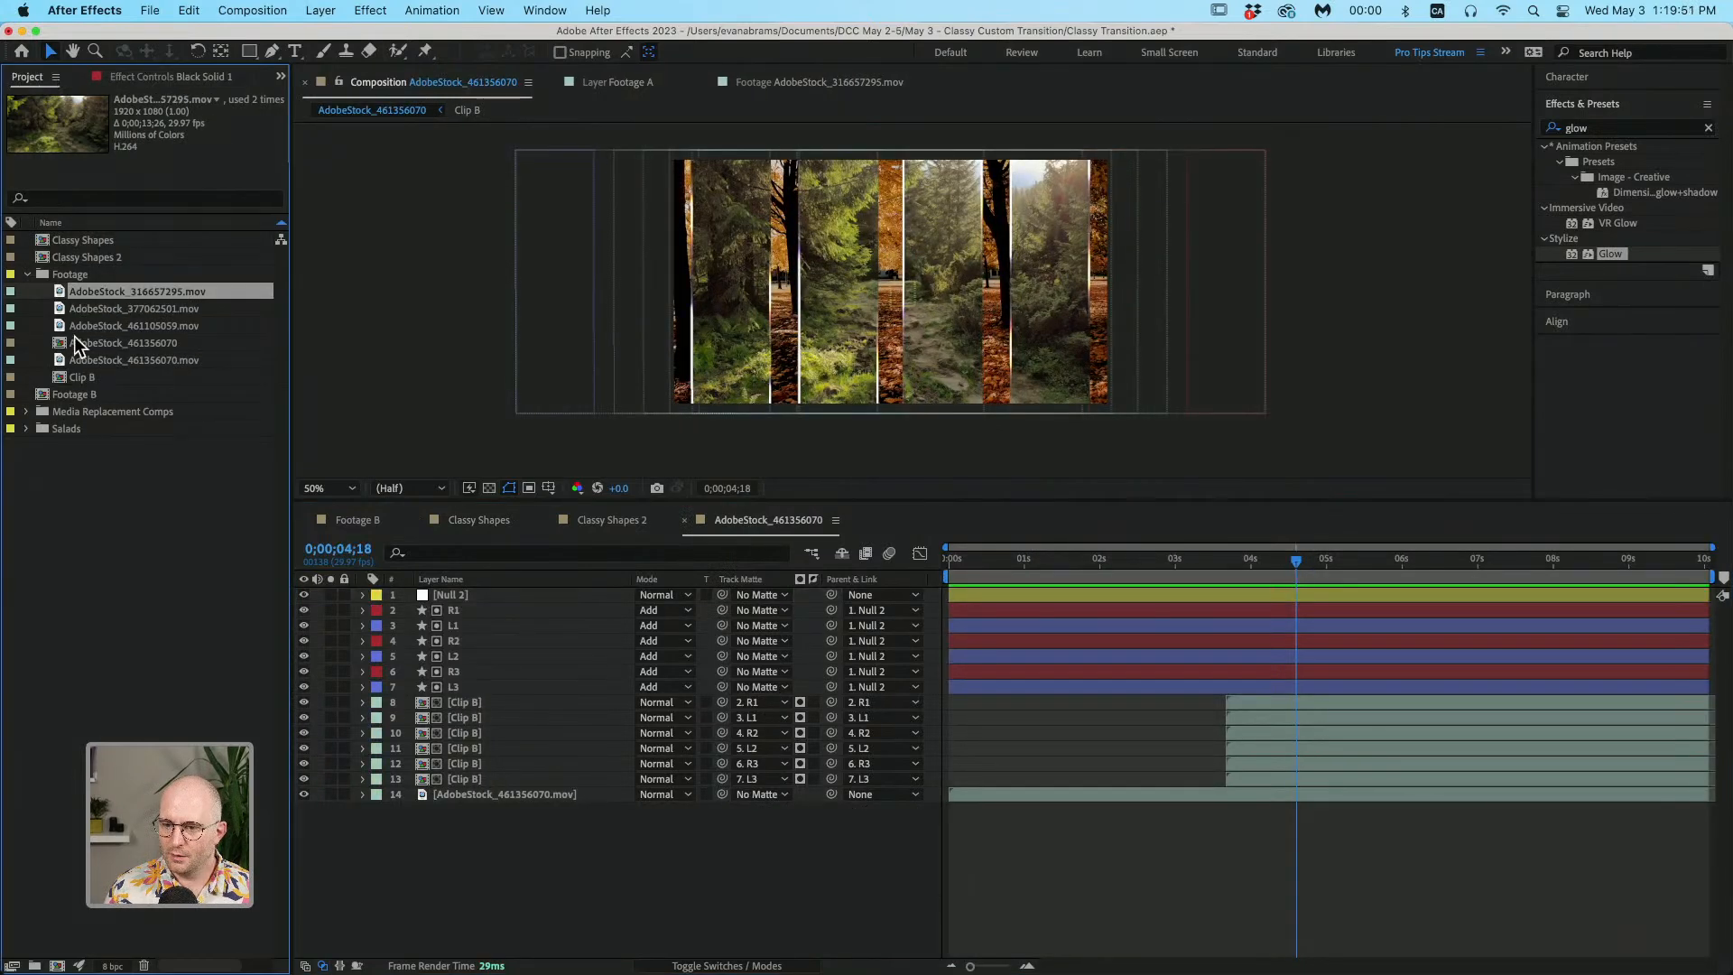
left_click(26, 275)
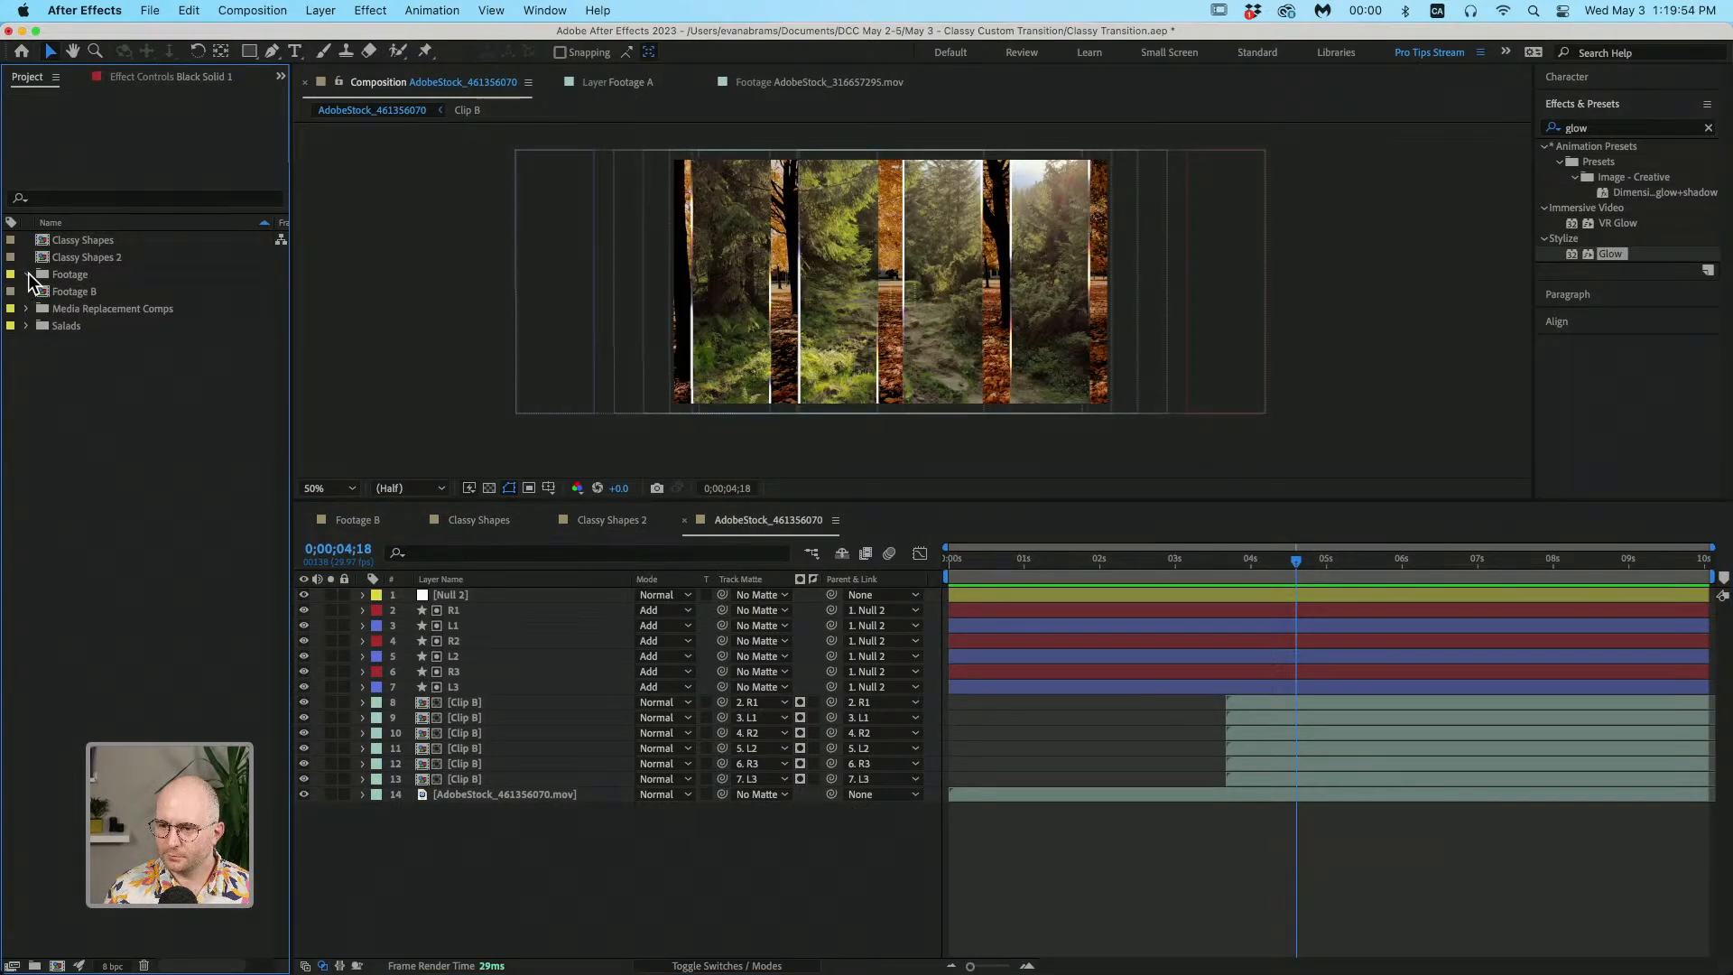
left_click(26, 275)
left_click(134, 341)
left_click_drag(134, 341, 123, 436)
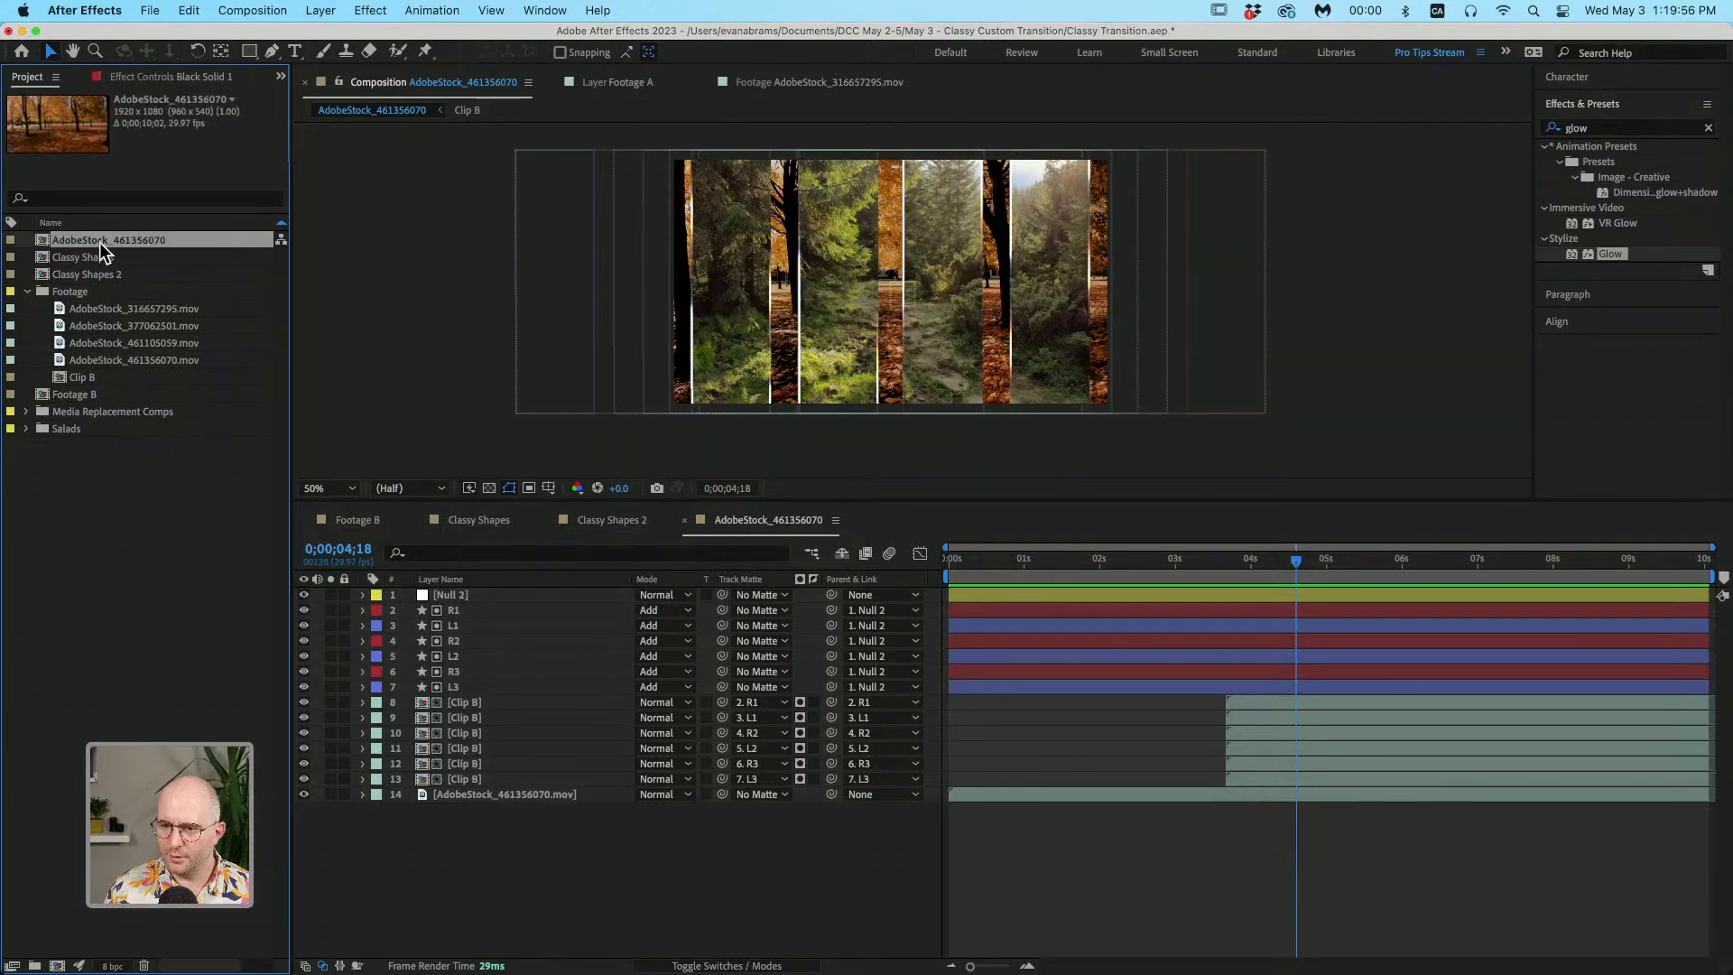
Step: Rename the moved composition as Template and collapse the Footage folder
key("Return")
type("Template")
key("Return")
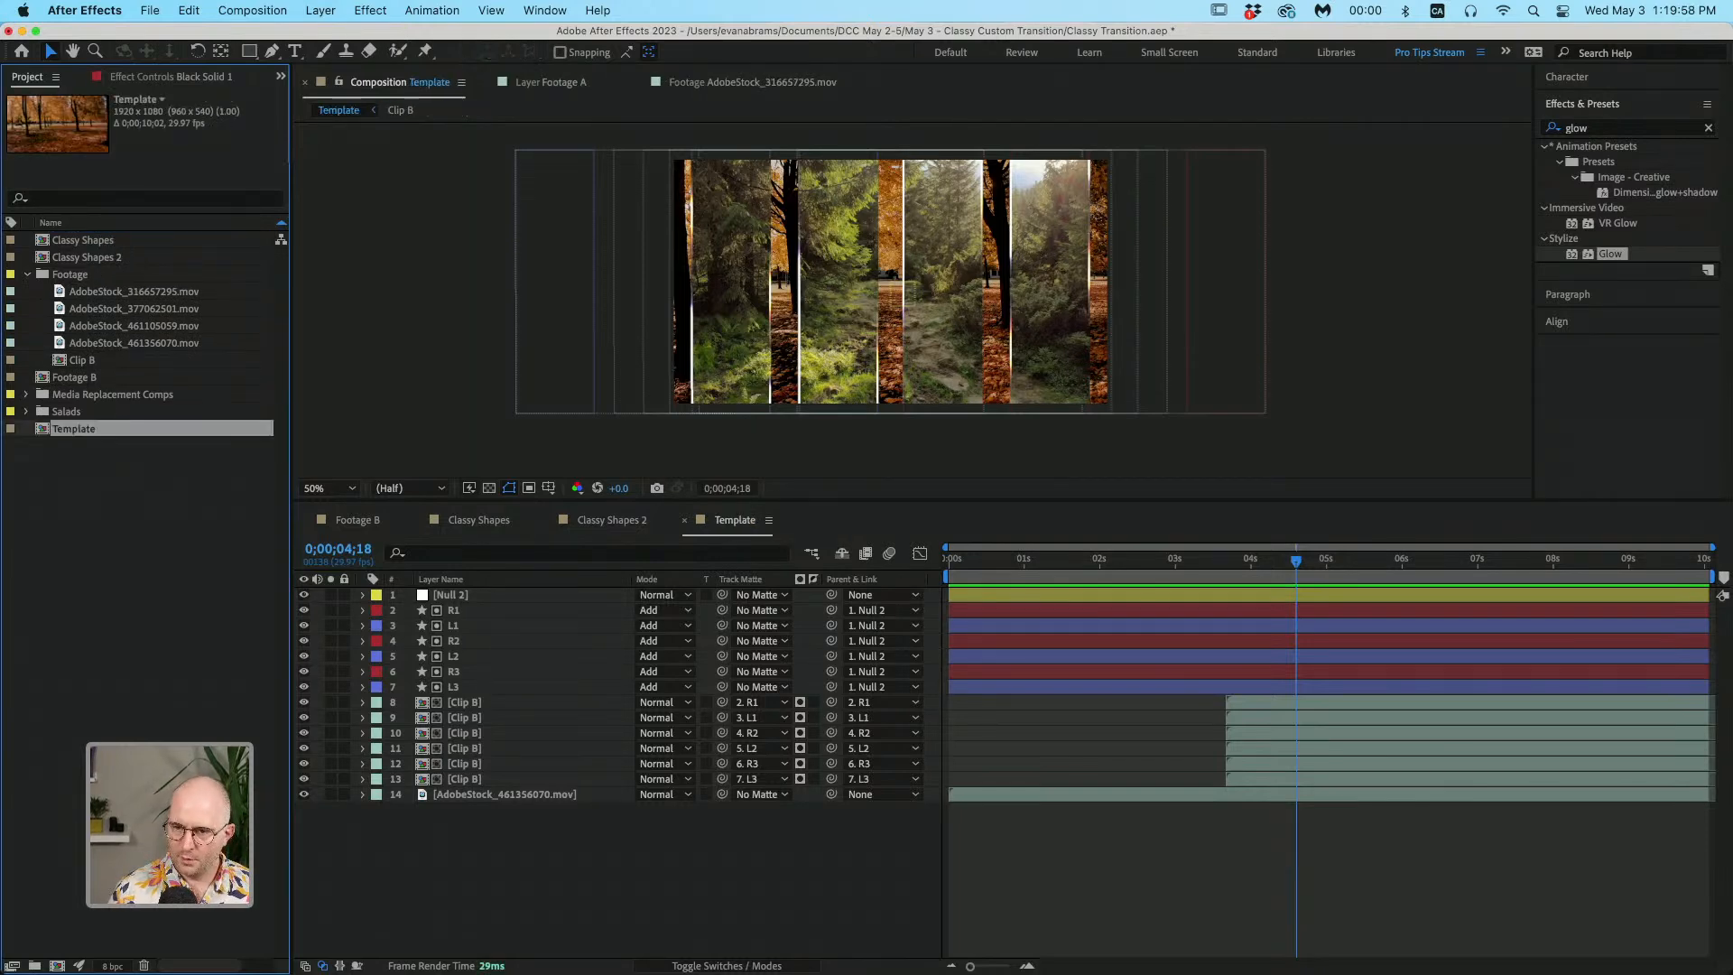
left_click(28, 274)
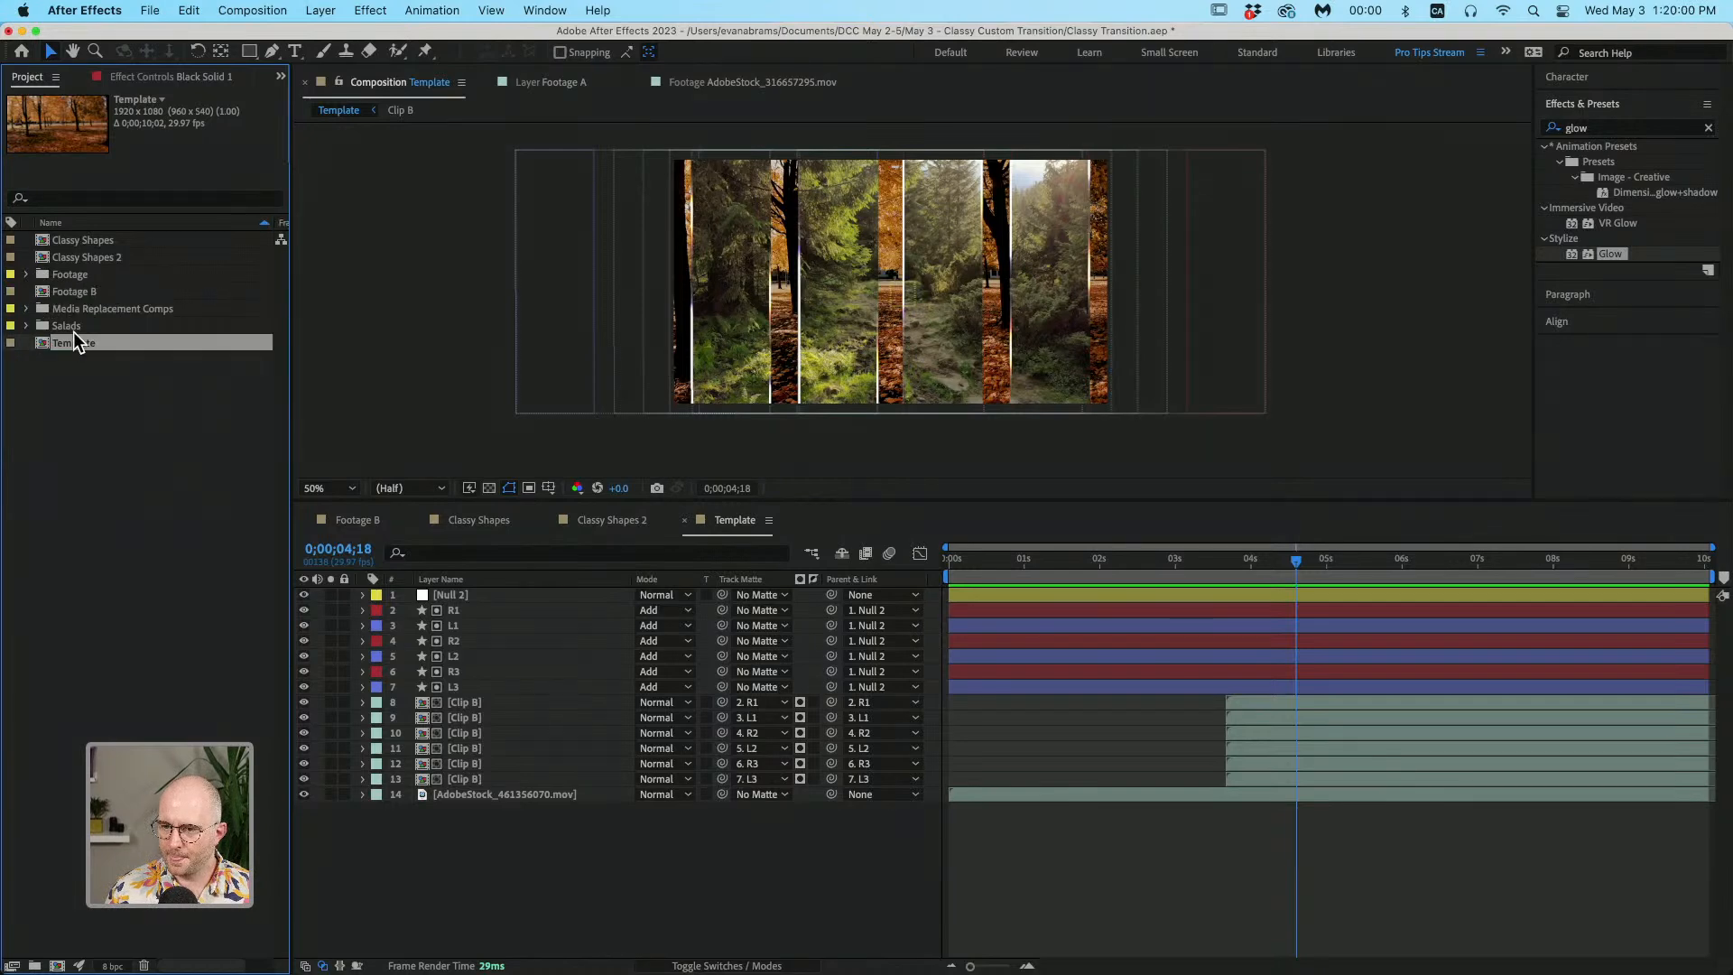
Step: Add a black 1920 x 1080 px solid above all layers in Template and trim its start to 0;00;03;20
mouse_move(1246, 569)
left_mouse_down()
mouse_move(1216, 576)
mouse_move(1254, 578)
mouse_move(1226, 586)
left_mouse_up()
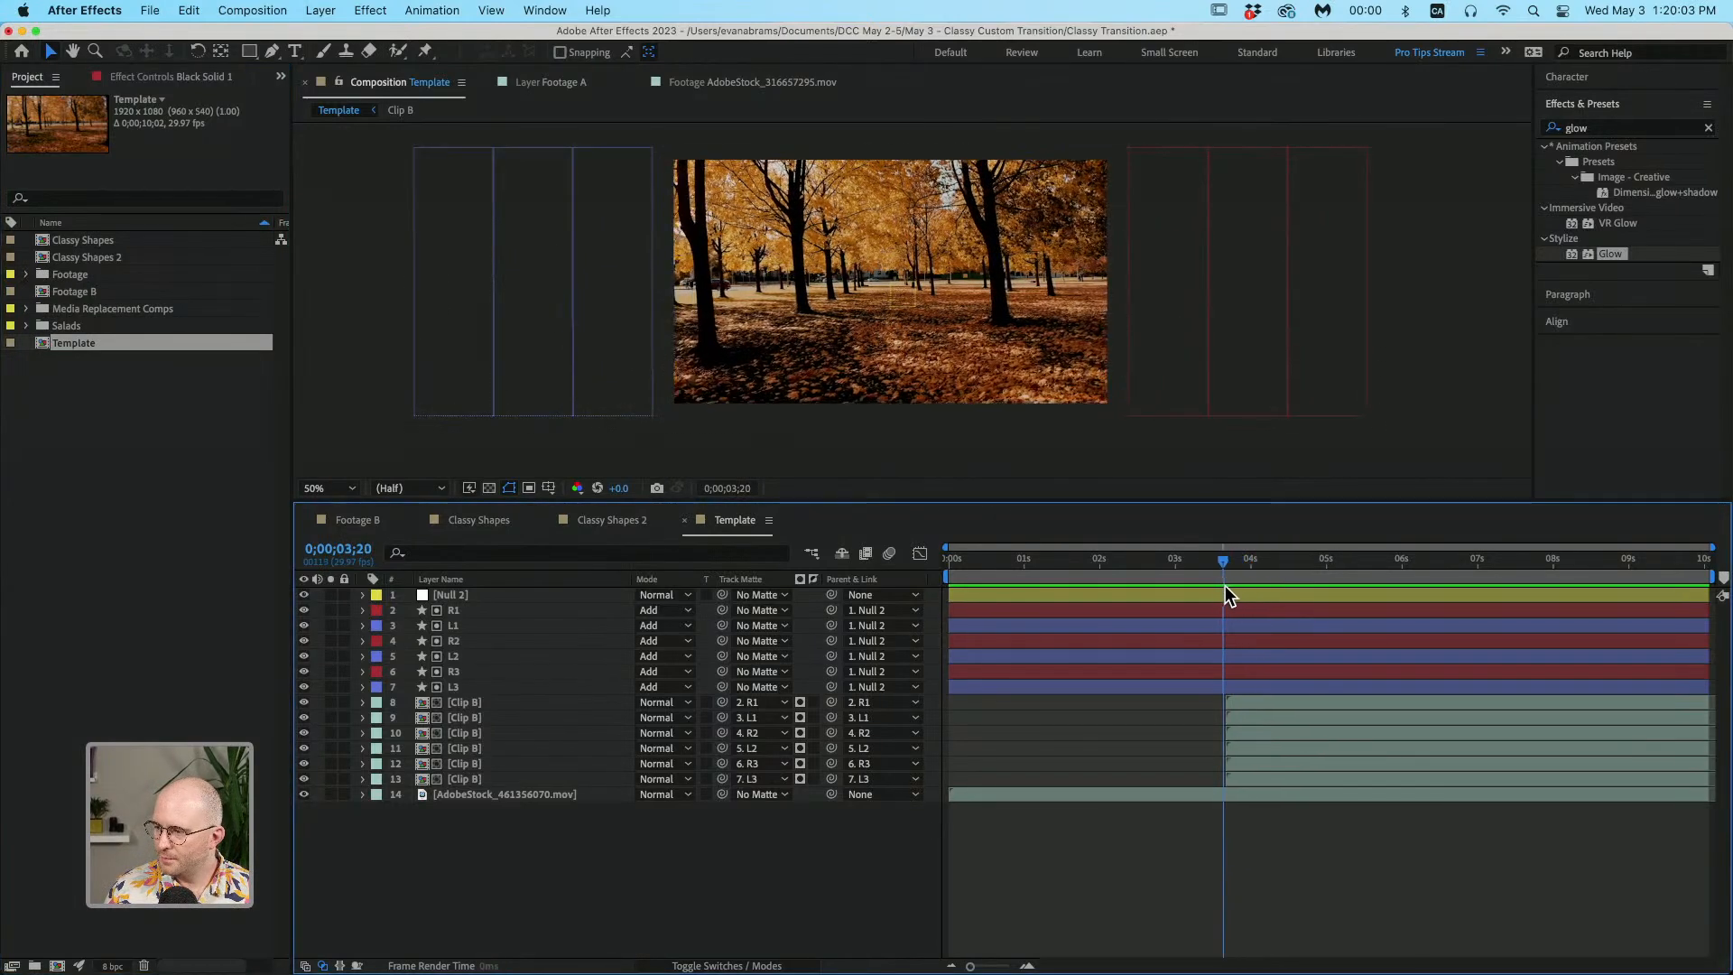
right_click(1197, 907)
mouse_move(1237, 742)
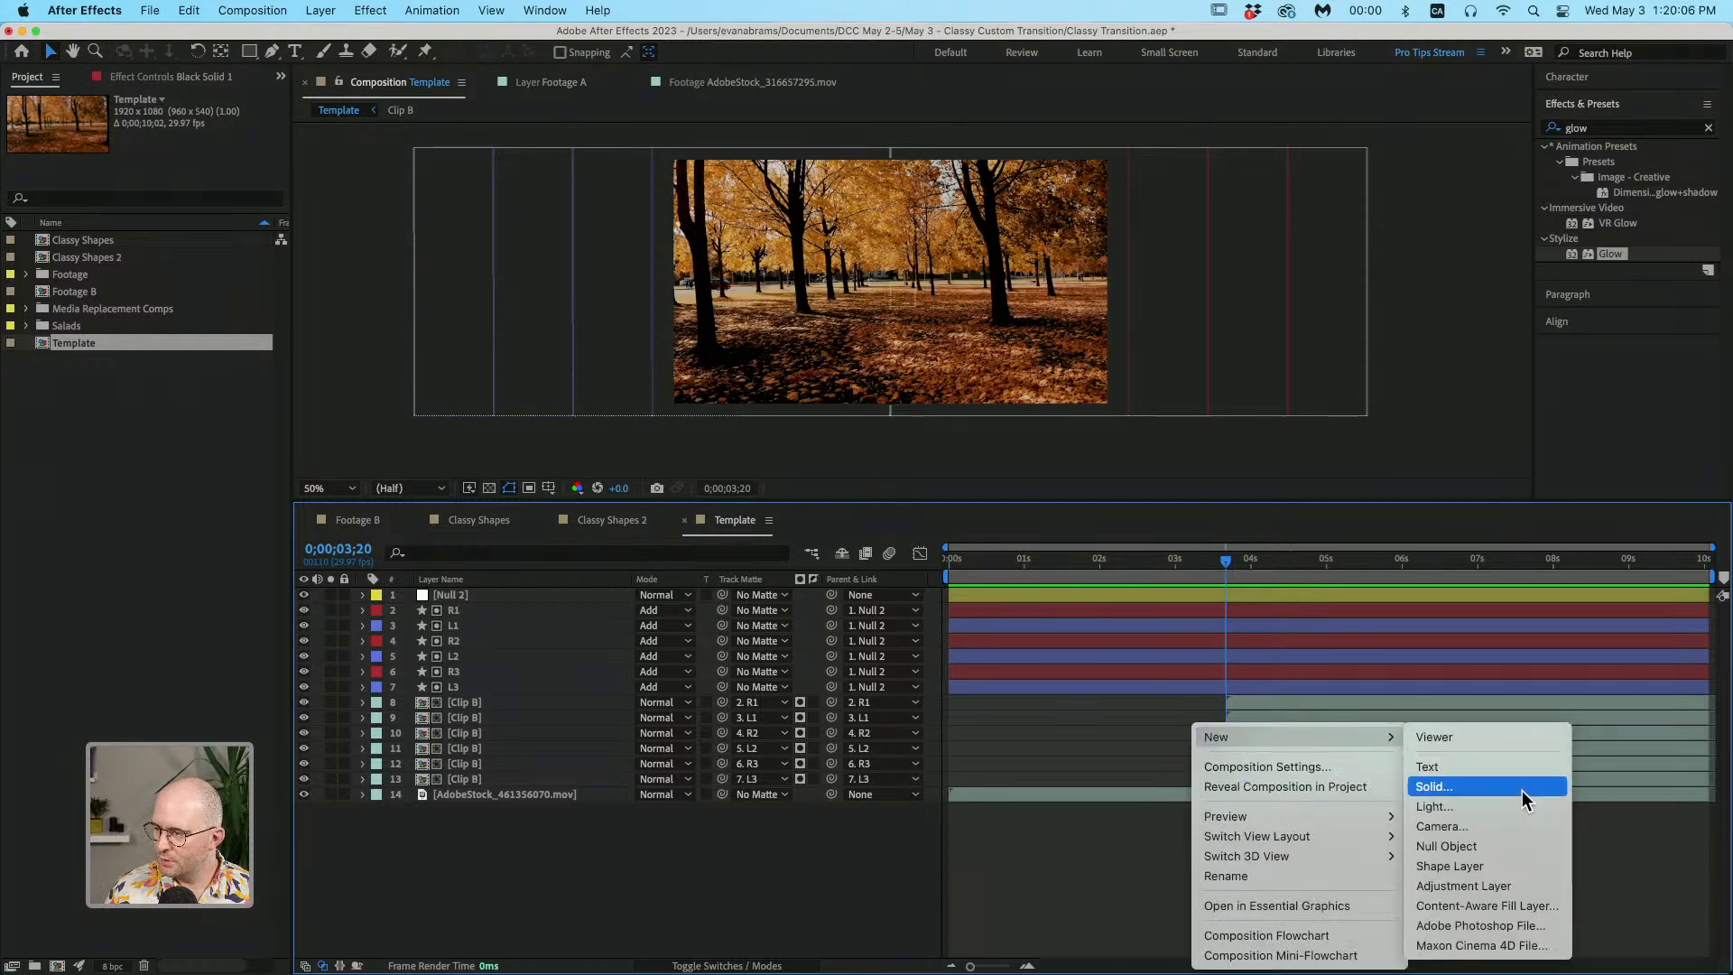
left_click(1524, 792)
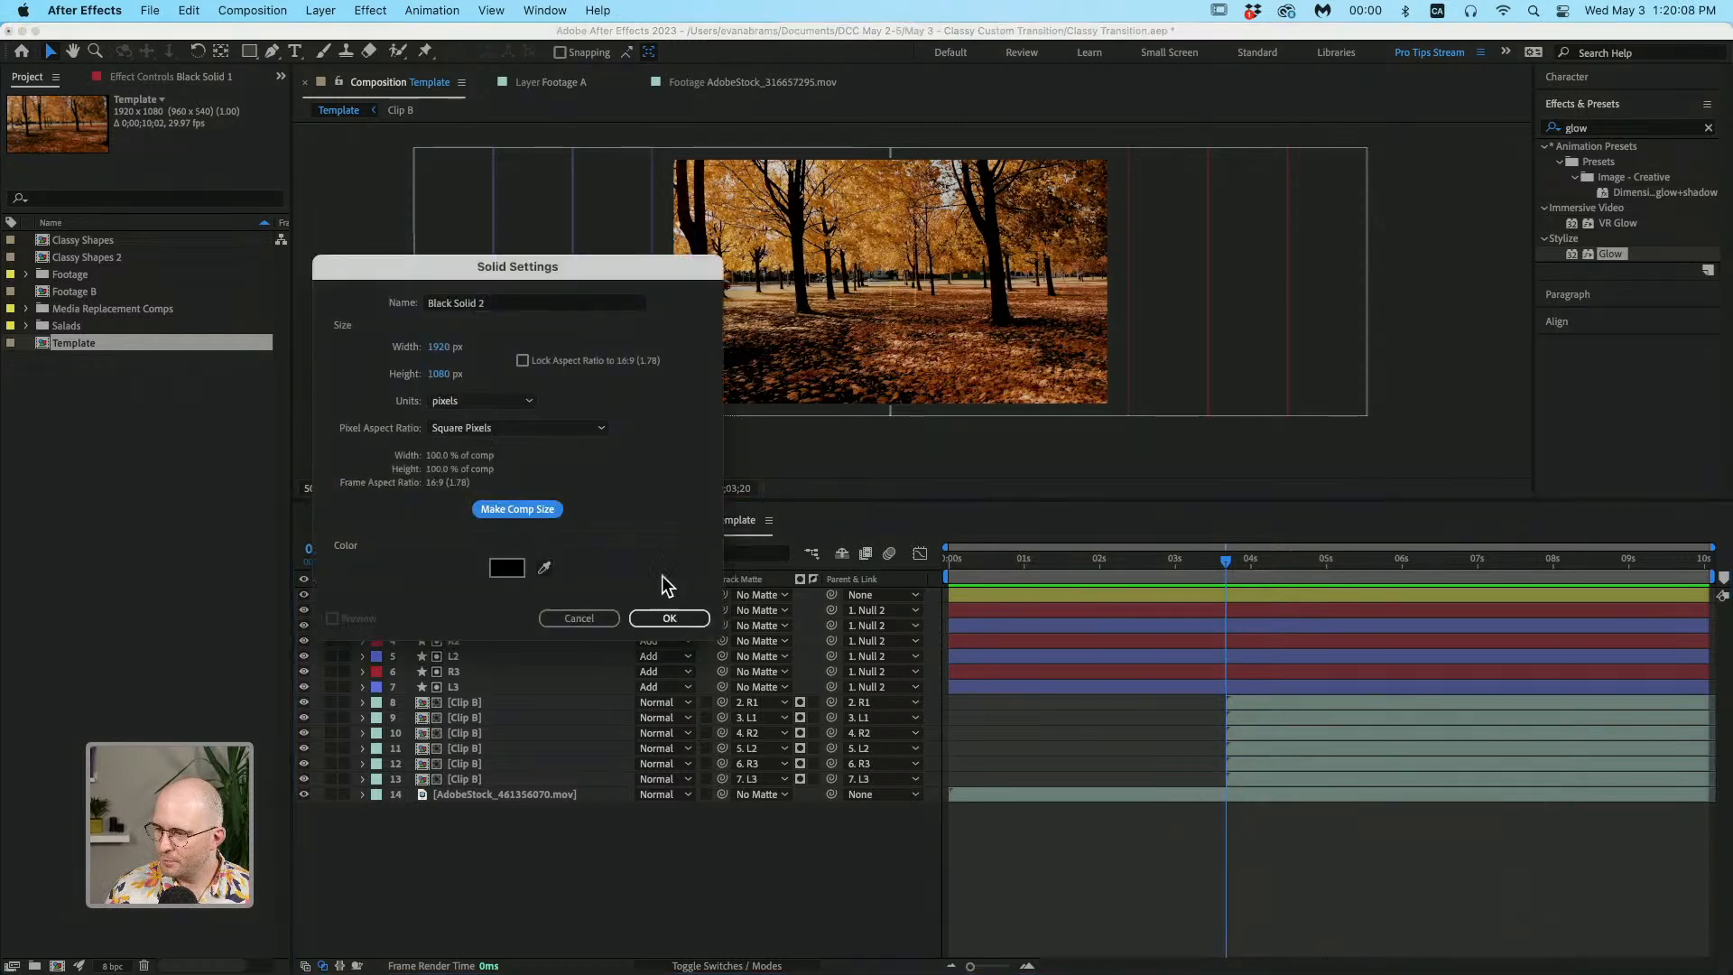
left_click(673, 618)
key("alt+bracketleft")
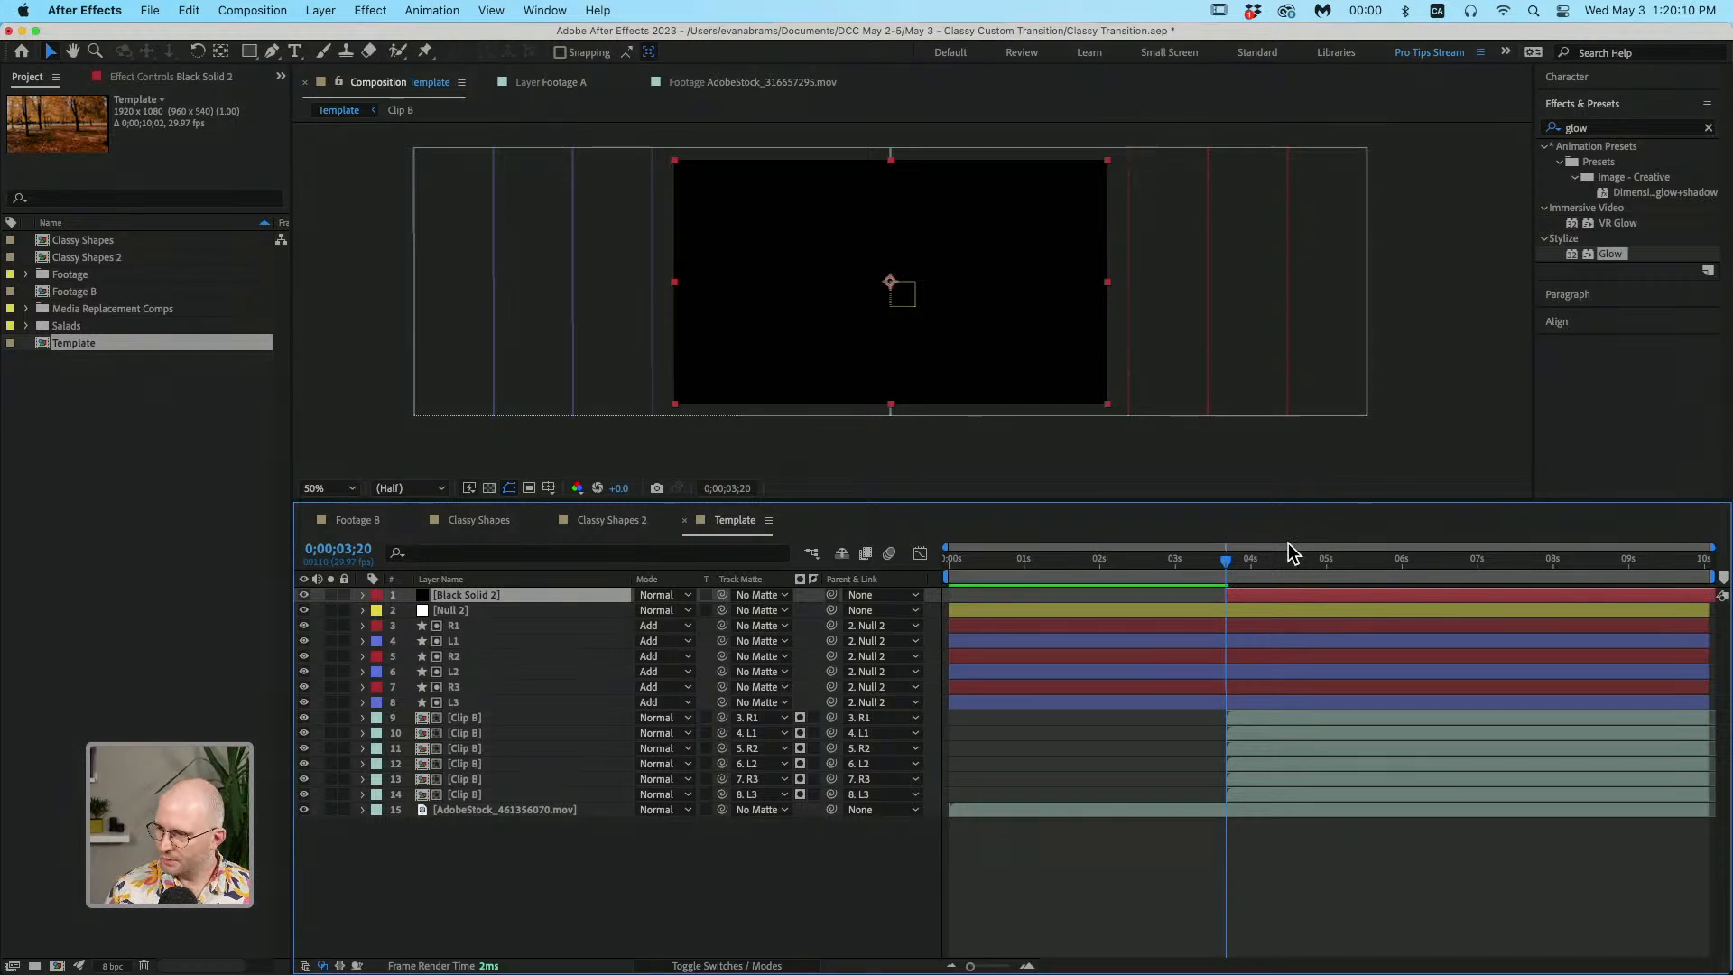
Step: Find the Fractal Noise effect and apply it to the new black solid
left_click(1645, 127)
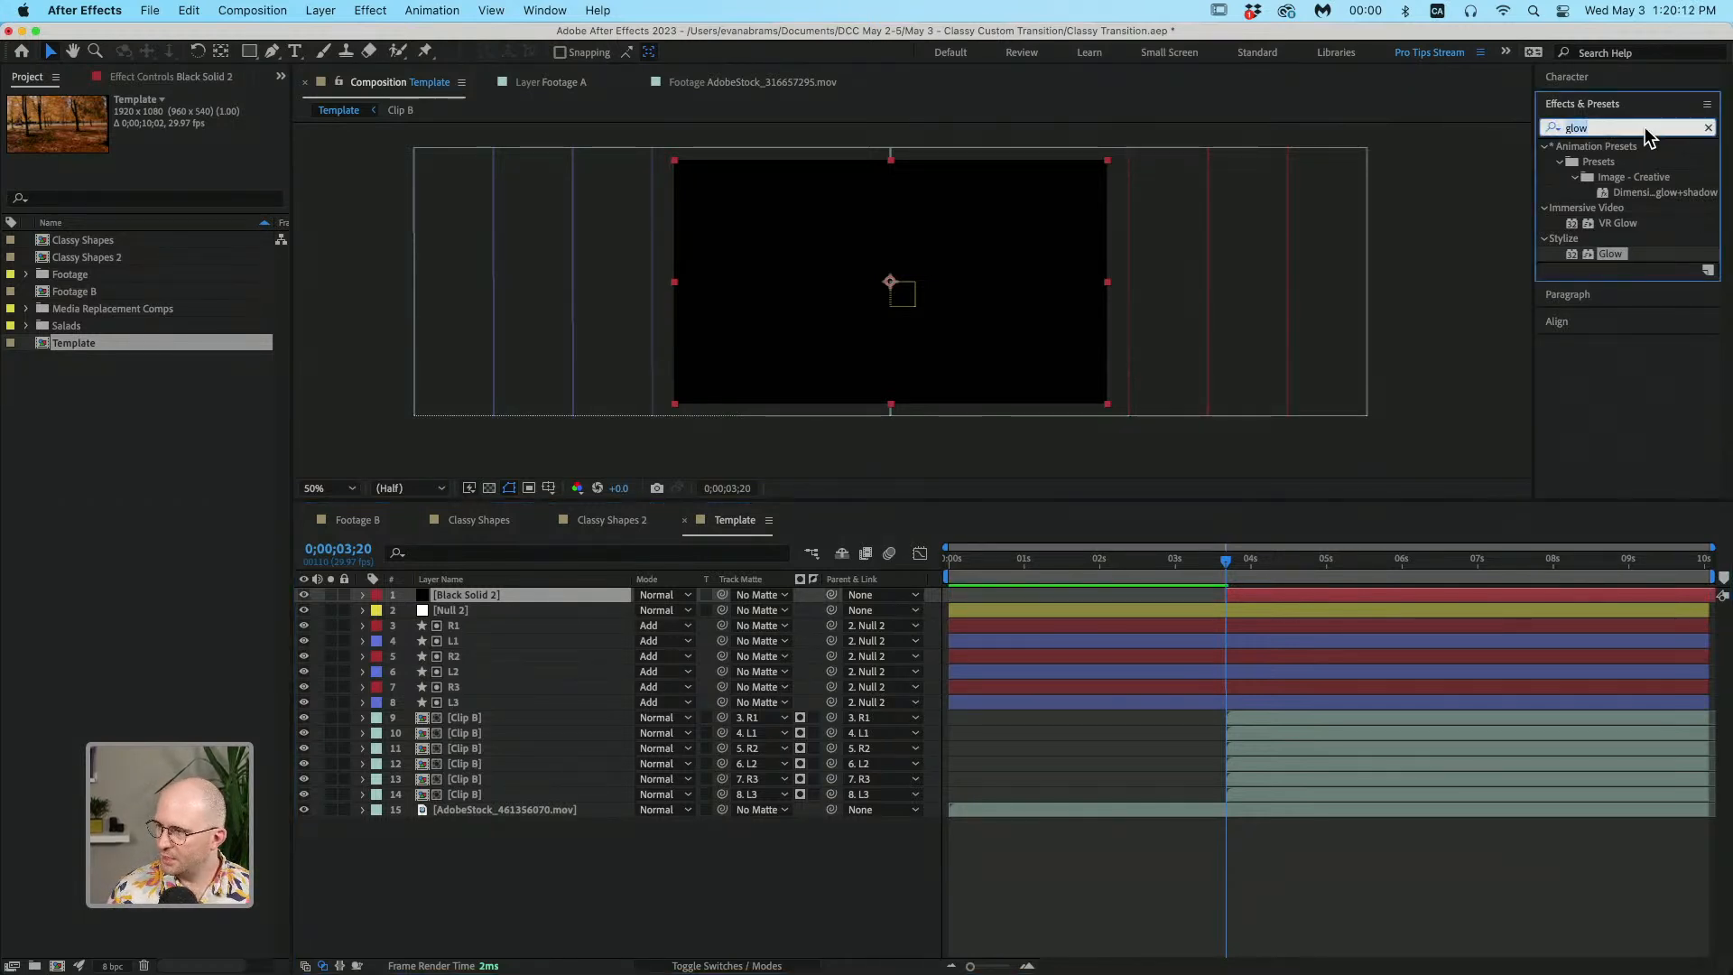
type("fracta")
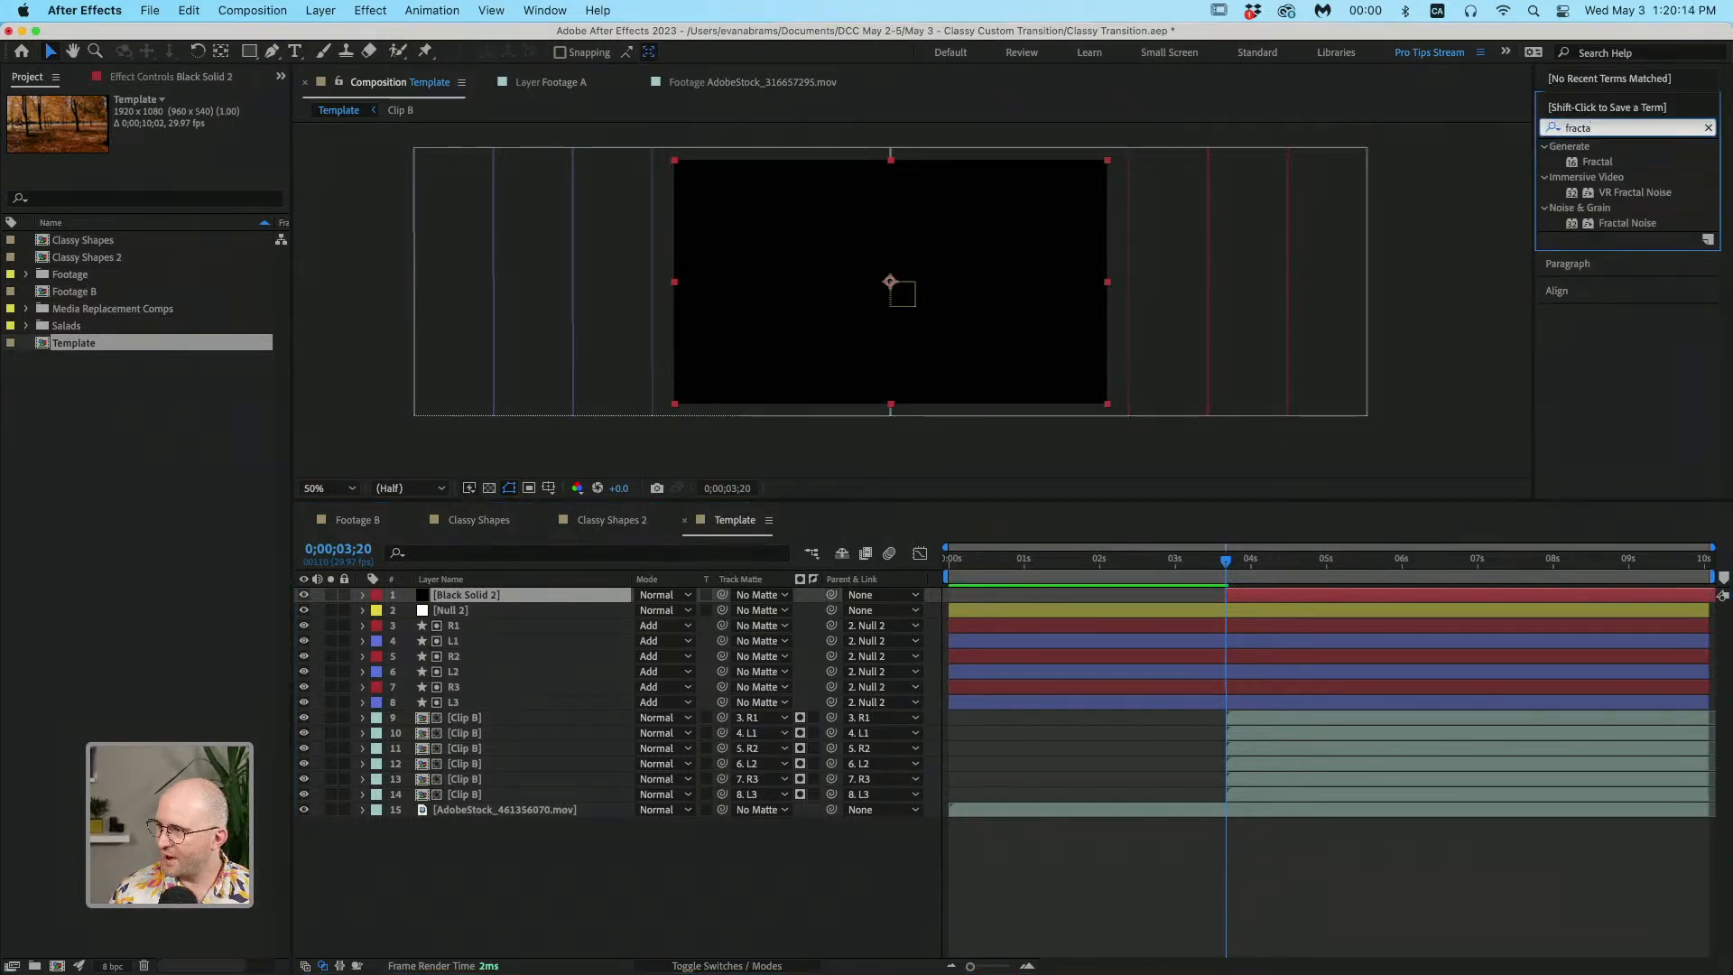
double_click(1627, 223)
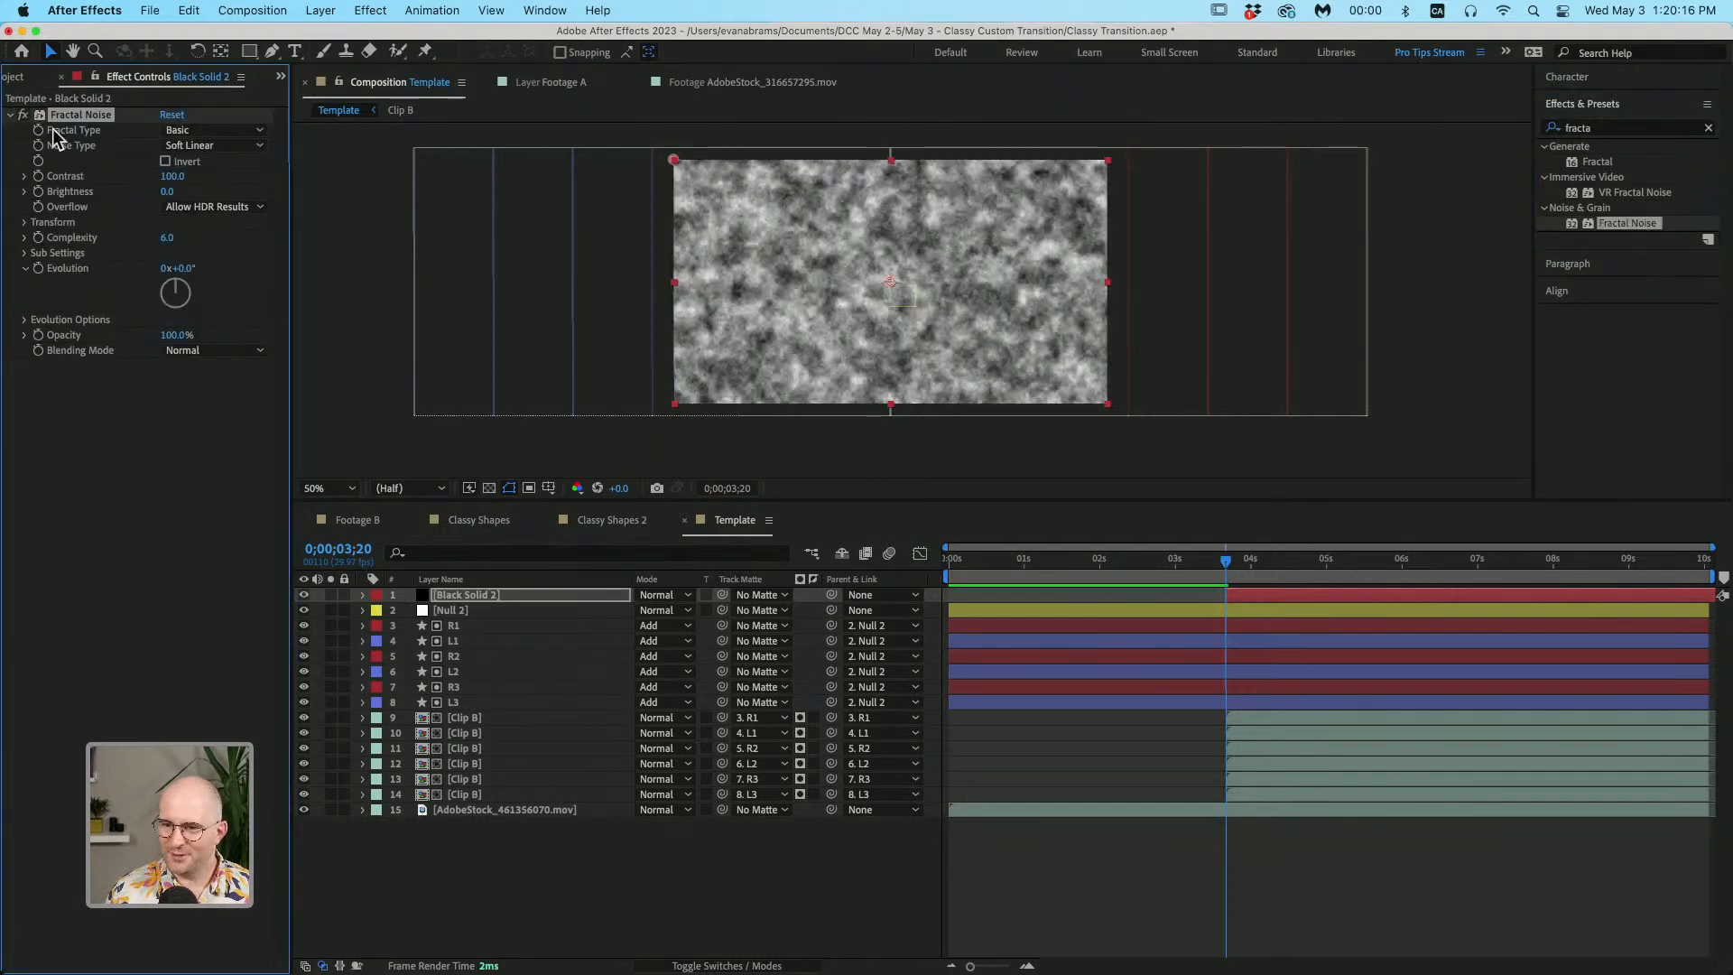
Step: Set the noise contrast to 151 and keyframe Scale at 190 and Offset Turbulence at 960, 540 at 0;00;03;20
left_click_drag(168, 176, 203, 176)
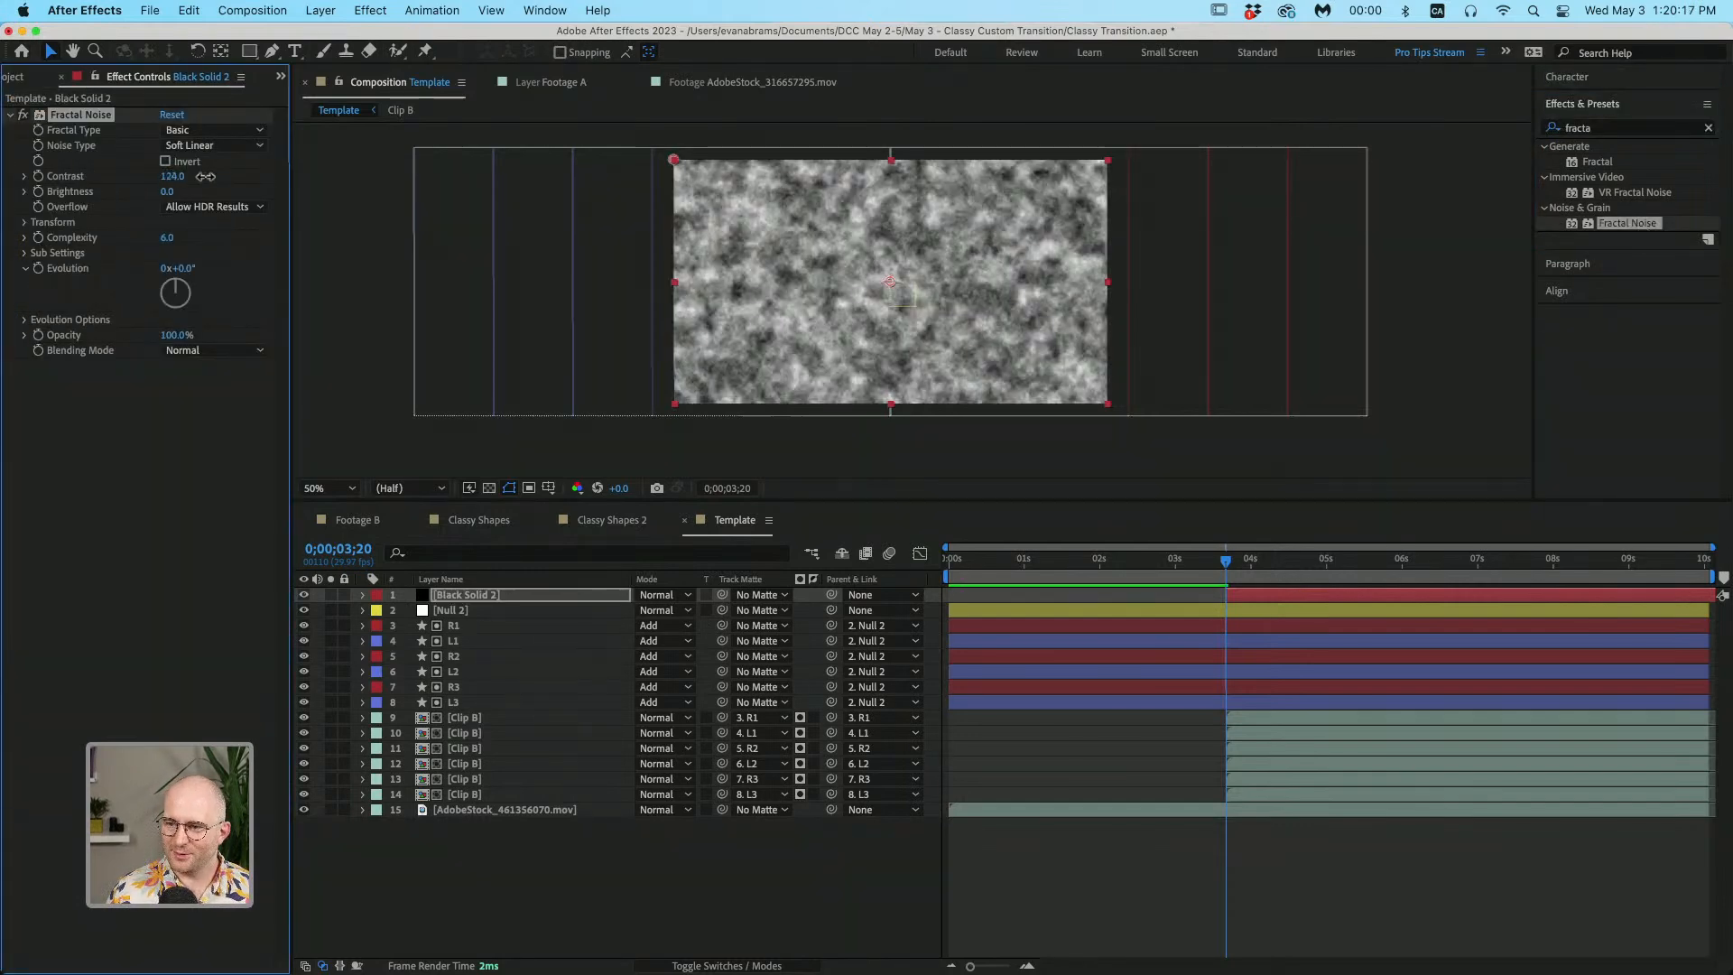
left_click(25, 222)
left_click_drag(180, 271, 264, 278)
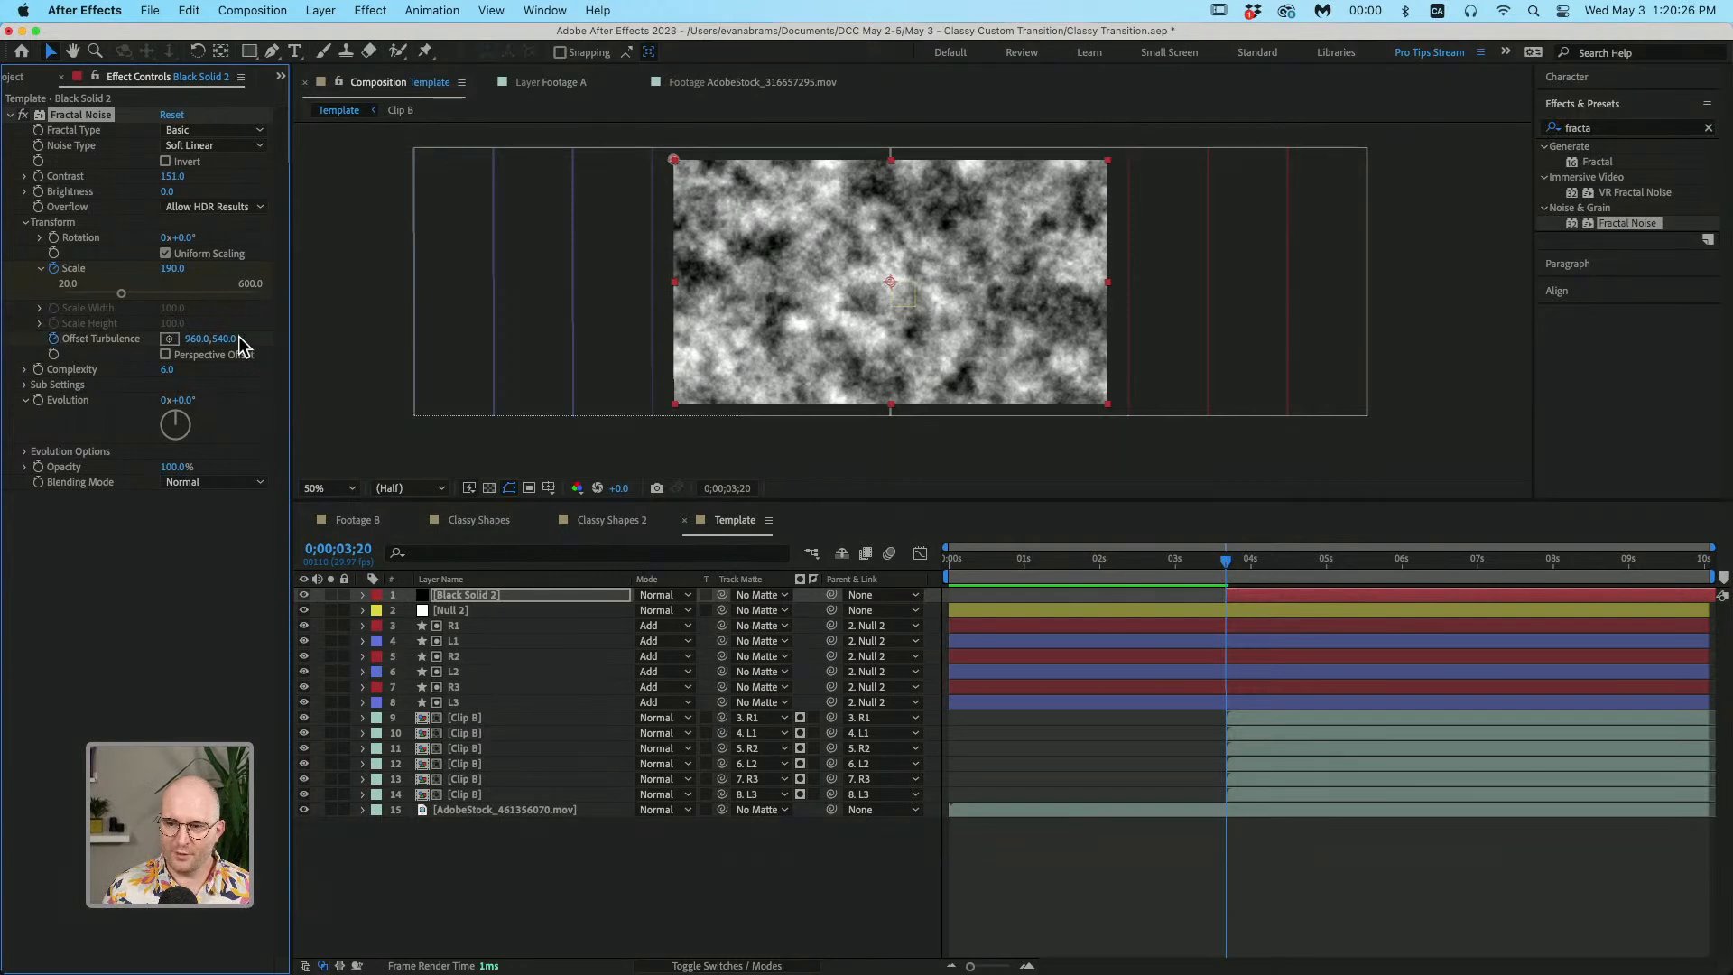
left_click_drag(230, 340, 812, 372)
key("super+z")
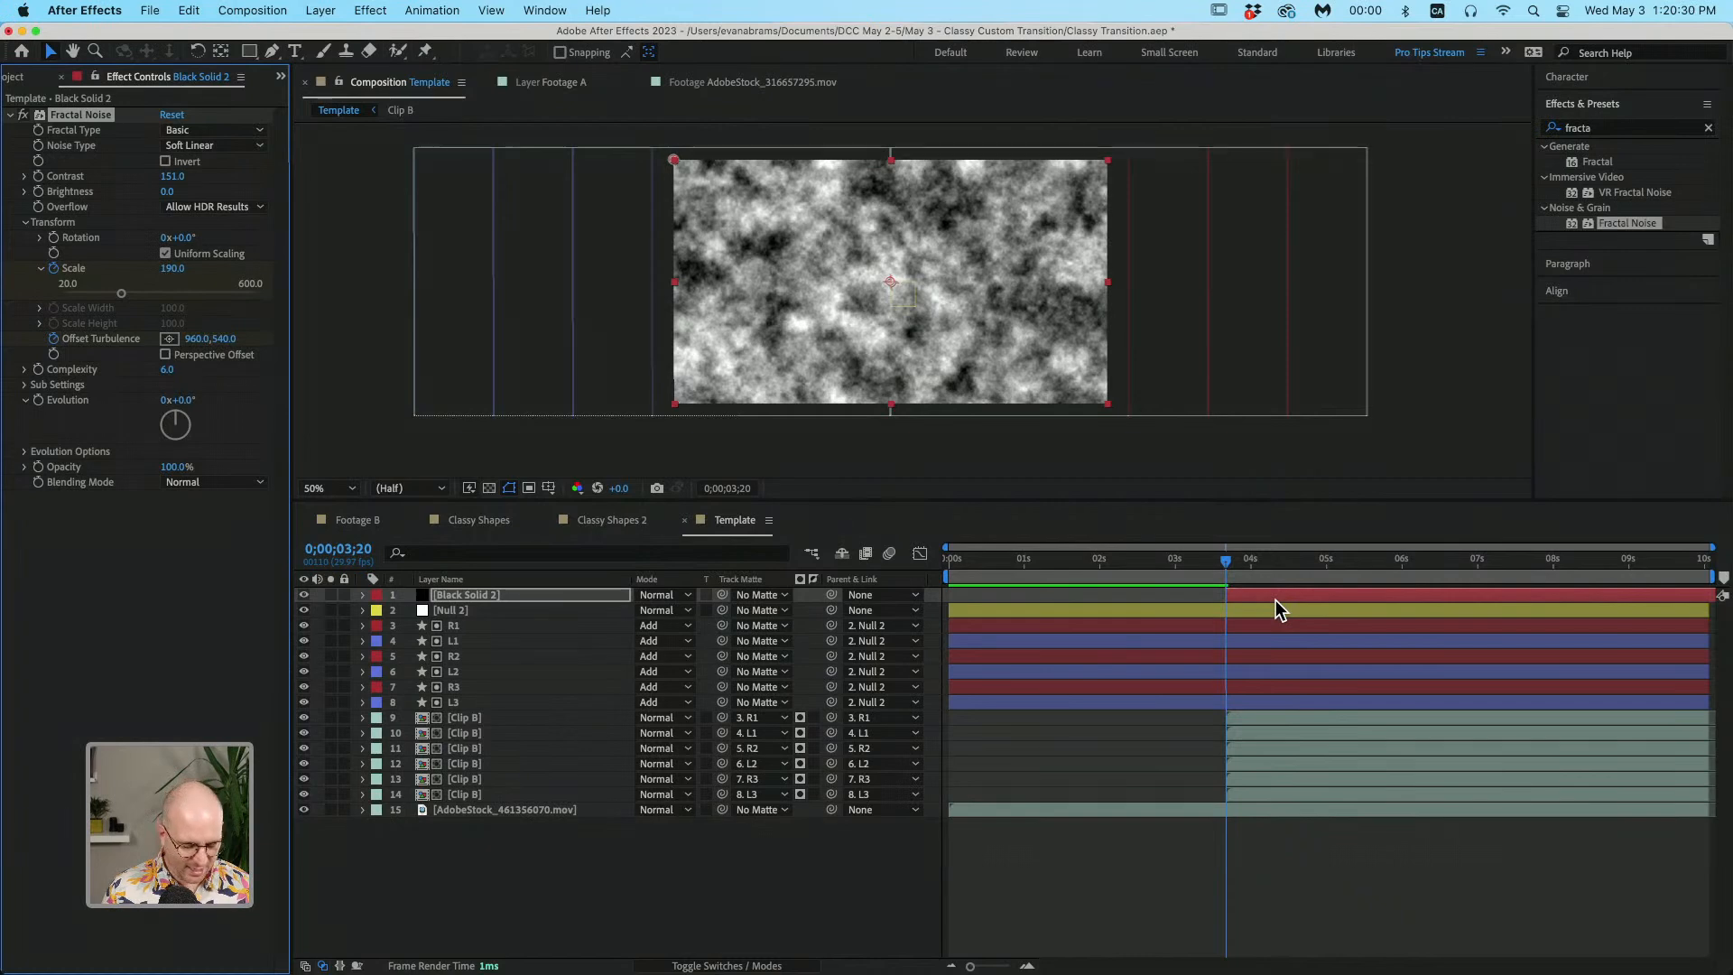
Step: Keyframe the noise's Offset Turbulence at 960, 1924 and its Scale at 282.4 at 0;00;05;18
key("u")
left_click_drag(1238, 578, 1377, 586)
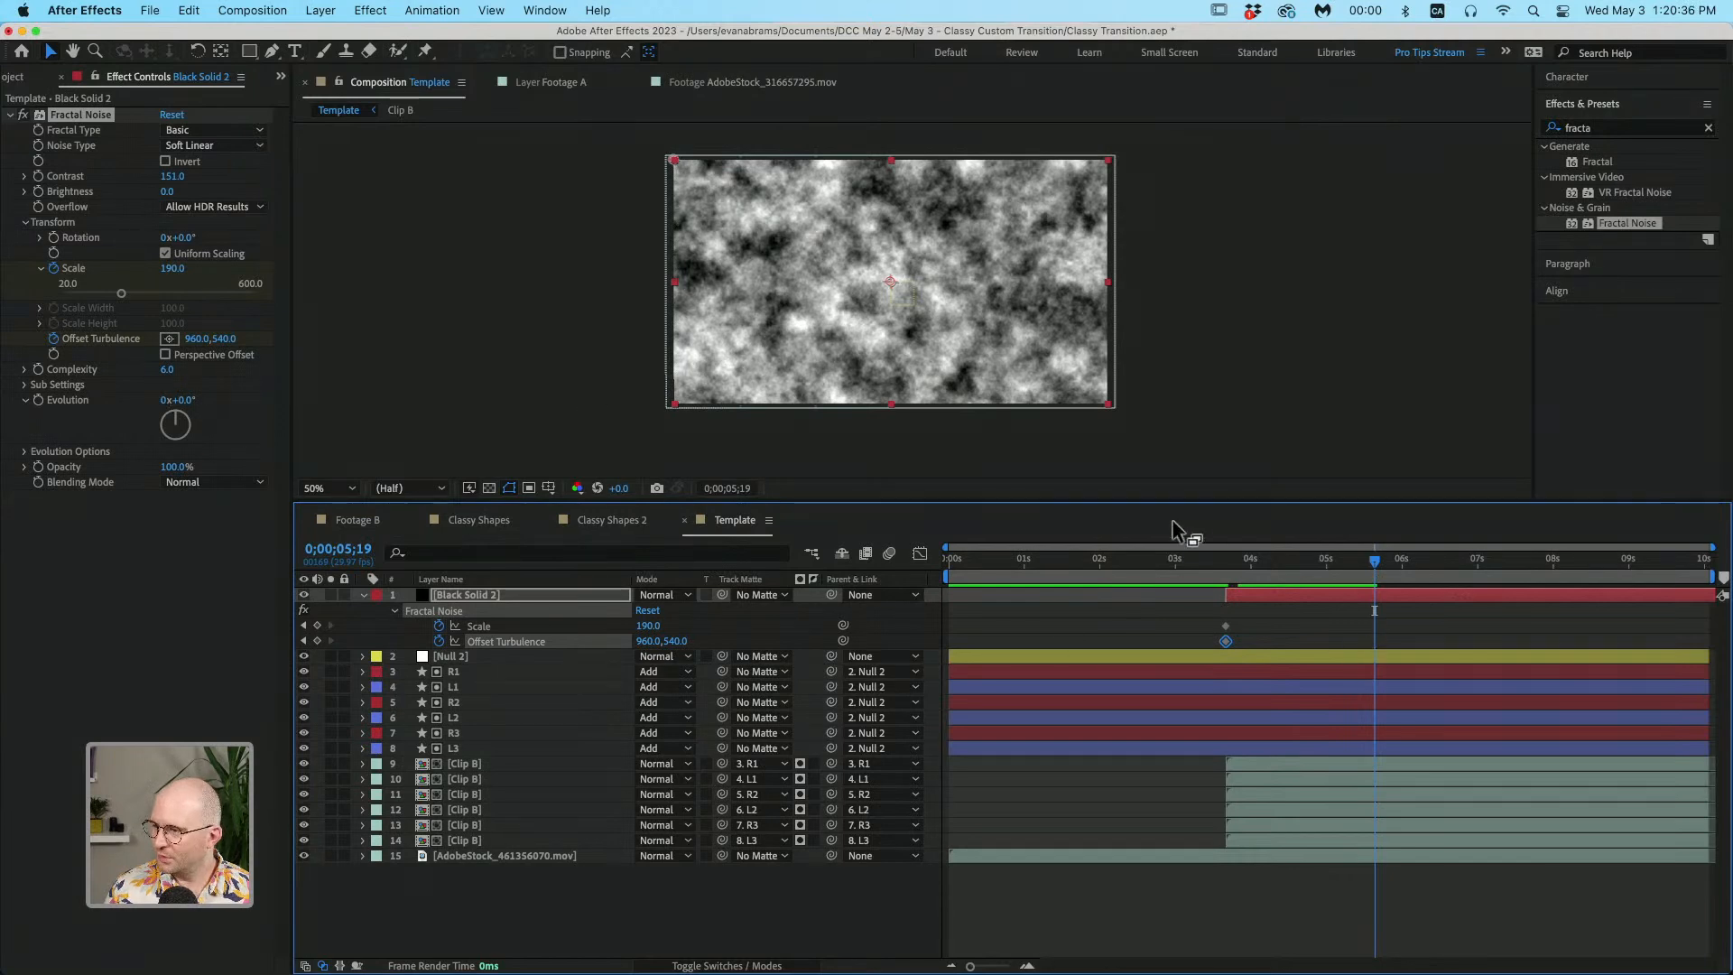
left_click(1365, 572)
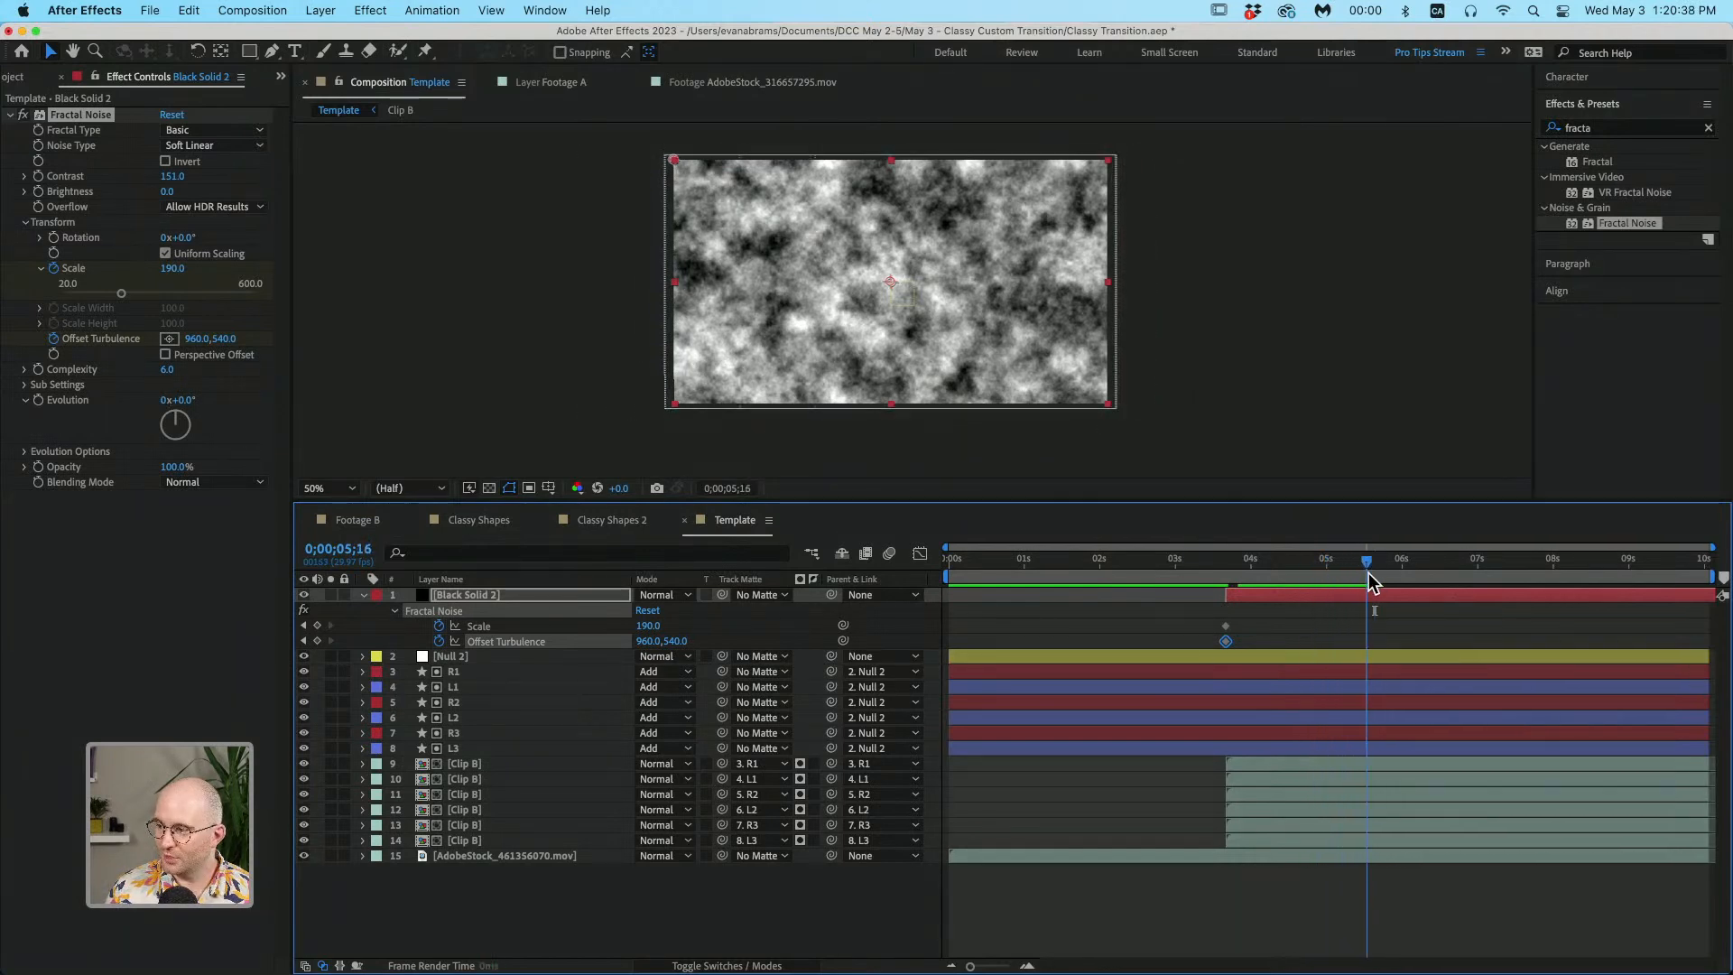
left_click_drag(224, 340, 483, 345)
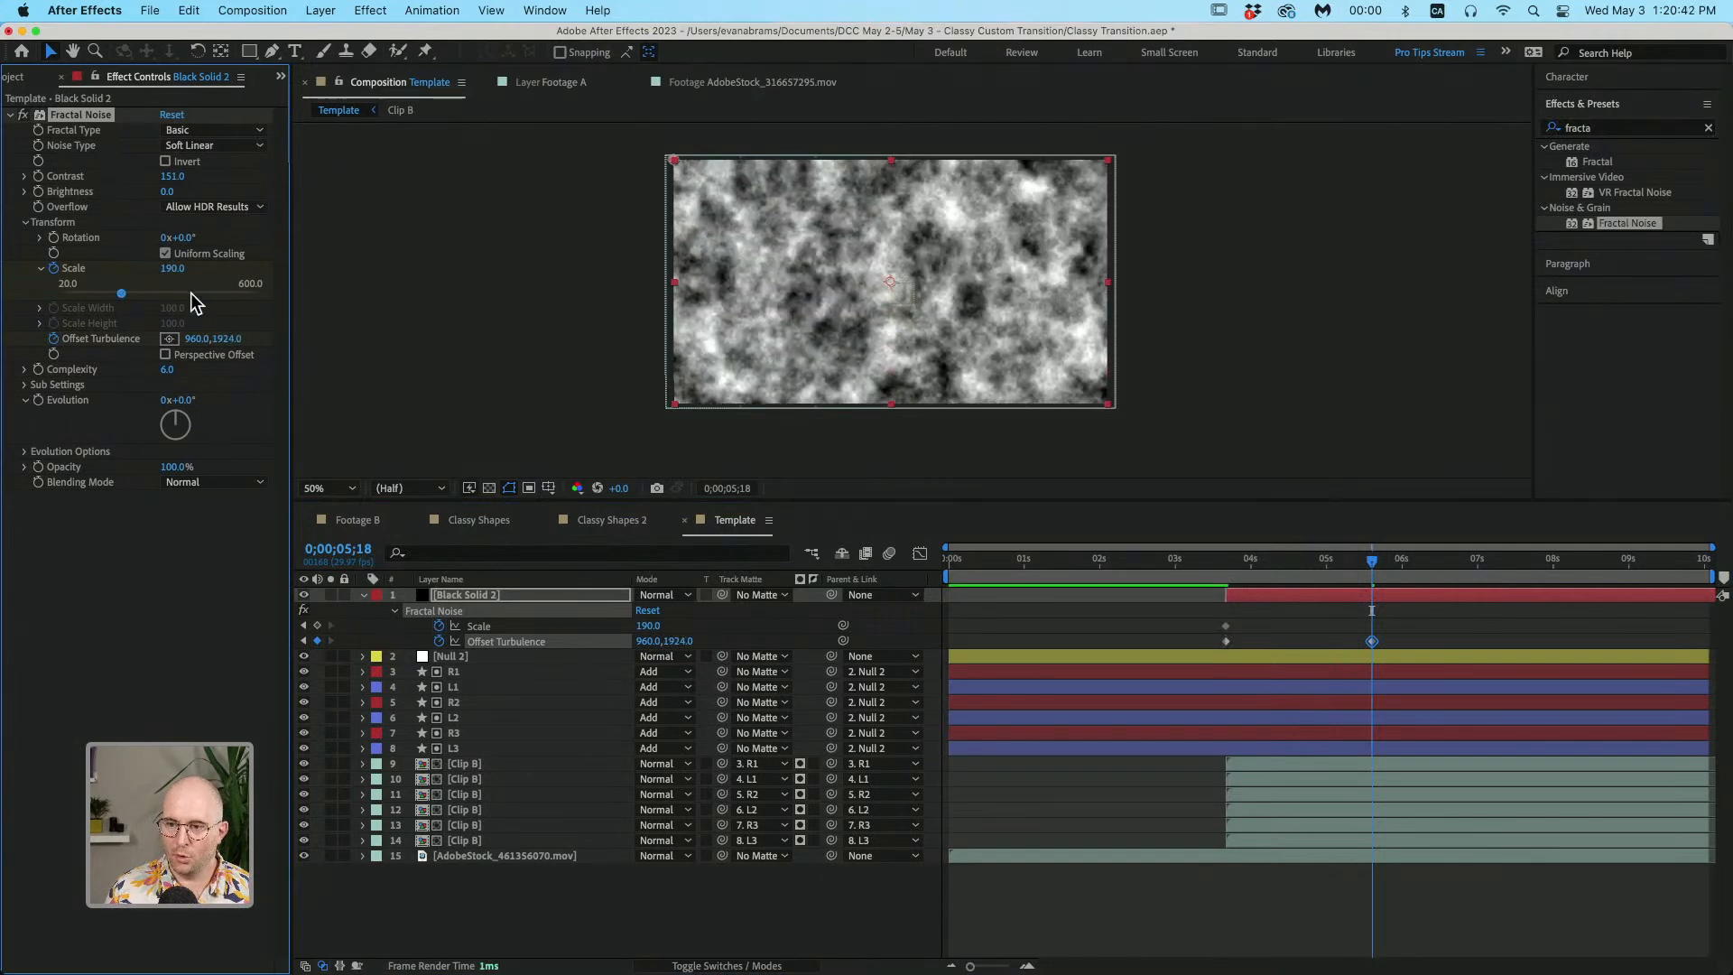
left_click_drag(127, 295, 151, 295)
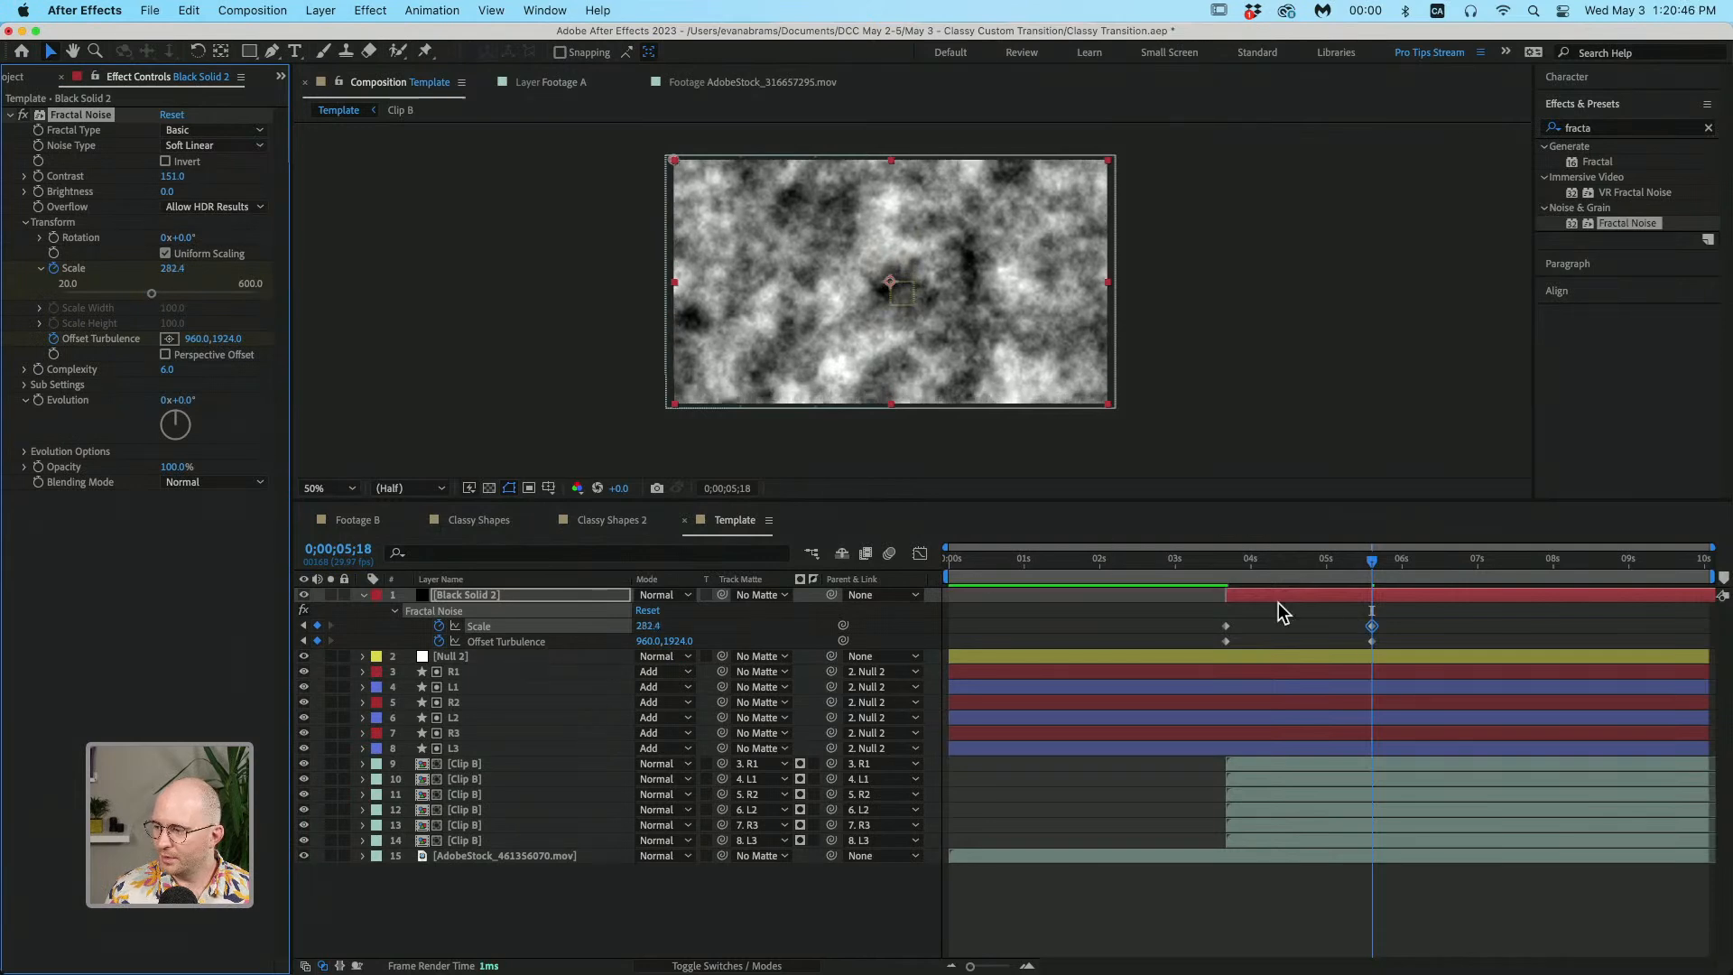
Step: Apply Easy Ease to all the Scale and Offset Turbulence keyframes and play back the noise animation
left_click_drag(1397, 619, 1161, 648)
key("F9")
left_click(1229, 569)
key("space")
key("space")
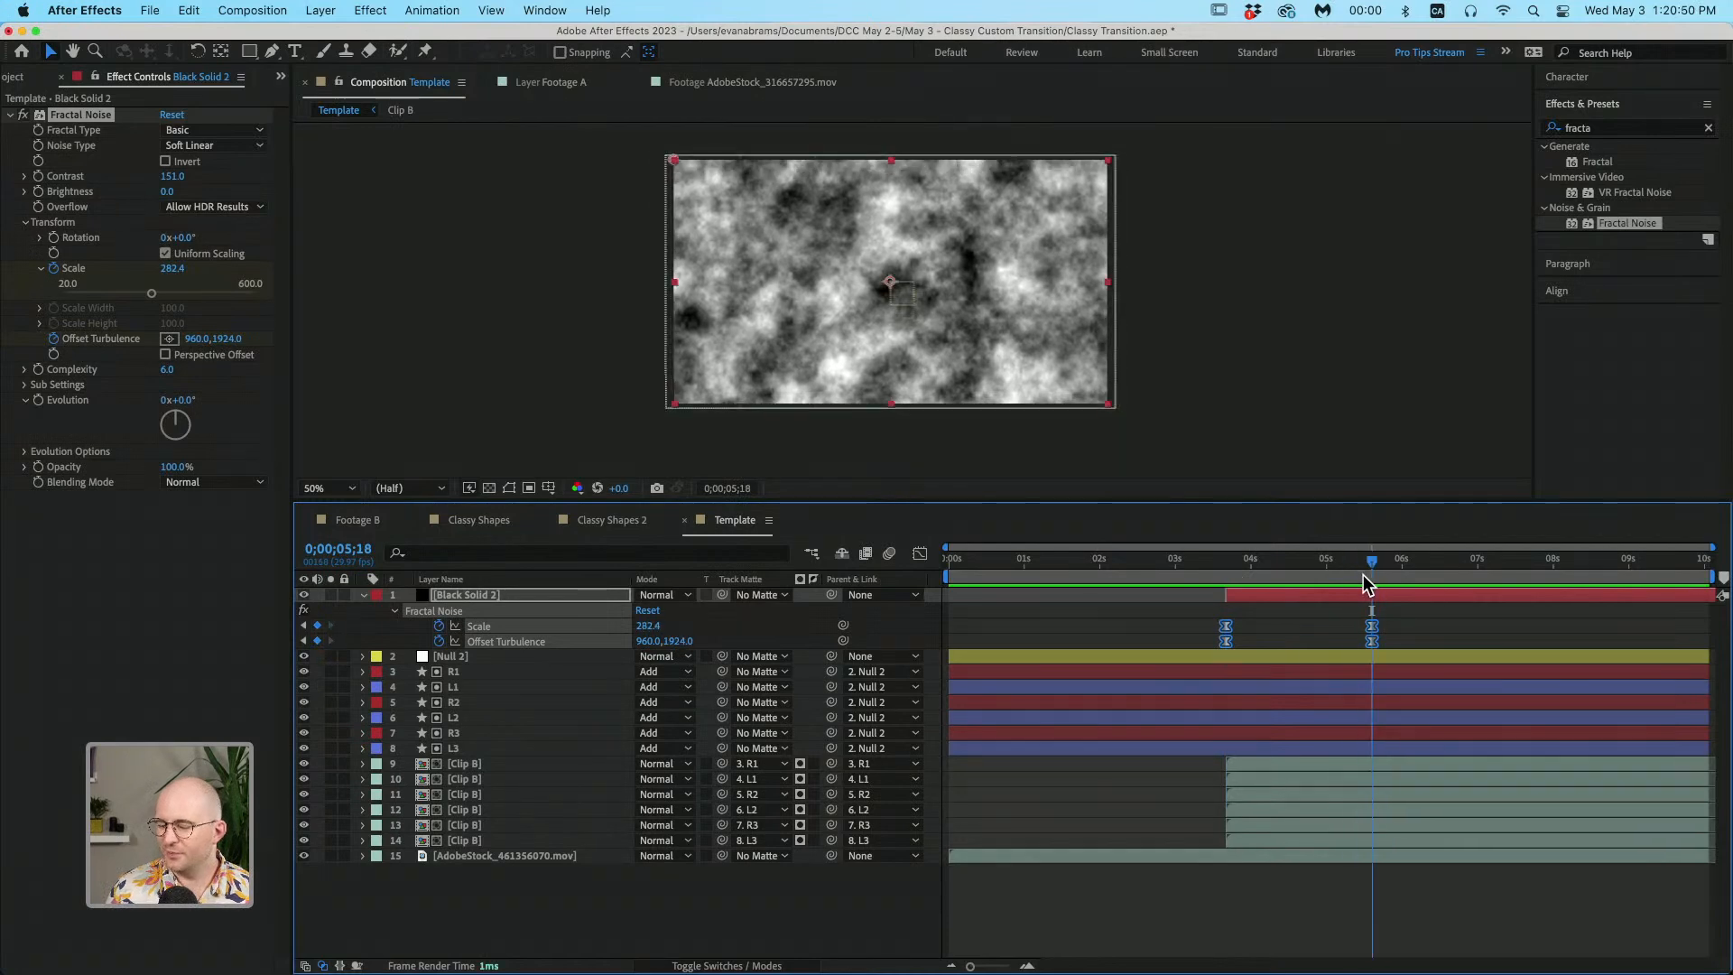
Step: Apply Directional Blur with a blur length of 995 to the noise solid and set the layer's blending mode to Add
left_click(1594, 126)
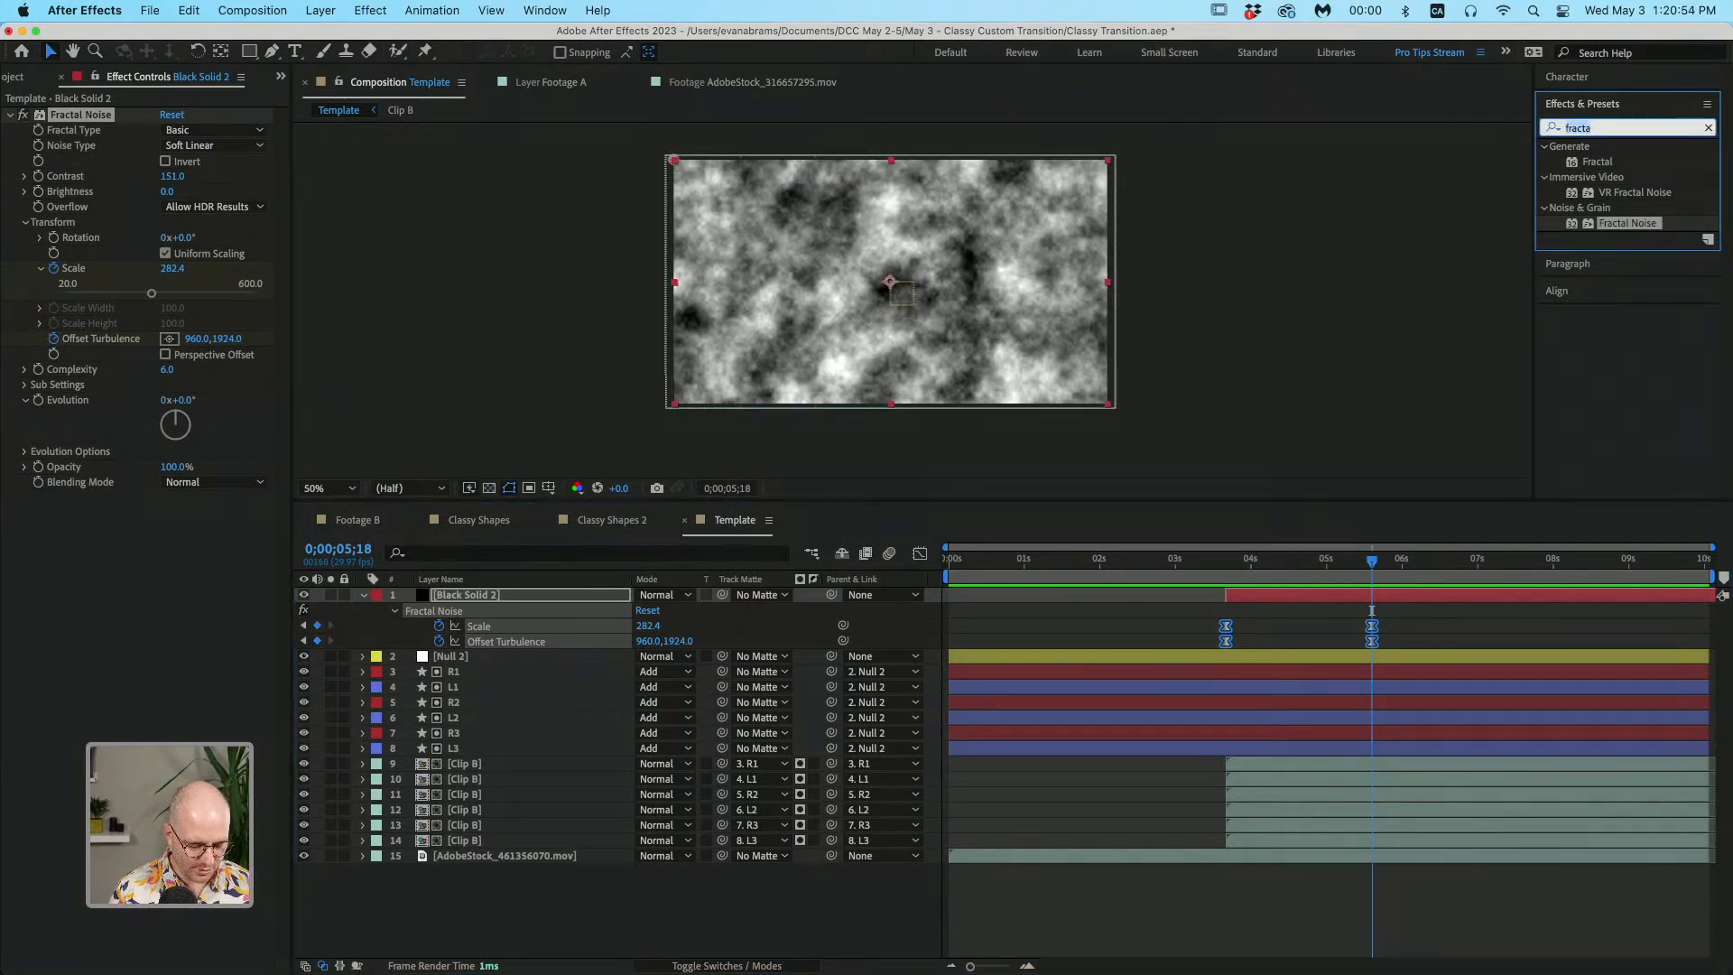
type("direc")
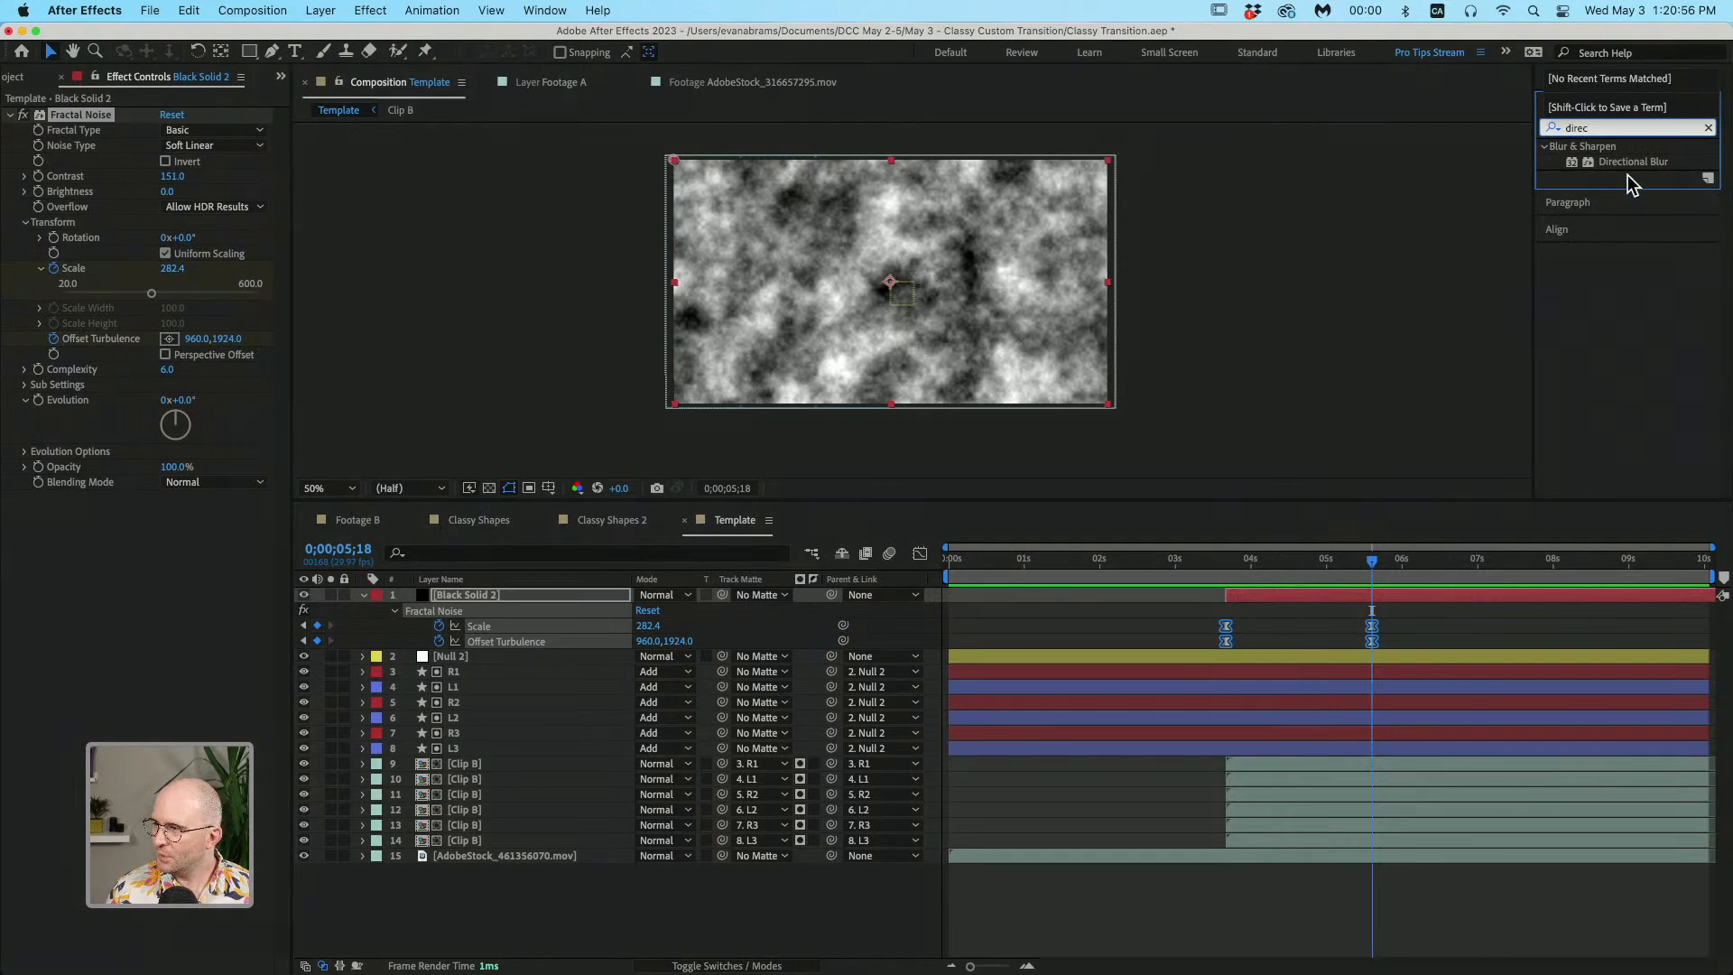
double_click(1630, 162)
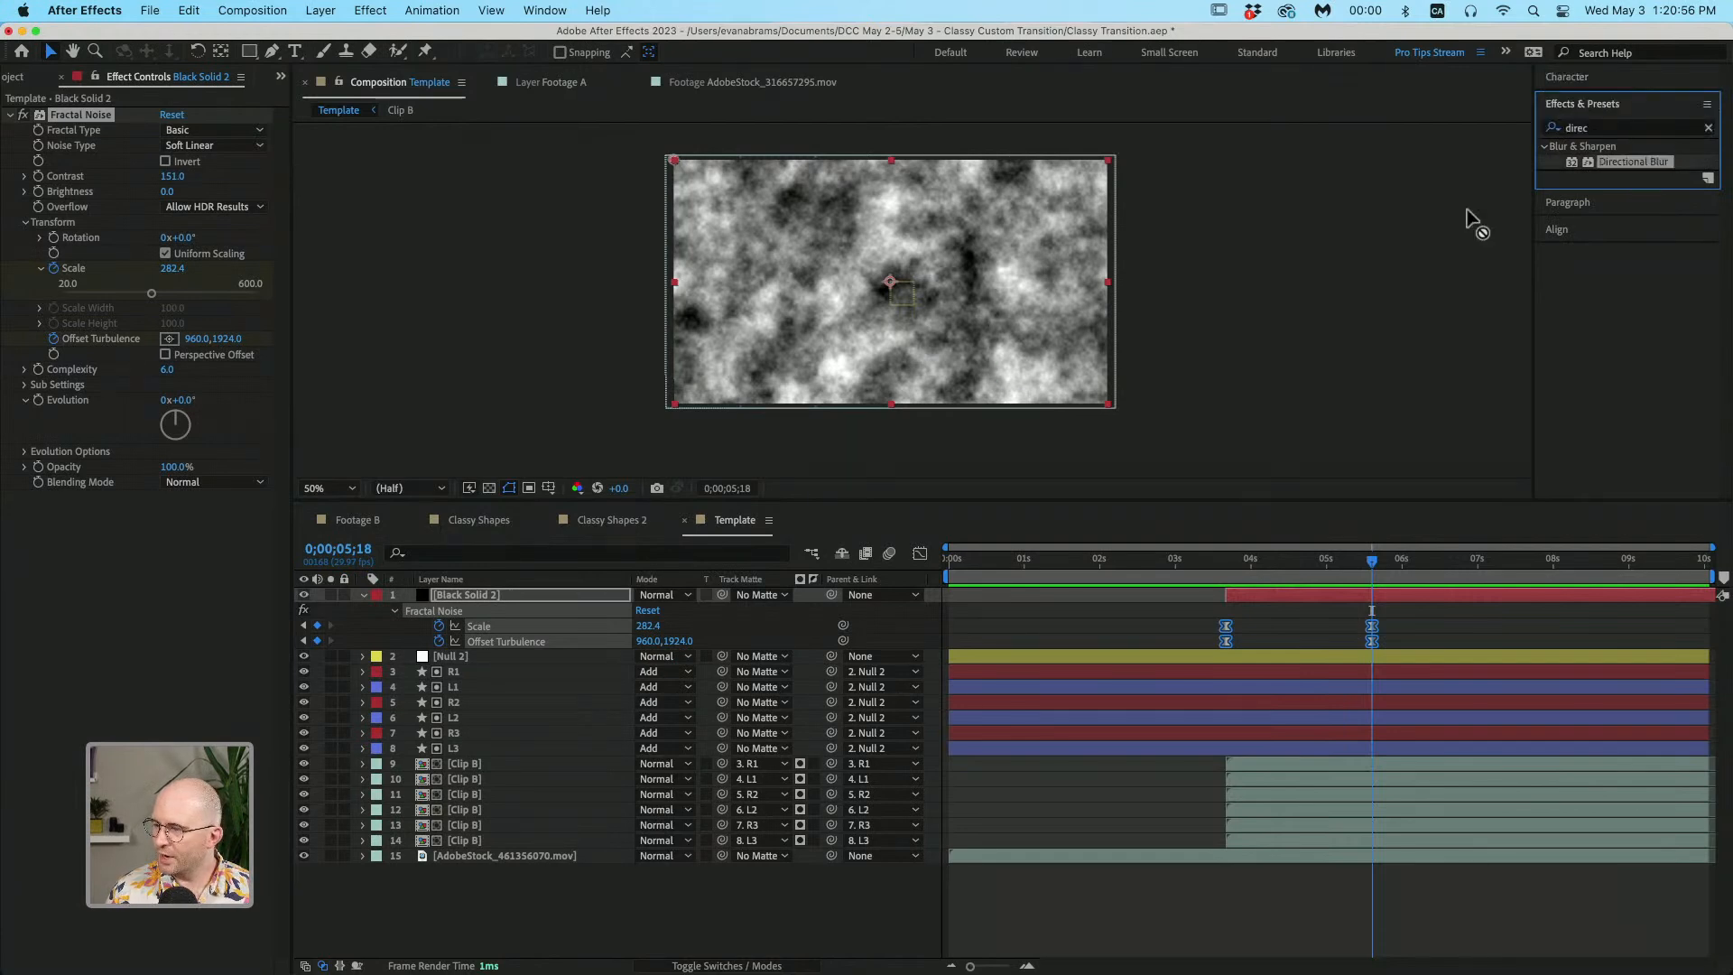
left_click(10, 115)
left_click_drag(171, 200, 1002, 139)
left_click(666, 595)
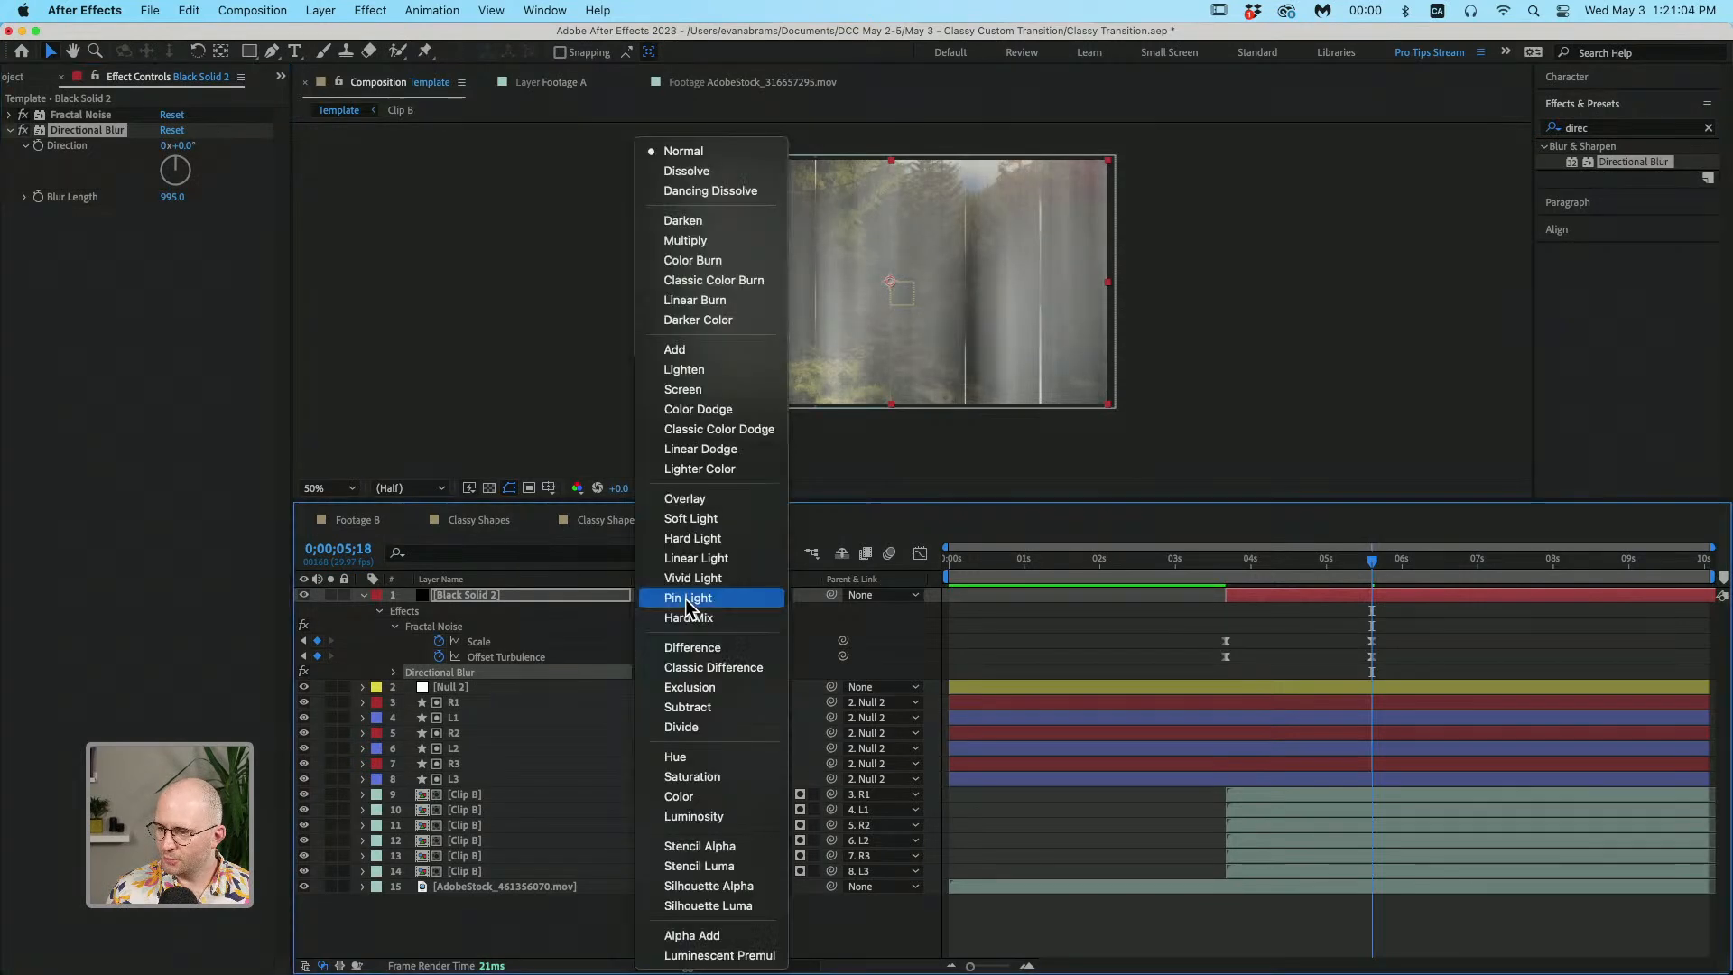
left_click(715, 352)
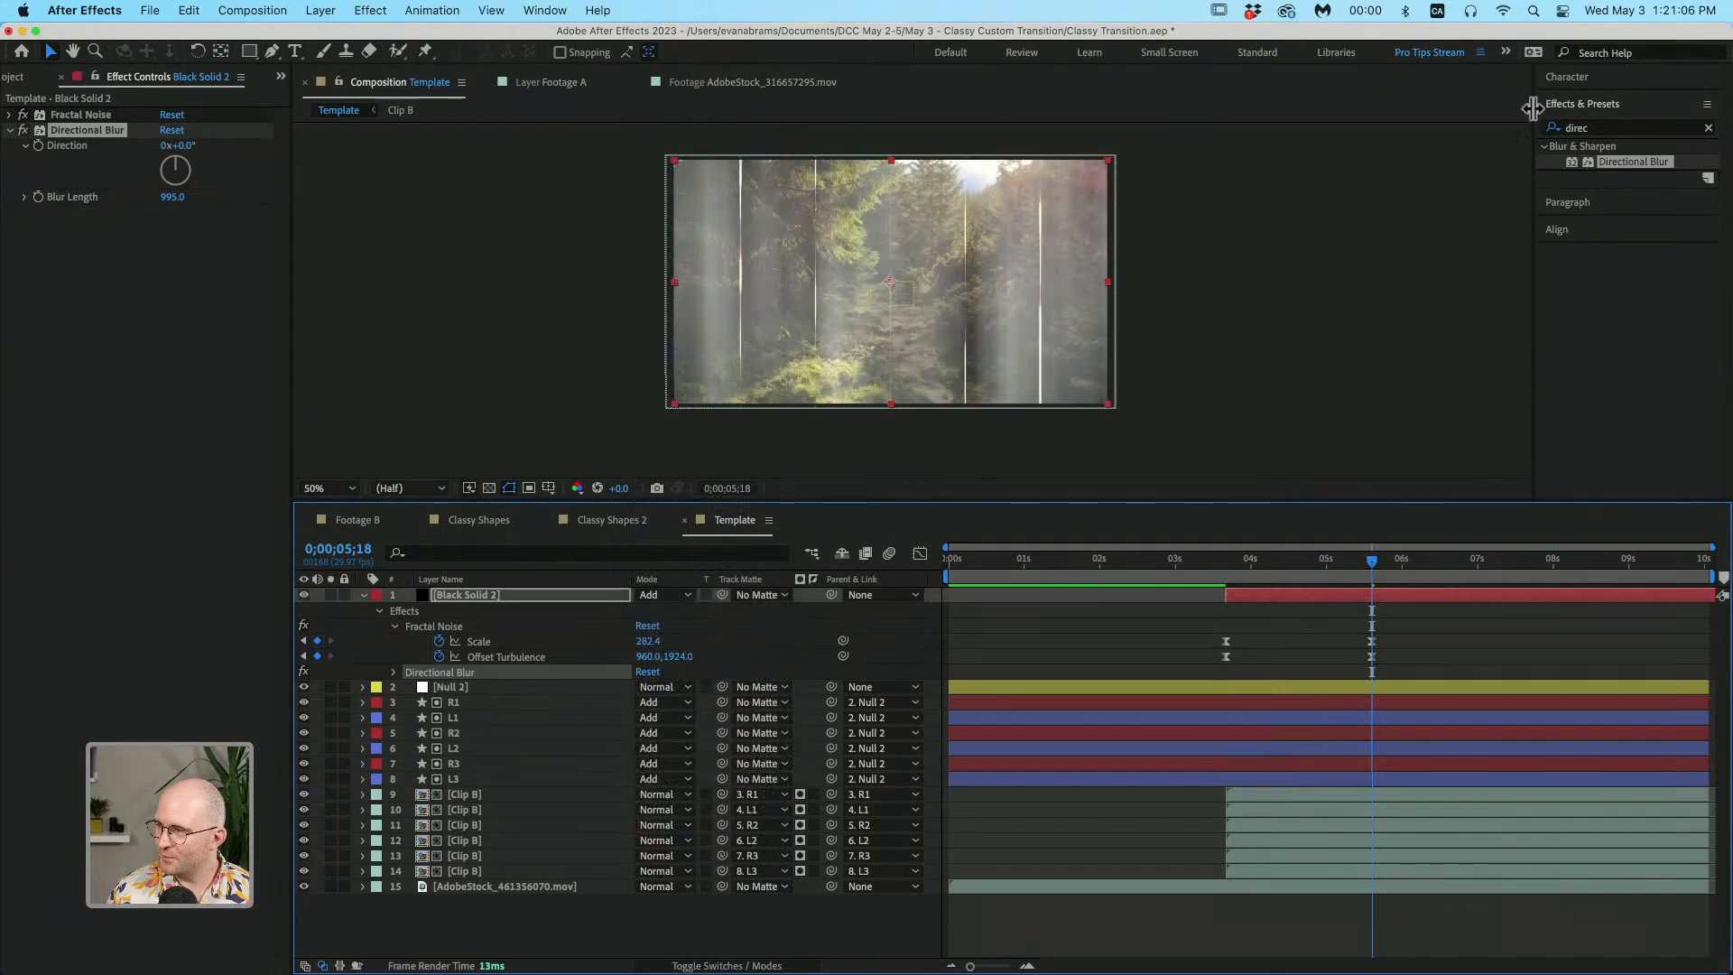
Step: Apply Curves to the noise solid and shape the RGB curve into a steep S with crushed shadows and raised highlights
left_click(1572, 129)
type("curve")
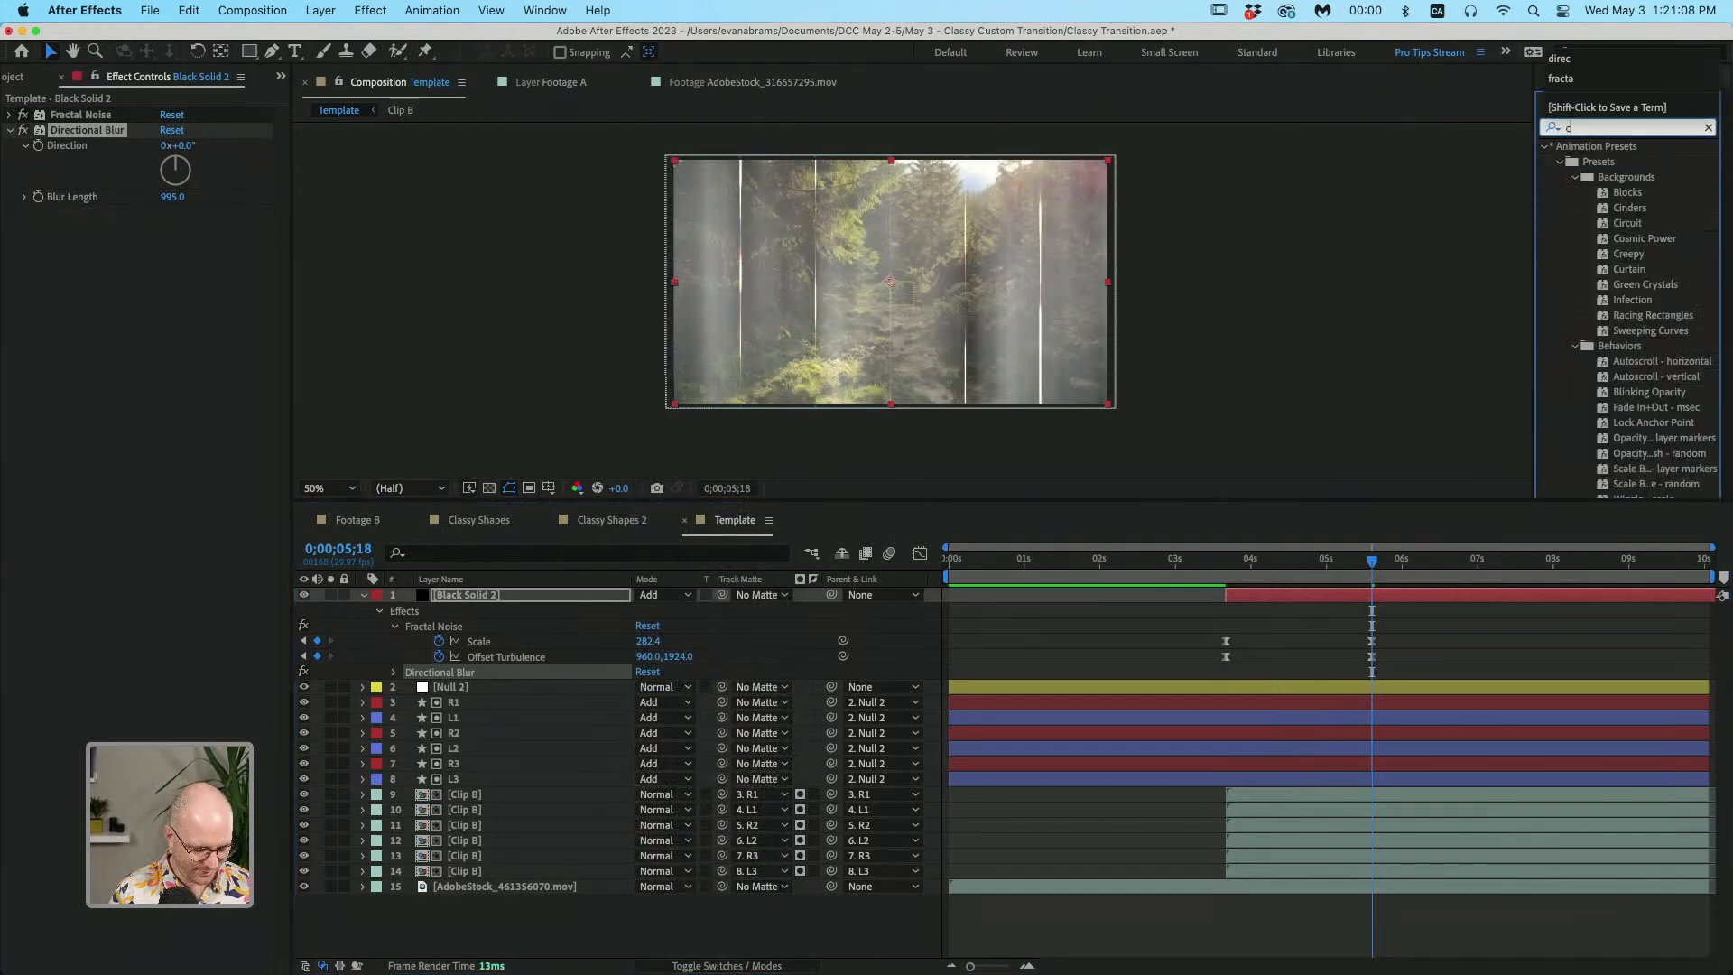
double_click(1614, 223)
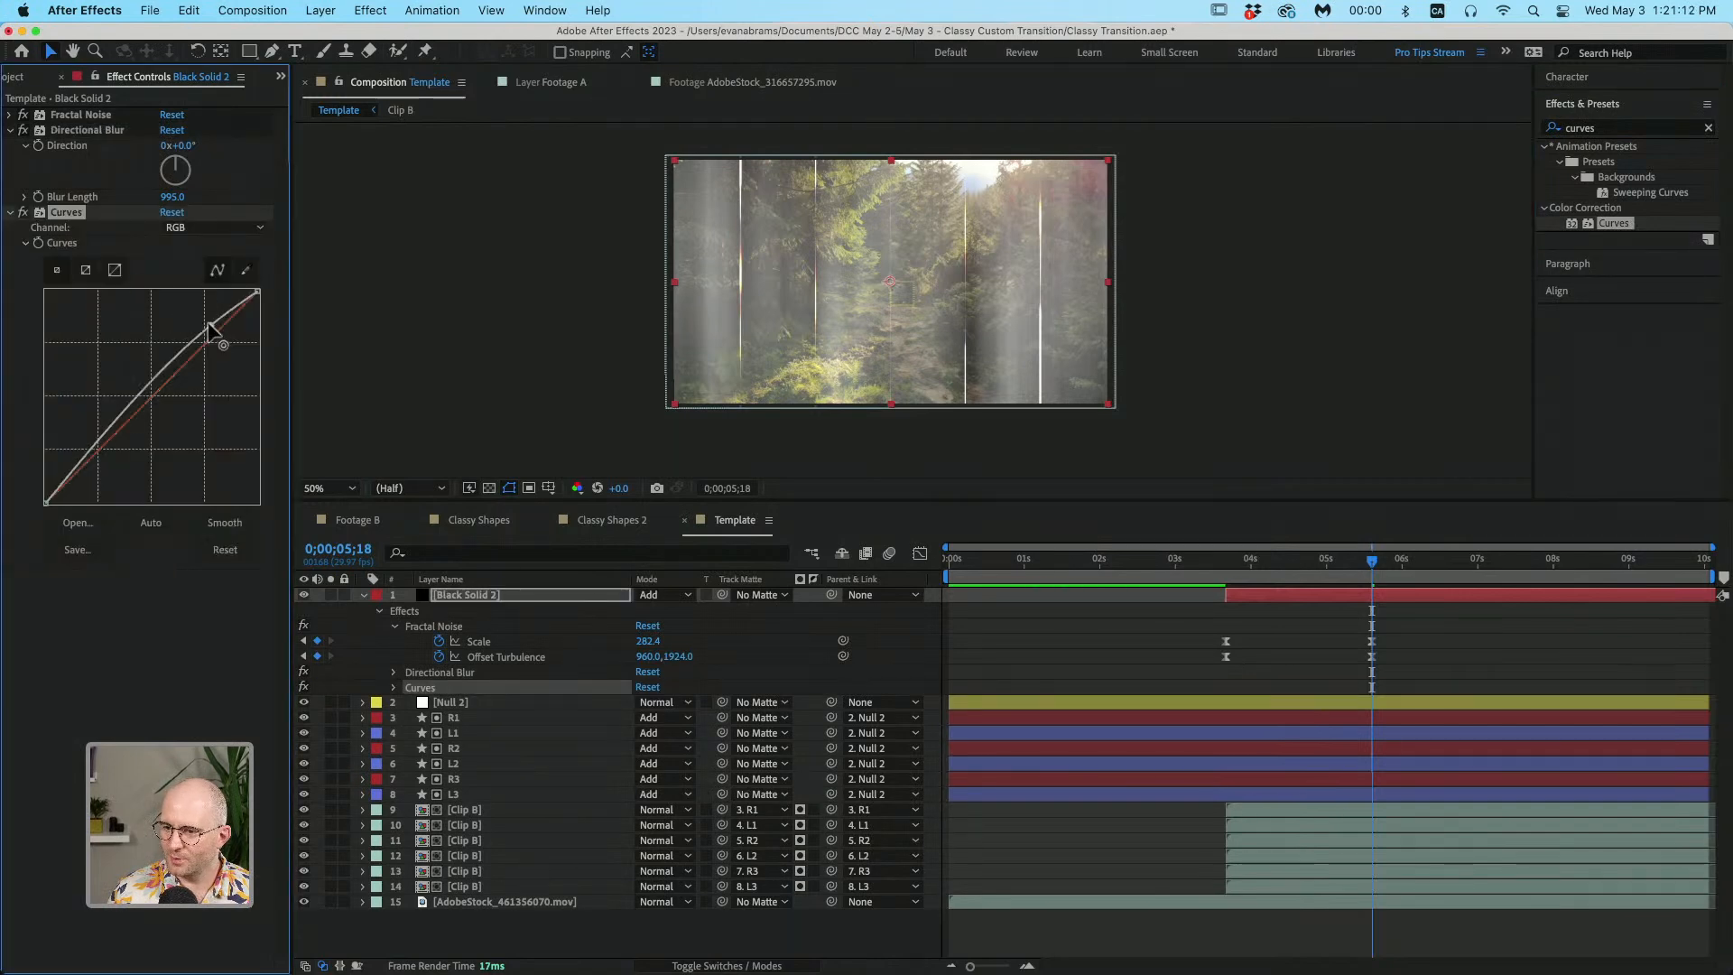
left_click_drag(211, 329, 208, 323)
left_click_drag(109, 440, 165, 473)
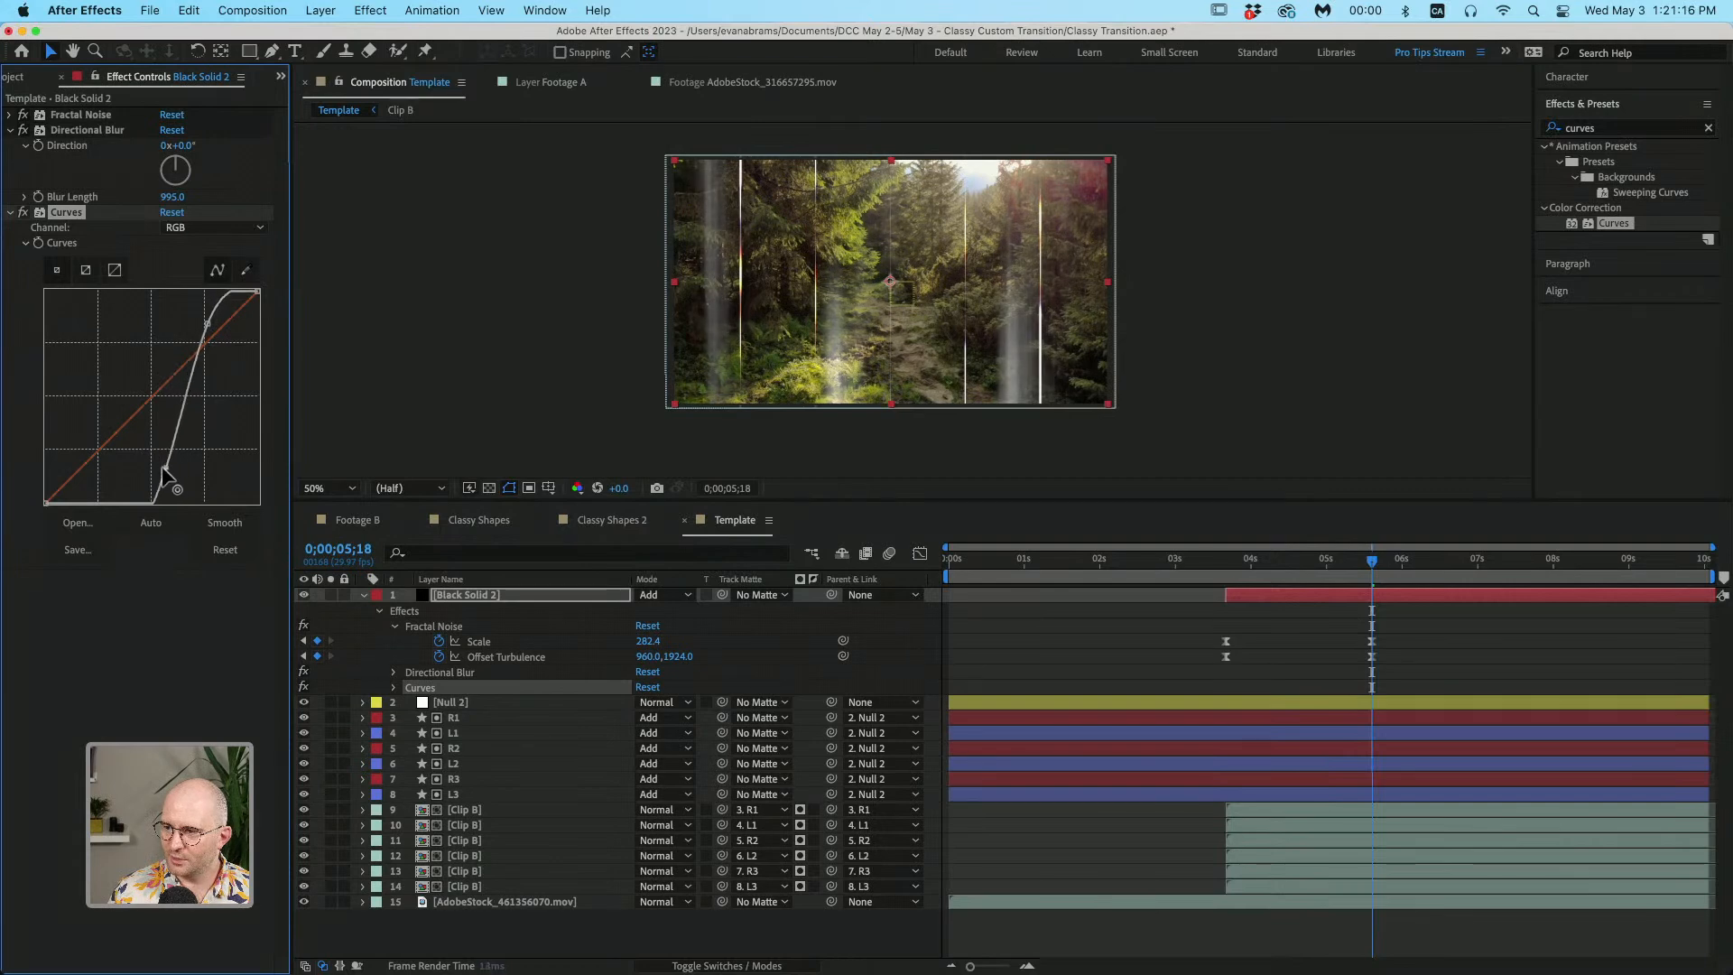
left_click_drag(207, 323, 193, 327)
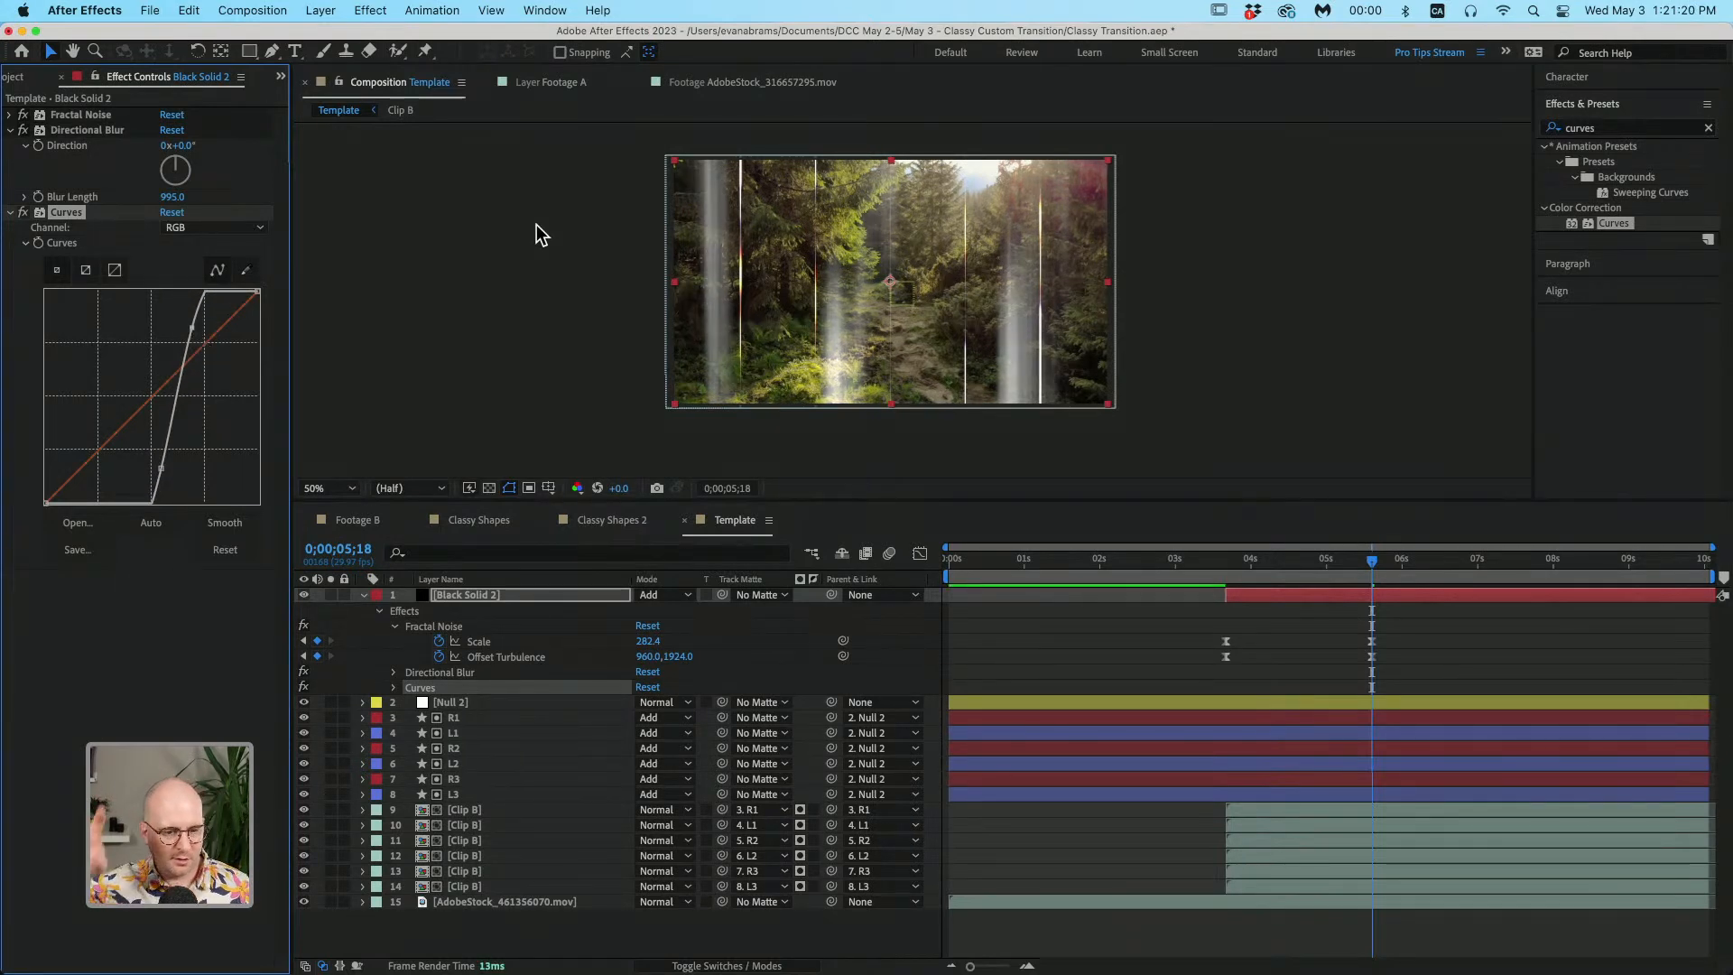
Step: Warm the light streaks to gold by lowering the midtones of the Blue curve and slightly lowering those of the Green curve
left_click(227, 230)
left_click(200, 283)
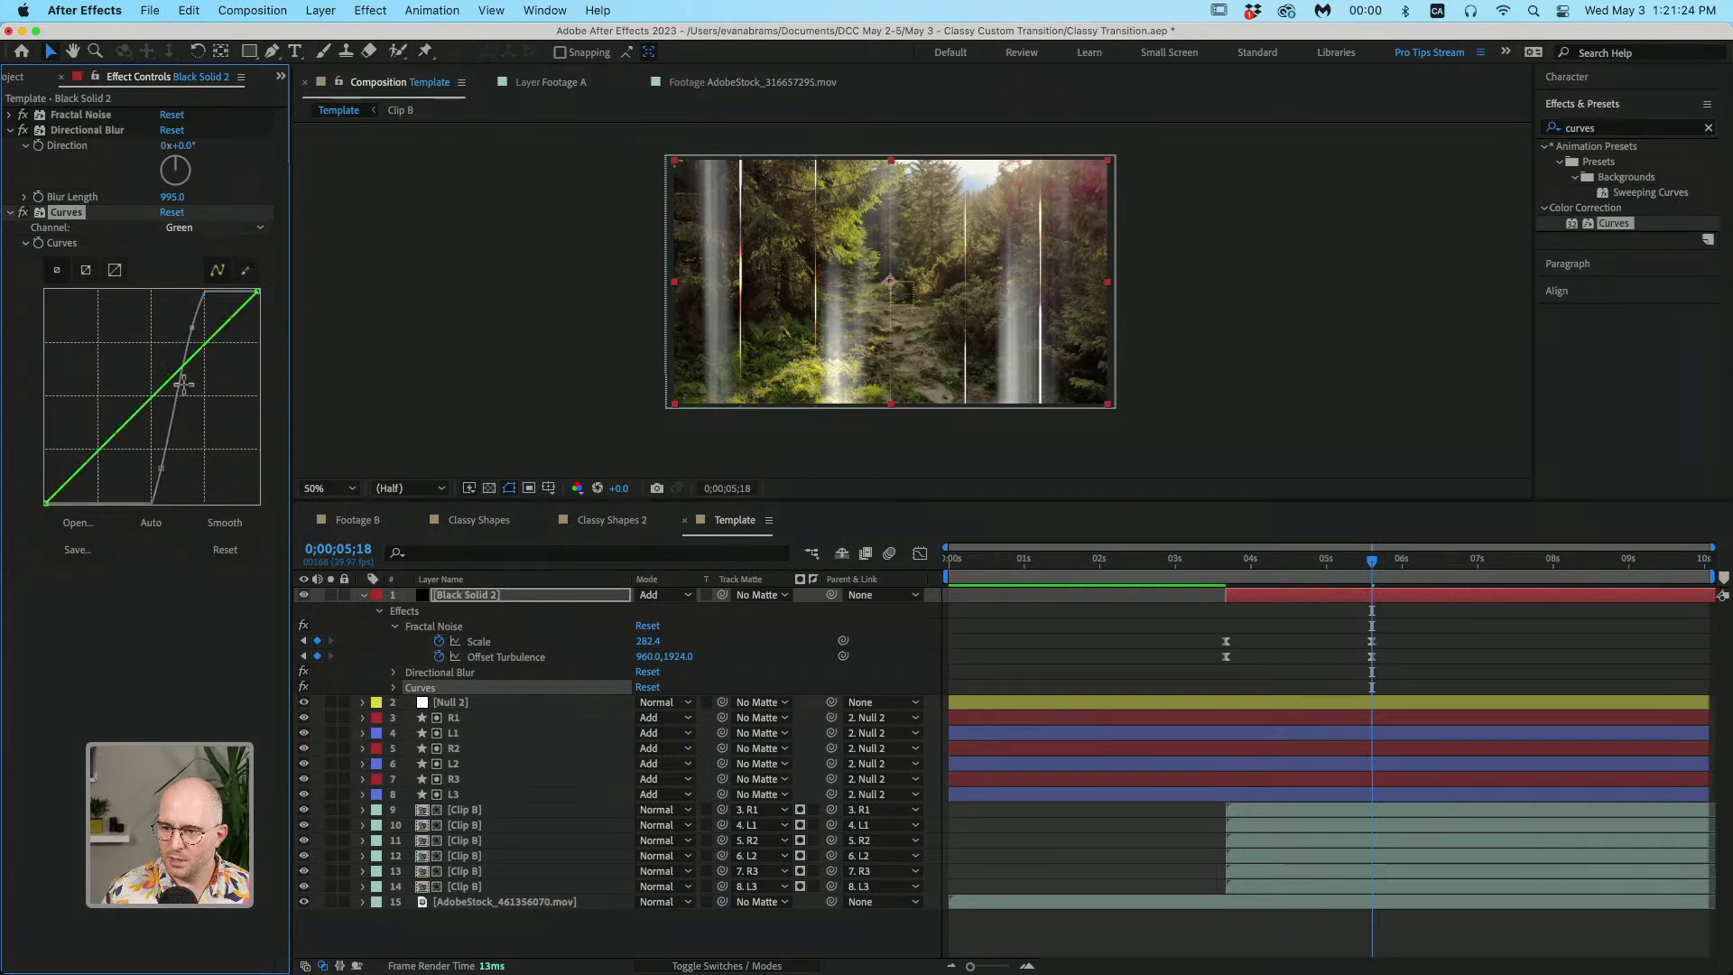
left_click(165, 386)
left_click(210, 228)
left_click(201, 308)
left_click_drag(181, 371, 187, 397)
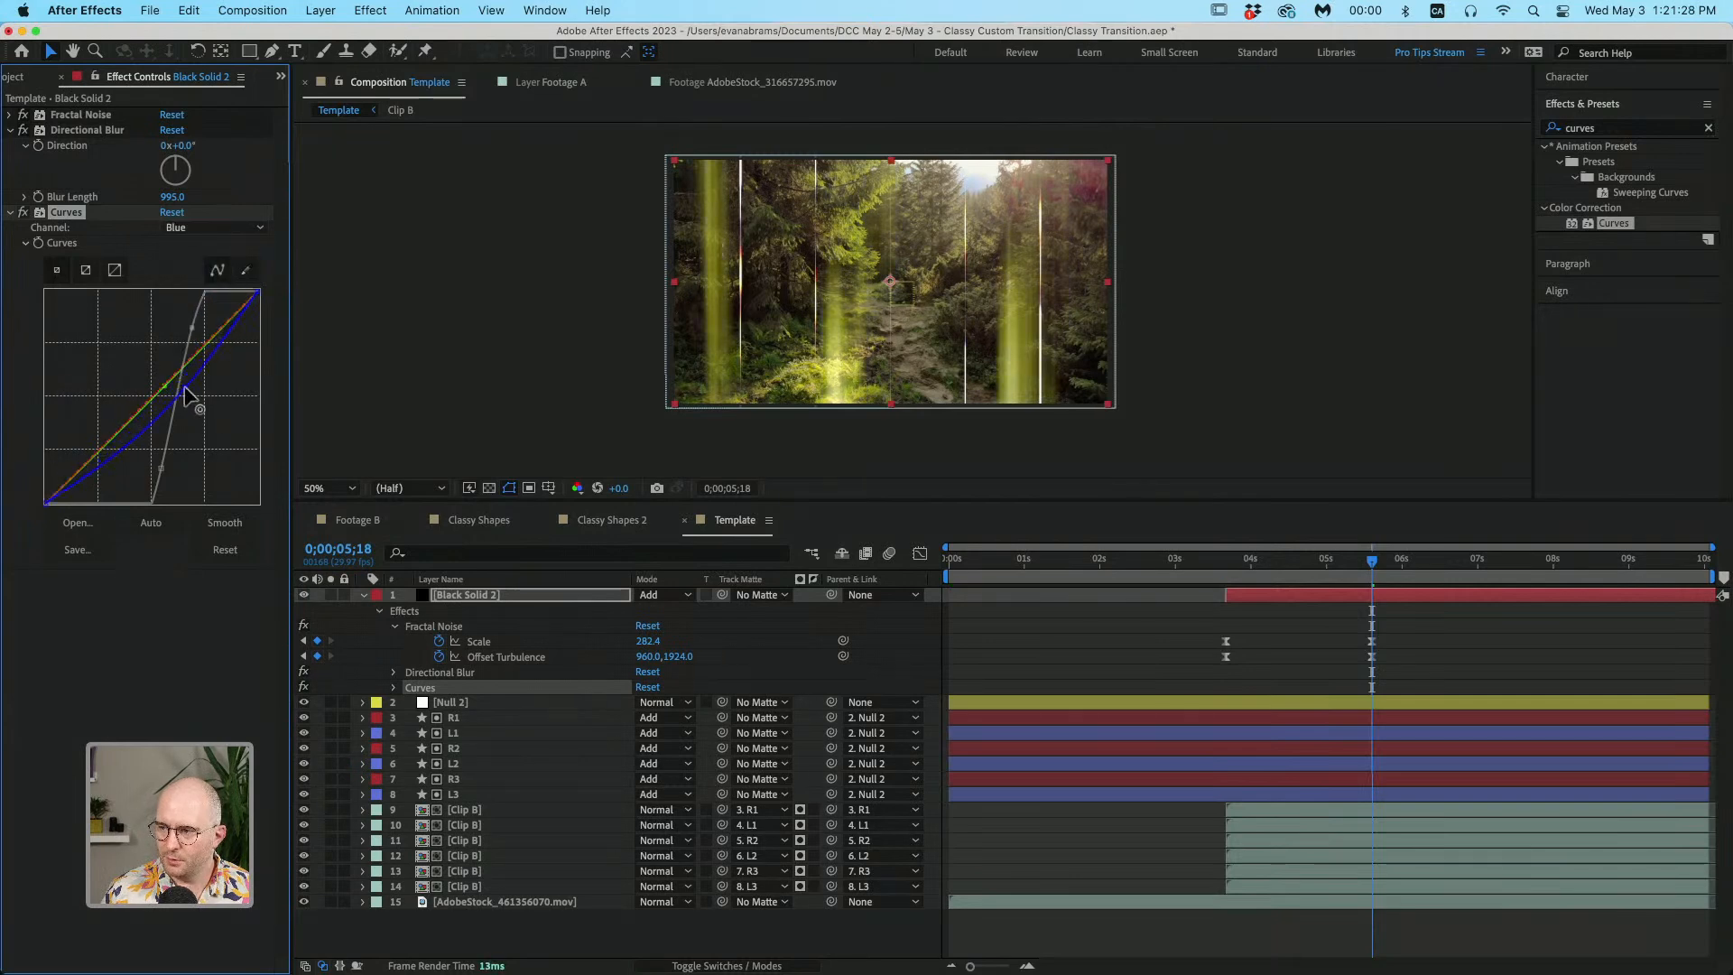
left_click(215, 227)
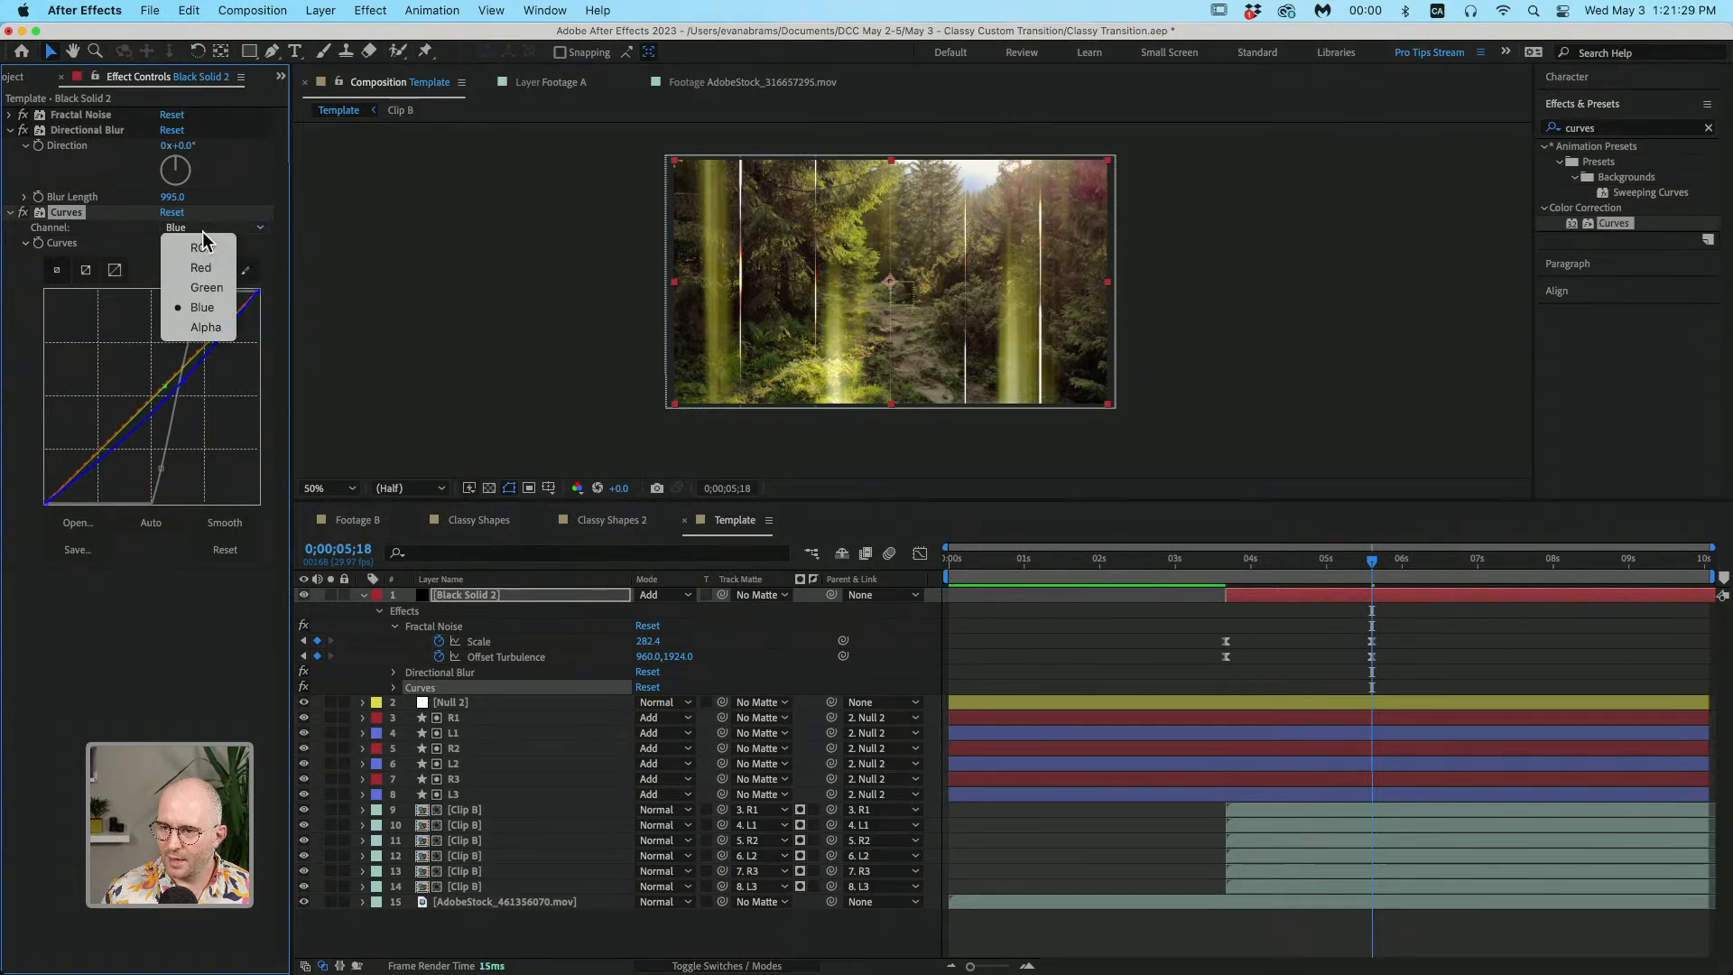
left_click(200, 308)
left_click_drag(165, 386, 169, 387)
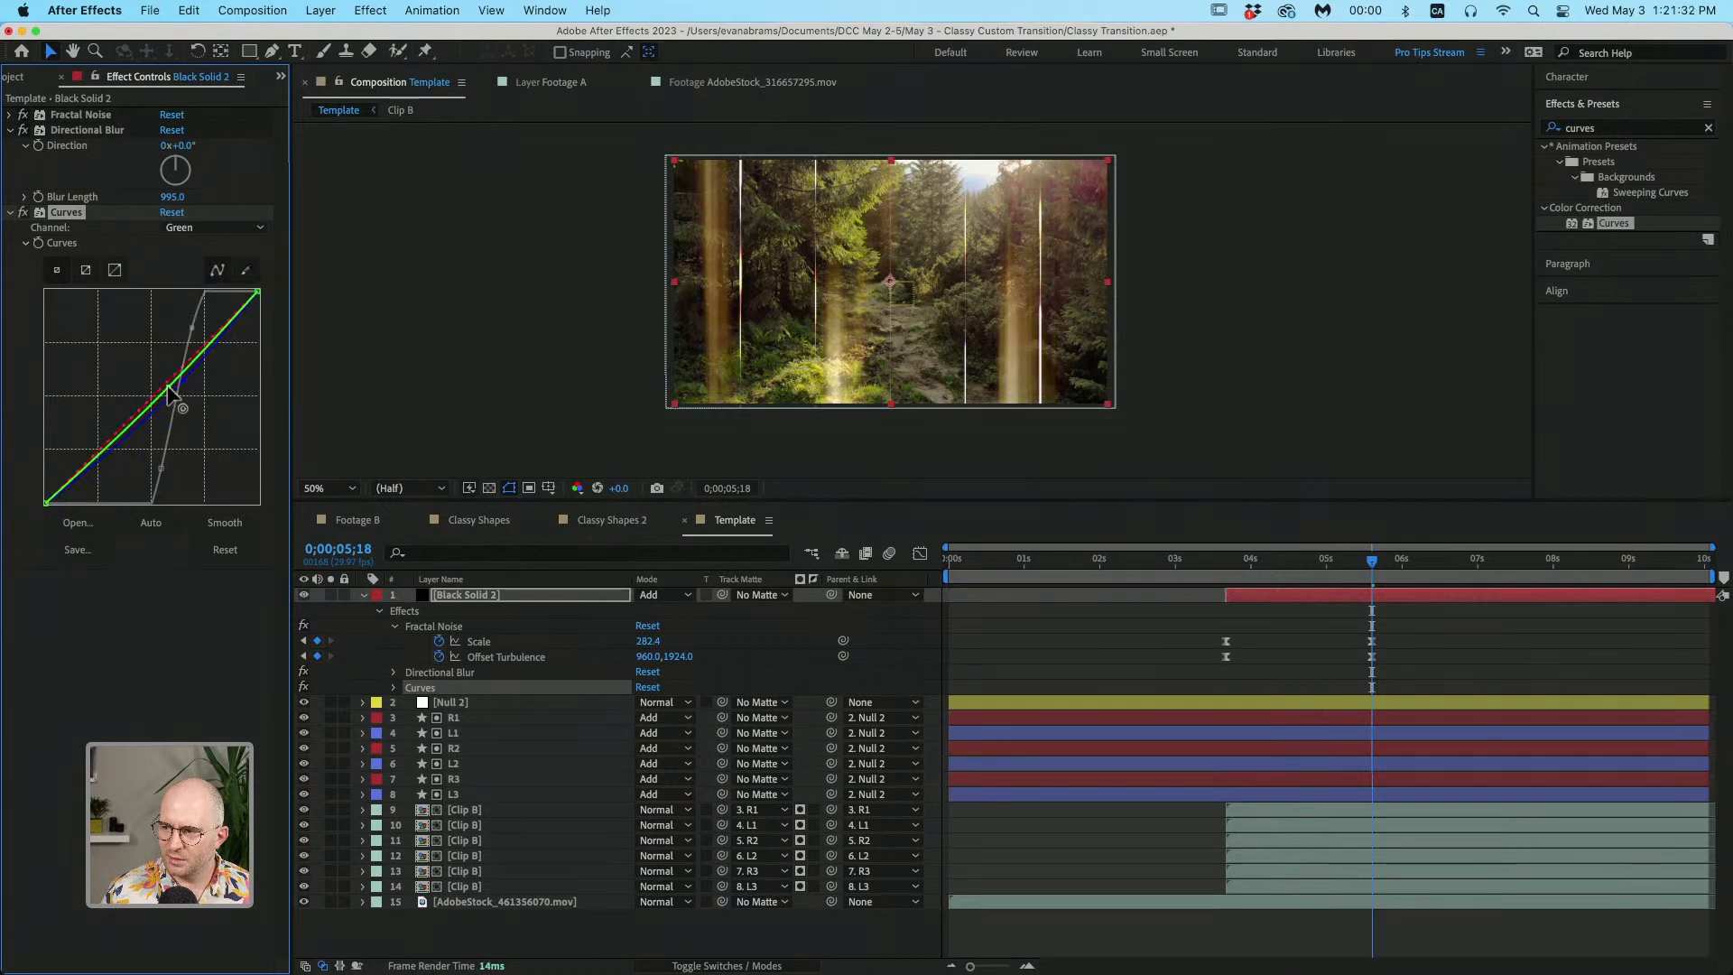
Step: Slightly raise the midtones of the Red curve on the noise solid and play back the tinted light streaks
left_click(213, 227)
left_click(203, 262)
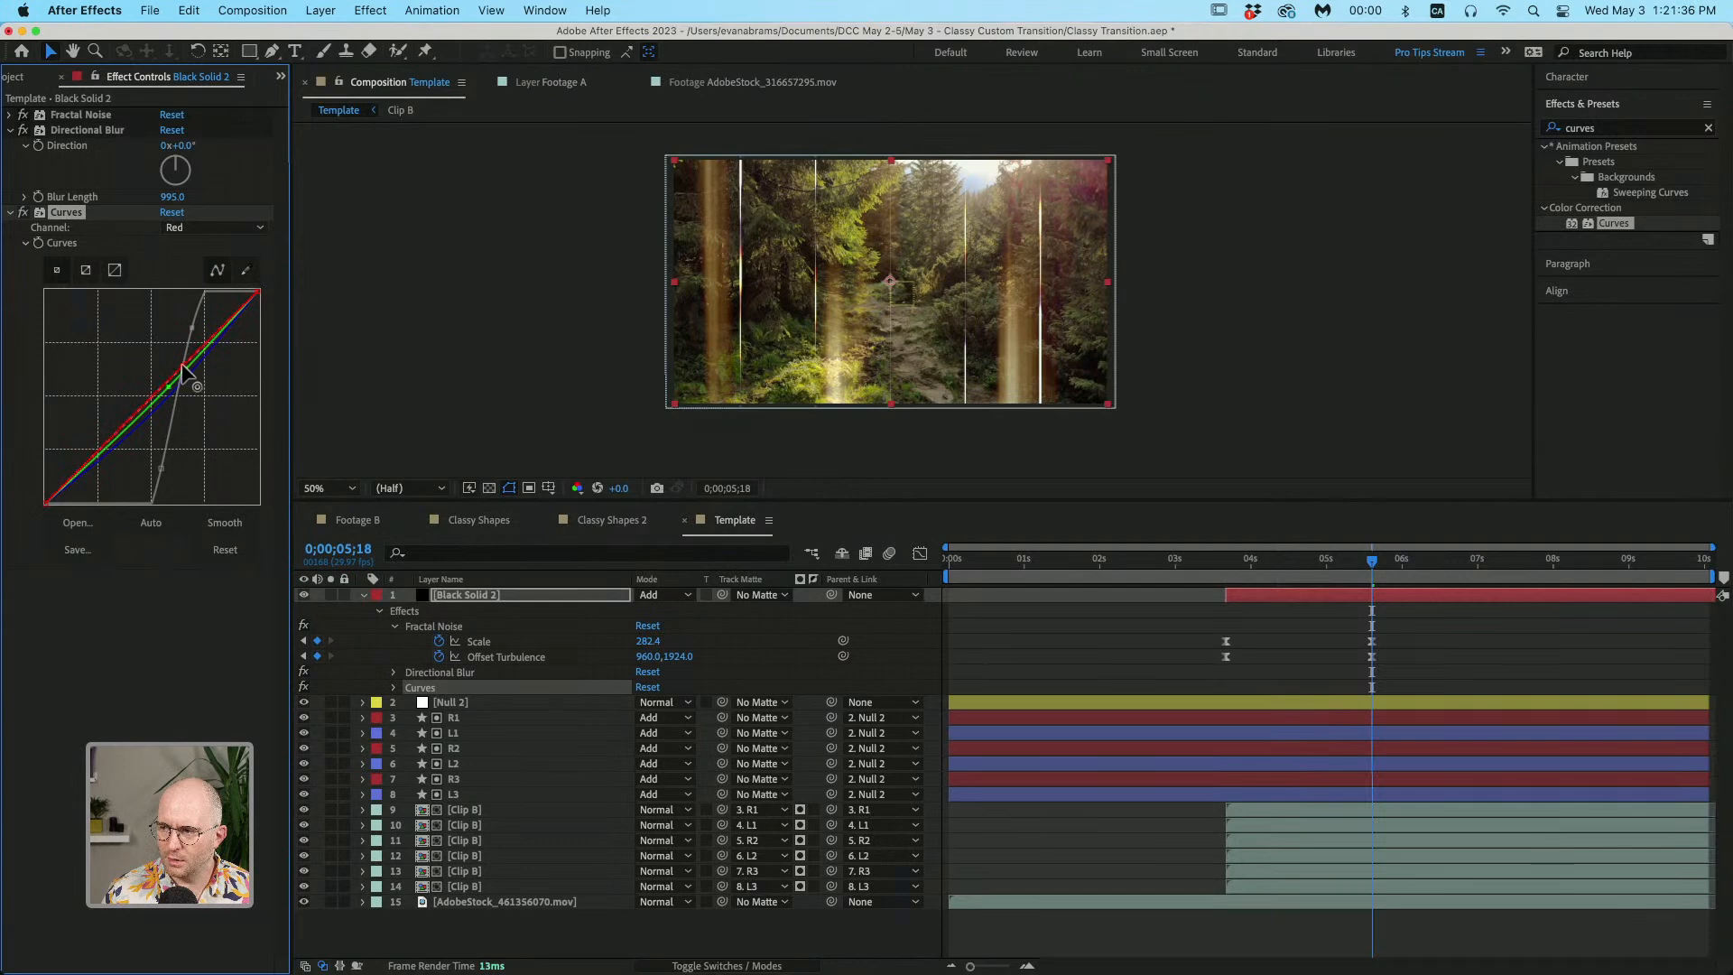
left_click(1222, 577)
key("space")
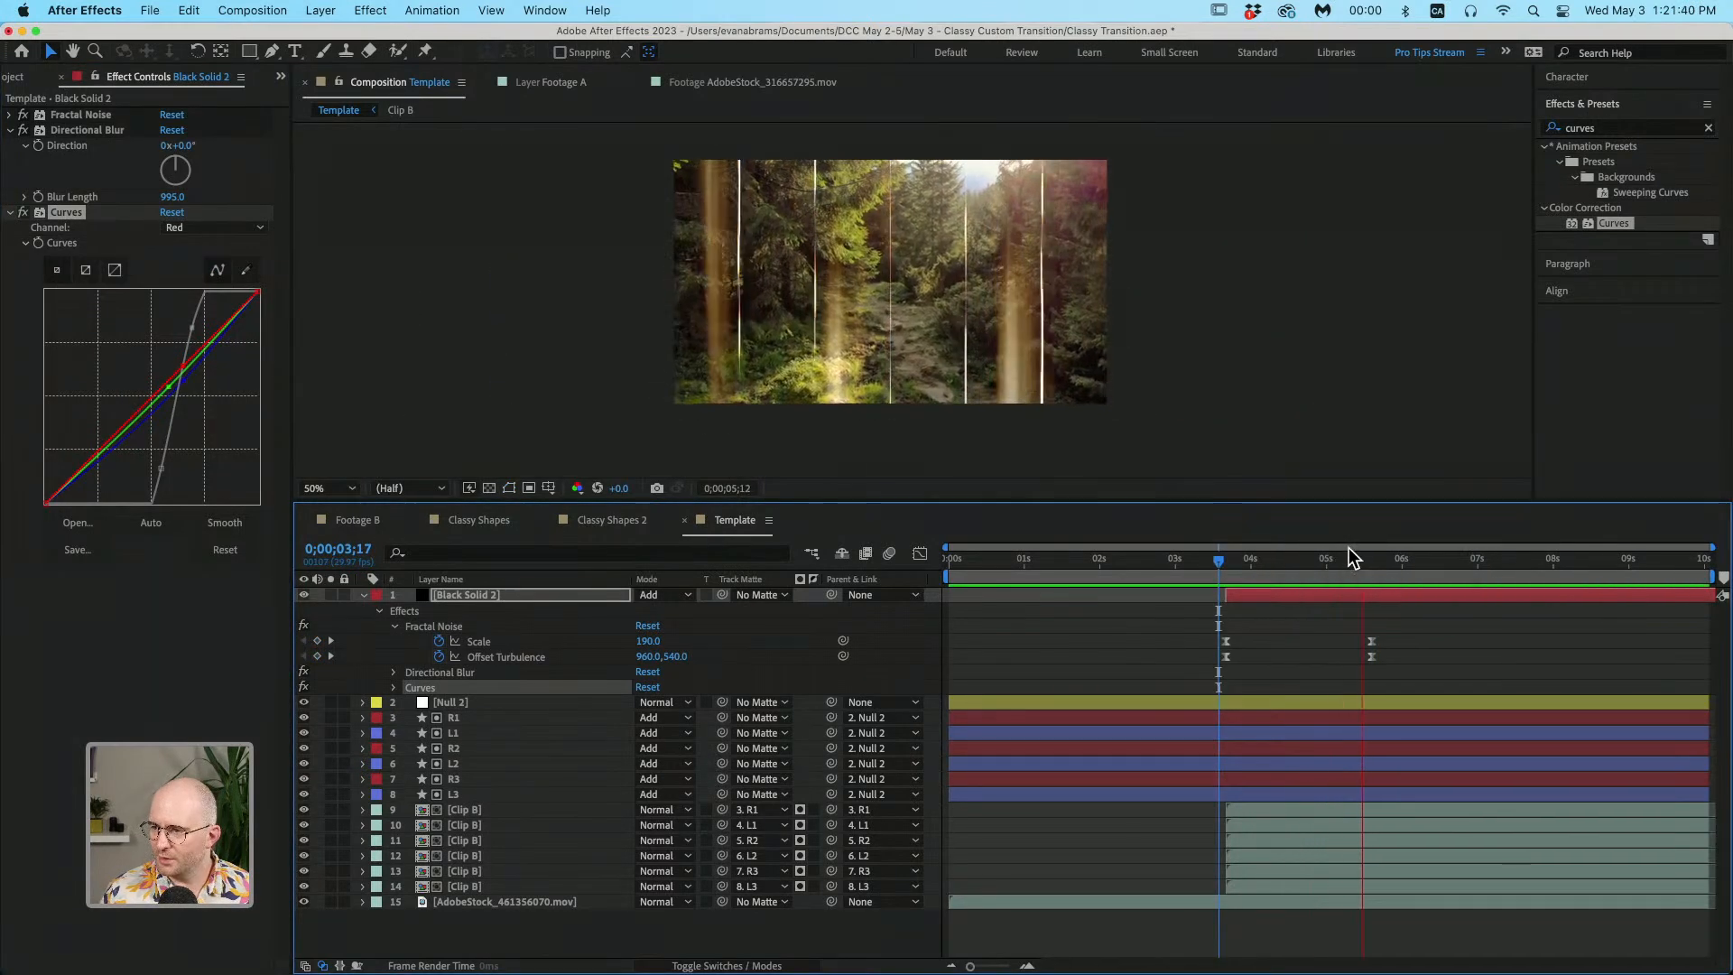
key("space")
Step: Trim the noise solid's end to its last keyframes at 0;00;05;18 and keyframe its Opacity to 0% there
key("j")
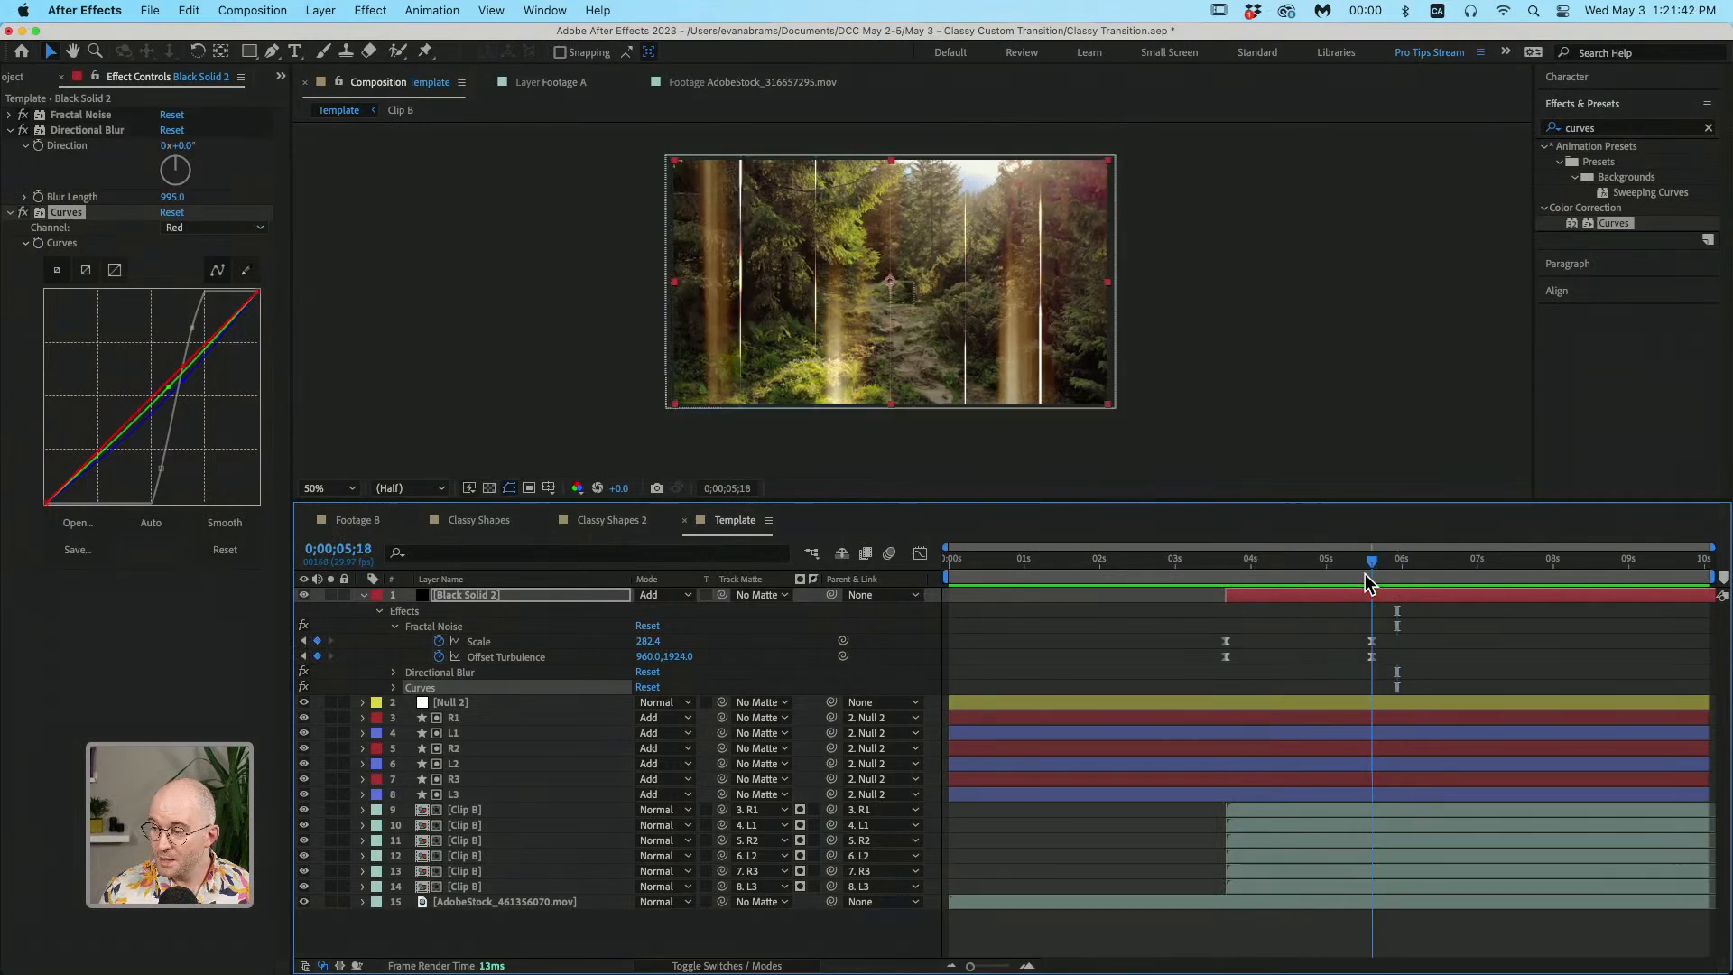
key("alt+bracketright")
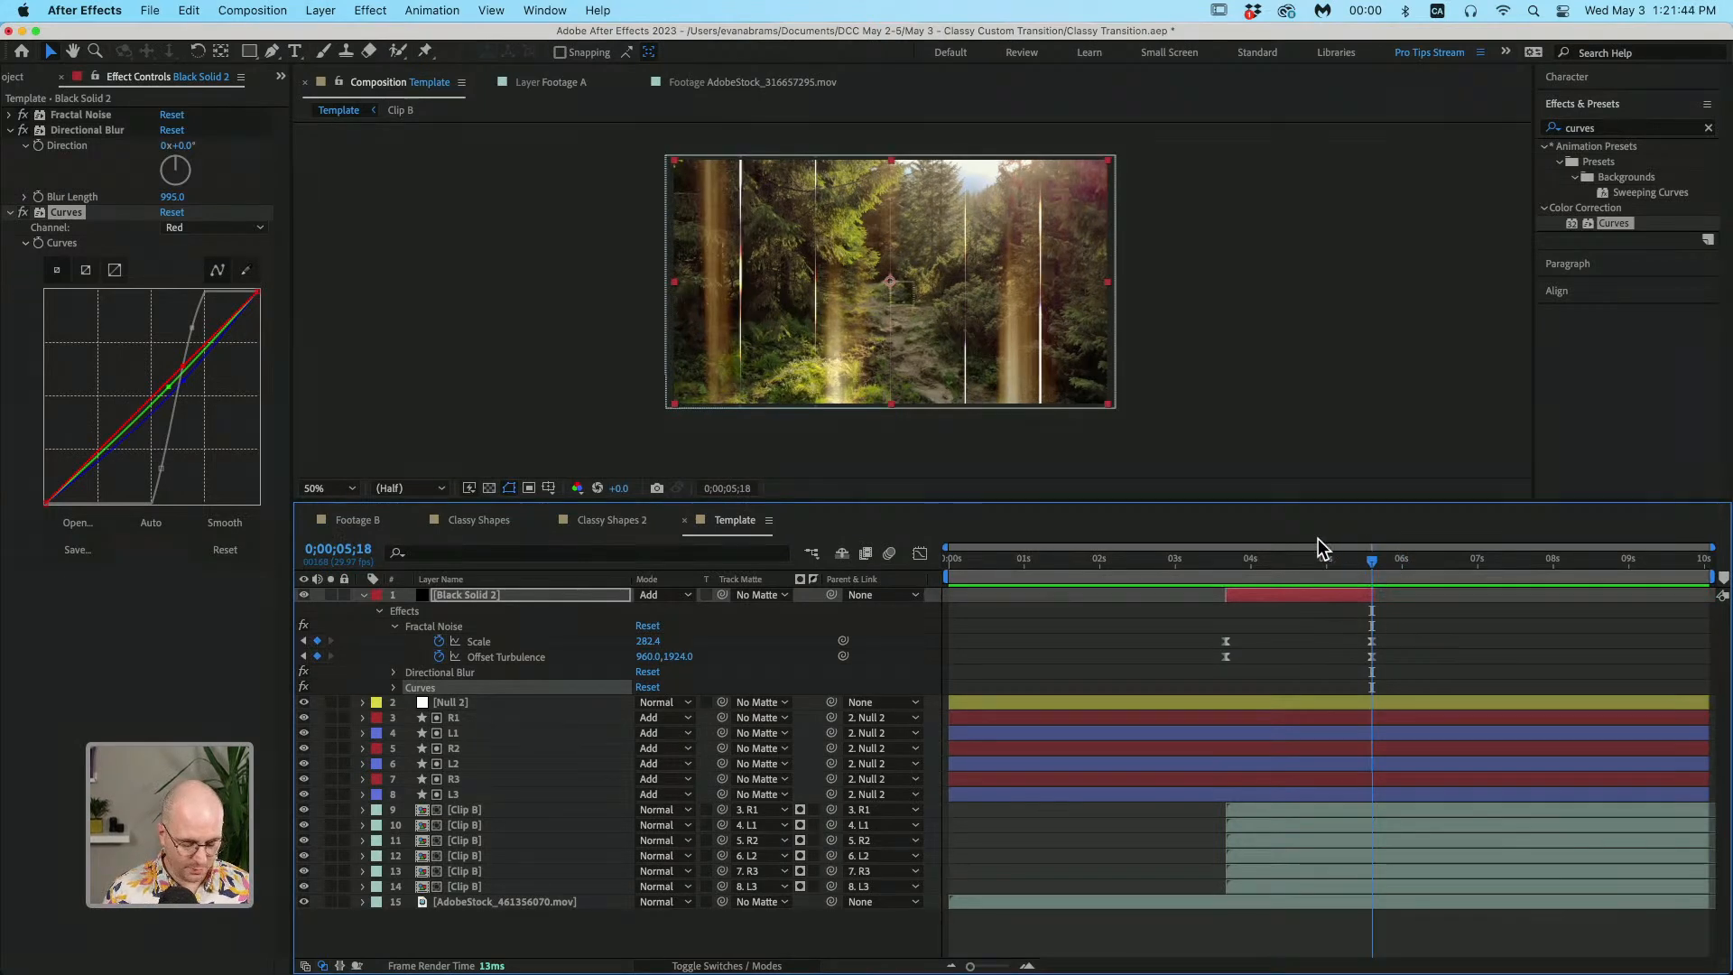
key("t")
left_click(408, 610)
left_click(649, 610)
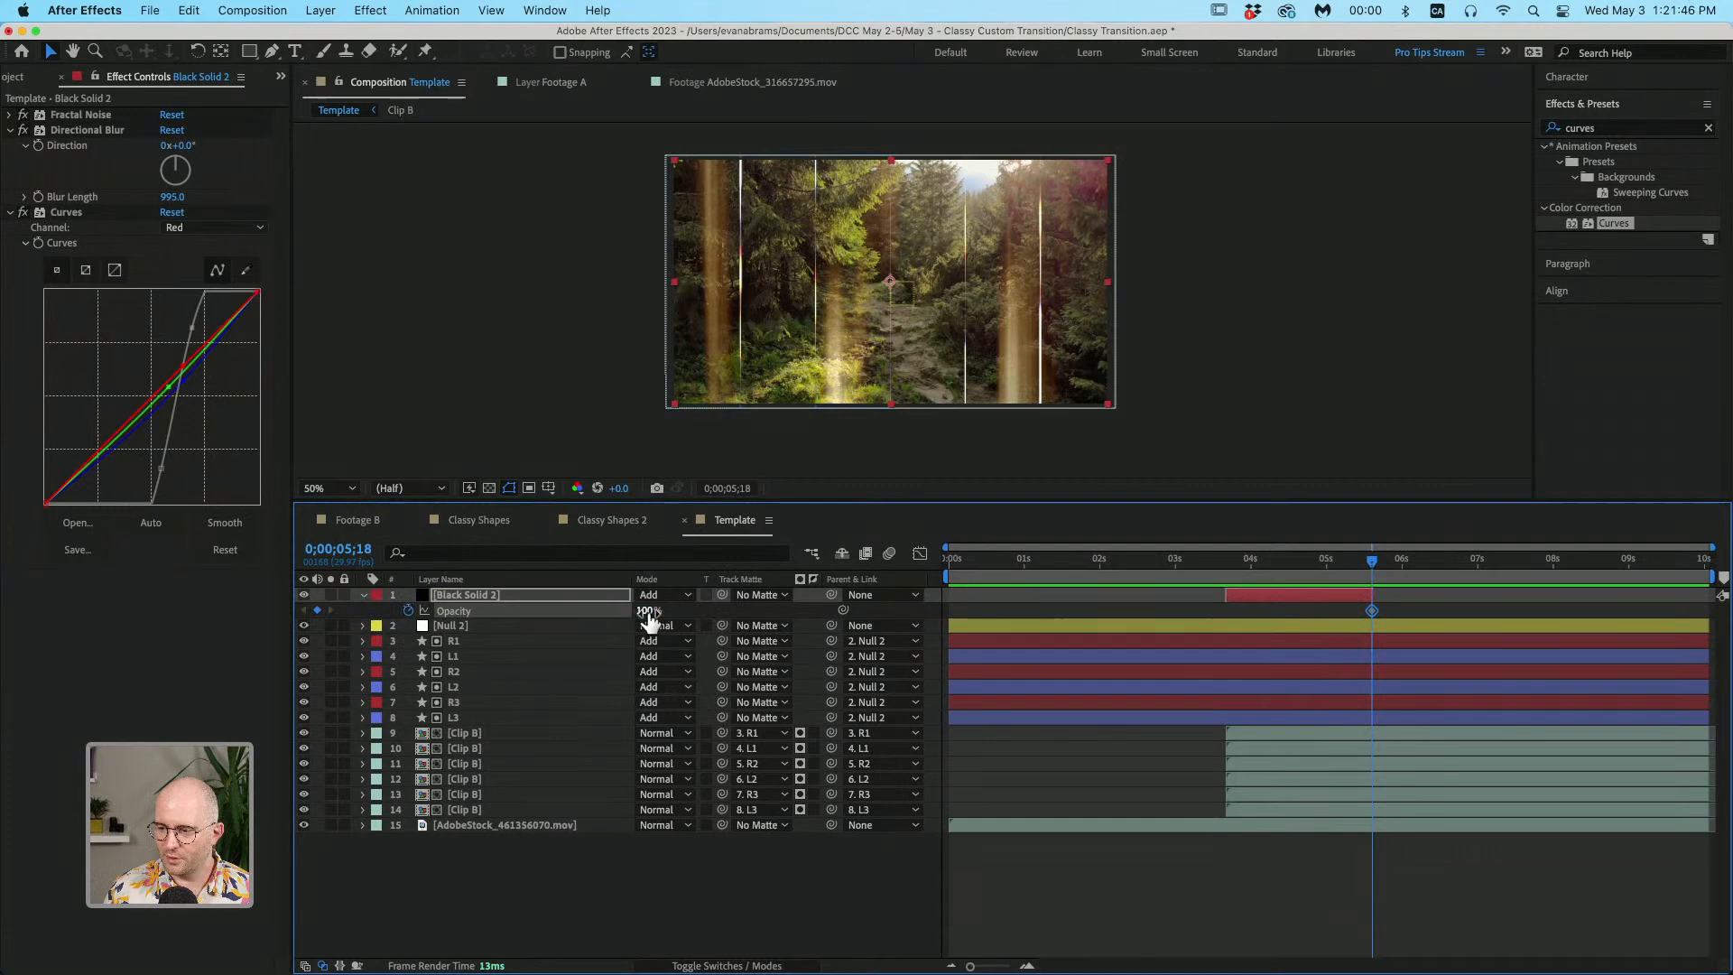
type("0")
key("Return")
Step: Keyframe the noise solid's Opacity to 0% at its start and 100% at 0;00;04;13, and play back the fade
key("i")
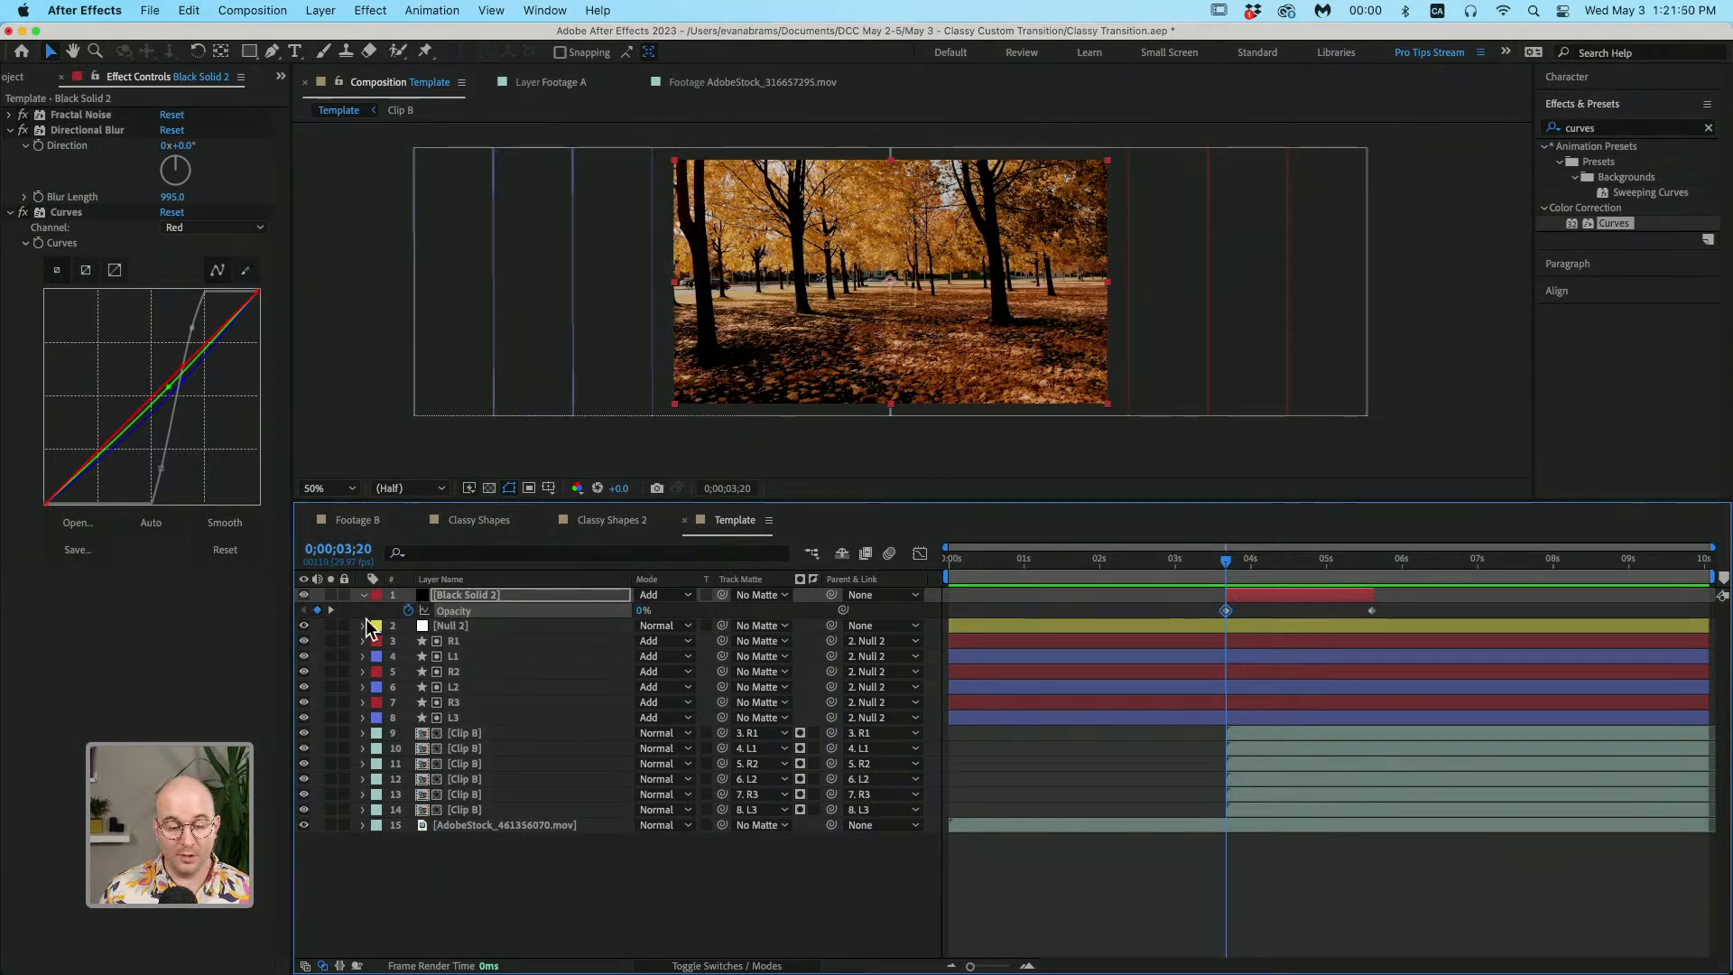
key("space")
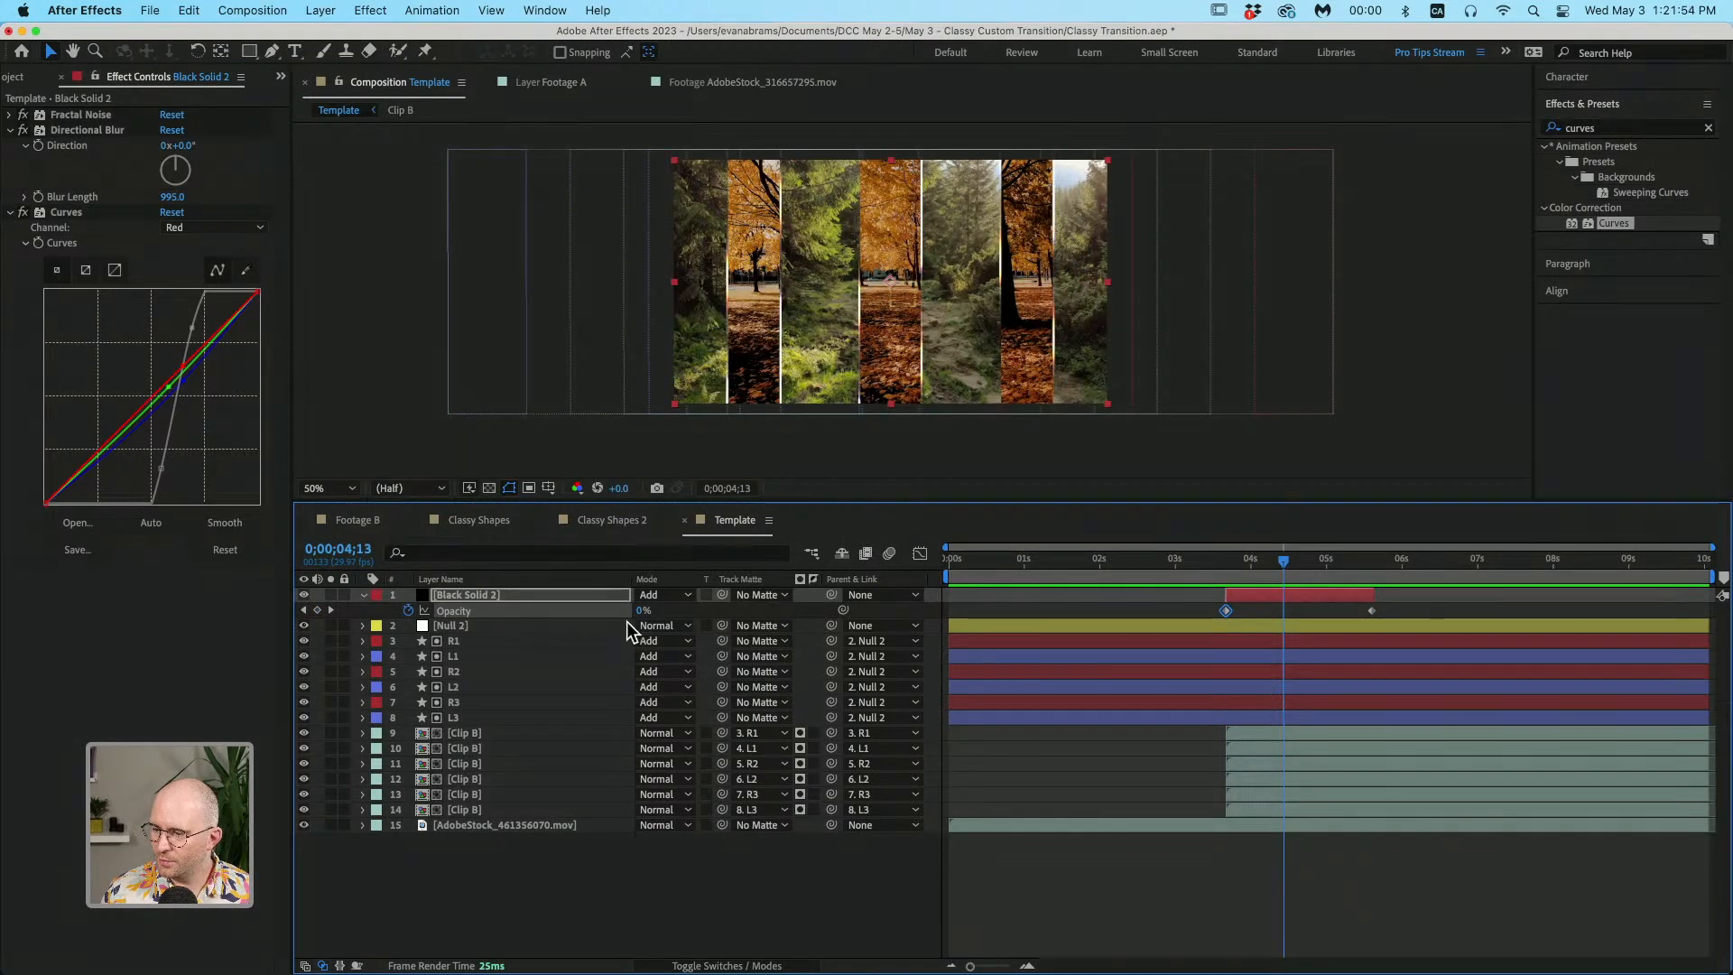
left_click_drag(642, 611, 853, 591)
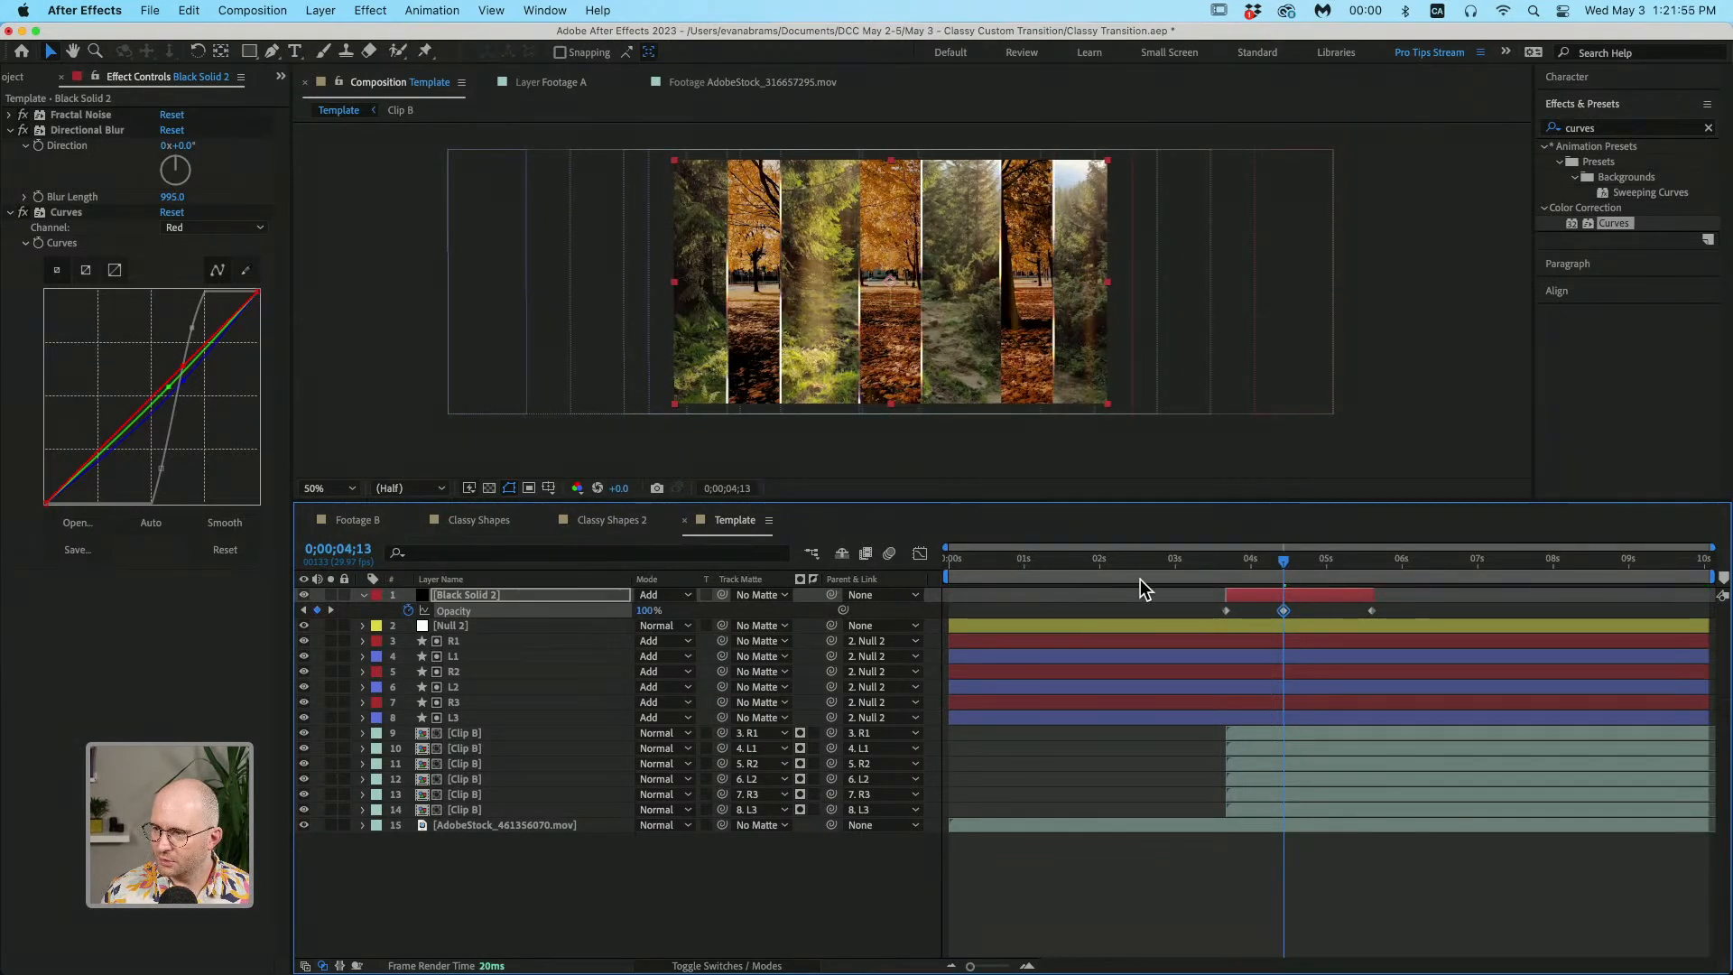
left_click(1228, 559)
key("space")
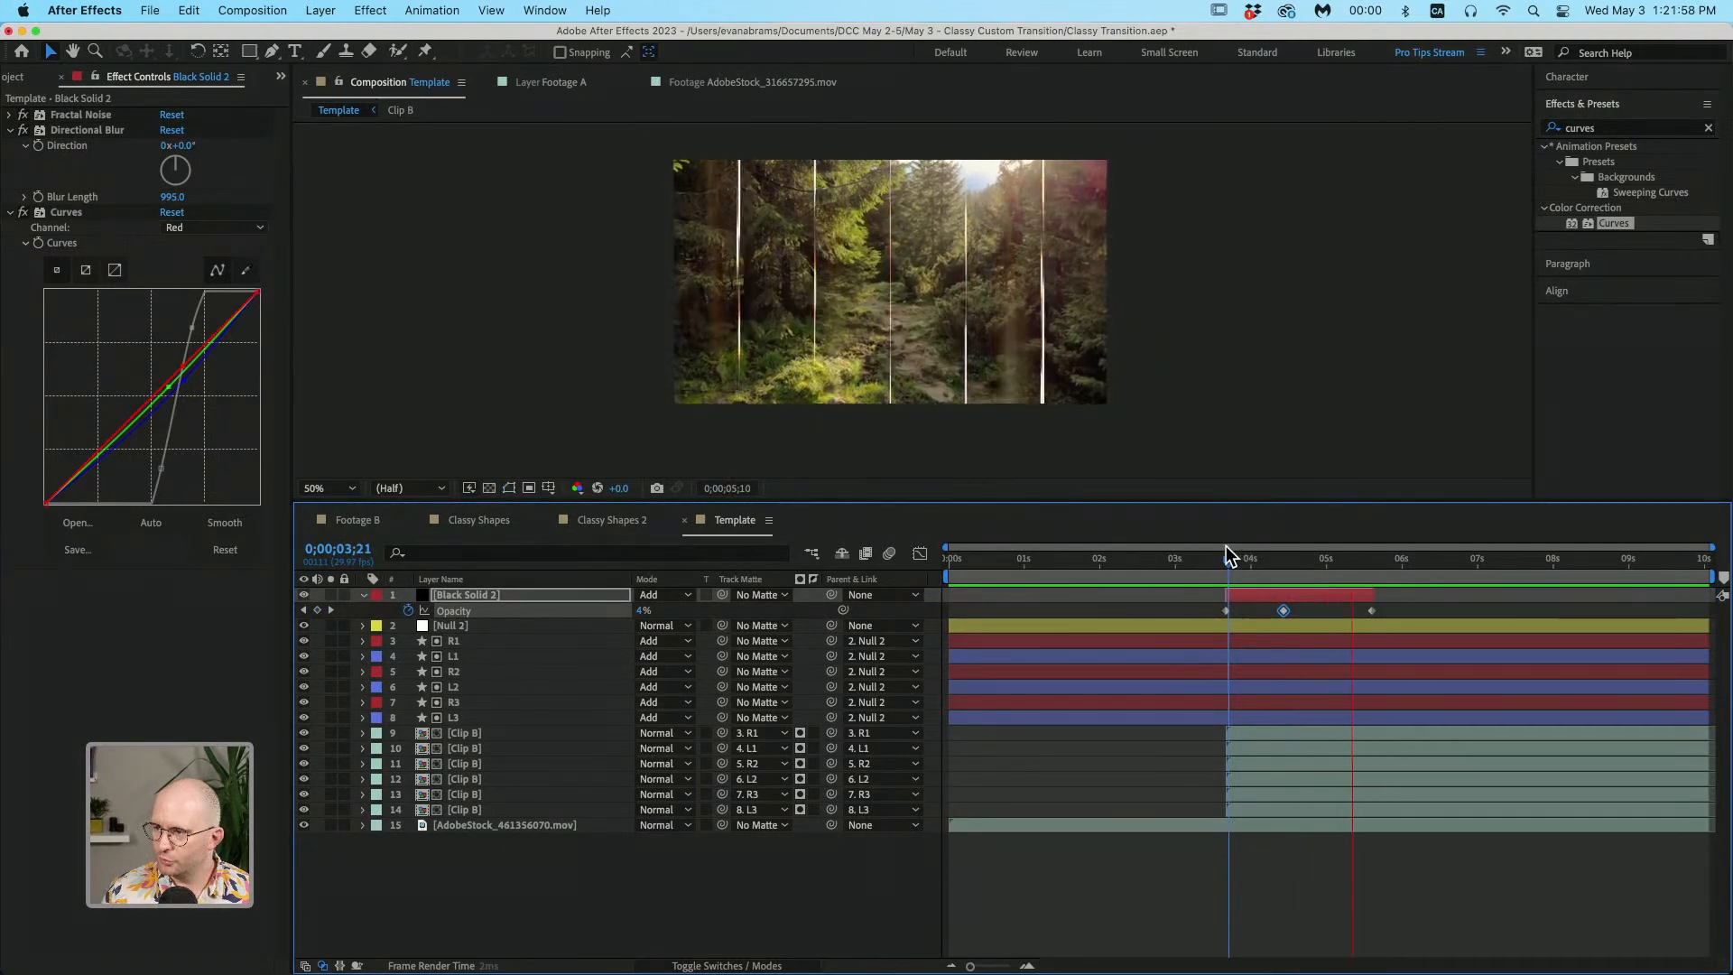
key("space")
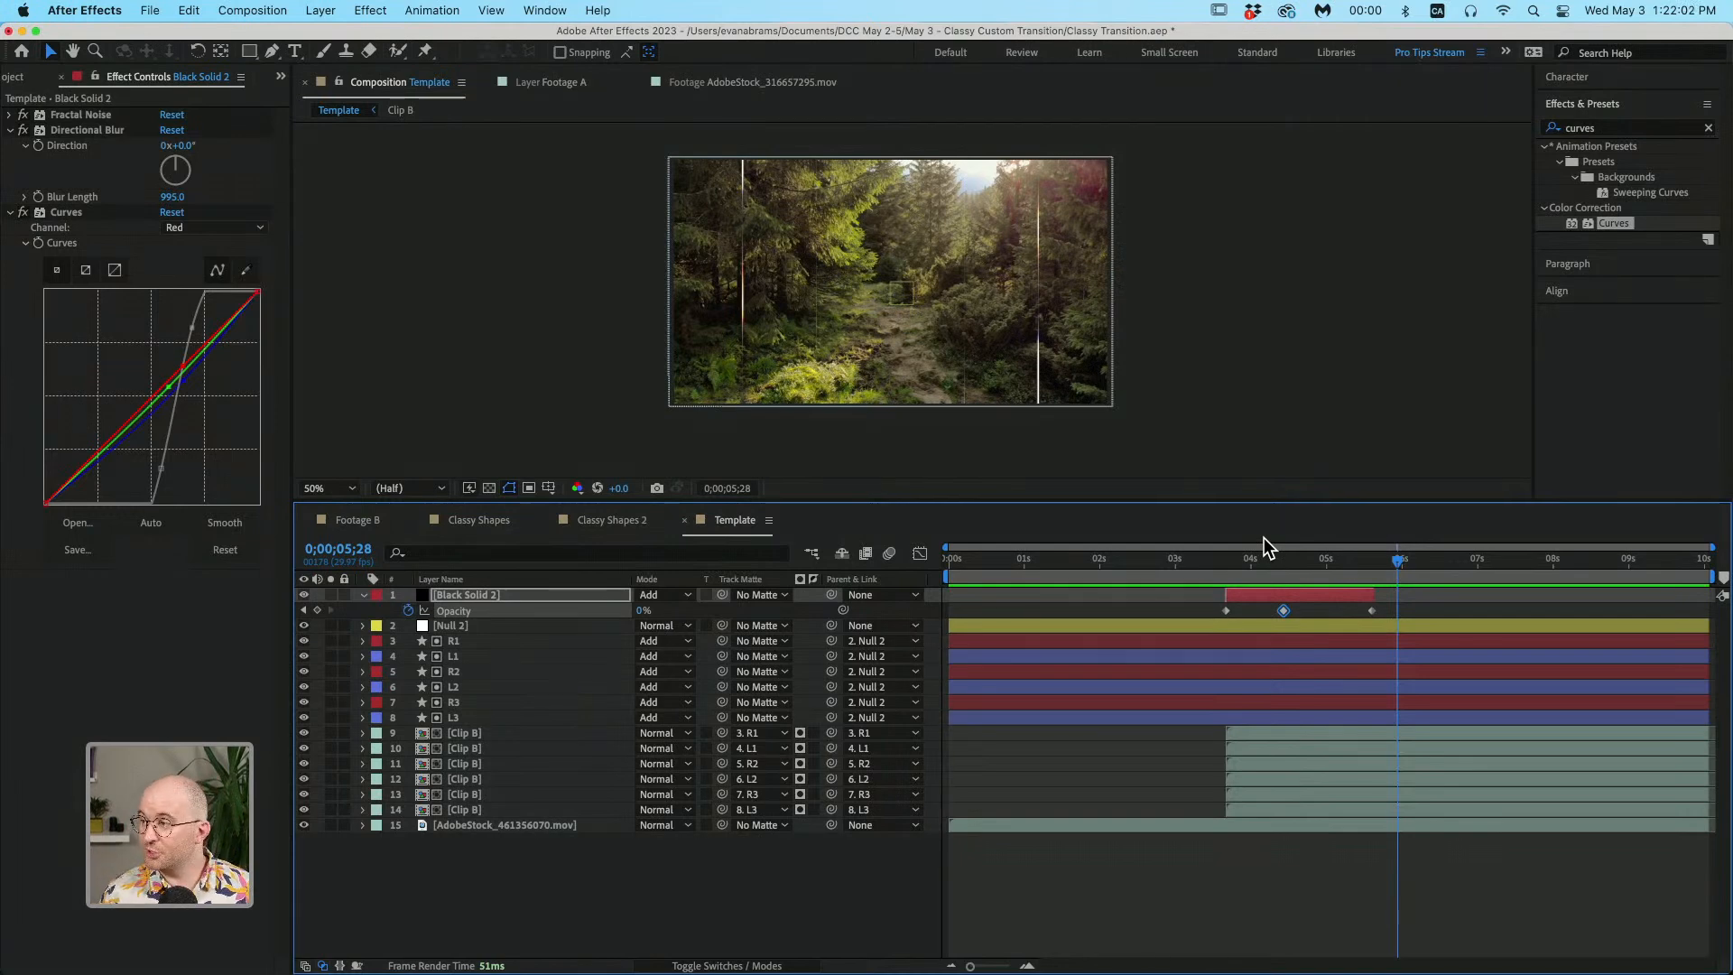
mouse_move(1339, 564)
left_mouse_down()
mouse_move(1300, 564)
mouse_move(1319, 567)
left_mouse_up()
left_click(1131, 927)
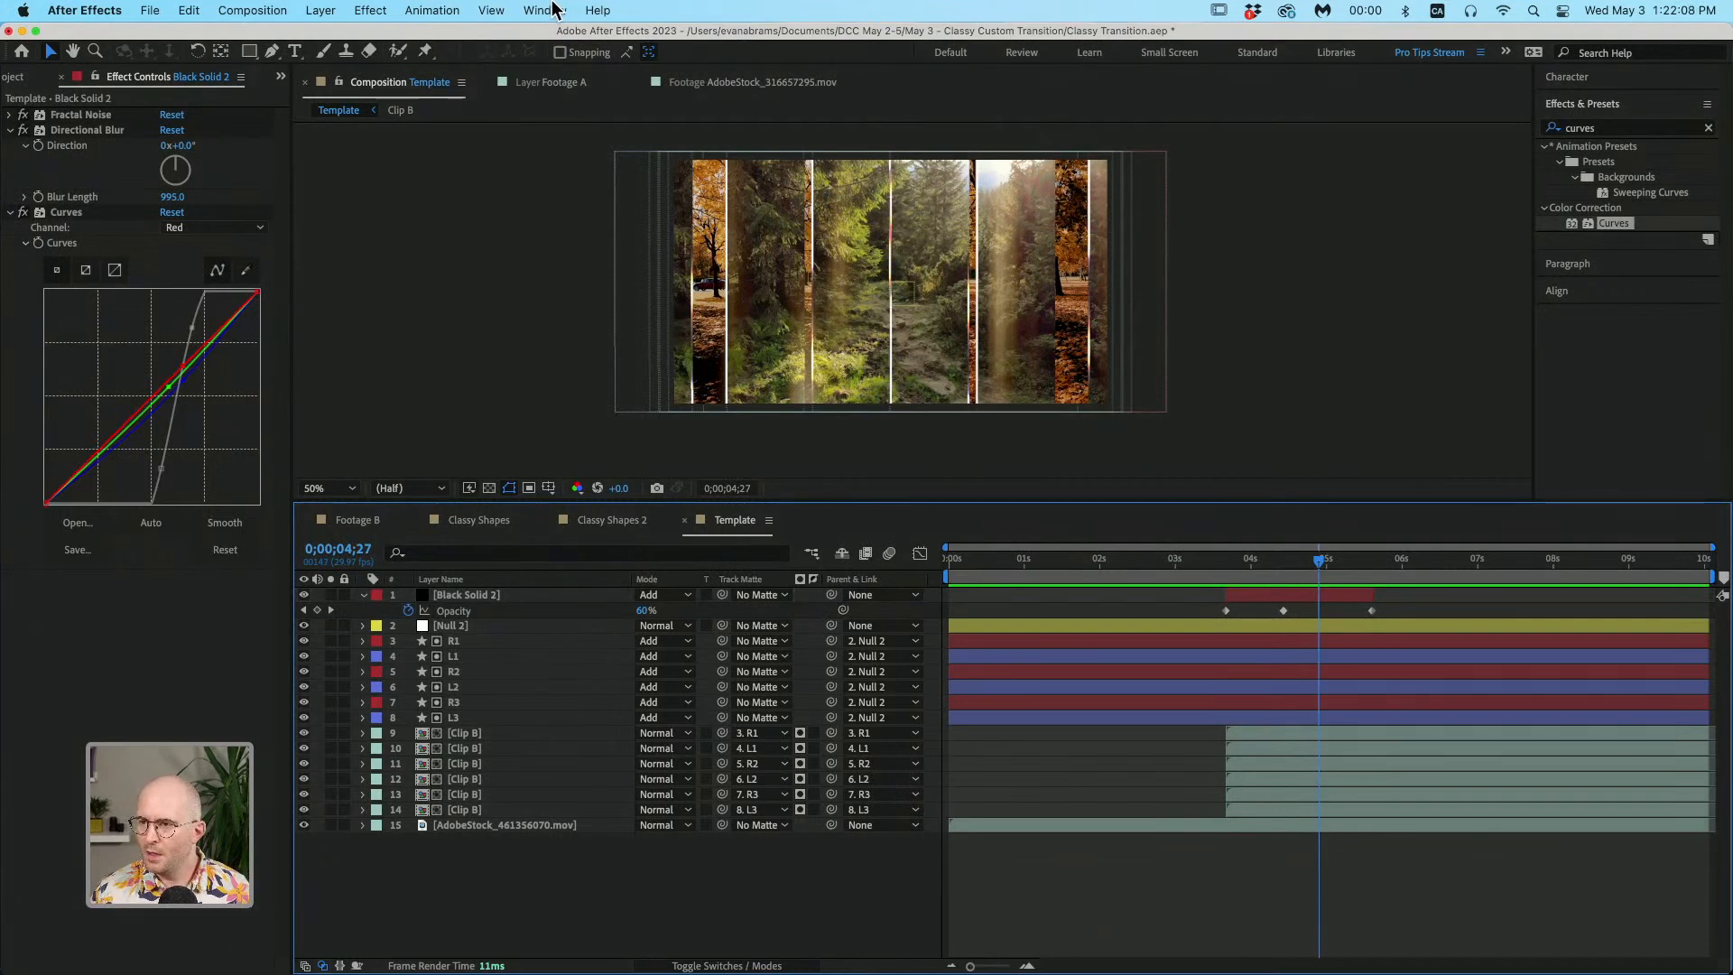
Step: Open Essential Graphics, set Template as the primary composition and name the motion graphics template Classy Template
left_click(549, 10)
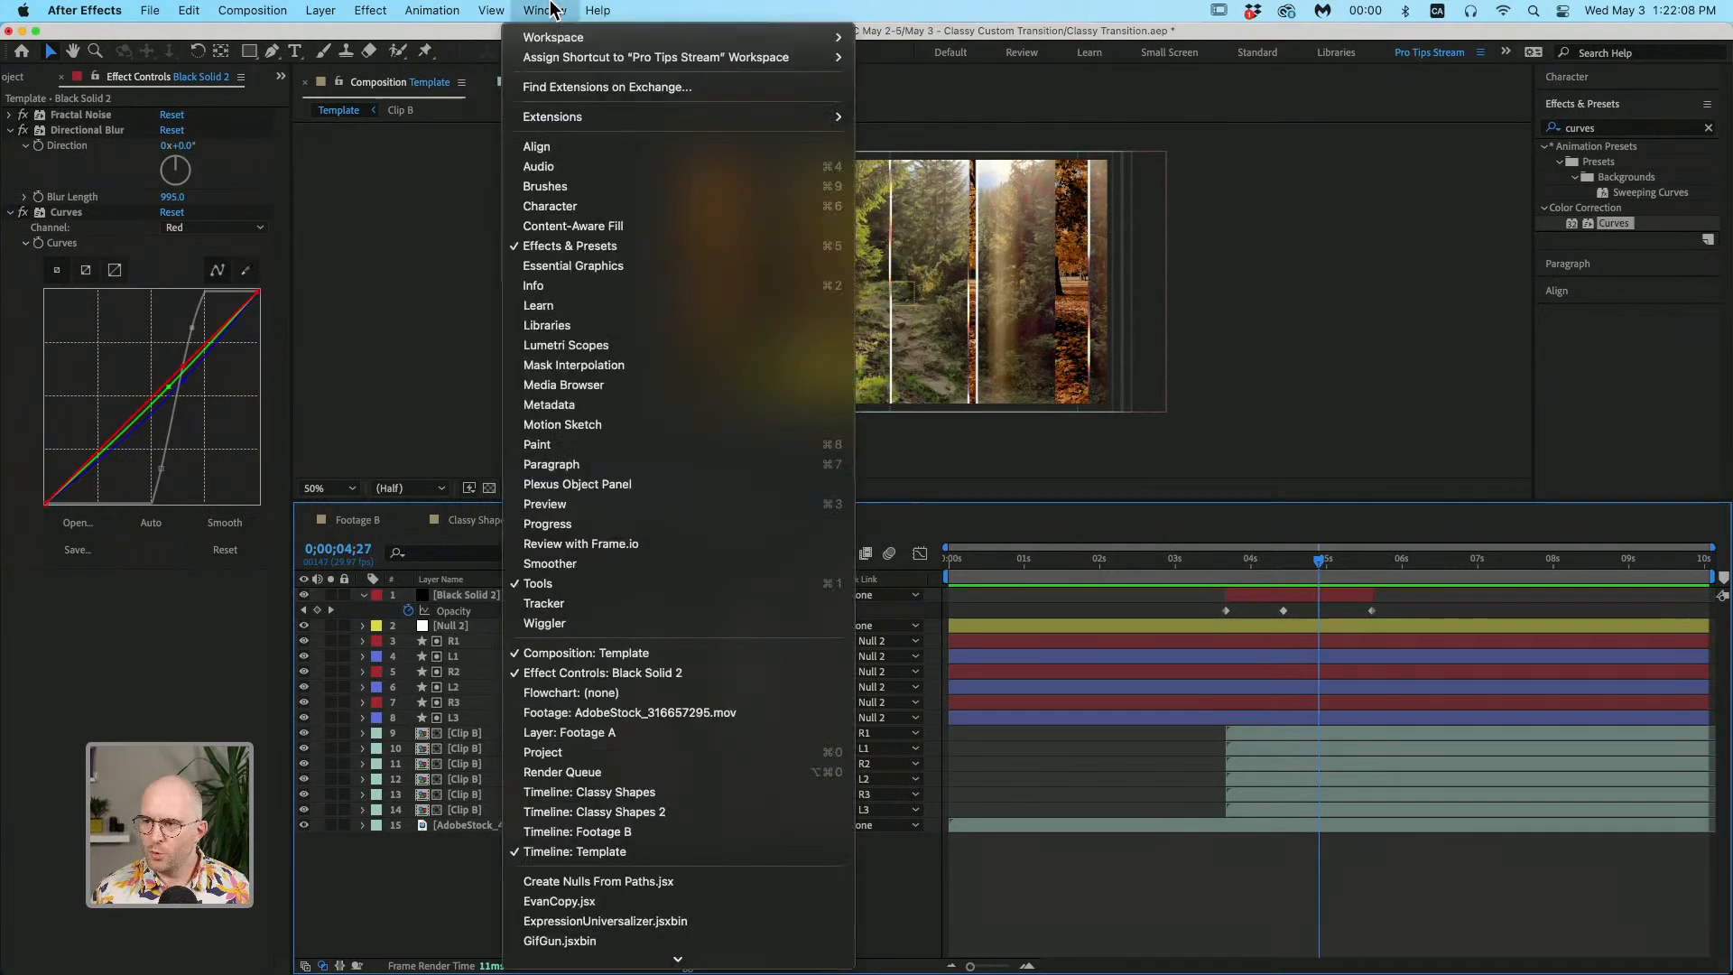
left_click(578, 266)
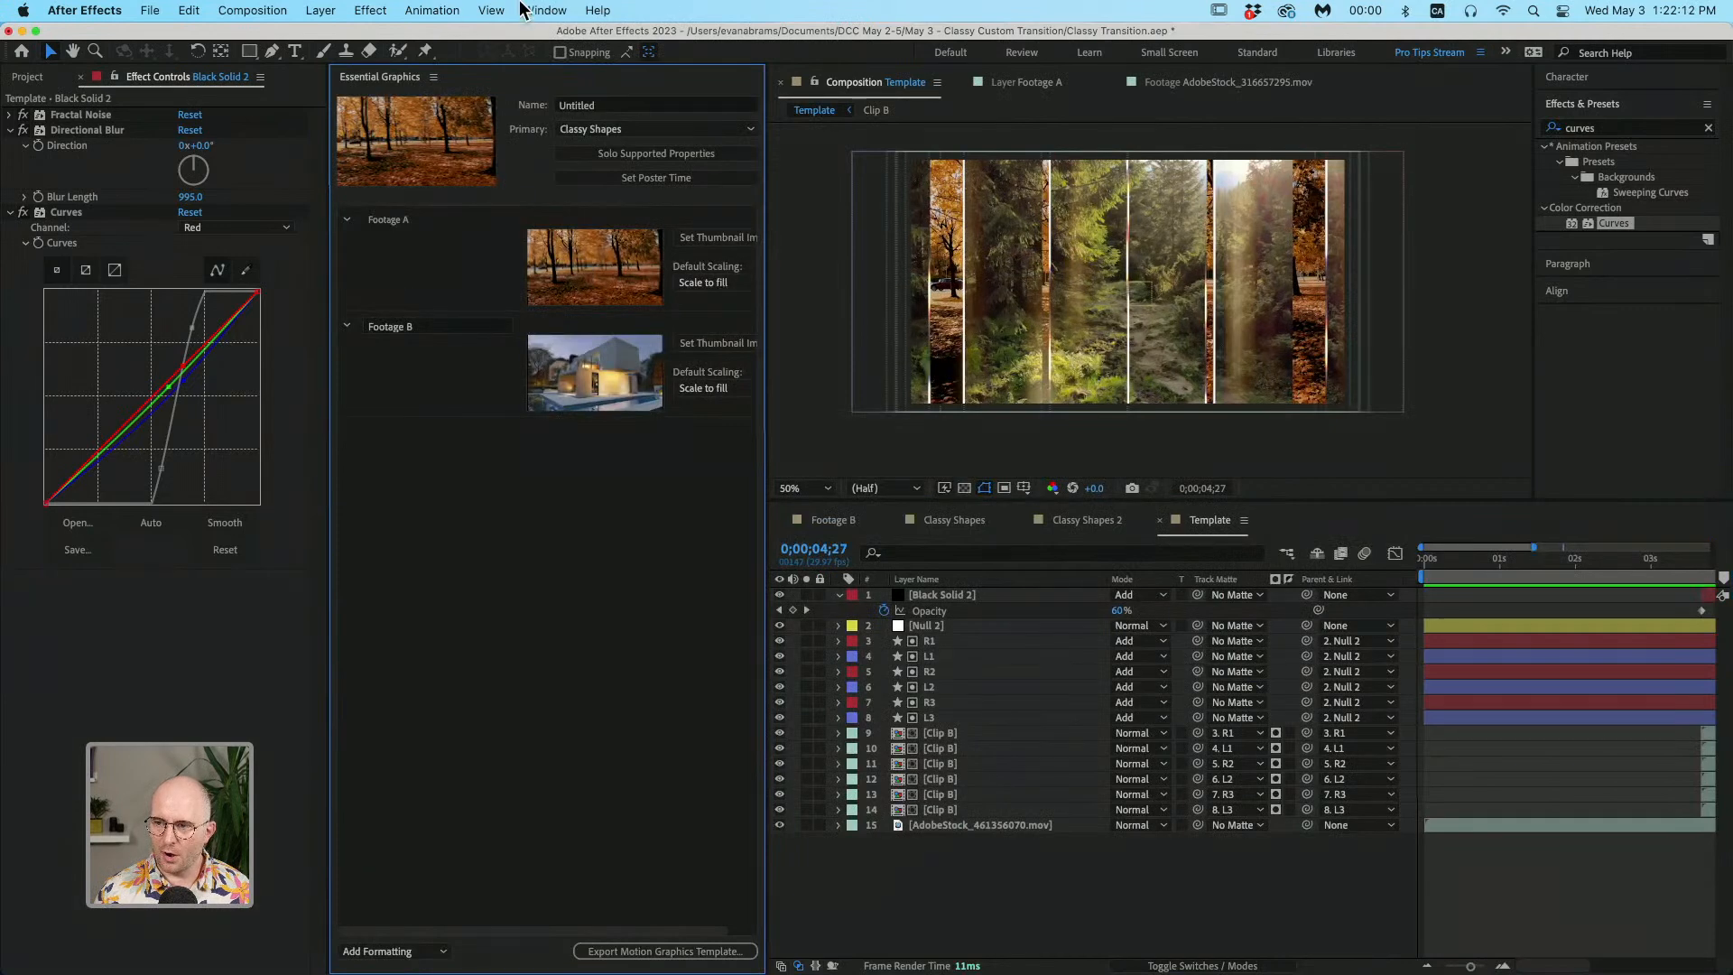
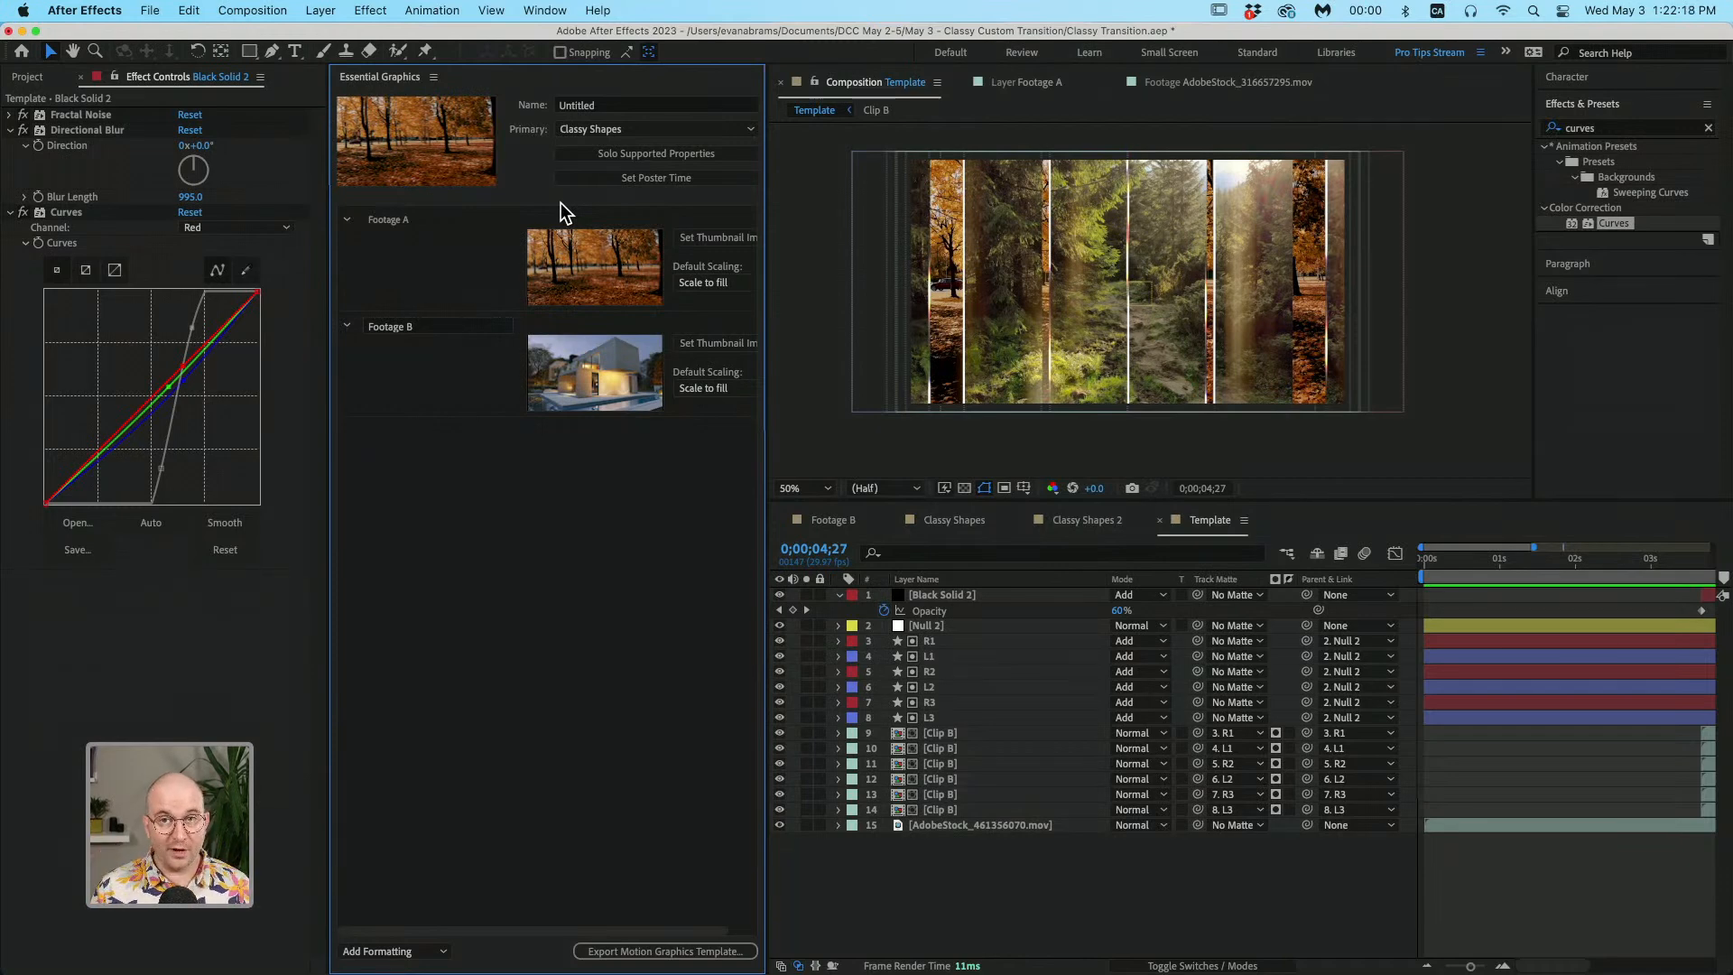
left_click(578, 130)
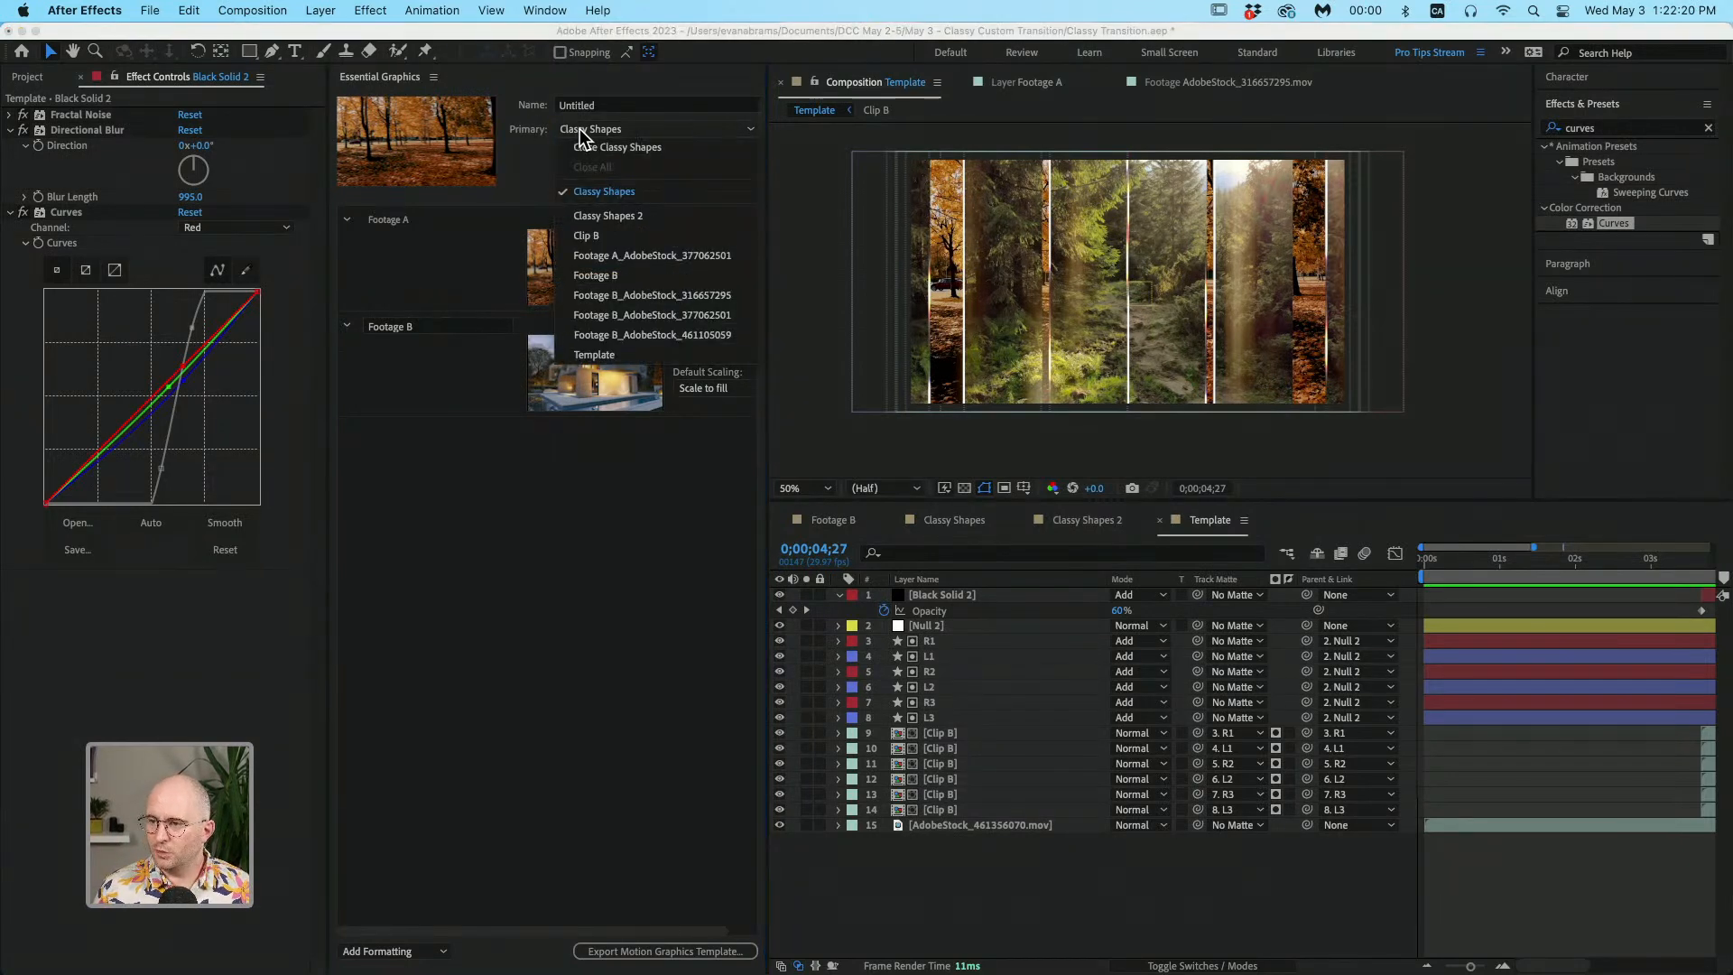
left_click(631, 354)
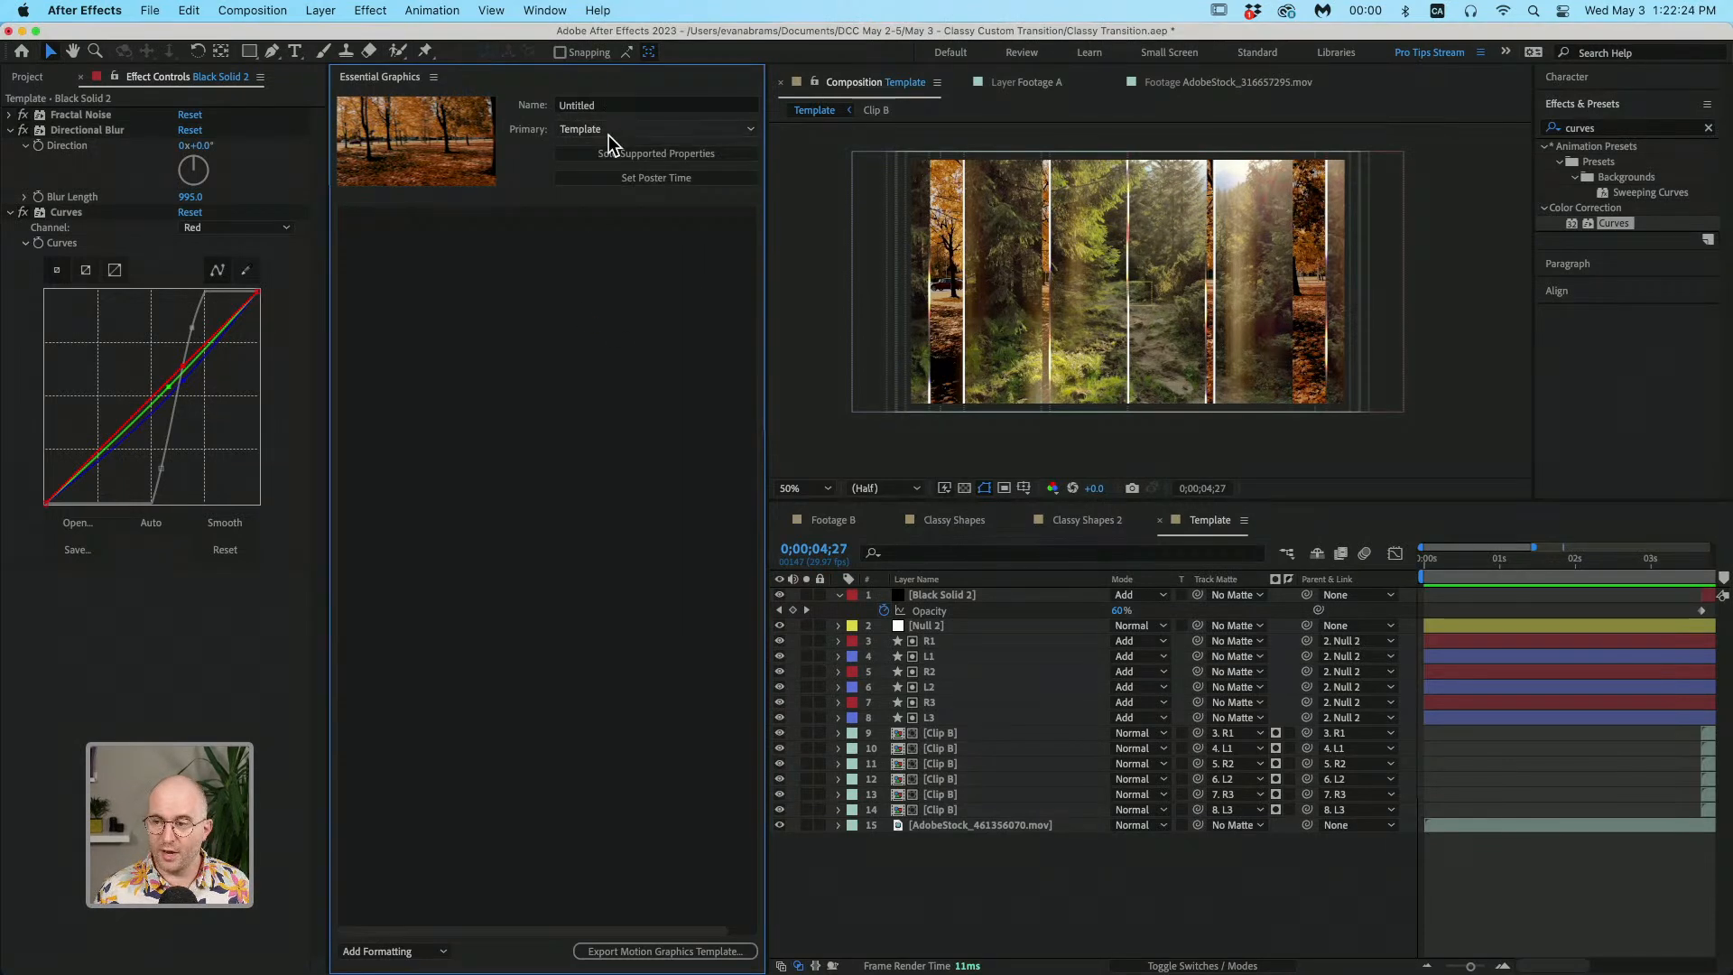
left_click(605, 112)
type("Classy Template")
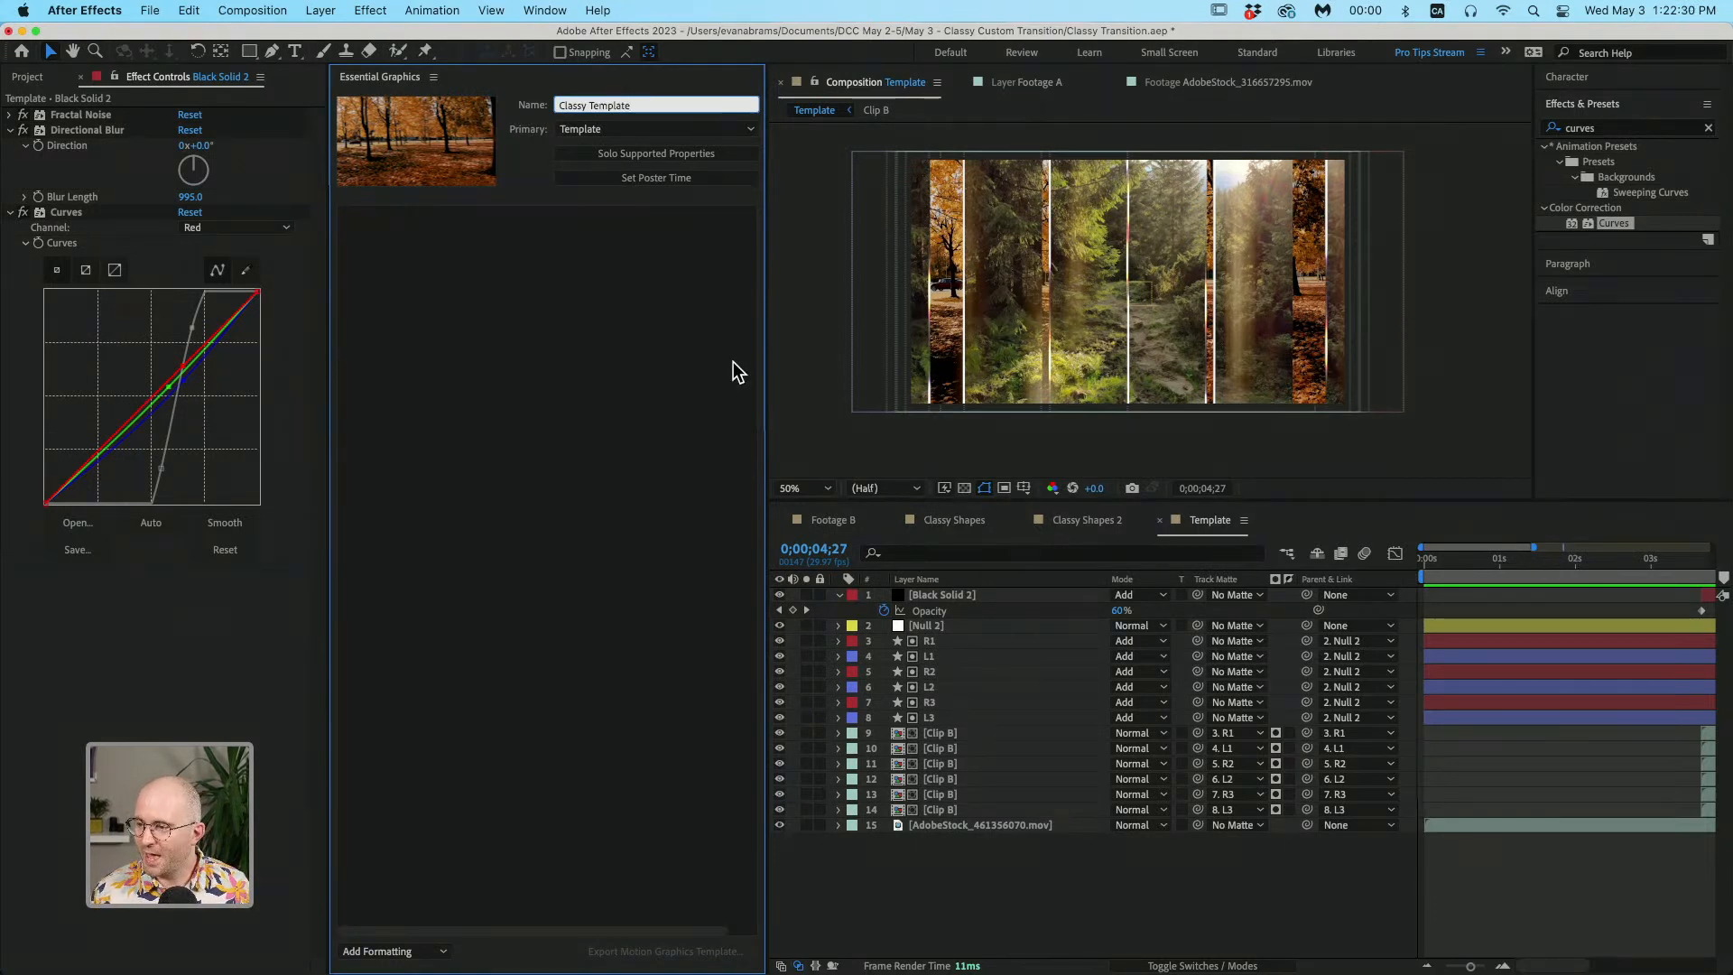
Step: Add the background layer AdobeStock_461356070.mov to Essential Graphics as replaceable media
left_click(1041, 826)
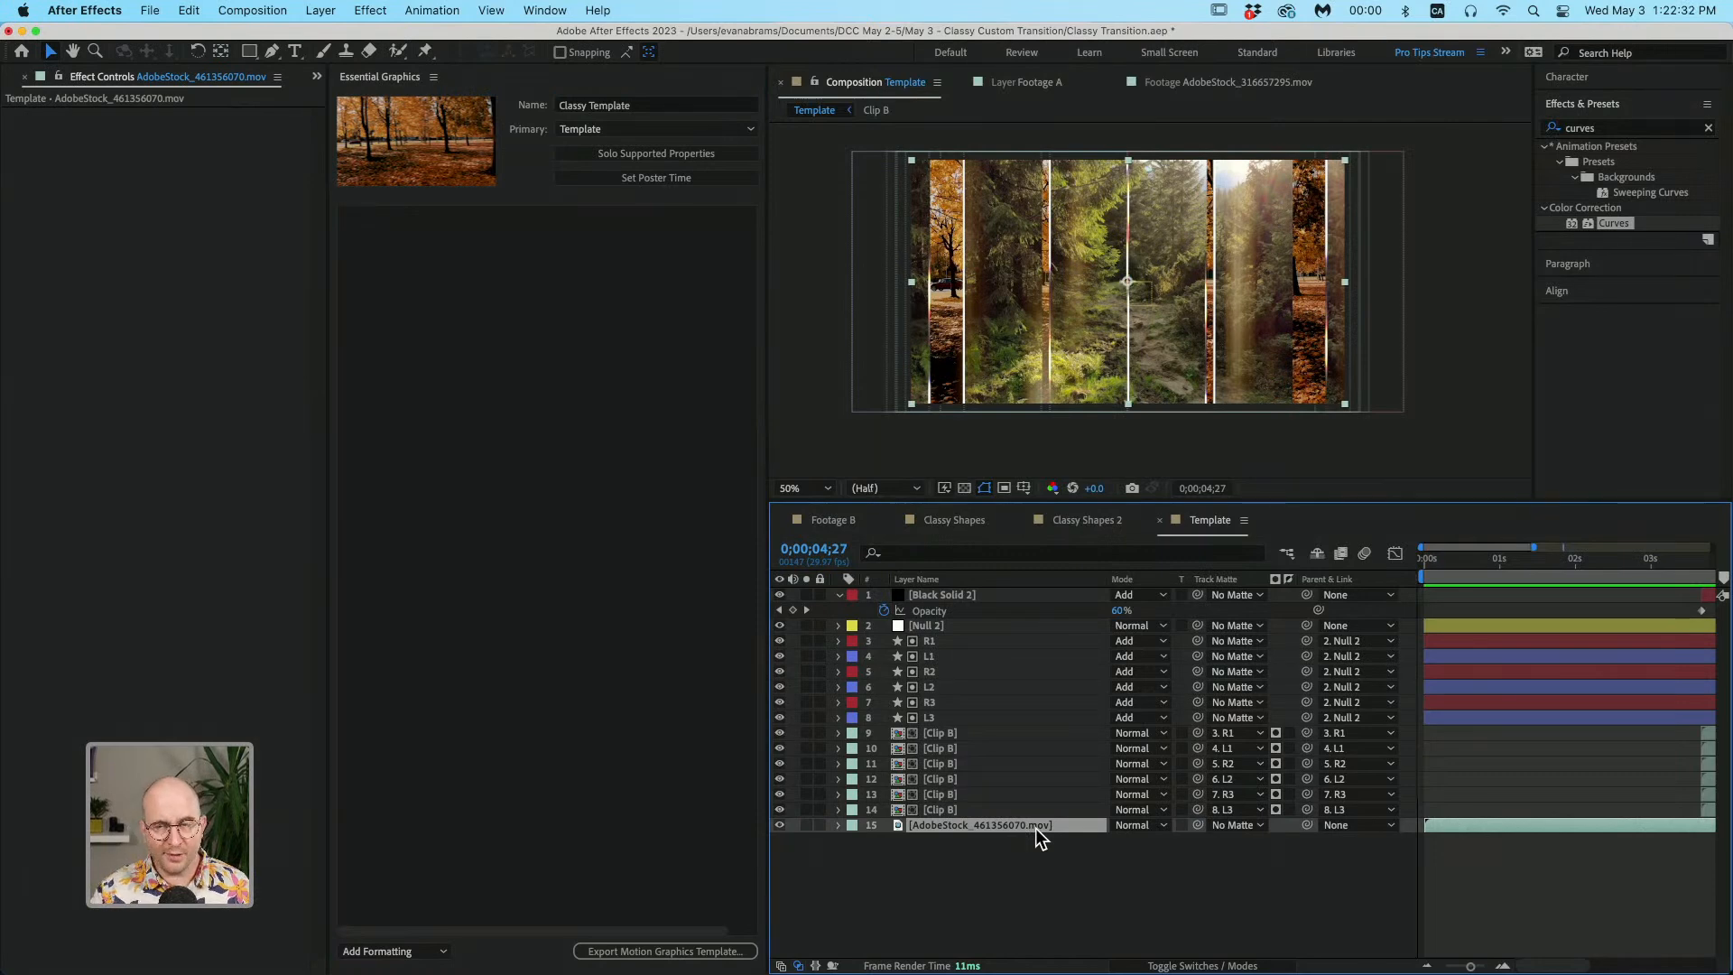
left_click_drag(1036, 829, 508, 533)
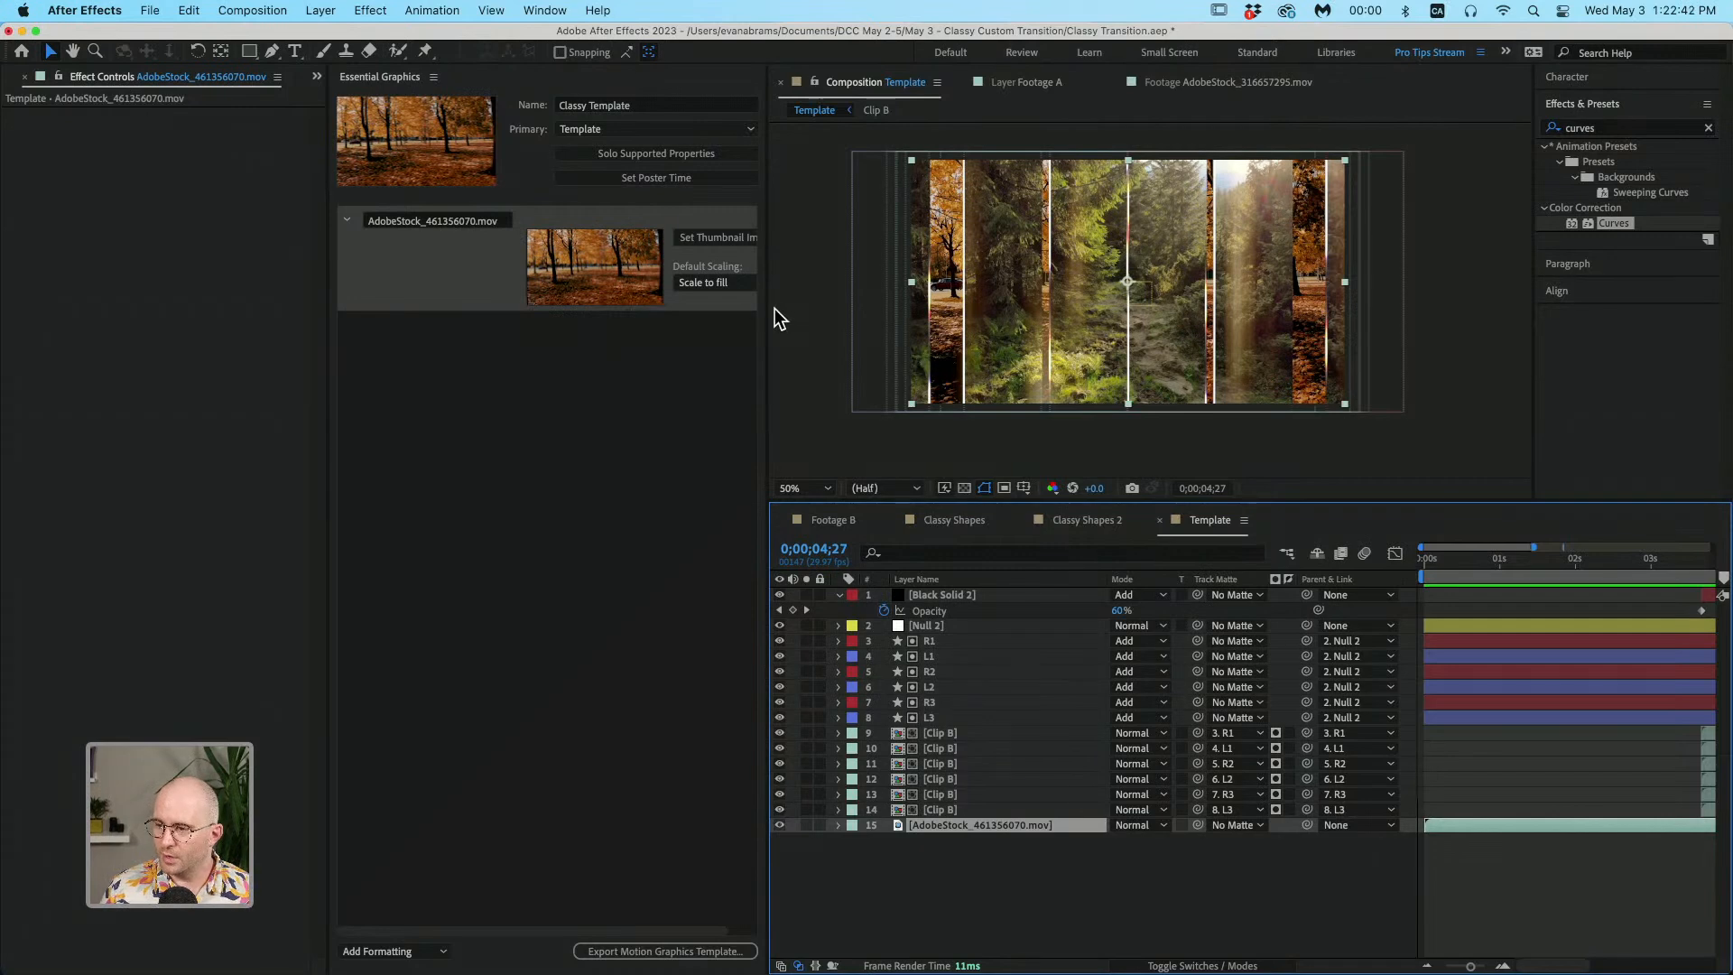
left_click(1107, 867)
Step: Add AdobeStock_316657295.mov from inside the Clip B composition to Essential Graphics and return to the Template composition
key("space")
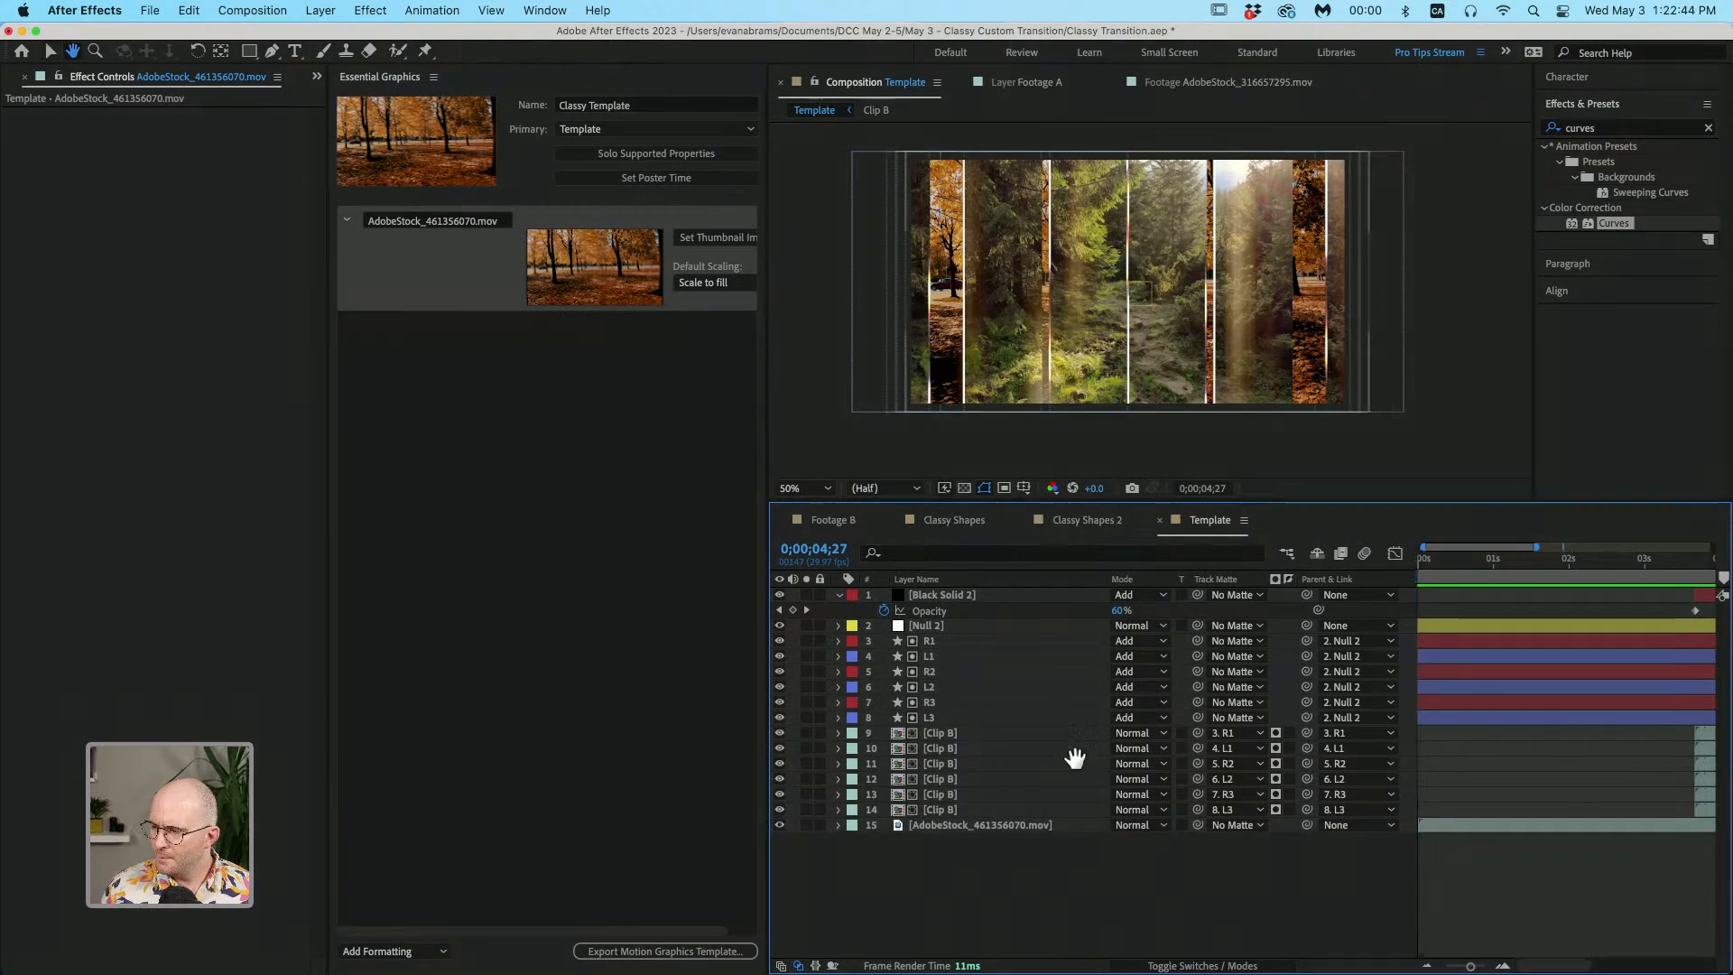
left_click_drag(1090, 763, 917, 735)
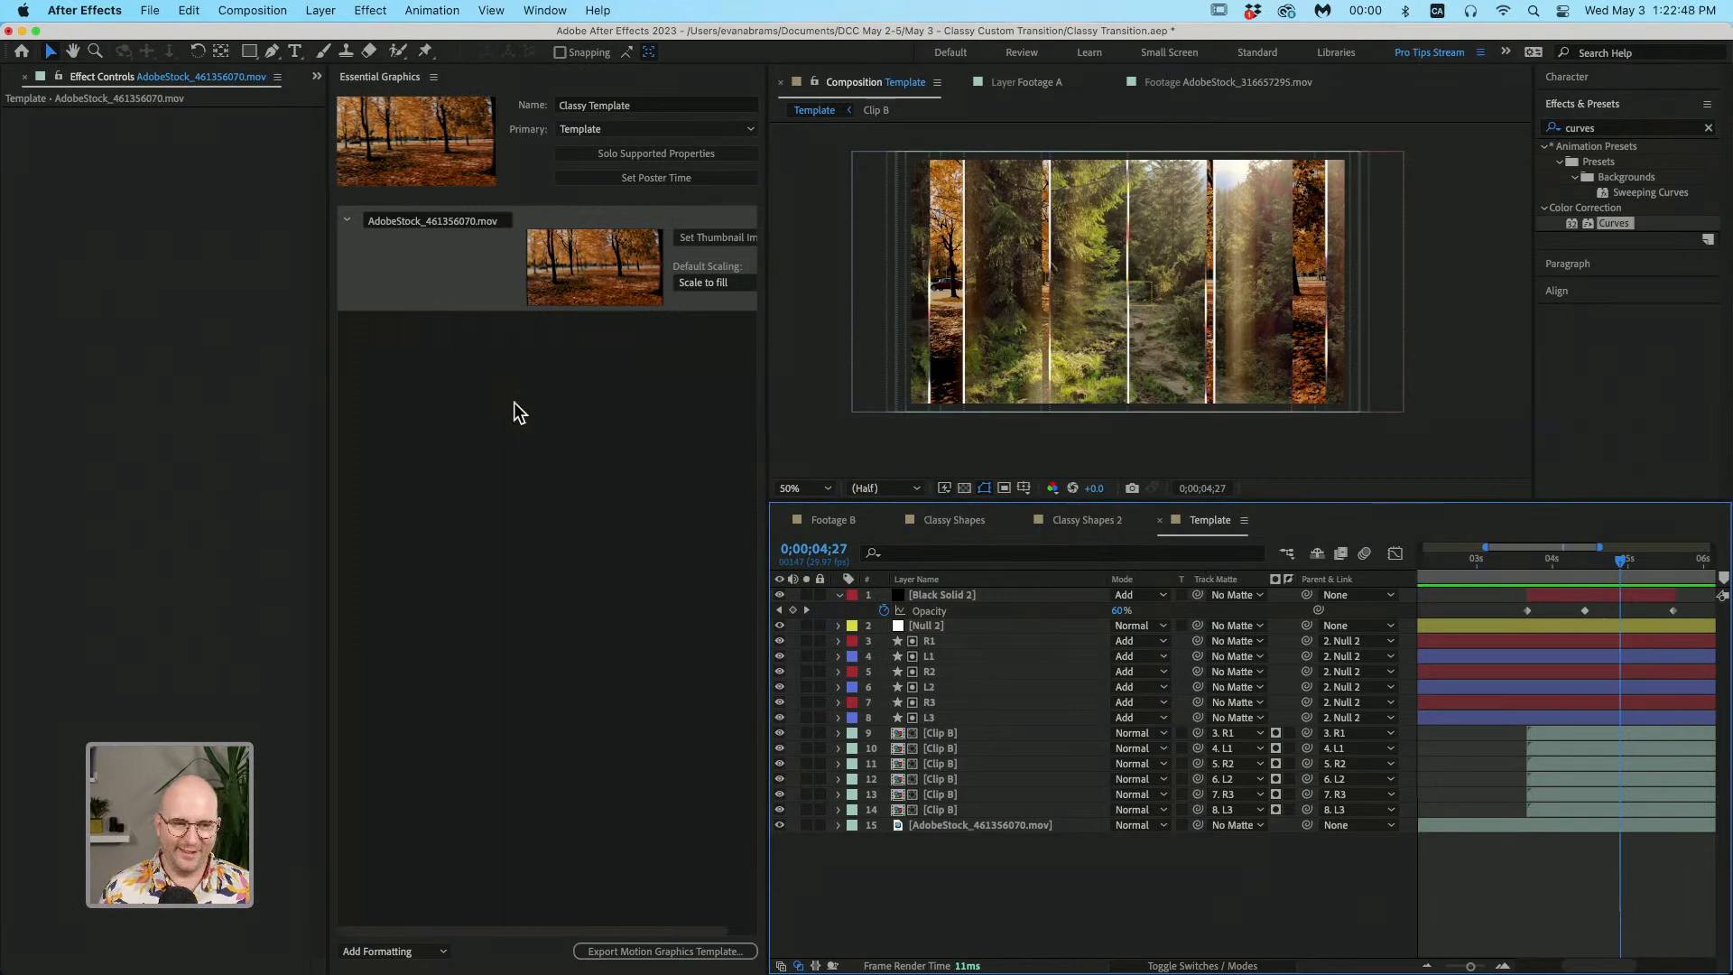
left_click(1606, 796)
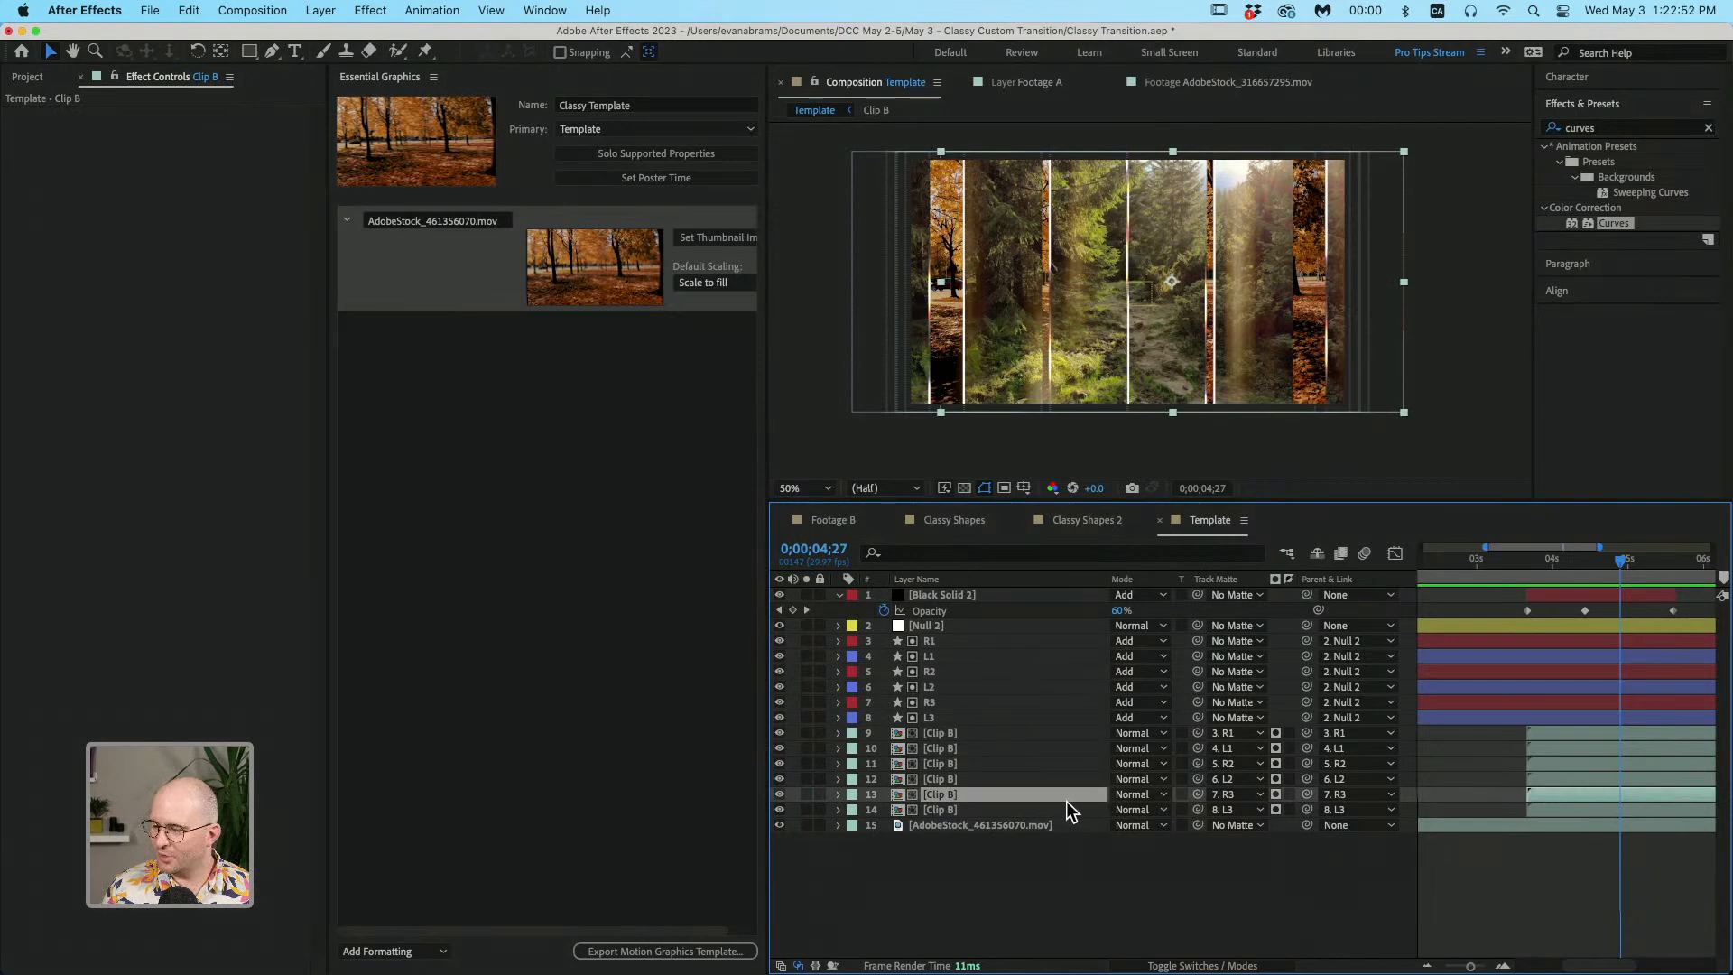
left_click(986, 807)
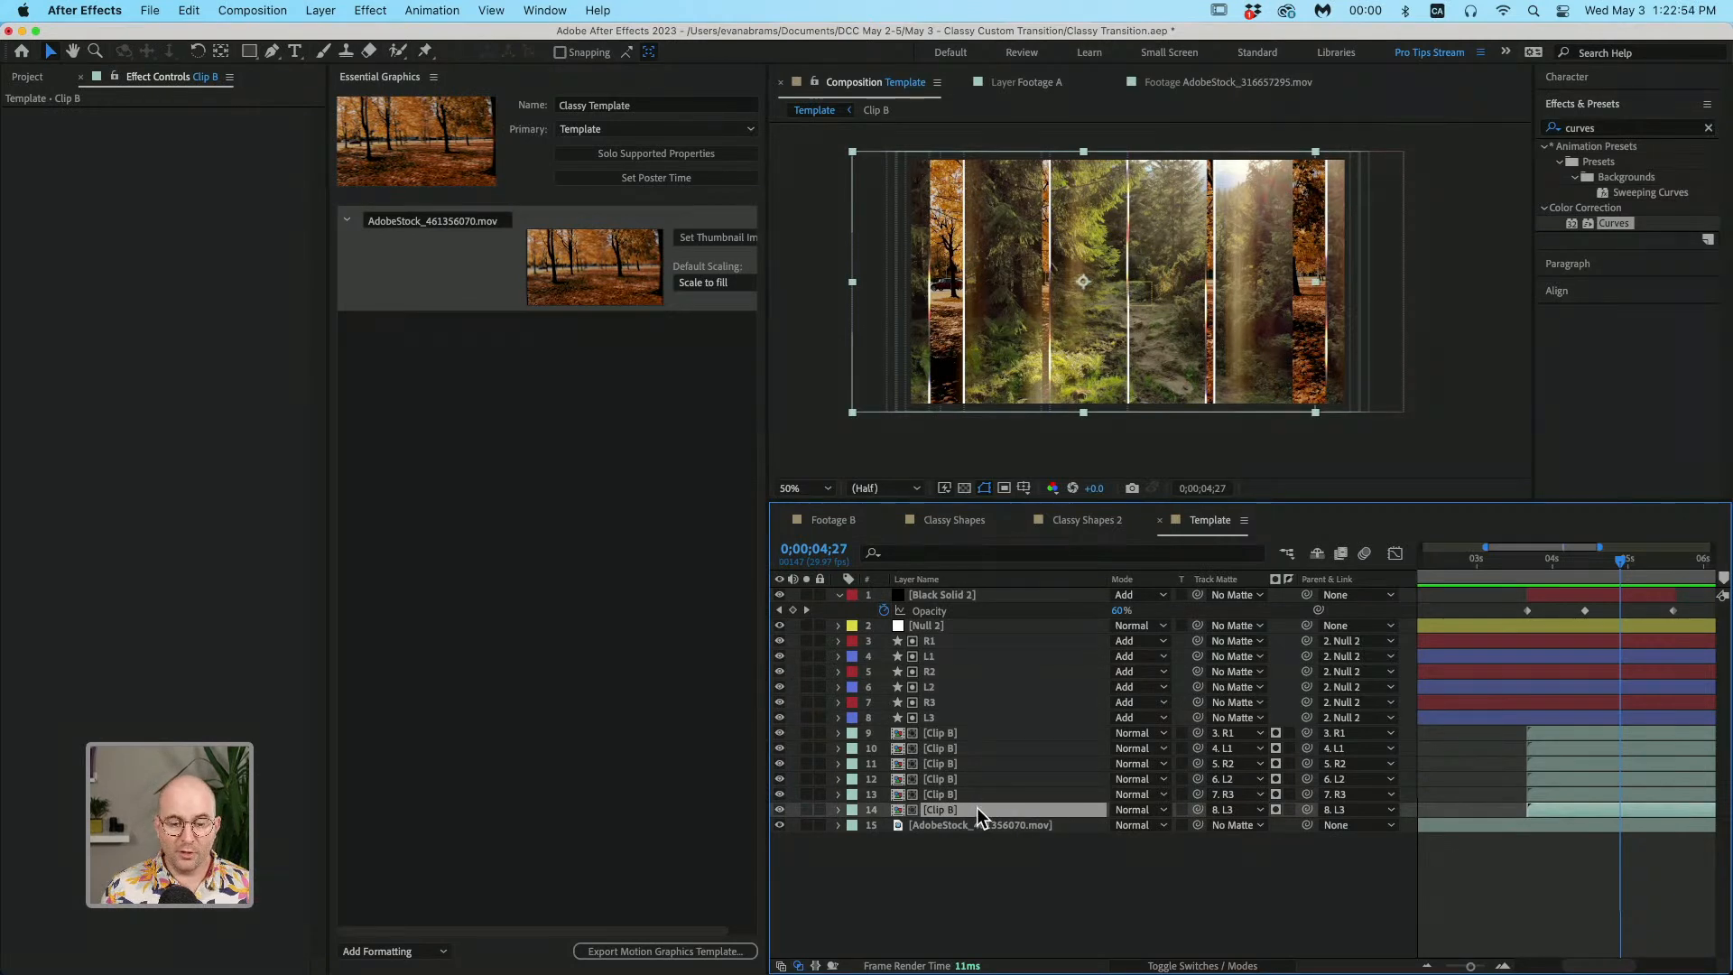
double_click(978, 807)
left_click_drag(977, 590, 565, 455)
left_click(1011, 755)
left_click(504, 388)
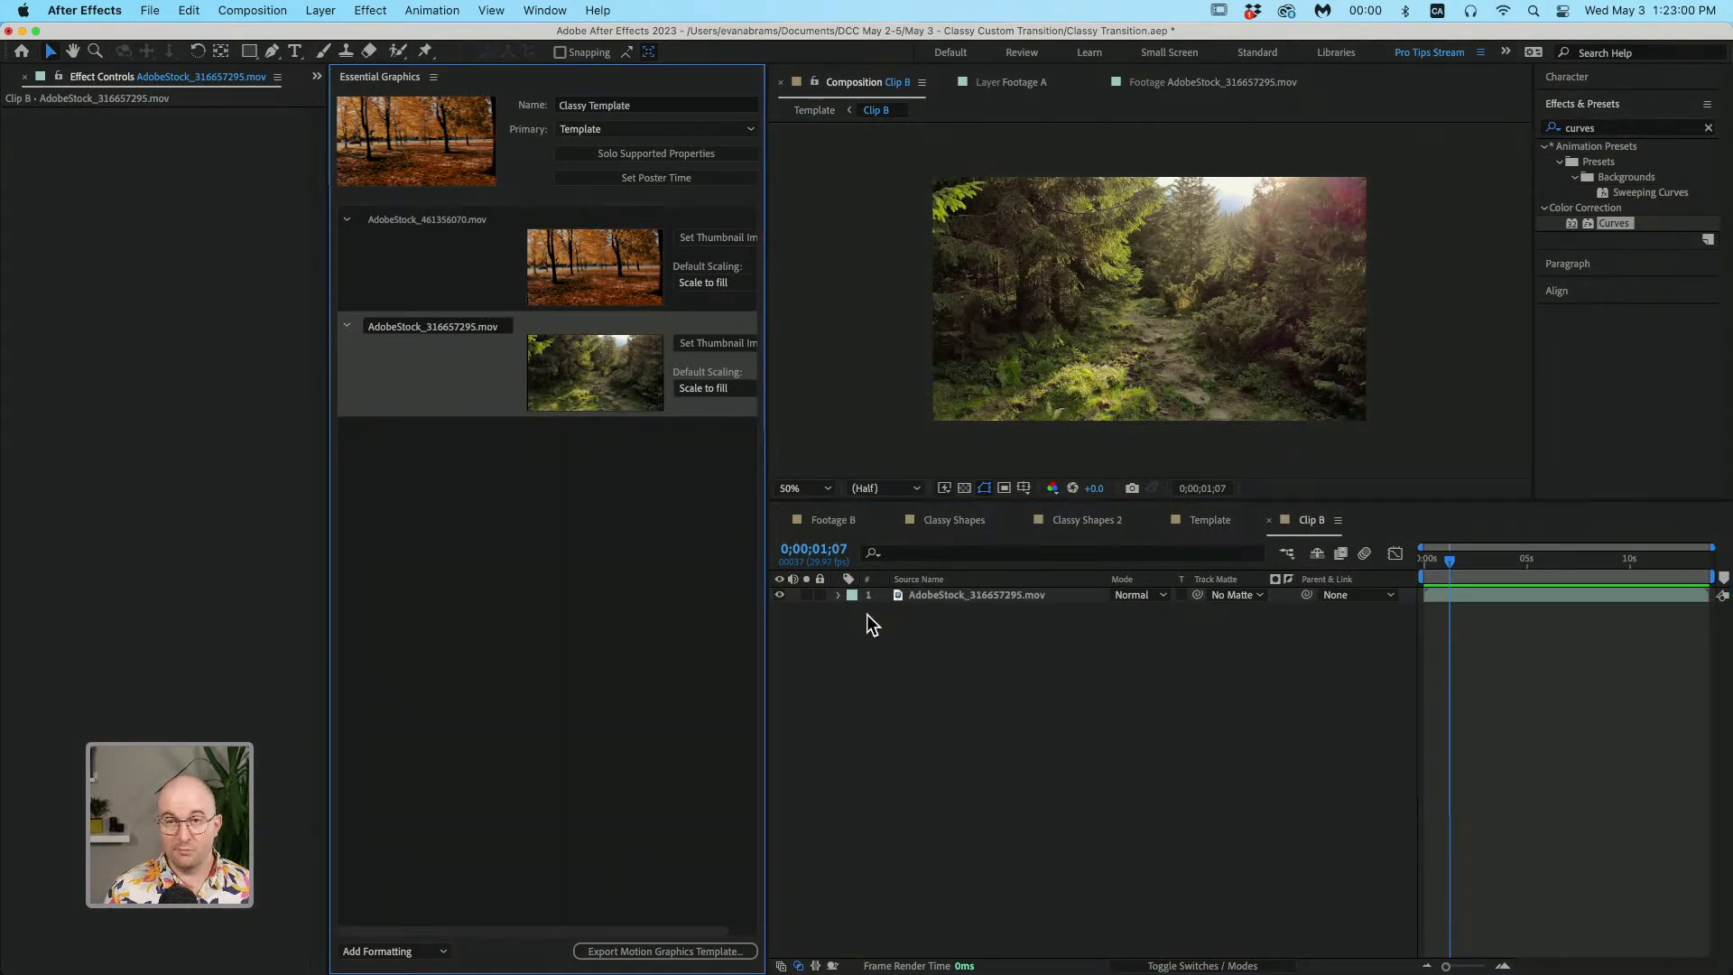
left_click(1203, 529)
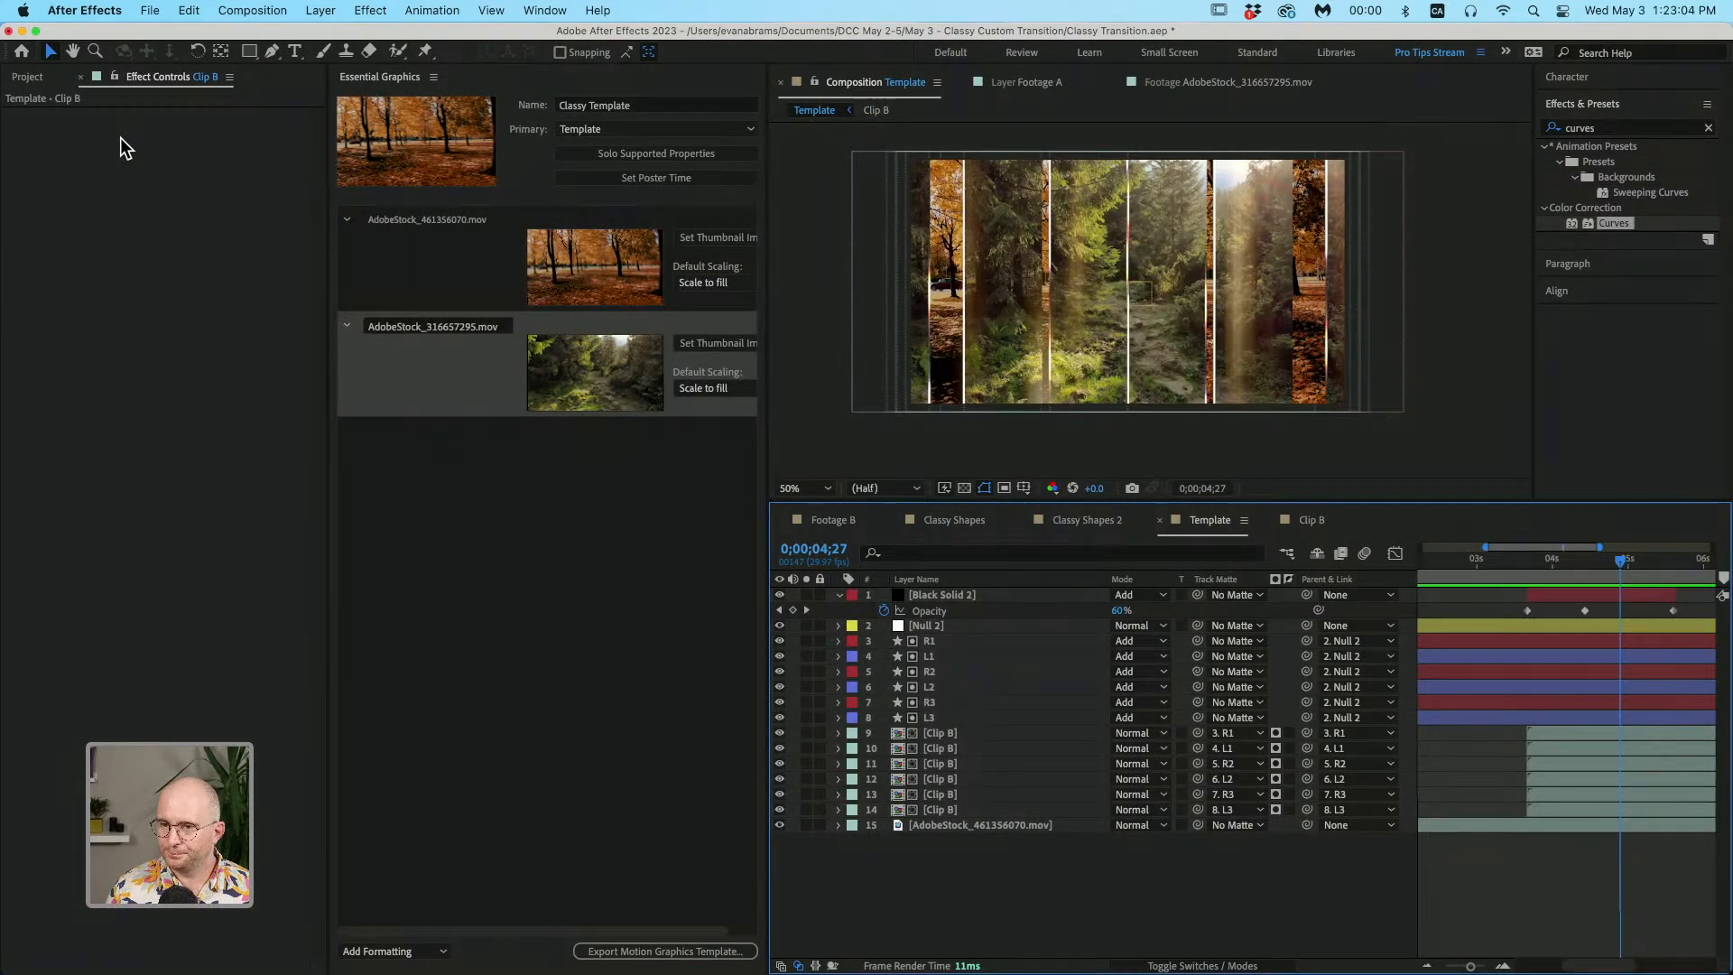
Step: Create a new composition from the Template composition and close Essential Graphics
left_click(27, 78)
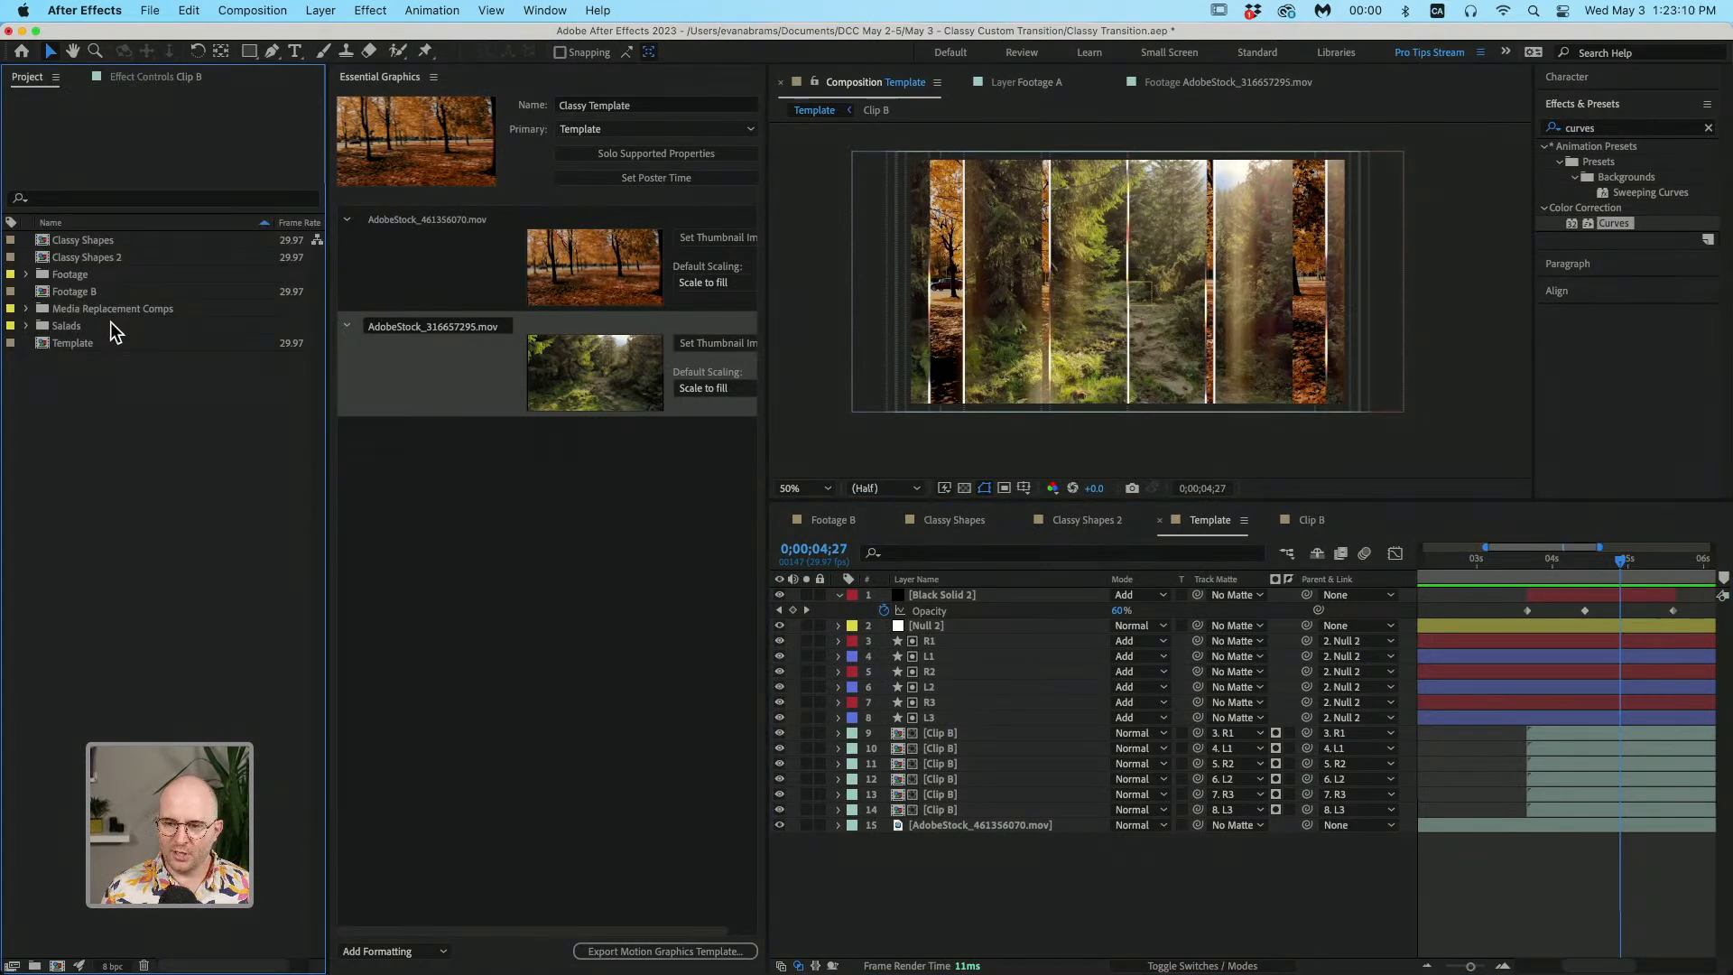
left_click(91, 344)
left_click_drag(79, 351, 65, 966)
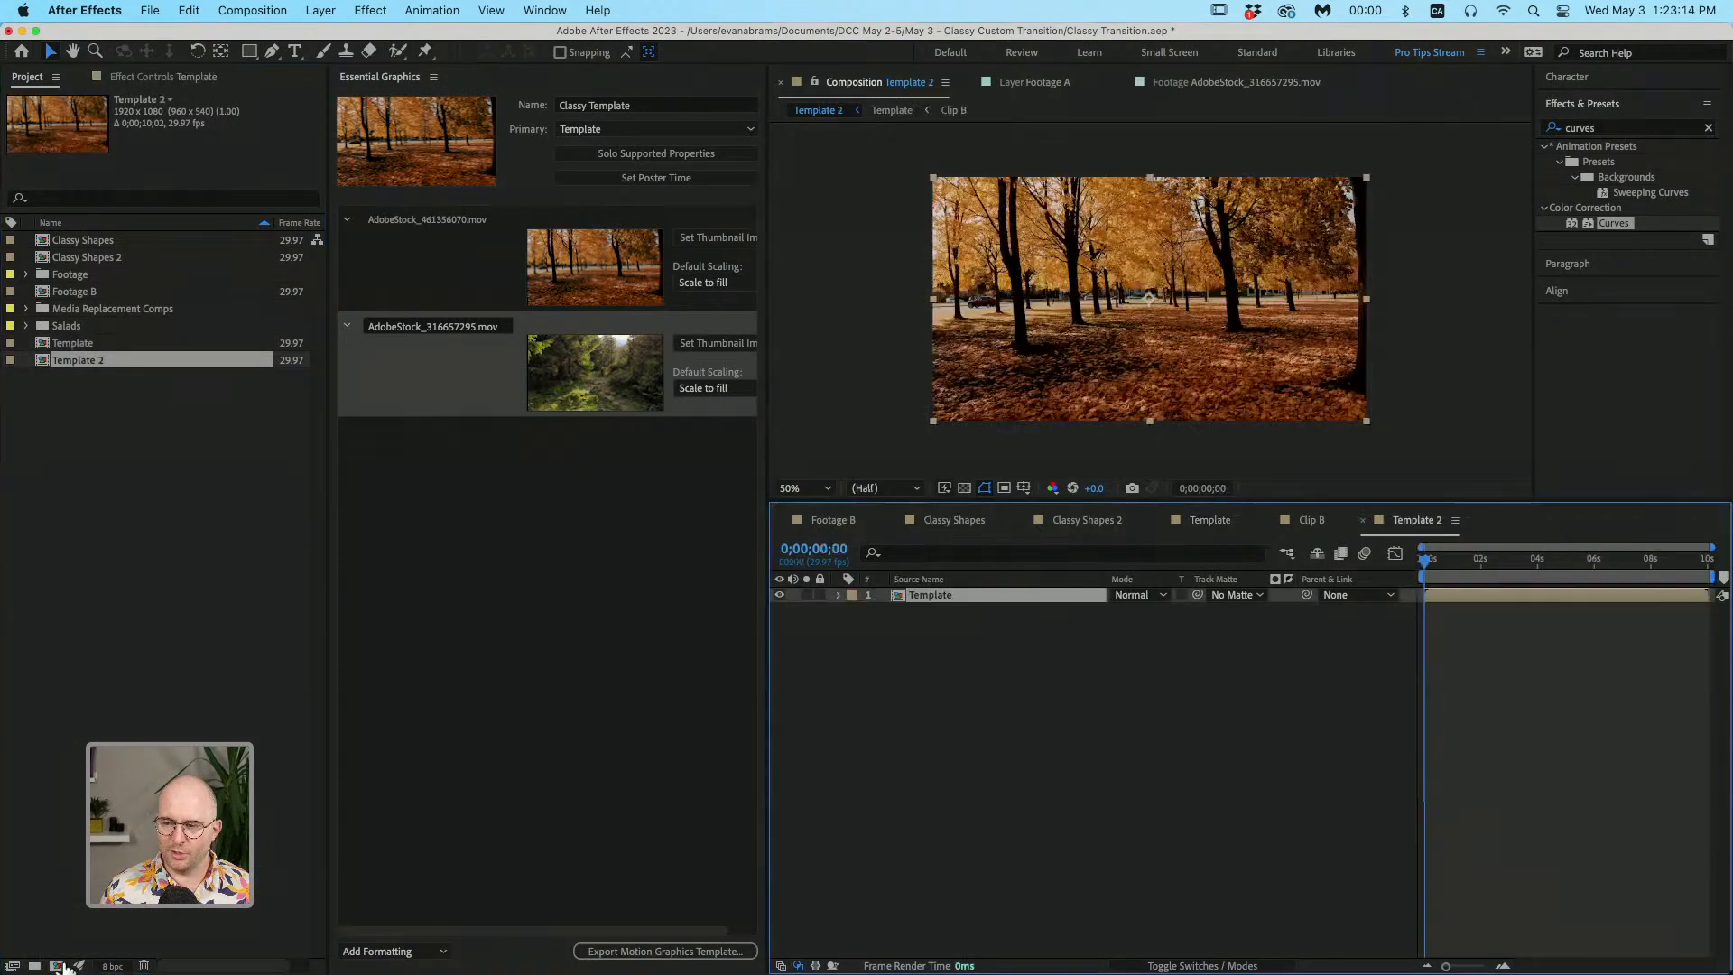
left_click_drag(435, 77, 441, 96)
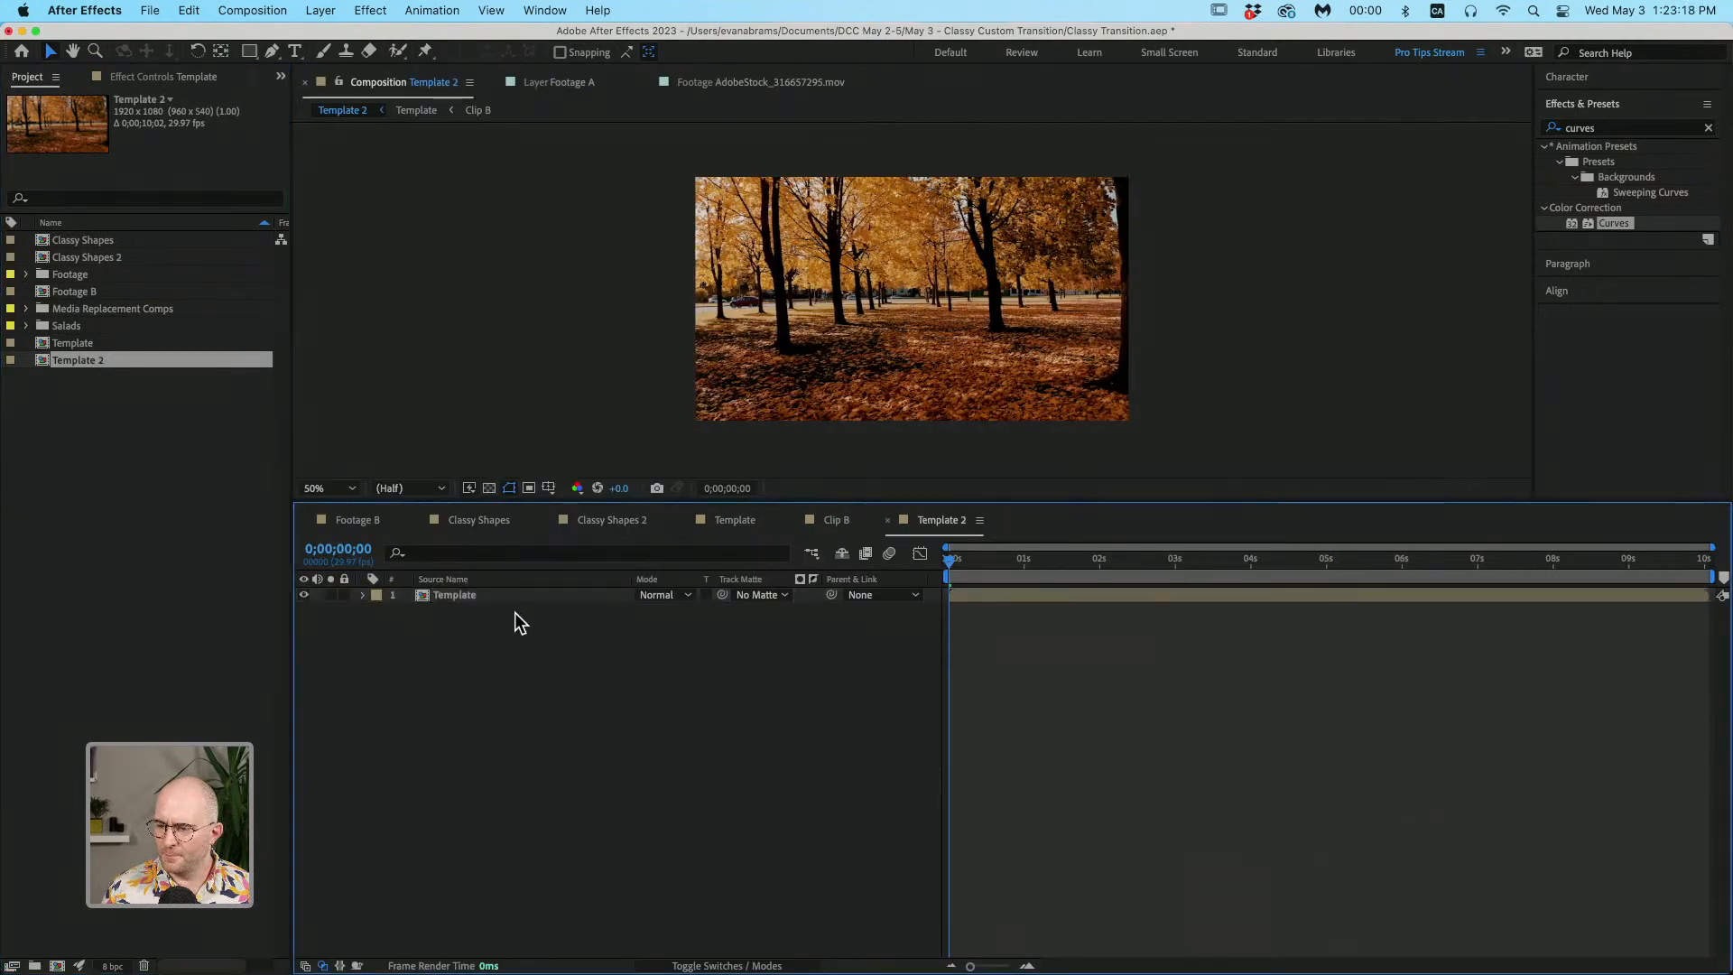
Step: Reveal the nested Template layer's Essential Properties and scrub to the middle of the transition
left_click(363, 594)
left_click(380, 625)
left_click(435, 629)
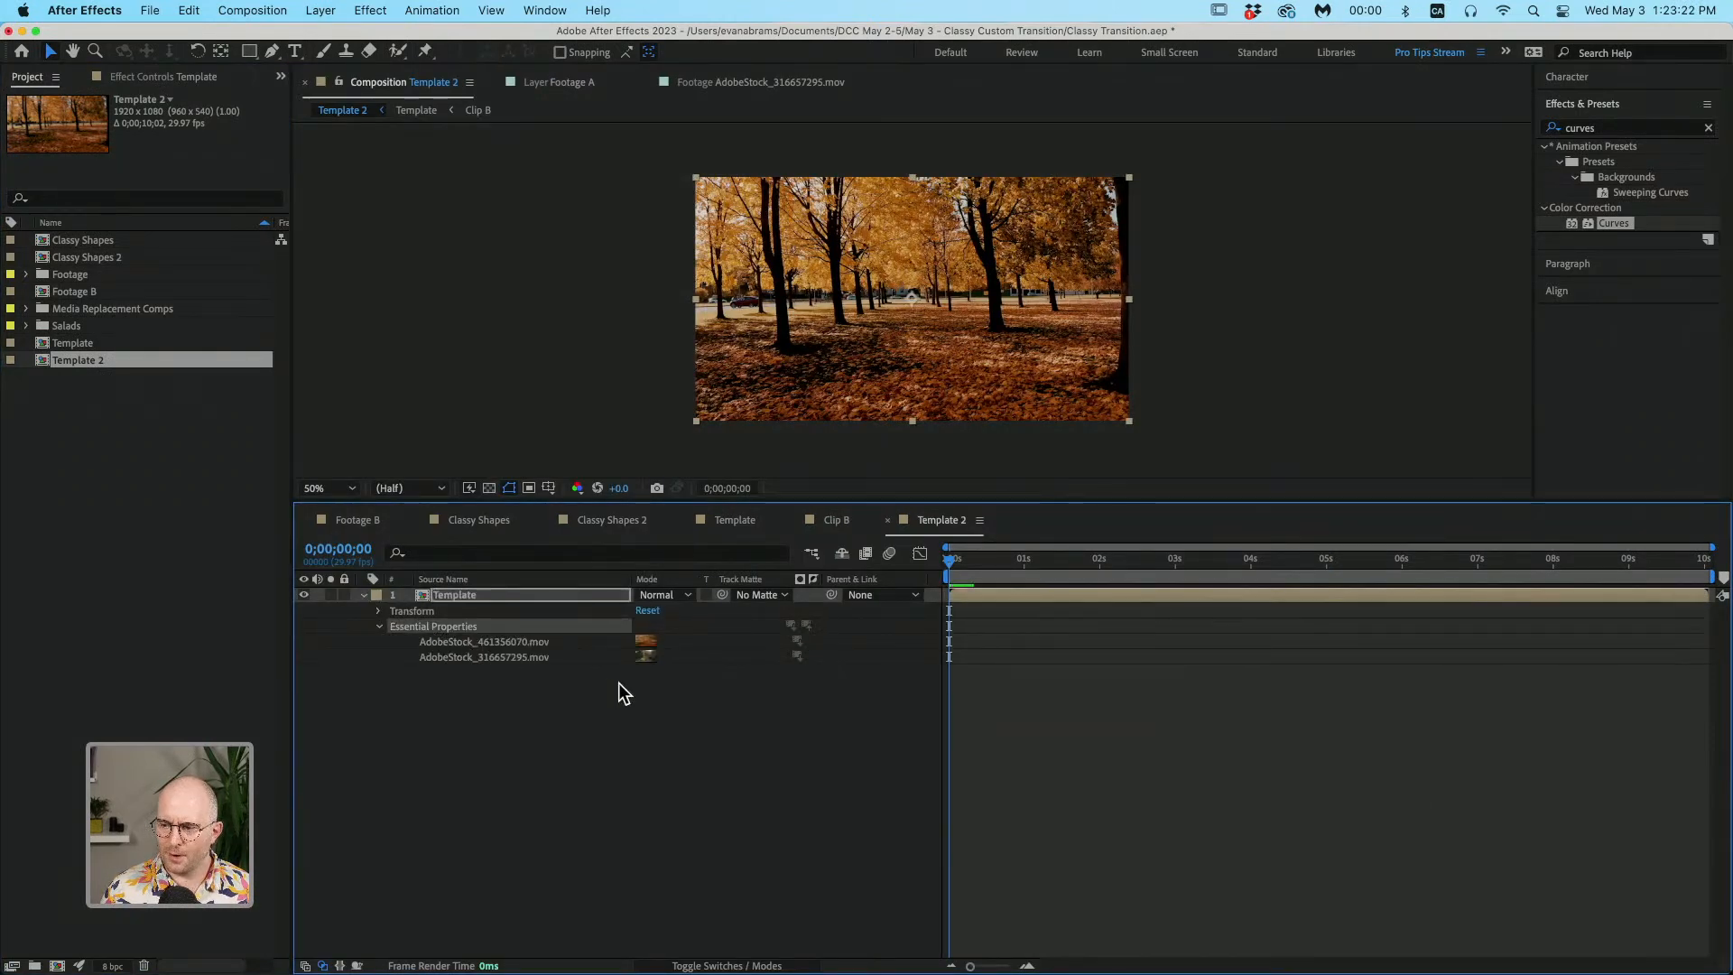
left_click(565, 653)
left_click(571, 648, "shift")
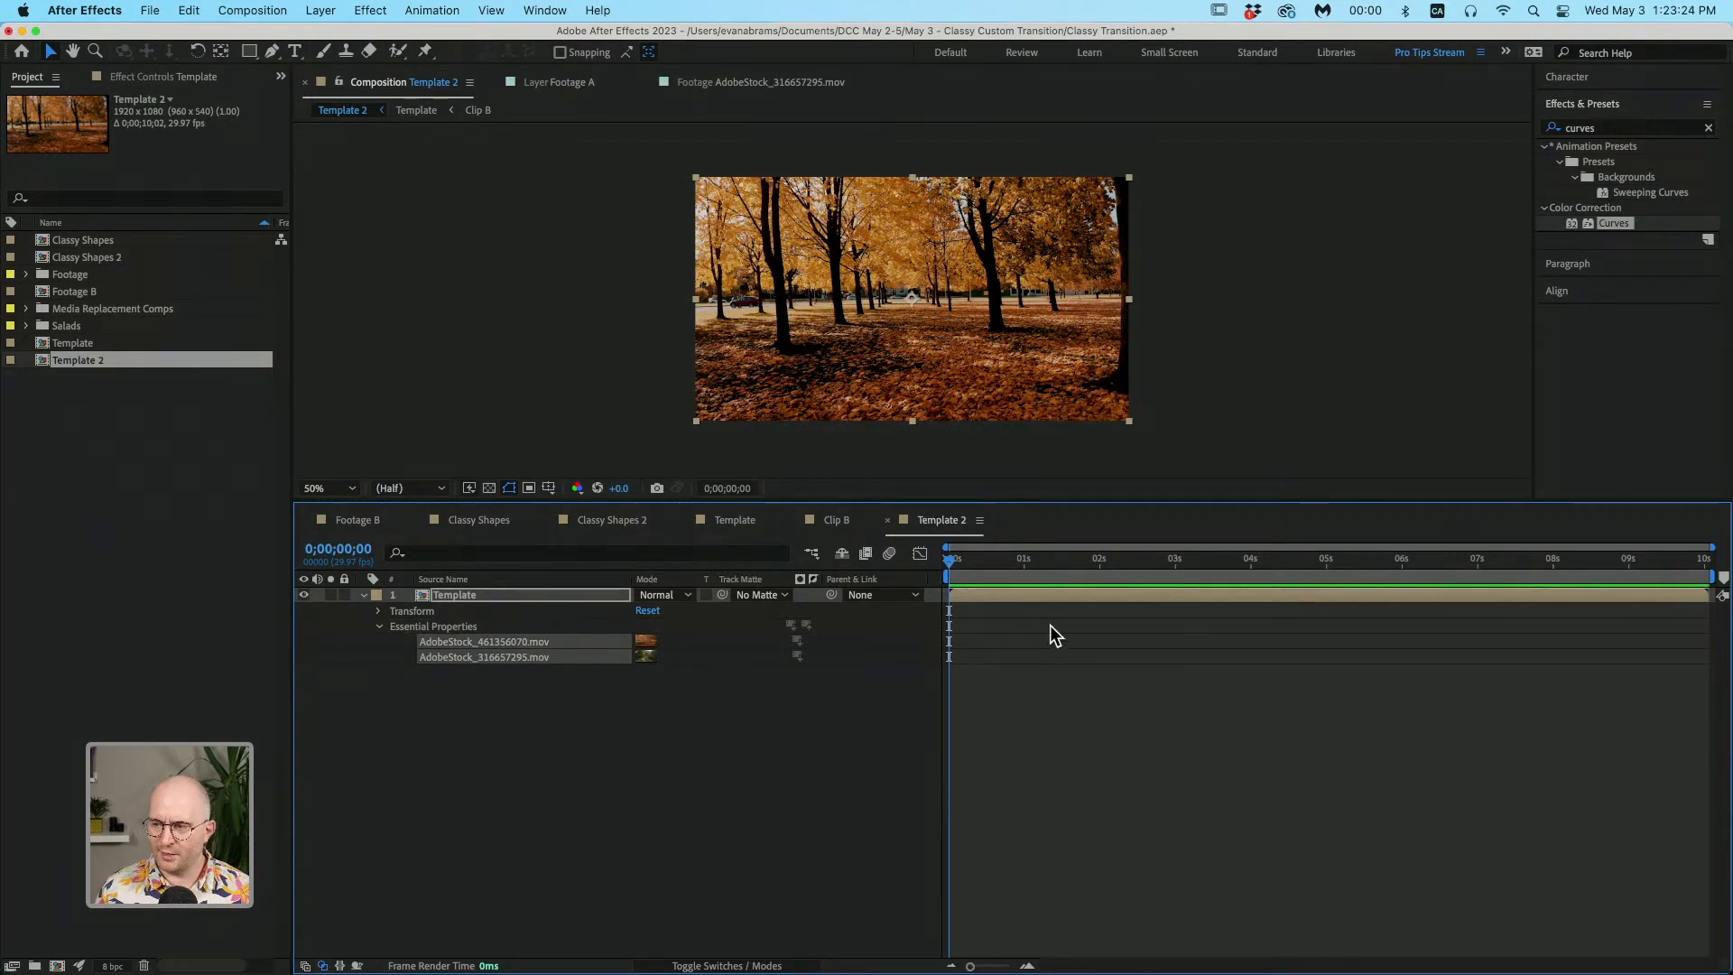
left_click_drag(1037, 564, 1286, 574)
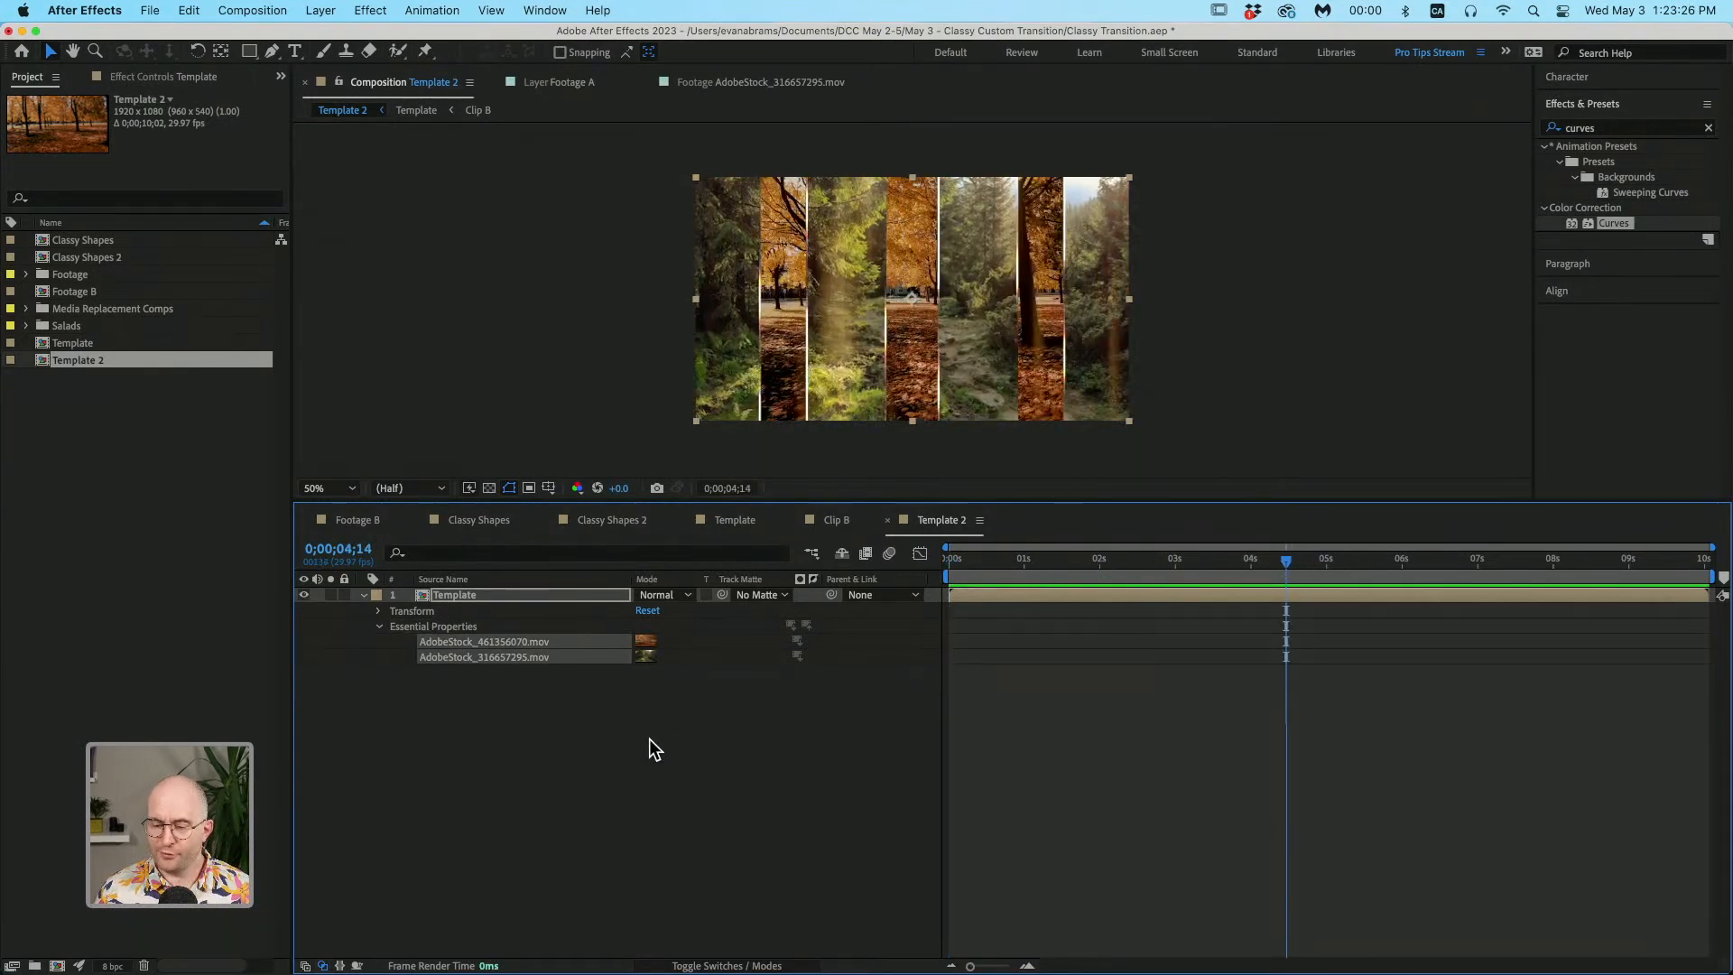
Step: Replace the AdobeStock_461356070.mov essential property with AdobeStock_377062501.mov from the Footage folder and play back the transition
left_click(27, 275)
left_click(94, 292)
left_click(96, 307)
left_click_drag(96, 316, 647, 641)
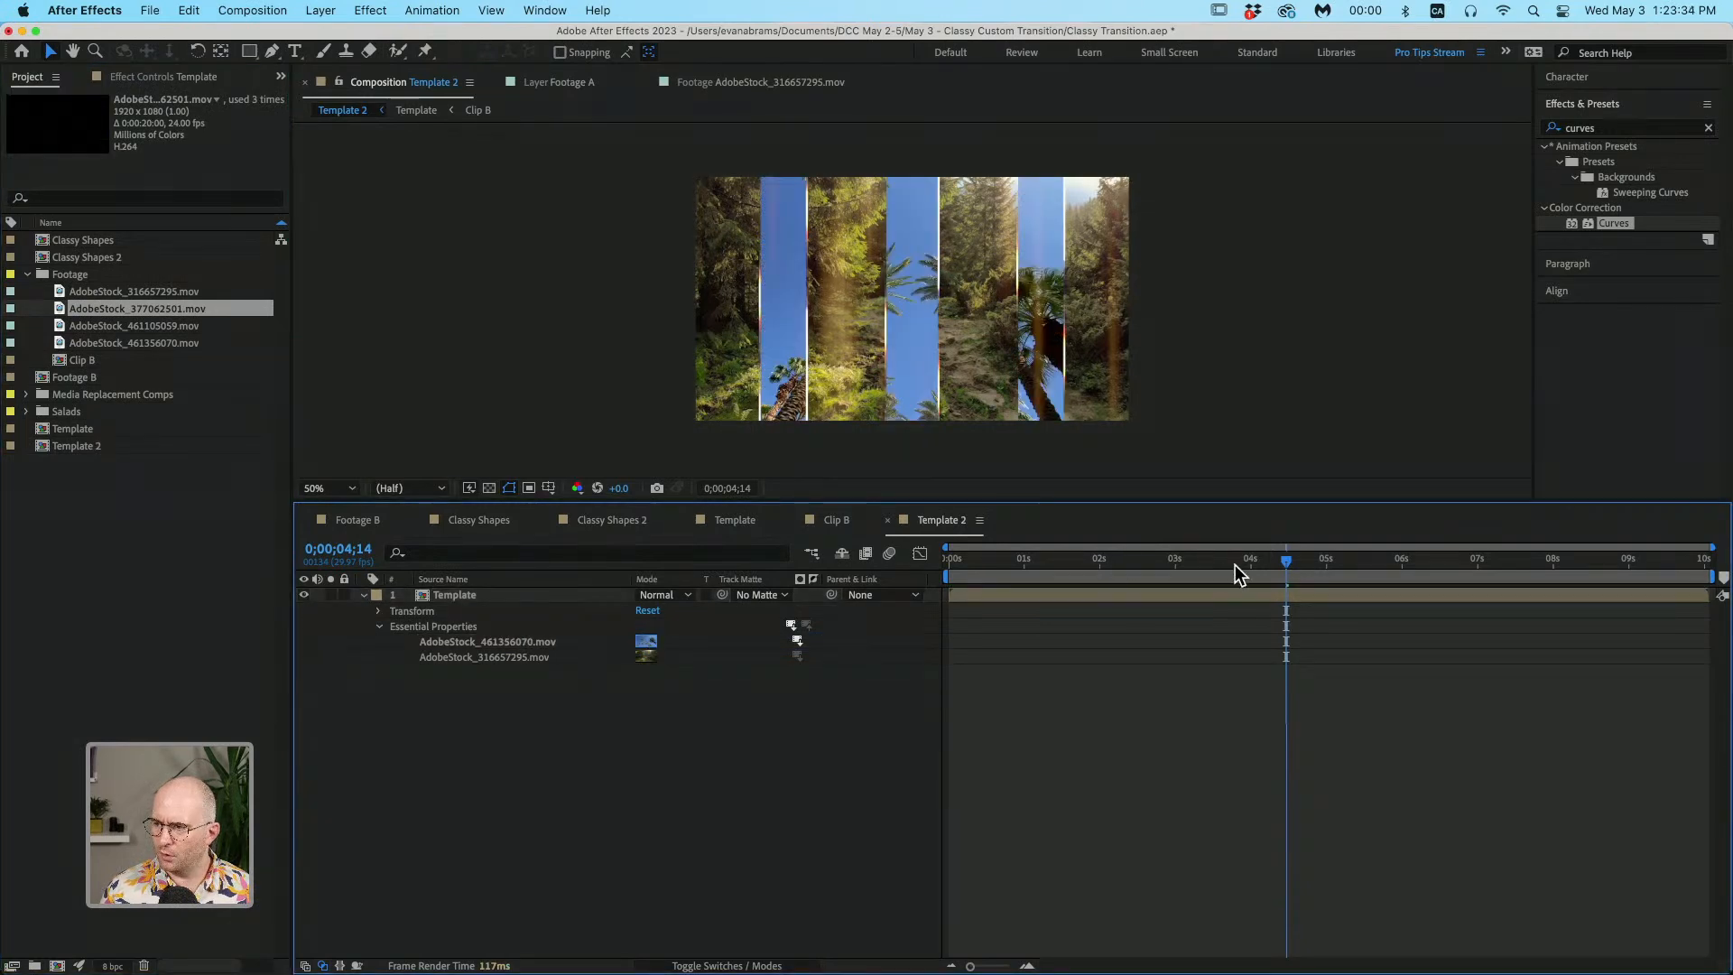
key("space")
left_click(1136, 561)
key("space")
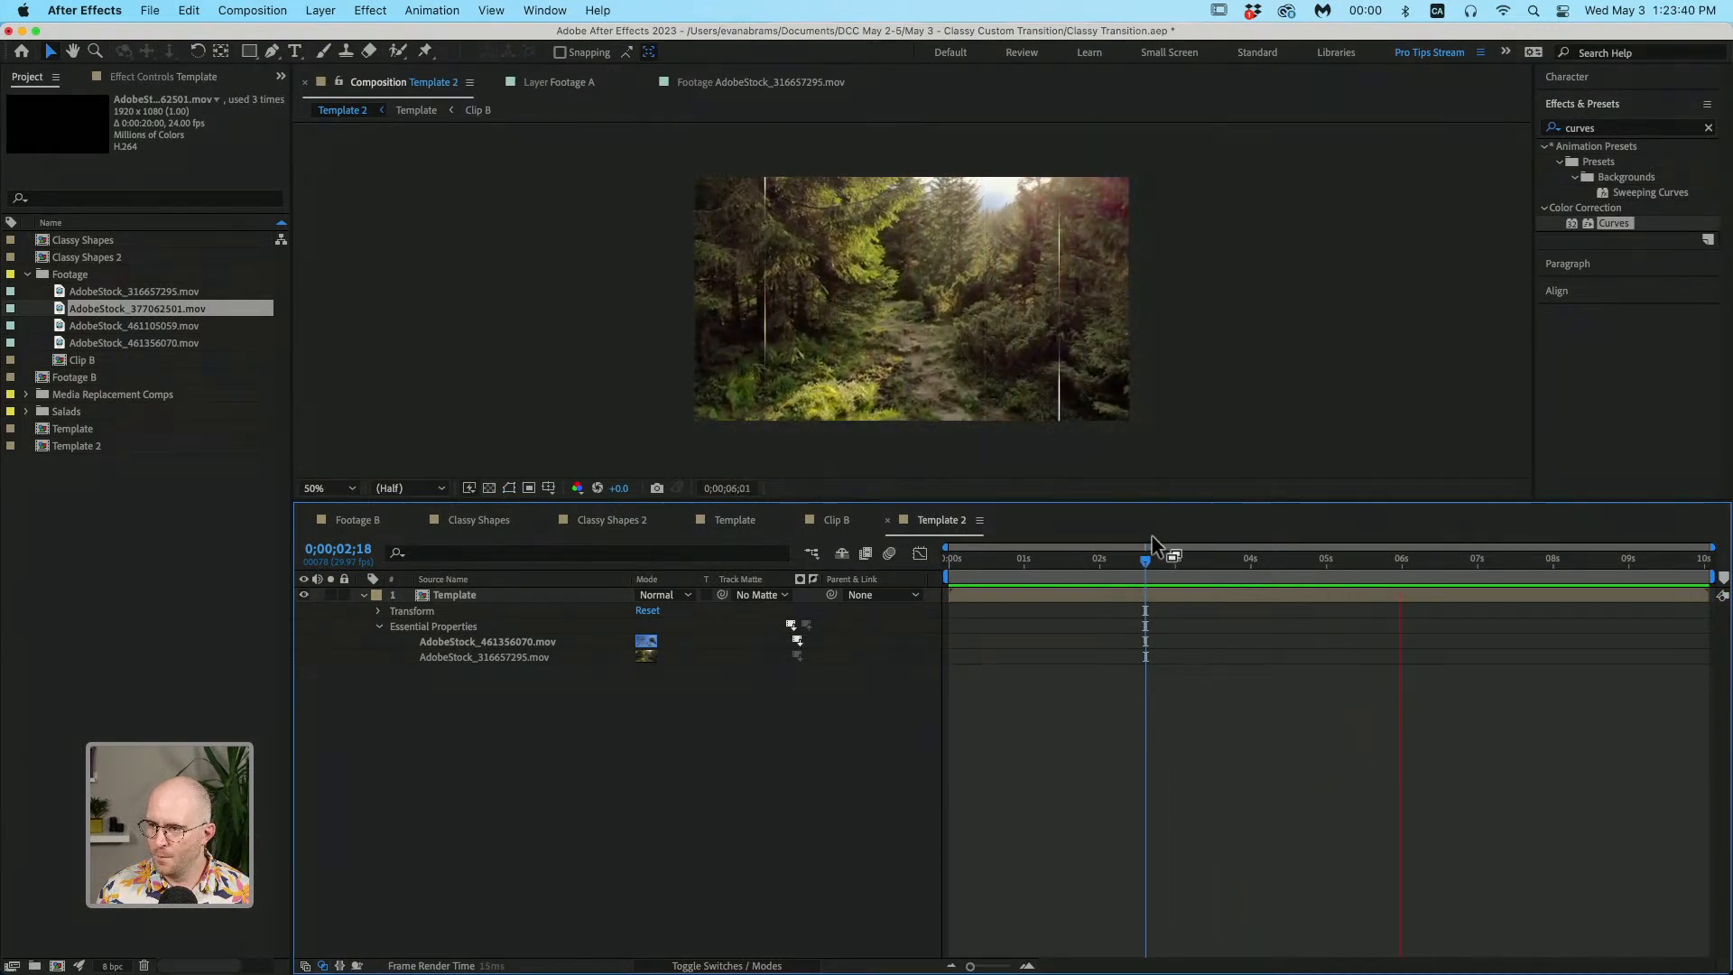
key("space")
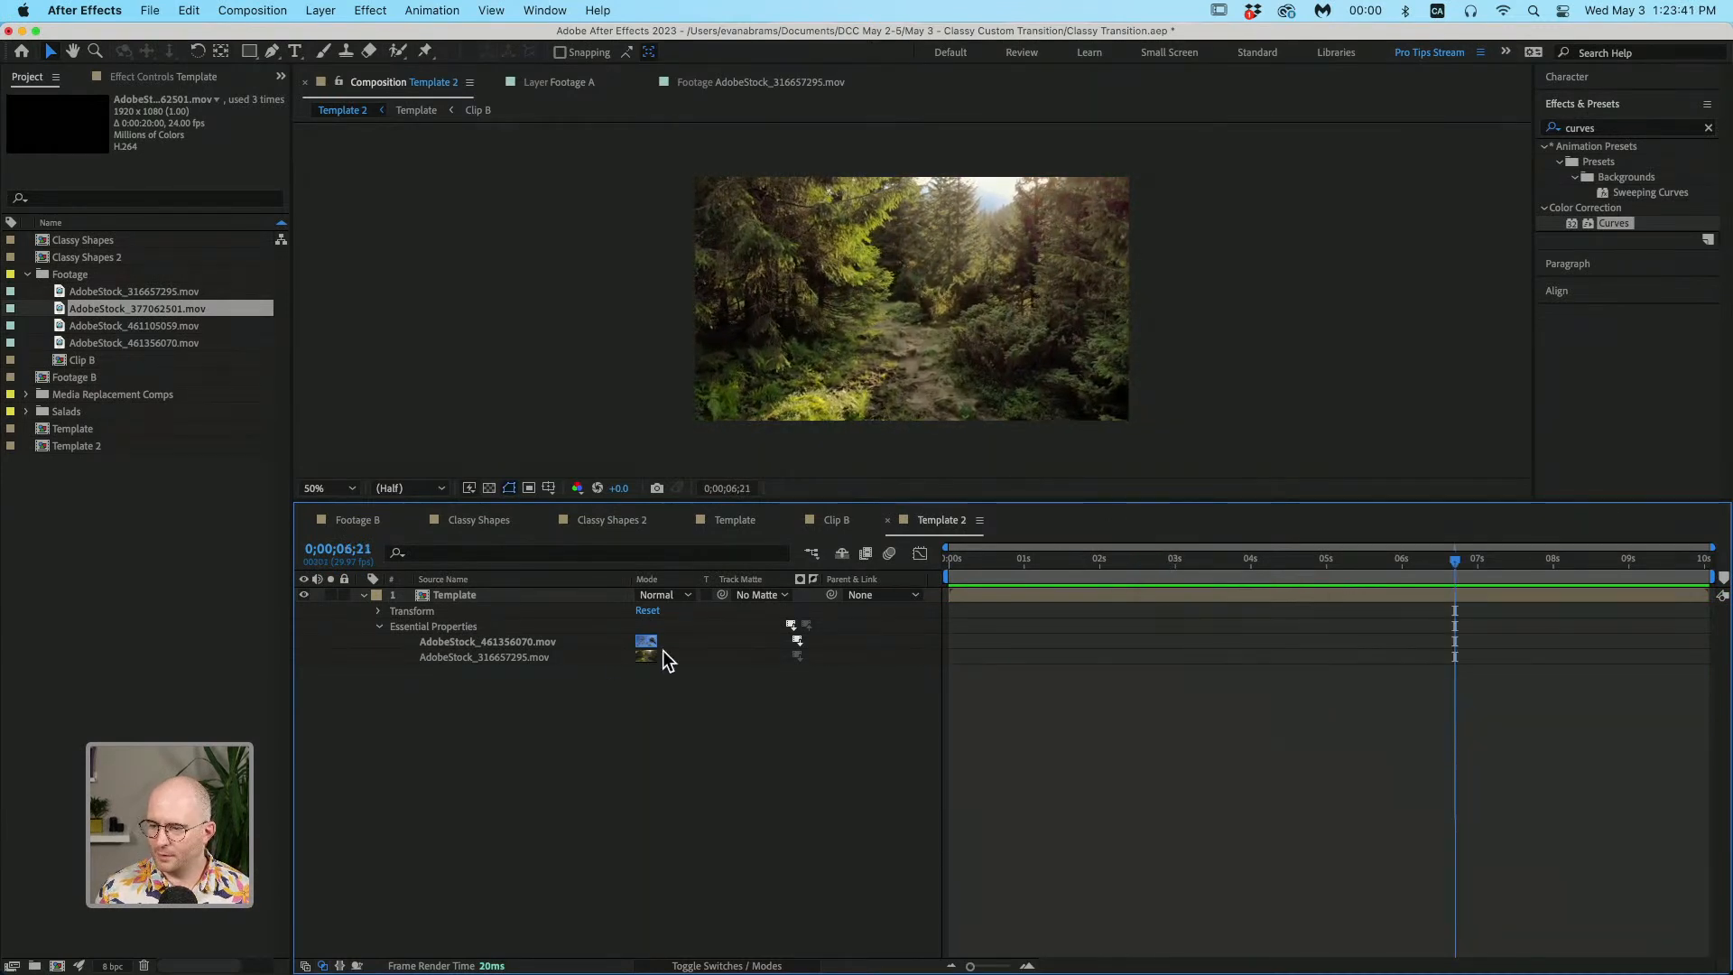
Step: Replace the AdobeStock_316657295.mov essential property with AdobeStock_461105059.mov and play back the transition from about two seconds
left_click(186, 330)
left_click_drag(183, 330, 646, 656)
left_click_drag(1194, 567, 1102, 592)
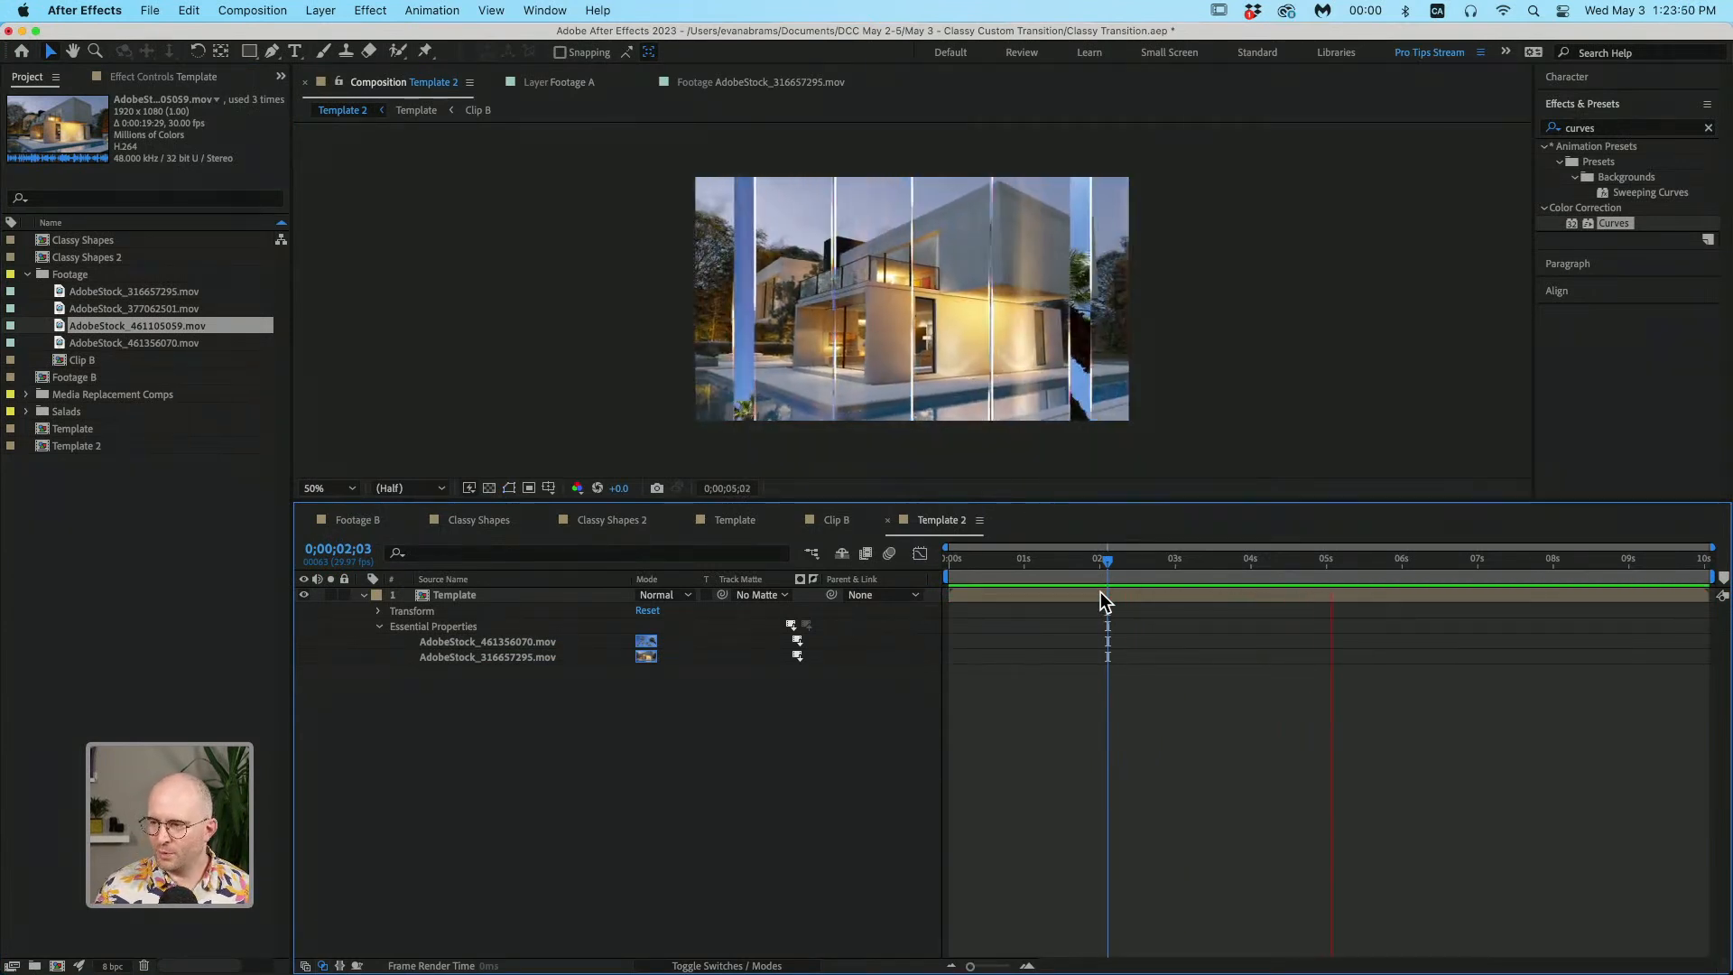
Step: Stop the playback and scrub through the strip transition in Template 2 to review the replaced footage
key("space")
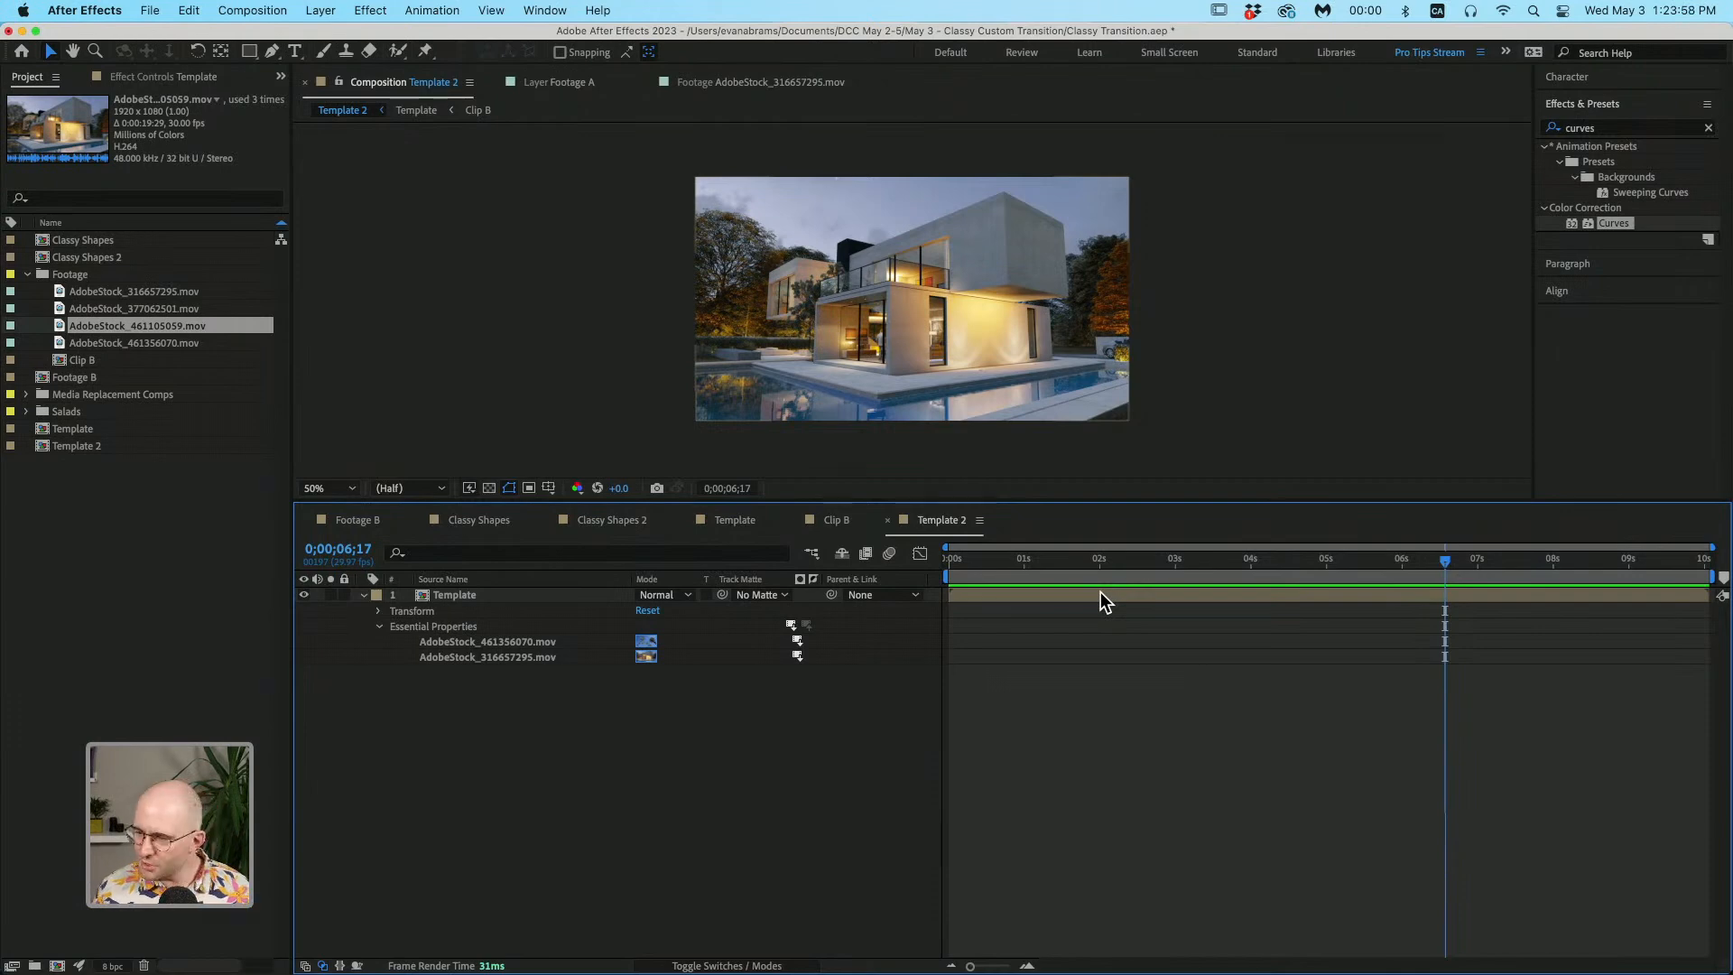
left_click_drag(1262, 578, 1293, 615)
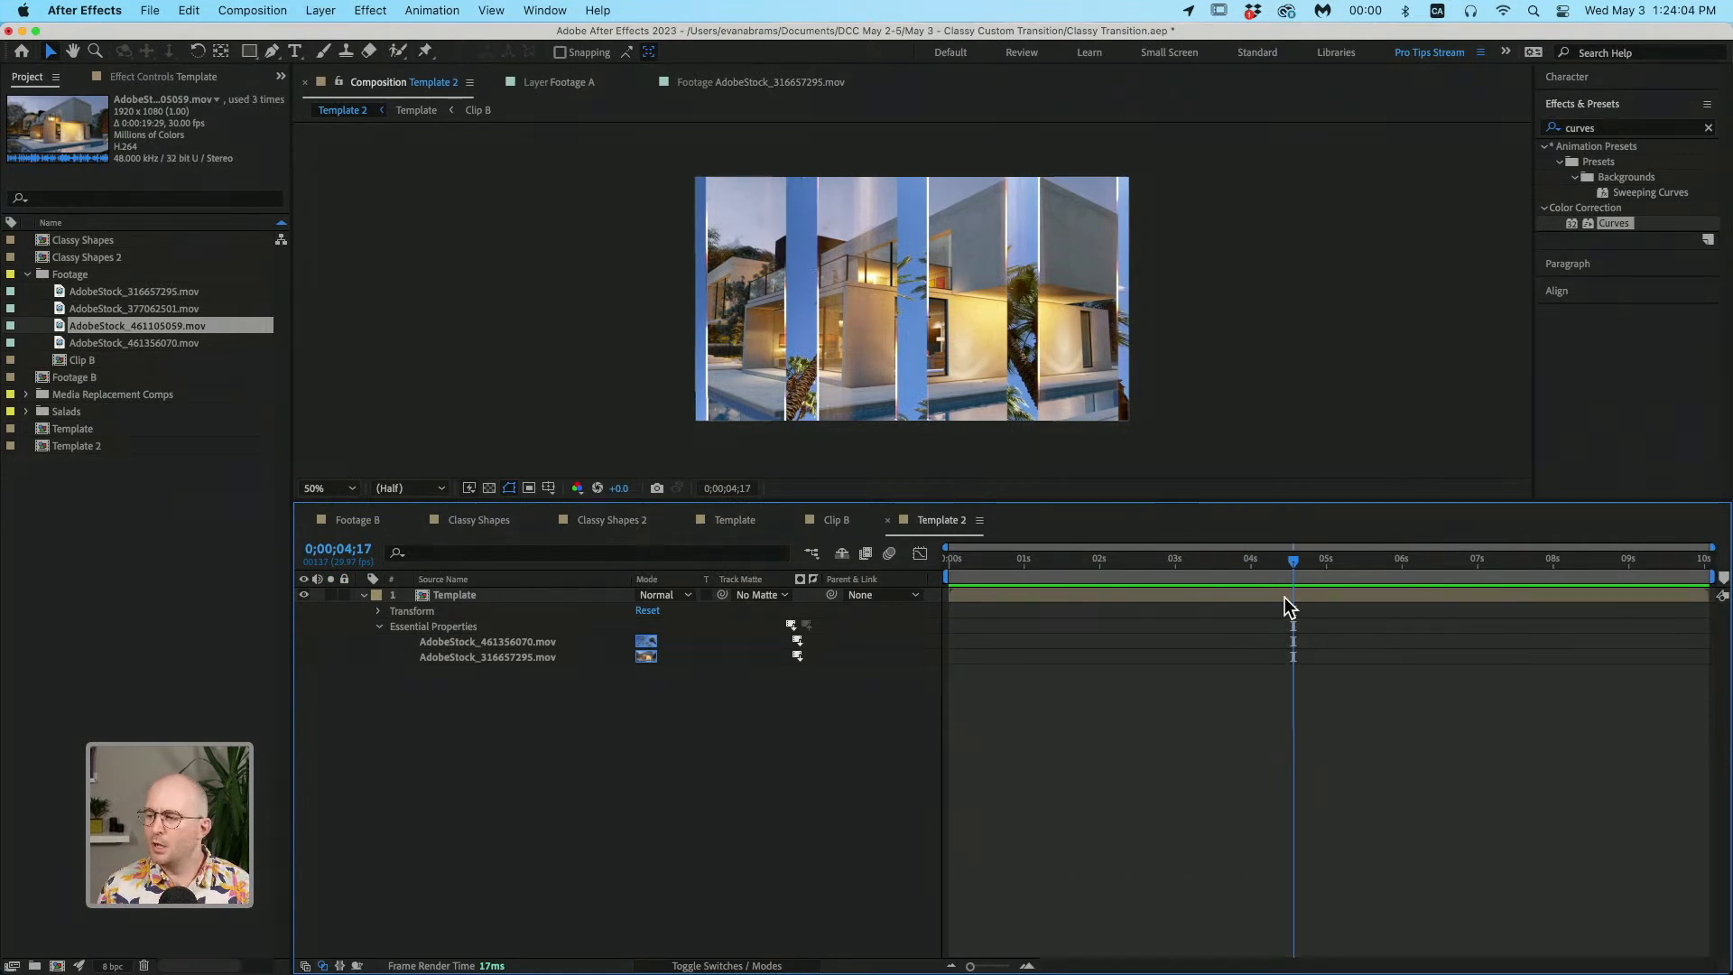
left_click_drag(1330, 558, 1482, 638)
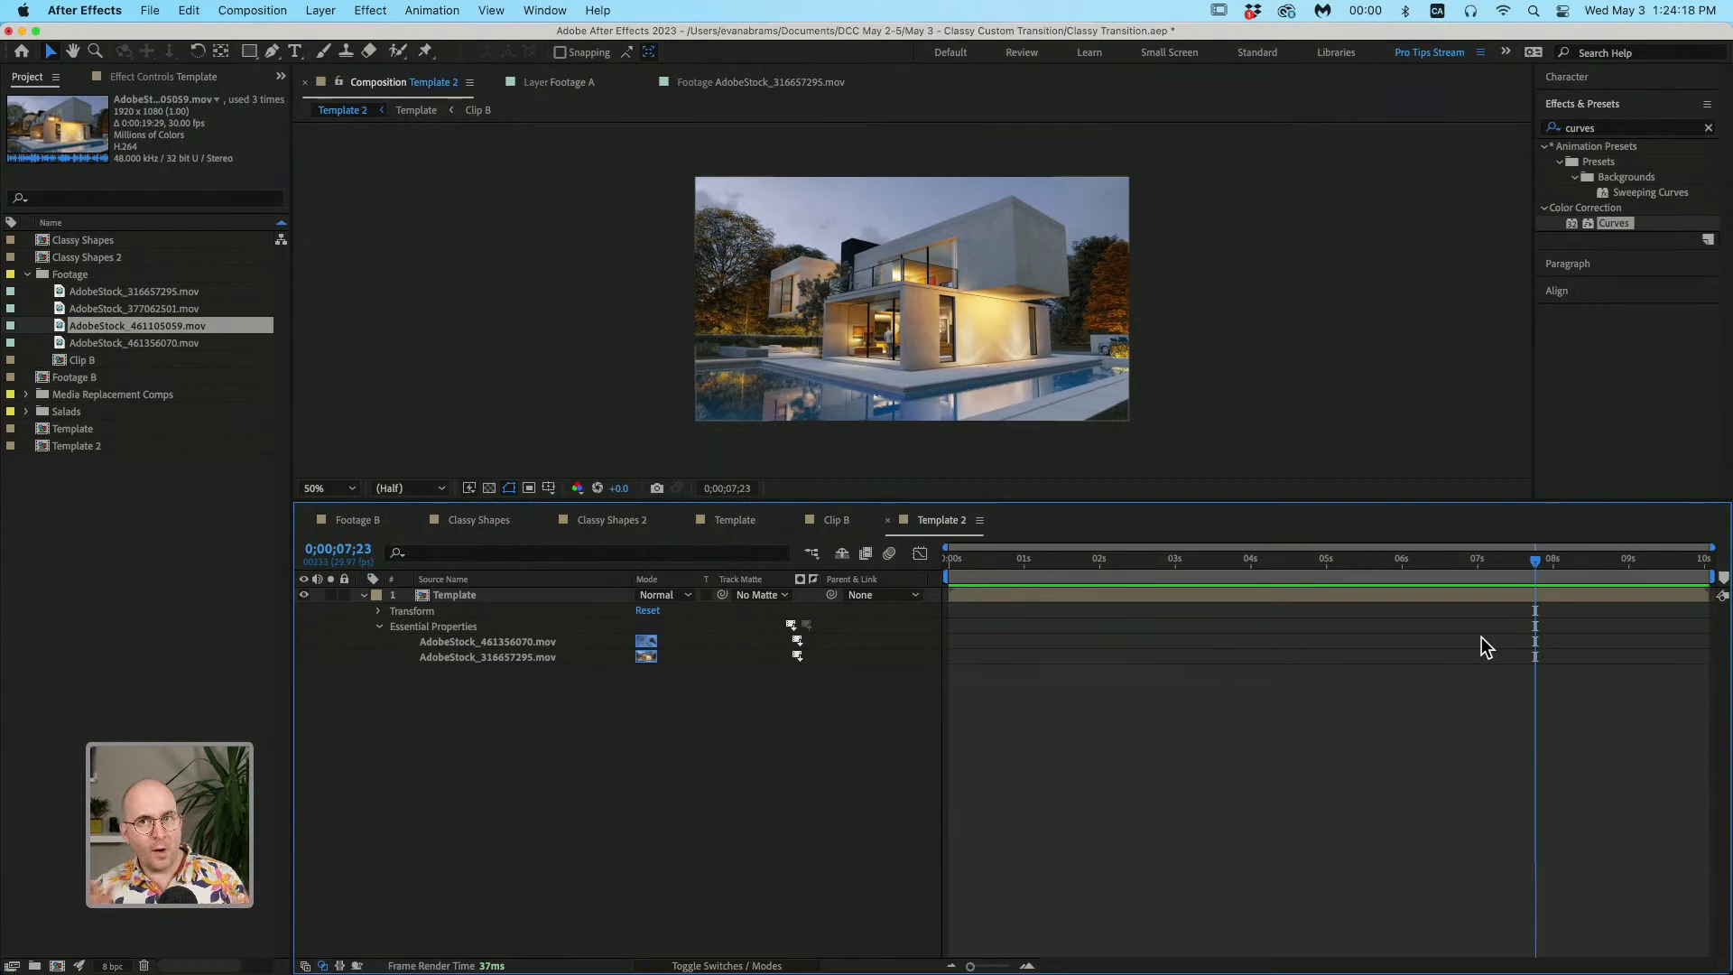
Step: Open the nested Template composition, scrub back to just before the transition, and show its Essential Graphics settings
double_click(1455, 593)
left_click(1270, 577)
left_click_drag(1325, 579, 1204, 659)
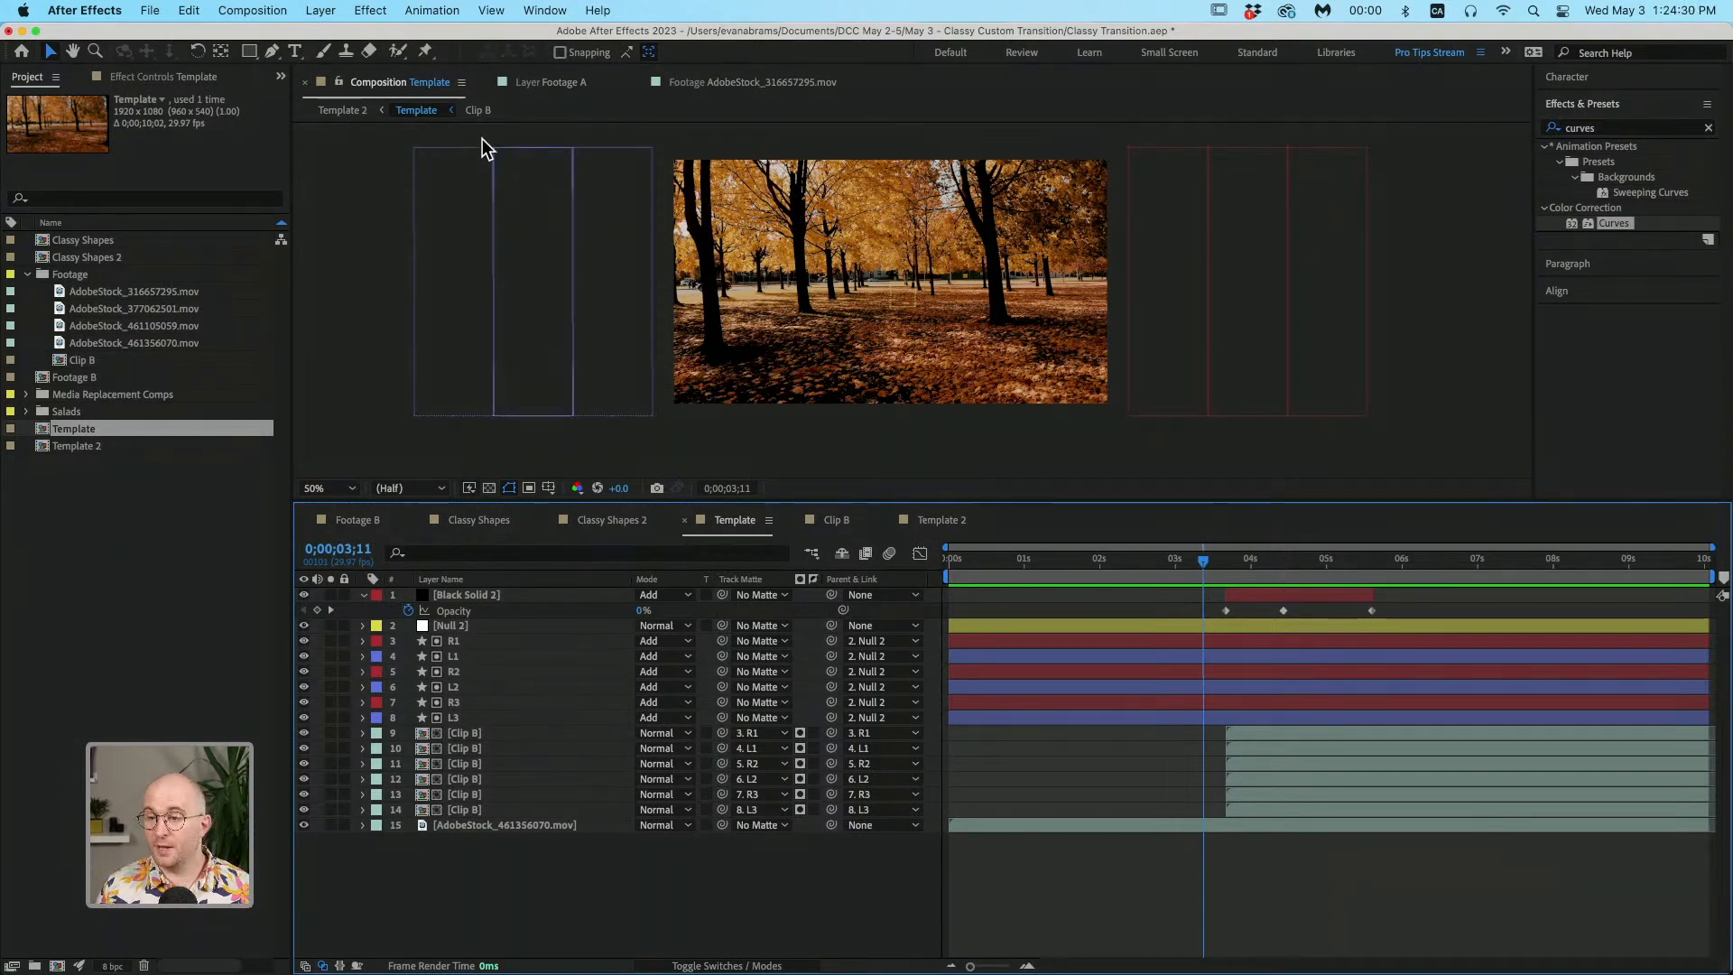
left_click(536, 10)
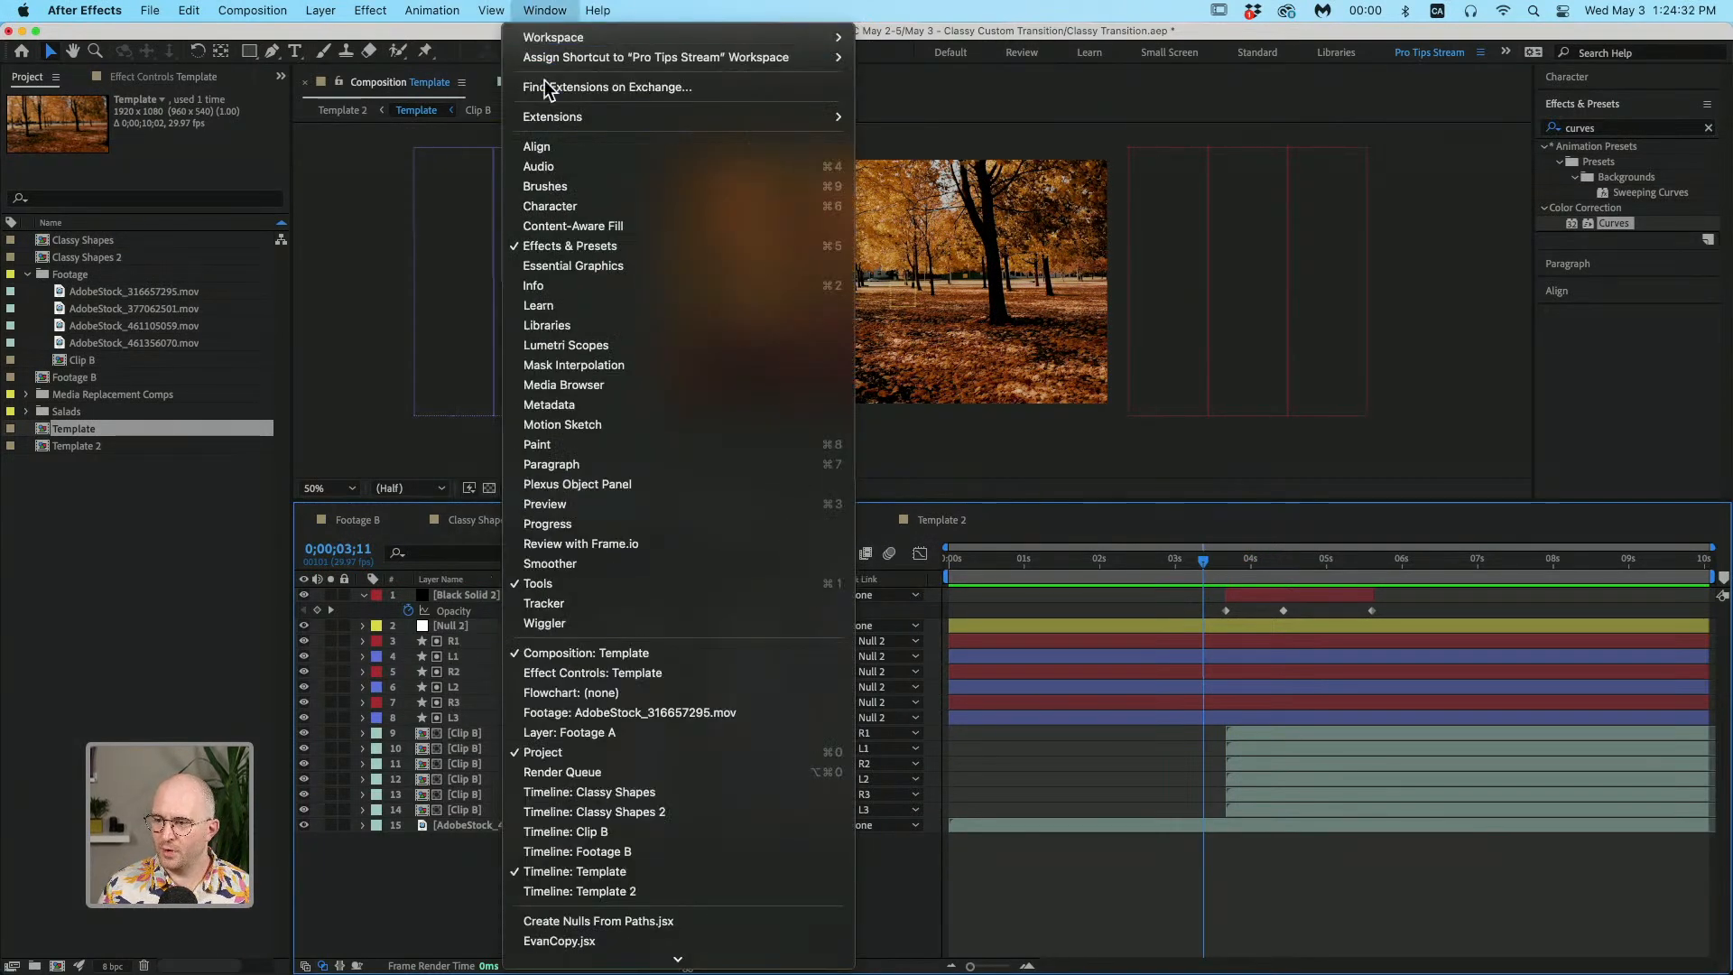
left_click(581, 267)
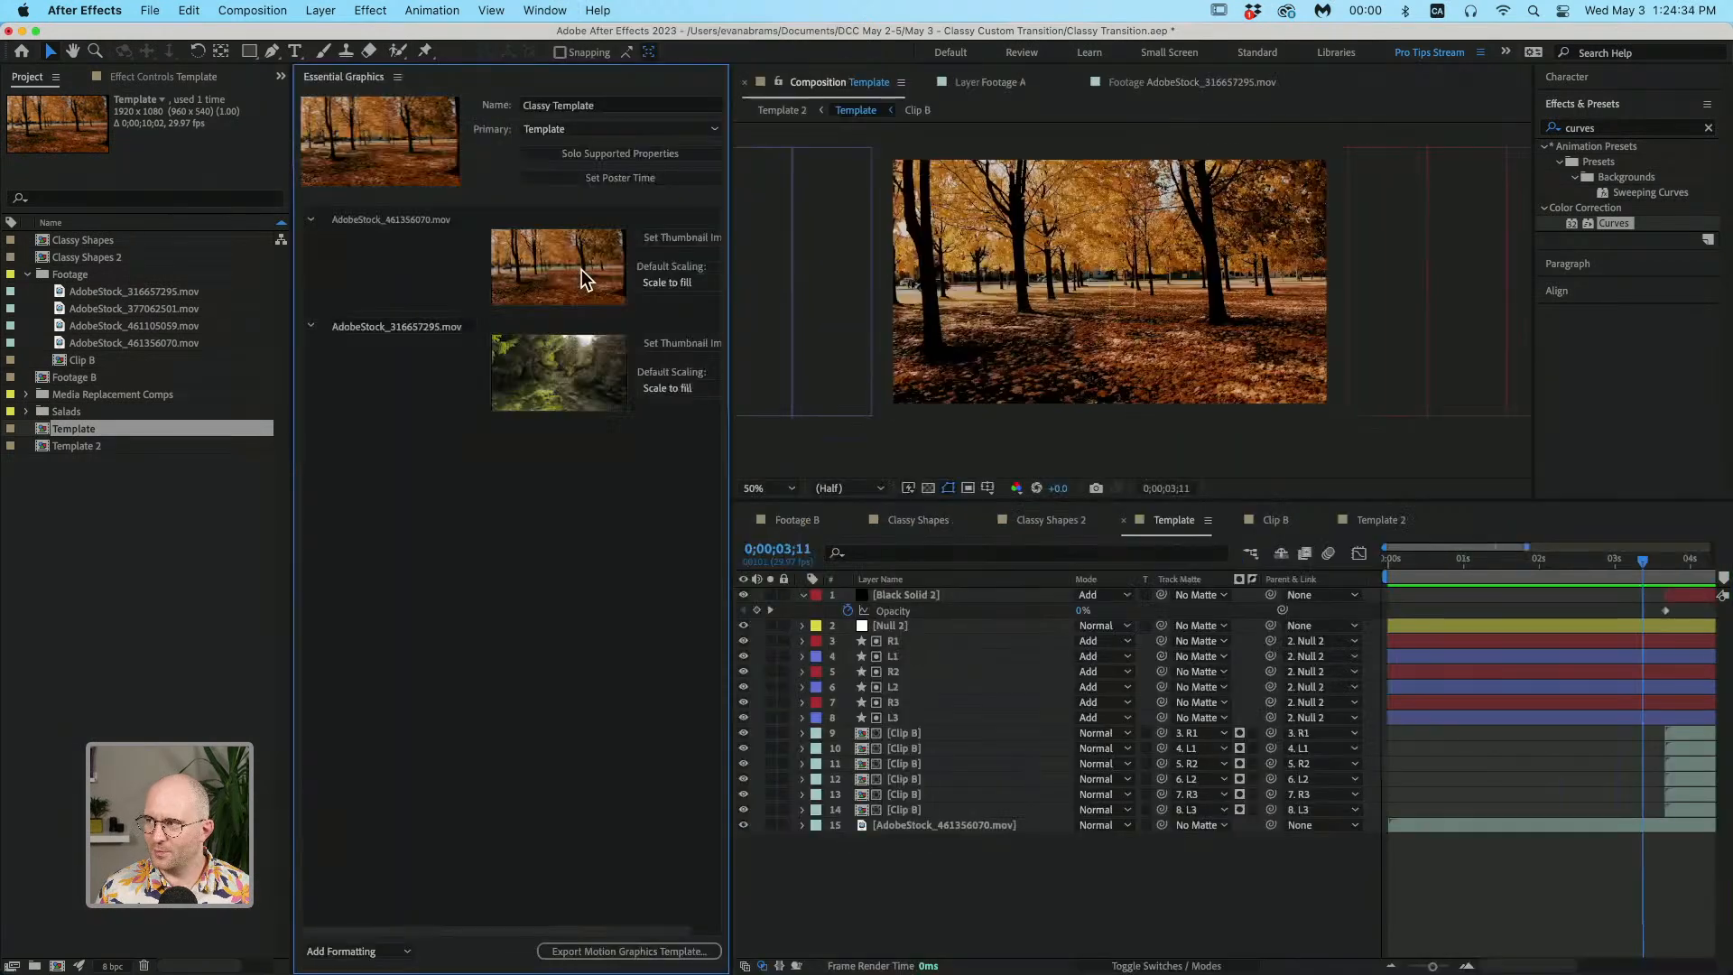
Step: Start a Motion Graphics template export of Classy Template, saving the project first, review the available destinations, and cancel the export
left_click(576, 953)
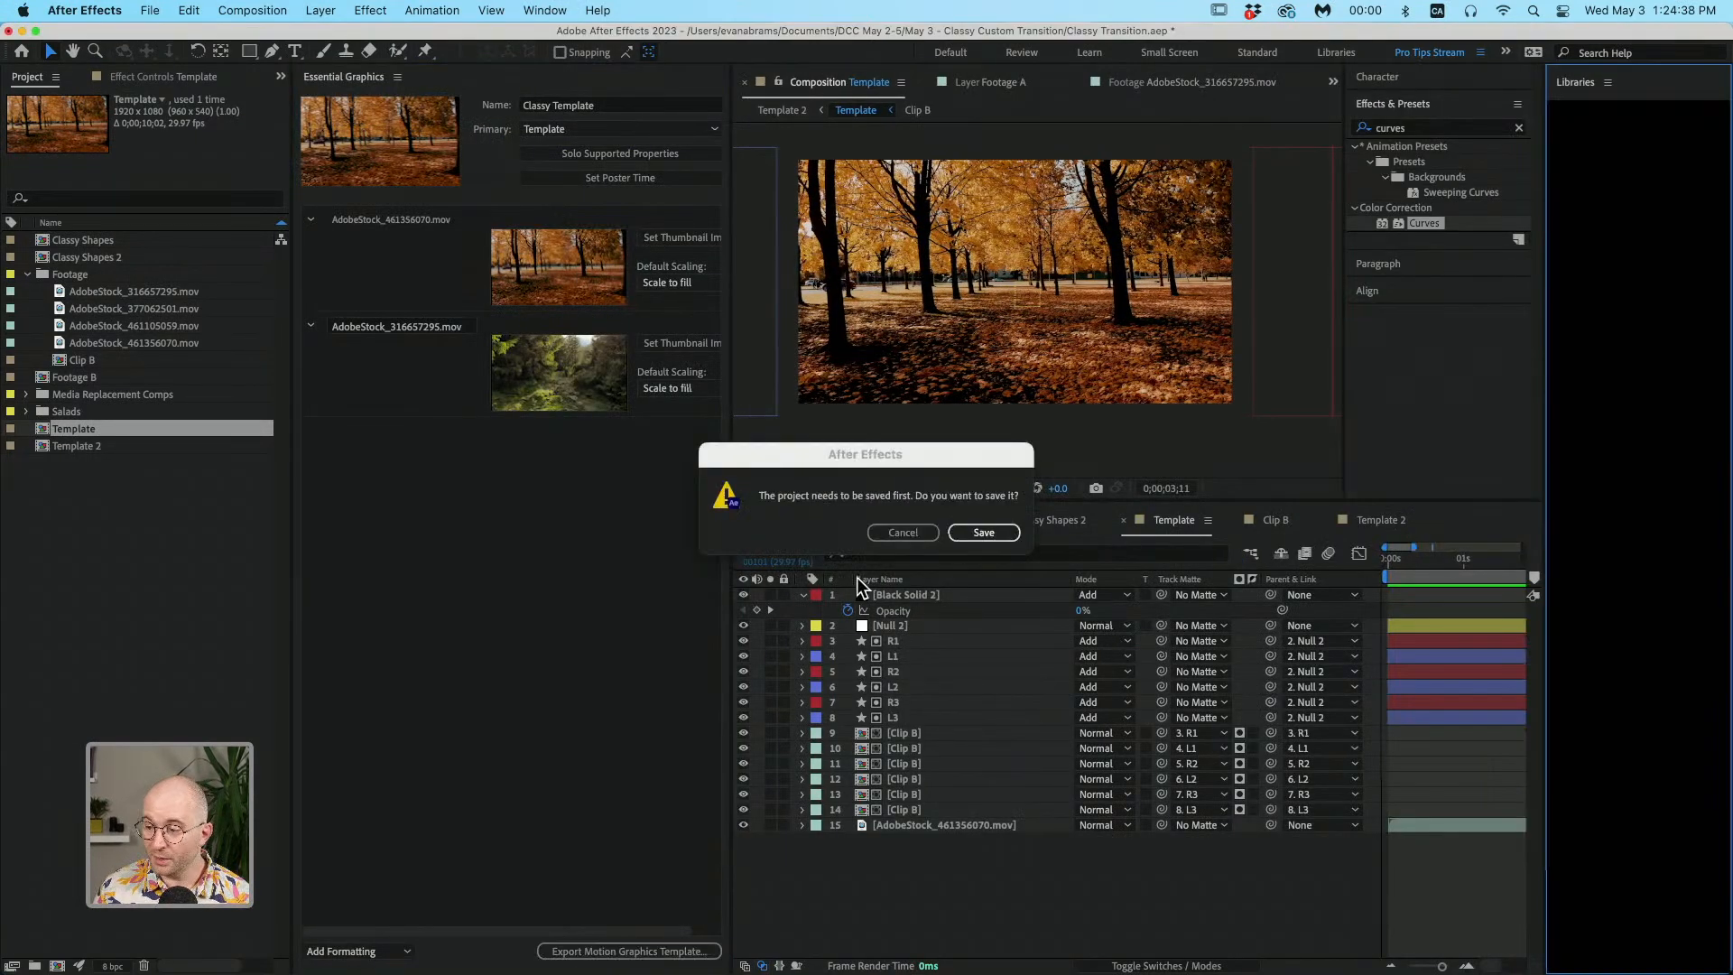
left_click(983, 532)
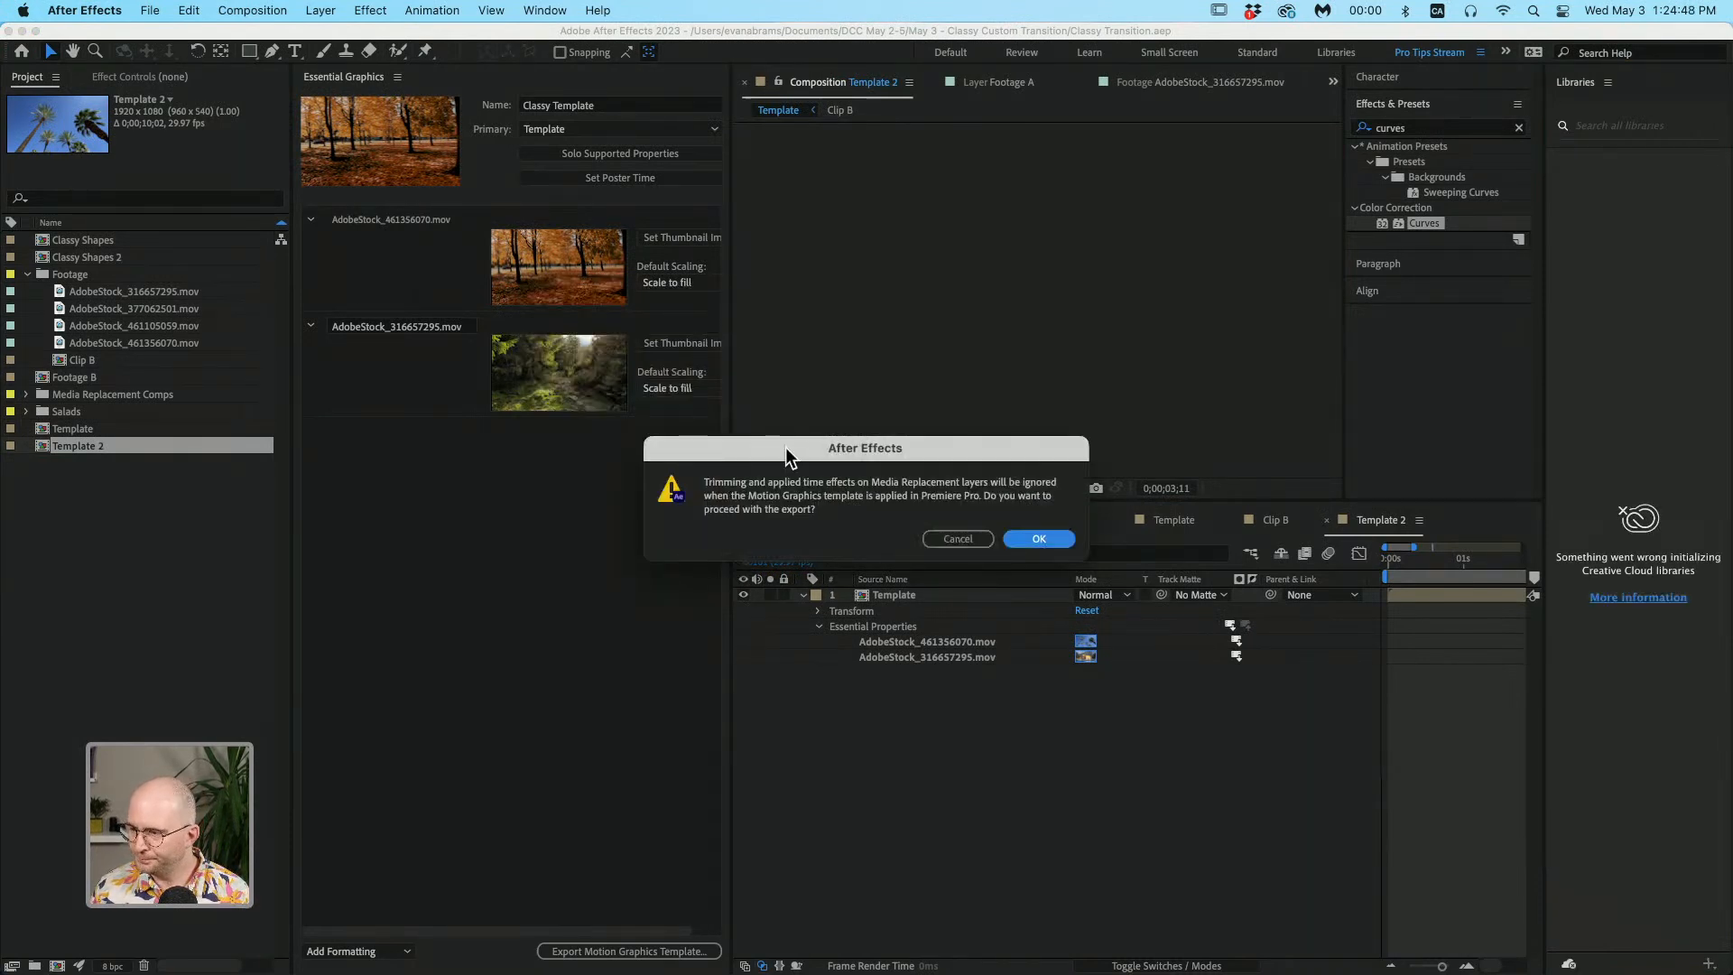
left_click(1039, 539)
left_click_drag(675, 176, 700, 185)
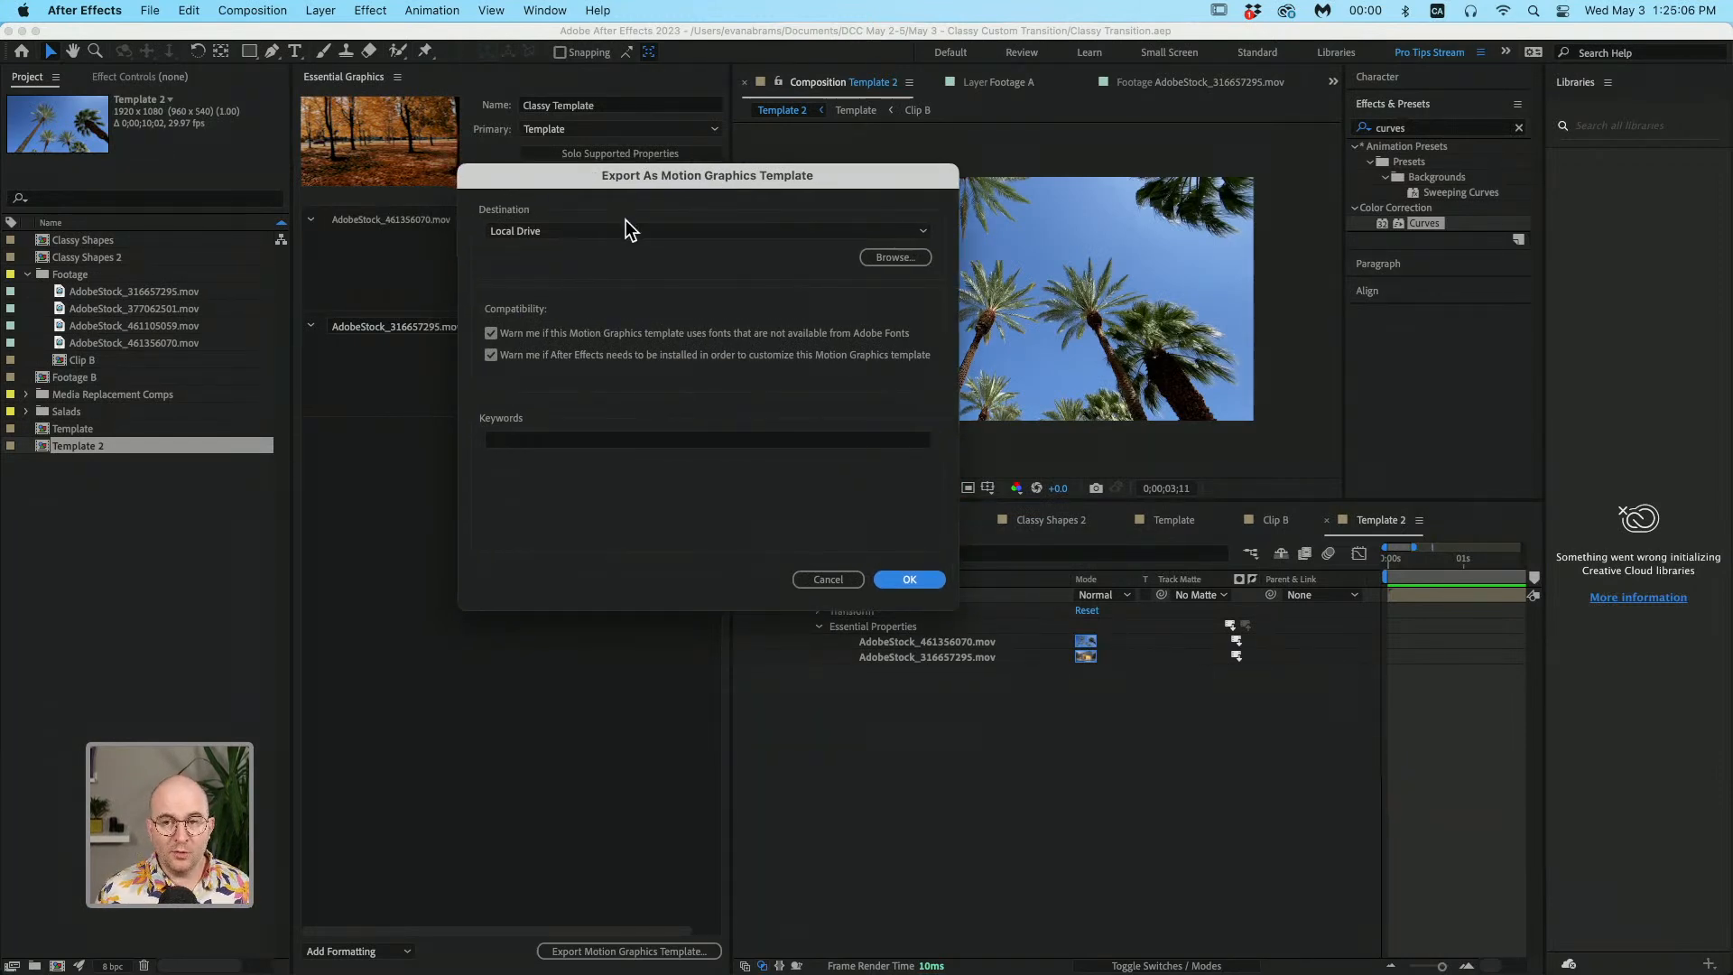
left_click(870, 231)
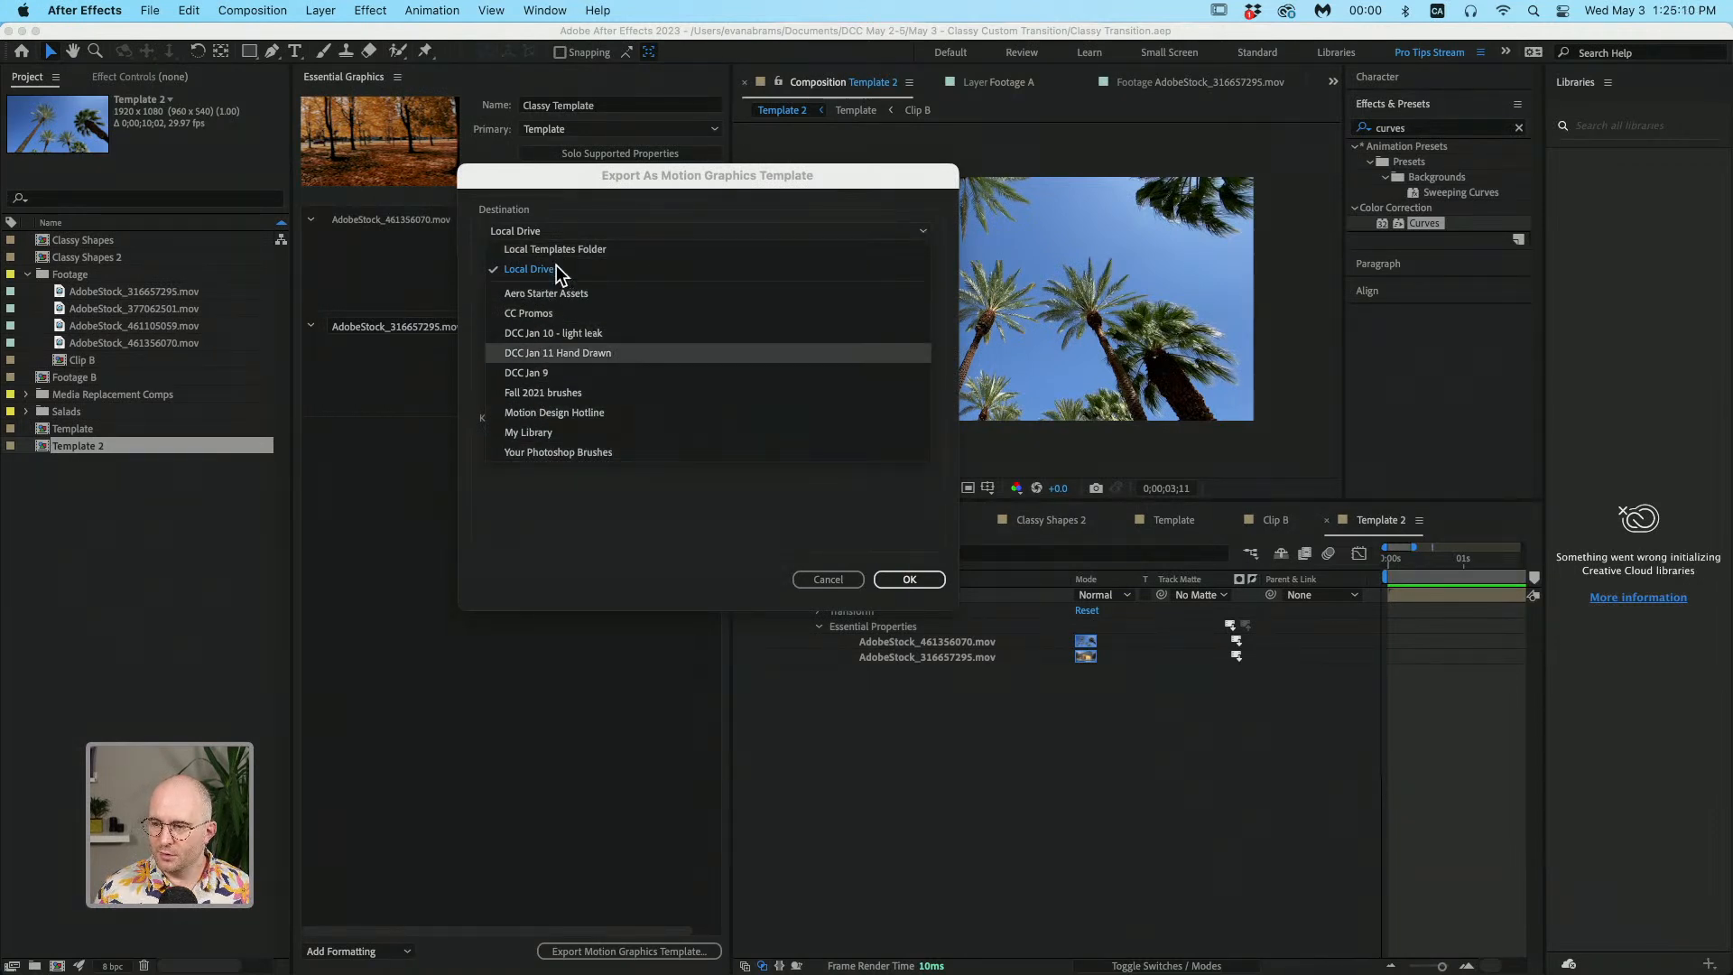
left_click(598, 529)
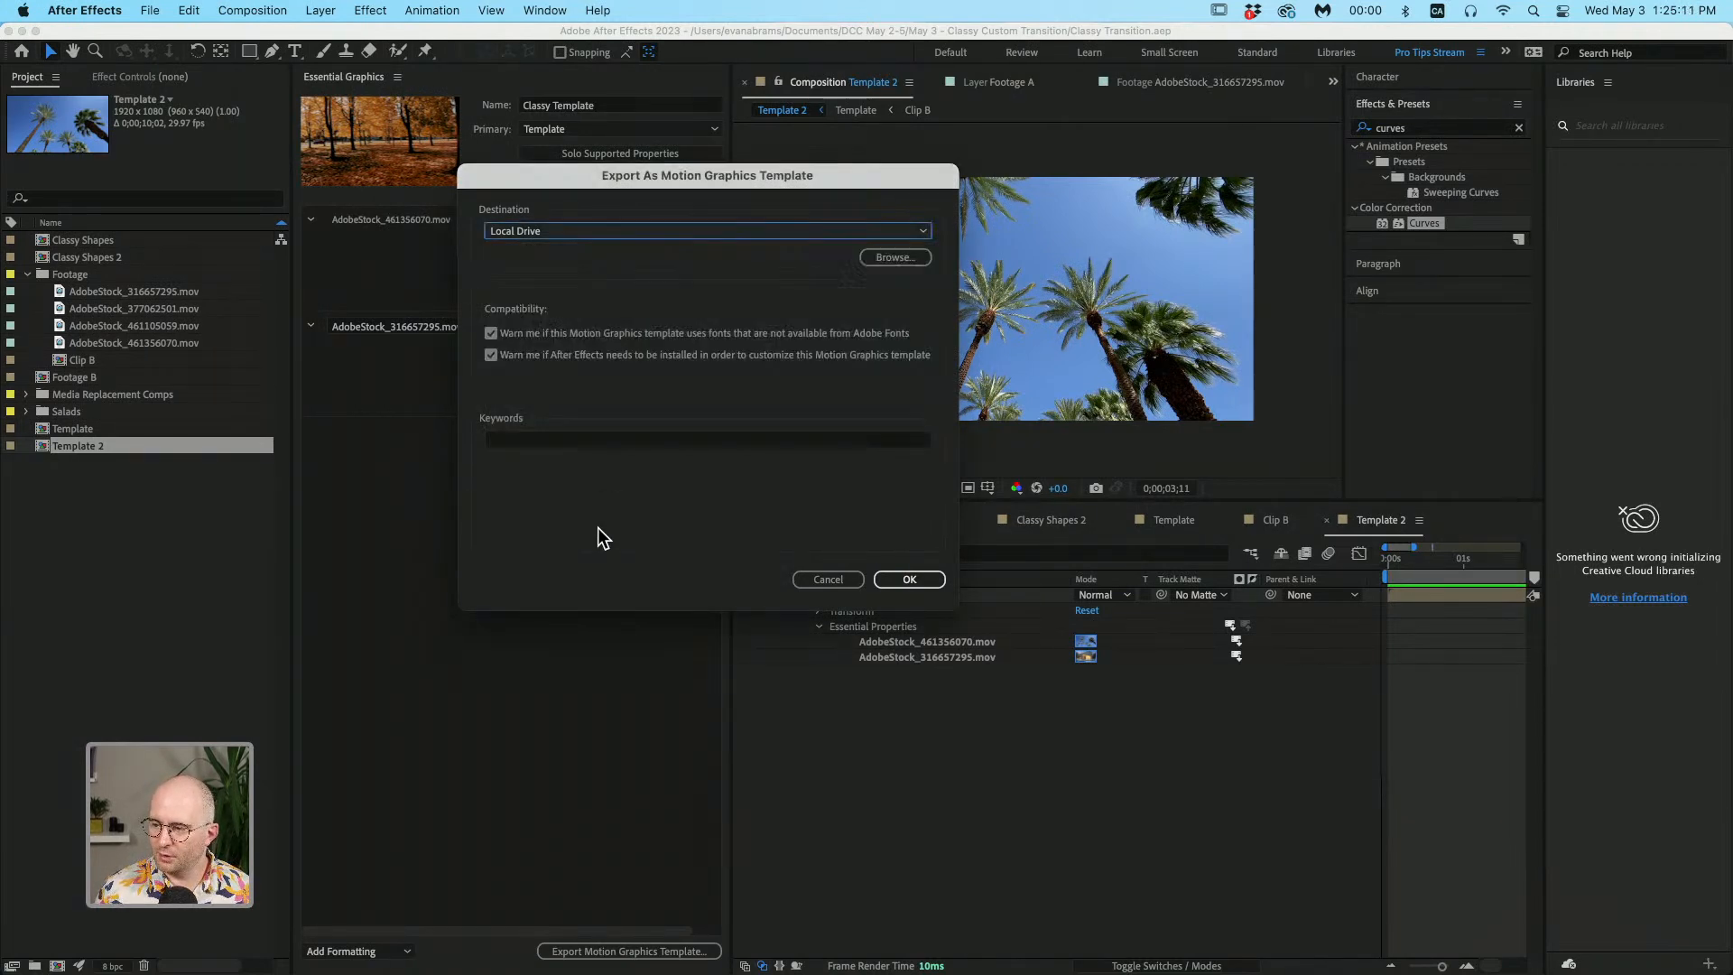
left_click(849, 579)
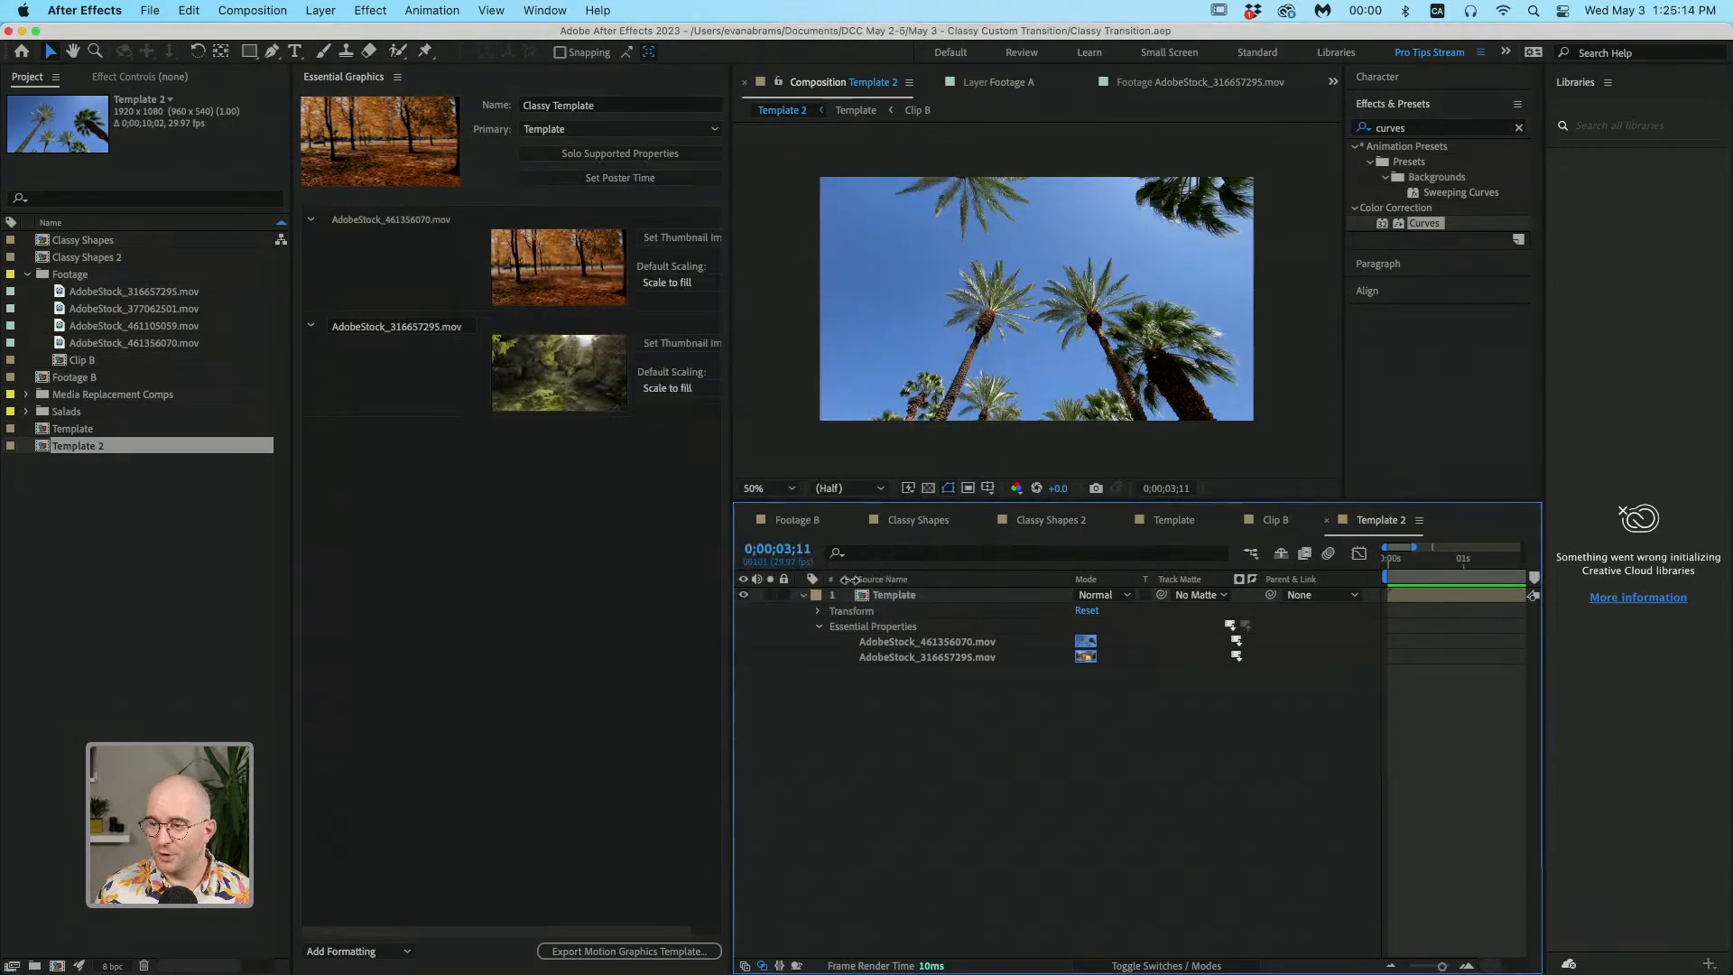